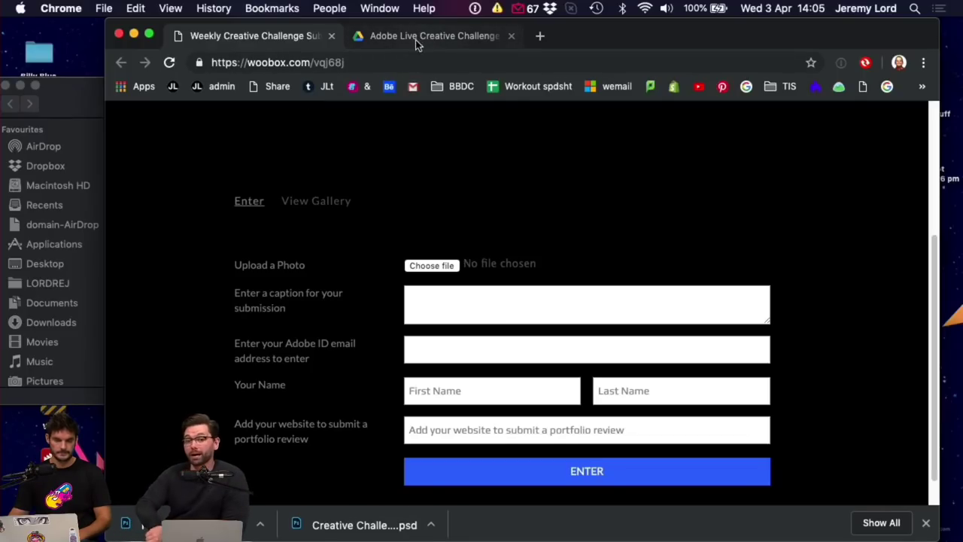
# Switch to Photoshop and look through the sake nigiri, potion 128 and pixel geisha HI RES 4 artworks
pyautogui.click(134, 34)
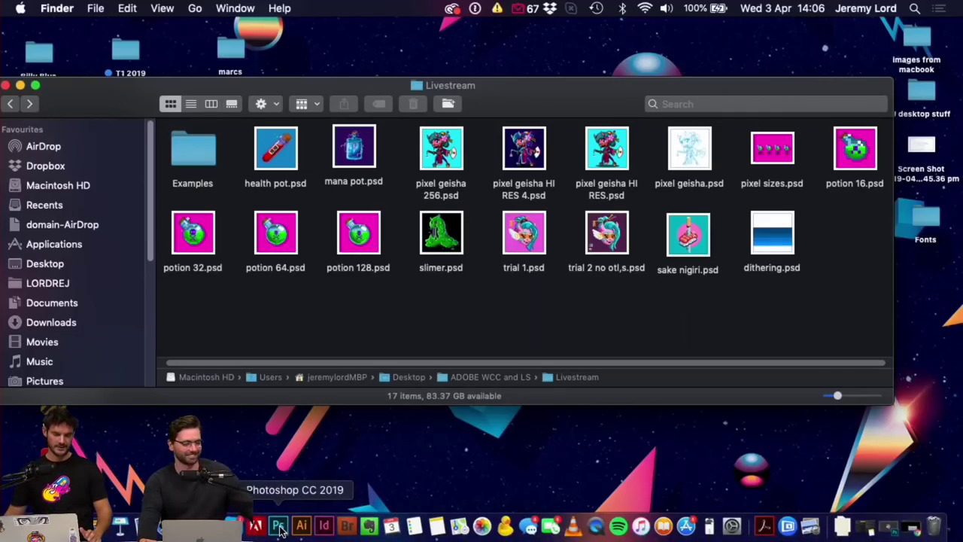
pyautogui.click(285, 526)
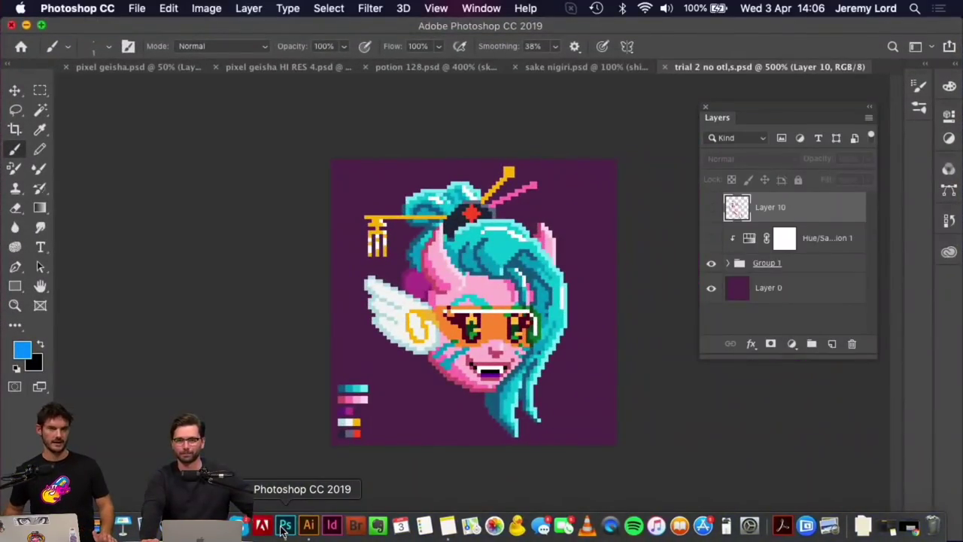
pyautogui.click(557, 69)
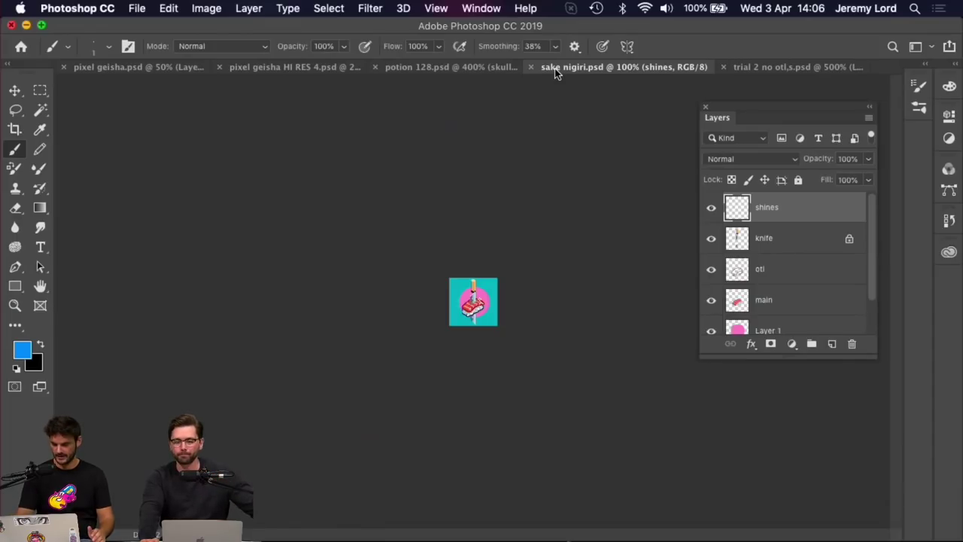
pyautogui.press('super+equal')
pyautogui.press('super+equal')
pyautogui.press('super+equal')
pyautogui.press('super+equal')
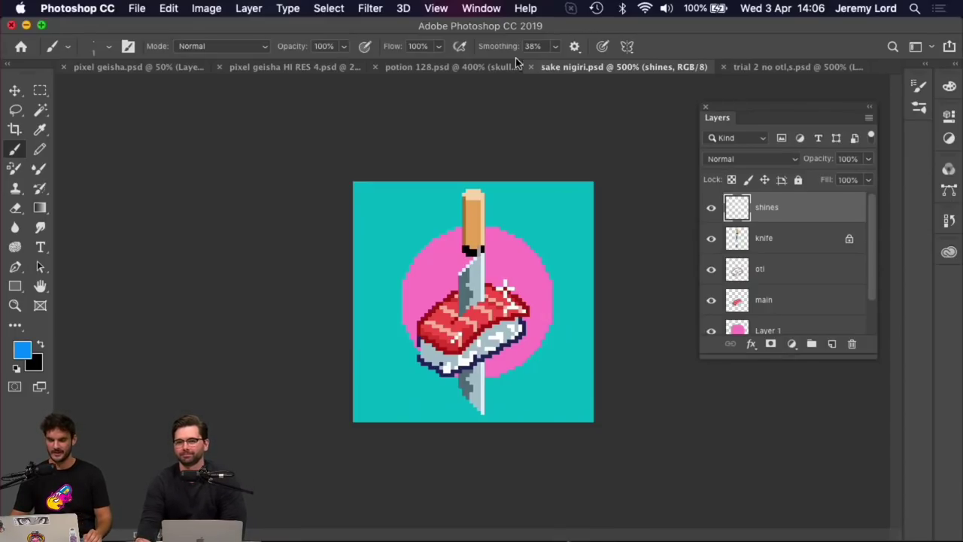
pyautogui.click(442, 67)
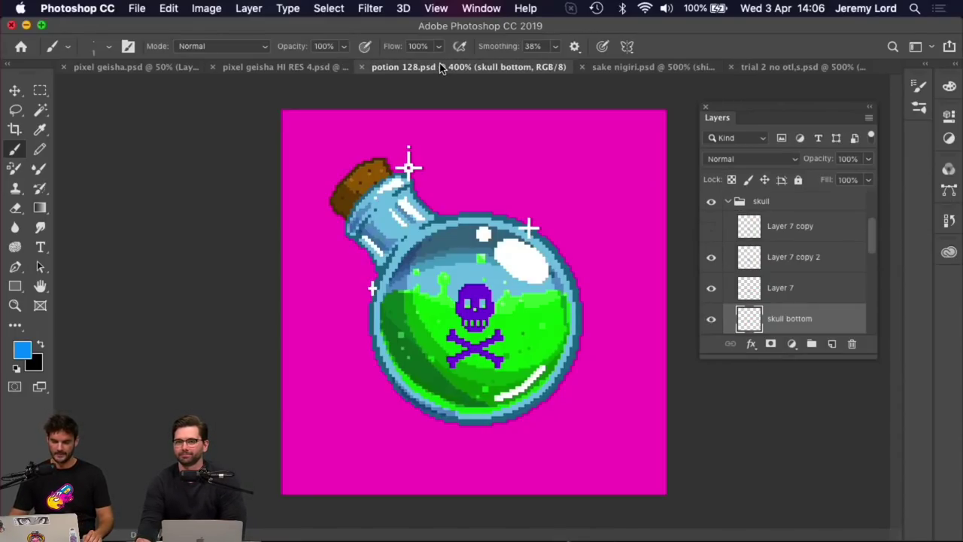
pyautogui.click(282, 69)
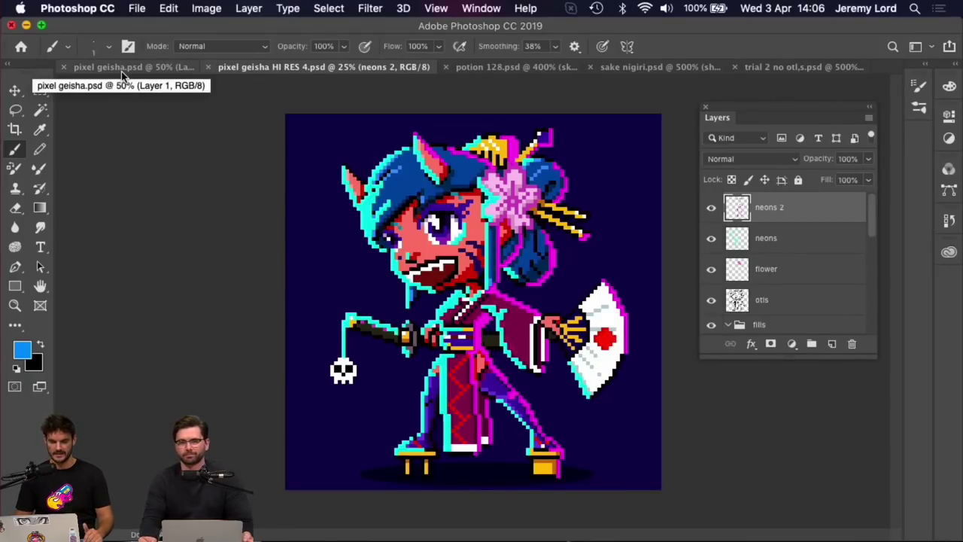
# Switch to the Livestream folder in Finder and view an enlarged preview of mana pot.psd
pyautogui.click(27, 25)
pyautogui.click(358, 153)
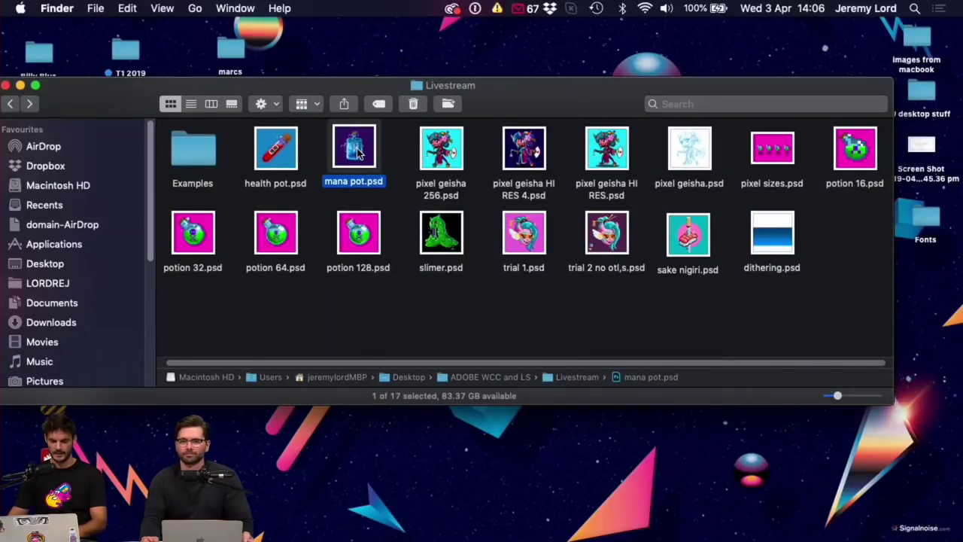
pyautogui.press('space')
pyautogui.moveTo(673, 366); pyautogui.dragTo(143, 4)
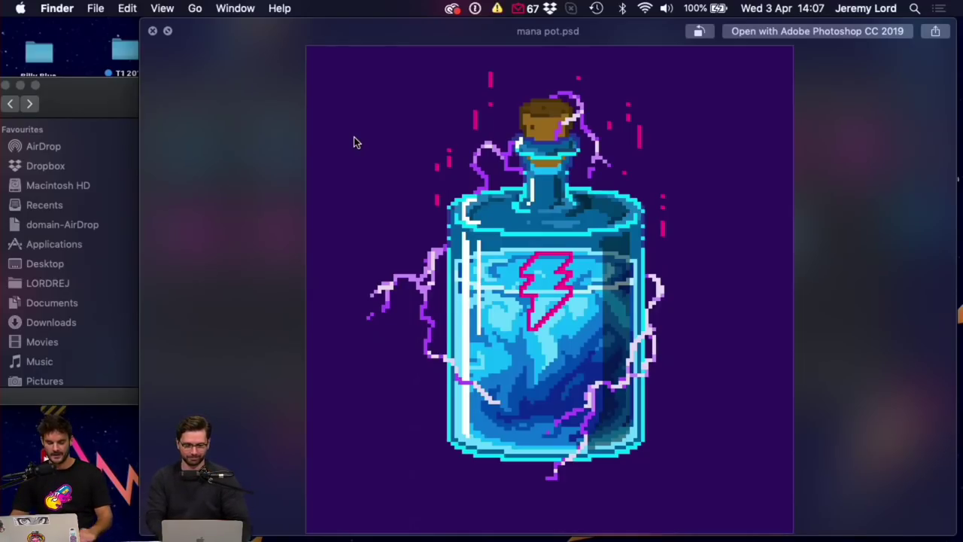
pyautogui.press('space')
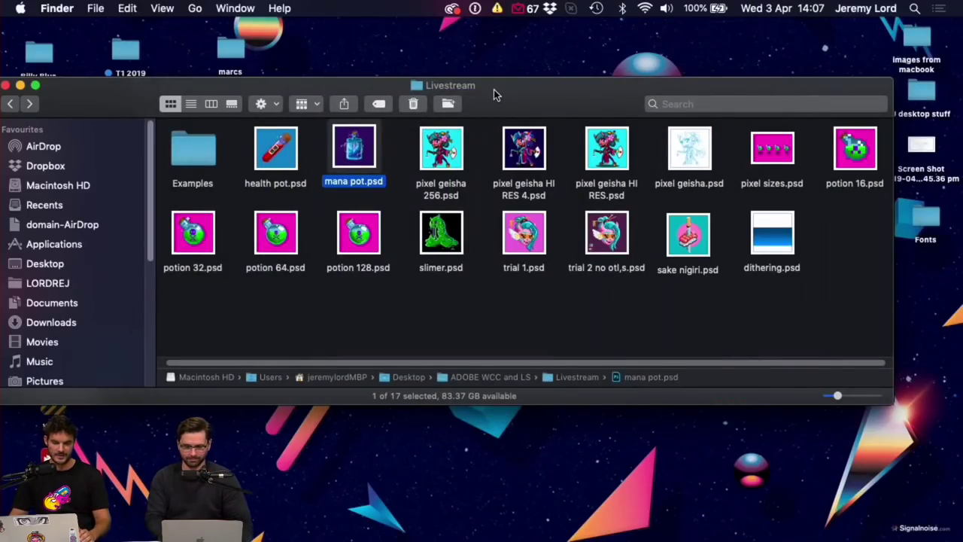
pyautogui.moveTo(491, 93); pyautogui.dragTo(526, 79)
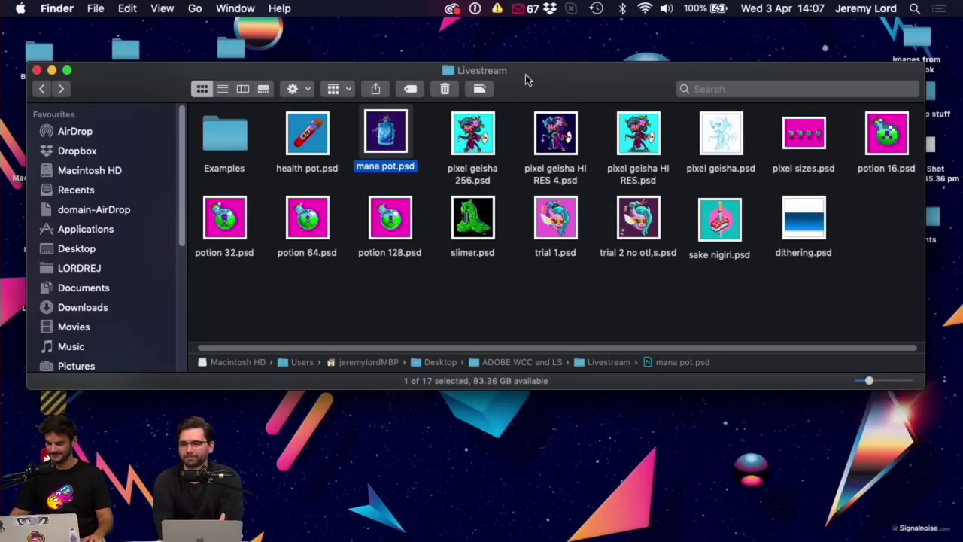
pyautogui.moveTo(562, 88); pyautogui.dragTo(564, 79)
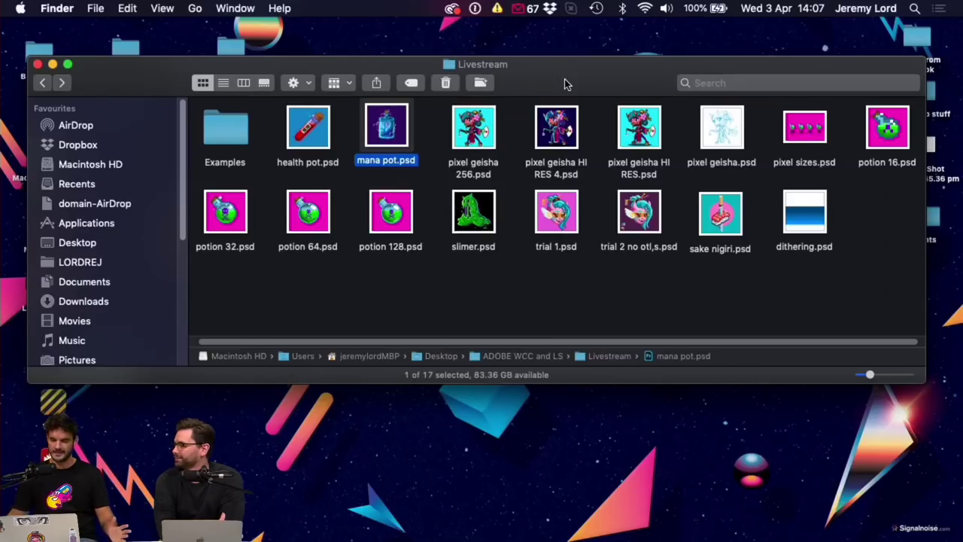
pyautogui.moveTo(564, 79); pyautogui.dragTo(558, 76)
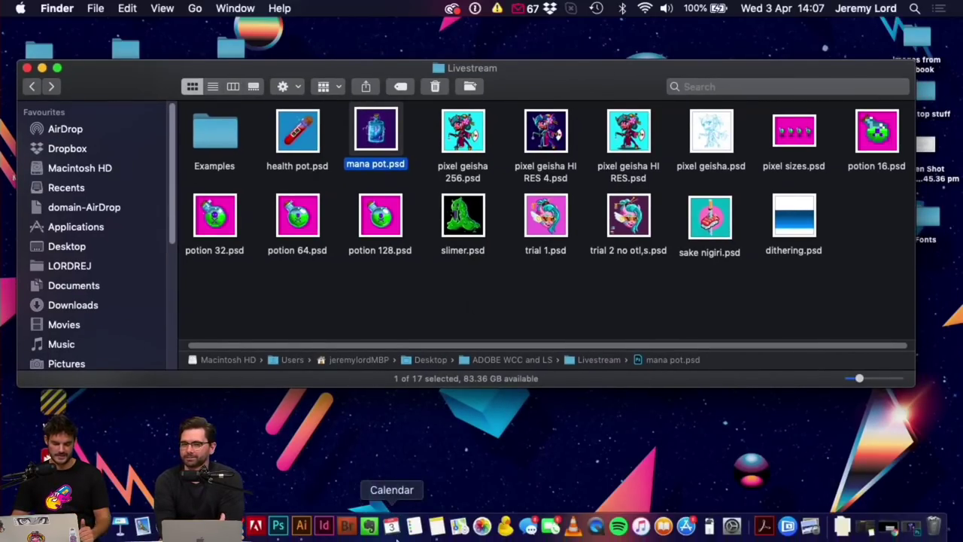
# Return to Photoshop and compare the pixel geisha.psd sketch with the finished pixel geisha HI RES 4.psd artwork
pyautogui.click(280, 529)
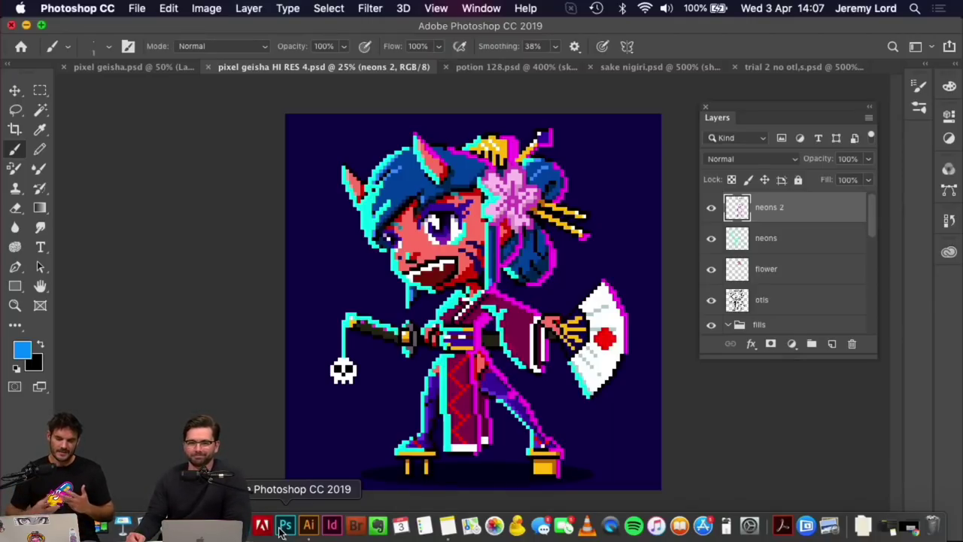
pyautogui.click(149, 70)
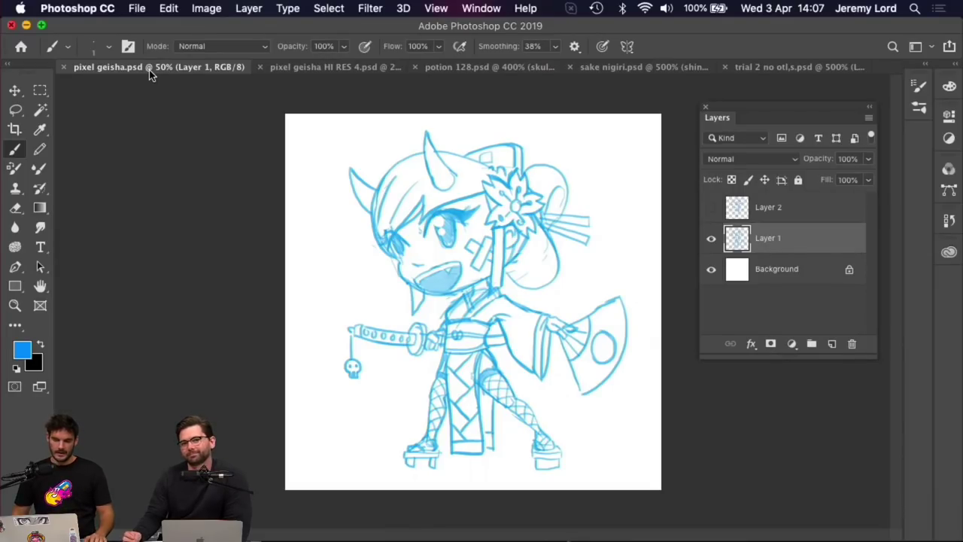
pyautogui.click(337, 69)
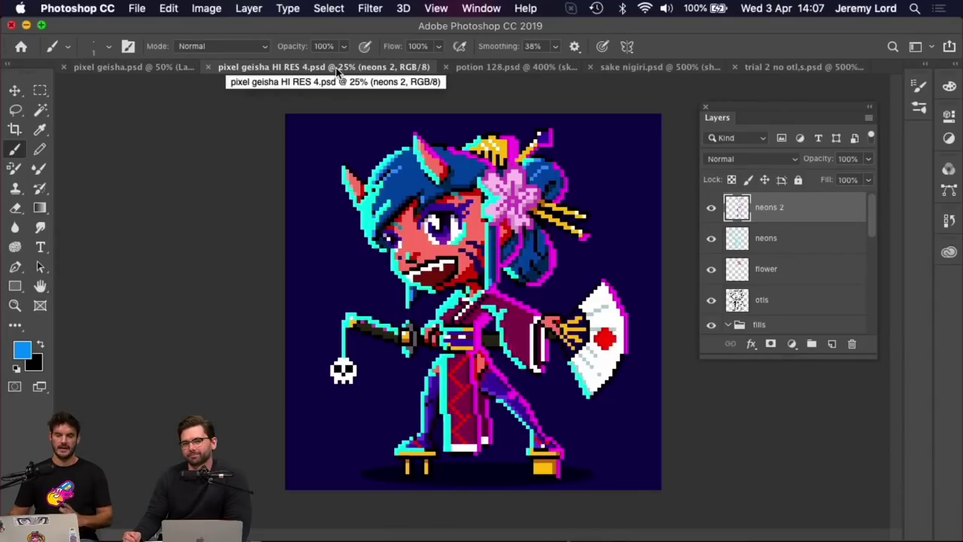
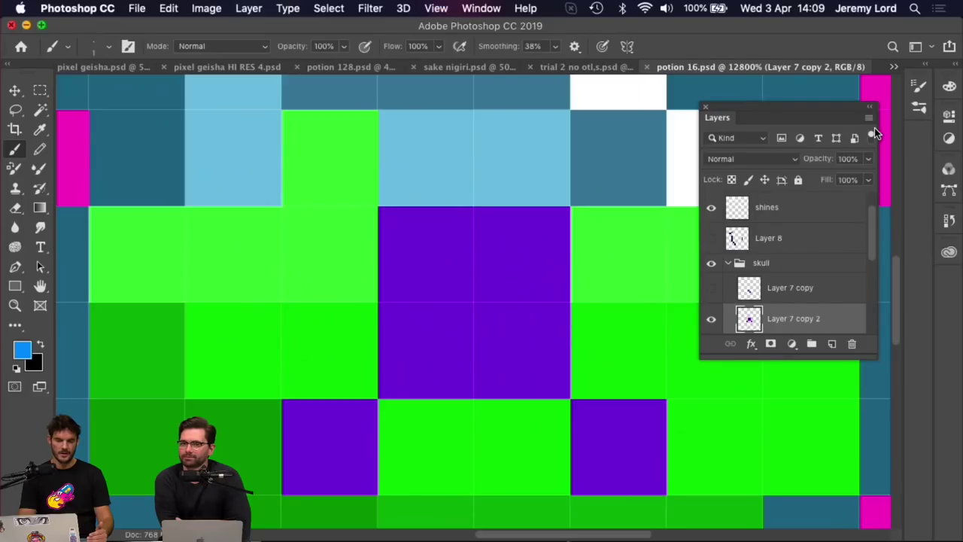
# Examine the potion in potion 16.psd both as a whole and close up on its individual pixels
pyautogui.press('super+minus')
pyautogui.press('super+minus')
pyautogui.press('super+minus')
pyautogui.press('super+minus')
pyautogui.press('super+minus')
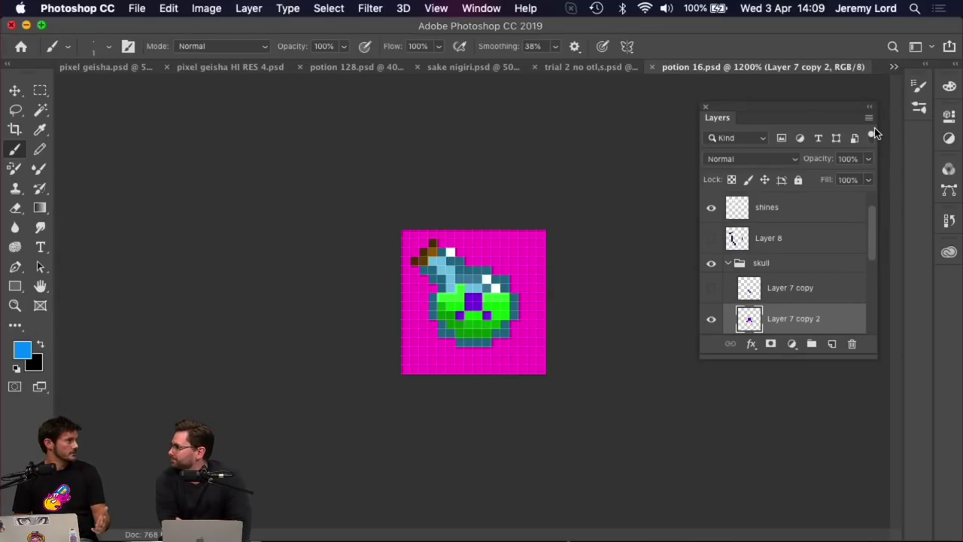
pyautogui.press('super+plus')
pyautogui.press('super+plus')
pyautogui.press('super+plus')
pyautogui.press('super+plus')
pyautogui.press('super+plus')
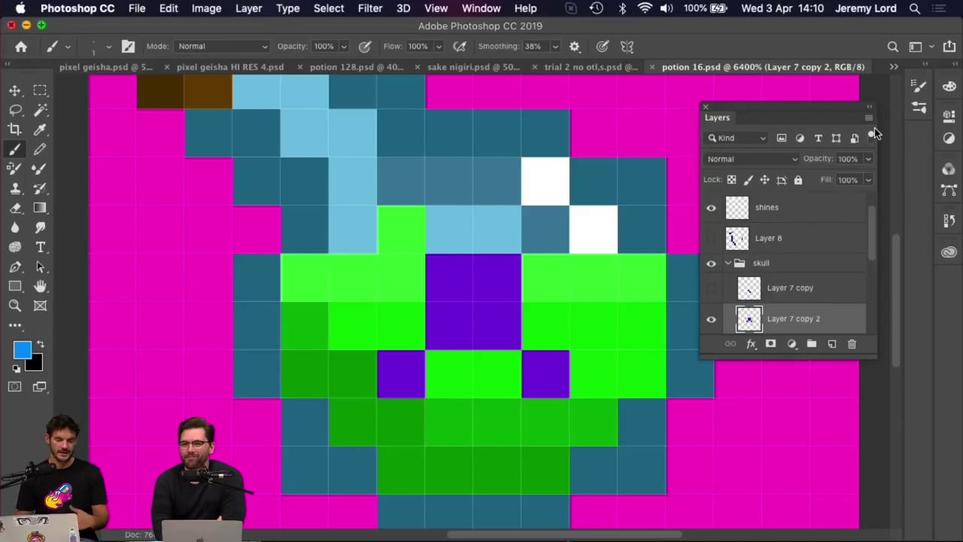
pyautogui.press('super+minus')
pyautogui.press('super+minus')
pyautogui.press('super+minus')
pyautogui.press('super+minus')
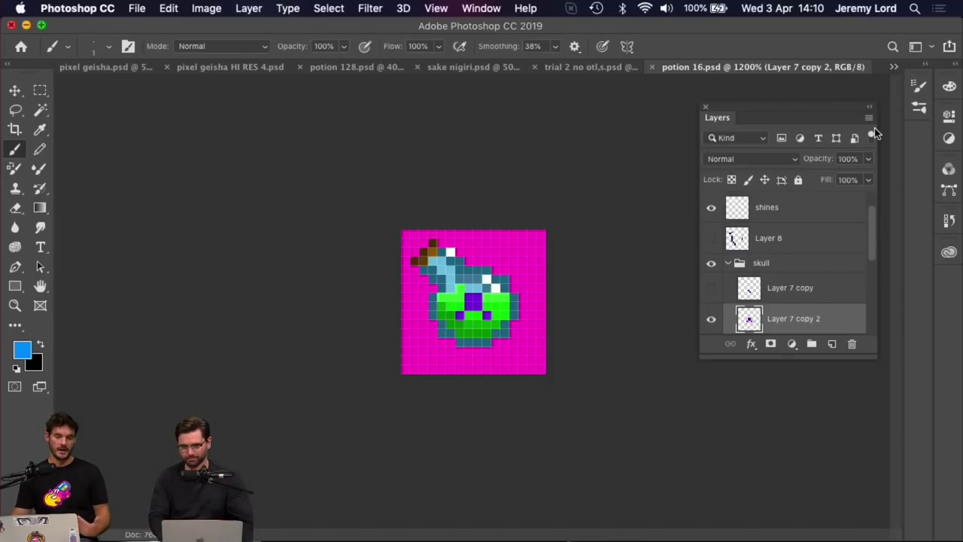
# Close potion 16.psd and bring the whole pixel geisha HI RES 4.psd artwork into view
pyautogui.click(652, 66)
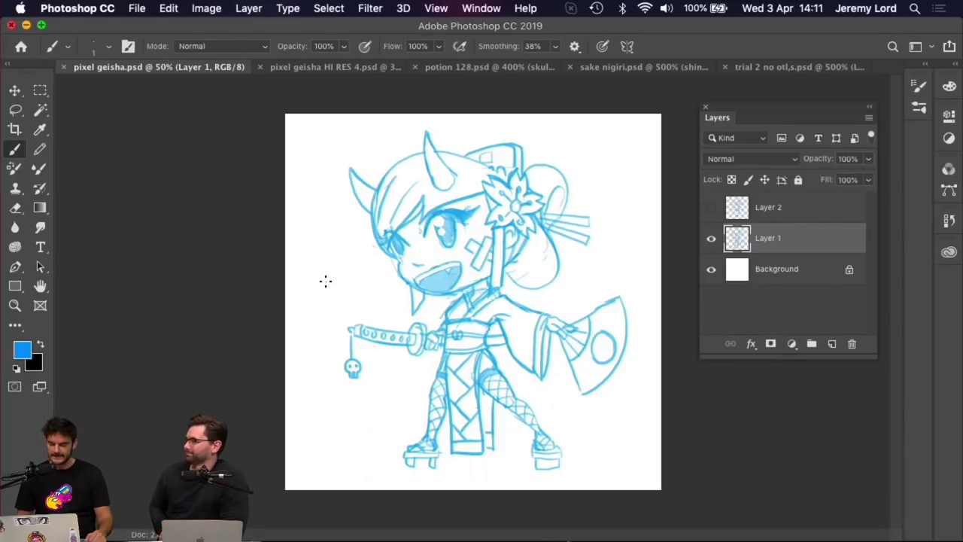
pyautogui.click(352, 60)
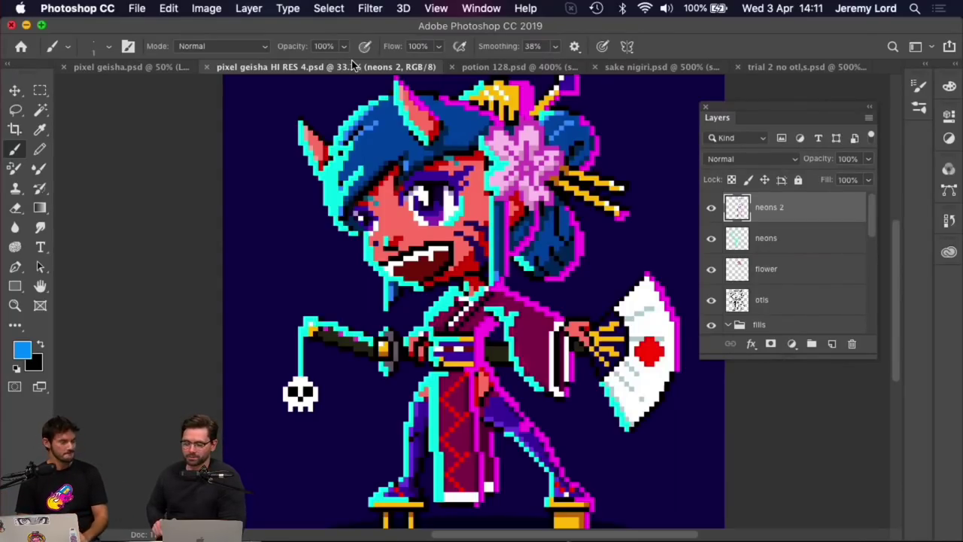
pyautogui.press('super+minus')
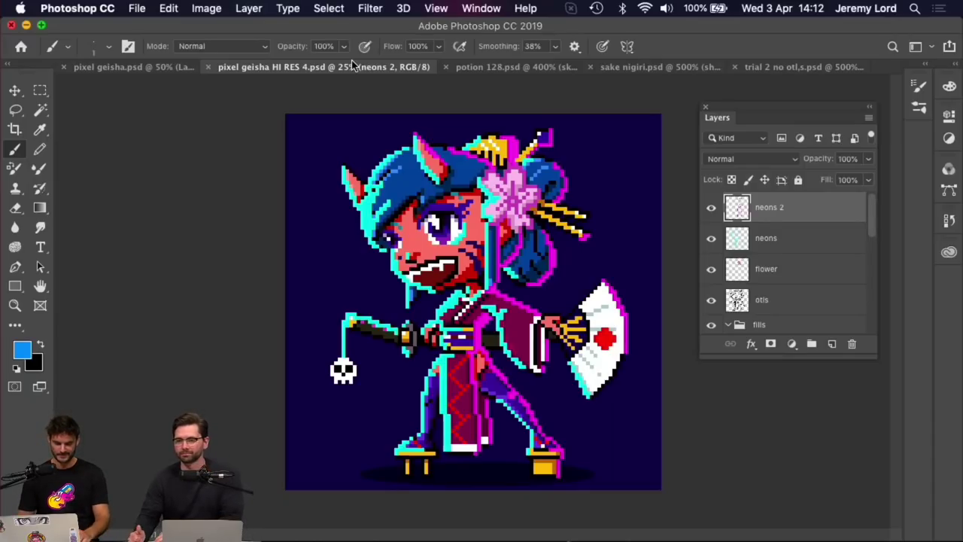
# Close the pixel geisha HI RES 4, potion 128, sake nigiri and trial 2 documents, keeping only pixel geisha.psd open
pyautogui.press('super+w')
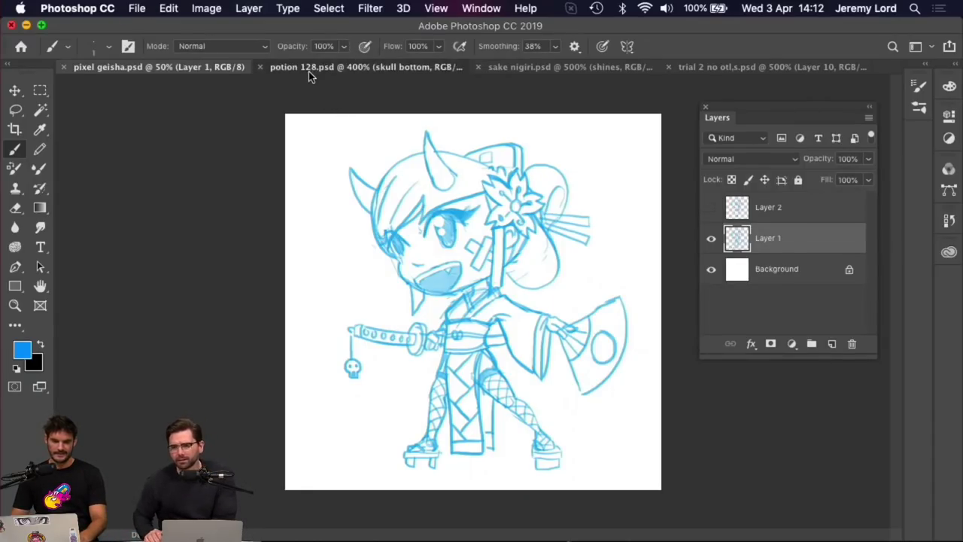
pyautogui.click(308, 69)
pyautogui.click(258, 66)
pyautogui.click(340, 73)
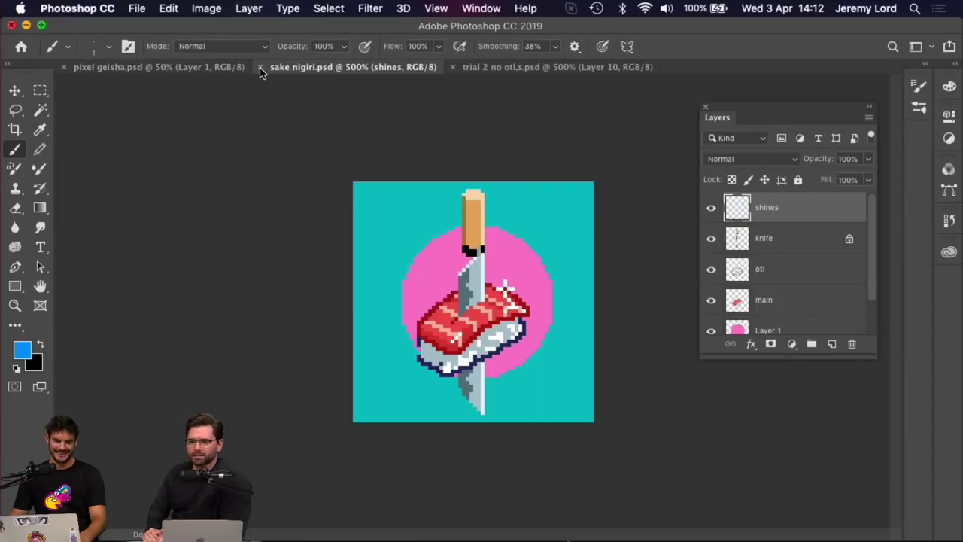
pyautogui.click(260, 68)
pyautogui.click(308, 67)
pyautogui.click(260, 67)
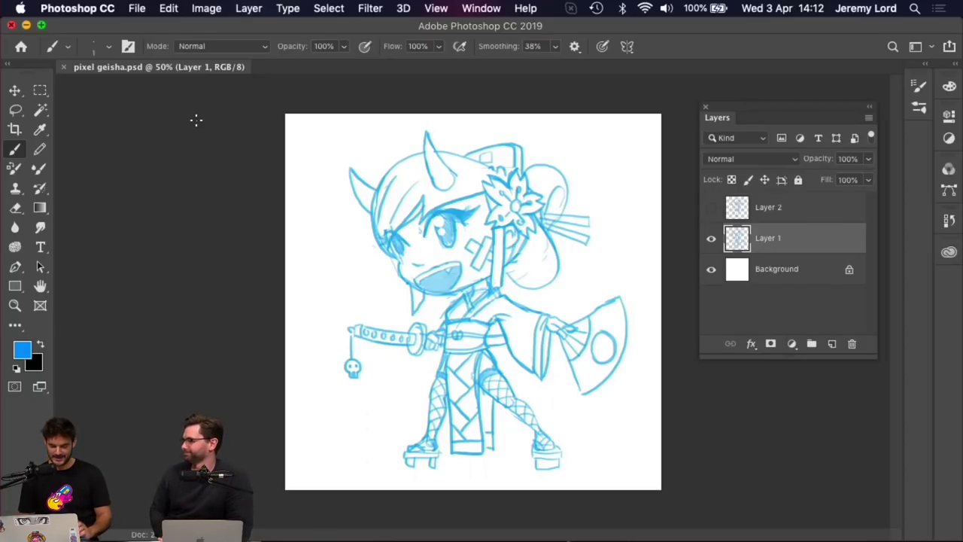
# Create a white 1000 x 1000 px RGB document at 300 ppi and display it in full-screen mode with the menu bar
pyautogui.press('super+minus')
pyautogui.press('super+plus')
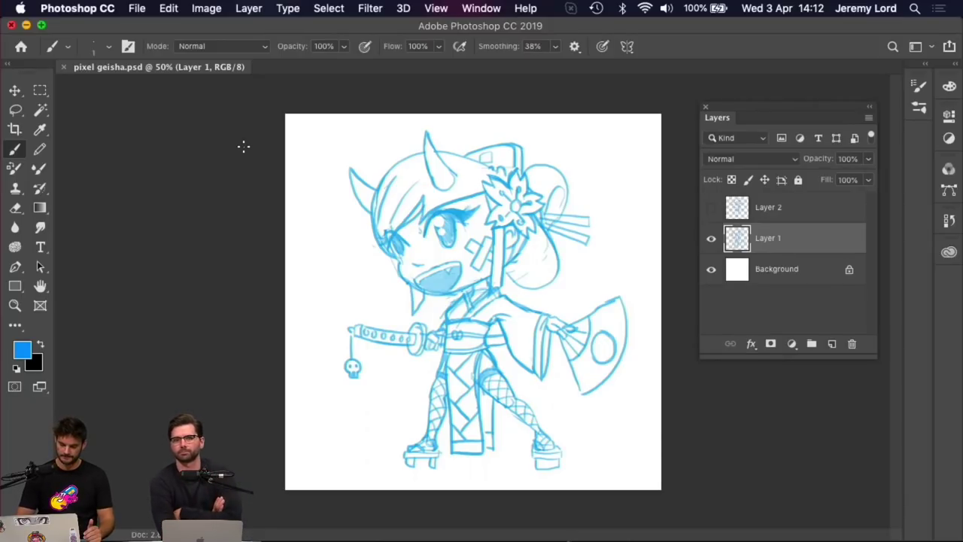
pyautogui.press('super+n')
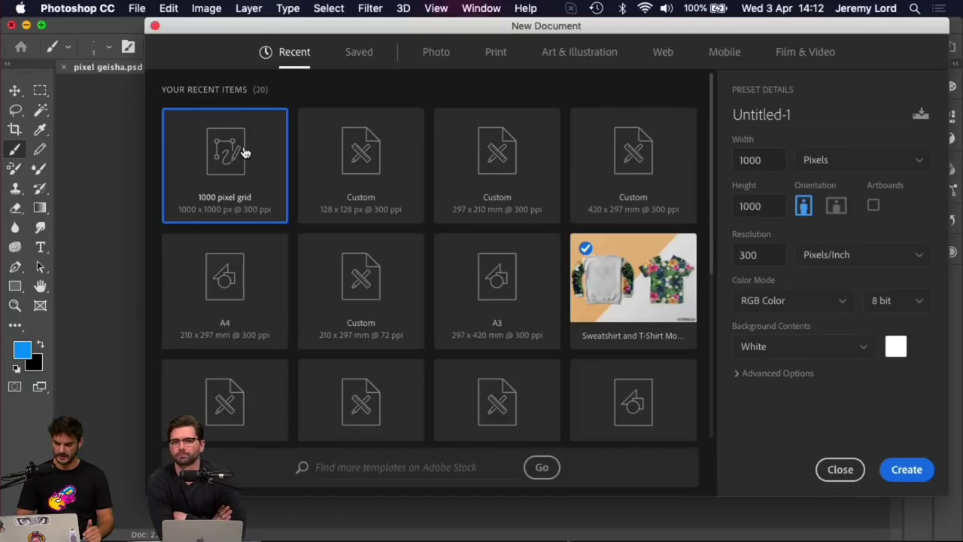
pyautogui.click(905, 470)
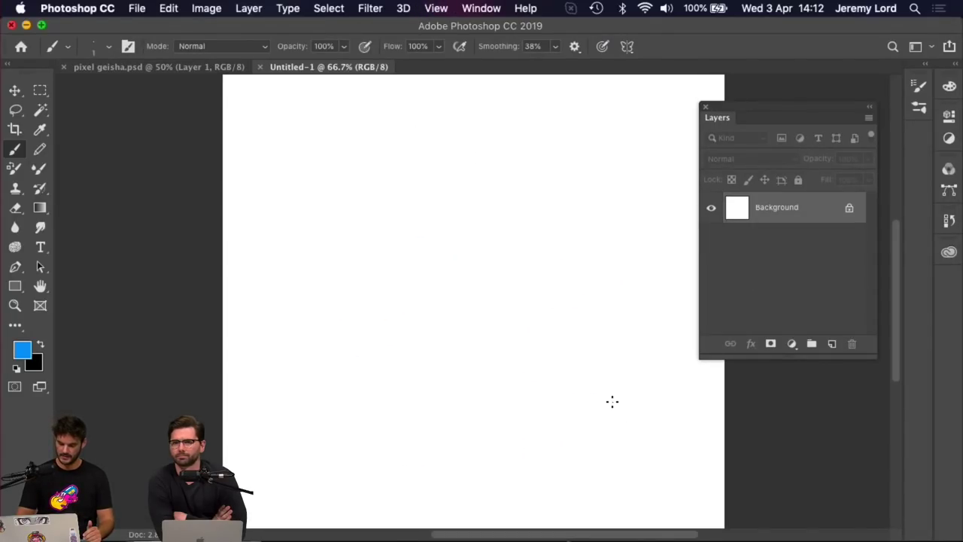
pyautogui.press('f')
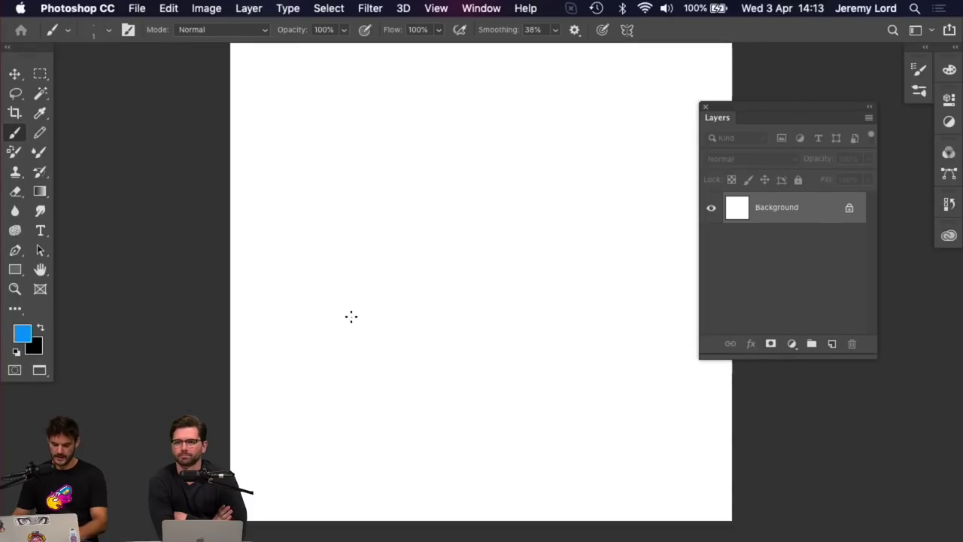
# Make a large circular marquee selection on the Background layer, fill it with the blue foreground colour and deselect
pyautogui.press('m')
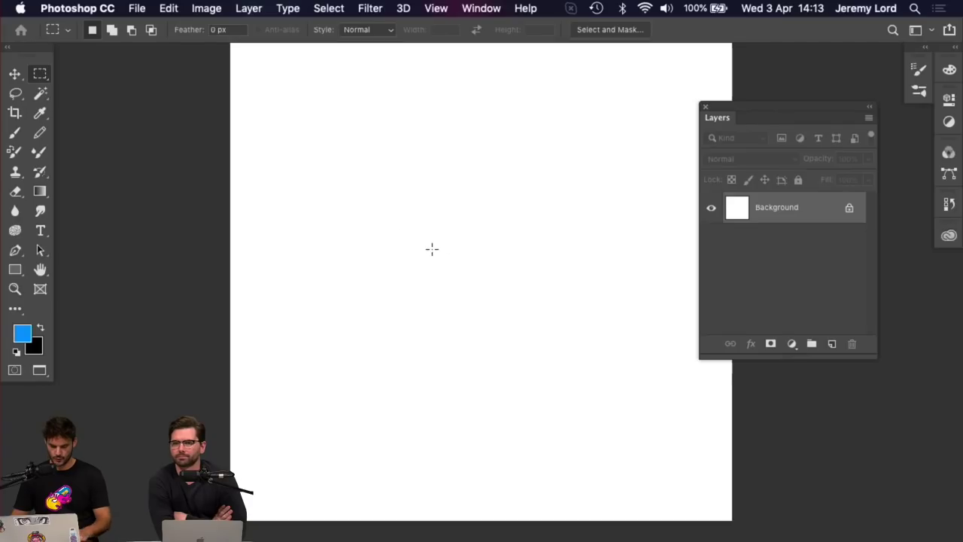
pyautogui.press('l')
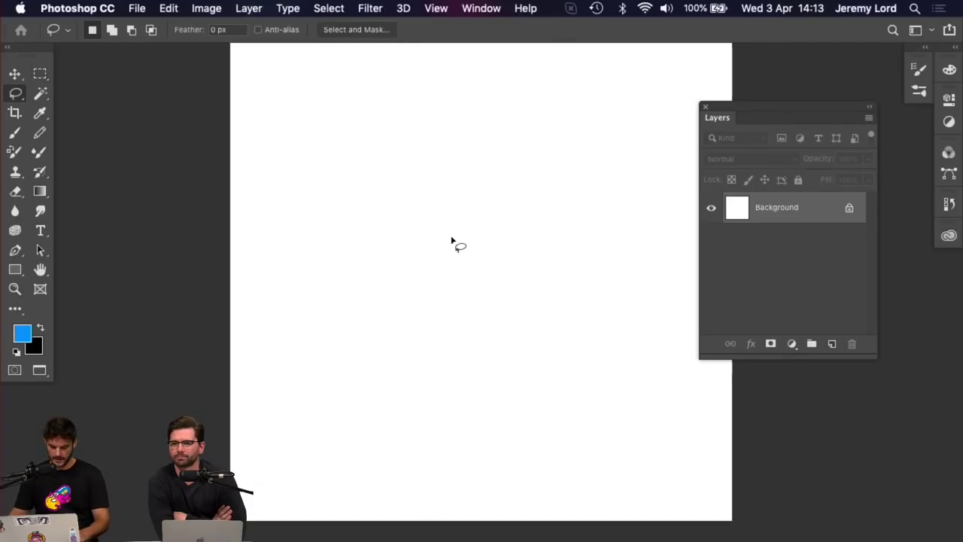
pyautogui.press('m')
pyautogui.hotkey('shift', 'm')
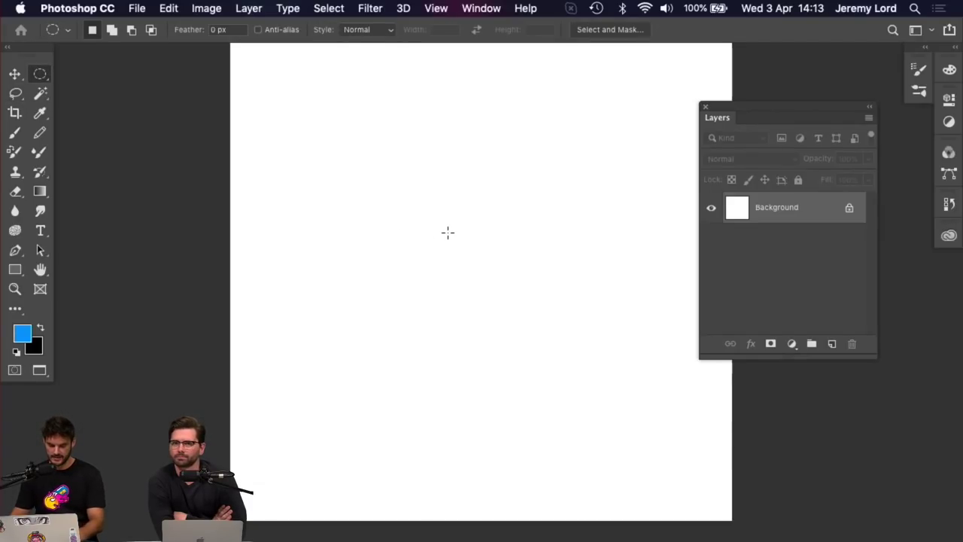
pyautogui.moveTo(338, 133); pyautogui.dragTo(666, 437)
pyautogui.hotkey('alt', 'BackSpace')
pyautogui.press('super+d')
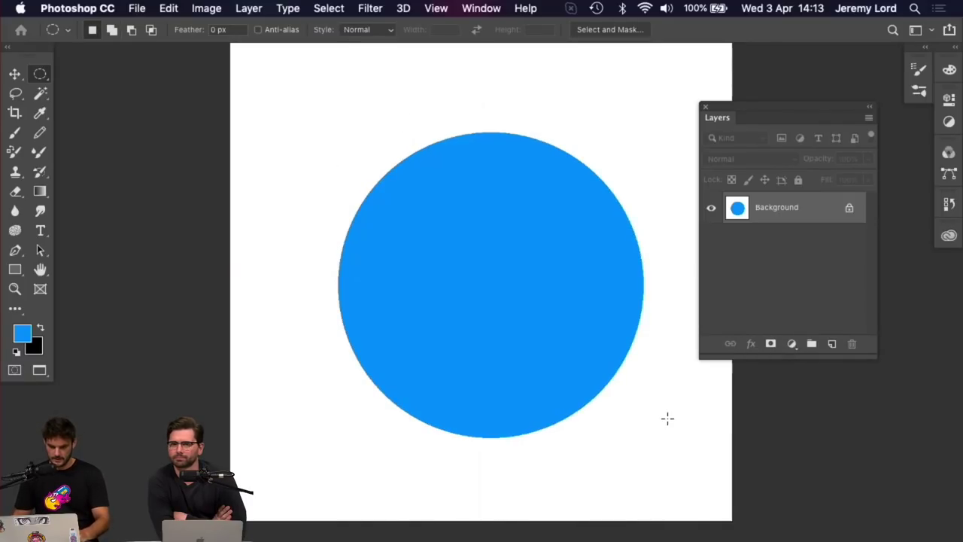
# Examine the pixel steps along the blue circle's left edge up close
pyautogui.press('super+equal')
pyautogui.press('super+equal')
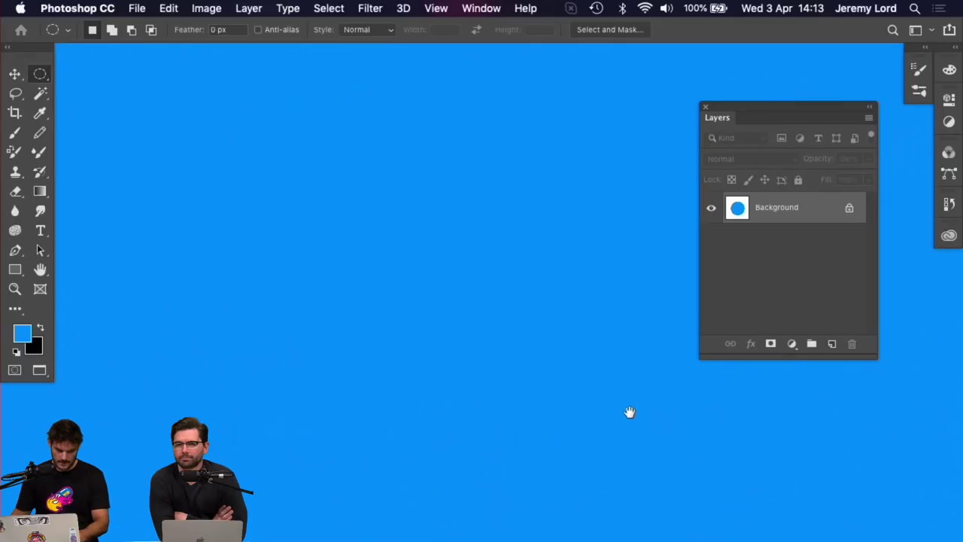
pyautogui.moveTo(505, 369); pyautogui.dragTo(599, 442)
pyautogui.press('super+equal')
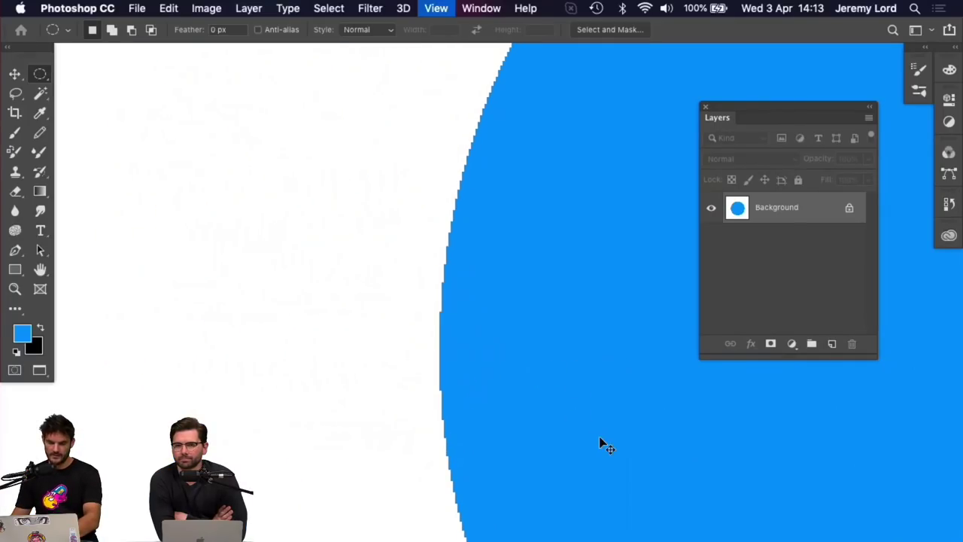
# Paint a short vertical blue stroke with a soft 15 px brush on the white area beside the large circle
pyautogui.press('super+equal')
pyautogui.press('super+equal')
pyautogui.press('super+equal')
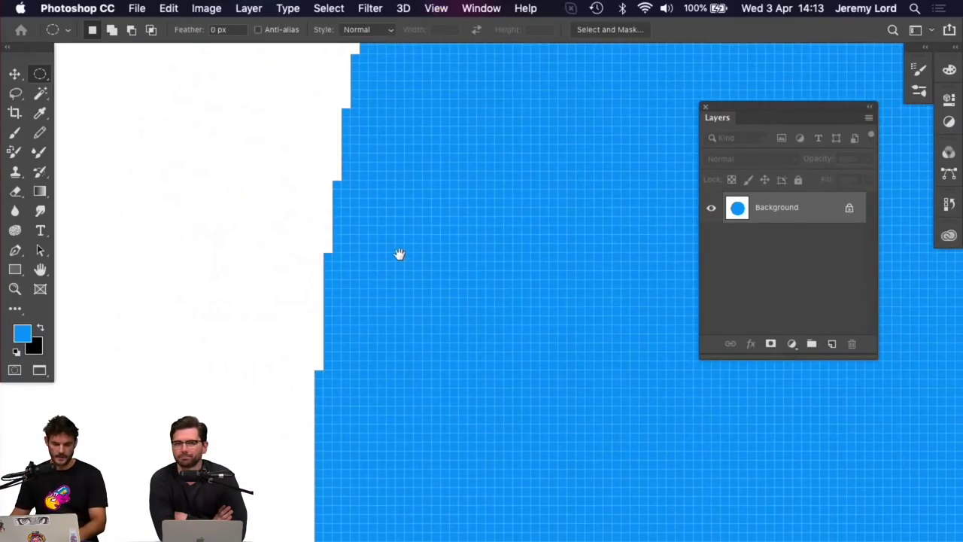
pyautogui.moveTo(398, 255); pyautogui.dragTo(531, 364)
pyautogui.press('b')
pyautogui.press(']')
pyautogui.press(']')
pyautogui.press(']')
pyautogui.press(']')
pyautogui.press(']')
pyautogui.press(']')
pyautogui.press(']')
pyautogui.press(']')
pyautogui.press(']')
pyautogui.press(']')
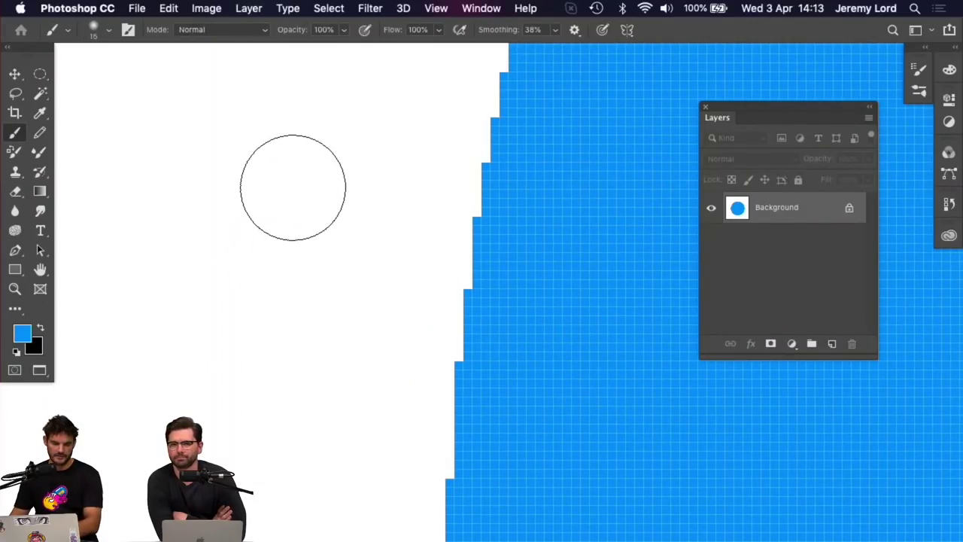
pyautogui.moveTo(287, 161)
pyautogui.mouseDown()
pyautogui.moveTo(276, 413)
pyautogui.moveTo(286, 162)
pyautogui.moveTo(290, 378)
pyautogui.moveTo(281, 377)
pyautogui.moveTo(298, 257)
pyautogui.mouseUp()
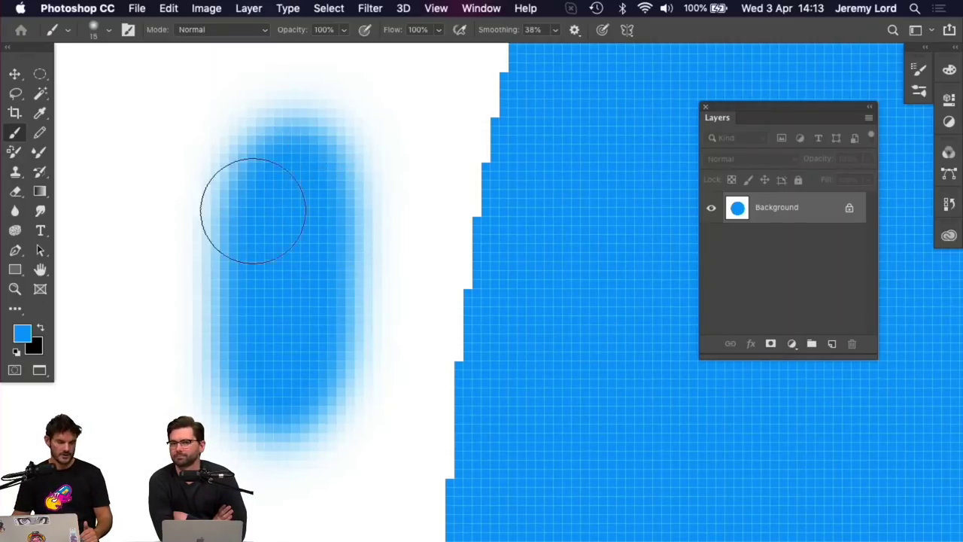
# Choose the 30 px hard round brush tip and paint a longer vertical blue stroke beside the soft one
pyautogui.press('super+minus')
pyautogui.press('super+minus')
pyautogui.press('super+minus')
pyautogui.press('super+minus')
pyautogui.press('super+minus')
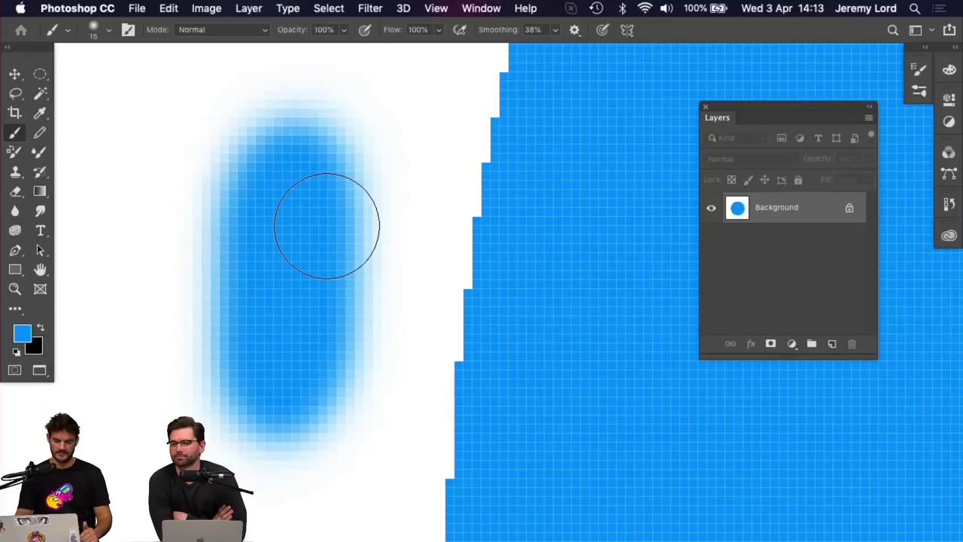
pyautogui.press('super+minus')
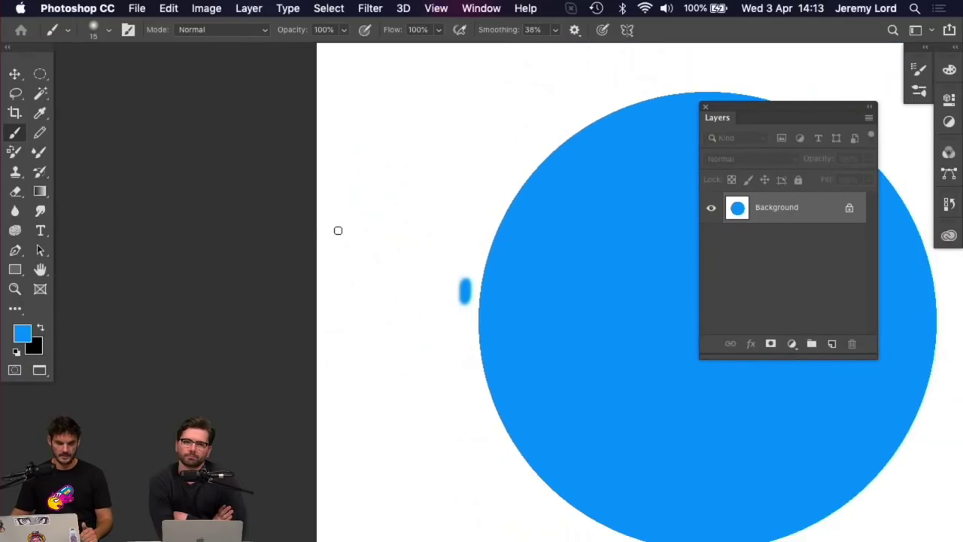
pyautogui.click(128, 30)
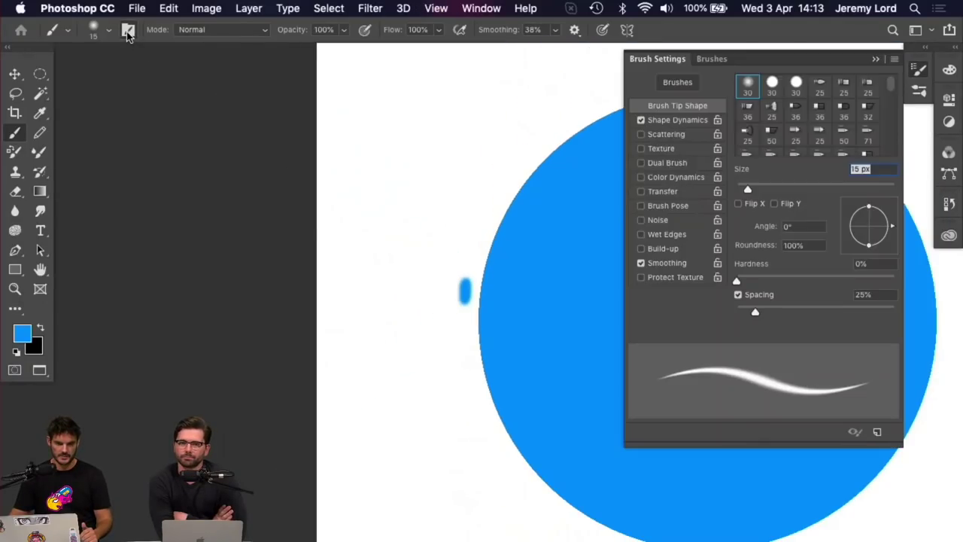
pyautogui.click(772, 84)
pyautogui.click(398, 166)
pyautogui.moveTo(404, 173); pyautogui.dragTo(391, 293)
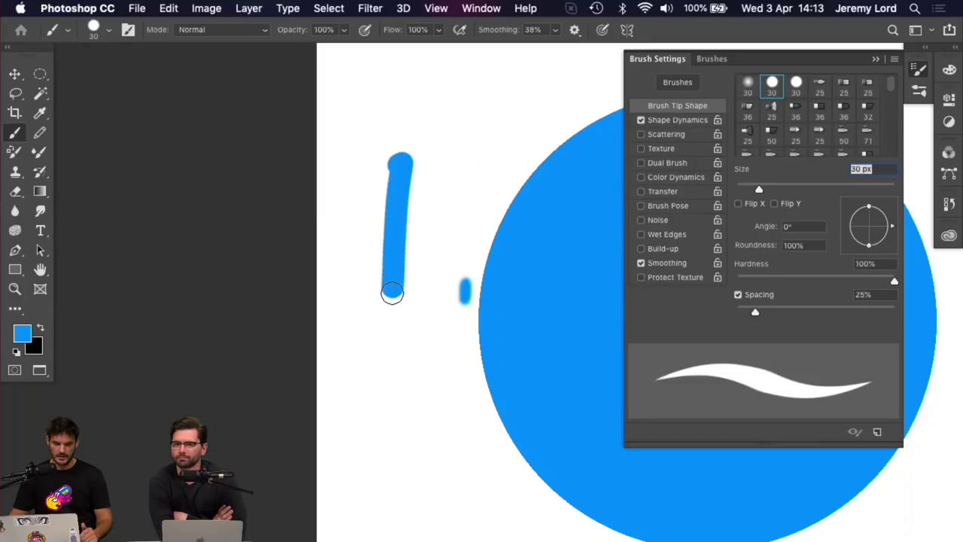
pyautogui.click(876, 58)
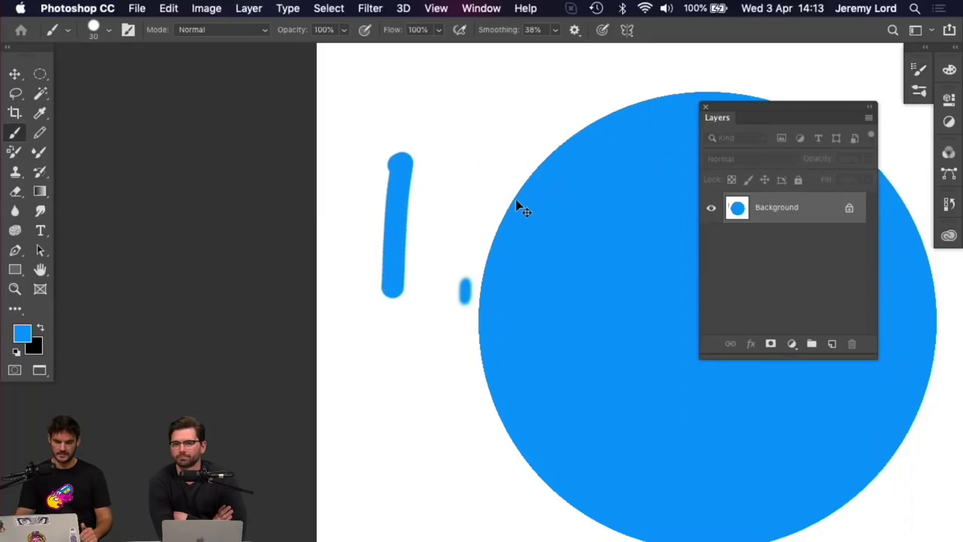
# Examine the edge pixels of the hard brush stroke up close and compare them with the soft stroke
pyautogui.scroll(5, 516, 204)
pyautogui.hscroll(-5, 487, 303)
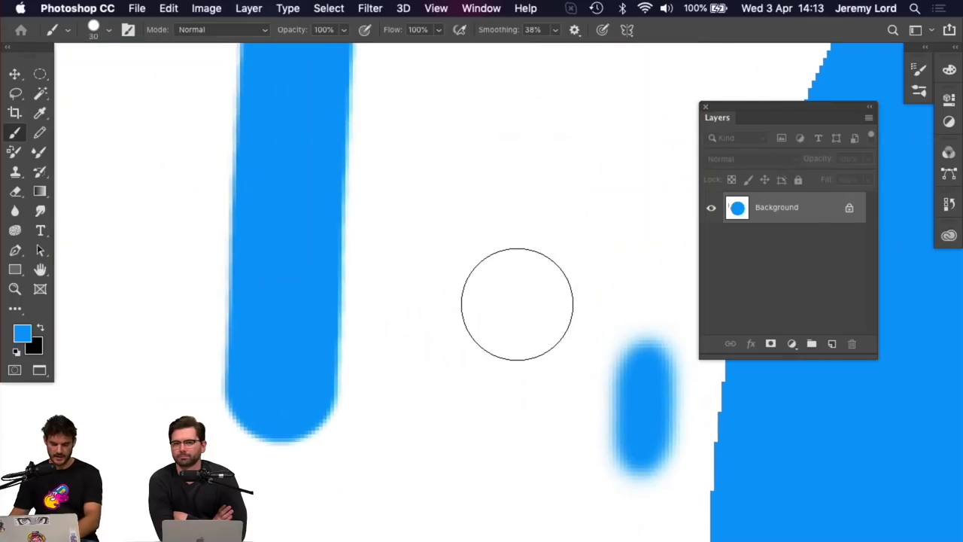
pyautogui.scroll(3, 419, 323)
pyautogui.hscroll(-2, 311, 283)
pyautogui.hscroll(-2, 453, 307)
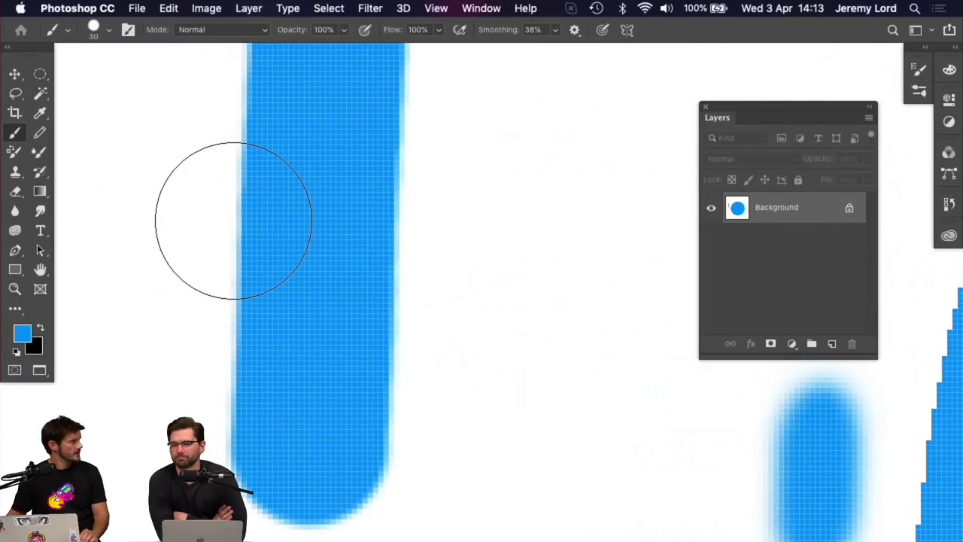
pyautogui.press('super+minus')
pyautogui.press('super+minus')
pyautogui.press('super+minus')
pyautogui.press('super+minus')
pyautogui.press('super+minus')
pyautogui.press('super+minus')
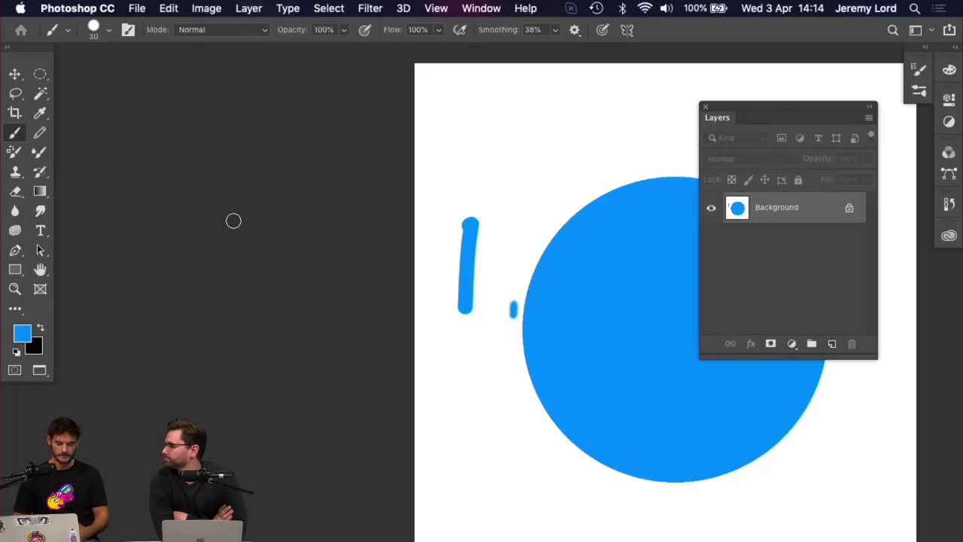
# Review the Image Interpolation options in the General preferences, keeping Bicubic Automatic
pyautogui.press('i')
pyautogui.press('super+k')
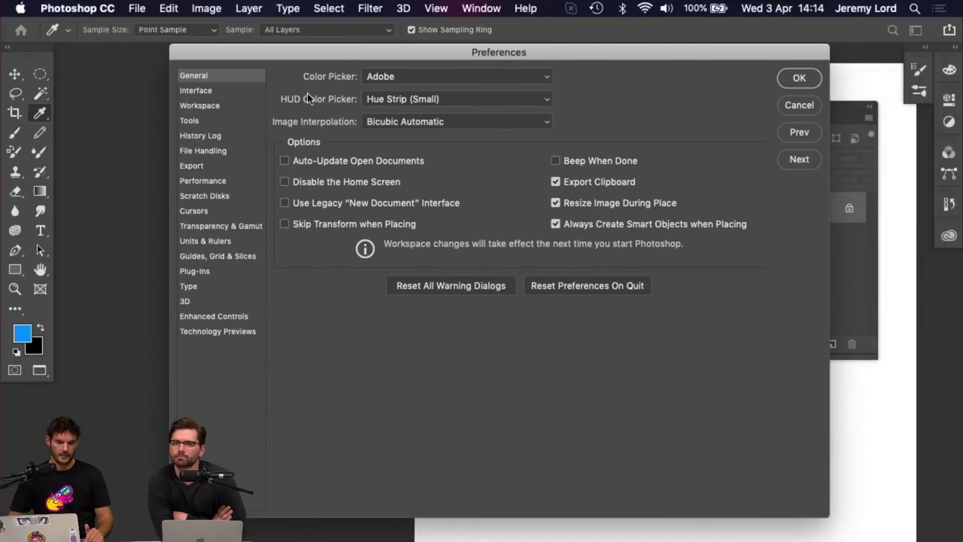
pyautogui.click(462, 125)
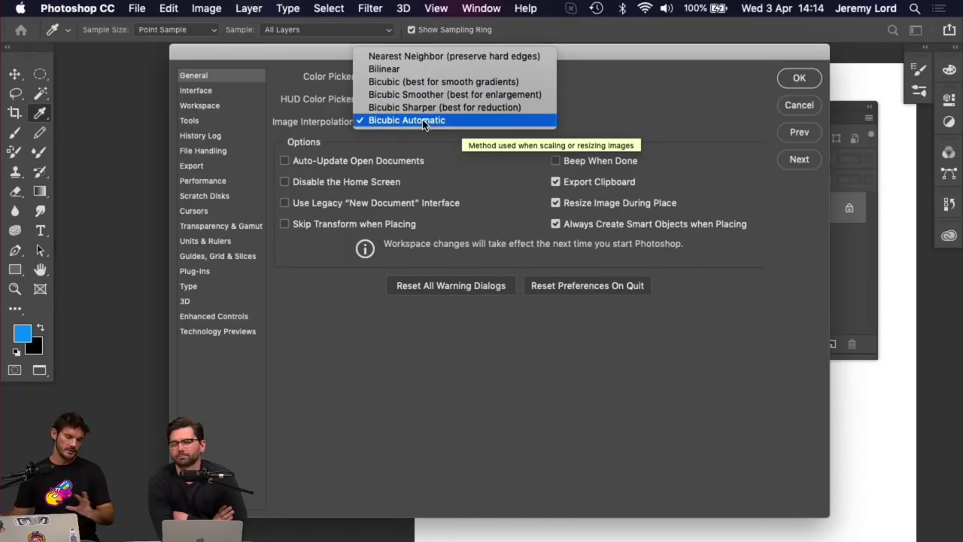
pyautogui.click(798, 79)
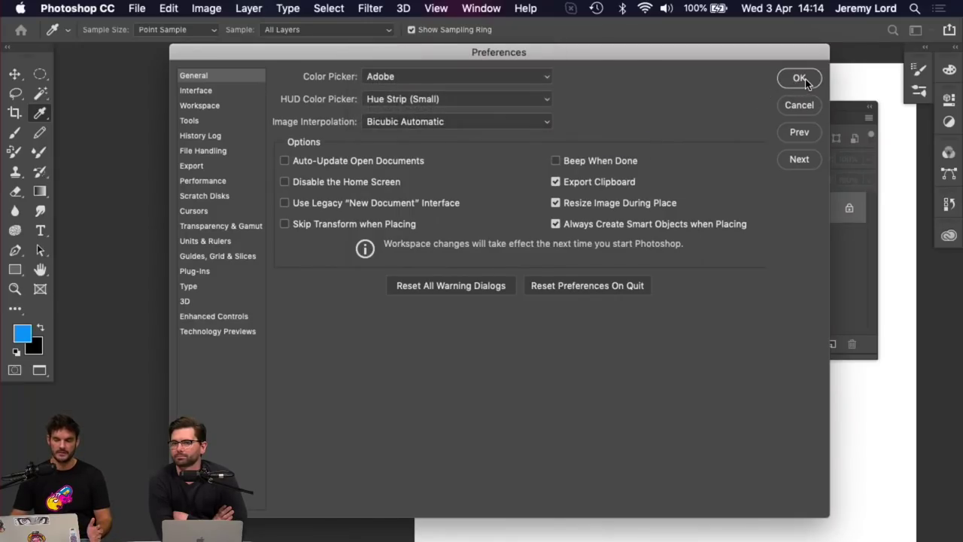
pyautogui.click(803, 80)
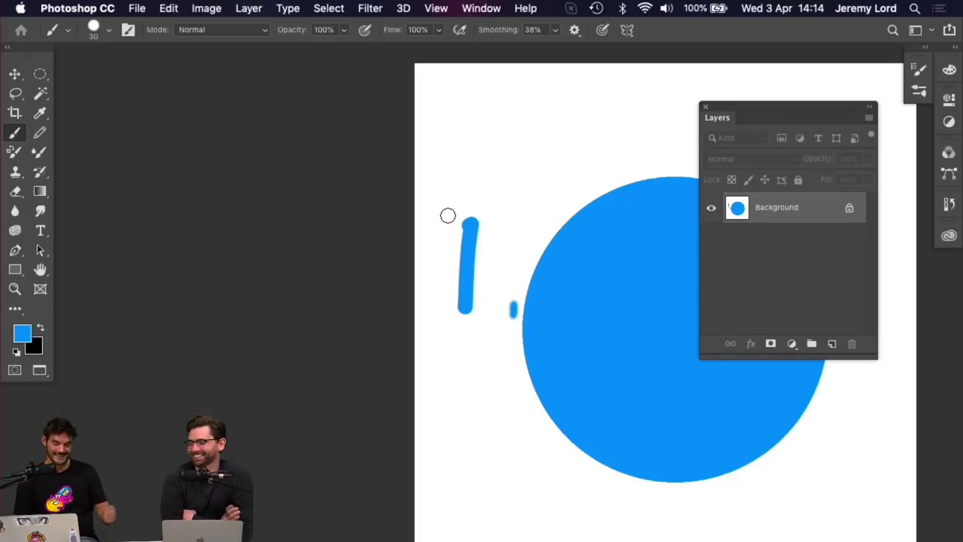
pyautogui.press('super+minus')
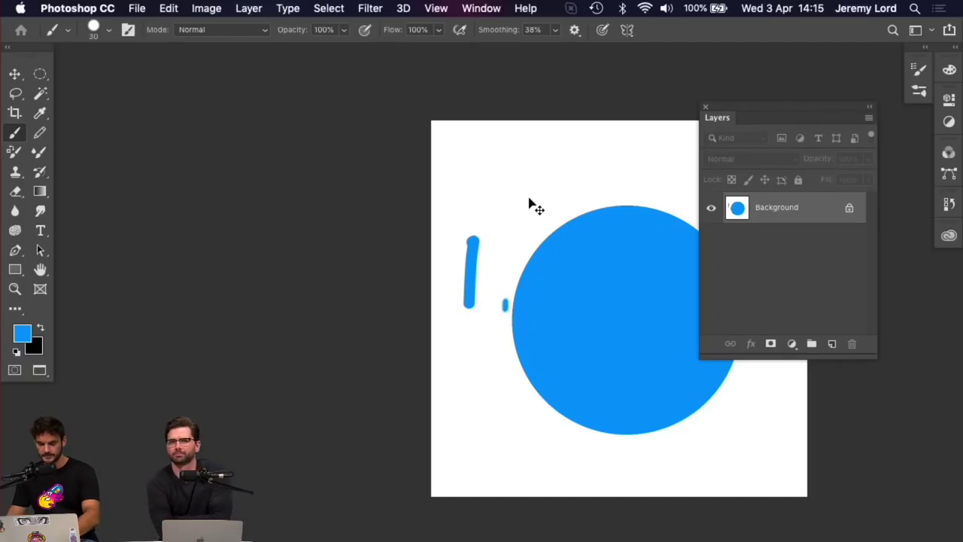
pyautogui.scroll(5, 531, 205)
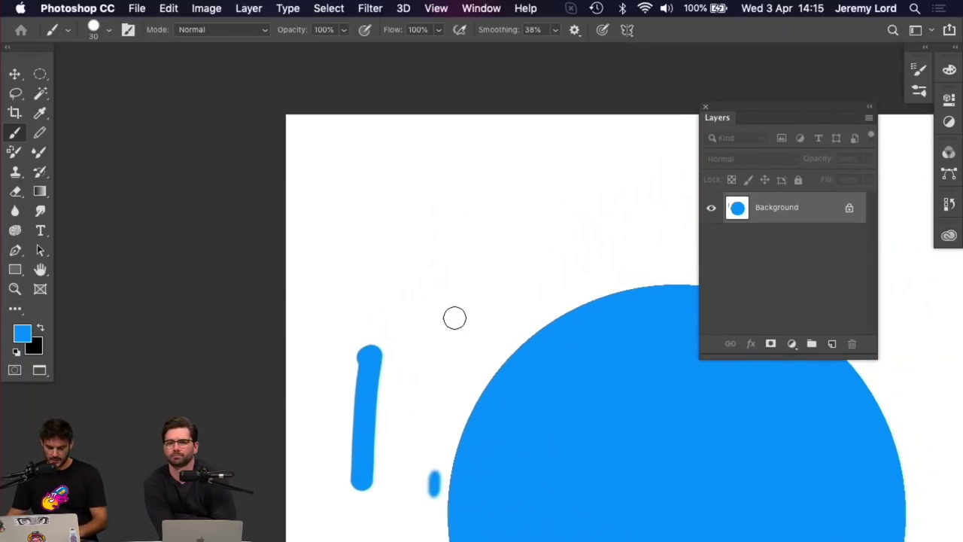
pyautogui.press('m')
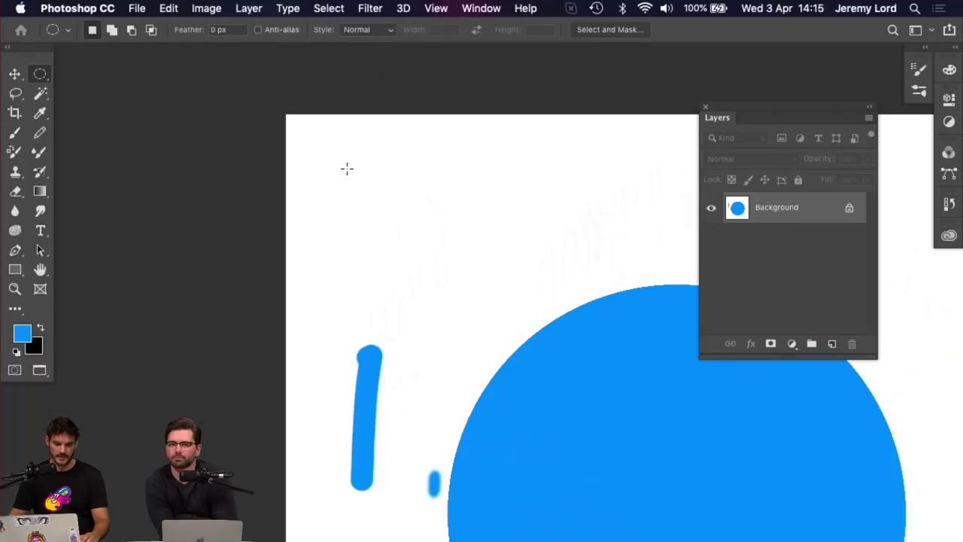
pyautogui.moveTo(326, 159); pyautogui.dragTo(509, 301)
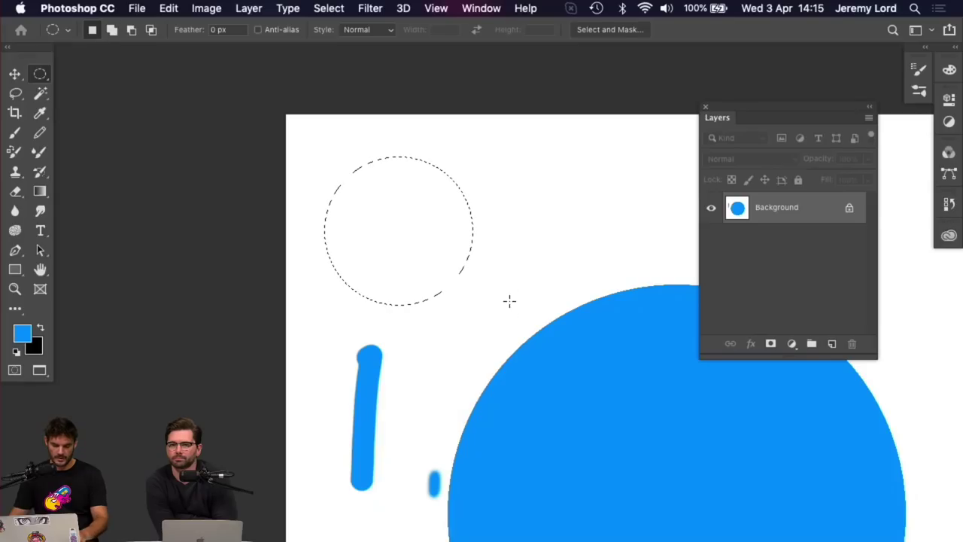
pyautogui.press('super+d')
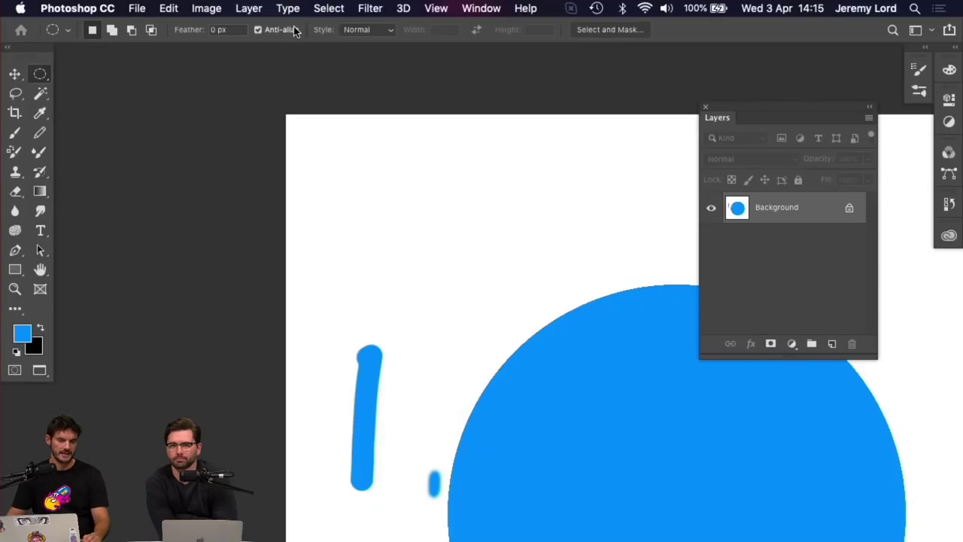
# Make a small anti-aliased circular selection above the brush strokes, fill it with the blue foreground colour and deselect
pyautogui.scroll(10, 499, 413)
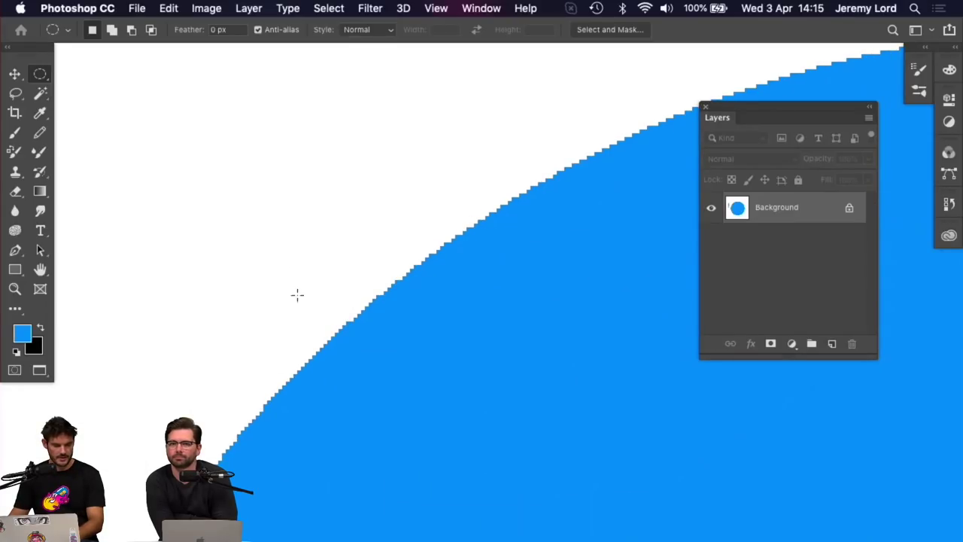
pyautogui.moveTo(296, 294); pyautogui.dragTo(546, 367)
pyautogui.press('super+minus')
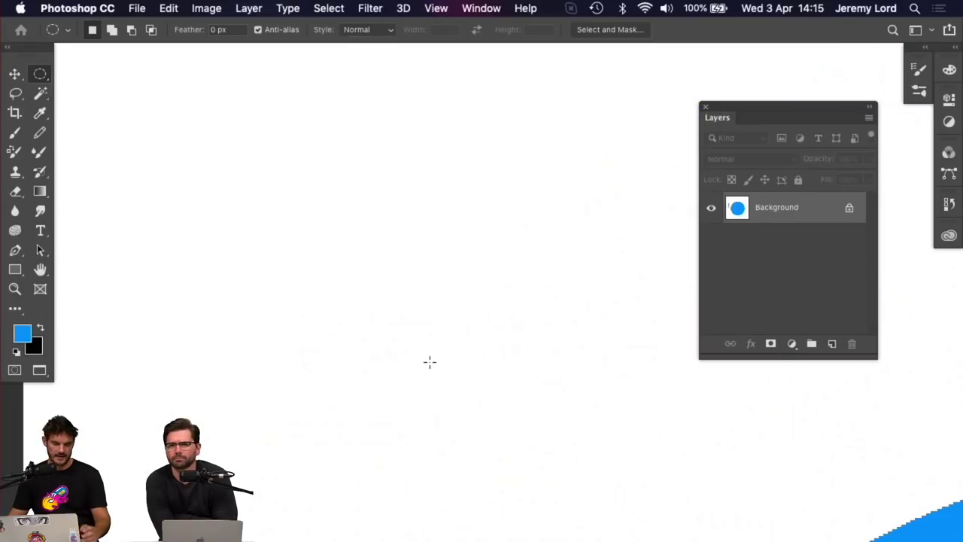
pyautogui.moveTo(241, 125); pyautogui.dragTo(514, 374)
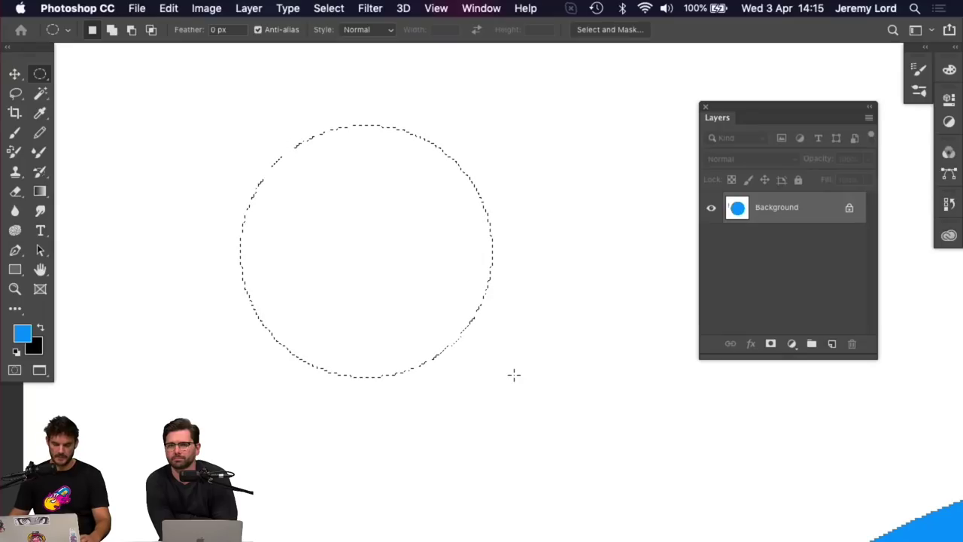
pyautogui.hotkey('alt', 'BackSpace')
pyautogui.press('super+d')
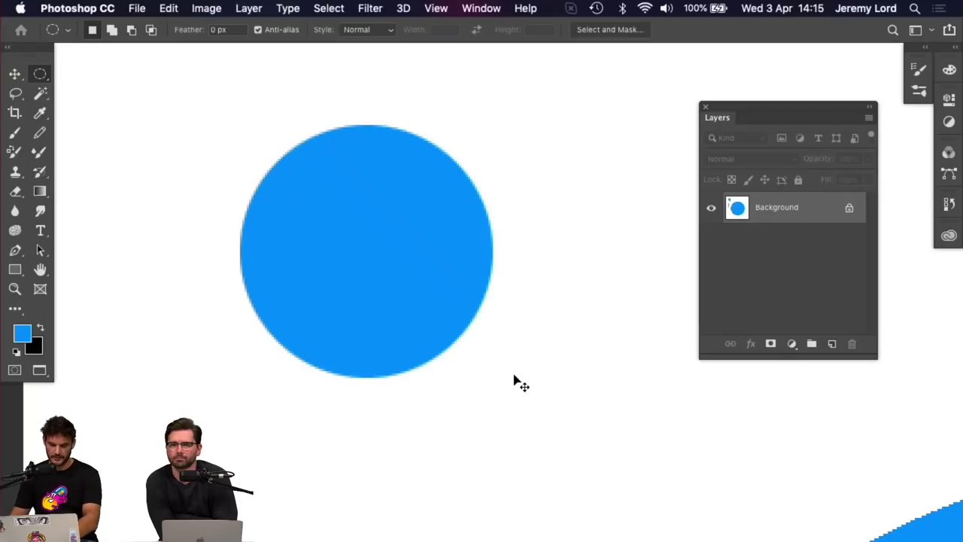
# Compare the small circle's anti-aliased edge pixels with the large circle's edge up close
pyautogui.press('super+plus')
pyautogui.press('super+plus')
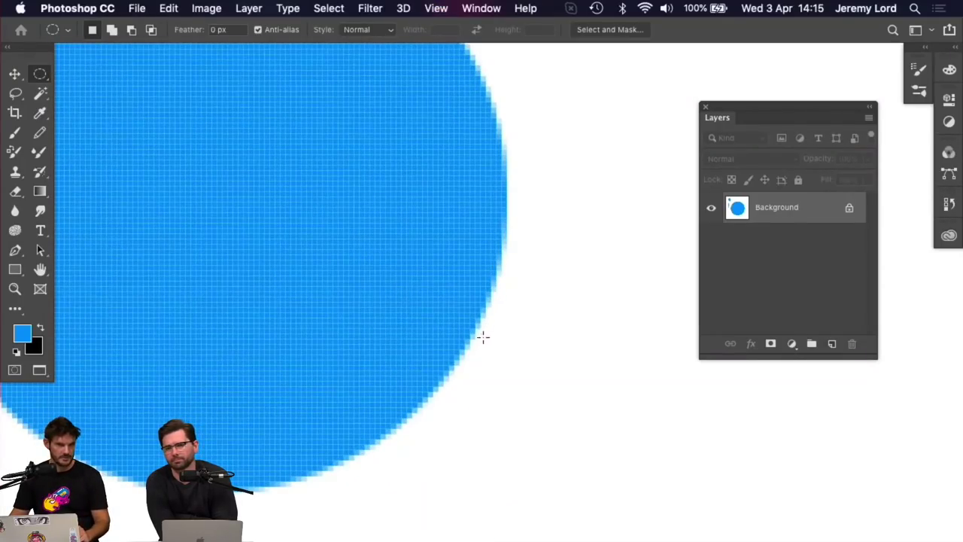
pyautogui.press('super+plus')
pyautogui.press('super+plus')
pyautogui.press('super+plus')
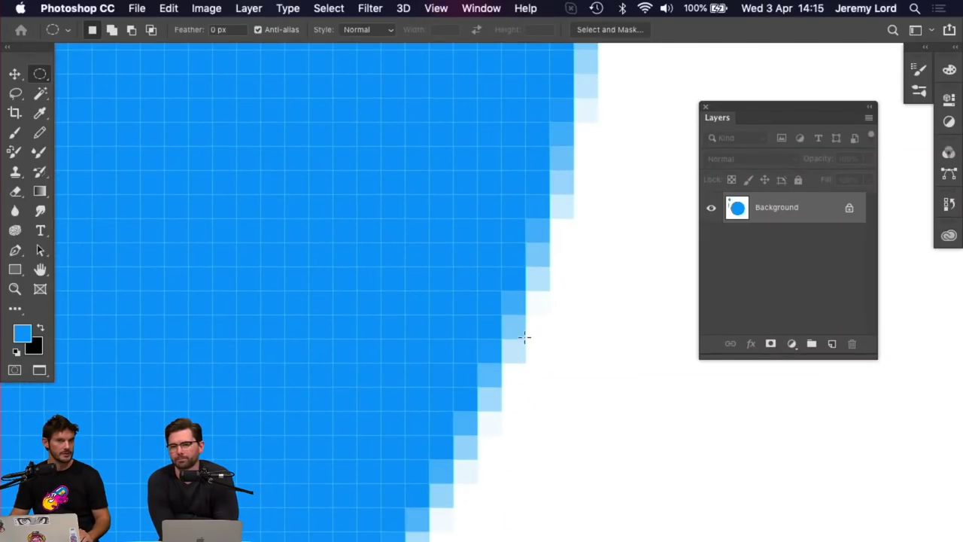
pyautogui.press('super+0')
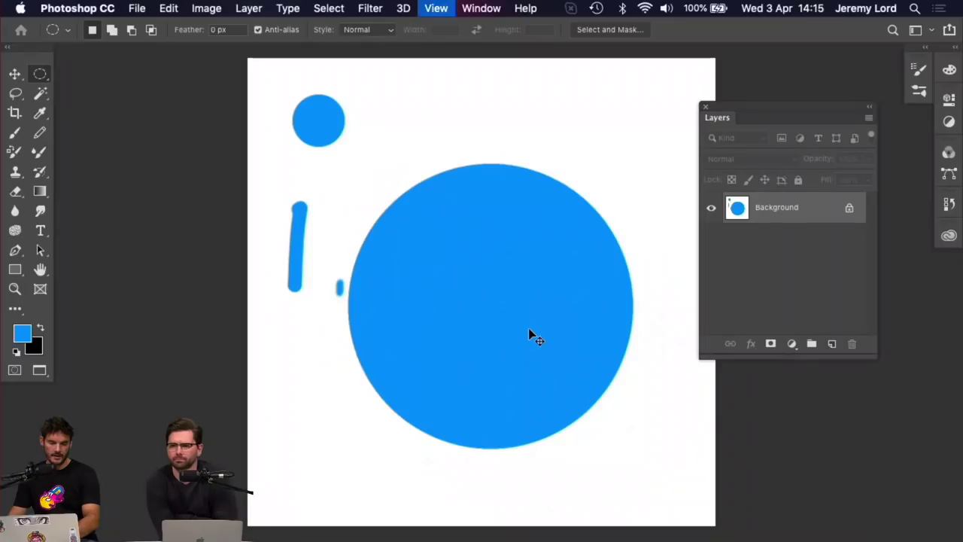
pyautogui.press('super+plus')
pyautogui.press('super+plus')
pyautogui.press('super+plus')
pyautogui.press('super+plus')
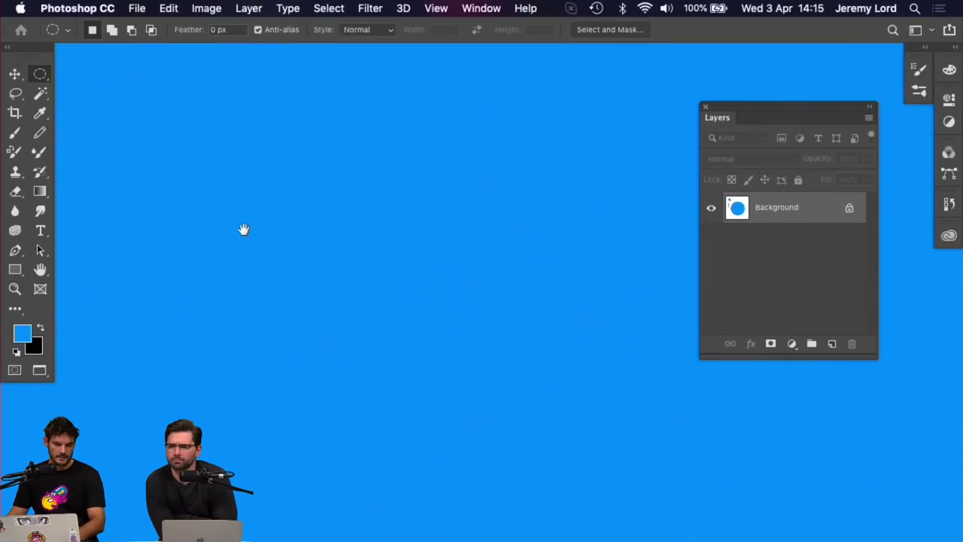
pyautogui.moveTo(243, 228); pyautogui.dragTo(437, 342)
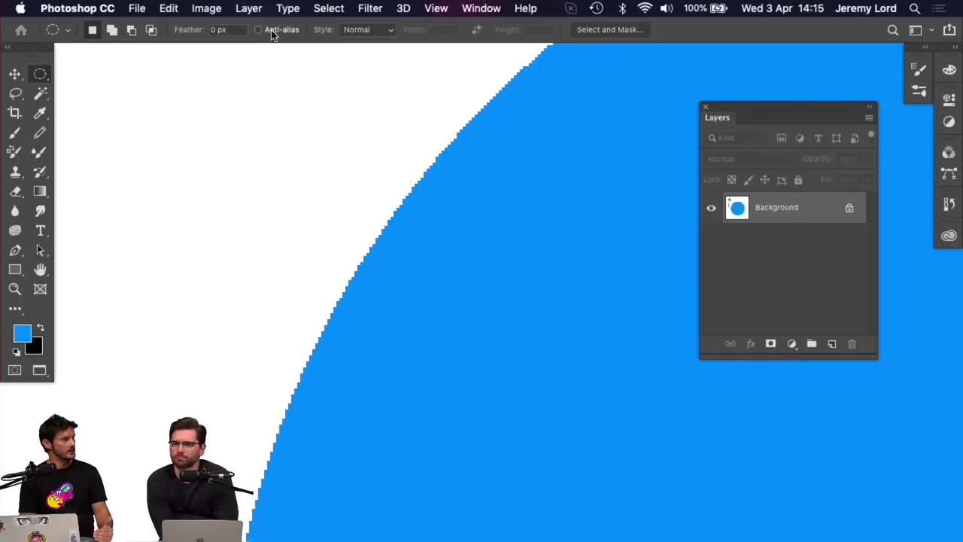
# Switch to the Pencil tool and review its tip size and hardness settings
pyautogui.press('super+minus')
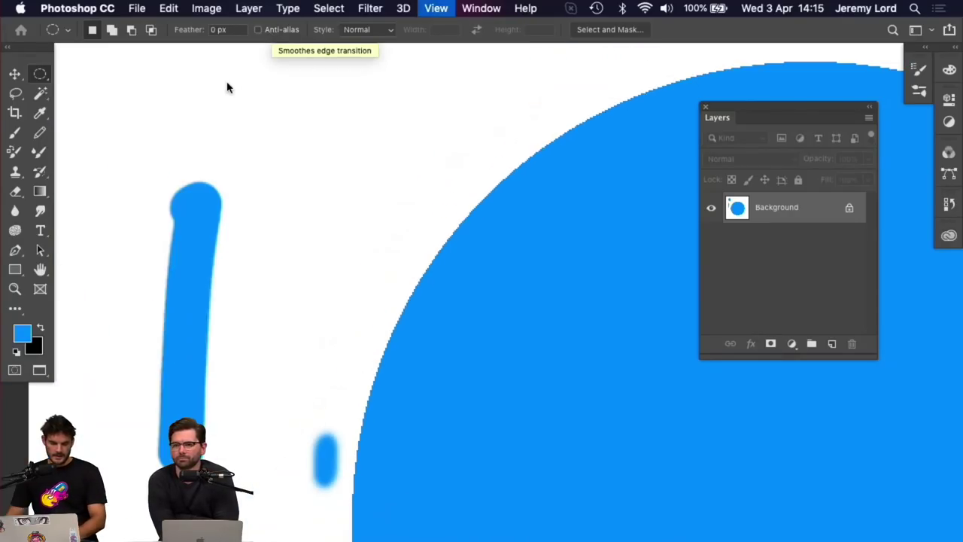
pyautogui.click(40, 134)
pyautogui.click(128, 30)
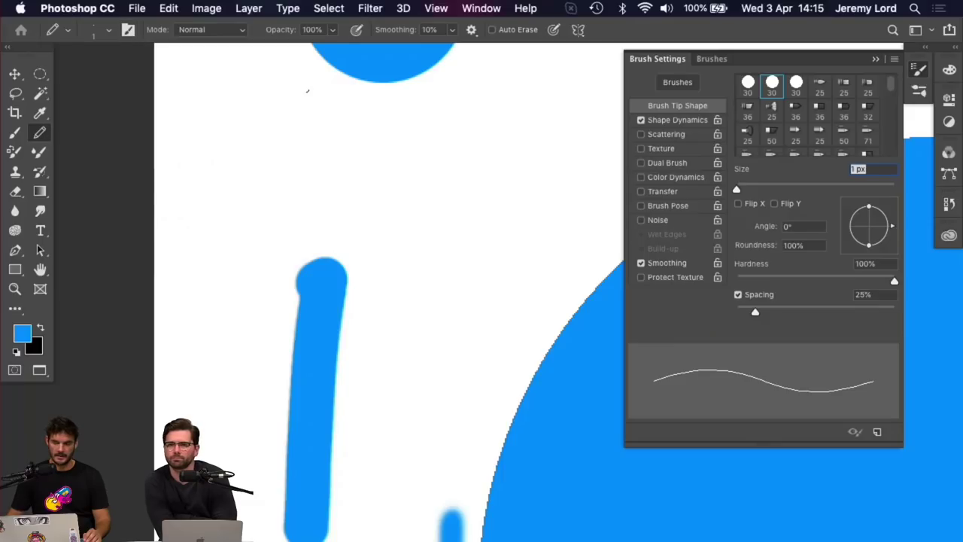
pyautogui.press('F5')
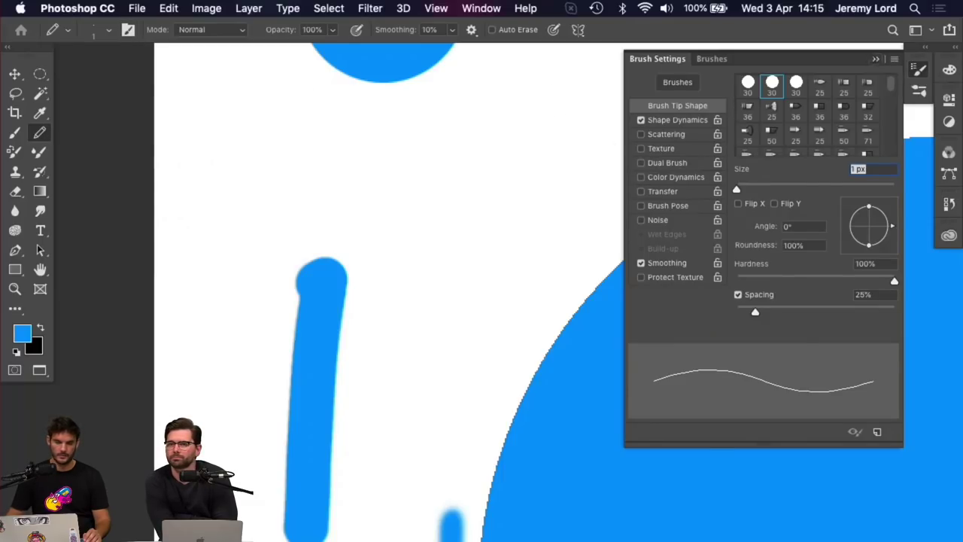
pyautogui.click(108, 31)
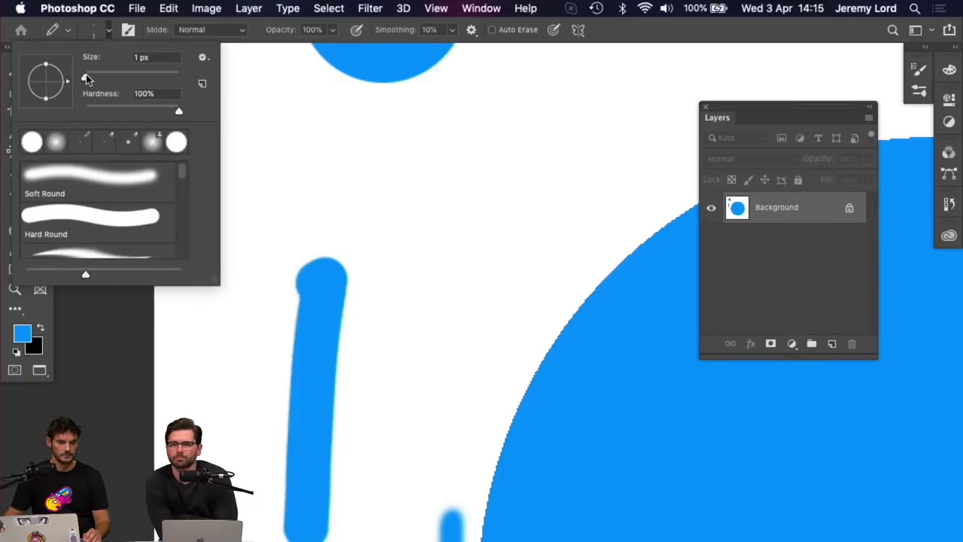
pyautogui.click(587, 133)
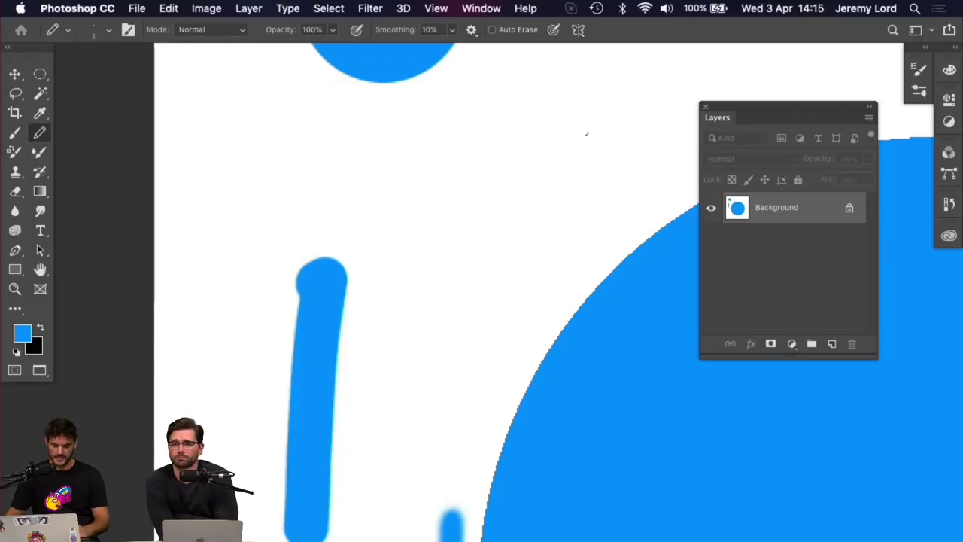
# Examine the large circle's hard, non-anti-aliased edge pixels up close
pyautogui.press('super+equal')
pyautogui.press('super+equal')
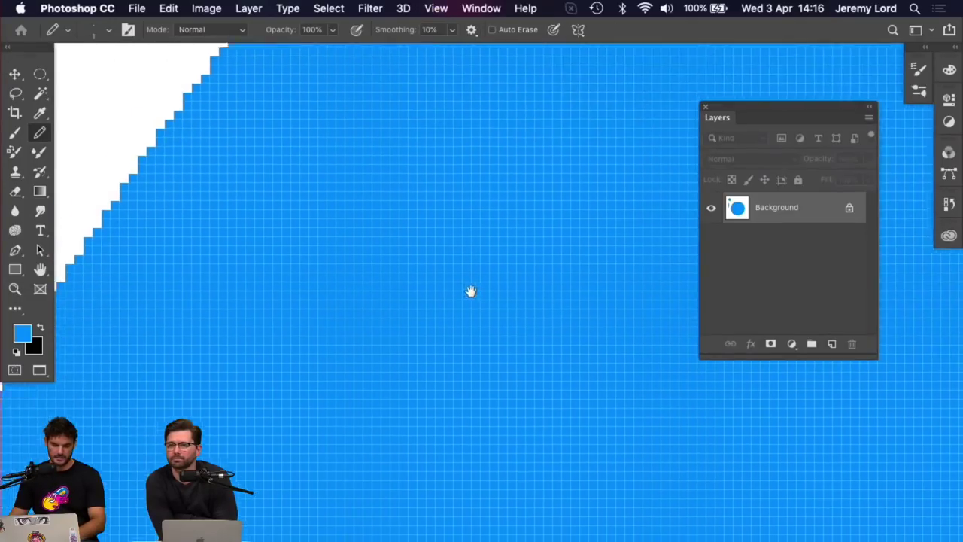
pyautogui.moveTo(471, 291); pyautogui.dragTo(501, 303)
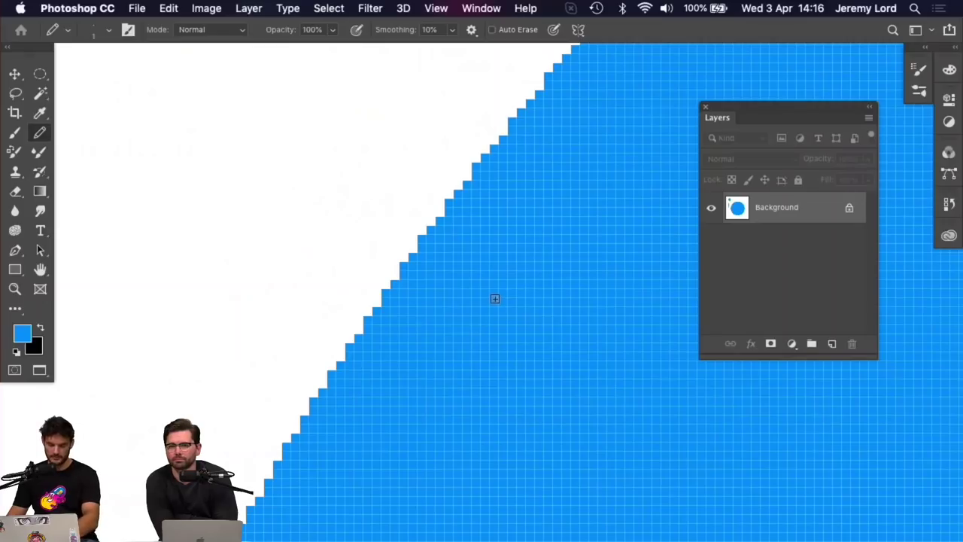
pyautogui.press('super+equal')
pyautogui.press('super+equal')
pyautogui.press('super+equal')
pyautogui.moveTo(385, 216); pyautogui.dragTo(535, 190)
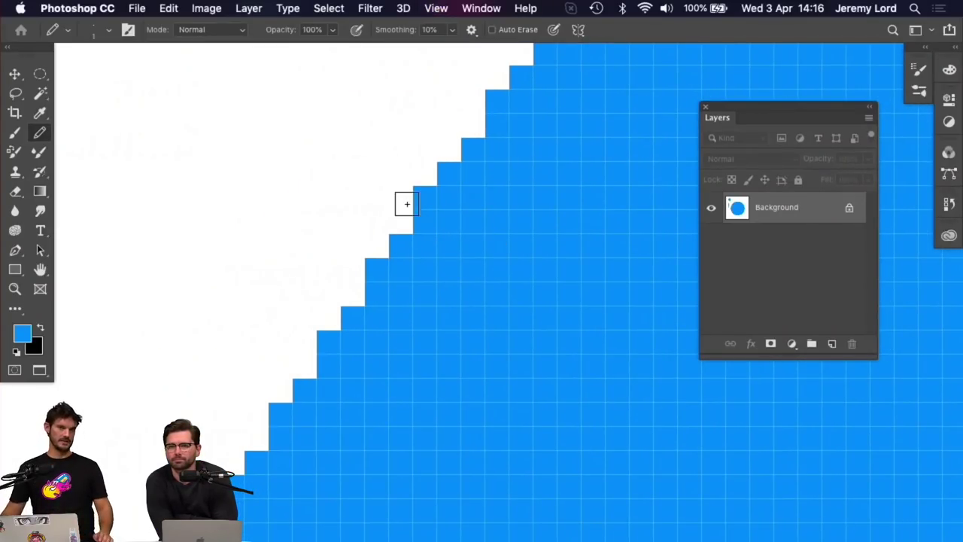
# Toggle the document grid off and on over the large circle's edge, leaving it displayed
pyautogui.press('super+apostrophe')
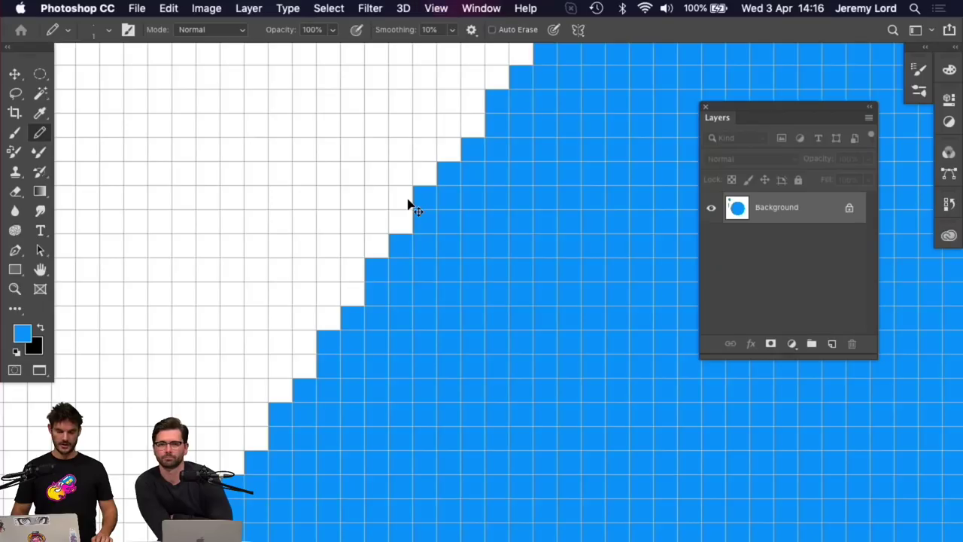
pyautogui.press('super+apostrophe')
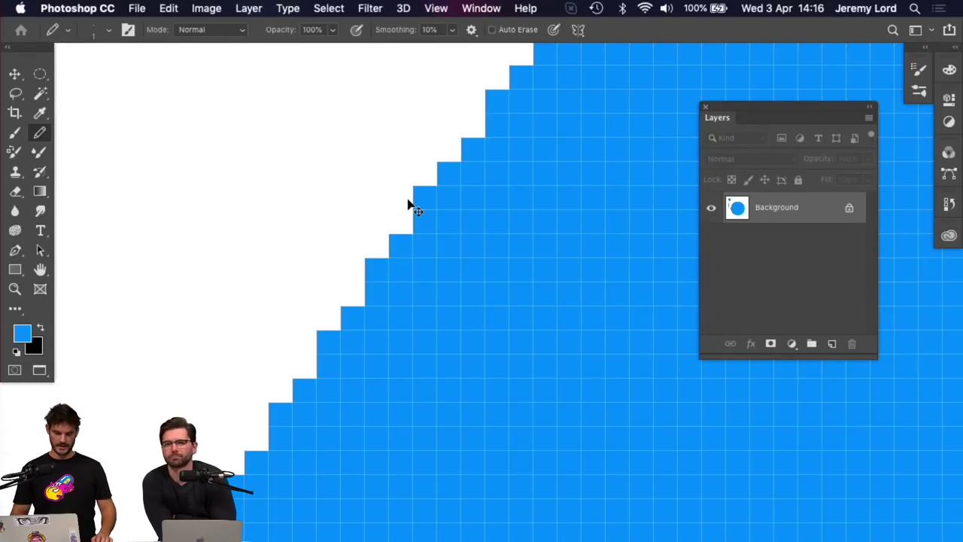
pyautogui.press('super+apostrophe')
pyautogui.press('super+apostrophe')
pyautogui.press('super+apostrophe')
pyautogui.press('super+apostrophe')
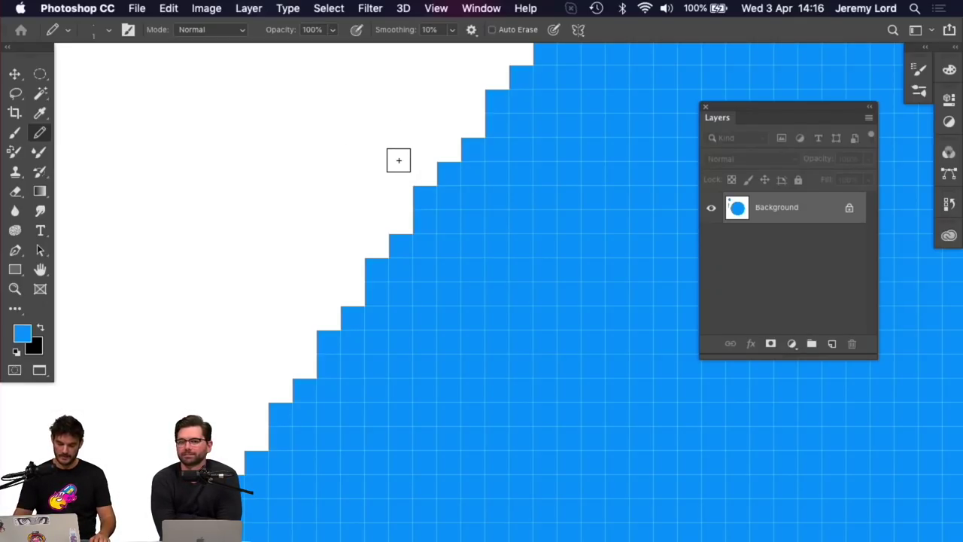
pyautogui.press('super+k')
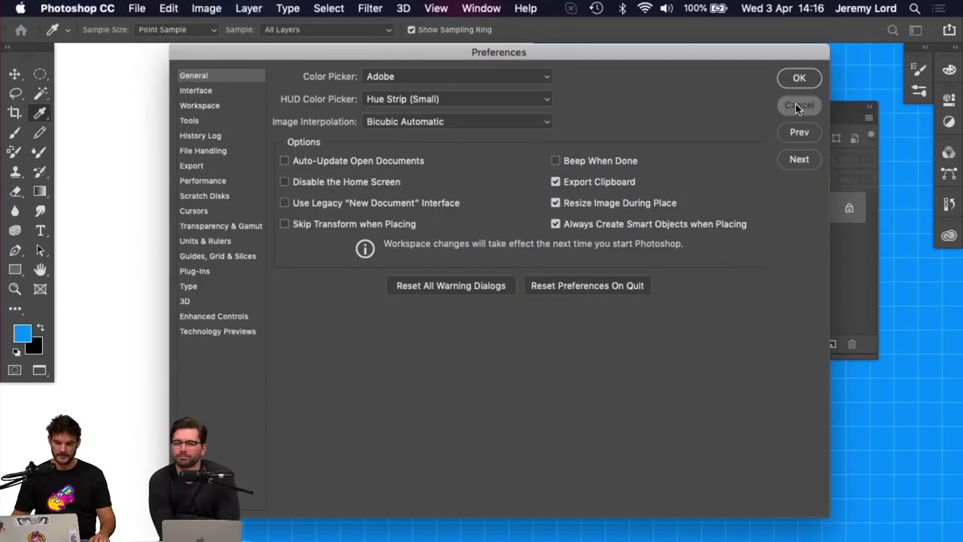
pyautogui.click(797, 105)
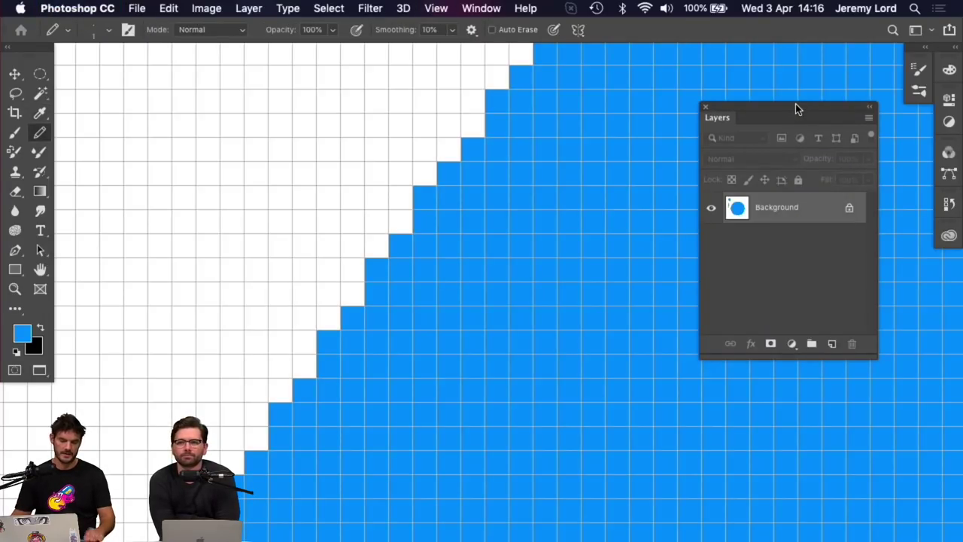
pyautogui.moveTo(416, 217); pyautogui.dragTo(521, 246)
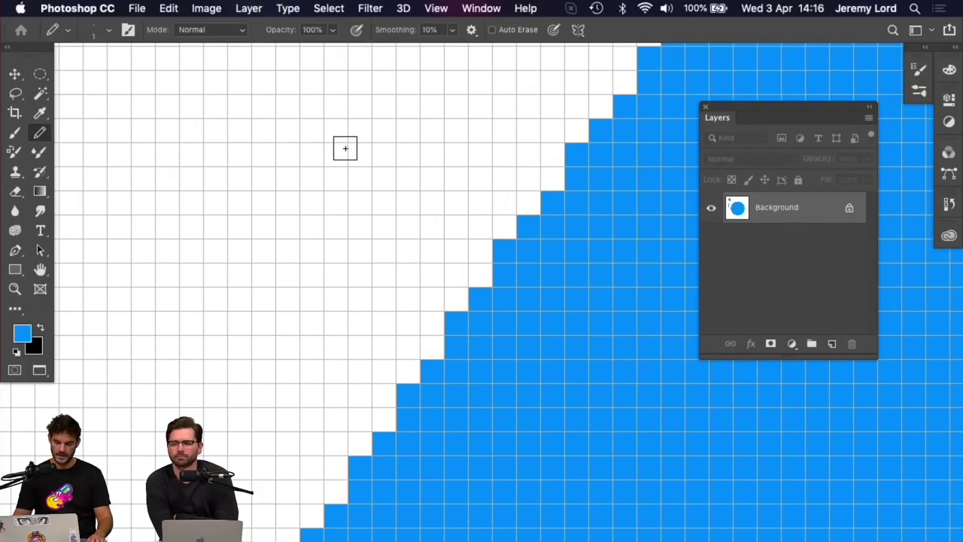
# Review the gridline spacing, unit options and subdivisions in the Guides, Grid & Slices preferences, then dismiss them without saving
pyautogui.press('super+k')
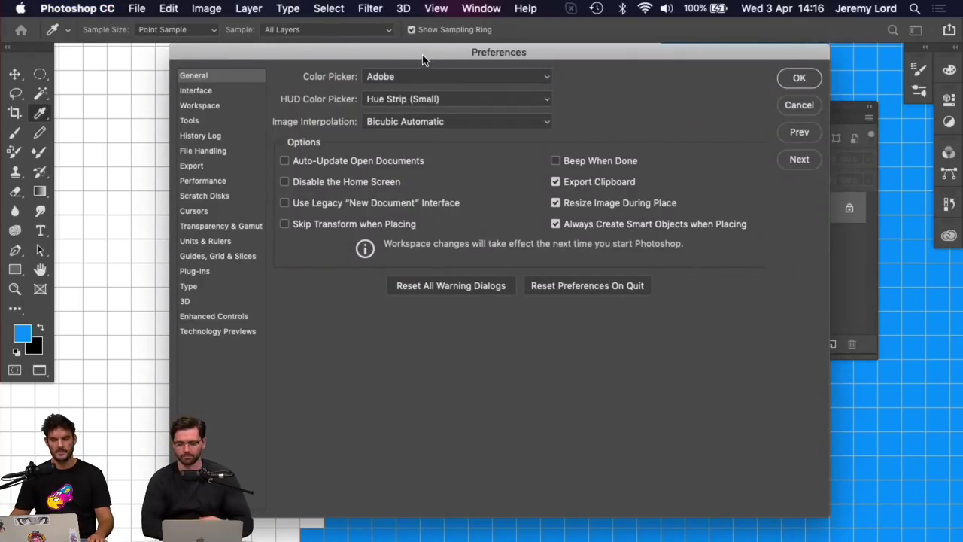
pyautogui.moveTo(425, 59); pyautogui.dragTo(404, 60)
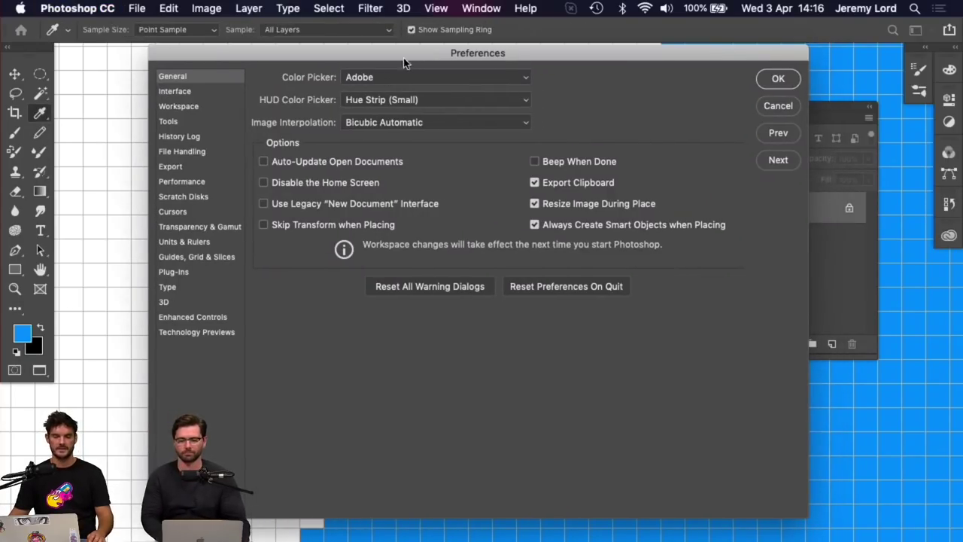
pyautogui.click(183, 256)
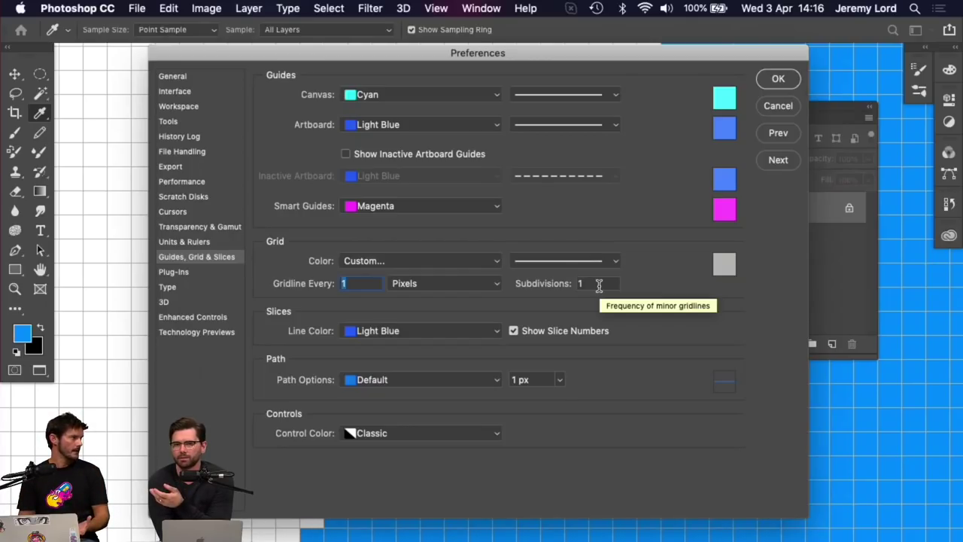
pyautogui.click(473, 283)
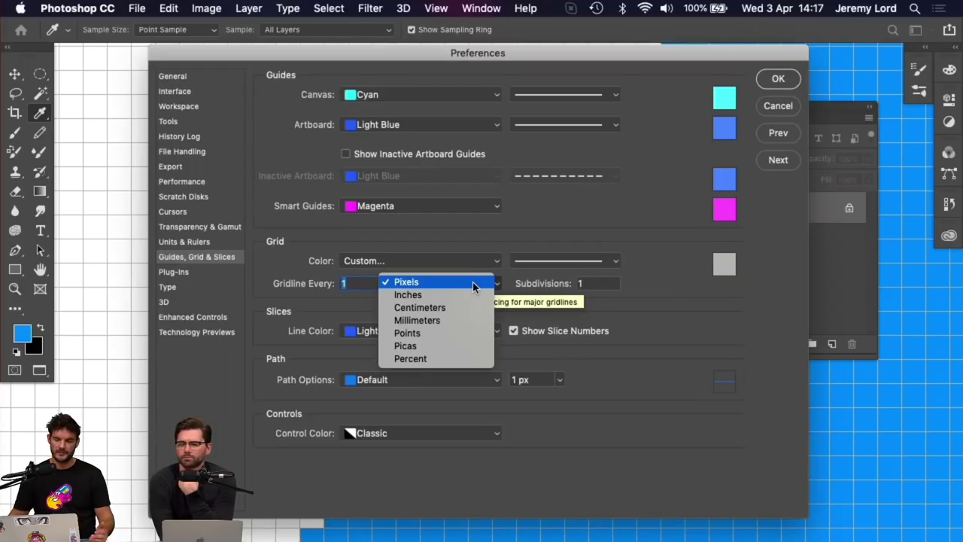
pyautogui.click(758, 127)
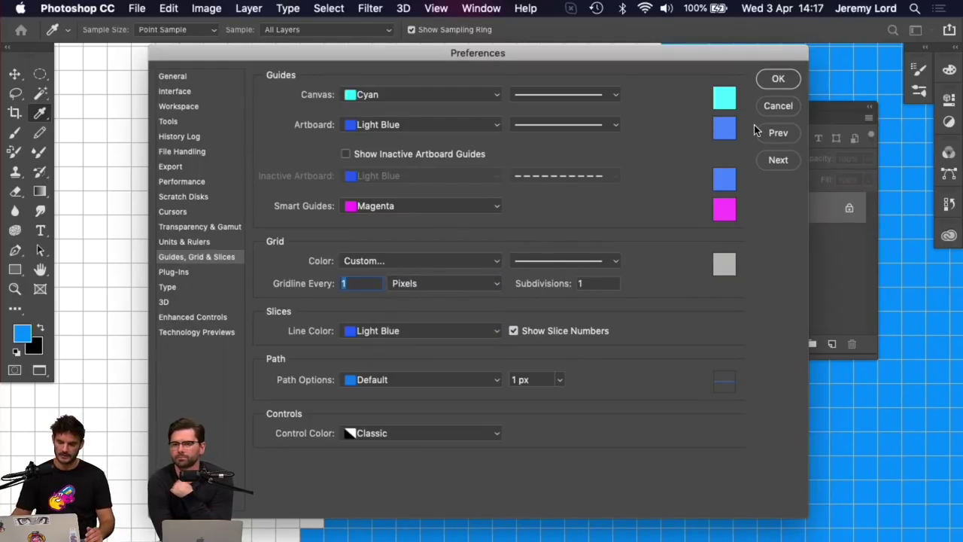
pyautogui.click(778, 106)
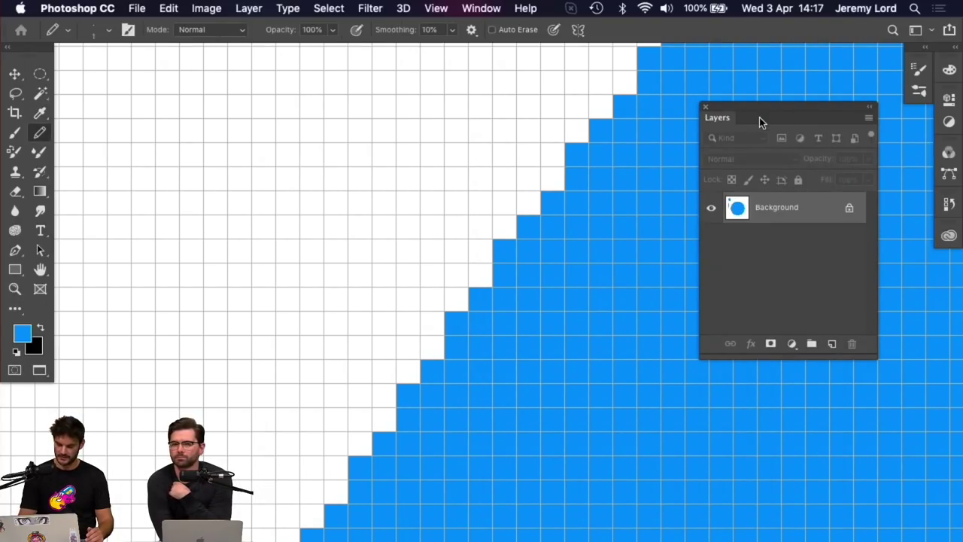
# Compare how the grid appears over the whole canvas and close up on the large circle's edge
pyautogui.press('super+minus')
pyautogui.press('super+minus')
pyautogui.press('super+minus')
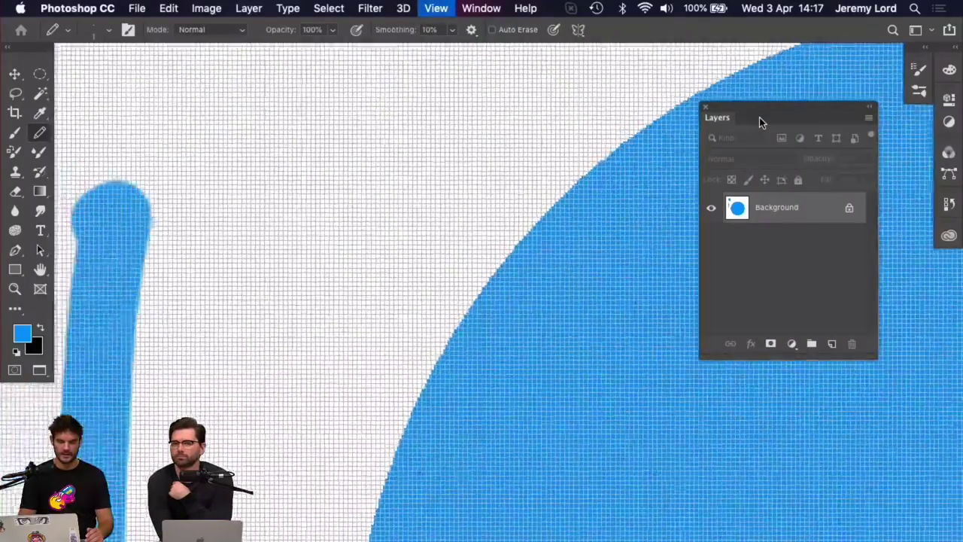
pyautogui.press('super+minus')
pyautogui.press('super+minus')
pyautogui.press('super+minus')
pyautogui.press('super+minus')
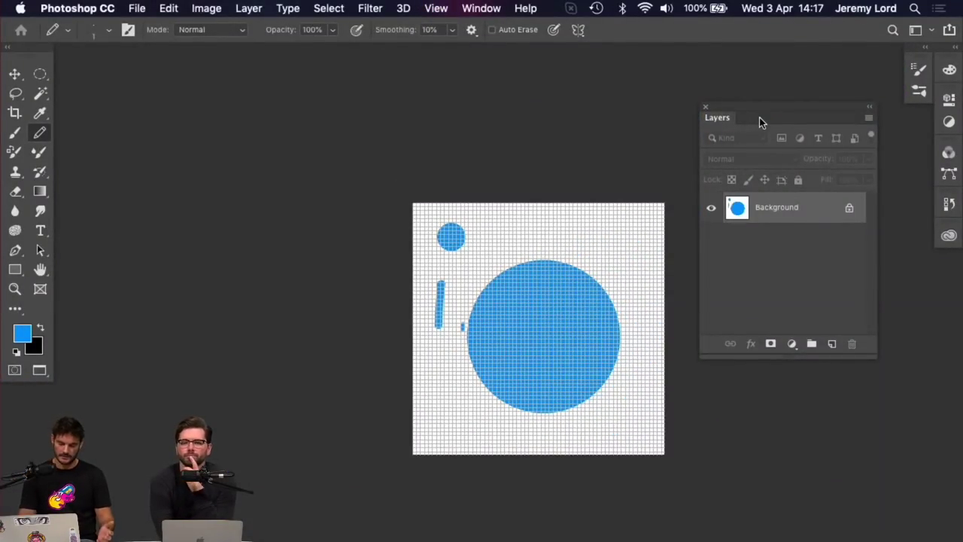
pyautogui.press('super+plus')
pyautogui.press('super+plus')
pyautogui.press('super+plus')
pyautogui.press('super+plus')
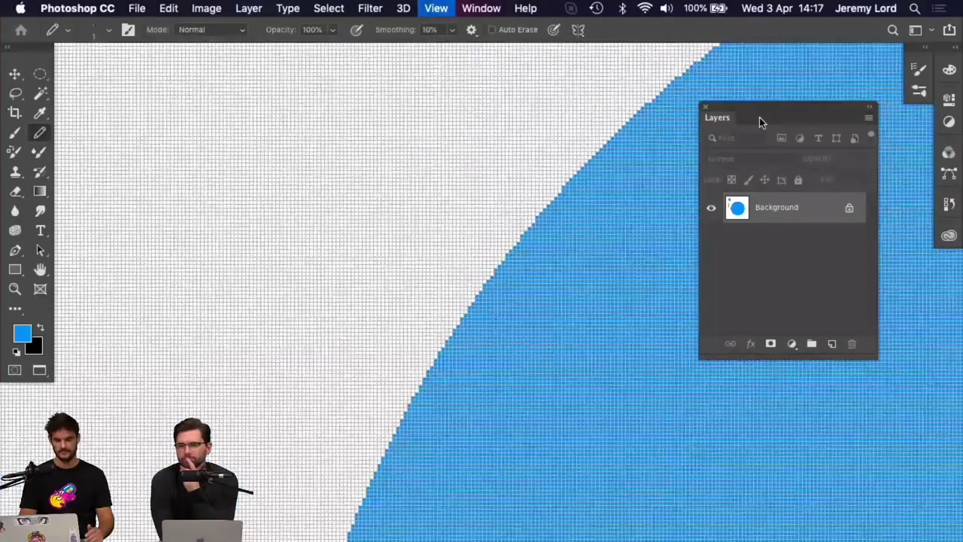
pyautogui.press('super+plus')
pyautogui.press('super+plus')
pyautogui.press('super+plus')
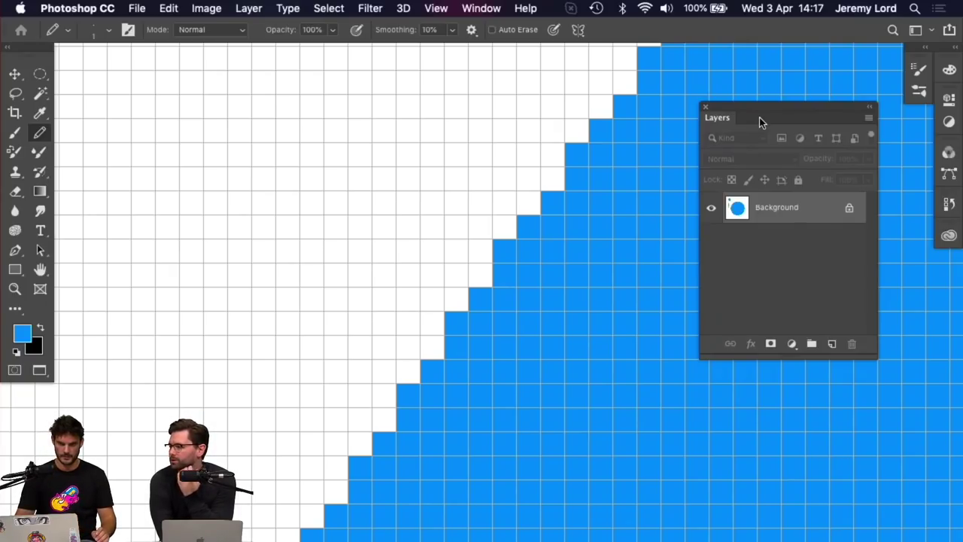
# Review the Image Interpolation options in the General preferences, pointing out Nearest Neighbor (preserve hard edges), and cancel the dialog
pyautogui.press('i')
pyautogui.press('super+k')
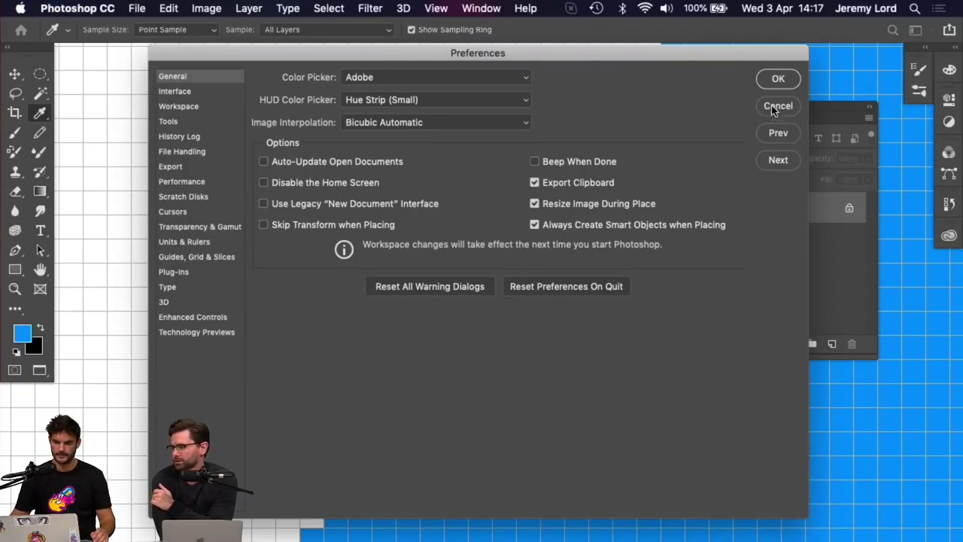
pyautogui.moveTo(694, 51)
pyautogui.mouseDown()
pyautogui.moveTo(681, 55)
pyautogui.moveTo(687, 50)
pyautogui.mouseUp()
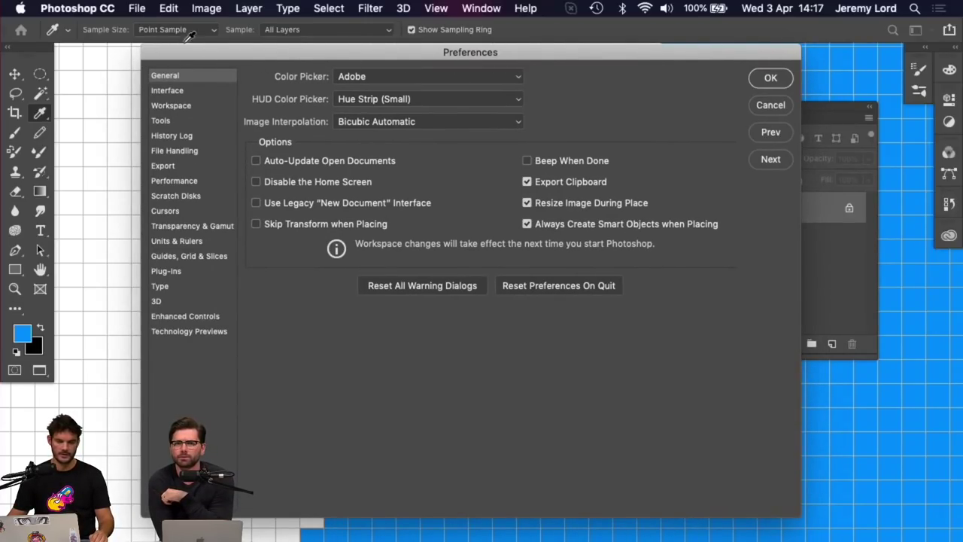
pyautogui.click(759, 106)
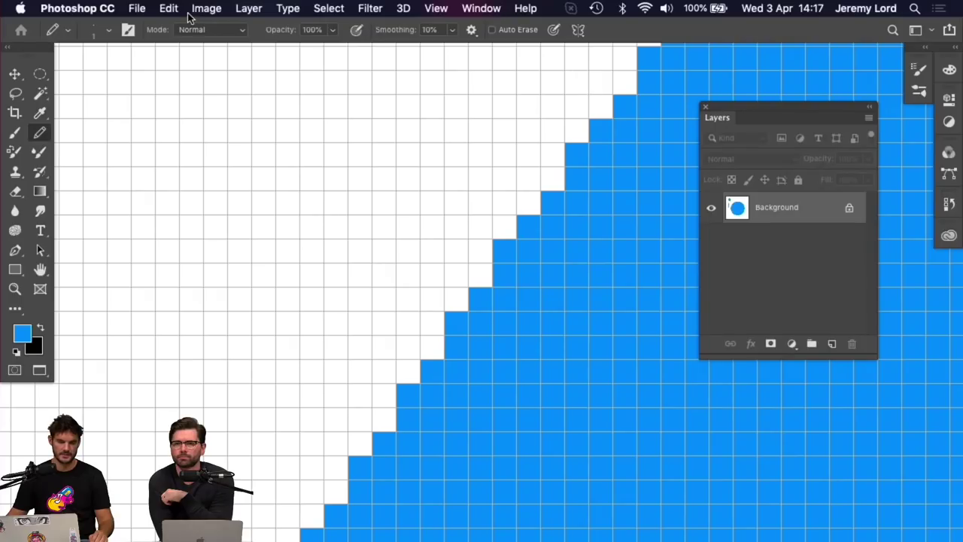
pyautogui.click(88, 9)
pyautogui.moveTo(107, 58)
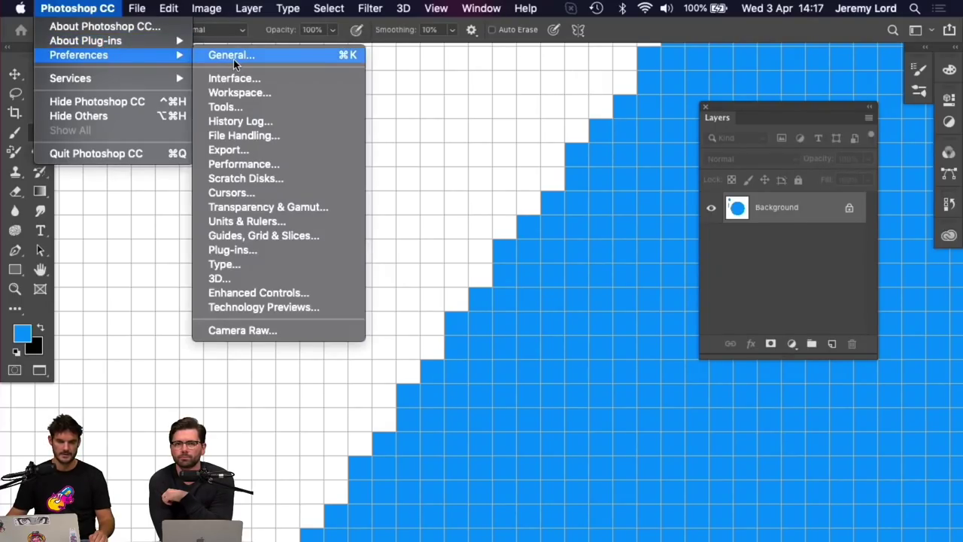
pyautogui.click(298, 55)
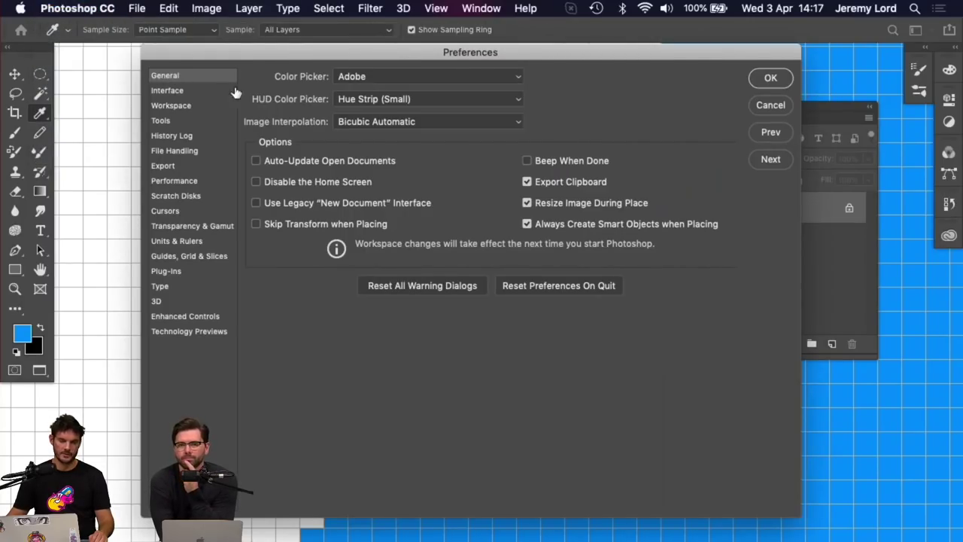
pyautogui.click(428, 126)
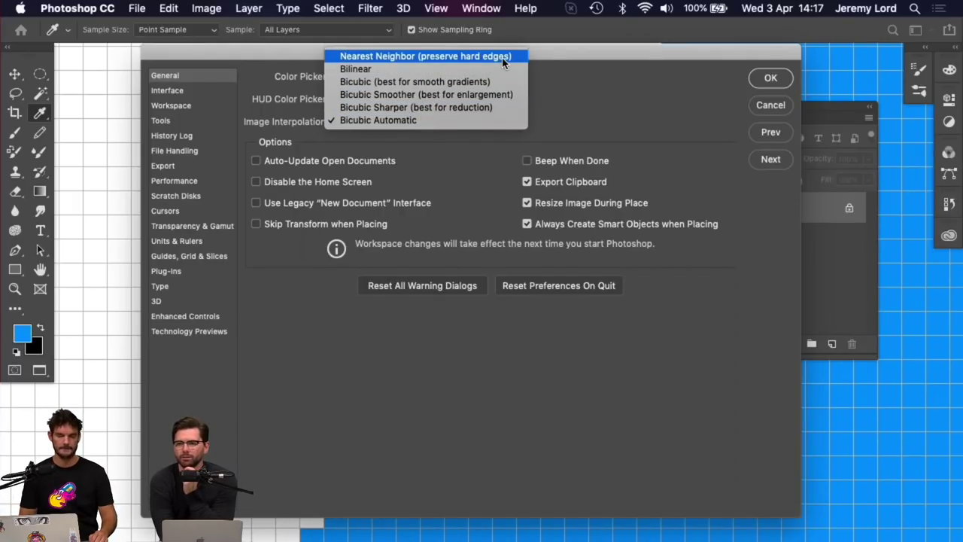
pyautogui.click(767, 107)
pyautogui.click(768, 106)
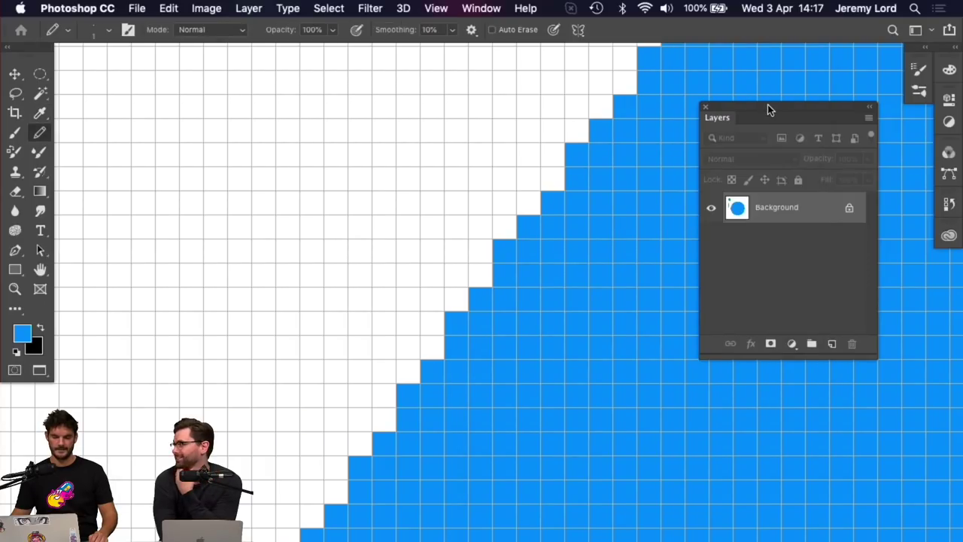
pyautogui.press('super+minus')
pyautogui.press('super+minus')
pyautogui.press('super+minus')
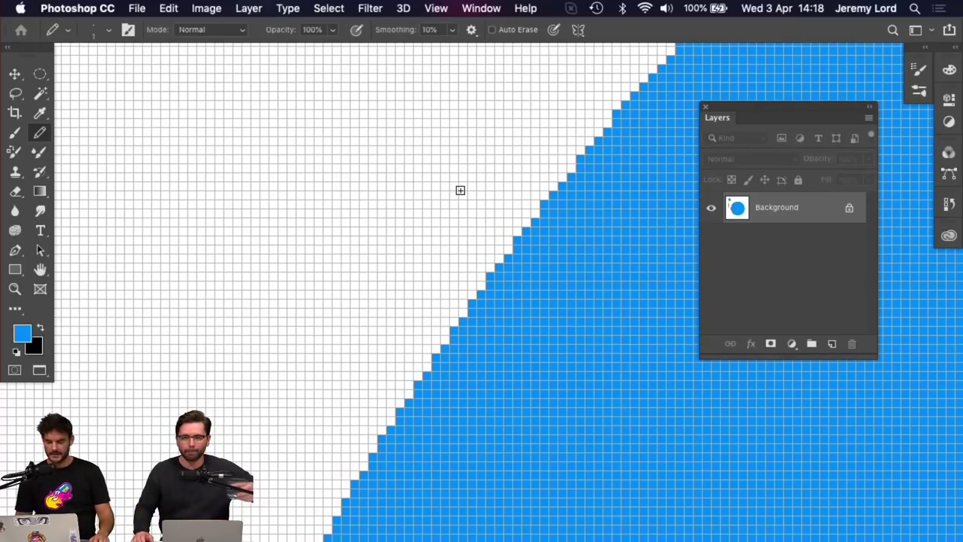
pyautogui.press('super+minus')
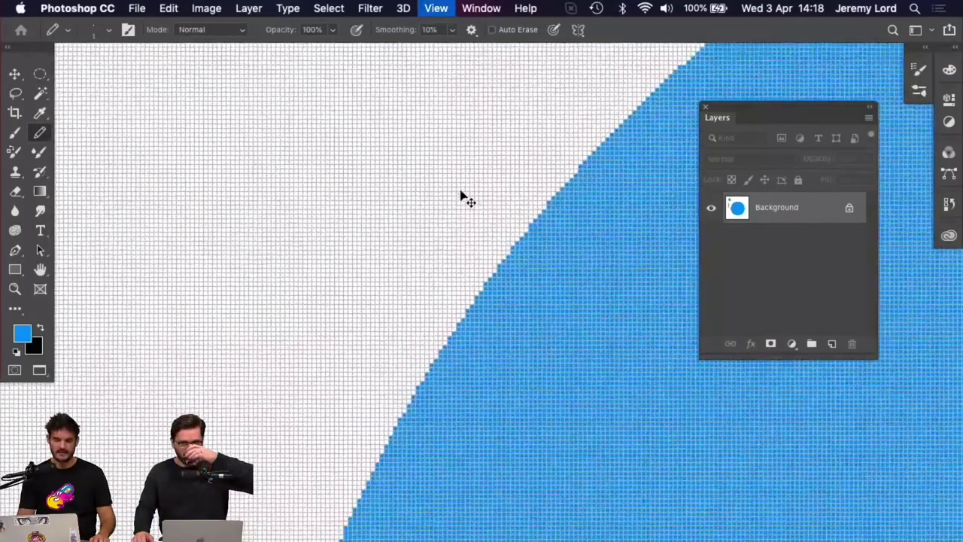
pyautogui.press('super+equal')
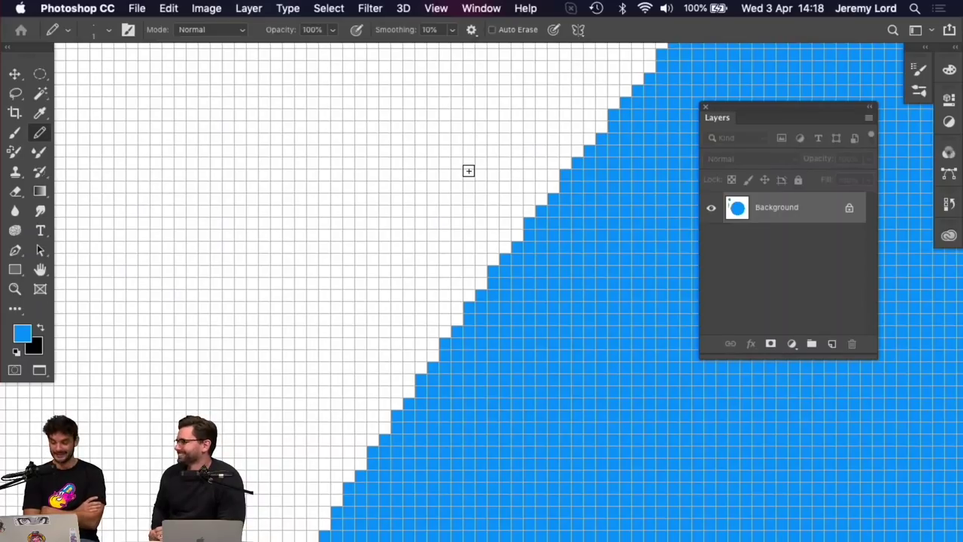
pyautogui.press('super+minus')
pyautogui.press('super+minus')
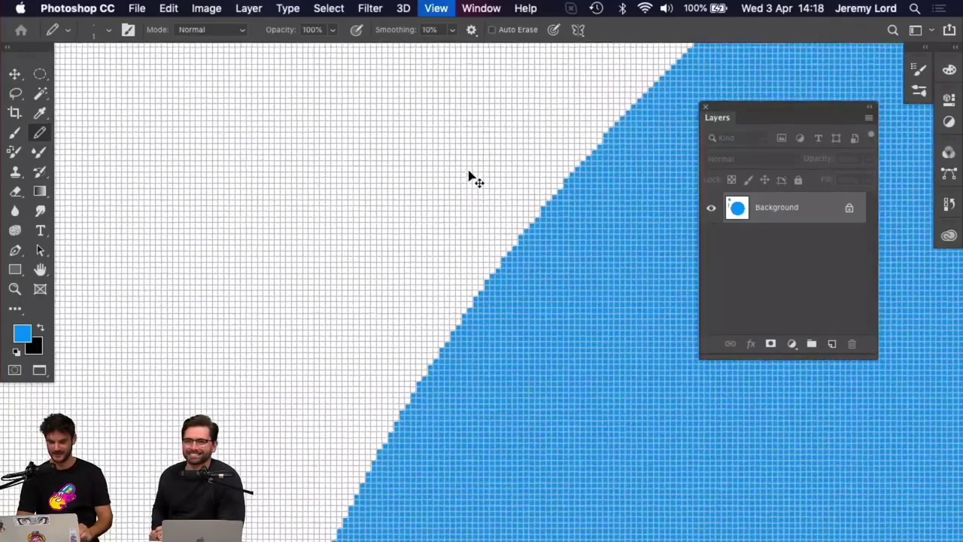
# Add a small solid blue circle about 15 grid squares wide beside the large circle, using an elliptical selection without anti-aliasing
pyautogui.press('super+plus')
pyautogui.press('super+plus')
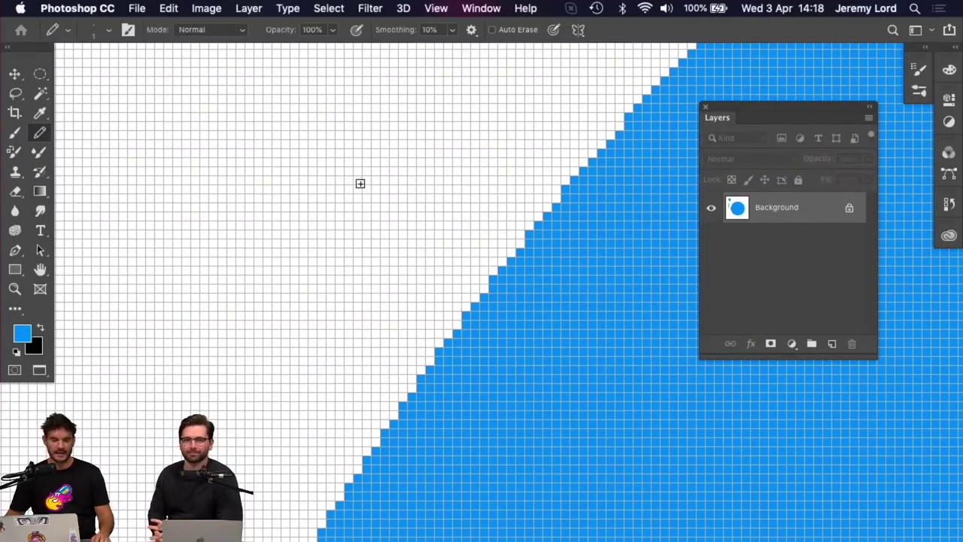
pyautogui.press('super+minus')
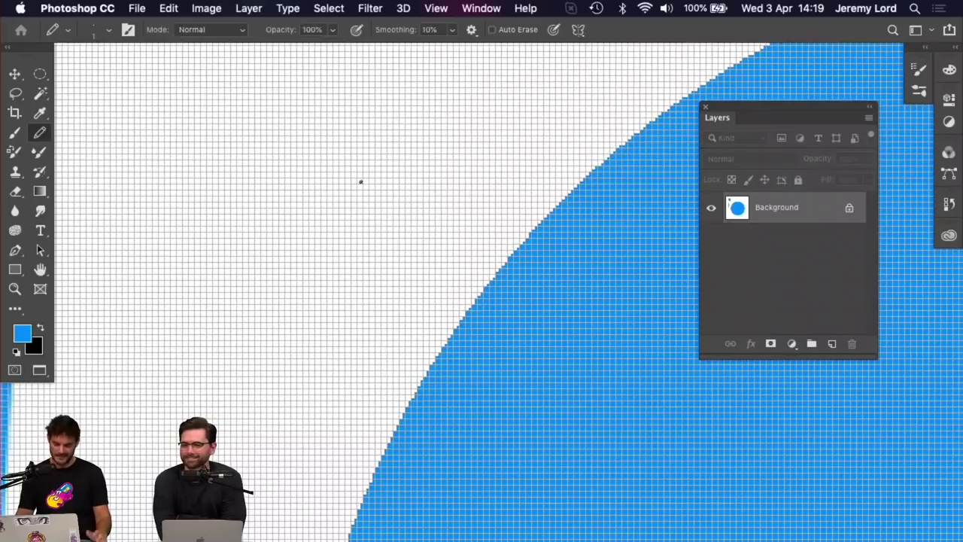
pyautogui.press('super+plus')
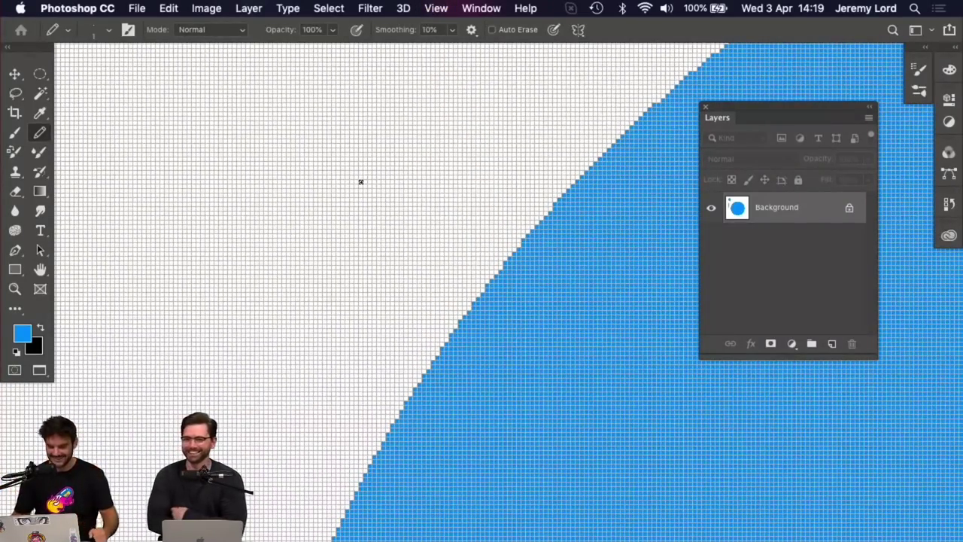
pyautogui.press('super+plus')
pyautogui.press('super+plus')
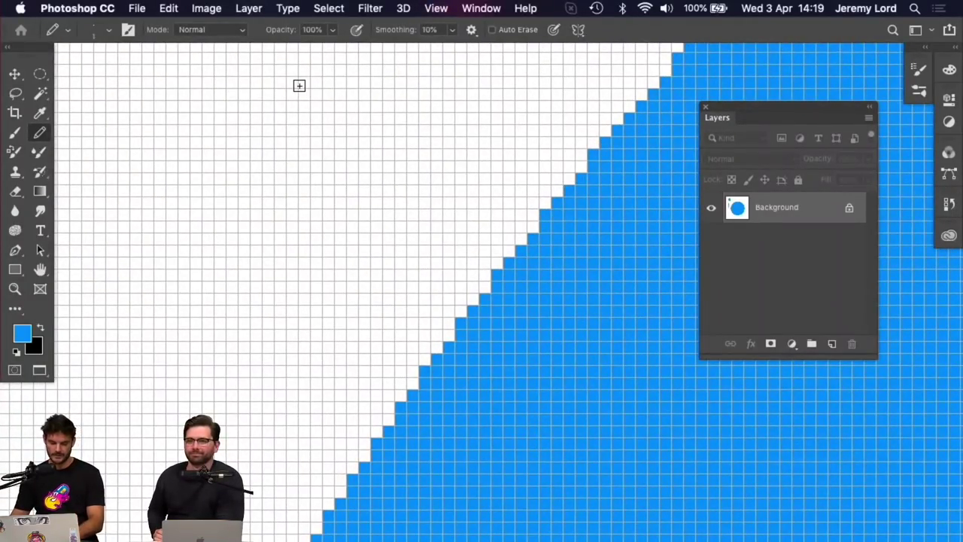
pyautogui.press('m')
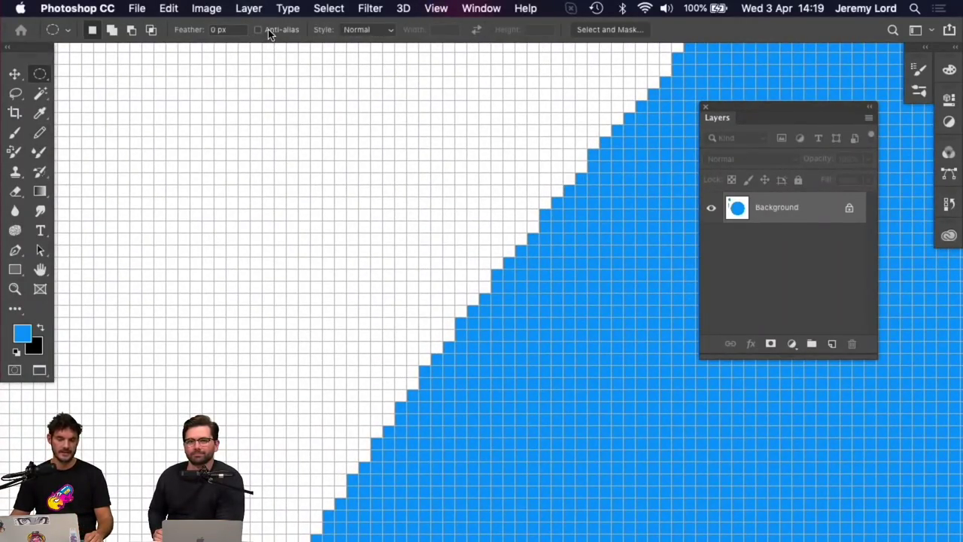
pyautogui.moveTo(184, 127); pyautogui.dragTo(397, 294)
pyautogui.hotkey('alt', 'BackSpace')
pyautogui.press('super+d')
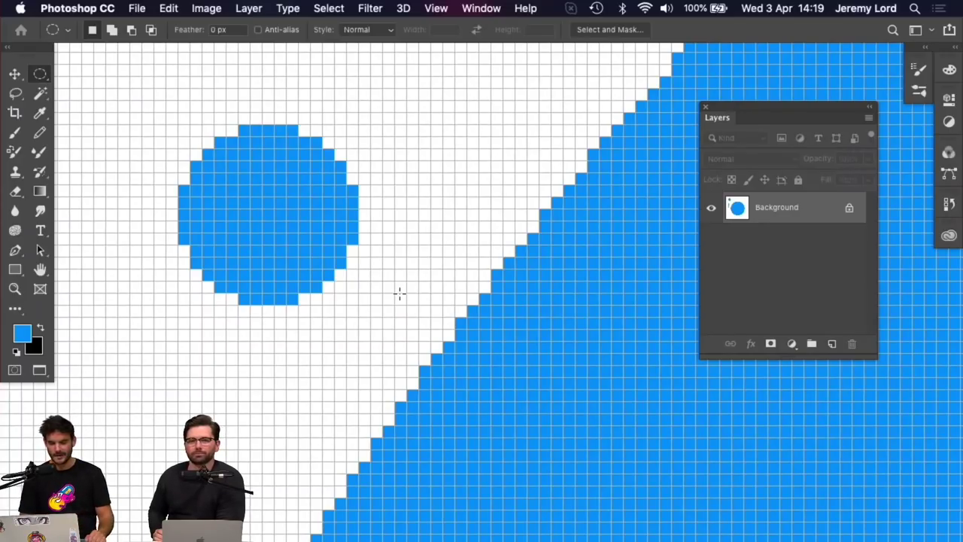
# Draw a freehand 1 px blue Pencil line in the blank area beside the small circle, ending in a scribbled blob
pyautogui.click(40, 132)
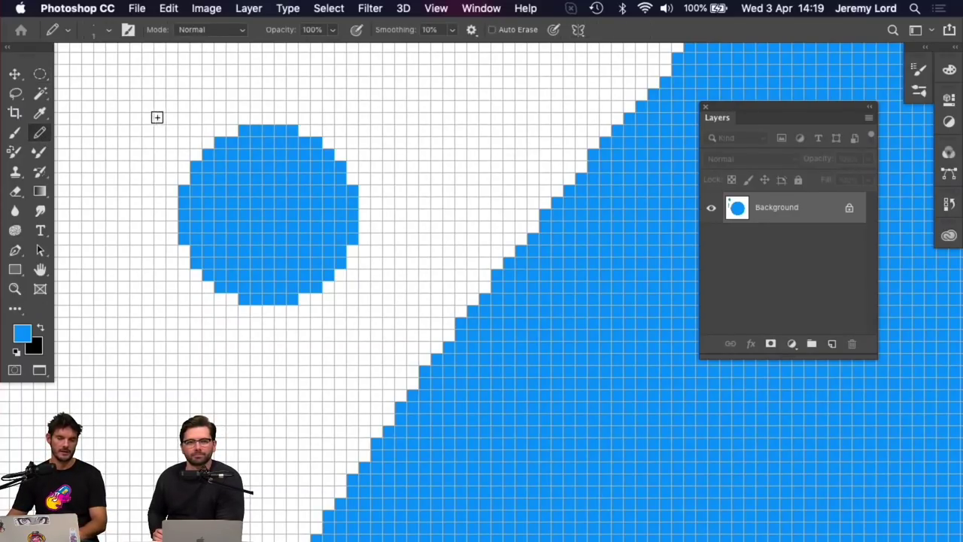
pyautogui.moveTo(225, 117); pyautogui.dragTo(340, 141)
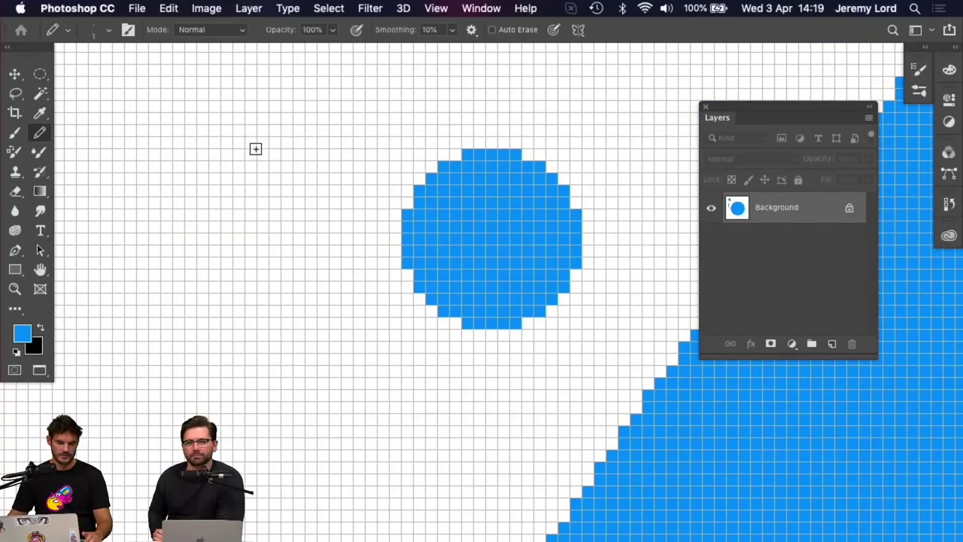
pyautogui.moveTo(250, 143)
pyautogui.mouseDown()
pyautogui.moveTo(224, 163)
pyautogui.moveTo(163, 162)
pyautogui.moveTo(122, 271)
pyautogui.moveTo(273, 402)
pyautogui.moveTo(215, 406)
pyautogui.mouseUp()
# Reduce the Brush size to 1 px and paint a soft diagonal blue stroke between the pencil line and the small circle
pyautogui.click(14, 132)
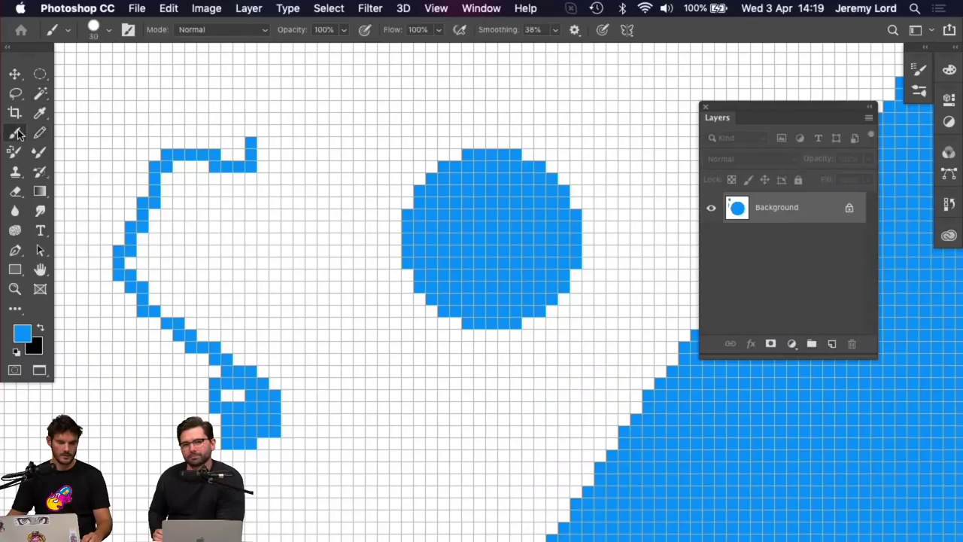
pyautogui.press('[')
pyautogui.press('[')
pyautogui.press('[')
pyautogui.press('[')
pyautogui.press('[')
pyautogui.press('[')
pyautogui.press('[')
pyautogui.press('[')
pyautogui.press('[')
pyautogui.press('[')
pyautogui.press('[')
pyautogui.press('[')
pyautogui.press('[')
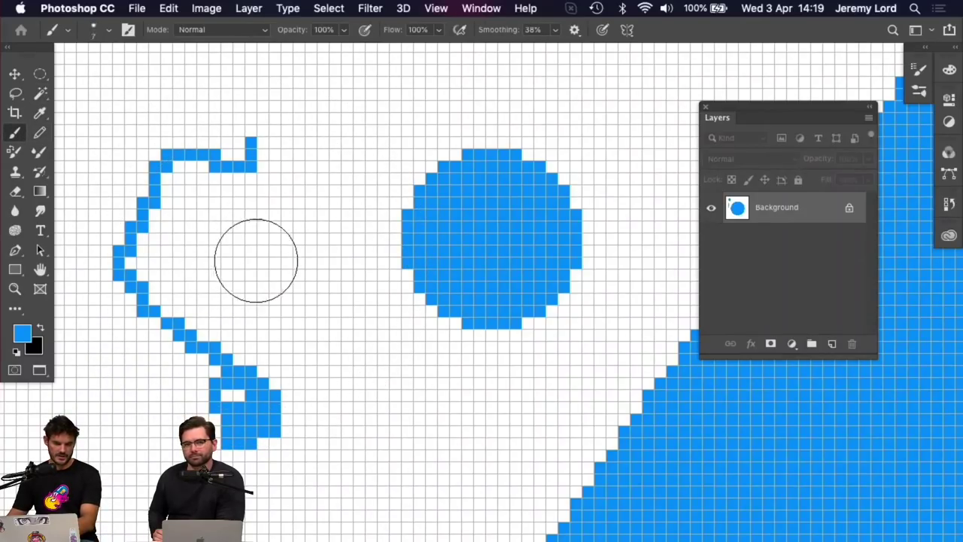
pyautogui.moveTo(276, 227)
pyautogui.mouseDown()
pyautogui.moveTo(401, 356)
pyautogui.moveTo(282, 237)
pyautogui.moveTo(331, 297)
pyautogui.moveTo(349, 299)
pyautogui.moveTo(296, 246)
pyautogui.mouseUp()
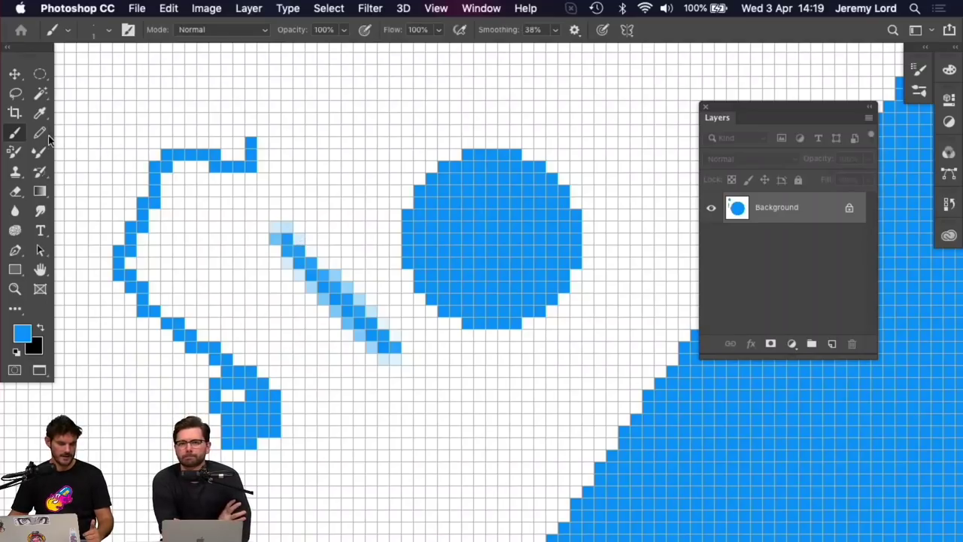
# Set the Eraser mode to Brush, restore the default black and white colors, and erase a soft diagonal streak across the small circle
pyautogui.click(17, 193)
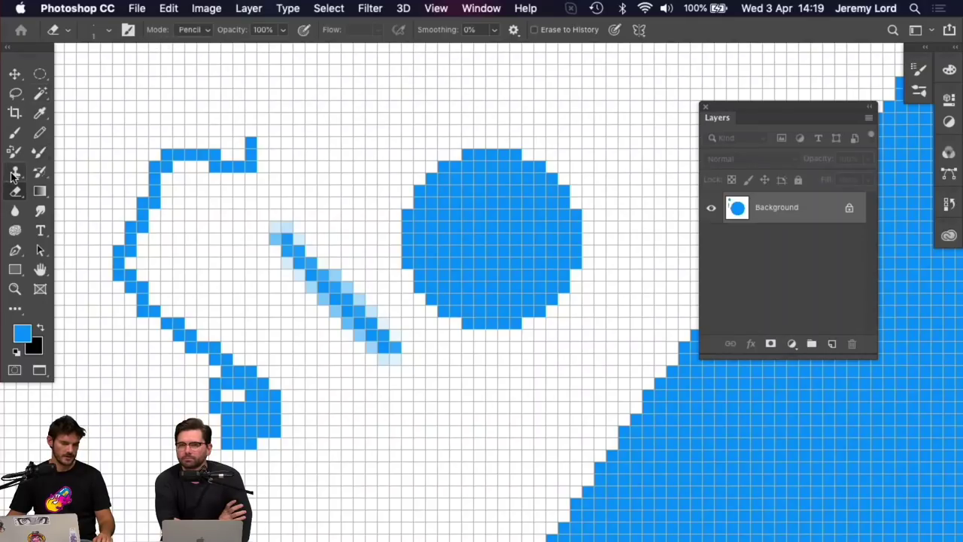
pyautogui.click(192, 29)
pyautogui.click(190, 15)
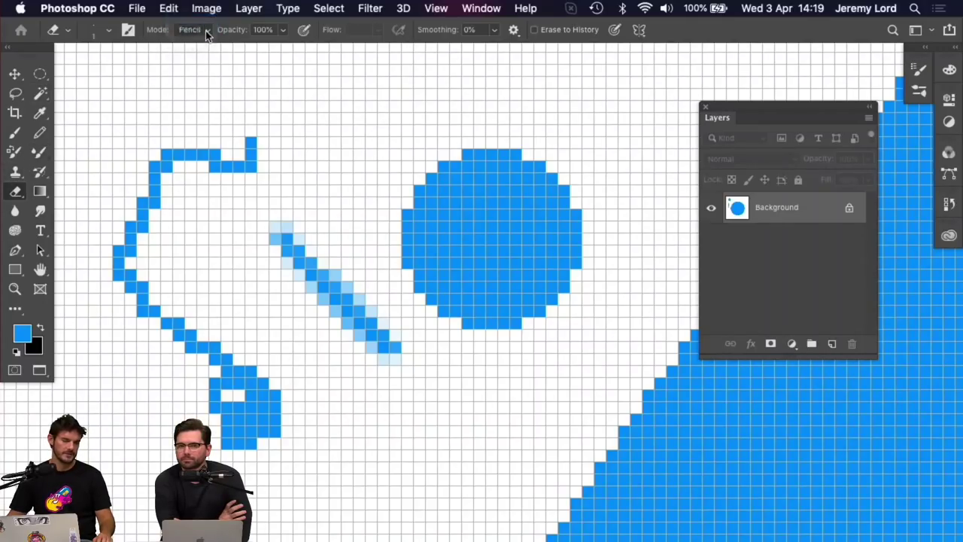
pyautogui.moveTo(398, 168); pyautogui.dragTo(522, 257)
pyautogui.press('super+z')
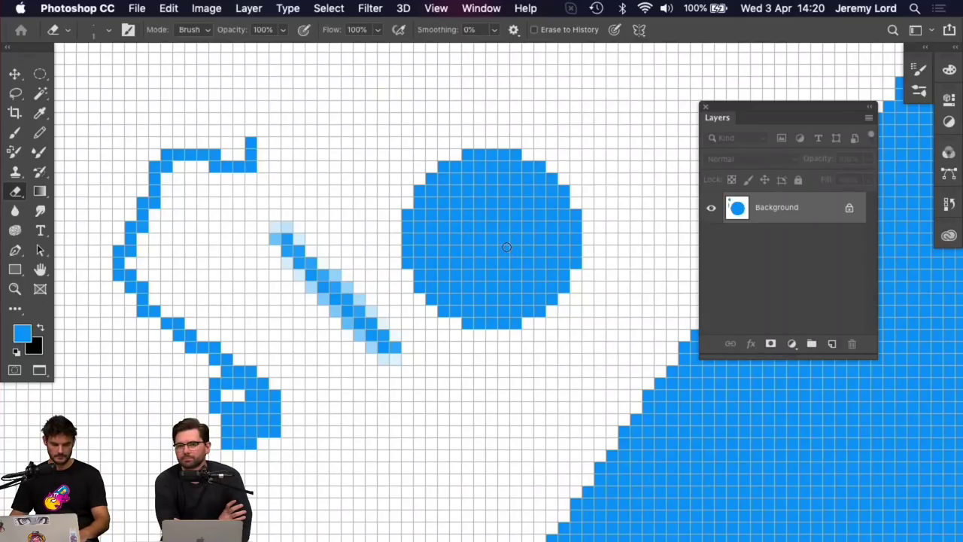
pyautogui.press('d')
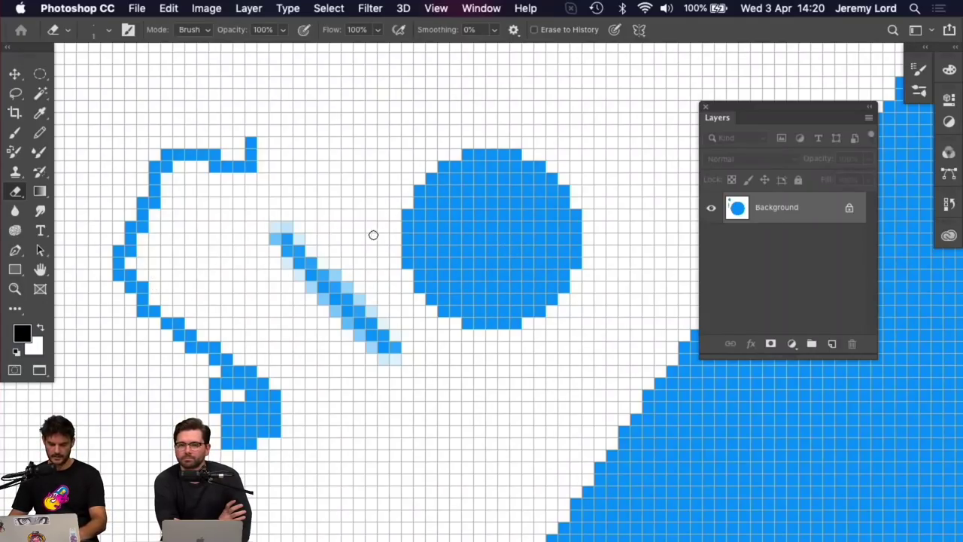
pyautogui.moveTo(405, 179); pyautogui.dragTo(556, 301)
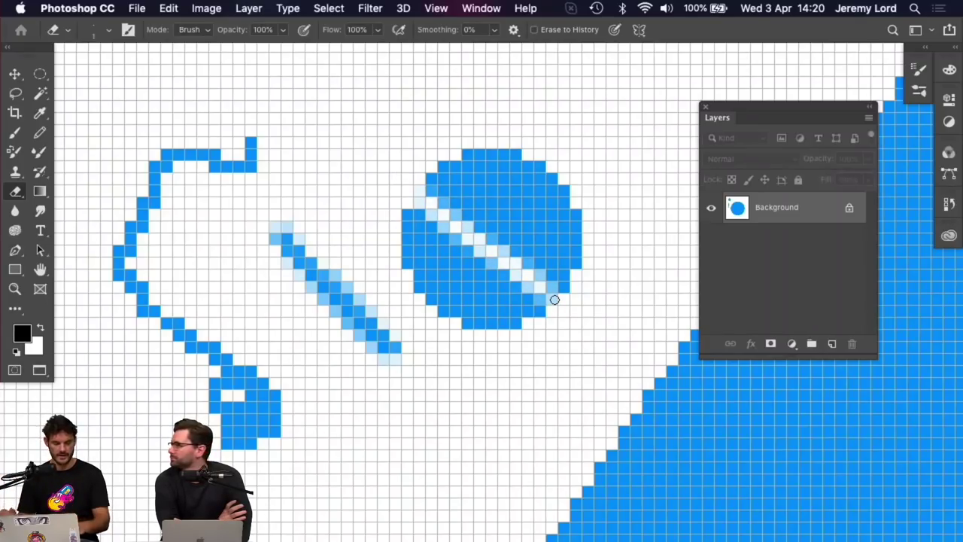
# Switch the Eraser mode to Pencil and erase a hard-edged diagonal line across the small circle, above the soft streak
pyautogui.click(190, 30)
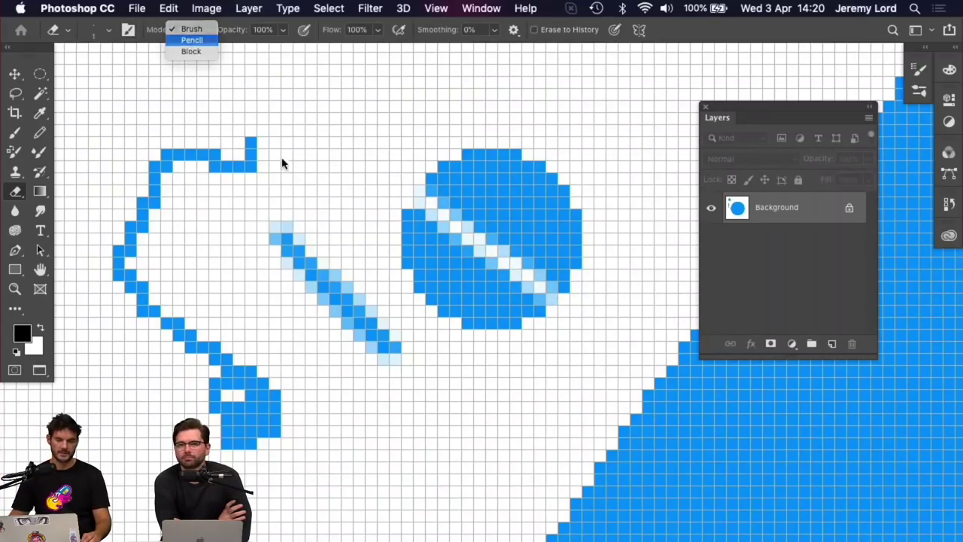
pyautogui.press('Return')
pyautogui.moveTo(431, 166)
pyautogui.mouseDown()
pyautogui.moveTo(477, 178)
pyautogui.moveTo(602, 262)
pyautogui.mouseUp()
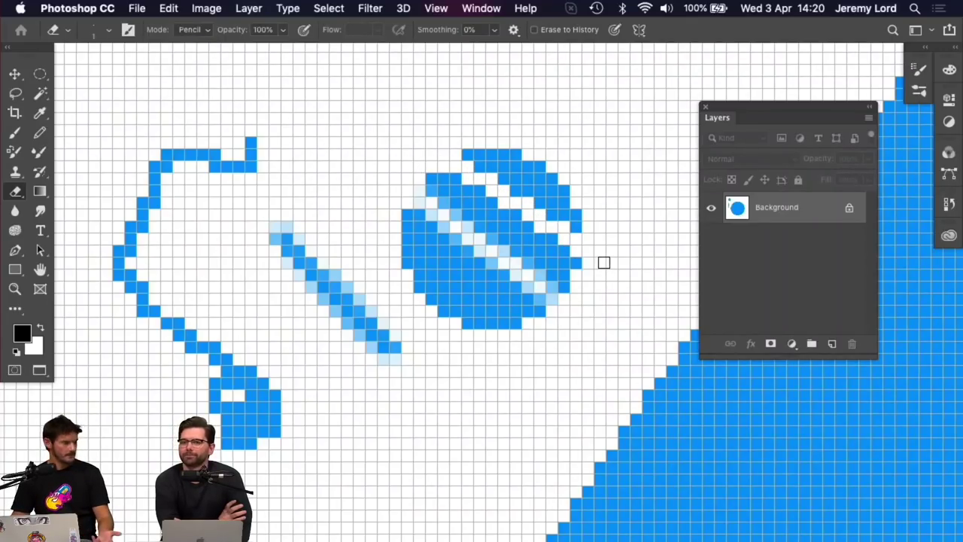
# Clear the whole canvas to white, removing the circles and test strokes
pyautogui.press('super+minus')
pyautogui.press('super+minus')
pyautogui.press('super+minus')
pyautogui.press('super+minus')
pyautogui.press('super+minus')
pyautogui.press('super+minus')
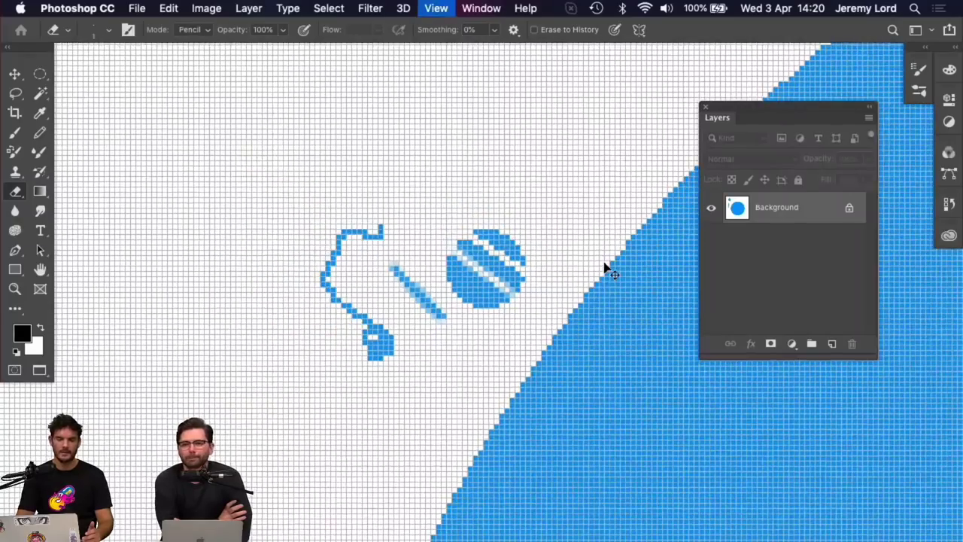
pyautogui.hotkey('ctrl', 'Tab')
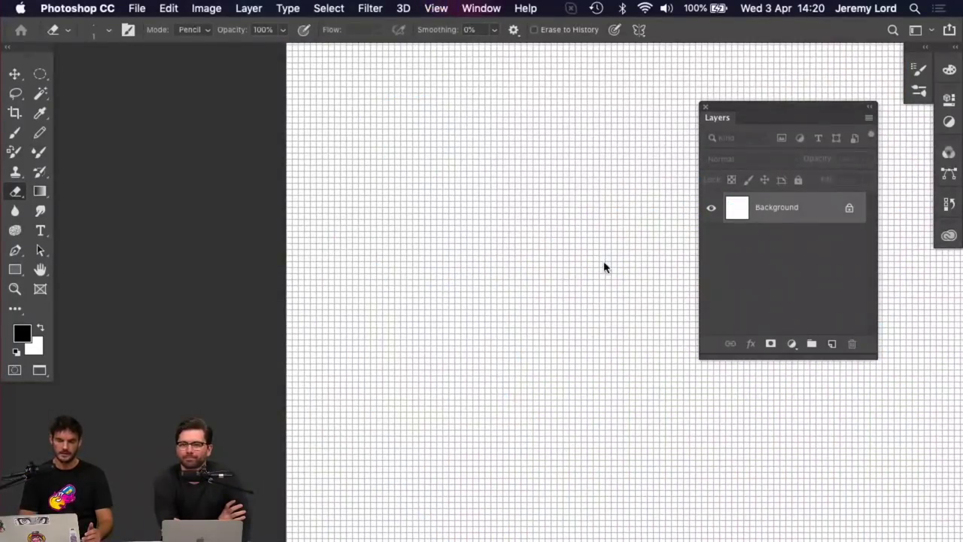
pyautogui.press('super+minus')
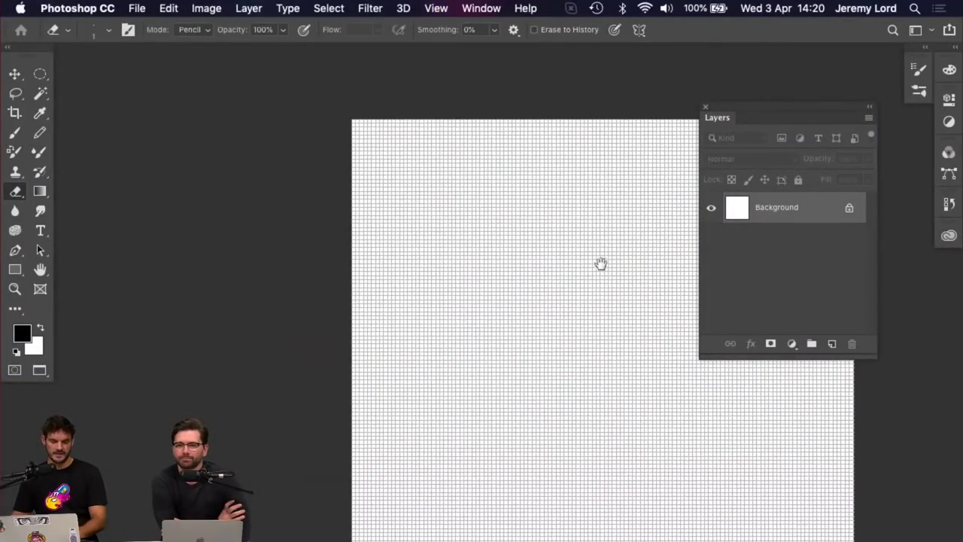
pyautogui.moveTo(600, 262); pyautogui.dragTo(513, 218)
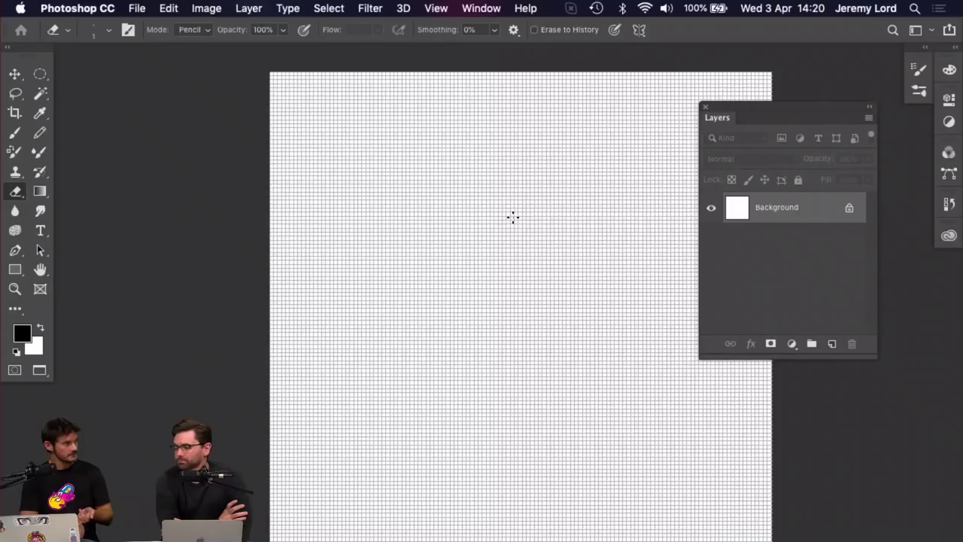
pyautogui.press('super+plus')
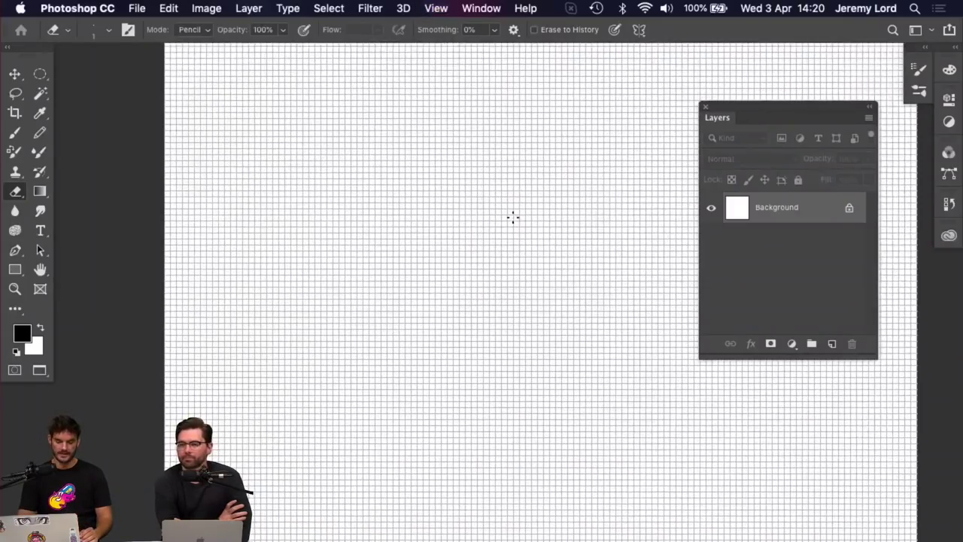
# Select the Elliptical Marquee tool, return to the standard screen mode and bring the pixel geisha.psd document to the front
pyautogui.press('m')
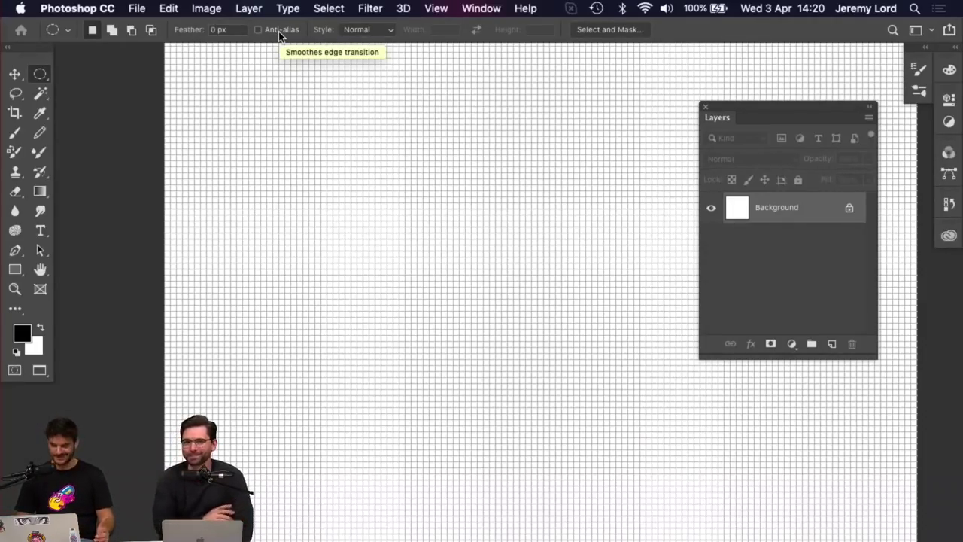
pyautogui.press('super+minus')
pyautogui.press('super+minus')
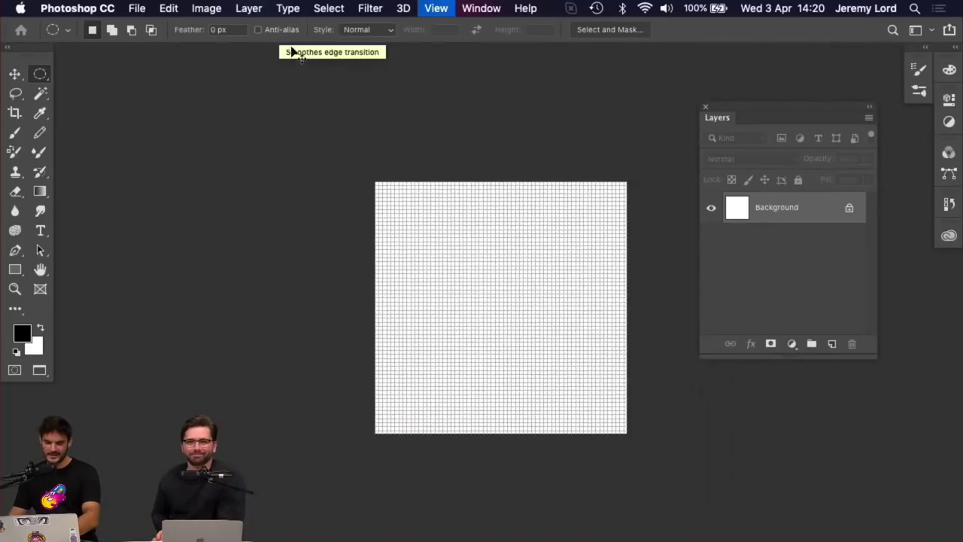
pyautogui.press('super+plus')
pyautogui.press('f')
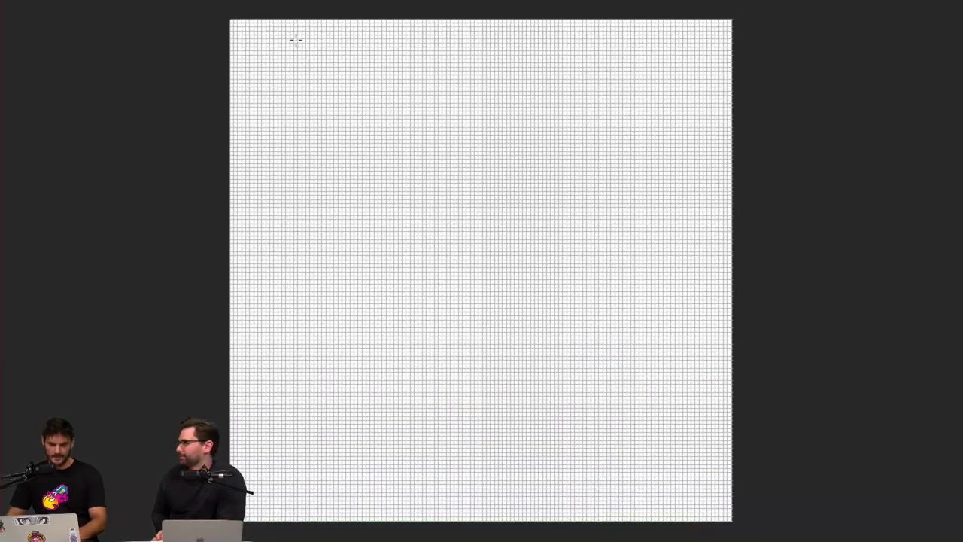
pyautogui.press('f')
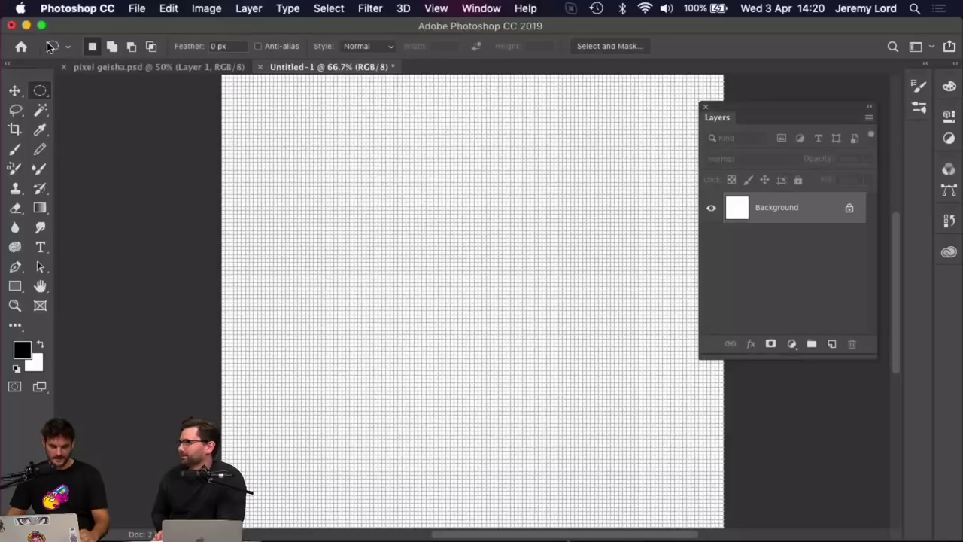
pyautogui.click(175, 69)
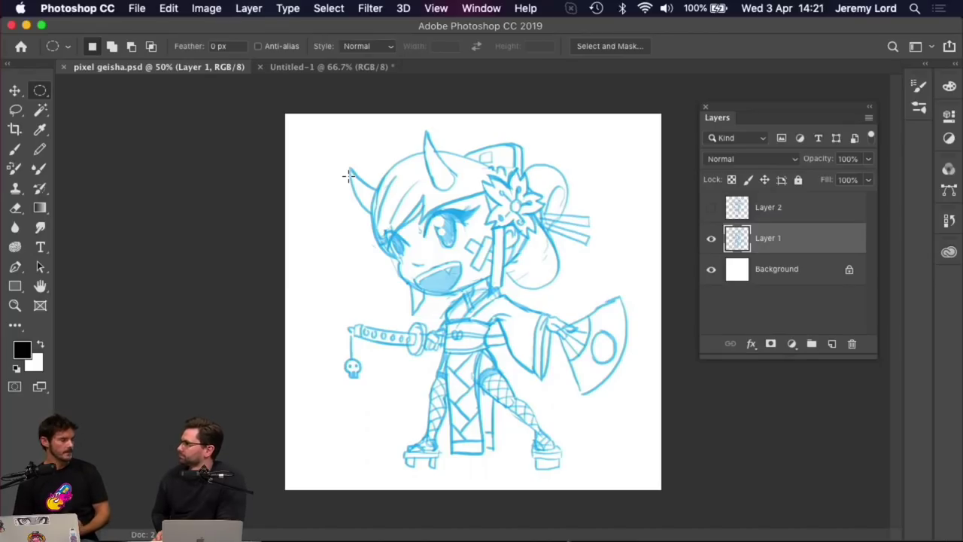
# Open pixel sizes.psd from the Livestream folder without resolving its missing fonts, and show it in full screen mode
pyautogui.click(26, 24)
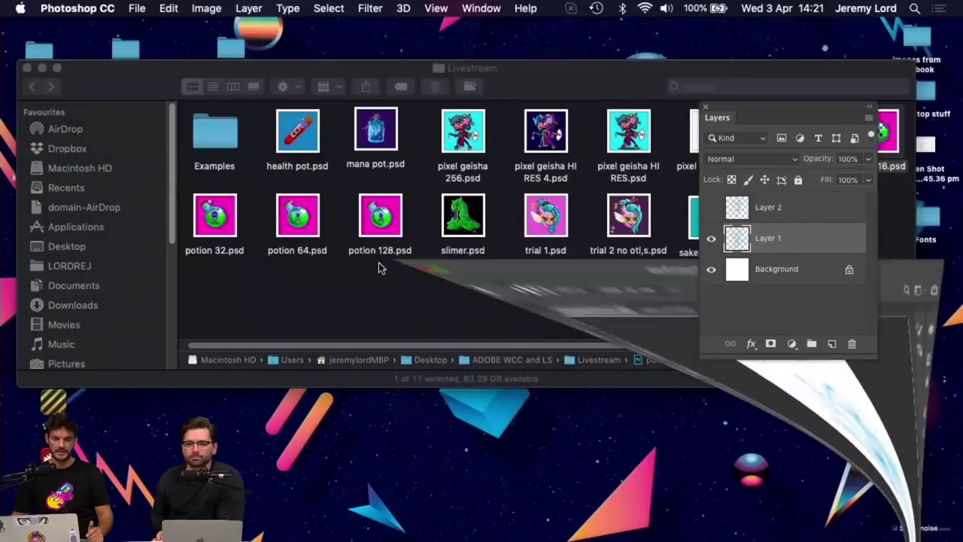
pyautogui.doubleClick(793, 134)
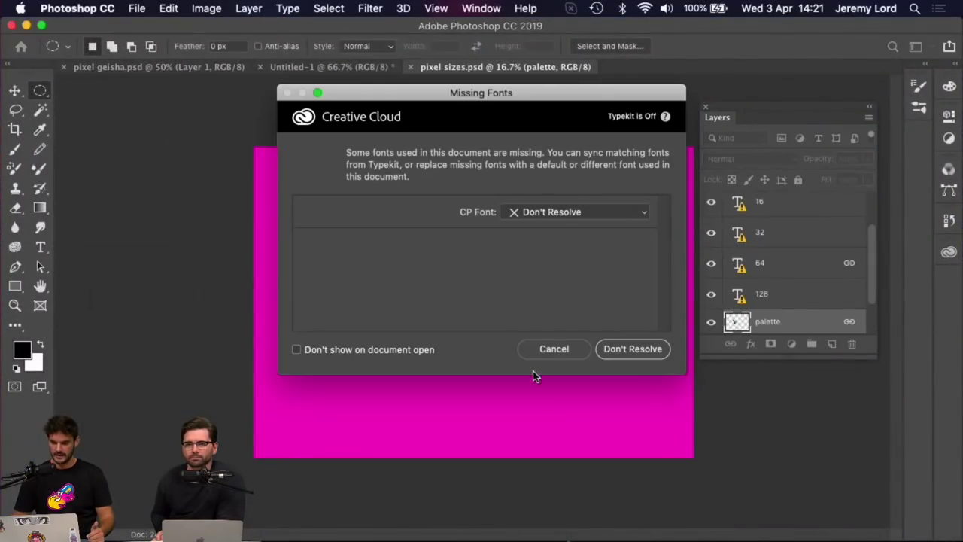
pyautogui.click(553, 349)
pyautogui.press('super+equal')
pyautogui.press('super+equal')
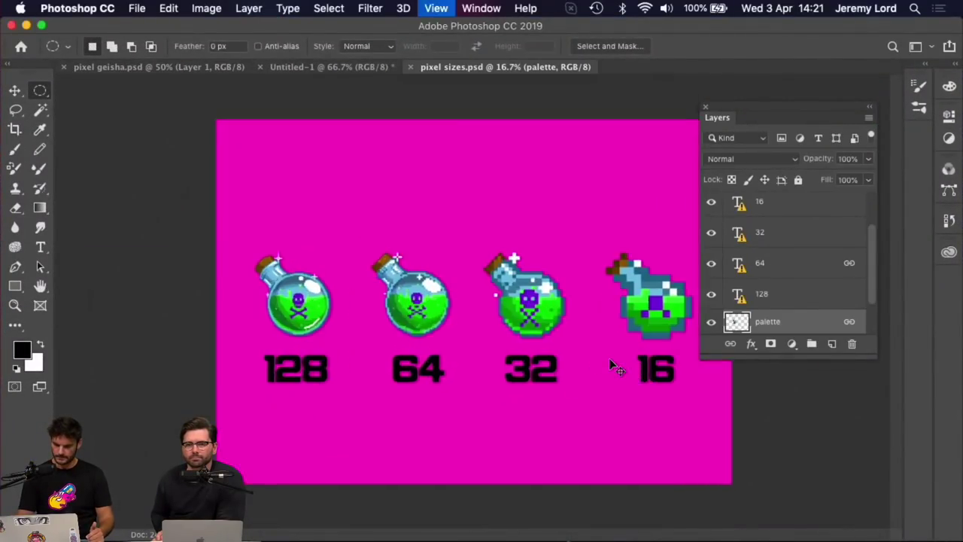
pyautogui.press('f')
pyautogui.press('f')
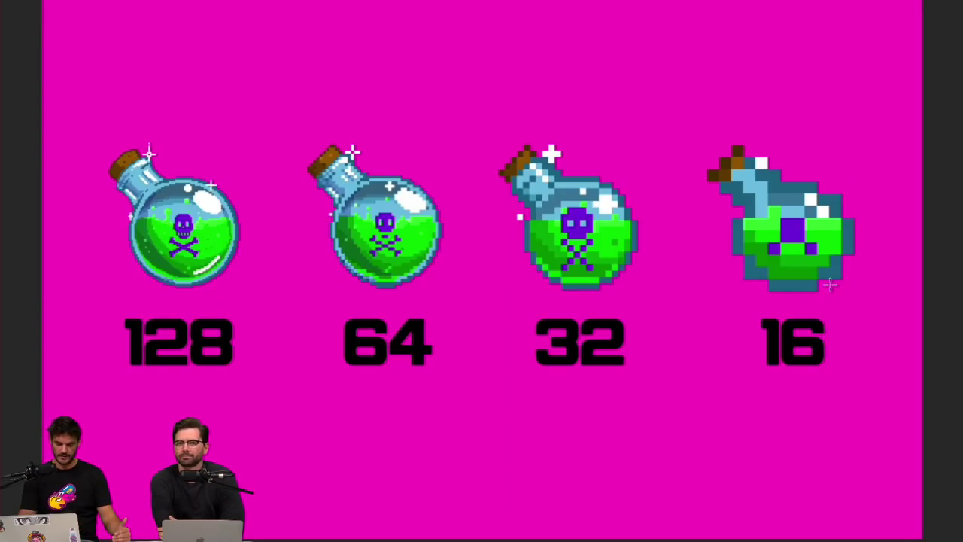
# Examine the 128, 64, 32 and 16 pixel versions of the potion close up and compare their level of detail
pyautogui.scroll(5, 829, 284)
pyautogui.moveTo(517, 89); pyautogui.dragTo(733, 236)
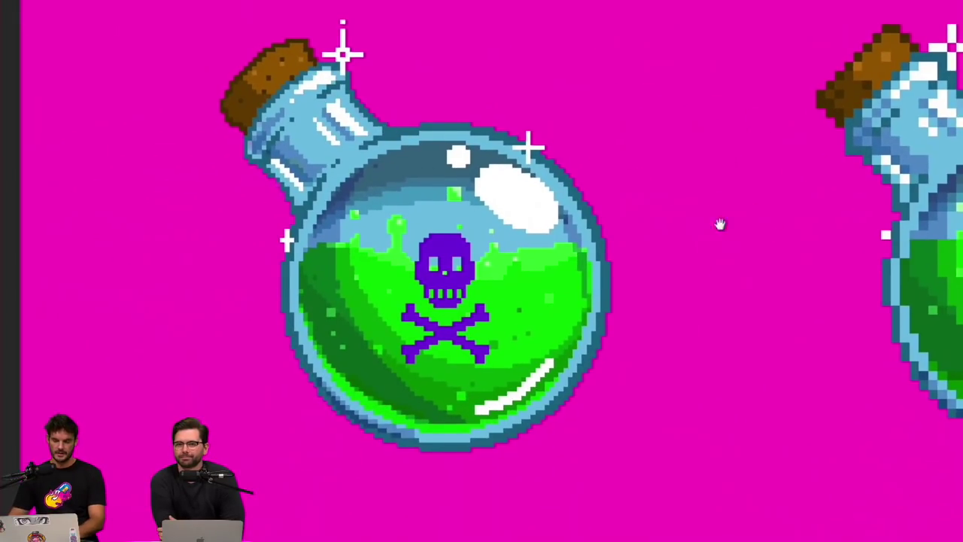
pyautogui.hscroll(3, 473, 157)
pyautogui.scroll(-3, 603, 186)
pyautogui.scroll(-5, 603, 186)
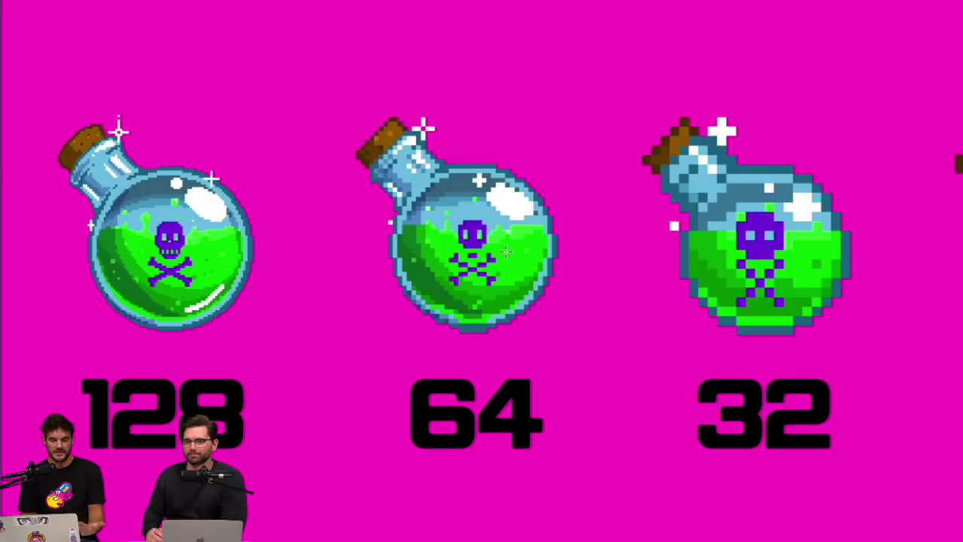
pyautogui.press('Right')
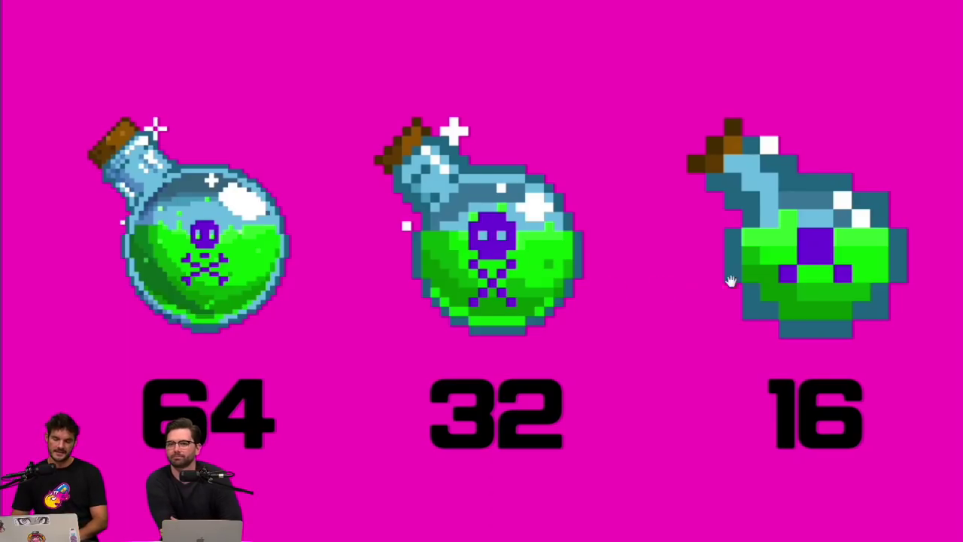
# Compare the potion versions at a greatly reduced view, and examine the 32 and 16 pixel ones close up
pyautogui.moveTo(730, 280); pyautogui.dragTo(516, 287)
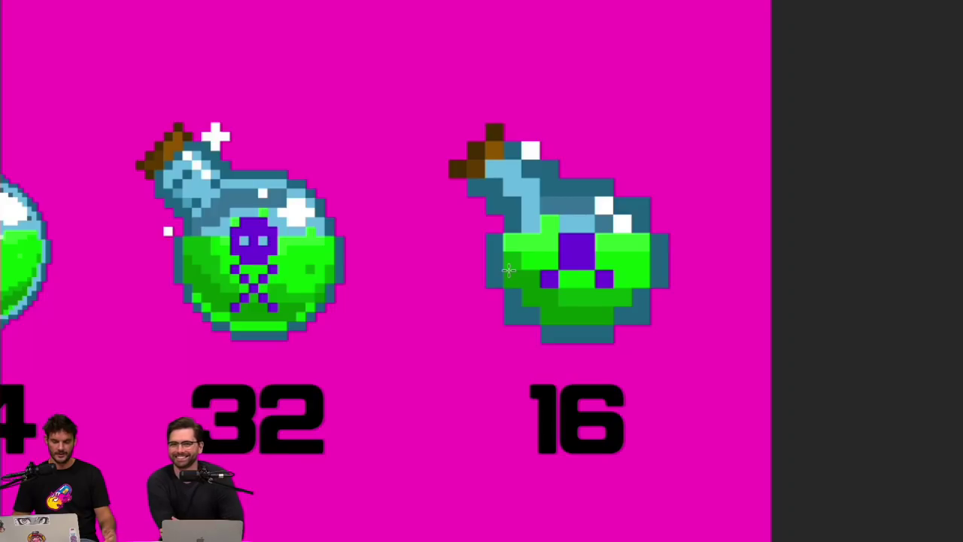
pyautogui.scroll(-6, 509, 269)
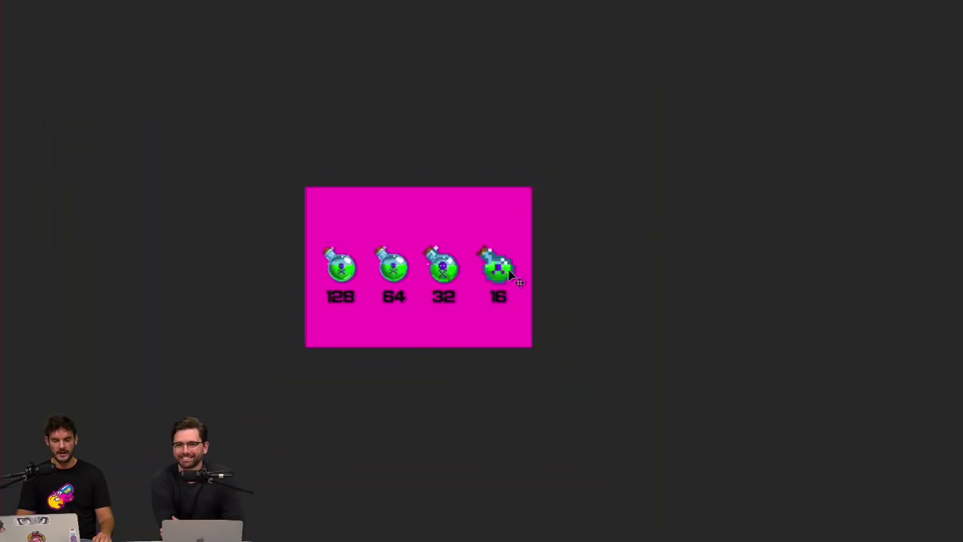
pyautogui.scroll(-3, 510, 275)
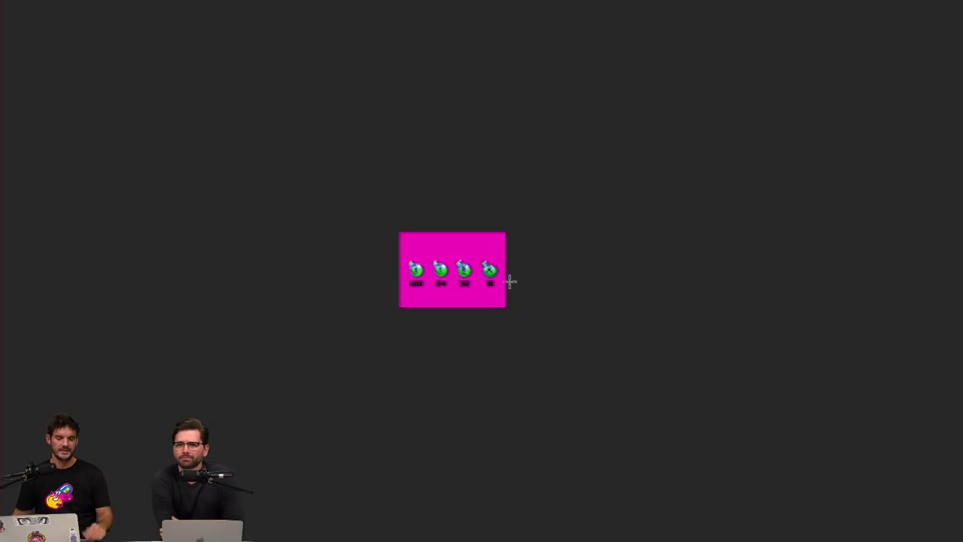
pyautogui.scroll(3, 510, 280)
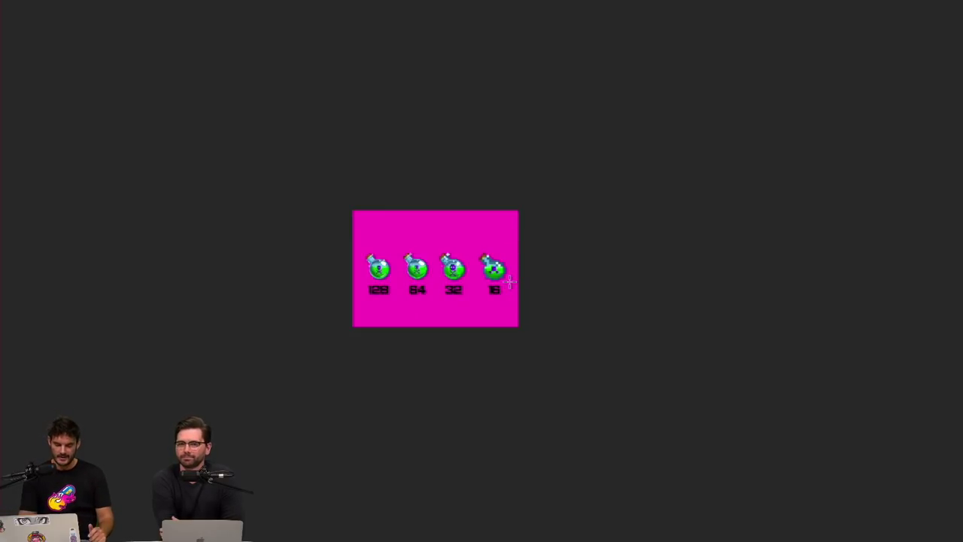
pyautogui.scroll(8, 509, 281)
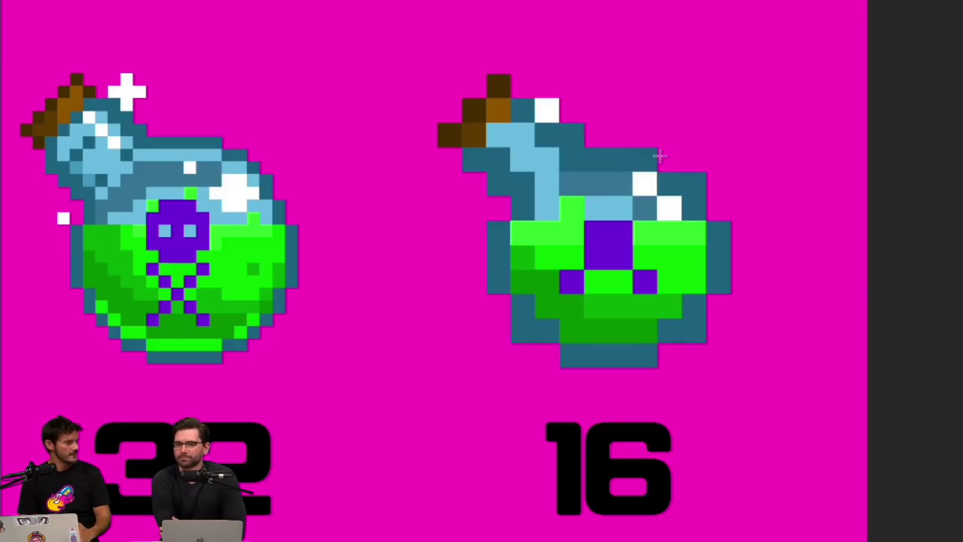
# Leave full screen mode, close pixel sizes.psd and show pixel geisha.psd in the standard screen mode
pyautogui.press('f')
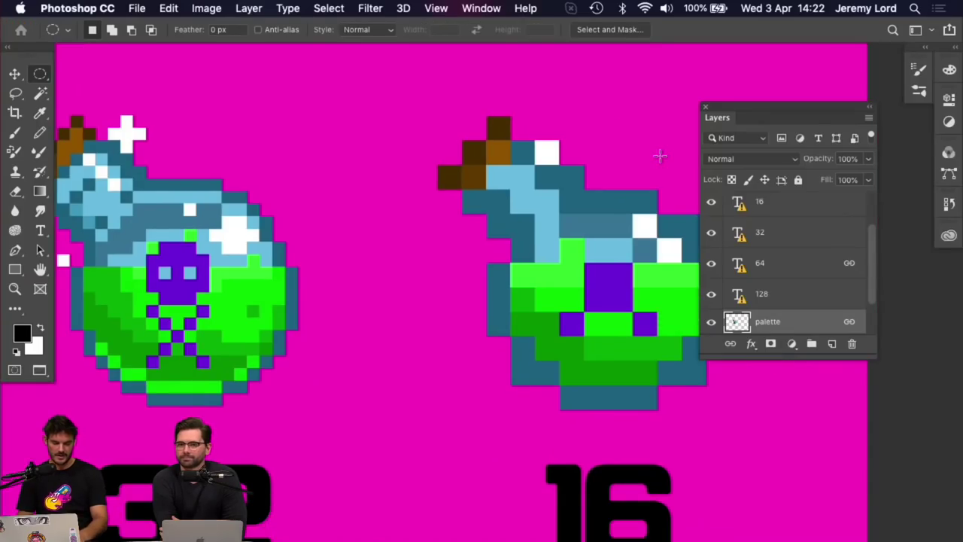
pyautogui.hotkey('ctrl', 'Tab')
pyautogui.press('super+plus')
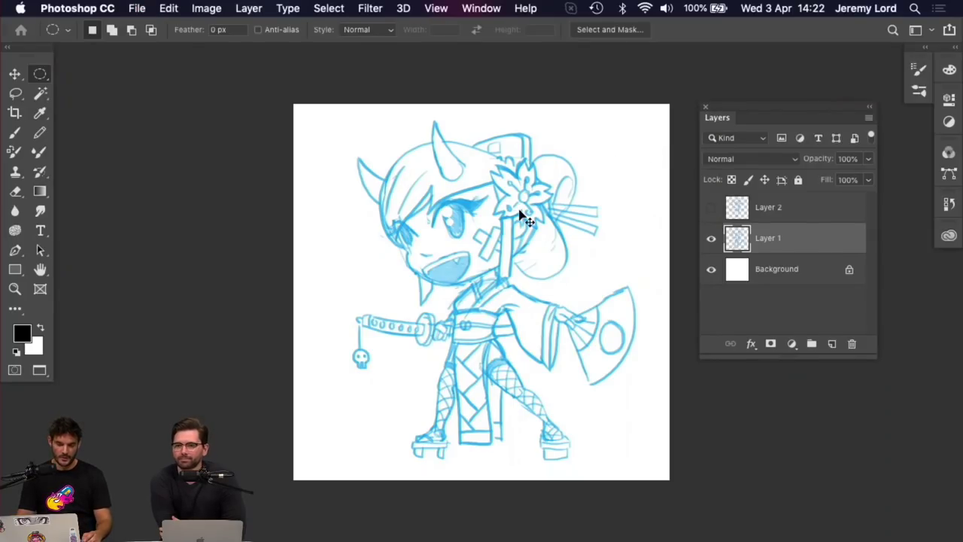
pyautogui.press('super+minus')
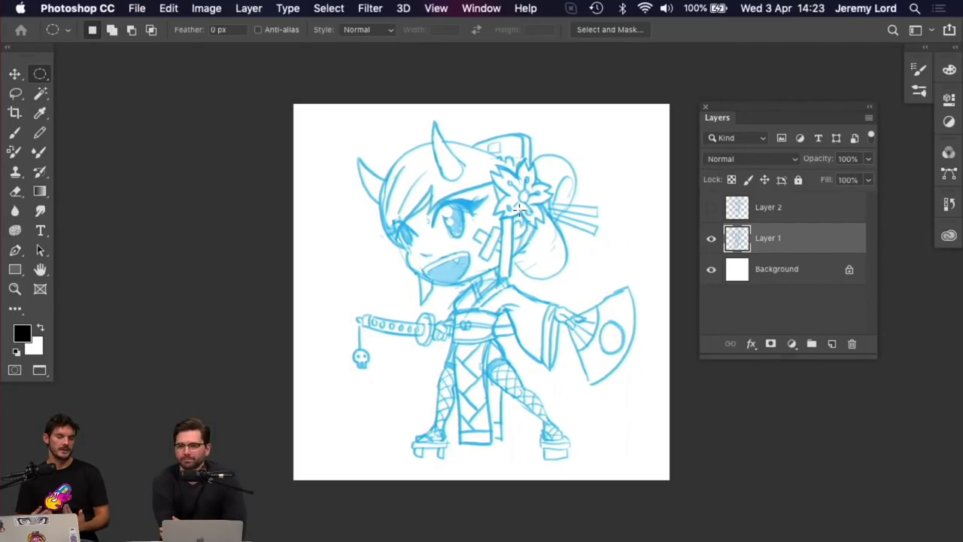
pyautogui.press('f')
pyautogui.press('f')
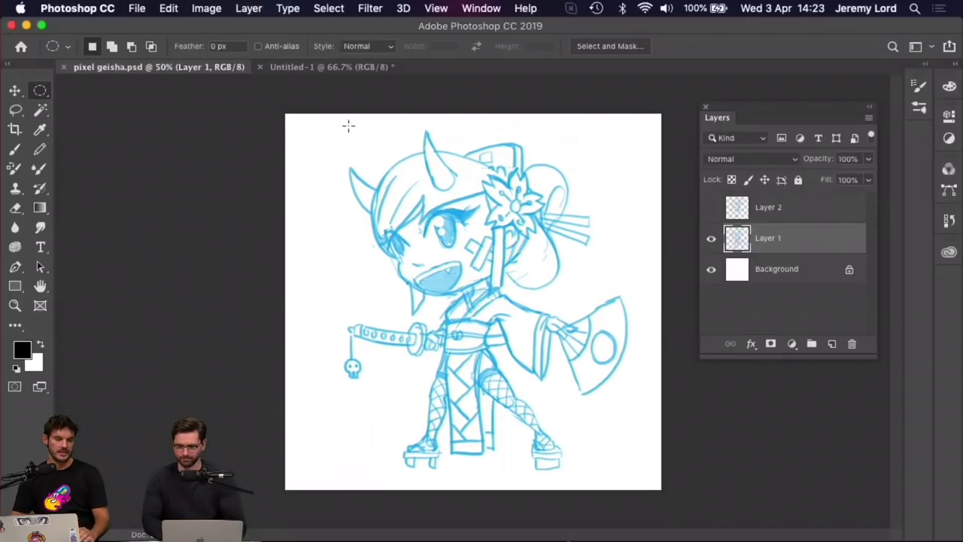
# Open pixel geisha HI RES 4.psd from the Livestream folder in Finder
pyautogui.click(27, 25)
pyautogui.click(355, 277)
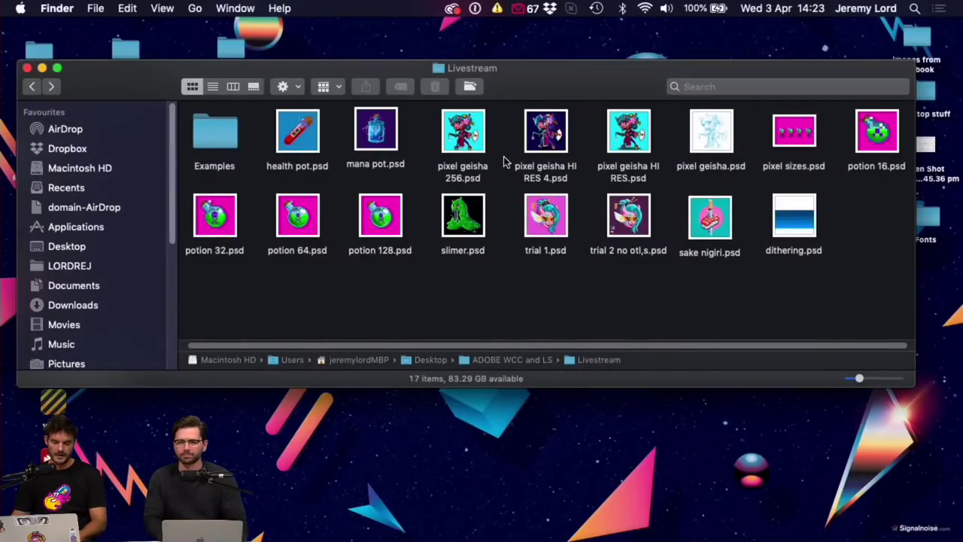
pyautogui.doubleClick(553, 133)
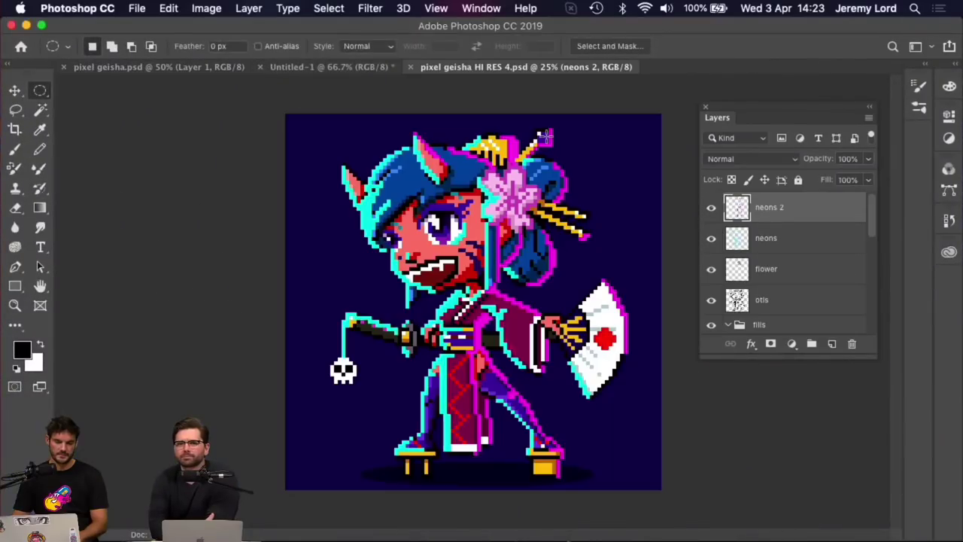
# Close the Untitled-1 grid document without saving its changes
pyautogui.click(282, 66)
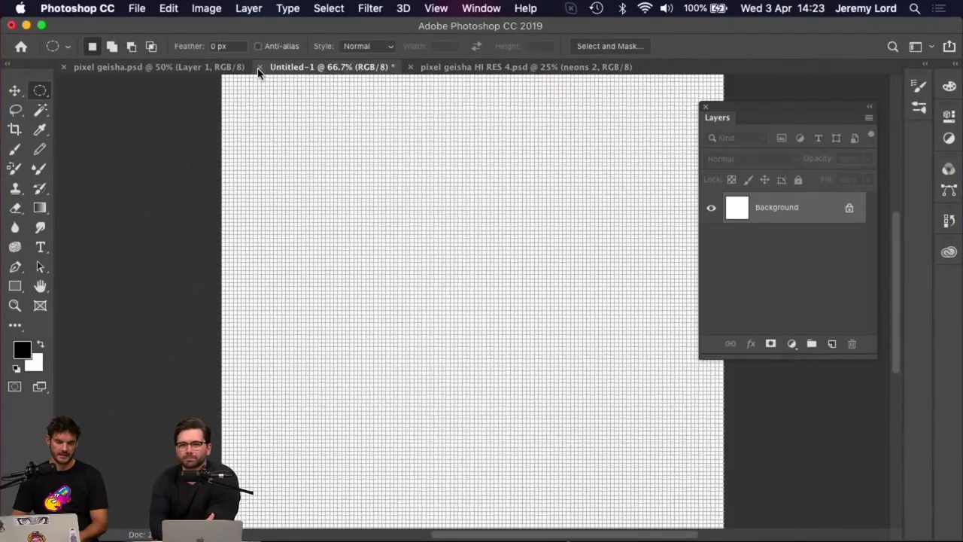
pyautogui.click(259, 66)
pyautogui.click(447, 213)
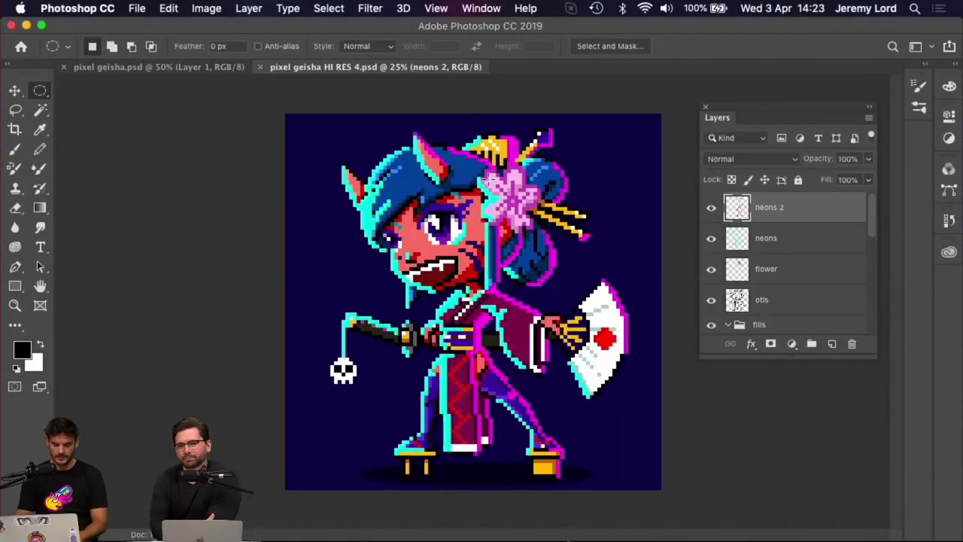
# Check the image size of pixel geisha HI RES 4.psd without changing it, and examine the artwork at several zoom levels
pyautogui.press('super+equal')
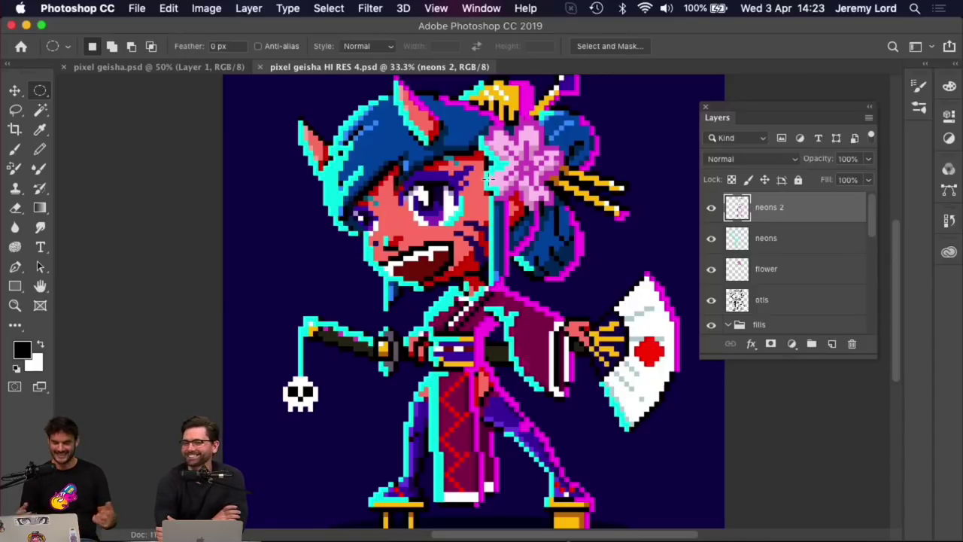
pyautogui.press('super+minus')
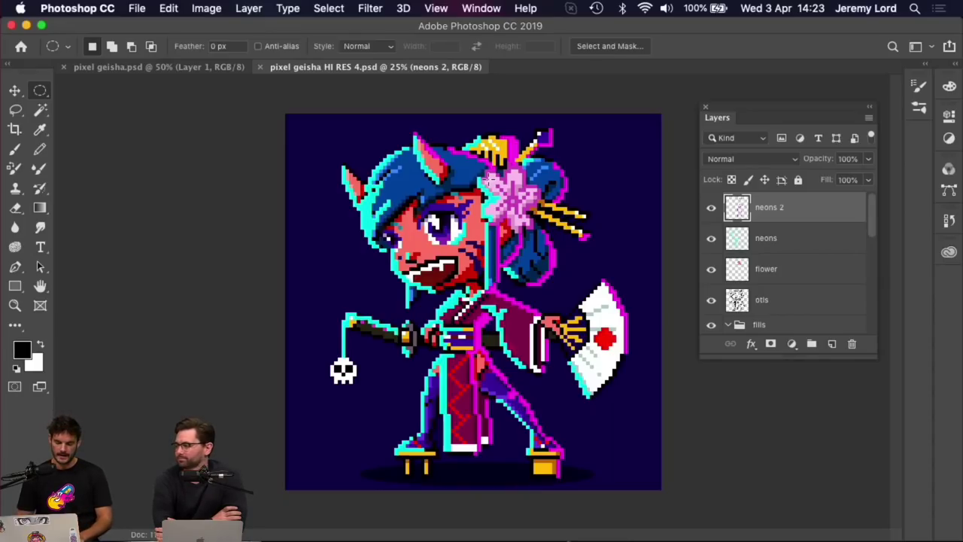
pyautogui.press('super+alt+i')
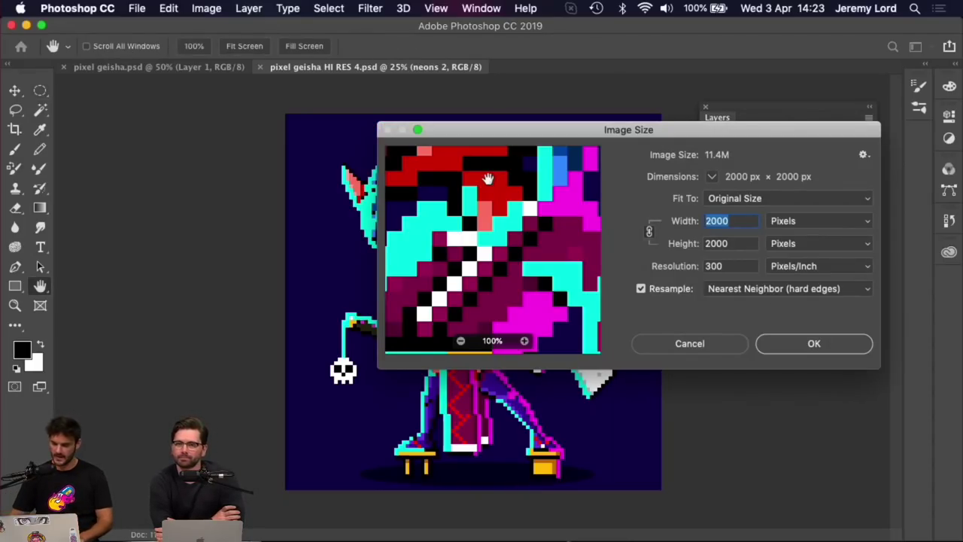
pyautogui.click(689, 344)
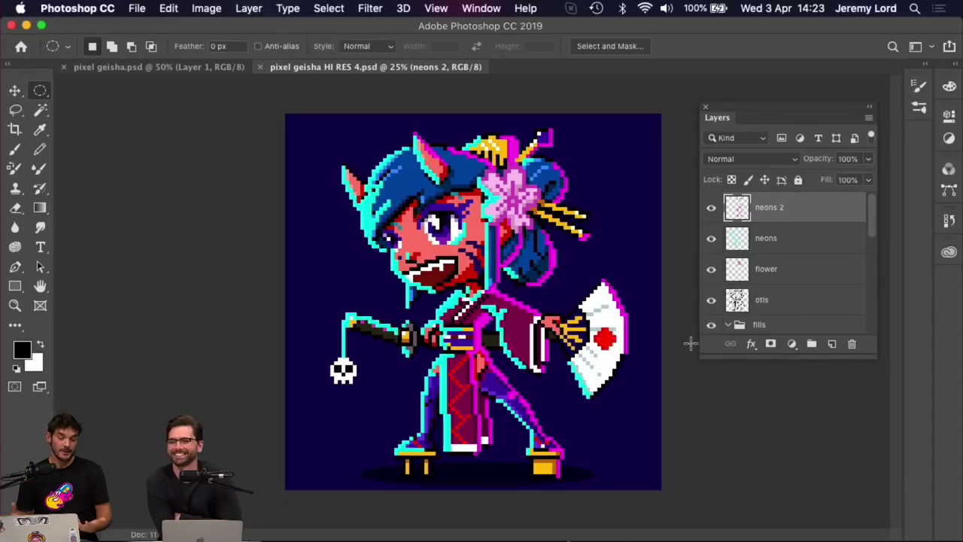
pyautogui.press('super+equal')
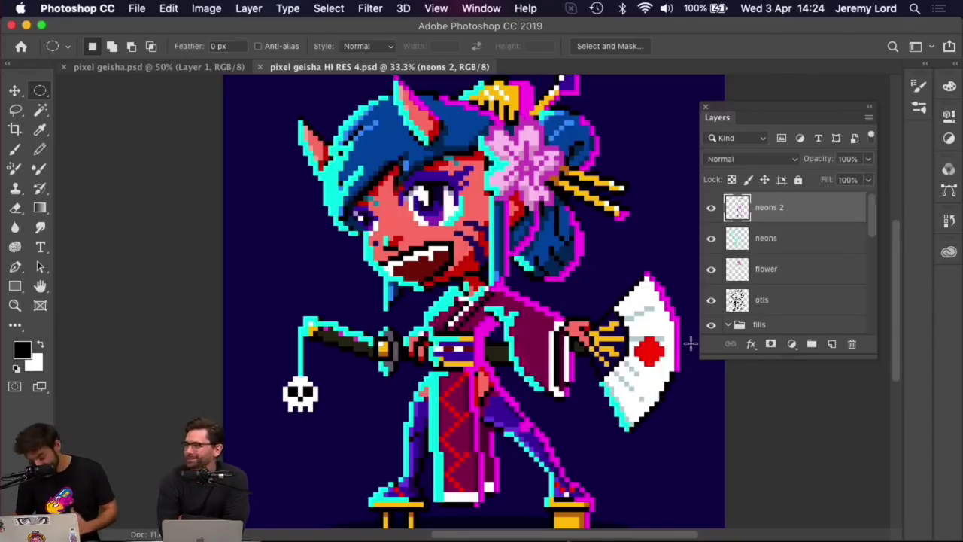
pyautogui.press('super+minus')
pyautogui.press('super+minus')
pyautogui.press('super+minus')
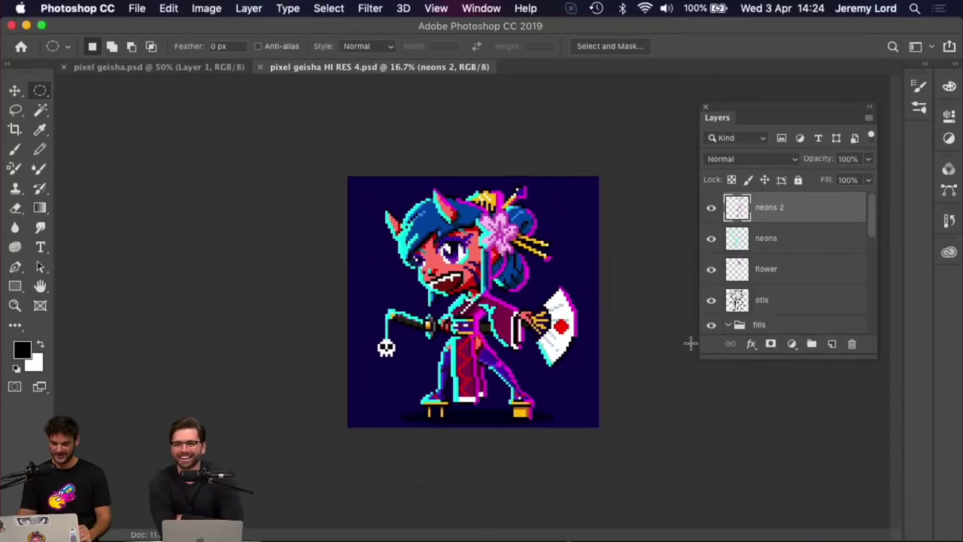
pyautogui.press('super+plus')
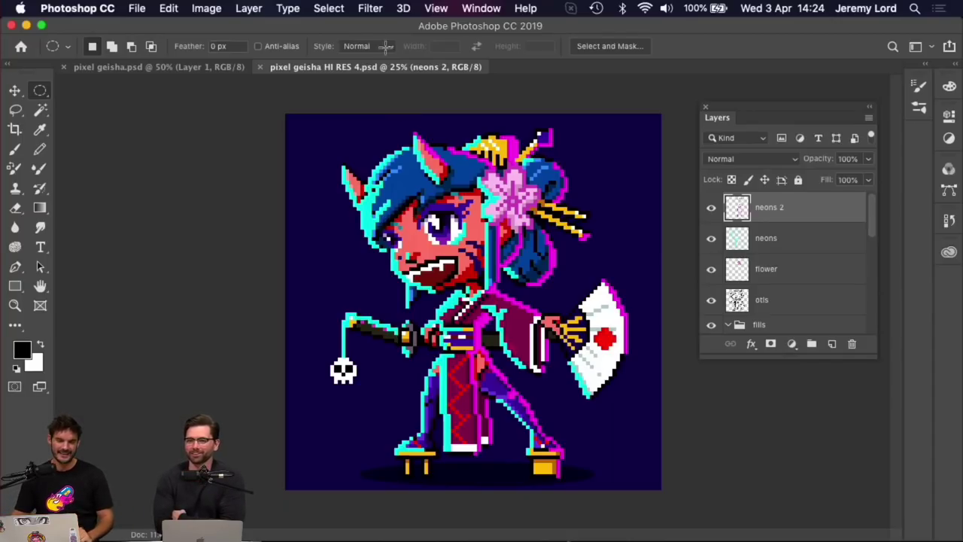
# Preview pixel sizes.psd from the Livestream folder in Finder to compare the potion resolutions, and return to Photoshop
pyautogui.click(27, 26)
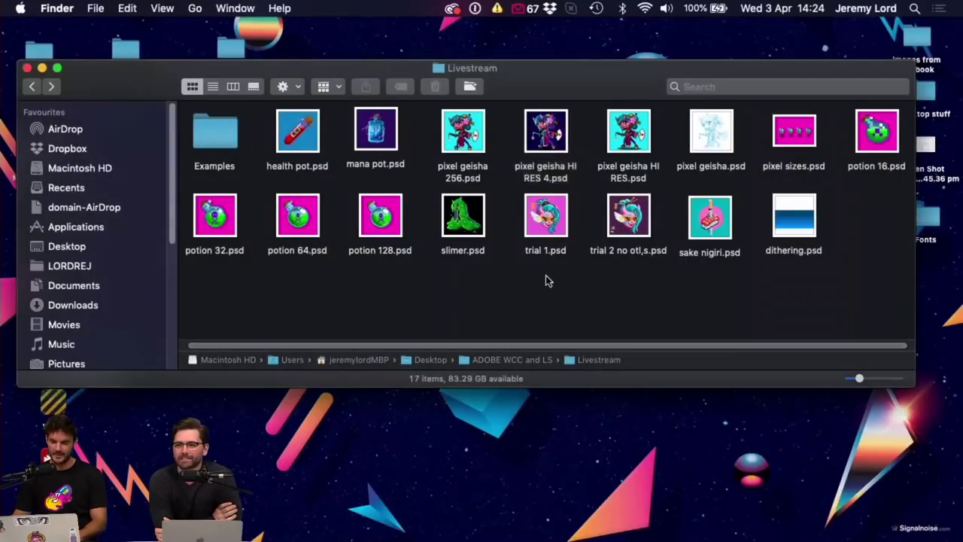
pyautogui.click(782, 135)
pyautogui.press('space')
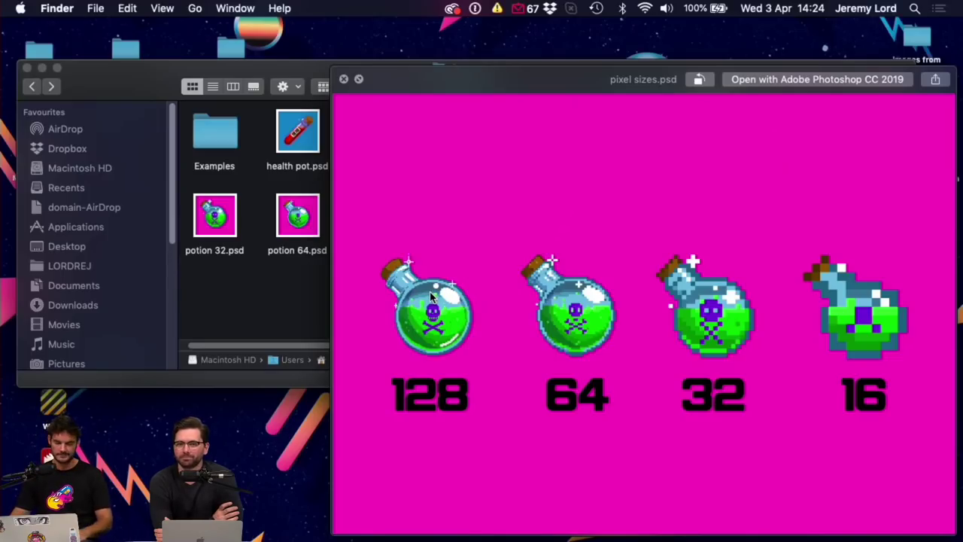
pyautogui.press('space')
pyautogui.moveTo(364, 538)
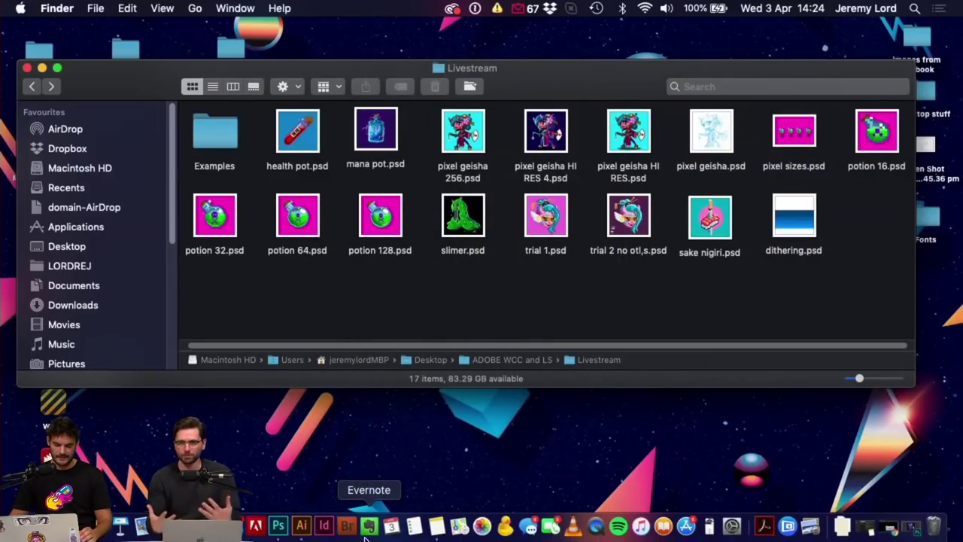
pyautogui.click(277, 526)
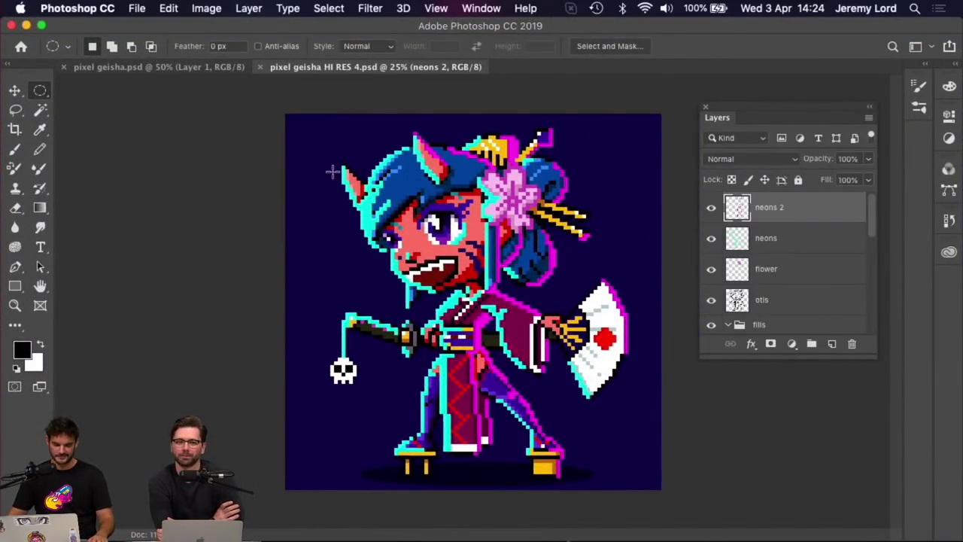
# Check the image size of the pixel geisha.psd sketch without changing it, and view it at 100% in full screen mode with menu bar
pyautogui.click(189, 68)
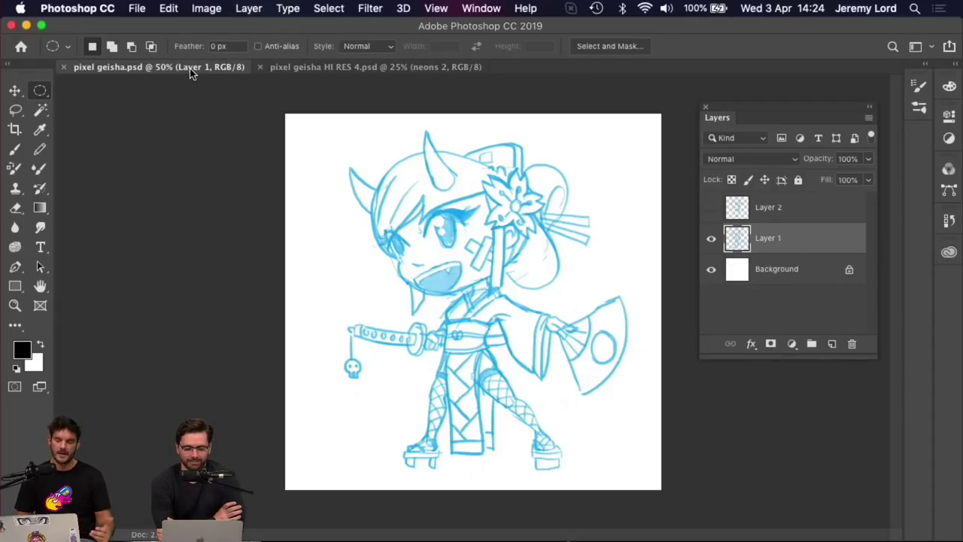
pyautogui.press('super+alt+i')
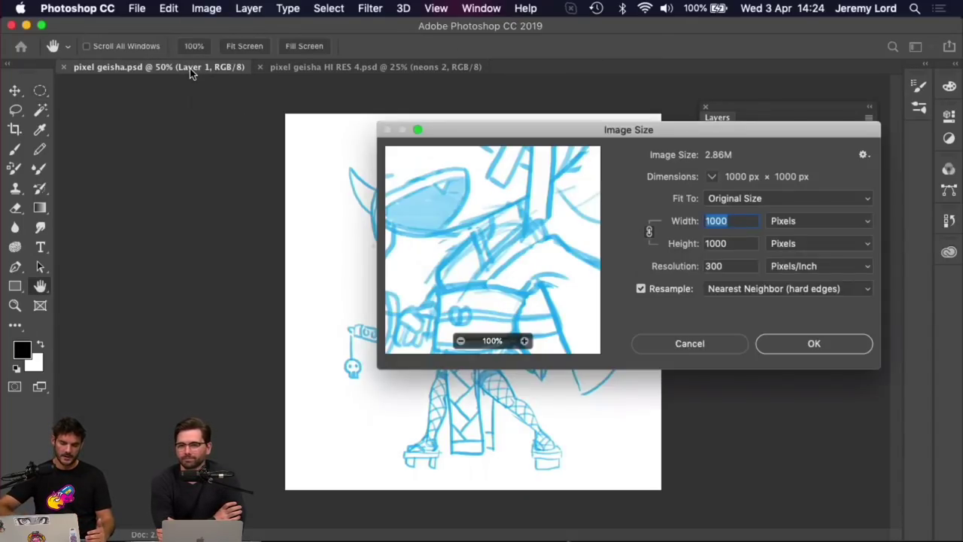
pyautogui.click(690, 343)
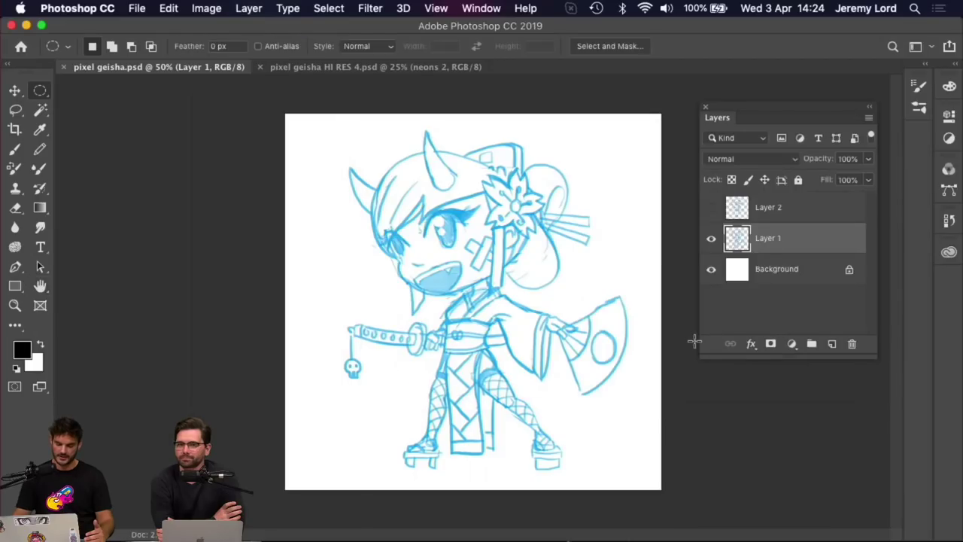
pyautogui.press('super+1')
pyautogui.press('f')
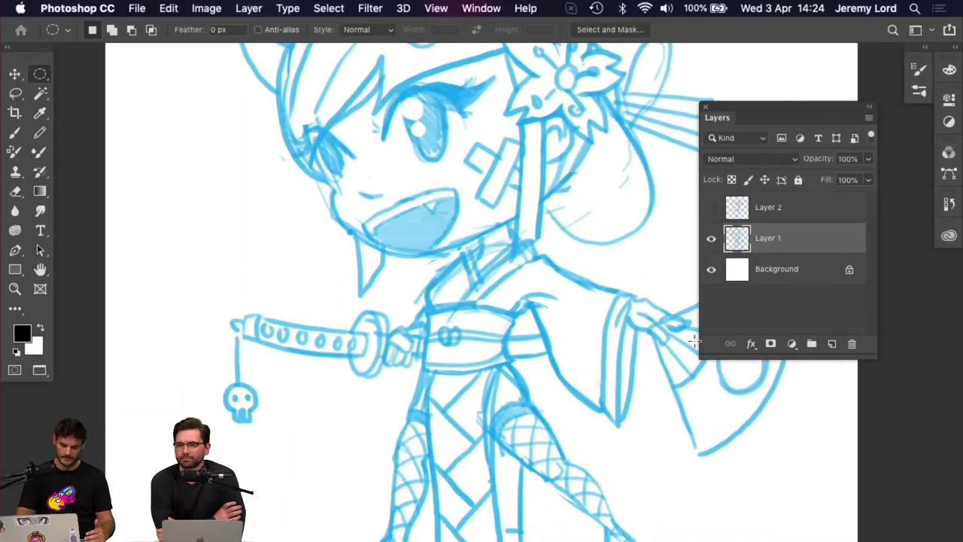
pyautogui.press('super+1')
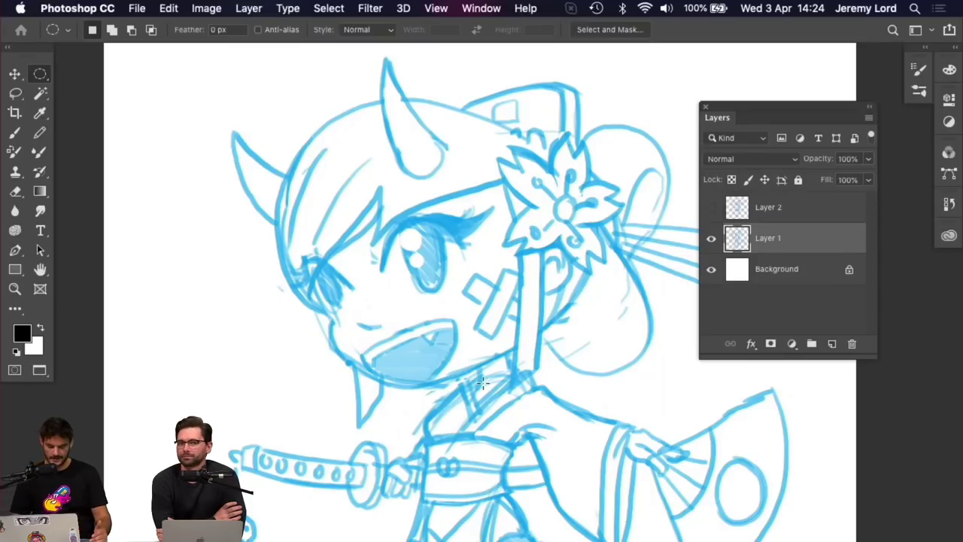
# Create a 128 × 128 pixel document at 300 pixels/inch in 8-bit RGB with a white background, and fit it on screen
pyautogui.press('super+n')
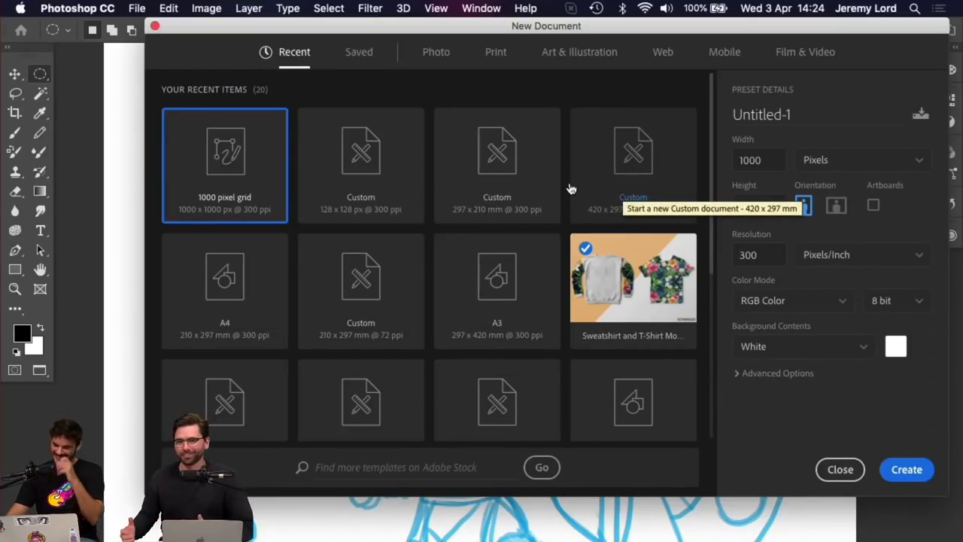
pyautogui.doubleClick(765, 159)
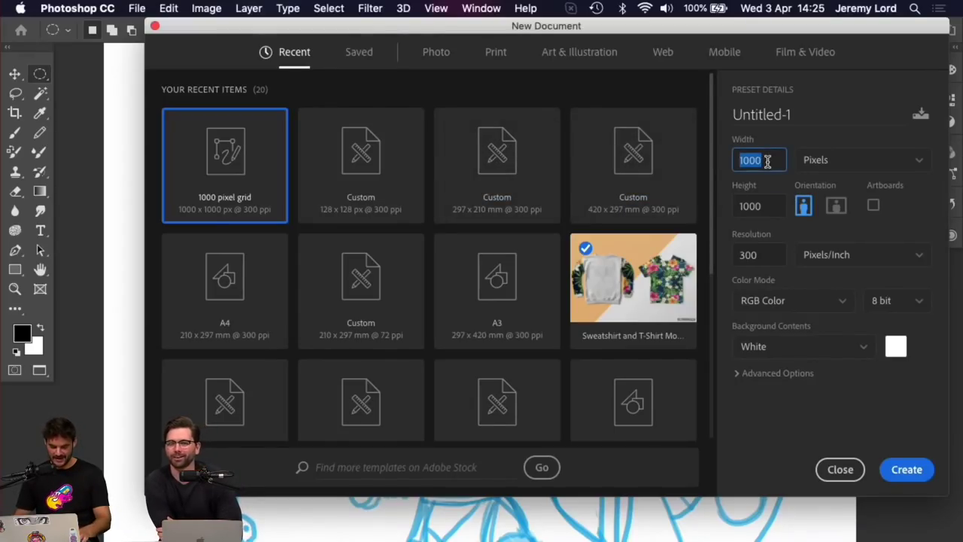
pyautogui.write('128')
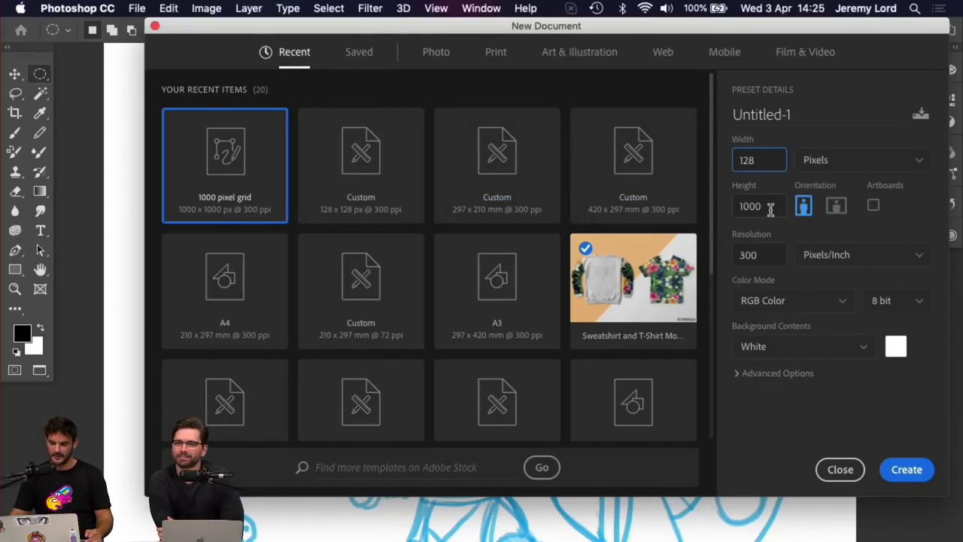
pyautogui.doubleClick(770, 208)
pyautogui.write('128')
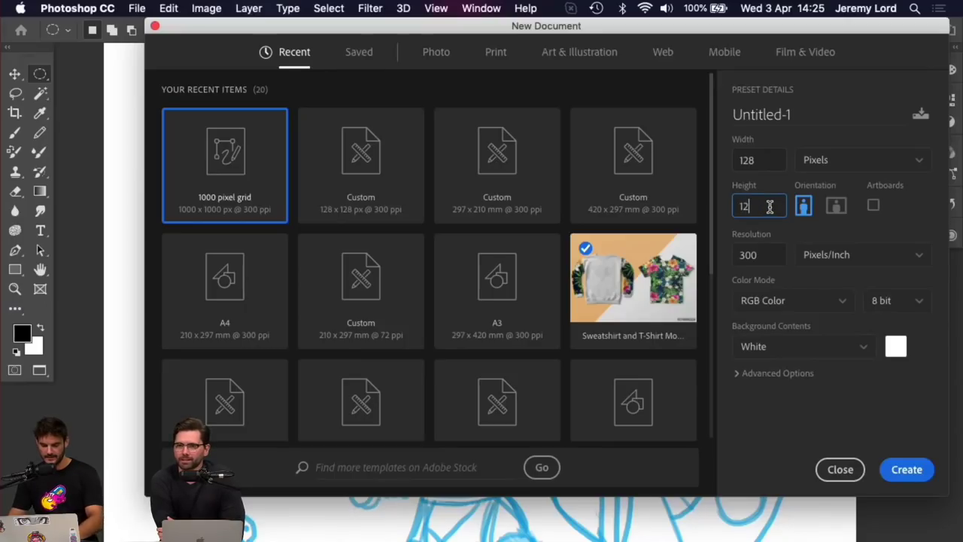
pyautogui.click(860, 162)
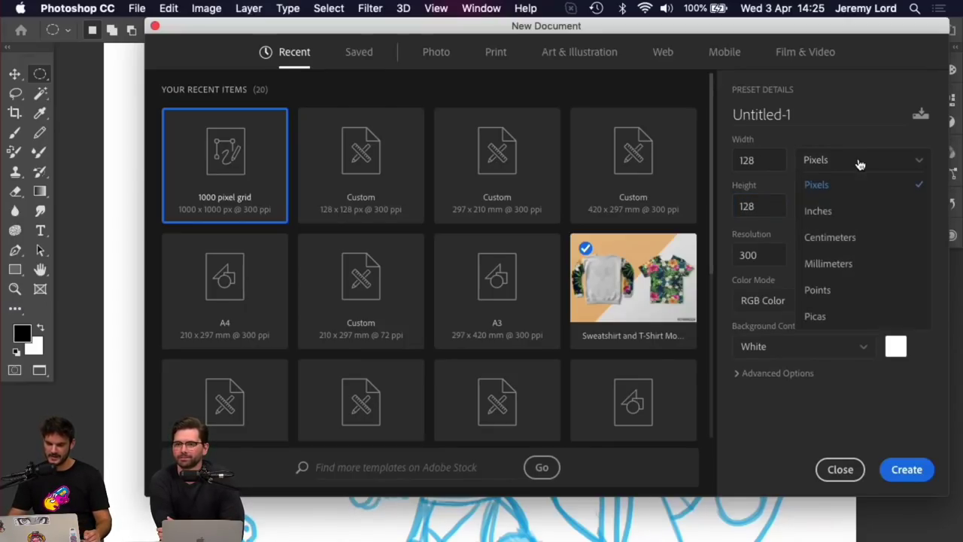
pyautogui.click(823, 187)
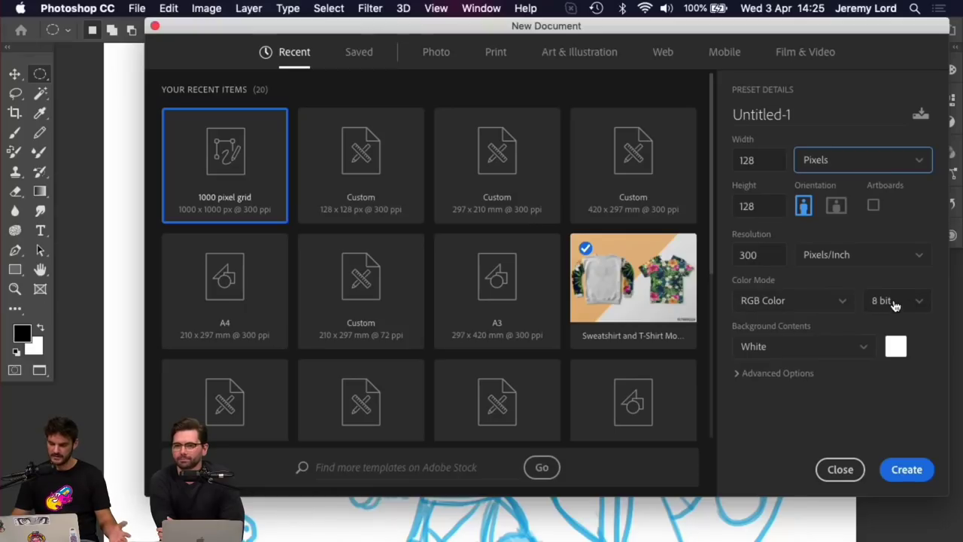
pyautogui.click(916, 470)
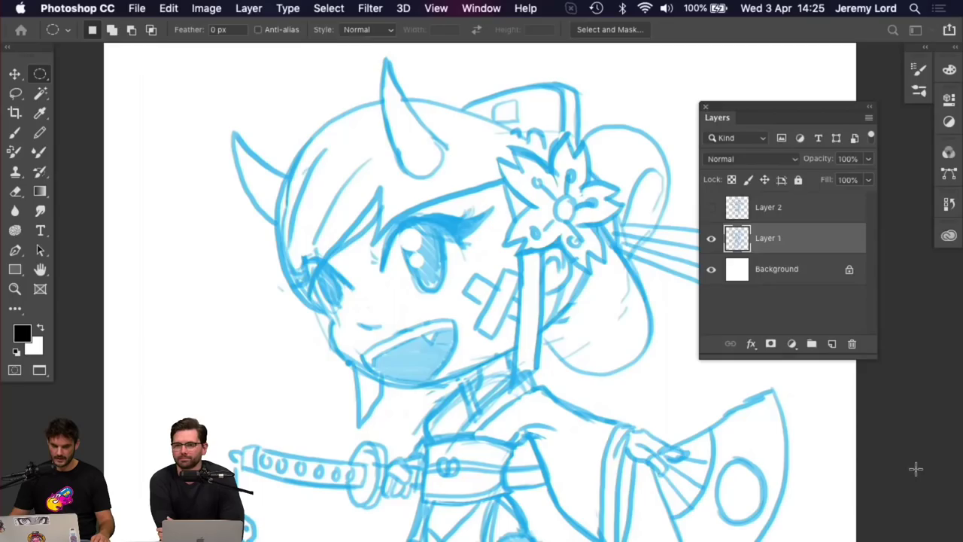
pyautogui.press('super+0')
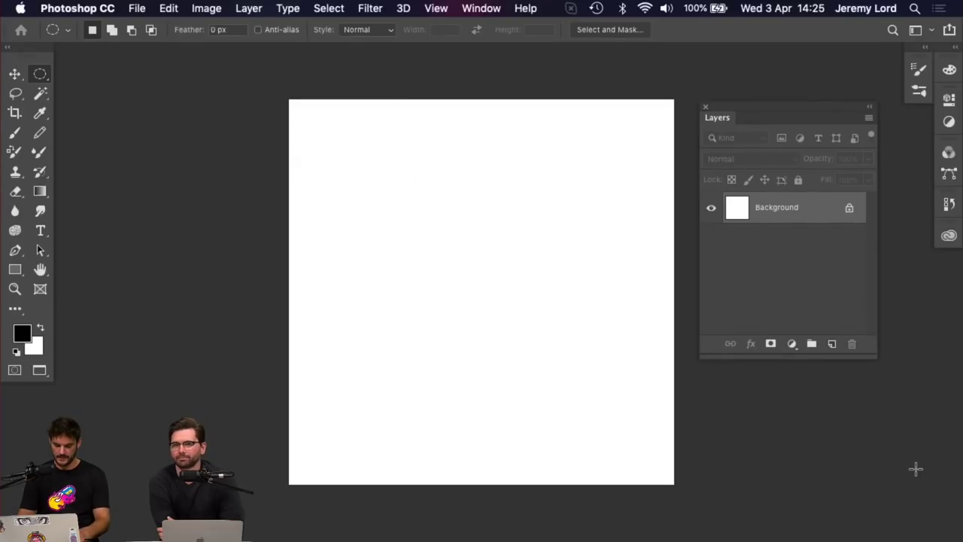
# Return to the standard screen mode, copy the Layer 1 sketch from pixel geisha.psd, and paste it into the Untitled-1 document
pyautogui.press('f')
pyautogui.press('f')
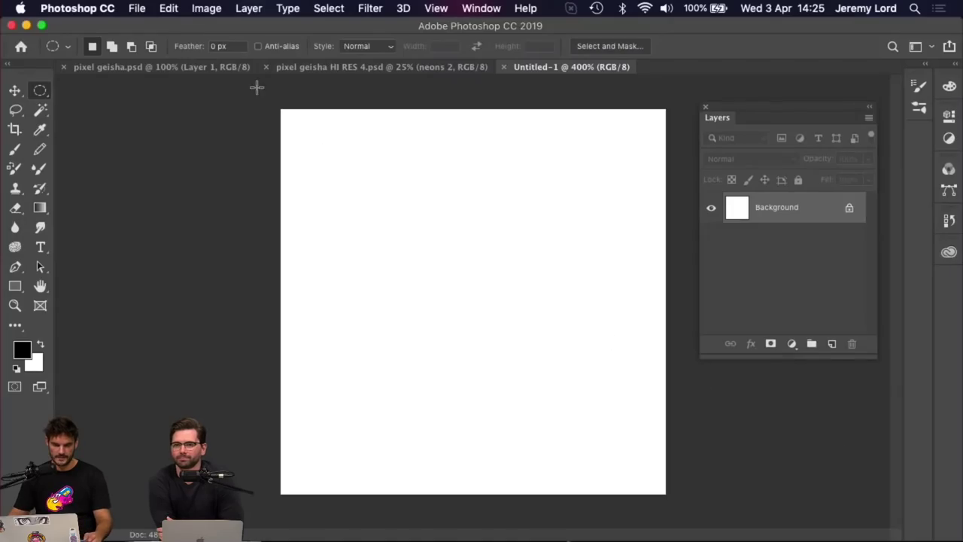
pyautogui.click(190, 72)
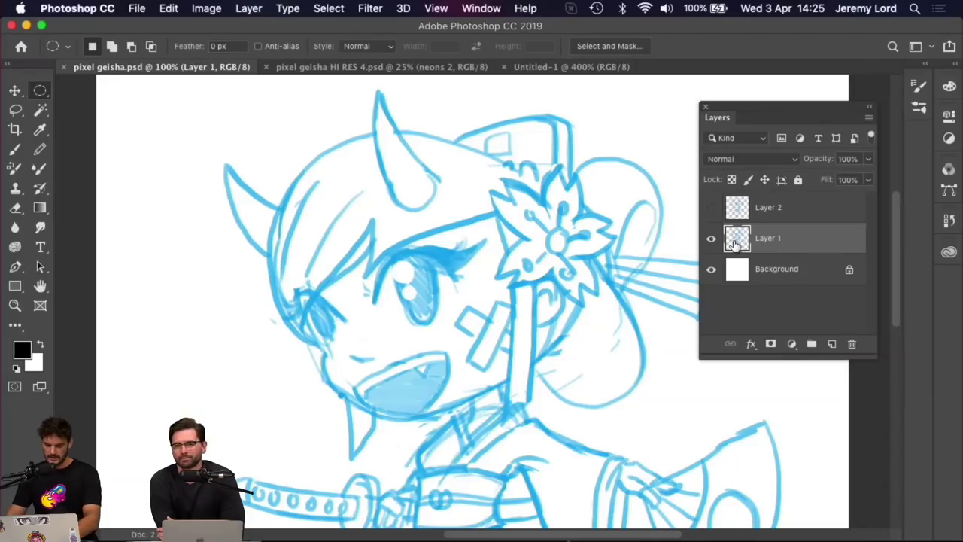
pyautogui.press('super+minus')
pyautogui.press('super+minus')
pyautogui.press('super+minus')
pyautogui.press('v')
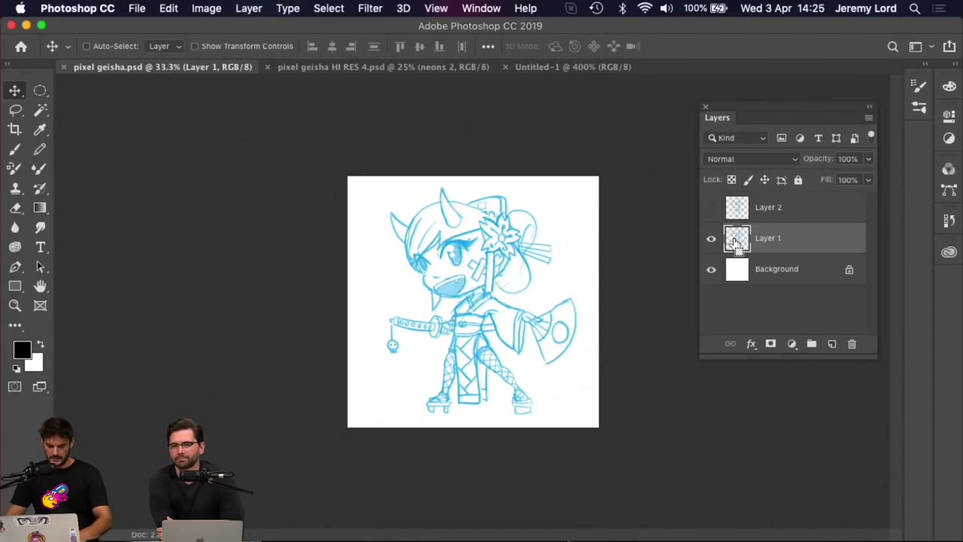
pyautogui.keyDown('super'); pyautogui.click(736, 241); pyautogui.keyUp('super')
pyautogui.press('super+c')
pyautogui.click(566, 68)
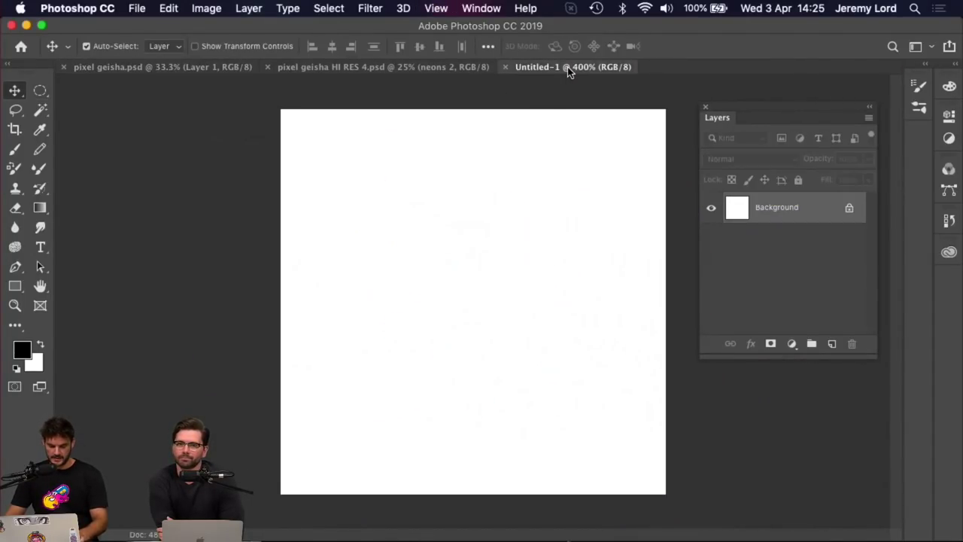
pyautogui.press('super+v')
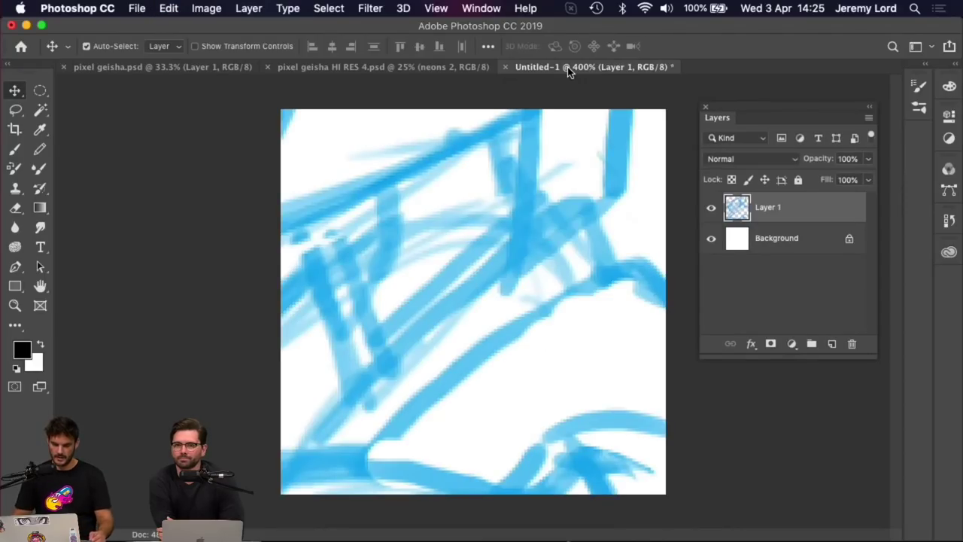
# Examine the pasted sketch's pixels at 800%, and check the General preferences without changing them
pyautogui.press('super+equal')
pyautogui.press('super+equal')
pyautogui.press('super+equal')
pyautogui.press('super+equal')
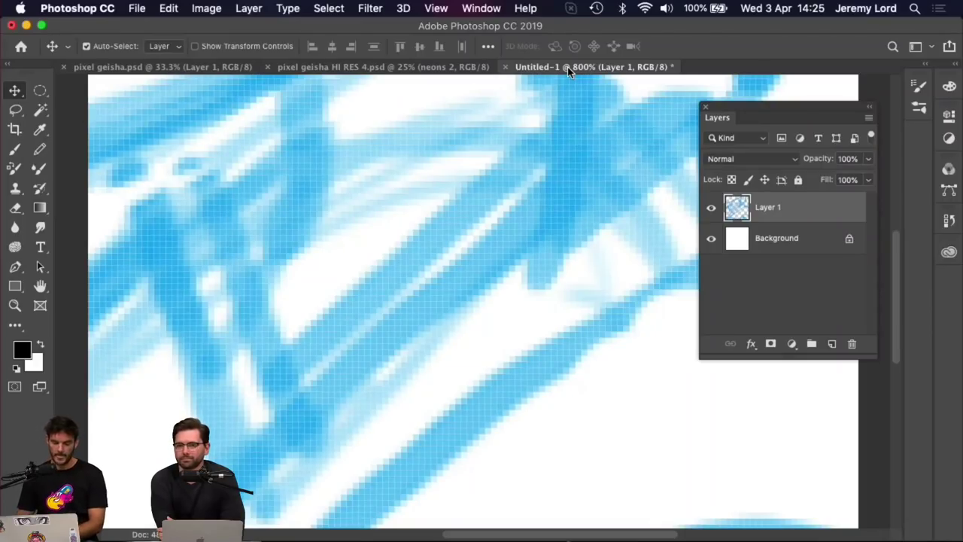
pyautogui.press('super+k')
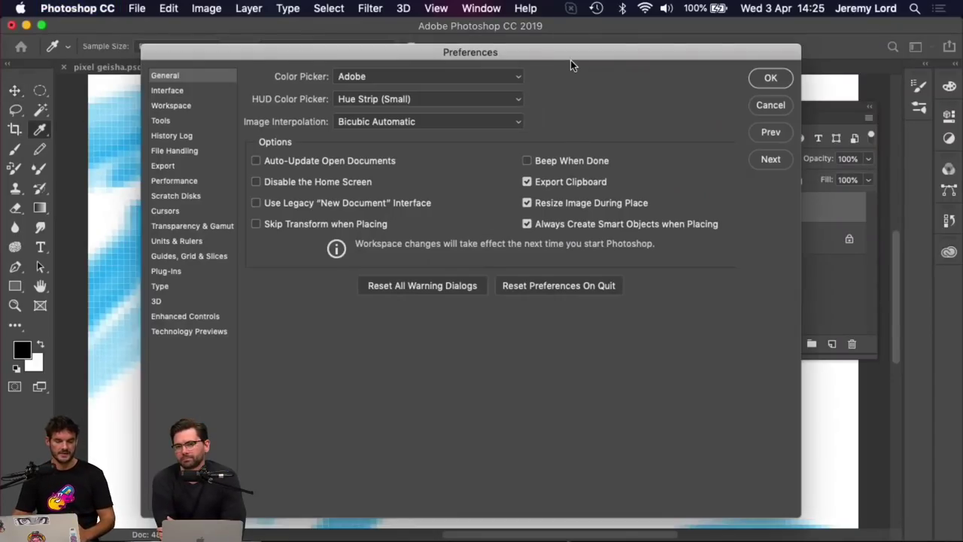
pyautogui.click(768, 104)
pyautogui.press('v')
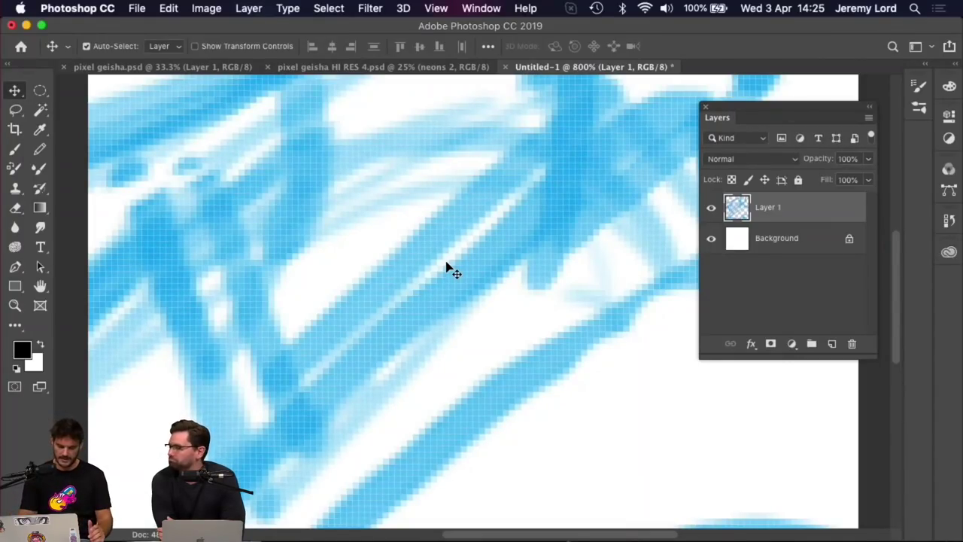
# Start a free transform of the pasted sketch layer with its whole bounding box in view at 50%
pyautogui.press('super+minus')
pyautogui.press('super+minus')
pyautogui.press('super+minus')
pyautogui.press('super+minus')
pyautogui.press('super+minus')
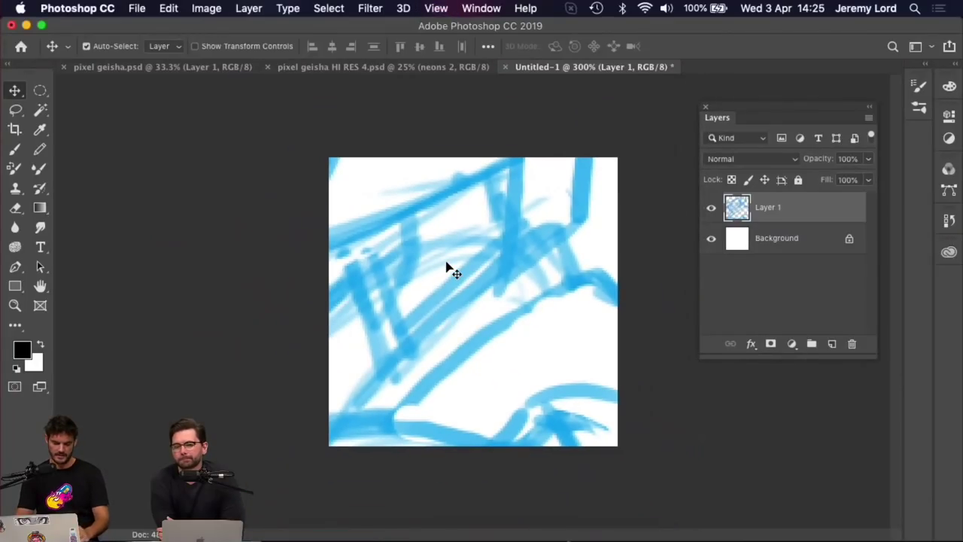
pyautogui.press('super+minus')
pyautogui.press('super+minus')
pyautogui.press('super+t')
pyautogui.press('super+minus')
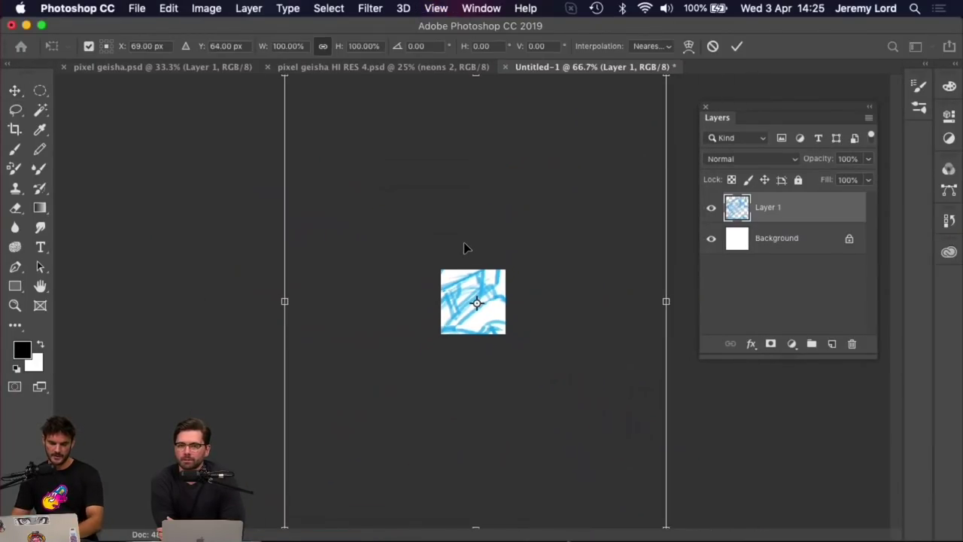
pyautogui.press('super+minus')
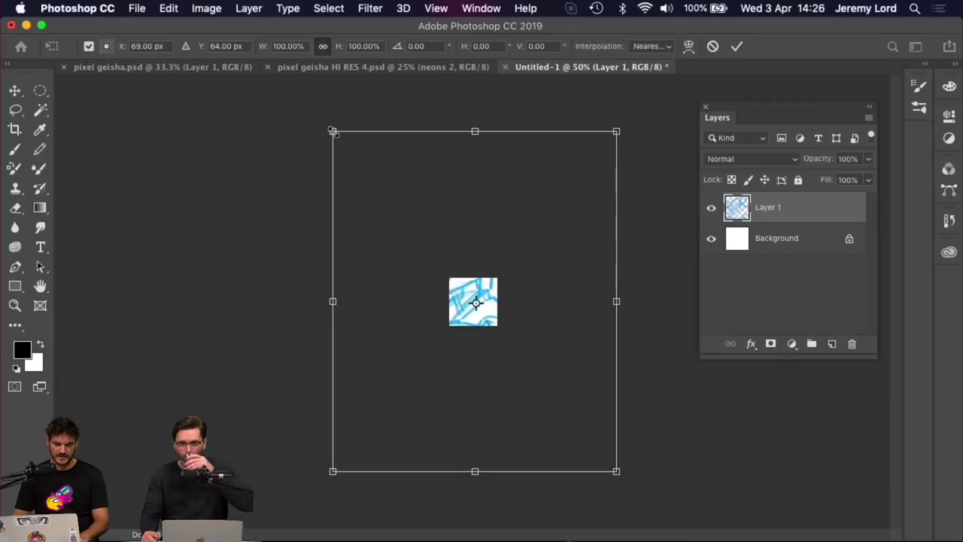
# Try scaling the sketch proportionally about its centre to 13.27%, inspect it at 400%, and undo the scaling
pyautogui.moveTo(332, 131); pyautogui.dragTo(466, 269)
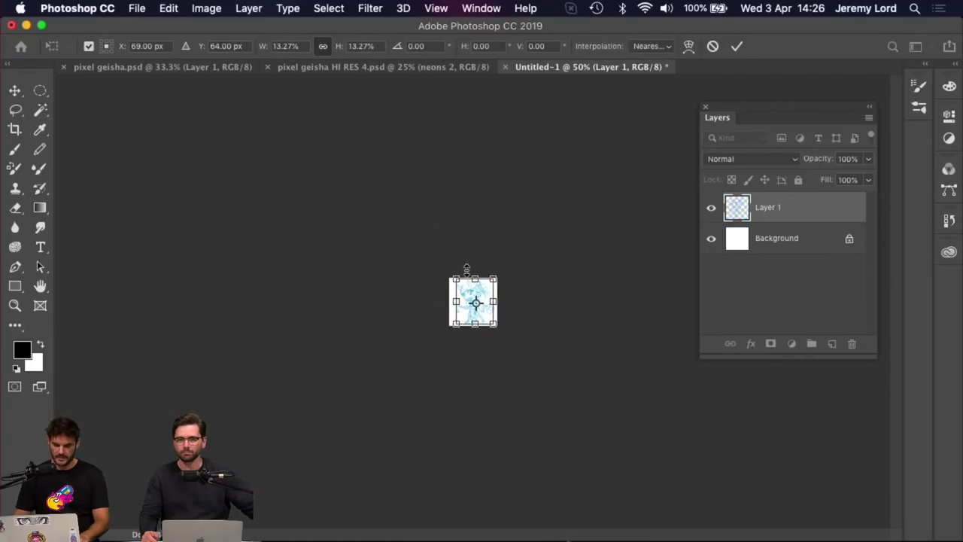
pyautogui.press('super+equal')
pyautogui.press('super+equal')
pyautogui.press('super+equal')
pyautogui.press('super+equal')
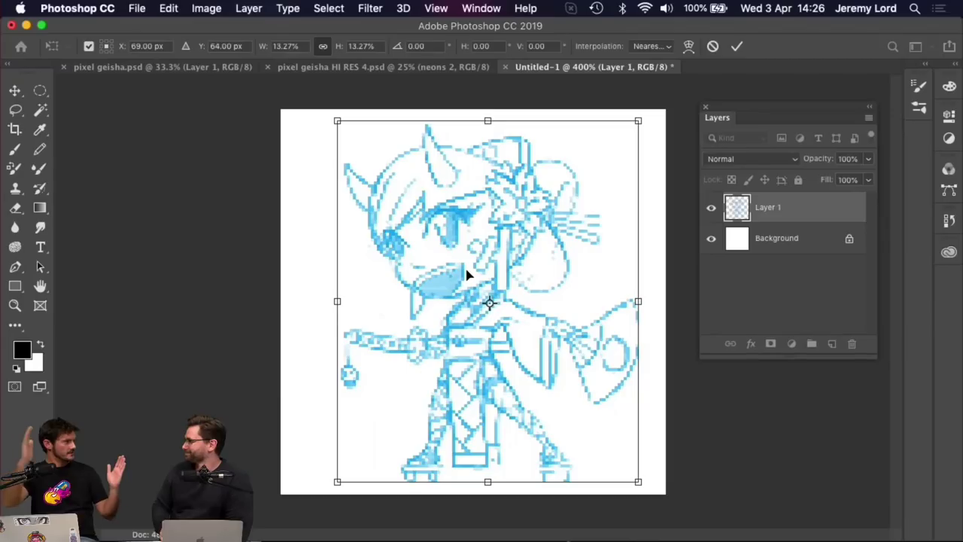
pyautogui.press('super+z')
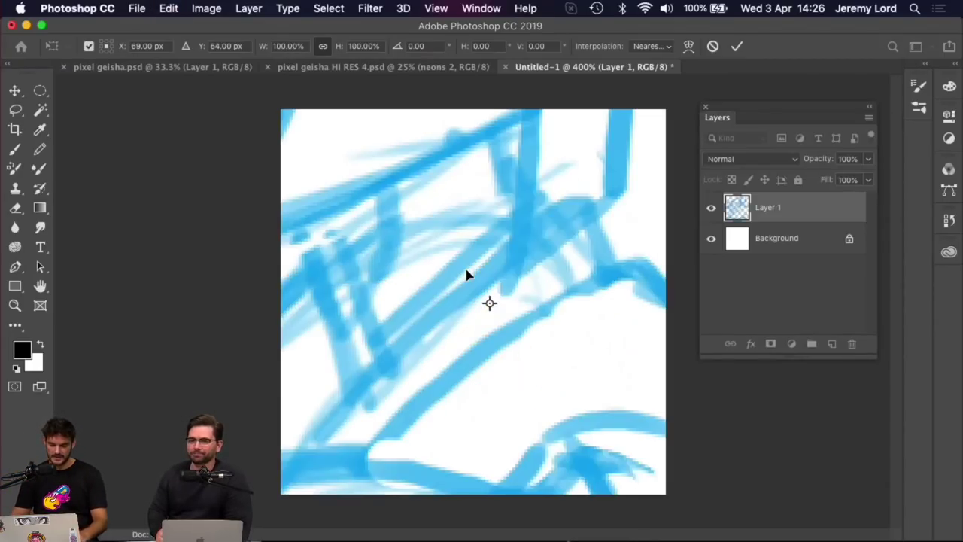
# Scale the sketch proportionally about its centre to about 13.13% so it fits the canvas, and apply the transform
pyautogui.press('super+minus')
pyautogui.press('super+minus')
pyautogui.press('super+minus')
pyautogui.press('super+minus')
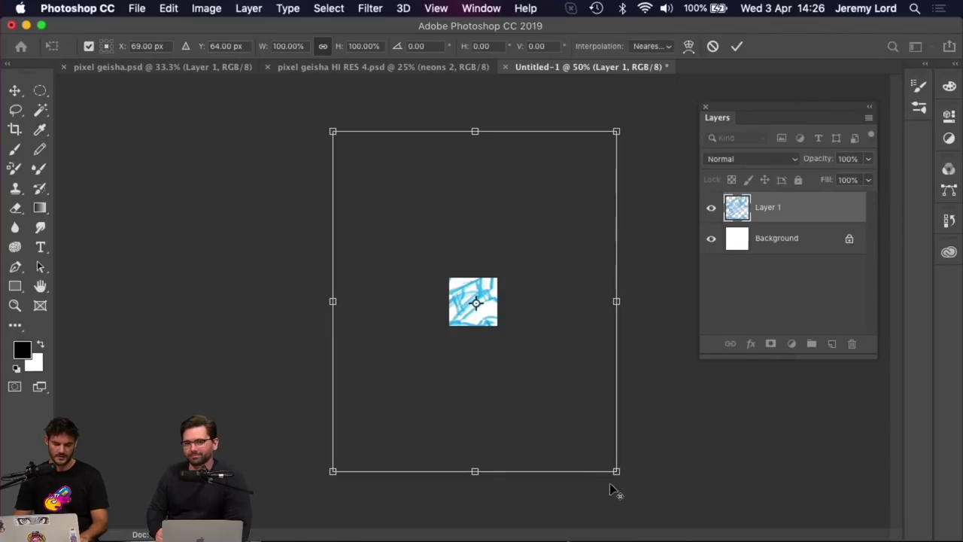
pyautogui.moveTo(617, 471); pyautogui.dragTo(483, 334)
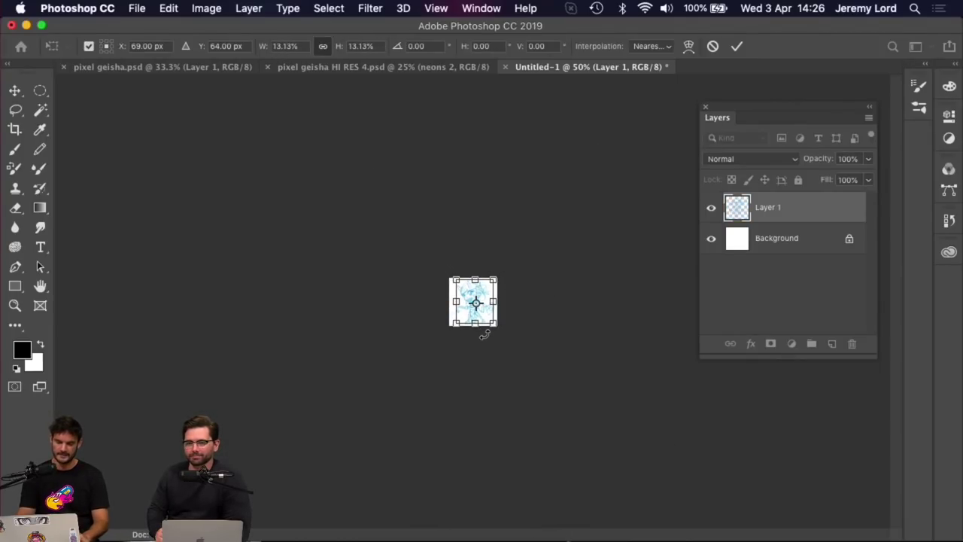
pyautogui.press('super+plus')
pyautogui.press('super+plus')
pyautogui.press('super+plus')
pyautogui.press('super+plus')
pyautogui.press('super+plus')
pyautogui.press('super+plus')
pyautogui.press('super+minus')
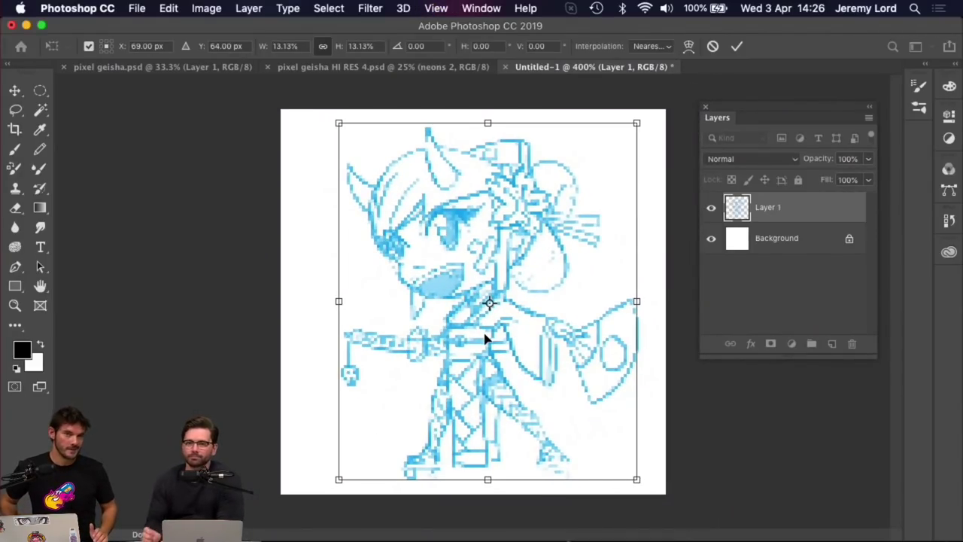
pyautogui.press('Return')
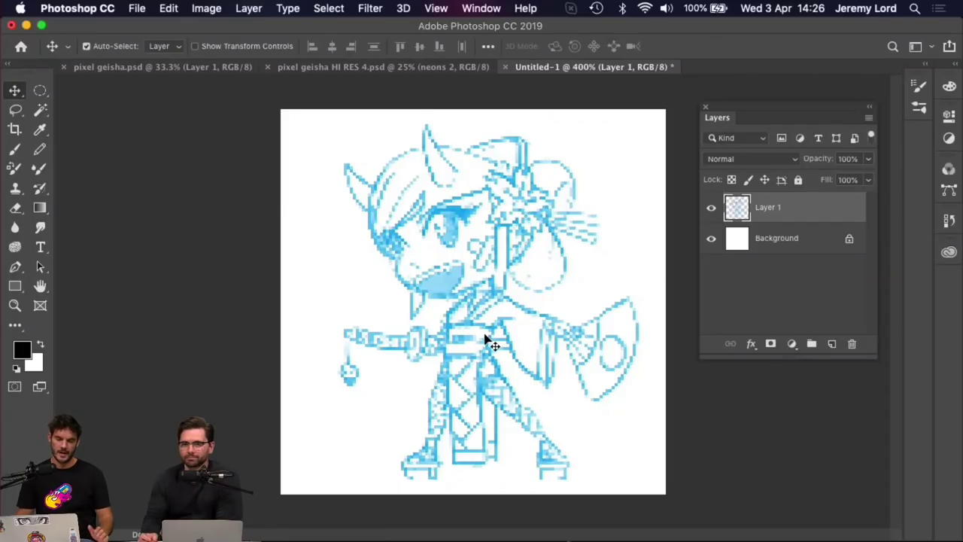
# Examine the reduced sketch at 600%, 400% and 500%, and check the document's image size without changing it
pyautogui.press('super+plus')
pyautogui.press('super+plus')
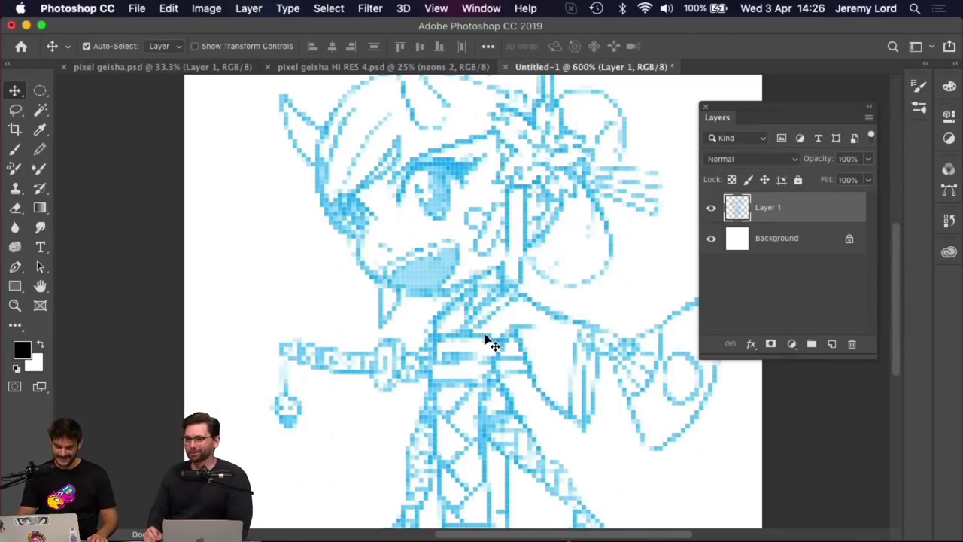
pyautogui.press('super+minus')
pyautogui.press('super+minus')
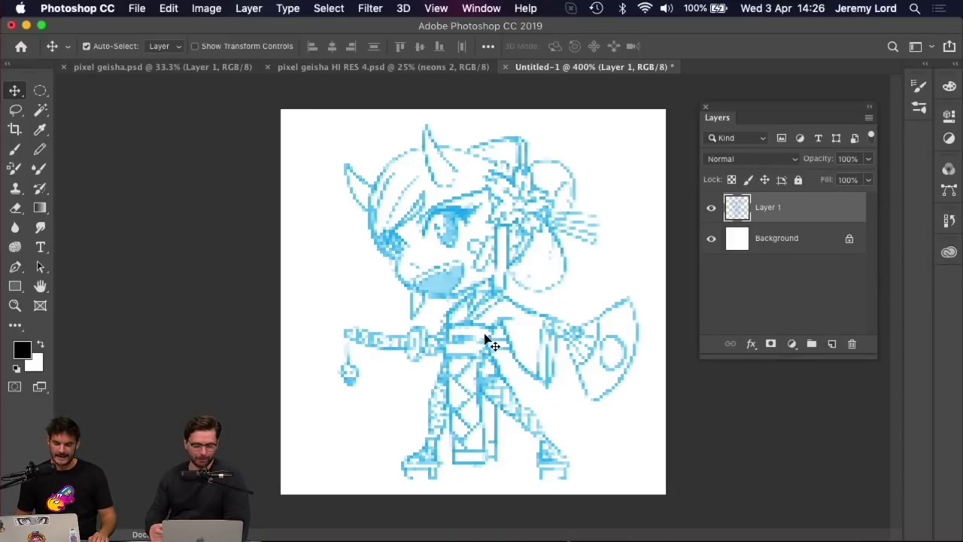
pyautogui.press('super+equal')
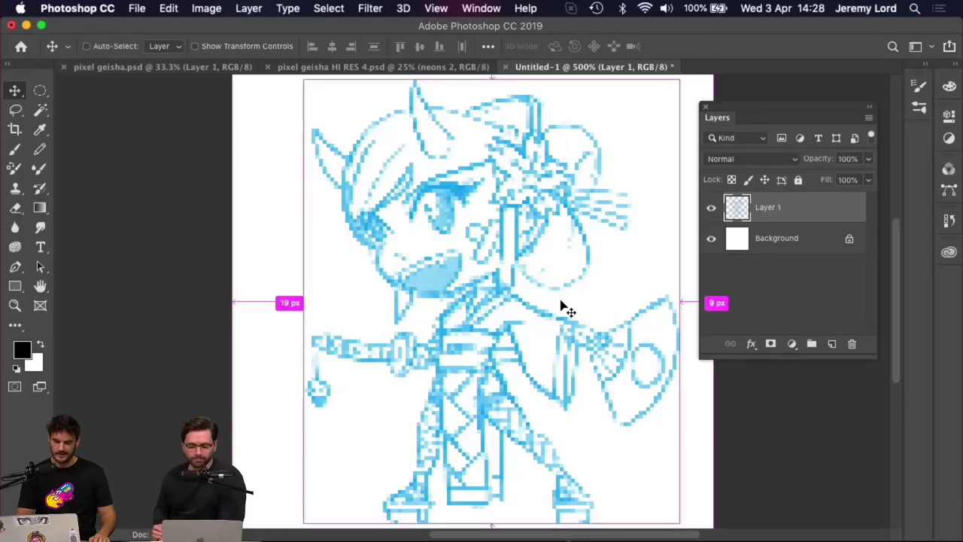
pyautogui.scroll(3, 560, 308)
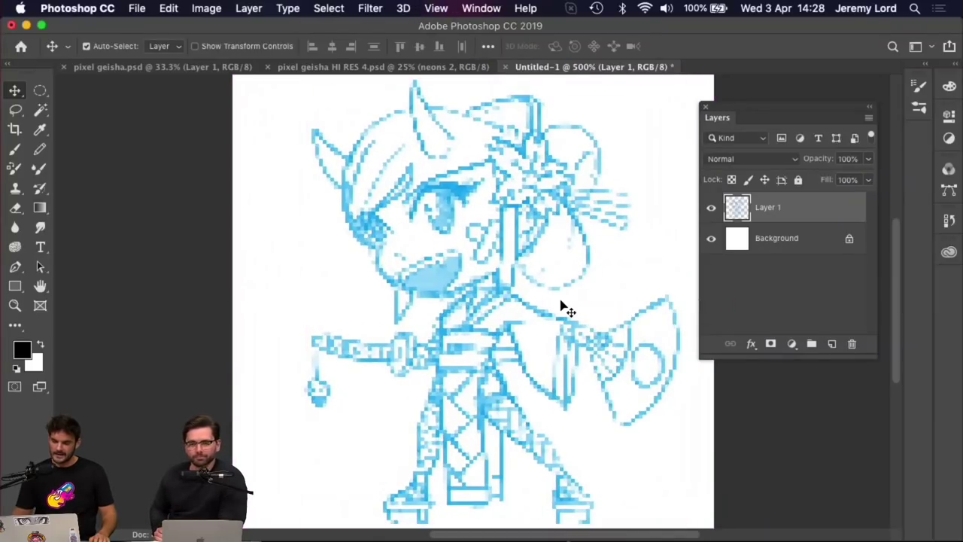
pyautogui.press('super+alt+i')
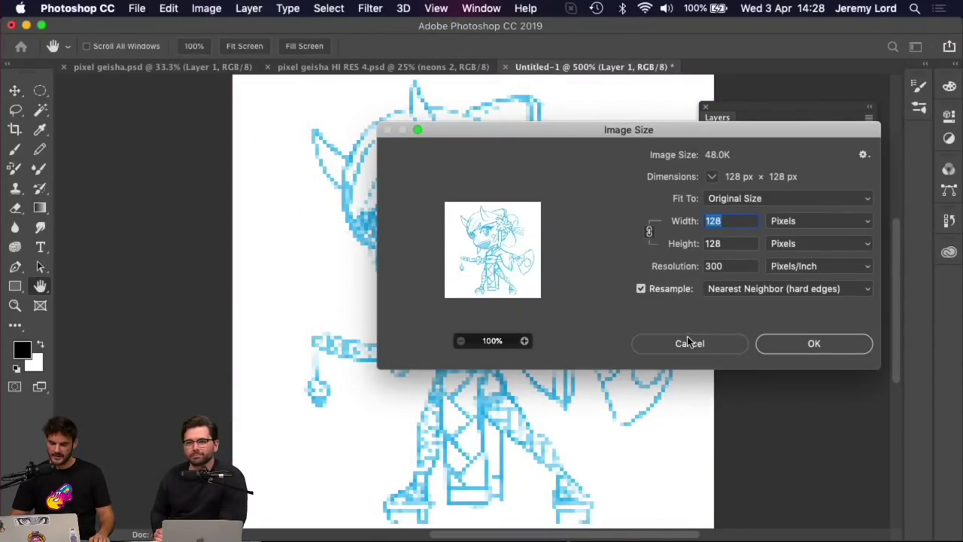
pyautogui.click(668, 349)
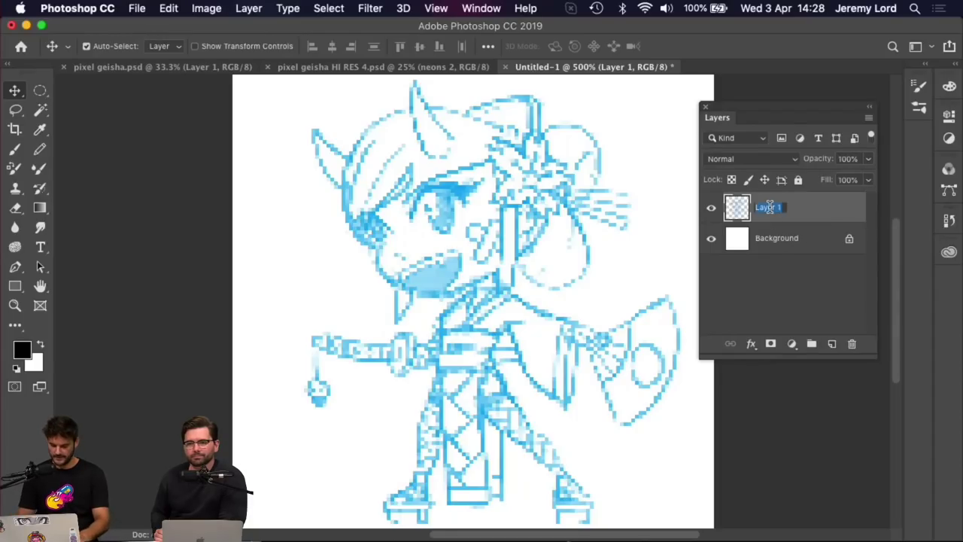
# Rename the pasted sketch's layer as "sketch" and lock it completely
pyautogui.write('sketch')
pyautogui.press('Return')
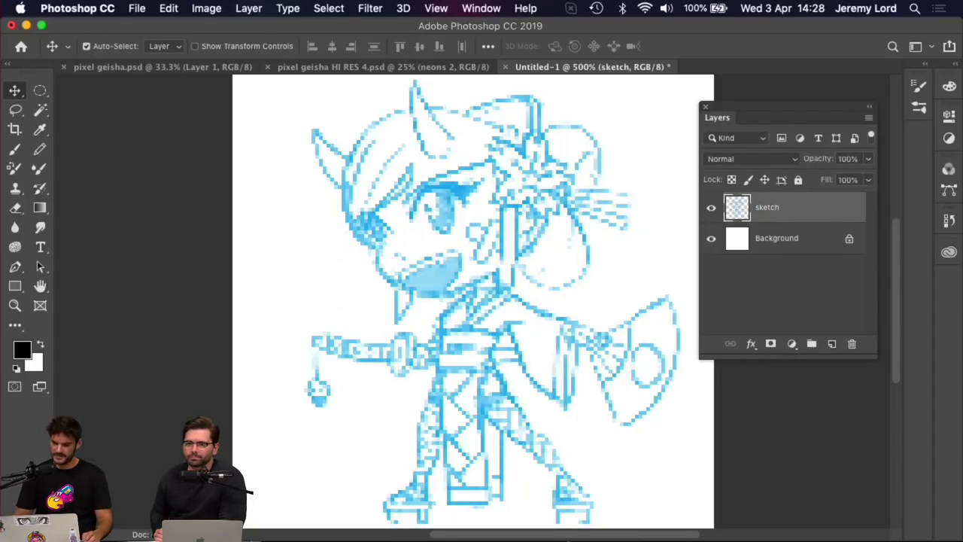
pyautogui.click(798, 184)
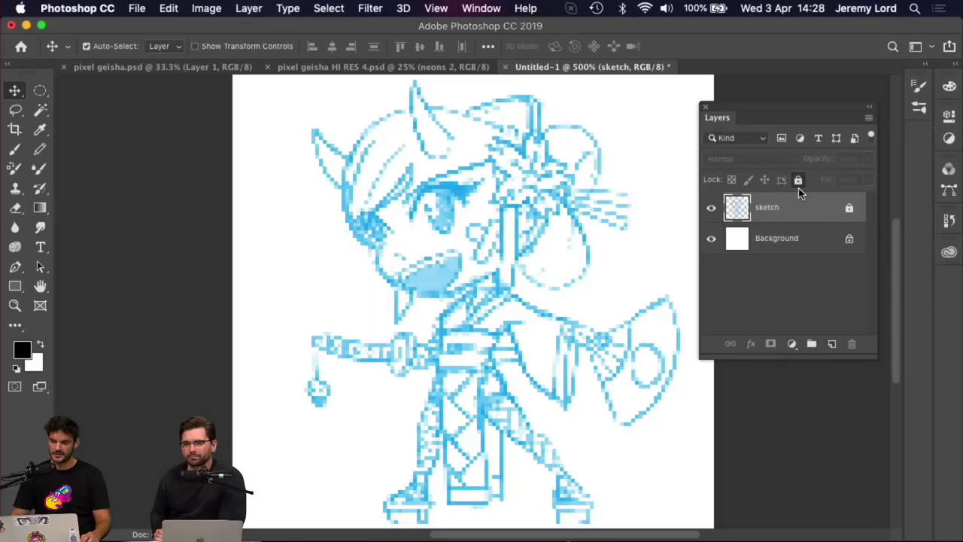
# Add a new empty layer above the locked sketch layer
pyautogui.click(833, 344)
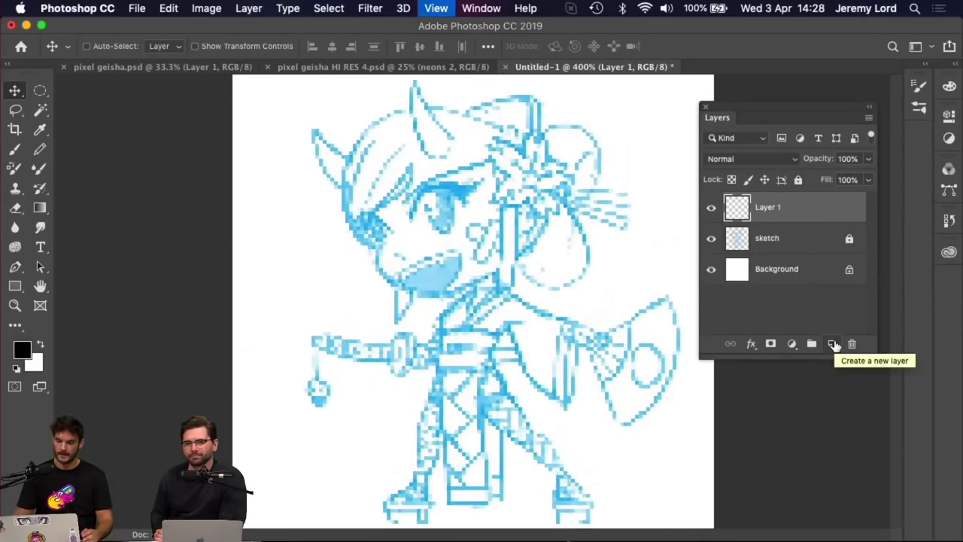
# Rename the new empty layer above the sketch as "otl"
pyautogui.doubleClick(766, 207)
pyautogui.write('otl')
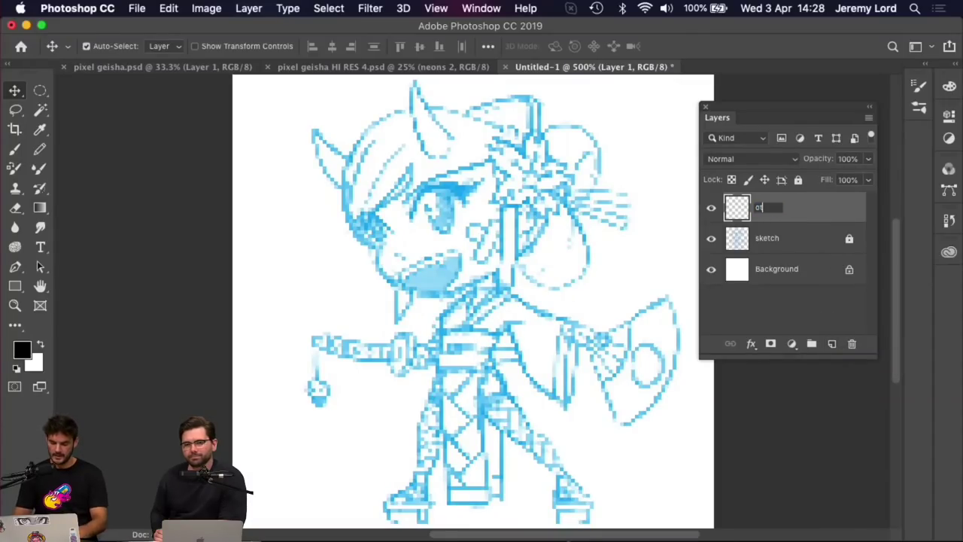
pyautogui.press('Return')
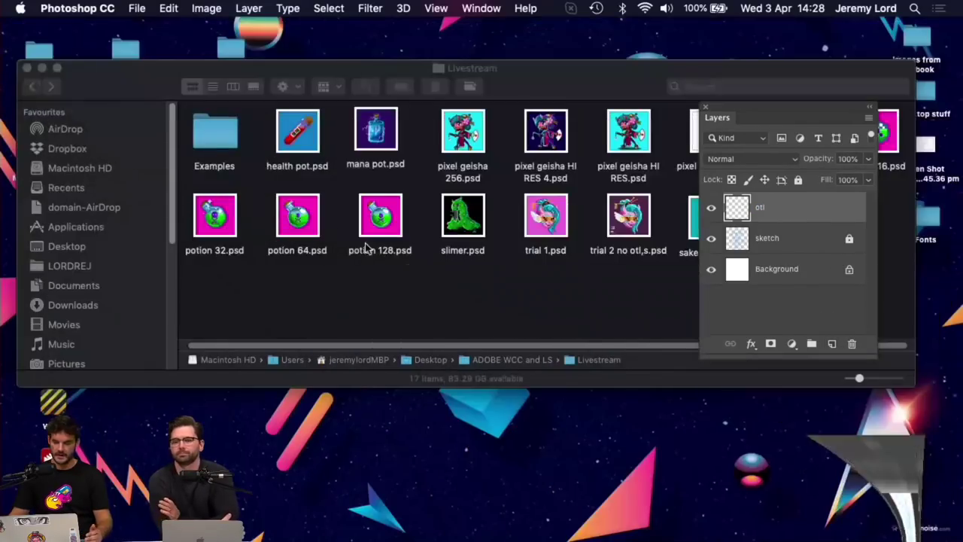
# Open "trial 1.psd" from the Livestream folder and examine the outlined pixel portrait at 500%
pyautogui.click(503, 291)
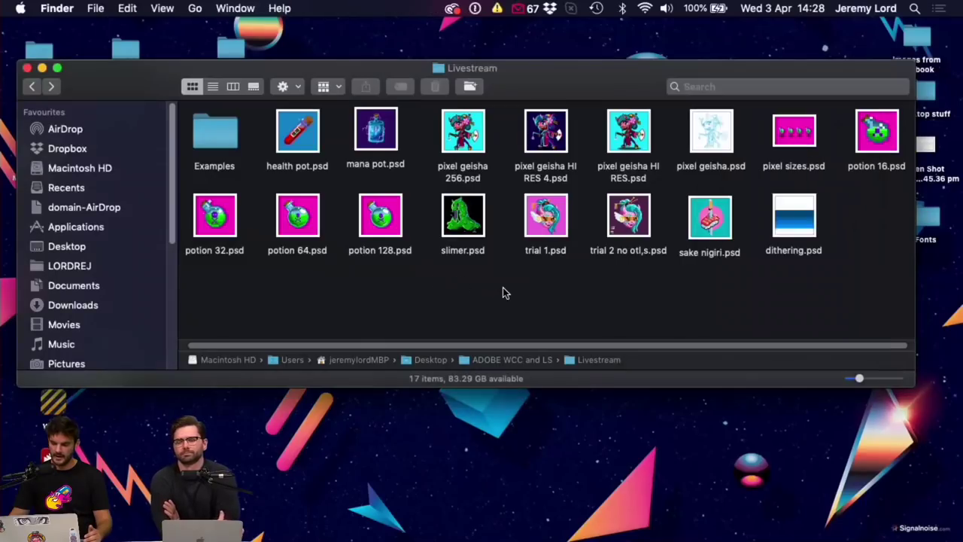
pyautogui.doubleClick(553, 218)
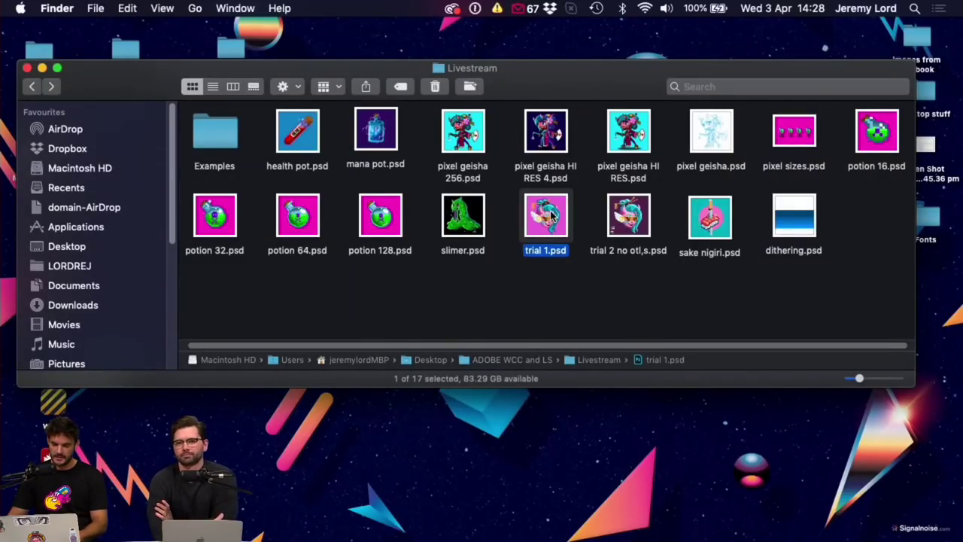
pyautogui.press('super+equal')
pyautogui.press('super+equal')
pyautogui.press('super+equal')
pyautogui.press('super+equal')
pyautogui.press('super+equal')
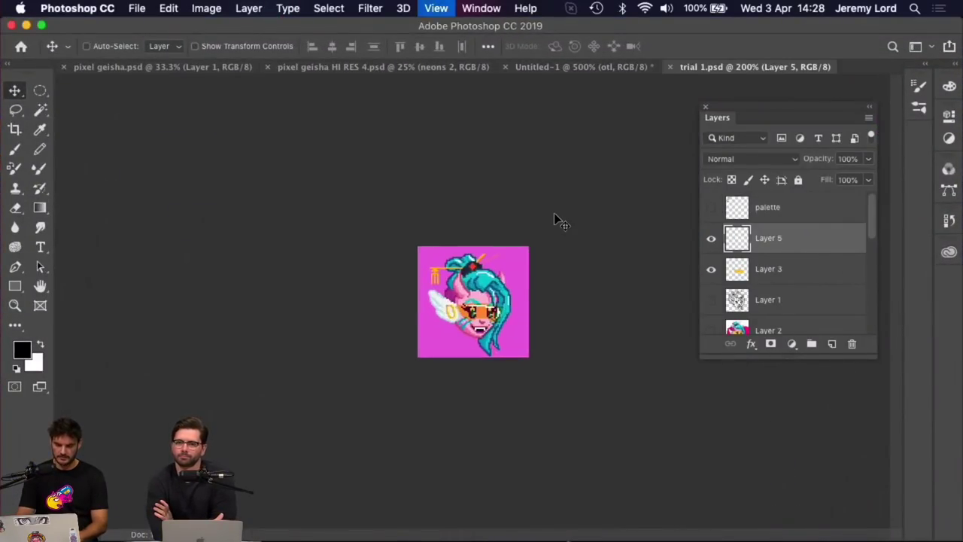
pyautogui.press('super+minus')
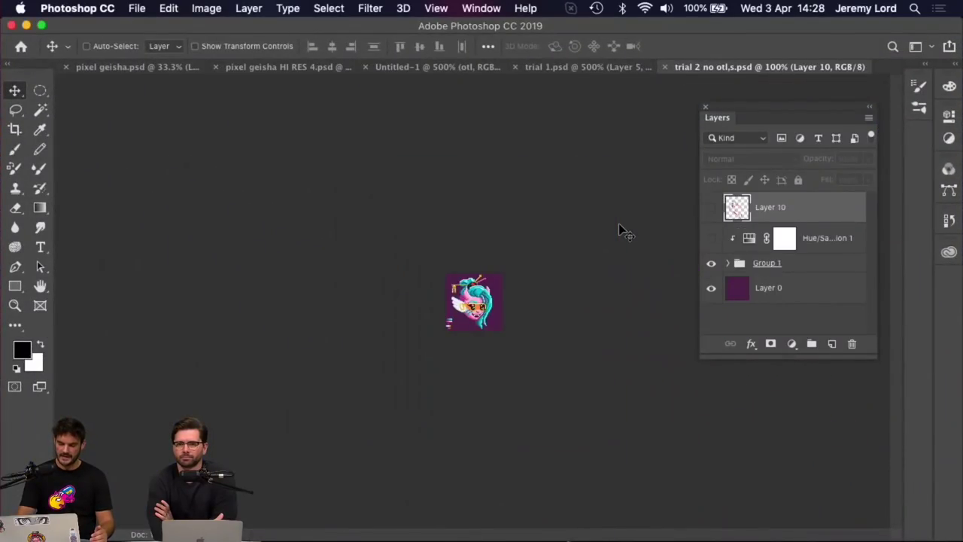
# Open "trial 2 no otl,s.psd", examine its outline-free portrait at 600% and 500%, and close both trial documents
pyautogui.press('super+plus')
pyautogui.press('super+plus')
pyautogui.press('super+plus')
pyautogui.press('super+plus')
pyautogui.press('super+plus')
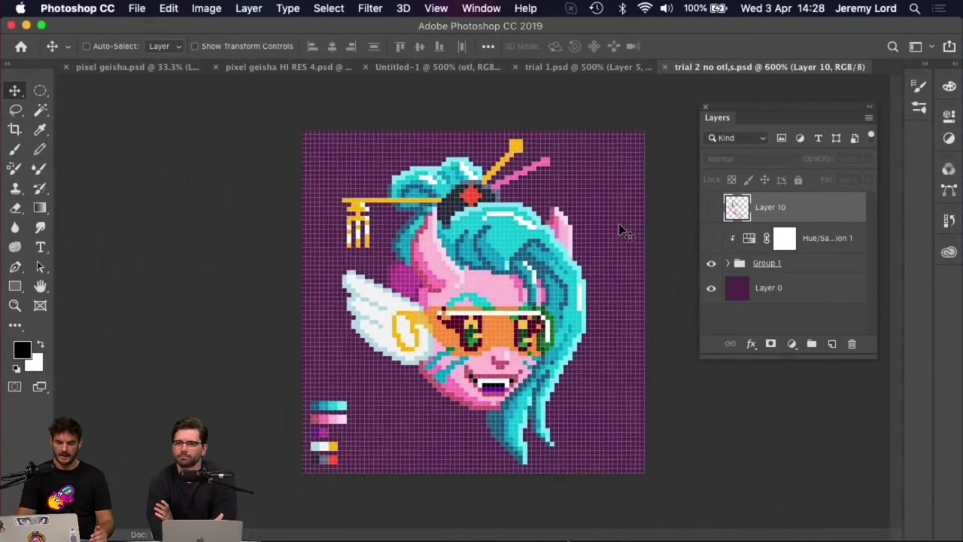
pyautogui.press('super+minus')
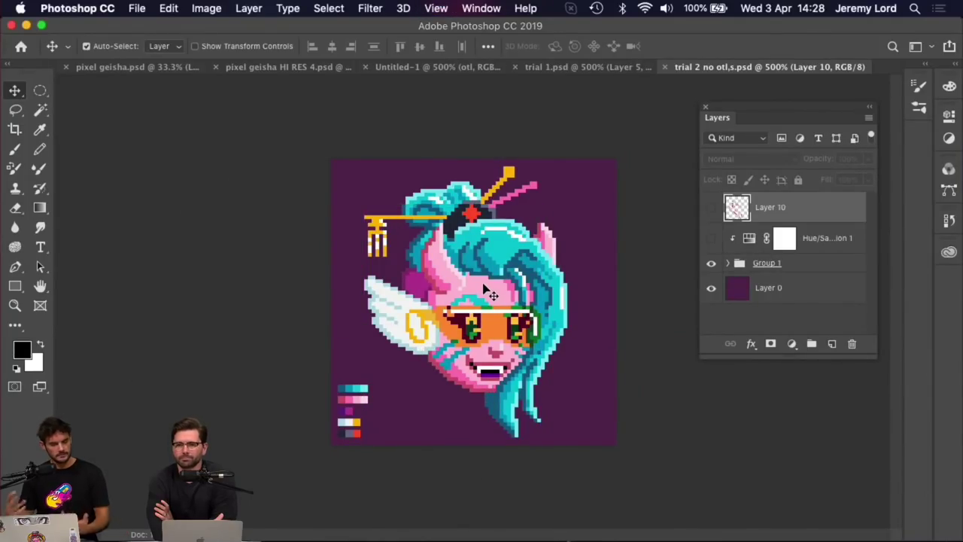
pyautogui.click(664, 68)
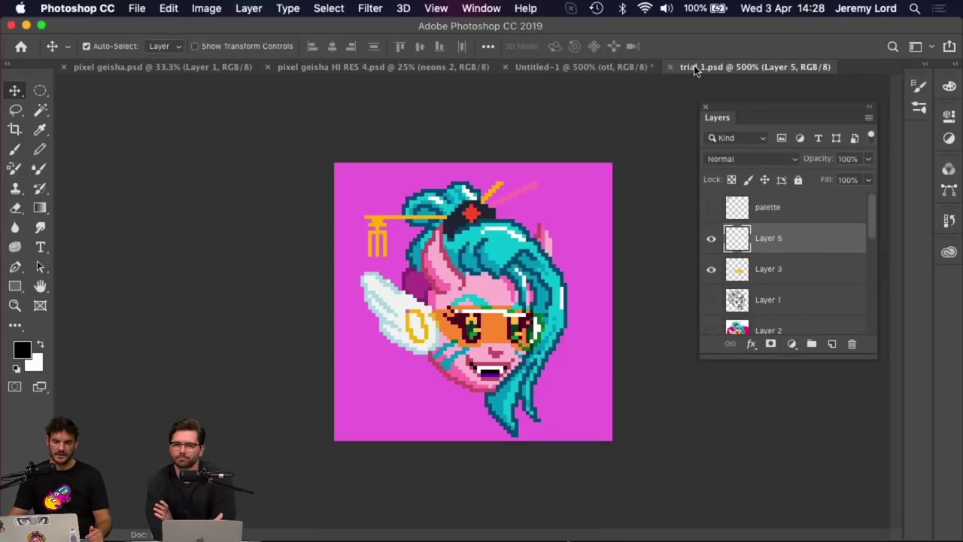
pyautogui.click(670, 67)
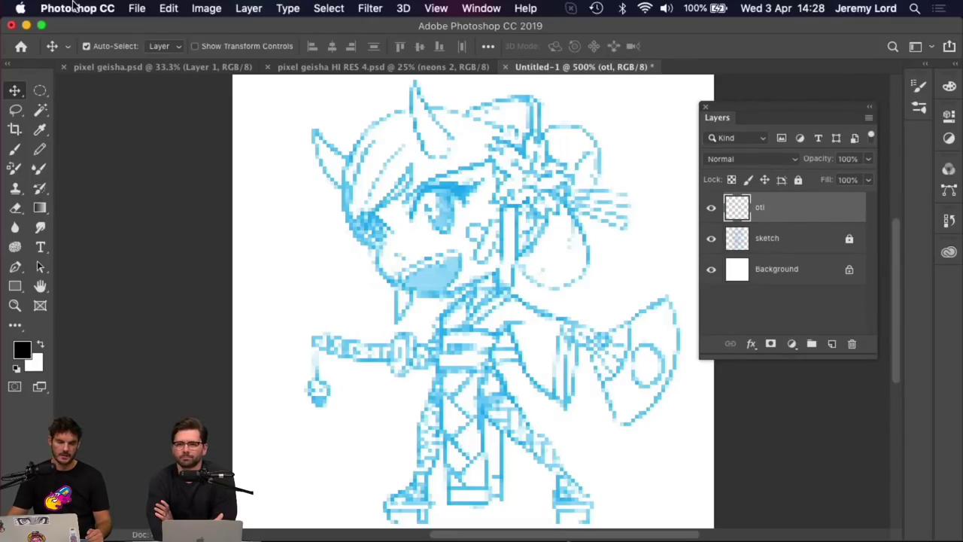
# Open "sake nigiri.psd" from the Livestream folder, examine its mixed outlines at 600% and 500%, and close it
pyautogui.click(26, 25)
pyautogui.doubleClick(700, 217)
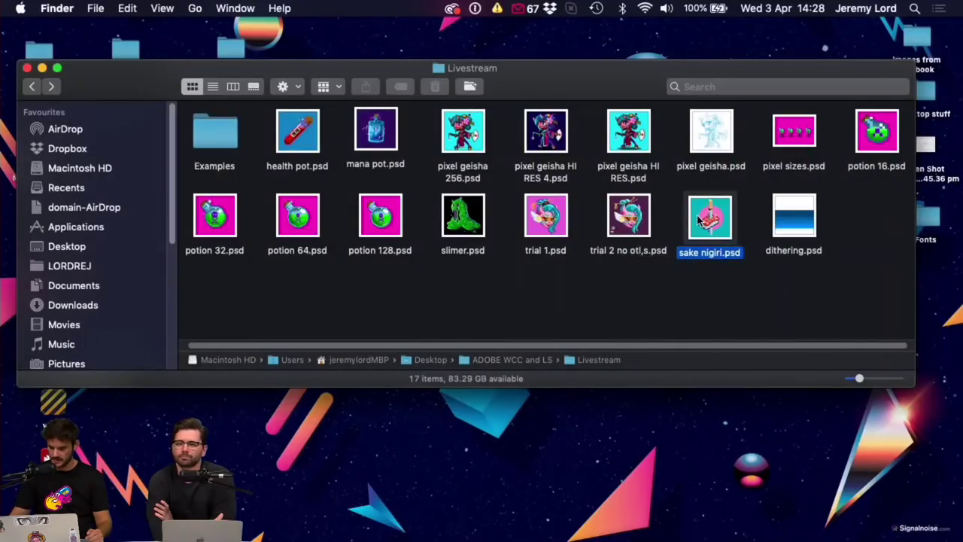
pyautogui.press('super+0')
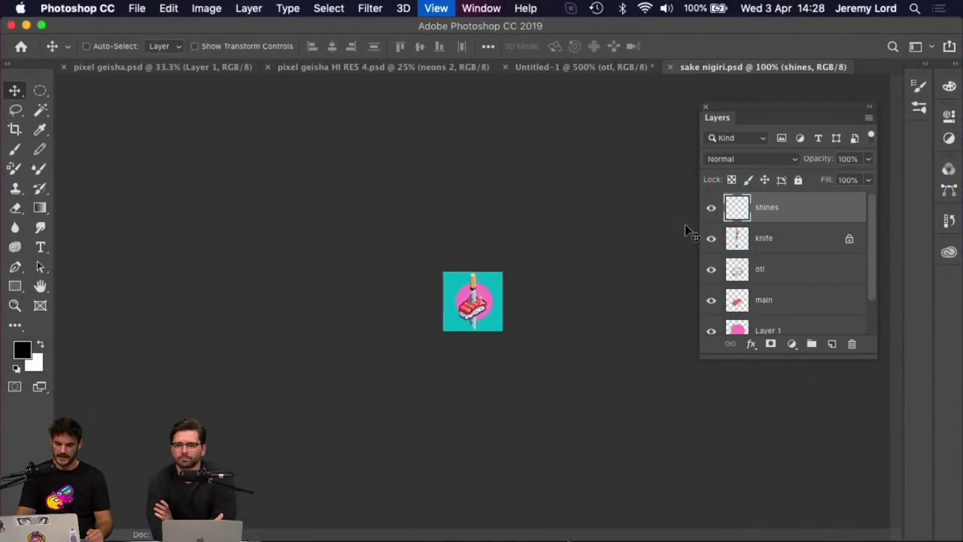
pyautogui.press('super+minus')
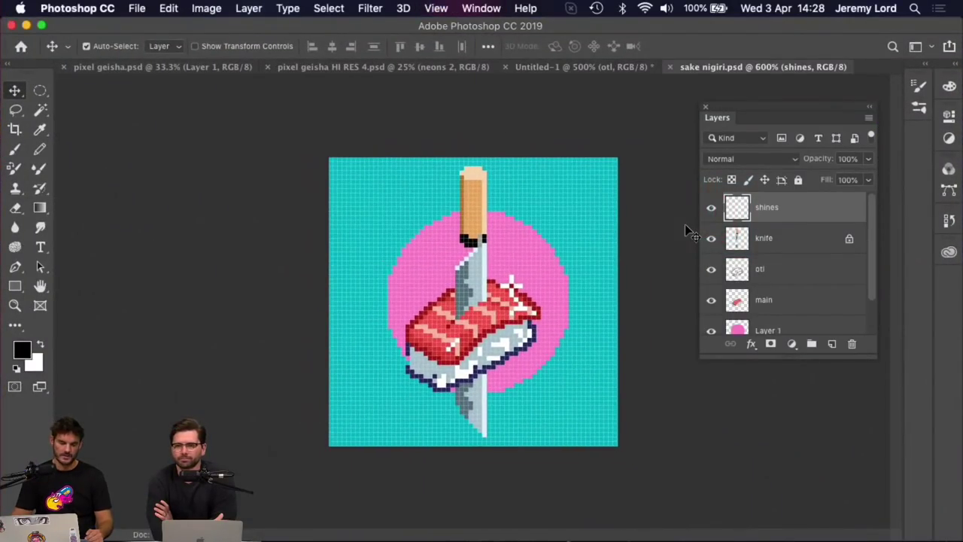
pyautogui.press('super+minus')
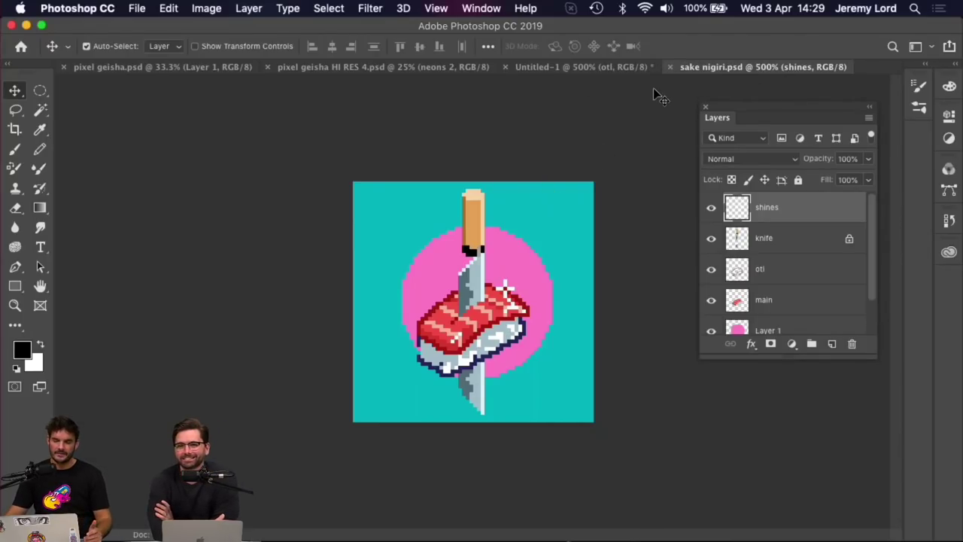
pyautogui.click(672, 67)
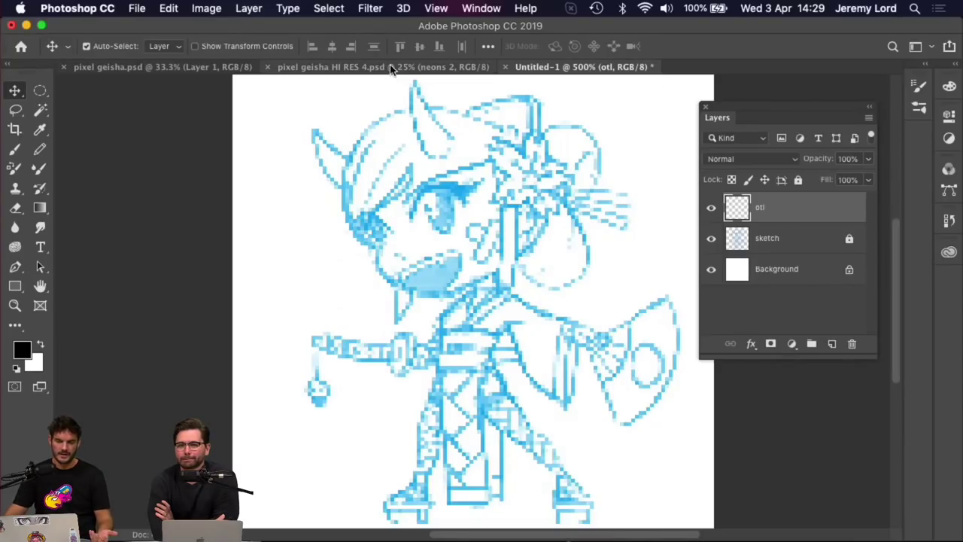
# Examine the finished neon geisha in "pixel geisha HI RES 4.psd" at 33.3% and 25%, and return to the untitled sketch document
pyautogui.click(346, 68)
pyautogui.press('super+plus')
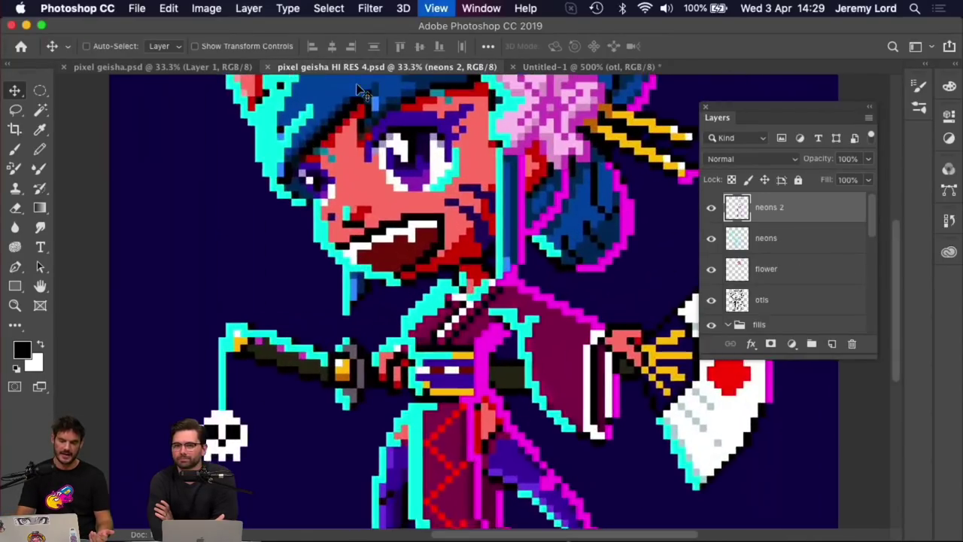
pyautogui.press('super+minus')
pyautogui.press('super+minus')
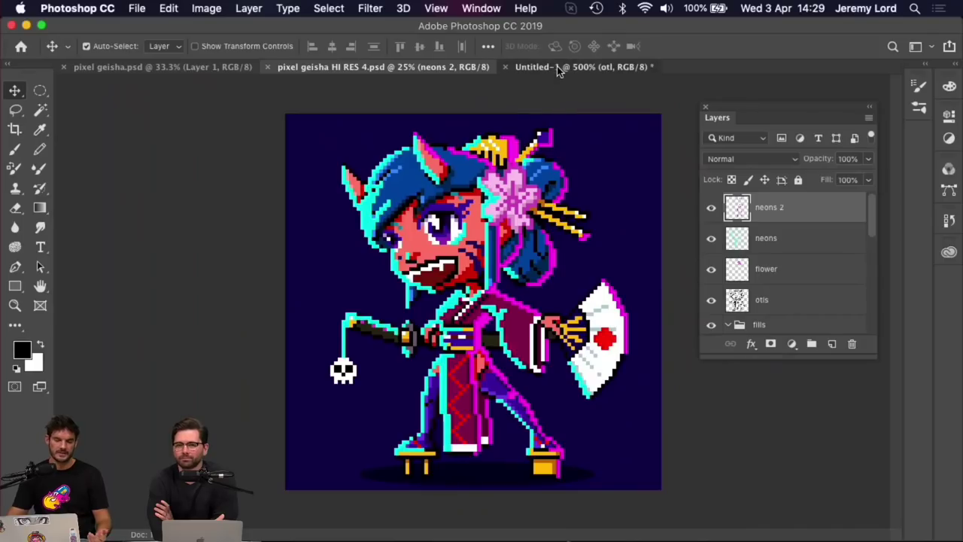
pyautogui.click(557, 68)
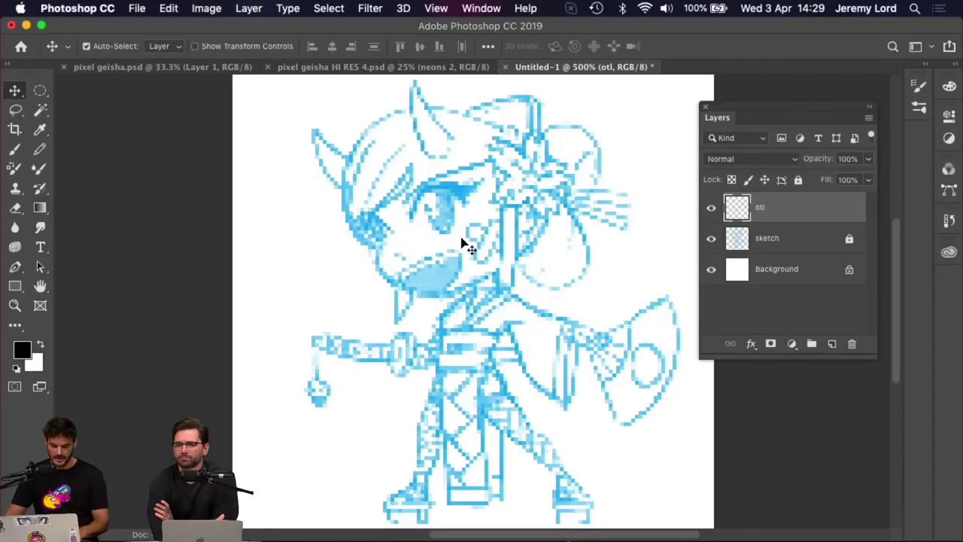
# Enlarge the sketch's face to 3200% and activate the Pencil tool for drawing on the otl layer
pyautogui.press('b')
pyautogui.press('super+plus')
pyautogui.press('super+plus')
pyautogui.press('super+plus')
pyautogui.press('super+plus')
pyautogui.press('super+plus')
pyautogui.press('super+plus')
pyautogui.press('super+plus')
pyautogui.press('super+plus')
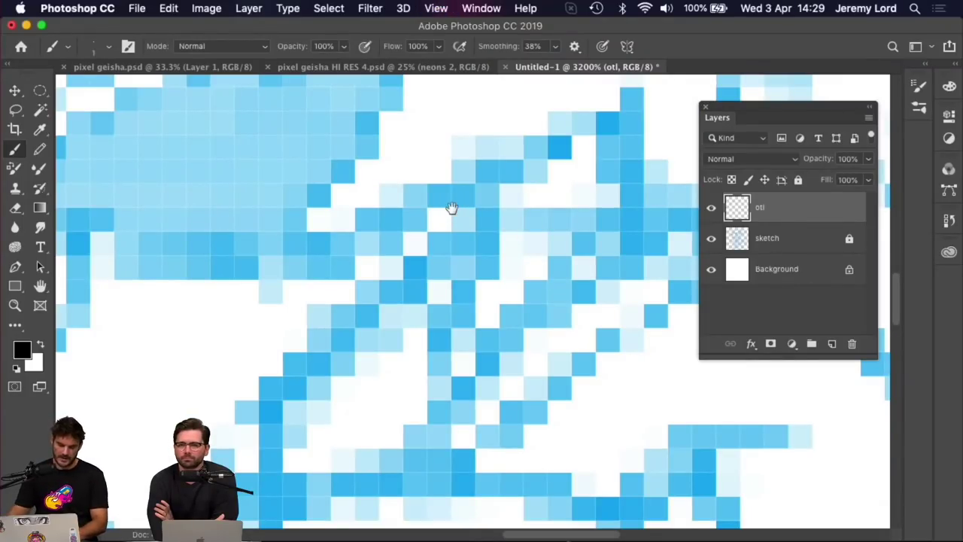
pyautogui.moveTo(451, 207)
pyautogui.mouseDown()
pyautogui.moveTo(333, 258)
pyautogui.moveTo(525, 376)
pyautogui.moveTo(408, 409)
pyautogui.mouseUp()
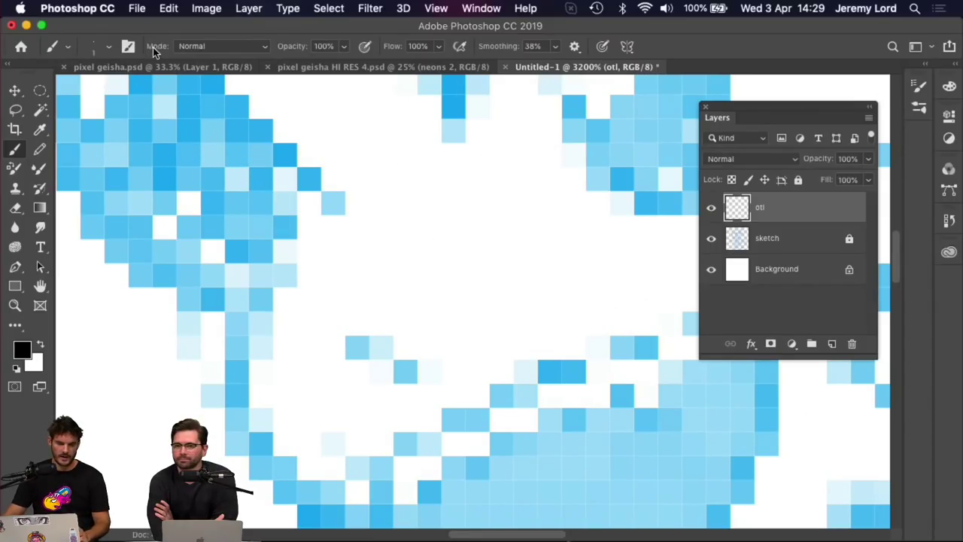
pyautogui.click(108, 48)
pyautogui.click(116, 43)
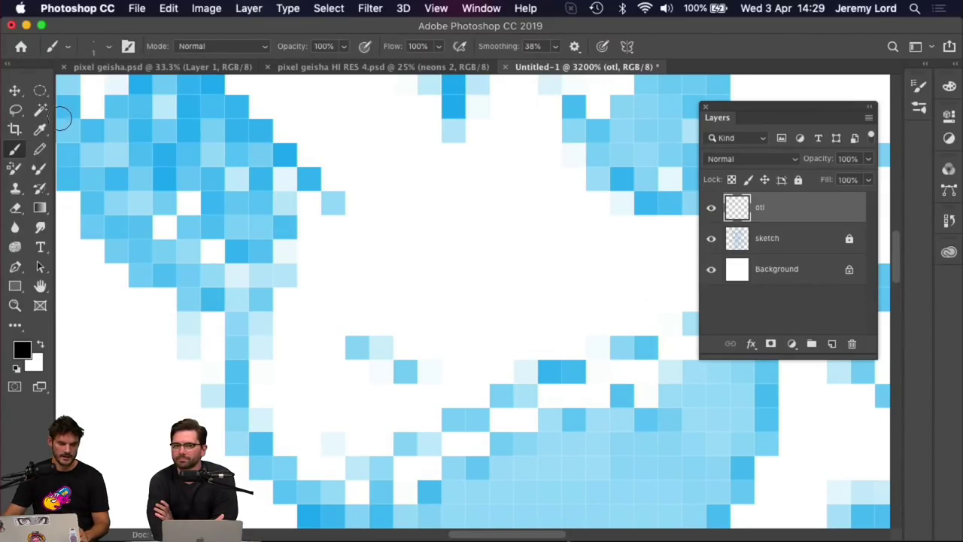
pyautogui.click(40, 148)
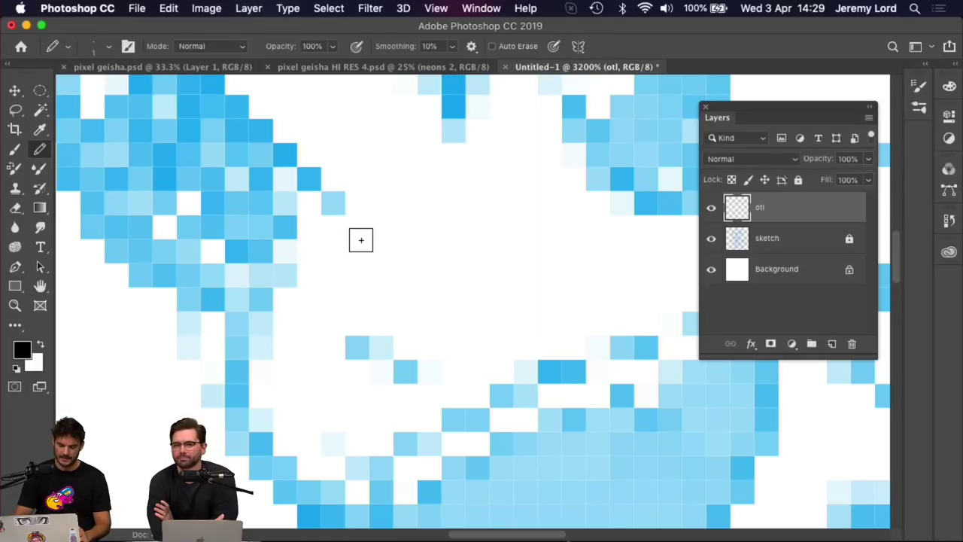
# Show the grid over the canvas and frame the sketch's face and hair at 1600%
pyautogui.press('super+apostrophe')
pyautogui.press('super+minus')
pyautogui.press('super+minus')
pyautogui.press('super+minus')
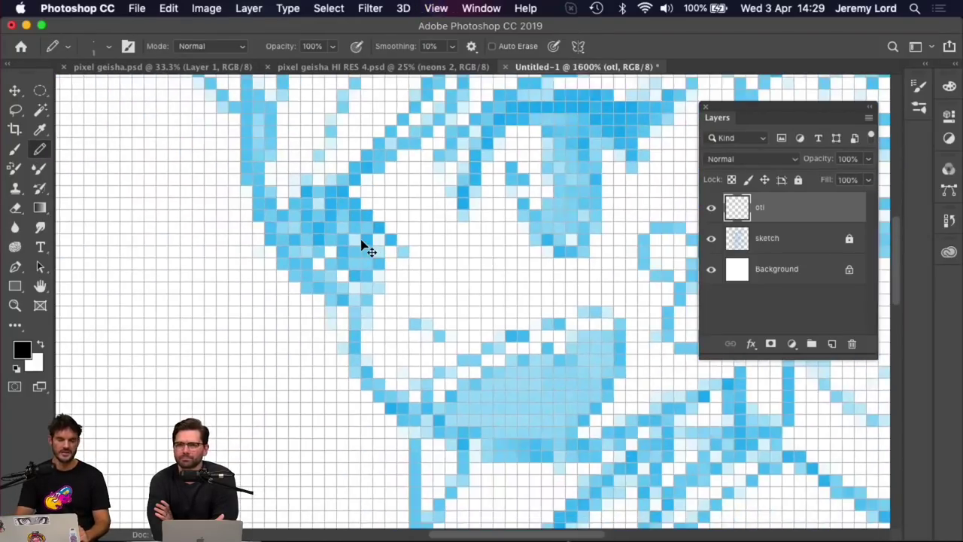
pyautogui.scroll(5, 361, 239)
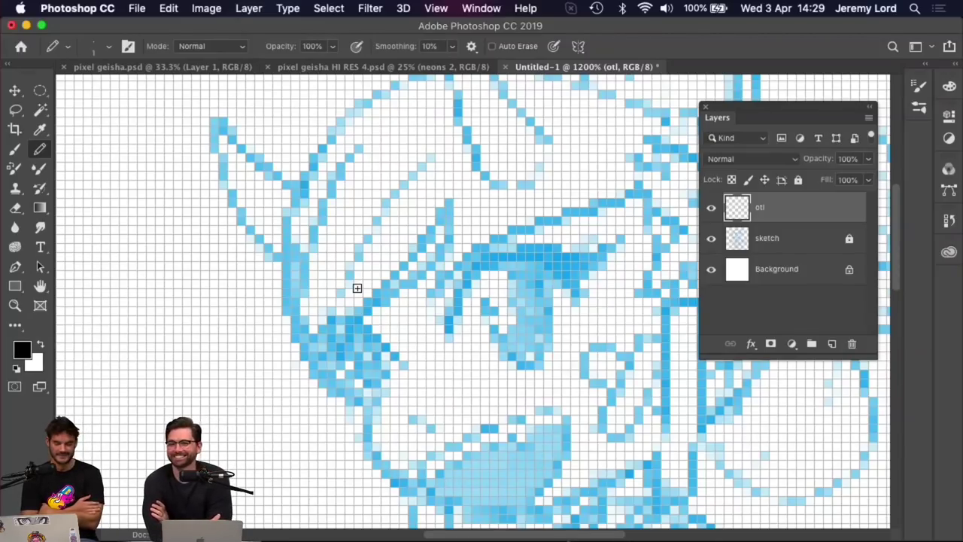
pyautogui.press('super+equal')
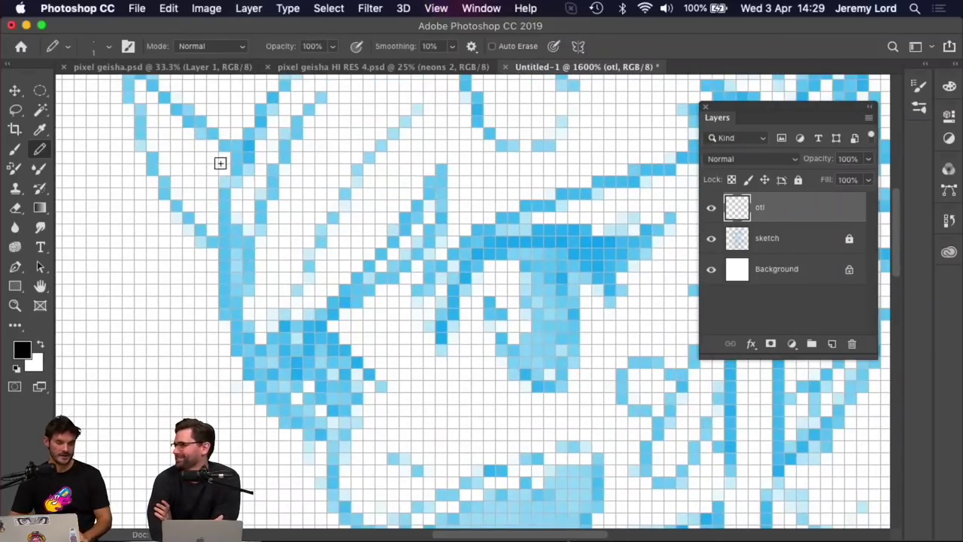
# Paint a black test dab with the Brush tool in the empty area beside the head, inspect its edges at 12800%, and undo it
pyautogui.click(15, 149)
pyautogui.hscroll(-5, 134, 237)
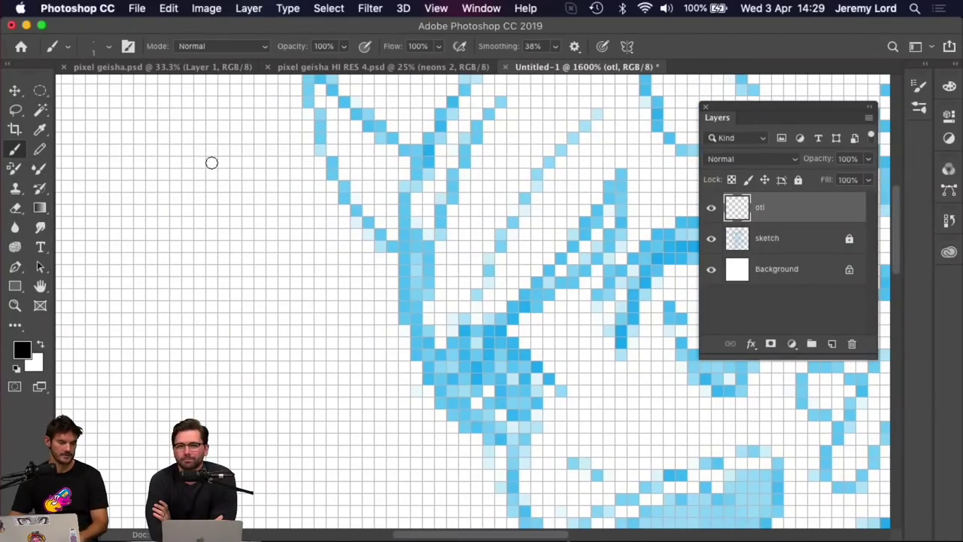
pyautogui.click(212, 185)
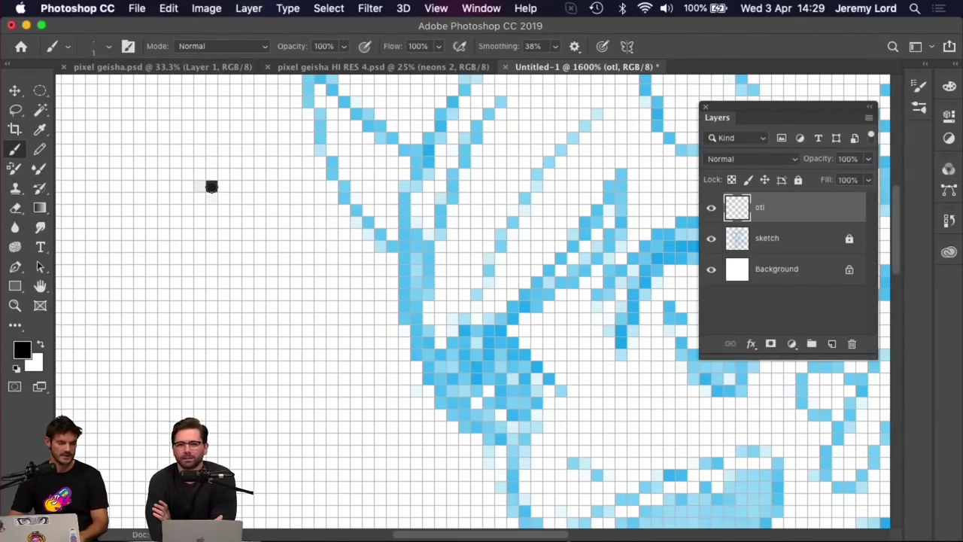
pyautogui.press('super+equal')
pyautogui.press('super+equal')
pyautogui.press('super+equal')
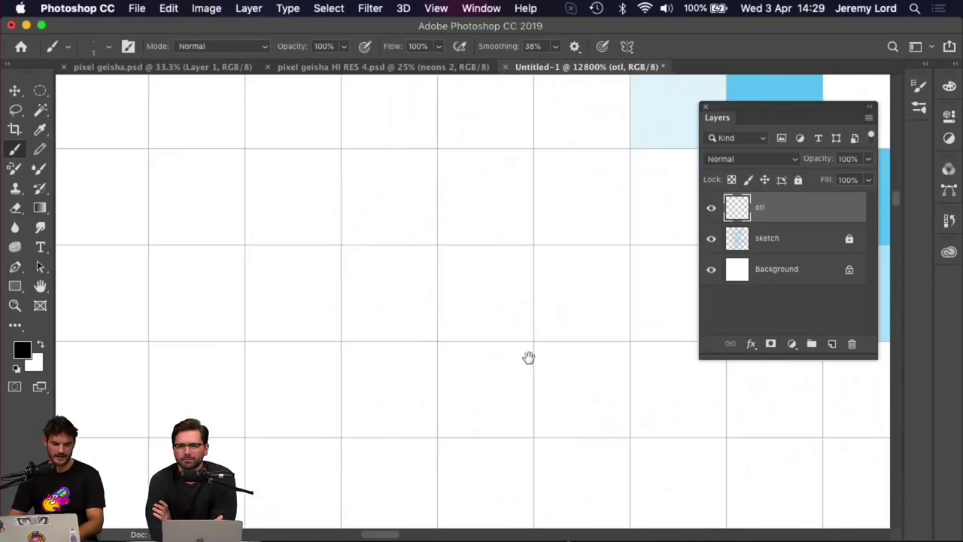
pyautogui.moveTo(528, 357)
pyautogui.mouseDown()
pyautogui.moveTo(398, 263)
pyautogui.moveTo(483, 369)
pyautogui.moveTo(658, 313)
pyautogui.moveTo(541, 315)
pyautogui.moveTo(614, 334)
pyautogui.mouseUp()
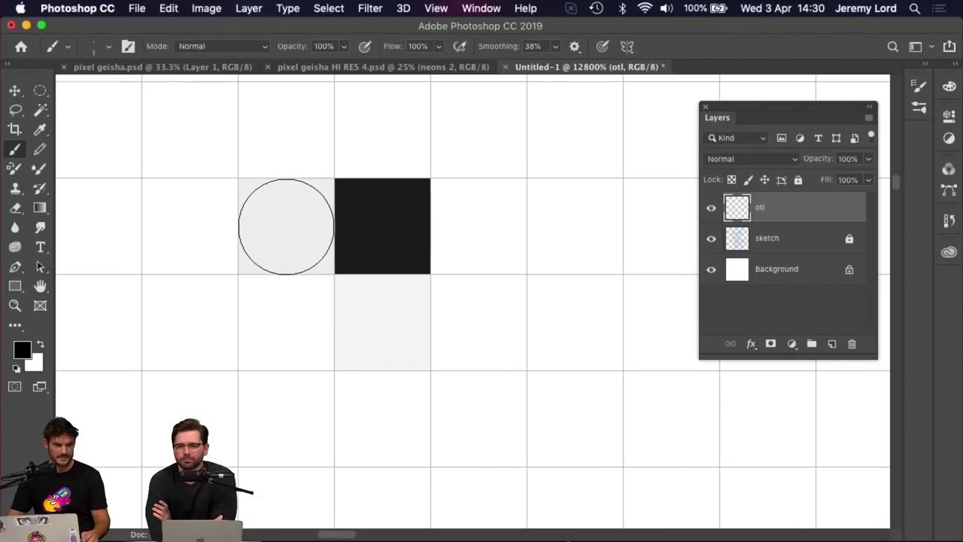
pyautogui.press('super+z')
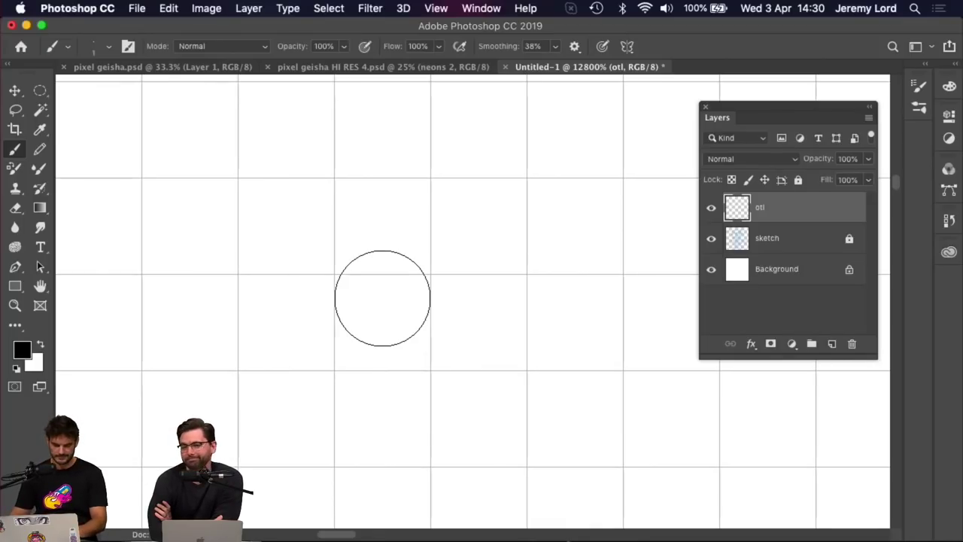
# Switch back to the Pencil tool and frame the smaller horn and the empty canvas beside it at 1600%
pyautogui.click(40, 149)
pyautogui.press('super+minus')
pyautogui.press('super+minus')
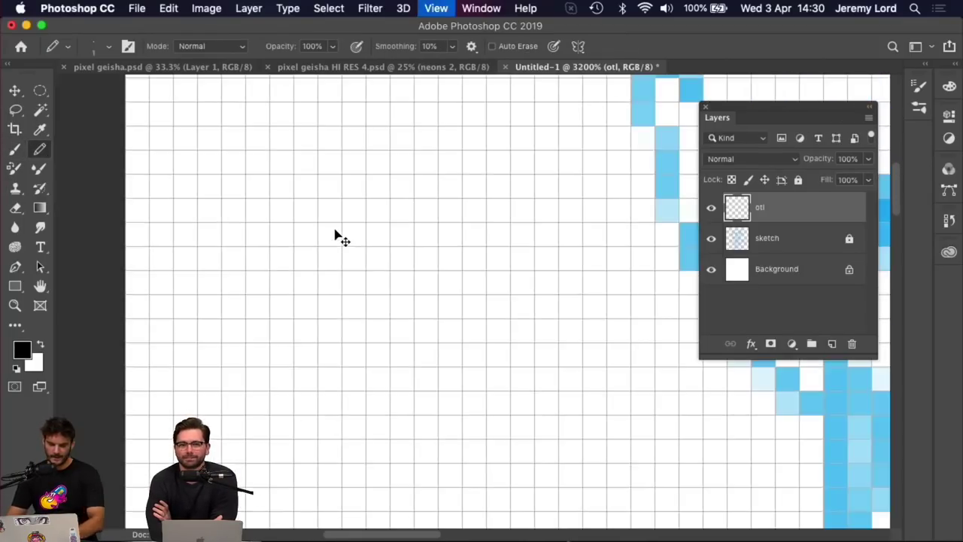
pyautogui.moveTo(336, 236); pyautogui.dragTo(430, 324)
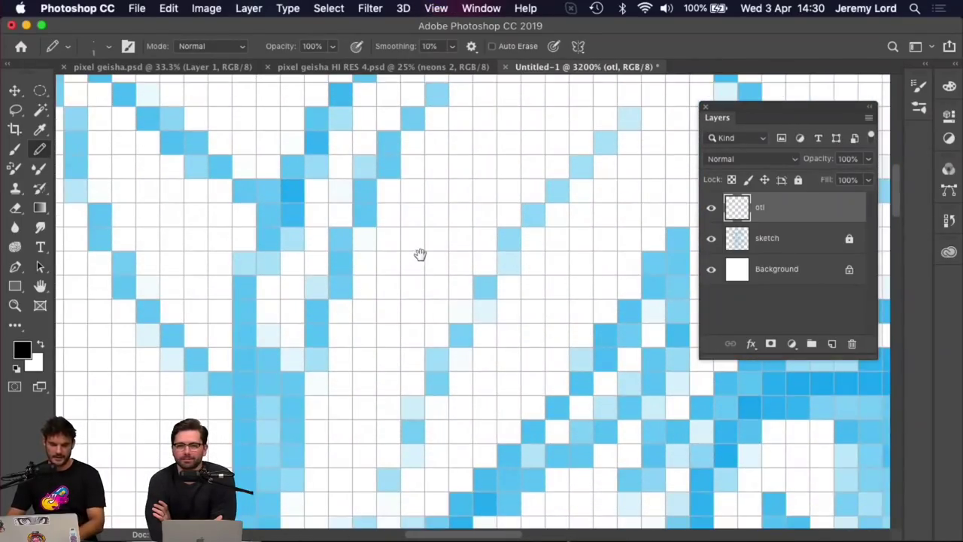
pyautogui.moveTo(420, 254); pyautogui.dragTo(351, 239)
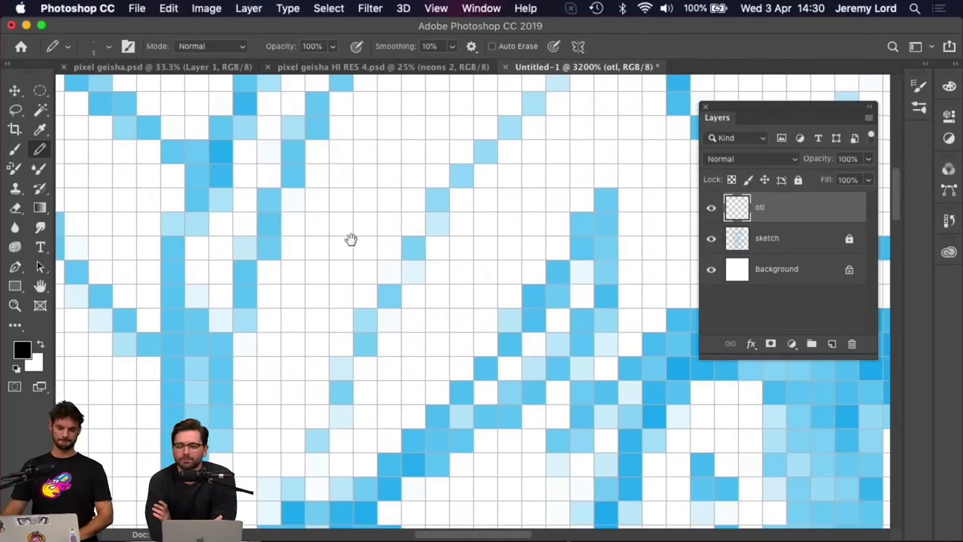
pyautogui.press('super+minus')
pyautogui.press('super+minus')
pyautogui.press('super+minus')
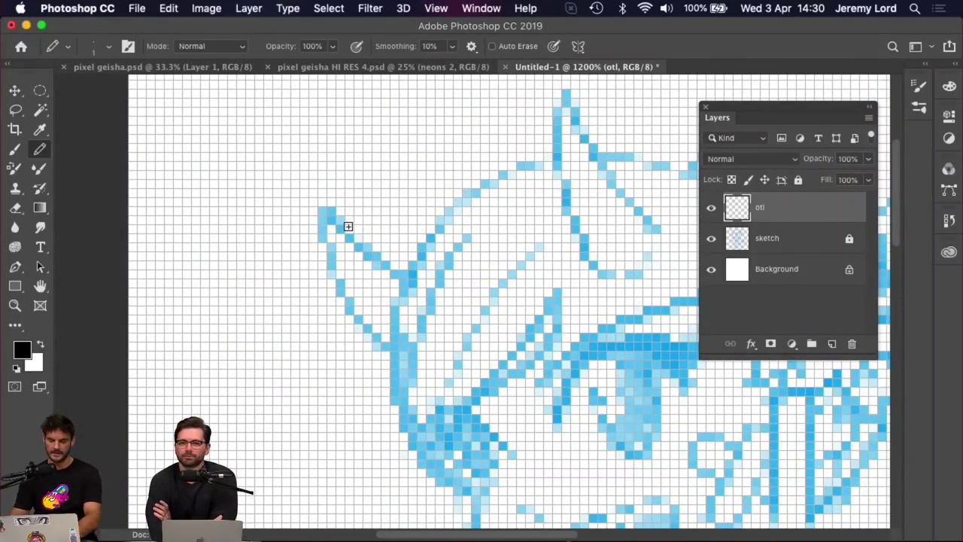
pyautogui.press('super+equal')
pyautogui.moveTo(225, 125); pyautogui.dragTo(399, 256)
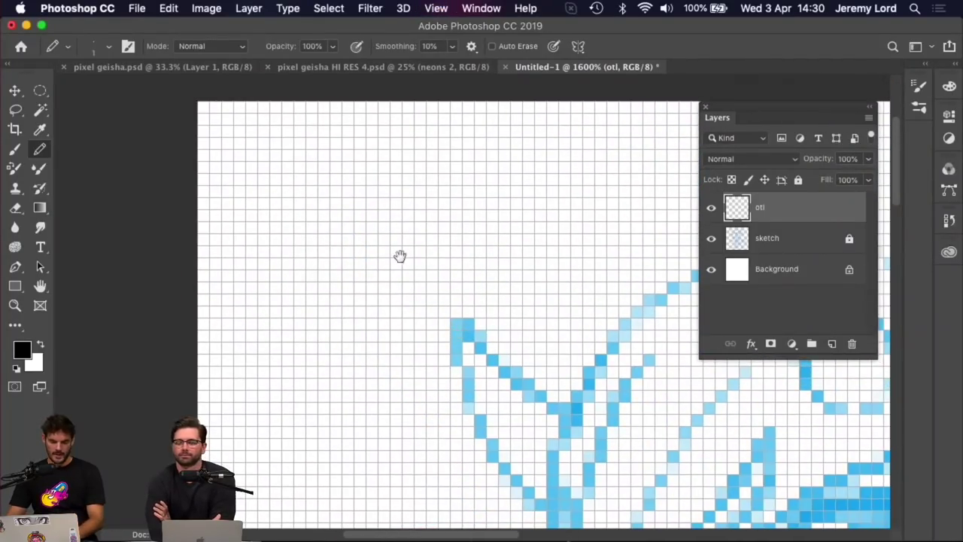
# Fill a circular Elliptical Marquee selection about 22 pixels wide with black beside the smaller horn, deselect it, and inspect its stepped edge
pyautogui.press('m')
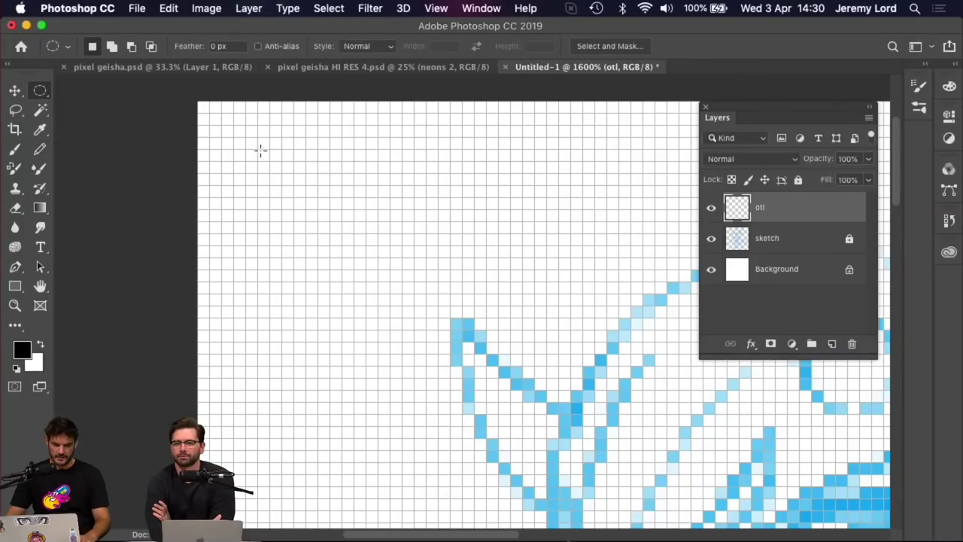
pyautogui.moveTo(260, 150); pyautogui.dragTo(531, 412)
pyautogui.hotkey('alt', 'BackSpace')
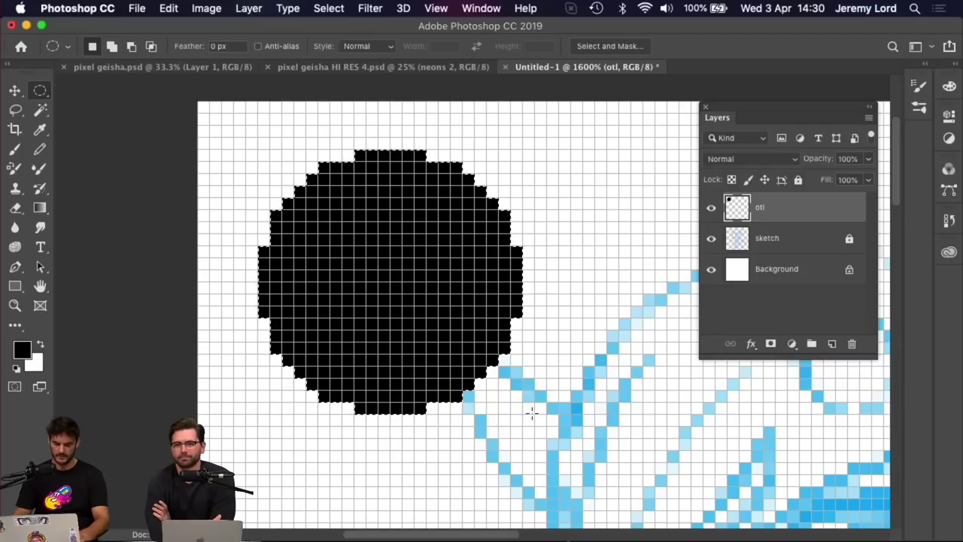
pyautogui.press('super+d')
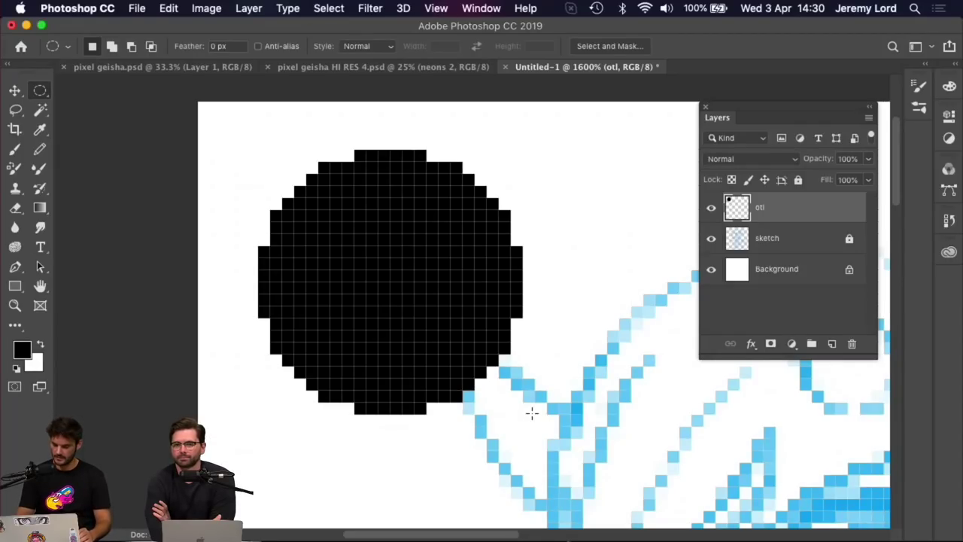
pyautogui.press('super+equal')
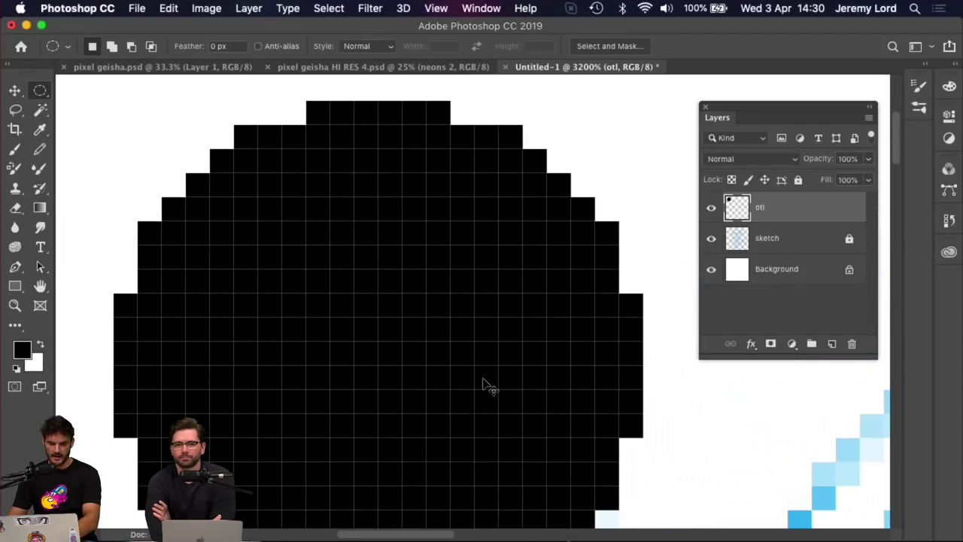
pyautogui.press('super+minus')
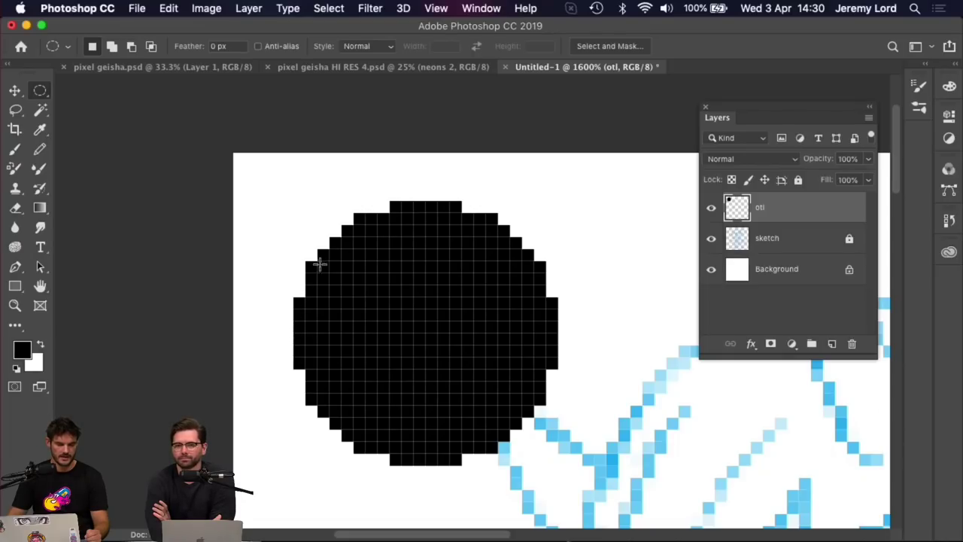
# Erase three single pixels along the black circle's upper-left edge with the Eraser
pyautogui.press('e')
pyautogui.click(395, 207)
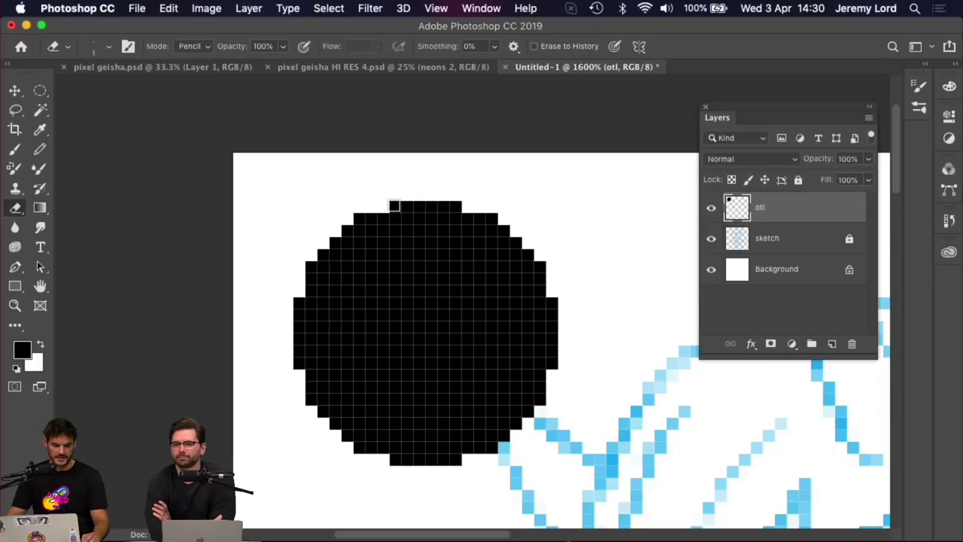
pyautogui.click(351, 230)
pyautogui.click(359, 218)
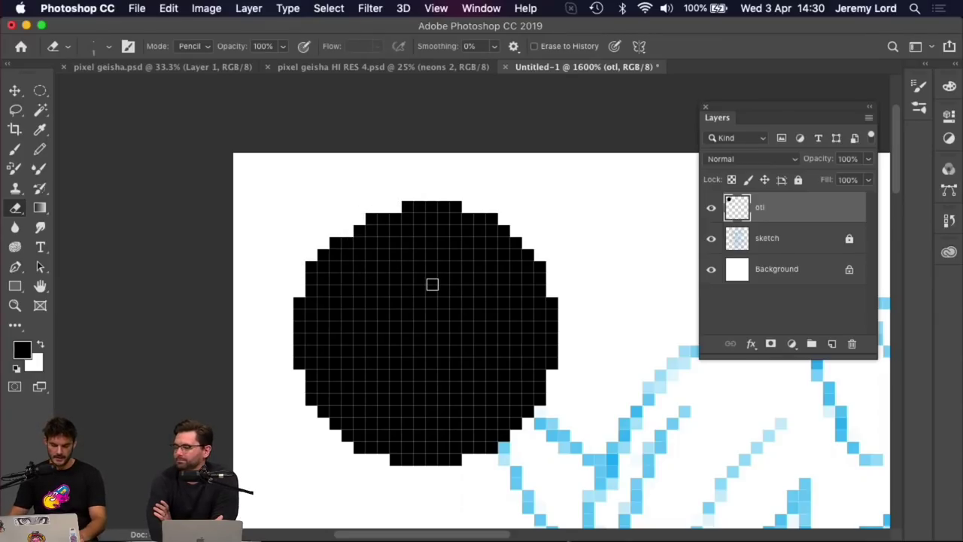
# Clear the black test circle from the otl layer and deselect
pyautogui.press('super+a')
pyautogui.press('BackSpace')
pyautogui.press('super+d')
# Draw a long freehand diagonal line with the Pencil tool in the empty area above the smaller horn
pyautogui.press('b')
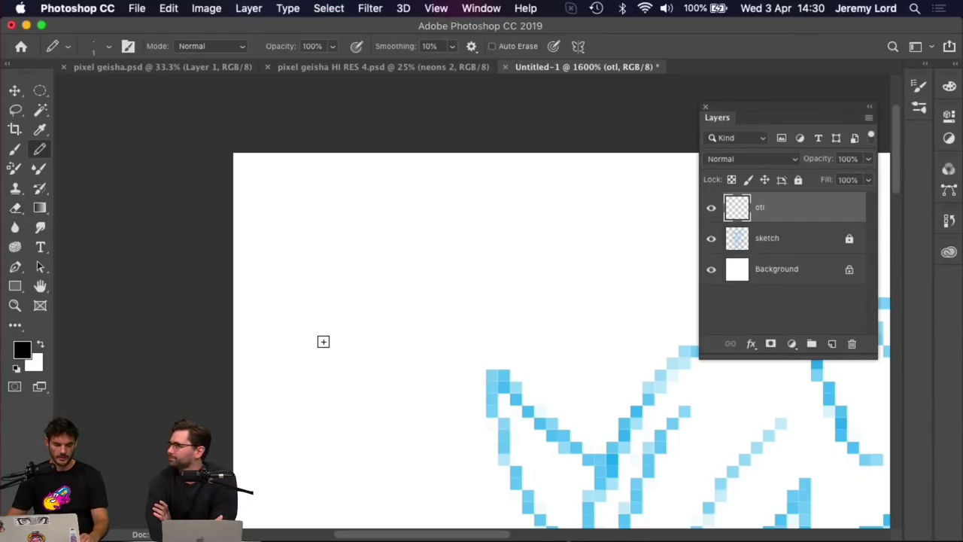
pyautogui.click(324, 340)
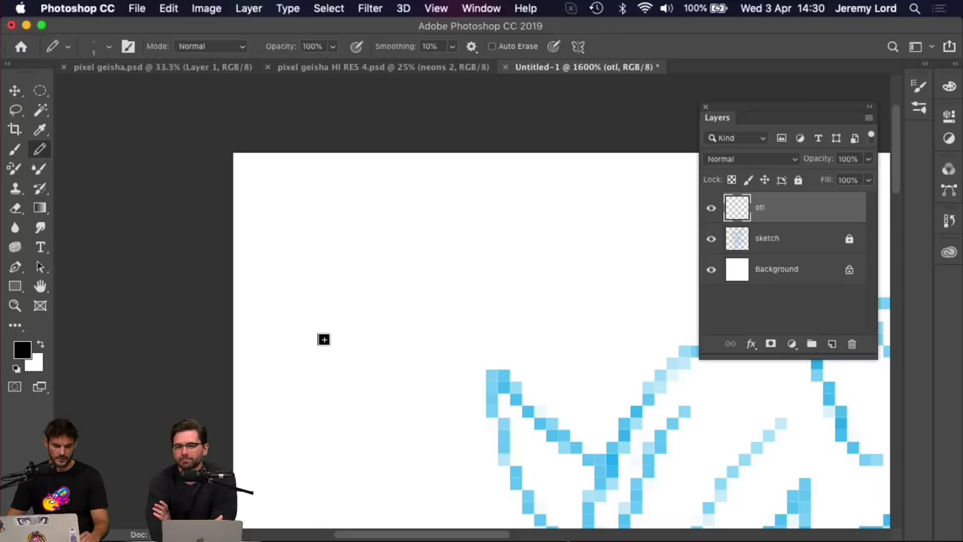
pyautogui.moveTo(323, 339); pyautogui.dragTo(563, 181)
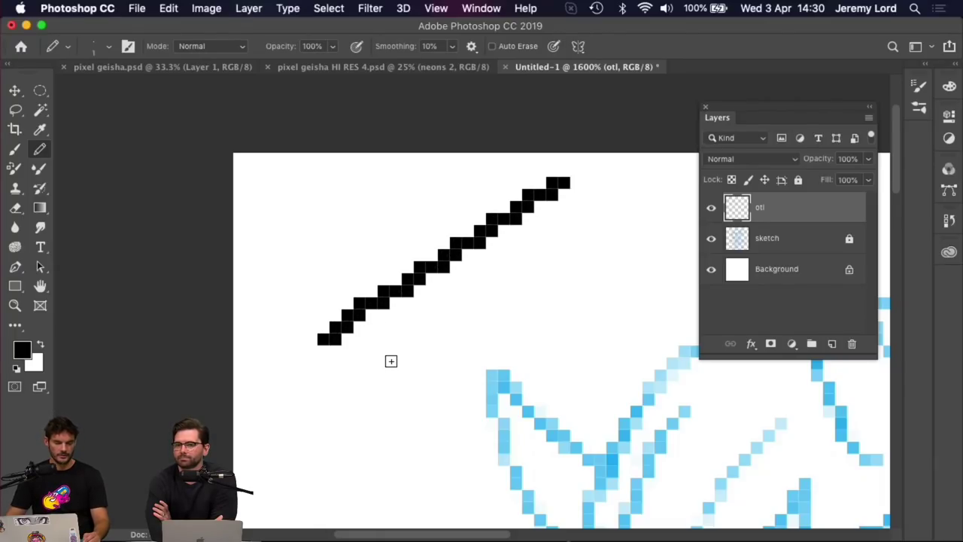
# Draw a shorter diagonal Pencil line below the first, redo its uneven stroke, remove the stray end pixel, and extend its upper end
pyautogui.moveTo(385, 375)
pyautogui.mouseDown()
pyautogui.moveTo(419, 340)
pyautogui.moveTo(434, 339)
pyautogui.moveTo(434, 326)
pyautogui.moveTo(456, 313)
pyautogui.mouseUp()
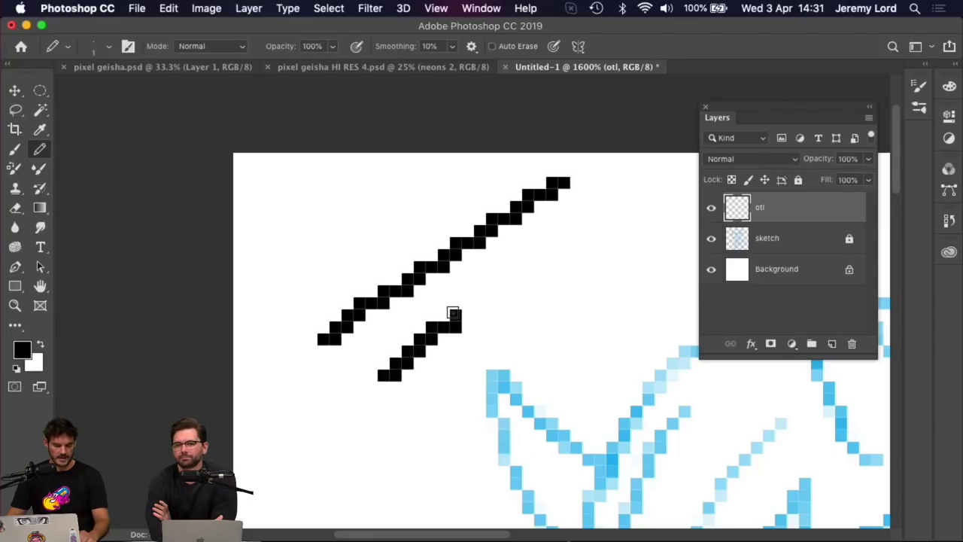
pyautogui.press('super+z')
pyautogui.moveTo(381, 377); pyautogui.dragTo(466, 305)
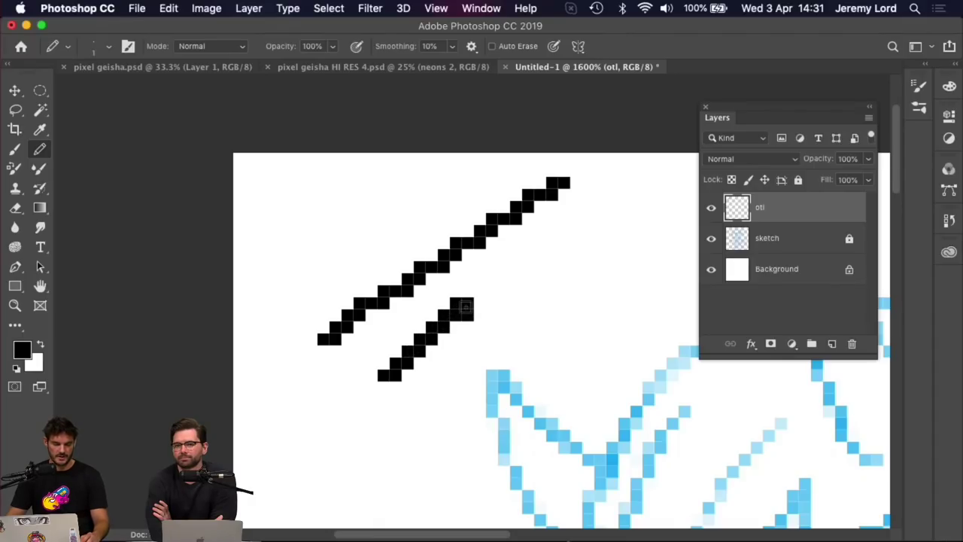
pyautogui.press('e')
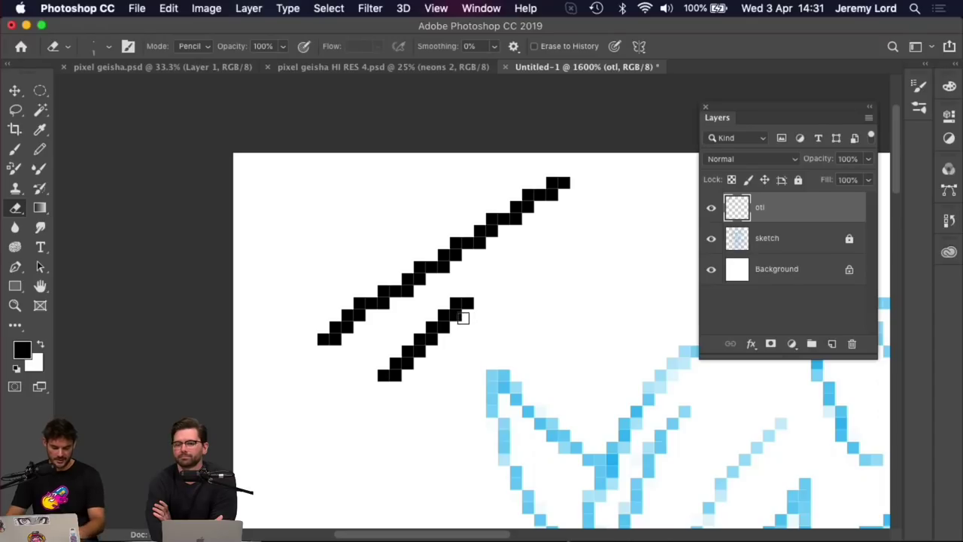
pyautogui.press('b')
pyautogui.scroll(3, 463, 318)
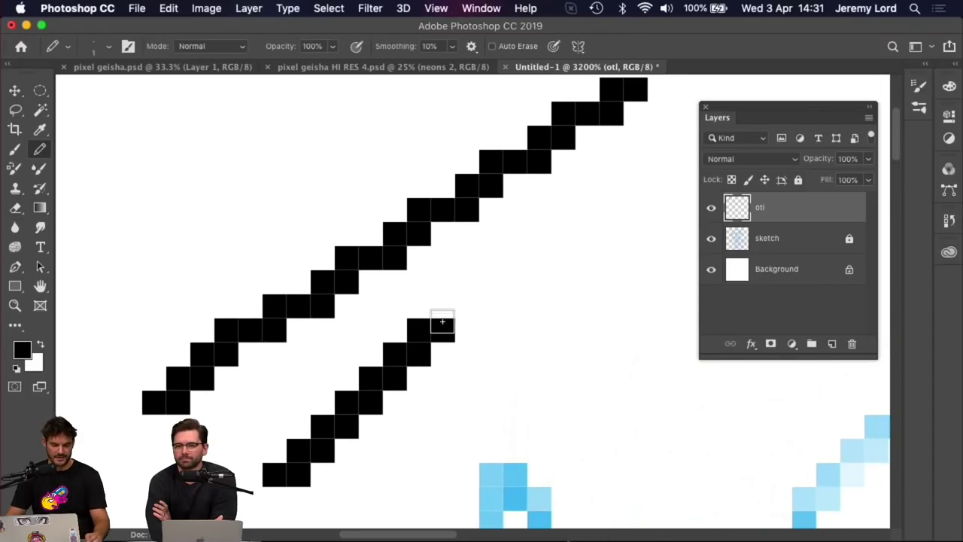
pyautogui.moveTo(442, 322)
pyautogui.mouseDown()
pyautogui.moveTo(441, 305)
pyautogui.moveTo(469, 303)
pyautogui.moveTo(472, 285)
pyautogui.mouseUp()
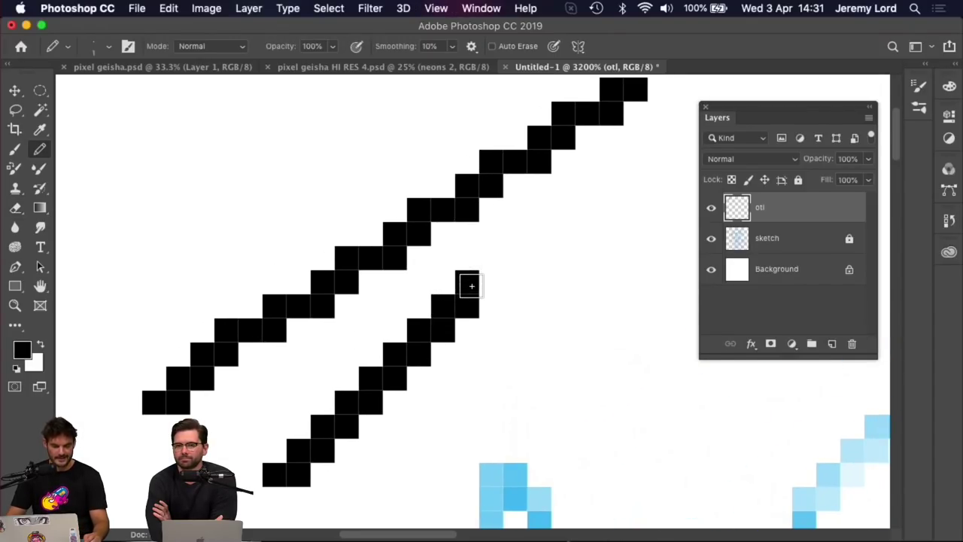
# Show the grid, place two single test pixels at 12800% to check how they align with its cells, and undo them
pyautogui.press('super+apostrophe')
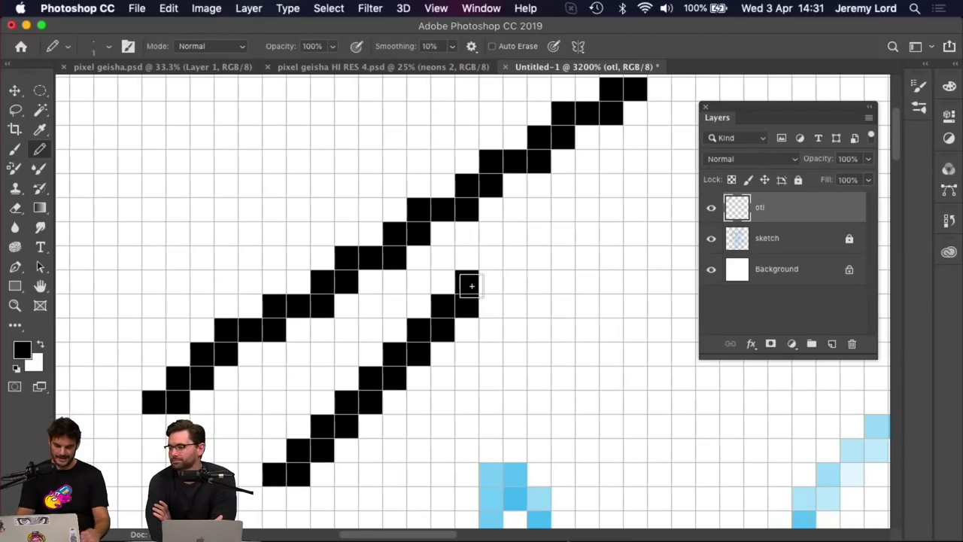
pyautogui.press('super+equal')
pyautogui.press('super+equal')
pyautogui.moveTo(485, 305); pyautogui.dragTo(308, 293)
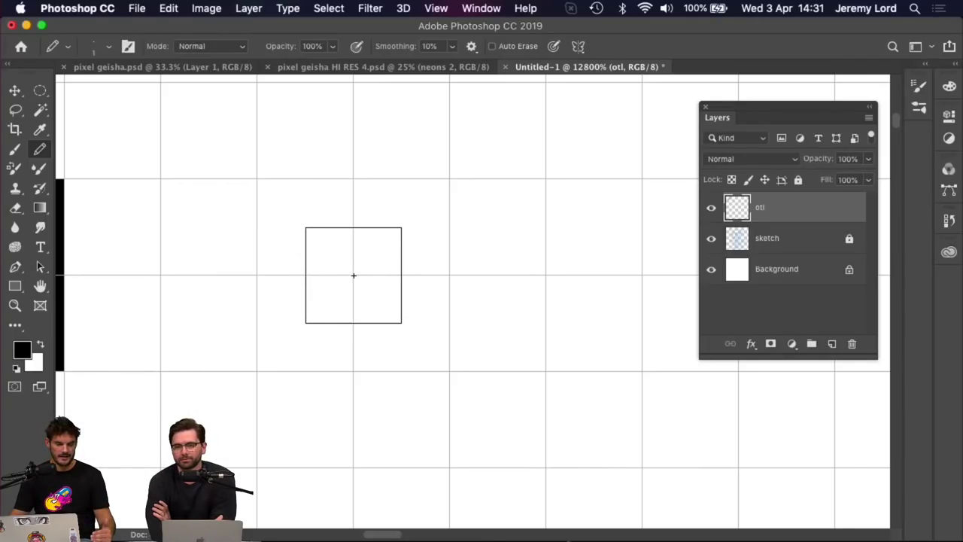
pyautogui.click(354, 273)
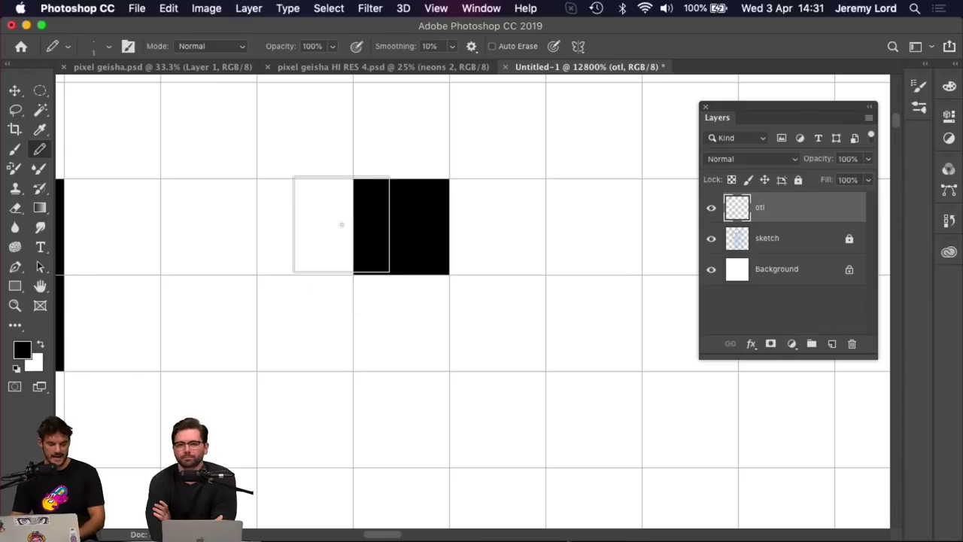
pyautogui.click(185, 172)
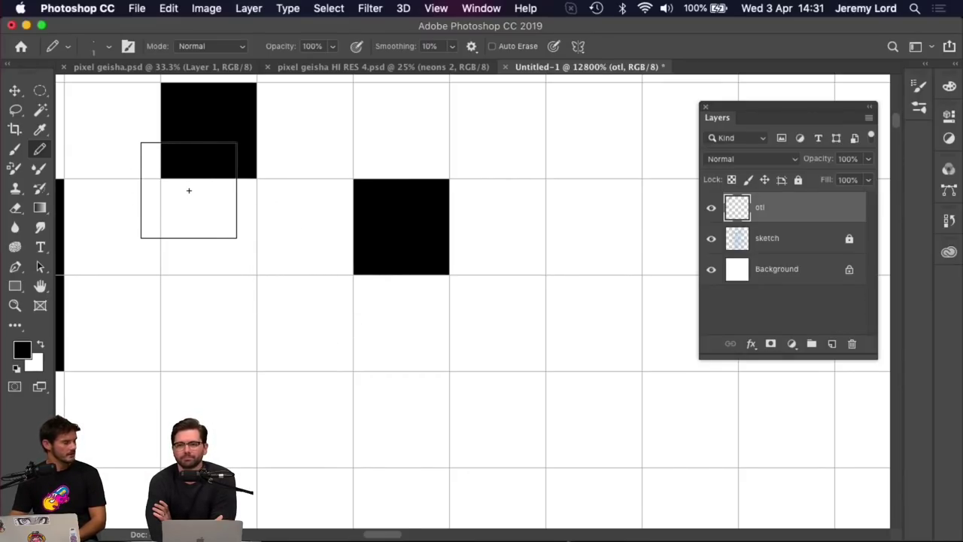
pyautogui.press('super+z')
pyautogui.press('super+z')
# Extend the upper end of the shorter diagonal line with the Pencil tool at 1600%
pyautogui.press('super+minus')
pyautogui.press('super+minus')
pyautogui.press('super+minus')
pyautogui.press('super+minus')
pyautogui.press('super+minus')
pyautogui.press('super+minus')
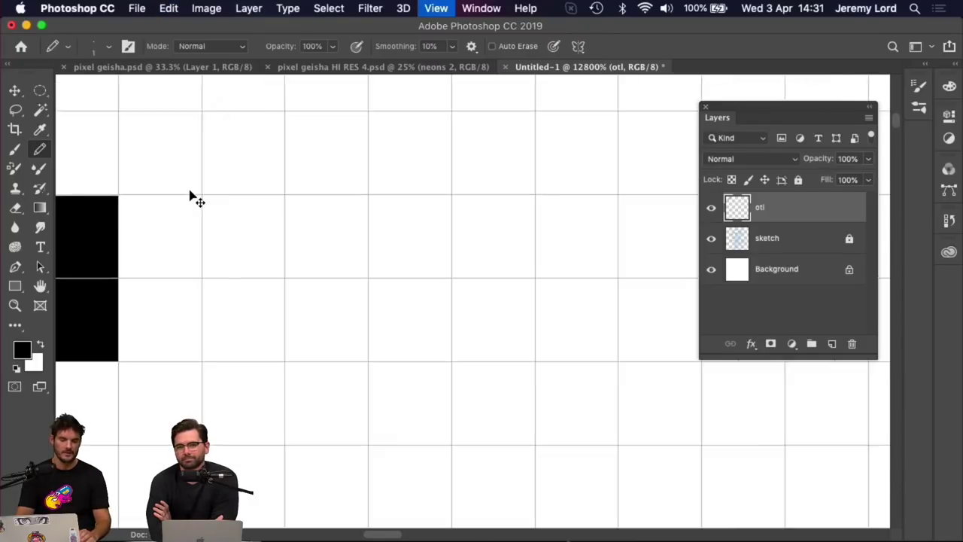
pyautogui.press('super+plus')
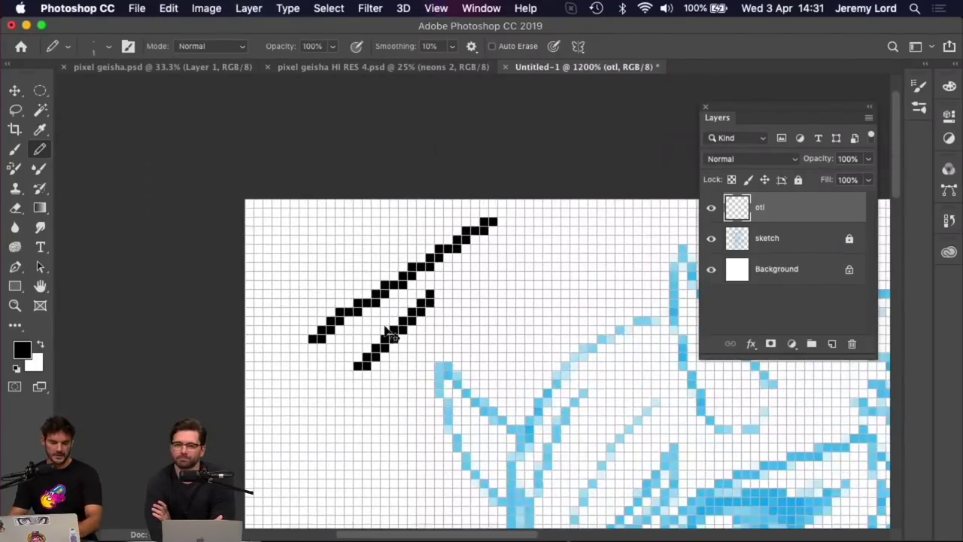
pyautogui.press('super+plus')
pyautogui.moveTo(424, 287); pyautogui.dragTo(476, 243)
# Draw a third, shallower diagonal Pencil line beside the other two, and delete all the test lines from the otl layer
pyautogui.hscroll(4, 425, 340)
pyautogui.scroll(-1, 425, 340)
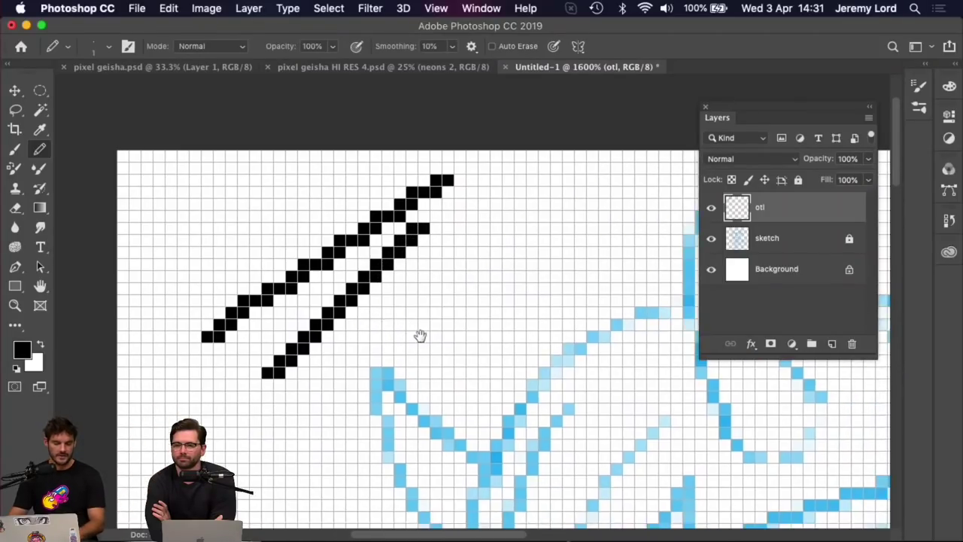
pyautogui.moveTo(392, 322)
pyautogui.mouseDown()
pyautogui.moveTo(435, 315)
pyautogui.moveTo(440, 301)
pyautogui.moveTo(488, 290)
pyautogui.moveTo(502, 267)
pyautogui.moveTo(548, 251)
pyautogui.mouseUp()
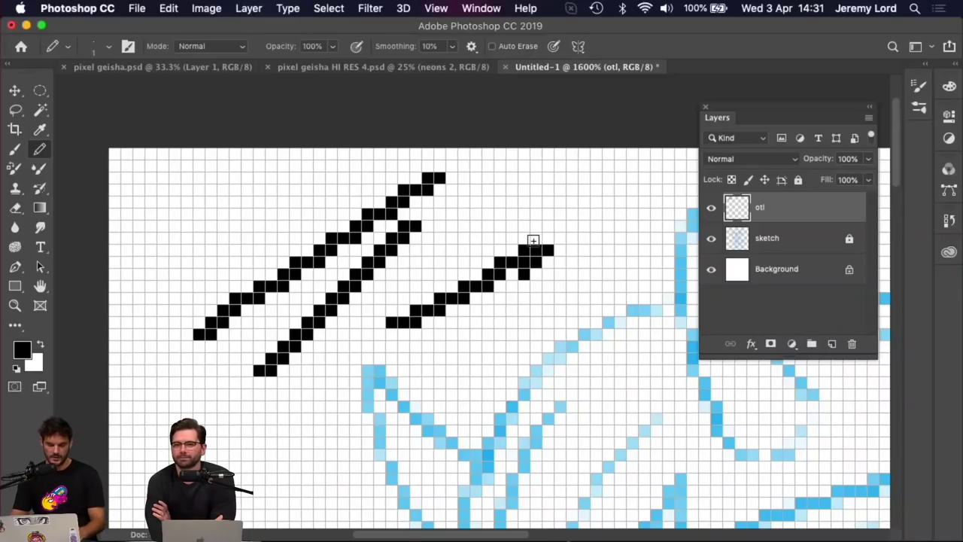
pyautogui.press('super+a')
pyautogui.press('Delete')
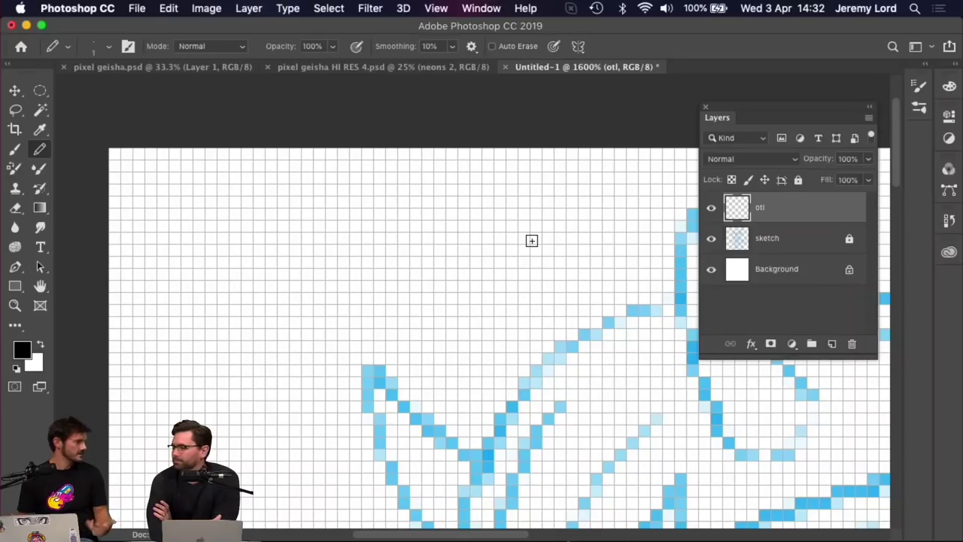
# Place a black Pencil pixel at the lower end of the larger horn's right edge and frame the horn at 1600%
pyautogui.scroll(-5, 327, 306)
pyautogui.hscroll(3, 326, 307)
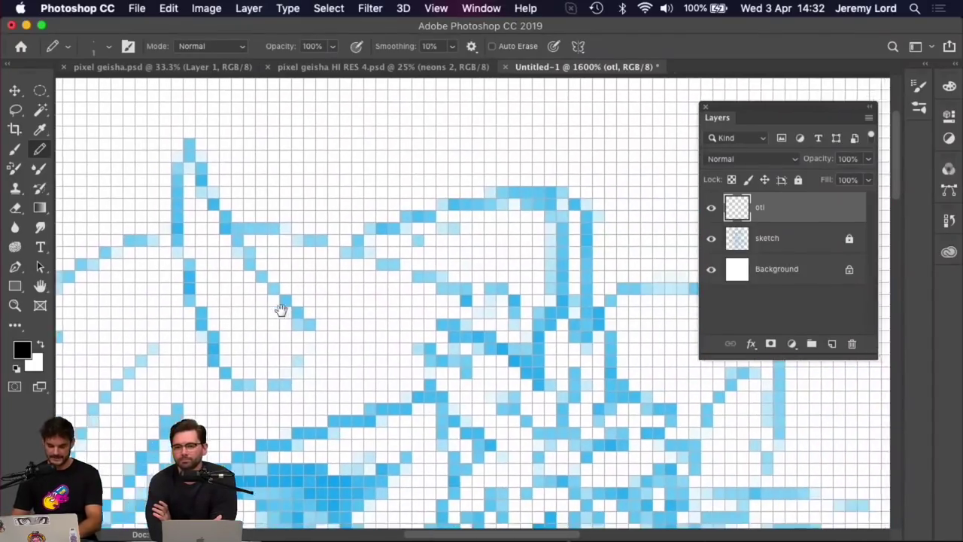
pyautogui.press('super+minus')
pyautogui.press('super+minus')
pyautogui.press('super+equal')
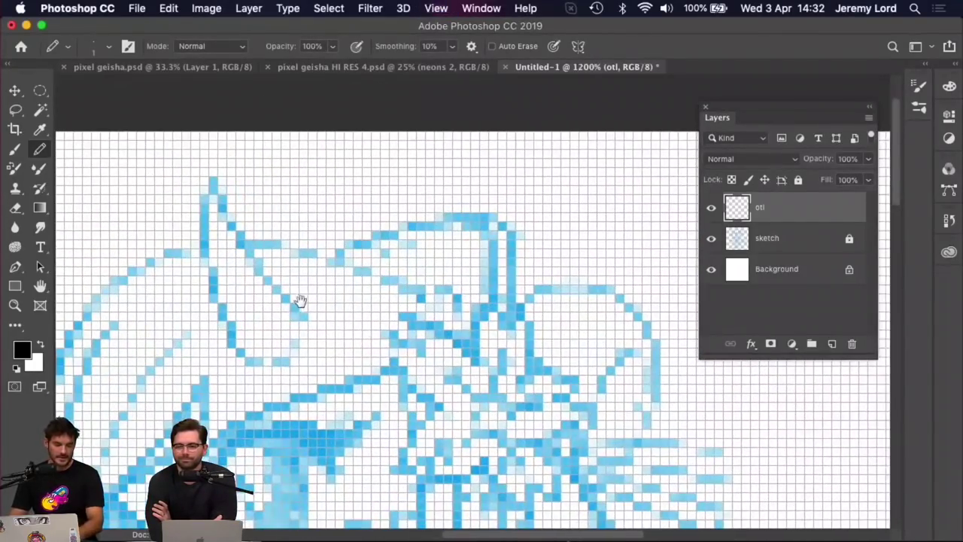
pyautogui.moveTo(301, 301); pyautogui.dragTo(451, 317)
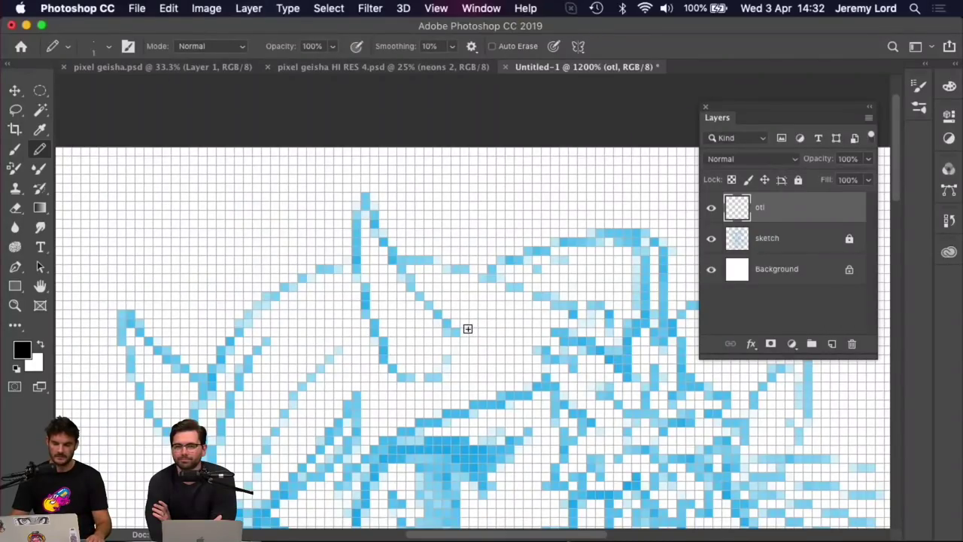
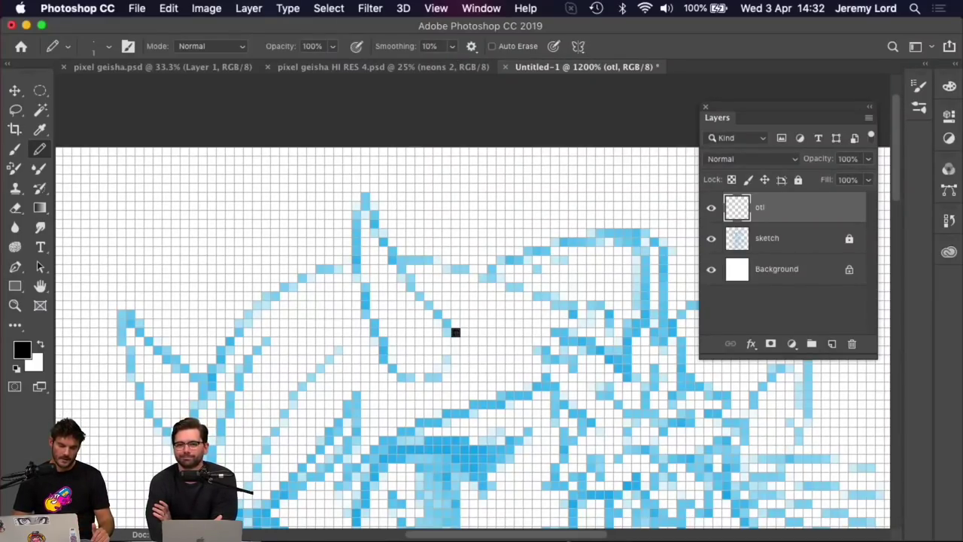
pyautogui.press('super+plus')
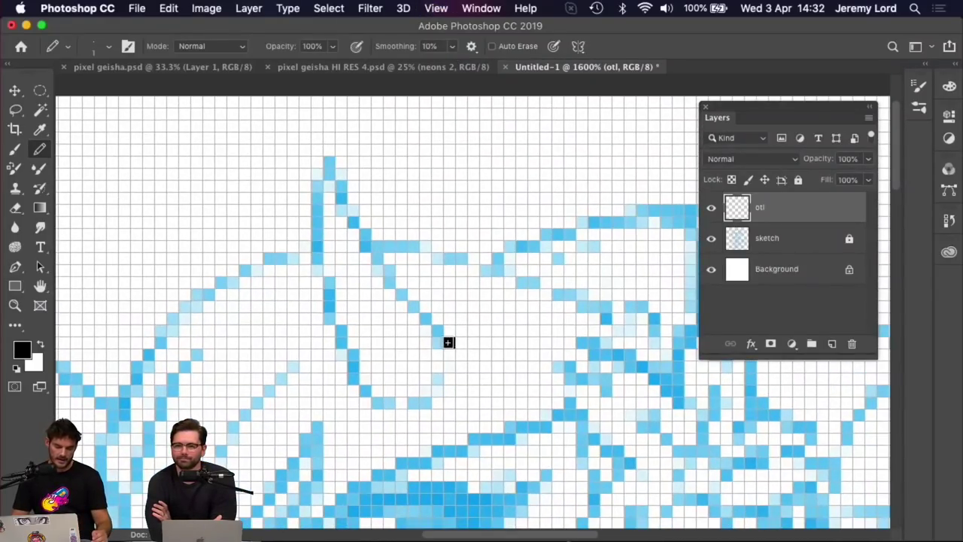
# Try to outline the whole larger horn in one continuous freehand Pencil stroke, and undo the stroke
pyautogui.moveTo(449, 341)
pyautogui.mouseDown()
pyautogui.moveTo(387, 279)
pyautogui.moveTo(327, 160)
pyautogui.moveTo(306, 213)
pyautogui.moveTo(321, 297)
pyautogui.moveTo(353, 361)
pyautogui.moveTo(380, 398)
pyautogui.moveTo(414, 411)
pyautogui.moveTo(449, 382)
pyautogui.mouseUp()
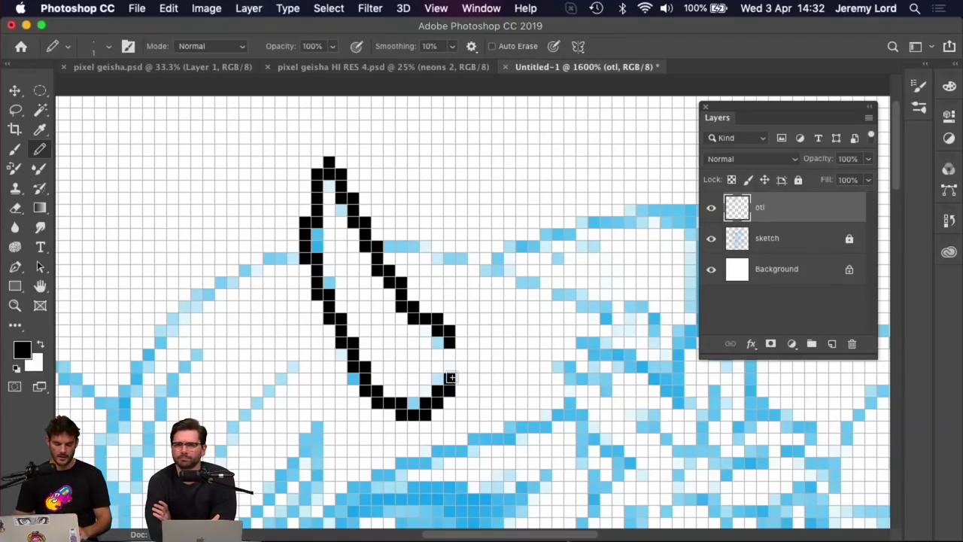
pyautogui.press('super+z')
# Trace the larger horn's right edge from its lower end up to the tip as a clean one-pixel stepped line
pyautogui.click(445, 331)
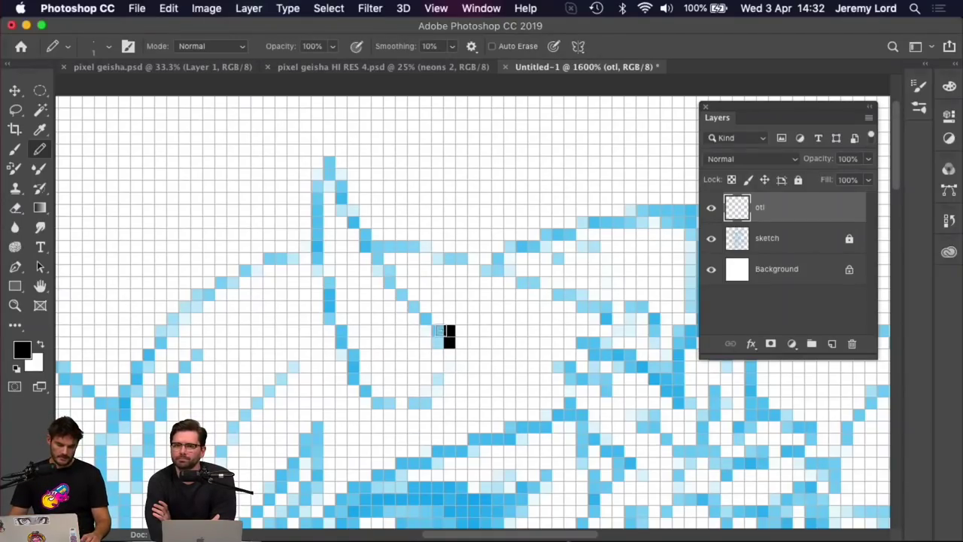
pyautogui.moveTo(437, 329)
pyautogui.mouseDown()
pyautogui.moveTo(374, 273)
pyautogui.moveTo(366, 231)
pyautogui.moveTo(341, 202)
pyautogui.moveTo(331, 162)
pyautogui.moveTo(317, 200)
pyautogui.mouseUp()
# Outline the larger horn's tip, left edge and base with Pencil strokes, and undo these strokes back to the right edge
pyautogui.click(329, 160)
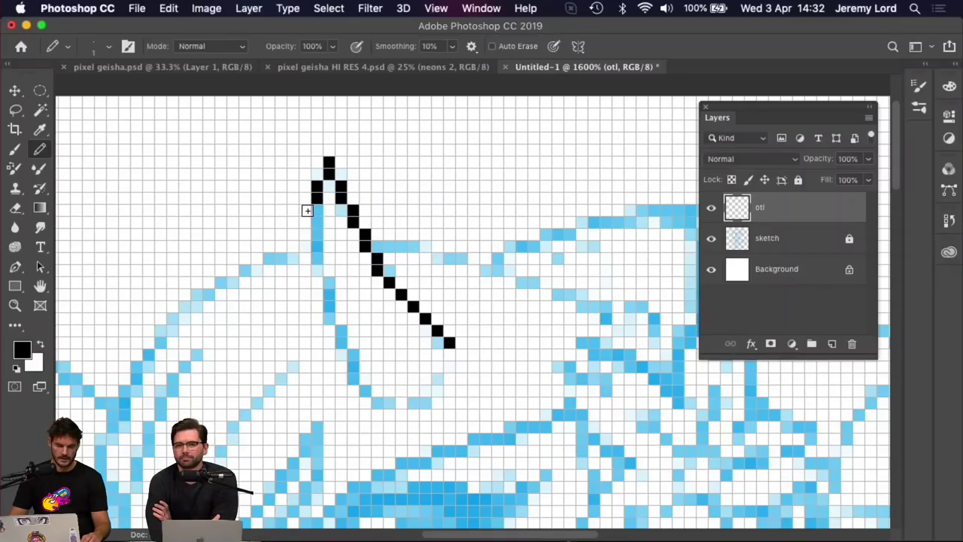
pyautogui.moveTo(305, 211); pyautogui.dragTo(317, 250)
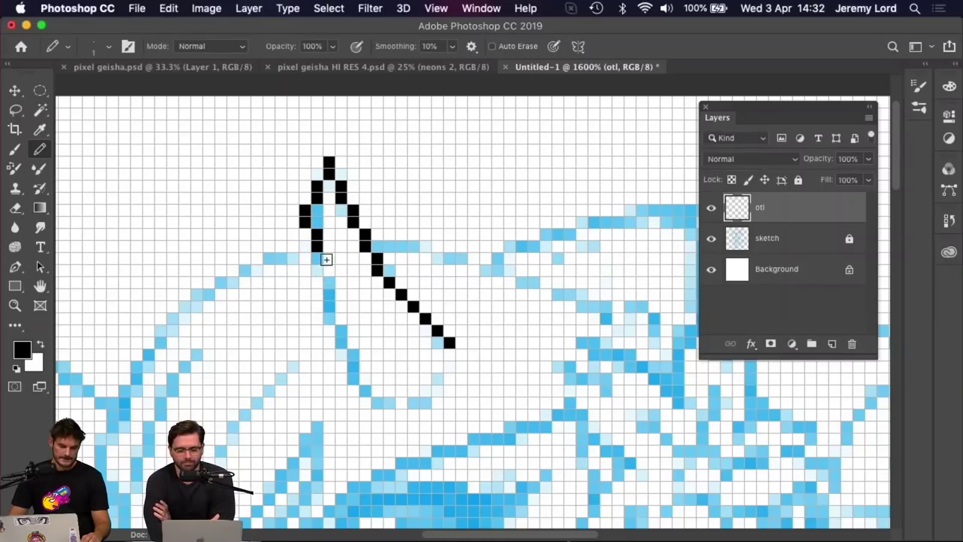
pyautogui.moveTo(327, 278)
pyautogui.mouseDown()
pyautogui.moveTo(330, 325)
pyautogui.moveTo(365, 385)
pyautogui.moveTo(431, 403)
pyautogui.mouseUp()
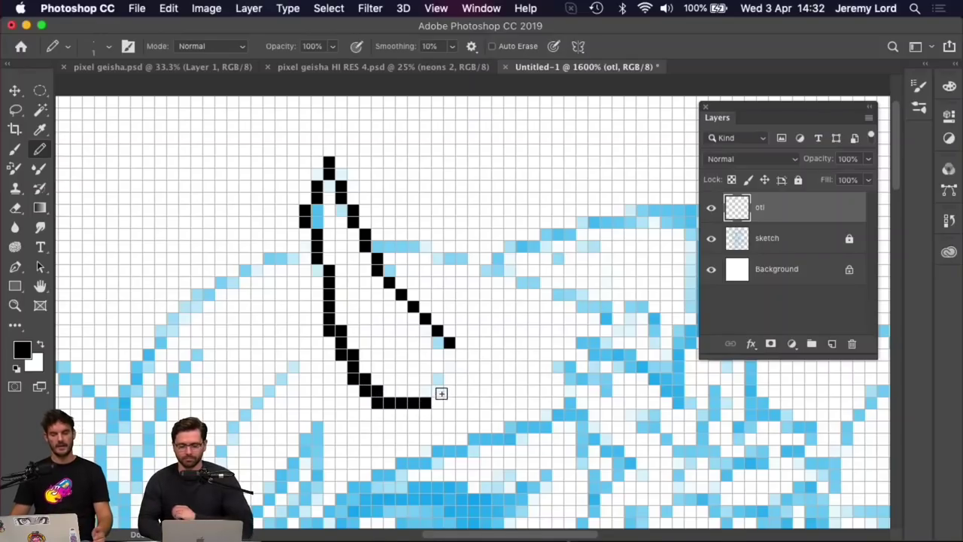
pyautogui.press('super+z')
pyautogui.press('super+z')
pyautogui.press('super+z')
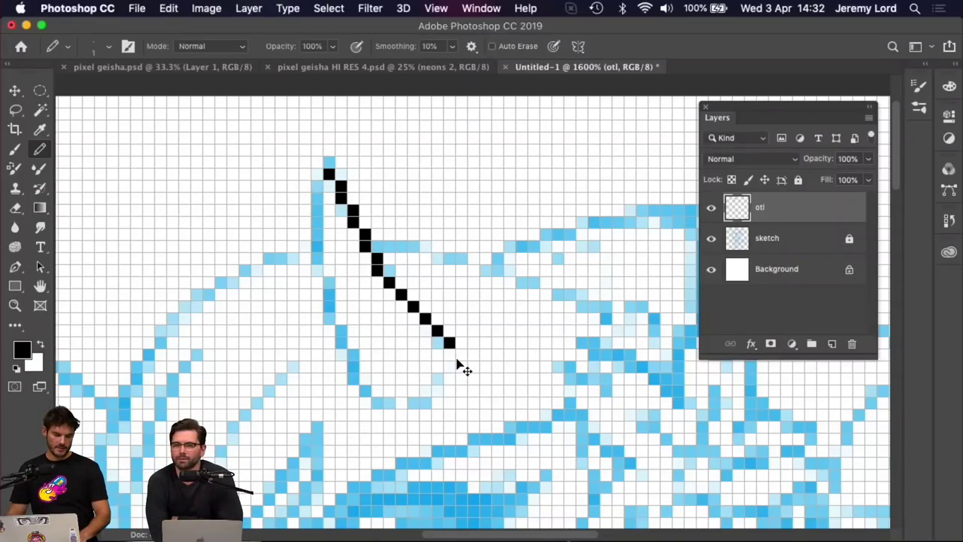
# Undo the Pencil strokes along the larger horn's right edge until the otl layer is empty
pyautogui.press('super+z')
pyautogui.press('super+z')
pyautogui.press('super+z')
pyautogui.press('super+z')
pyautogui.press('super+z')
pyautogui.press('super+z')
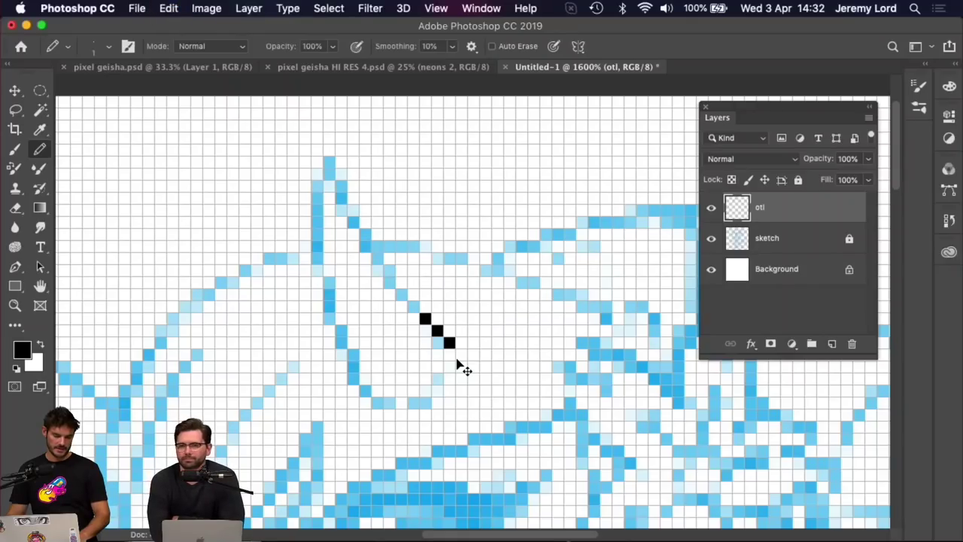
pyautogui.press('super+z')
pyautogui.press('super+z')
pyautogui.press('super+z')
# Try to outline the larger horn in one quick freehand Pencil stroke from its right edge around to the base, and undo it
pyautogui.moveTo(449, 342)
pyautogui.mouseDown()
pyautogui.moveTo(394, 277)
pyautogui.moveTo(329, 162)
pyautogui.moveTo(308, 218)
pyautogui.moveTo(343, 318)
pyautogui.moveTo(387, 388)
pyautogui.moveTo(440, 401)
pyautogui.mouseUp()
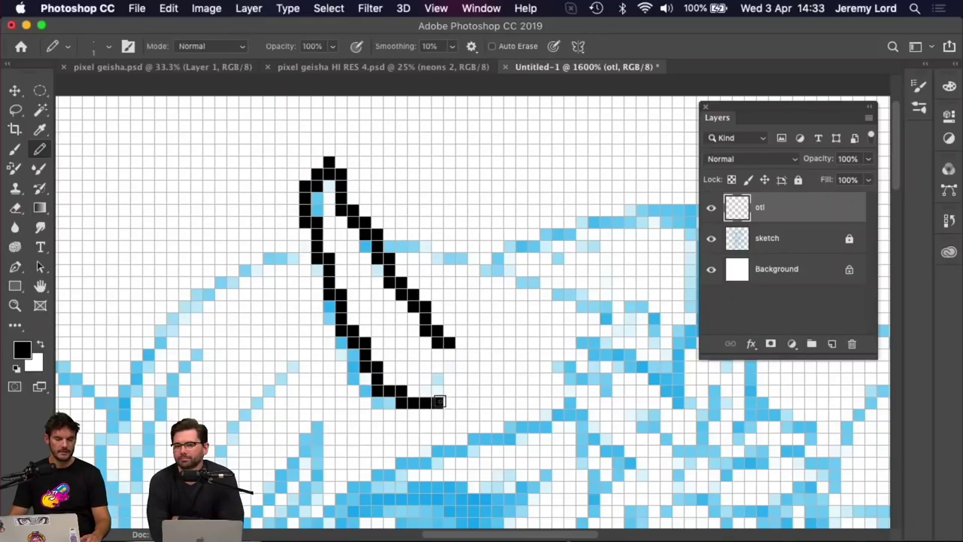
pyautogui.press('e')
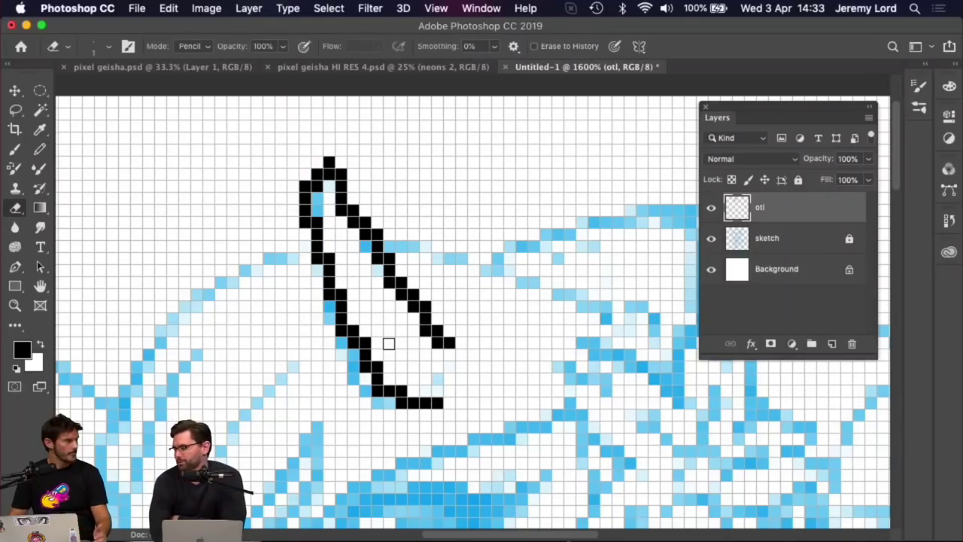
pyautogui.press('super+z')
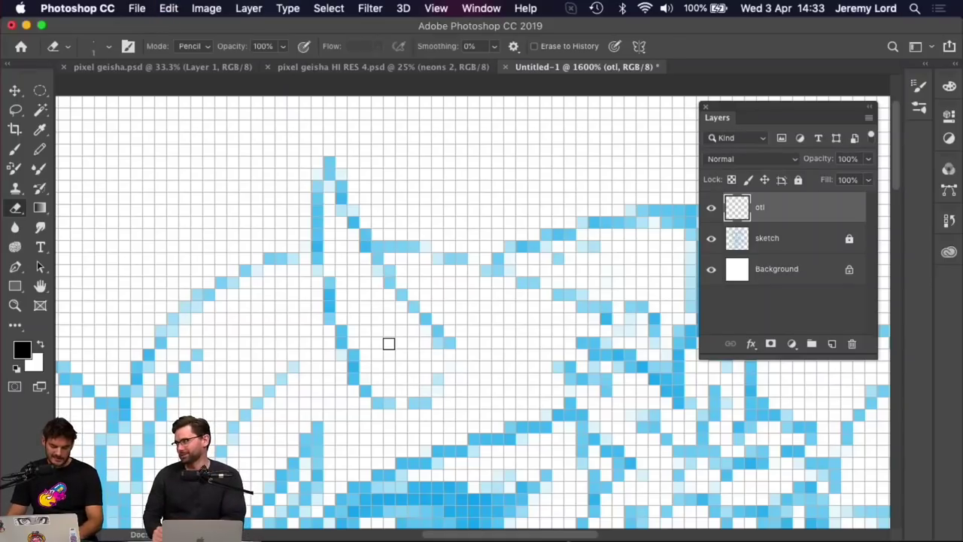
# Trace the larger horn's right edge, pointed tip, left edge and base on the otl layer with the black one-pixel Pencil
pyautogui.press('b')
pyautogui.click(449, 343)
pyautogui.click(436, 331)
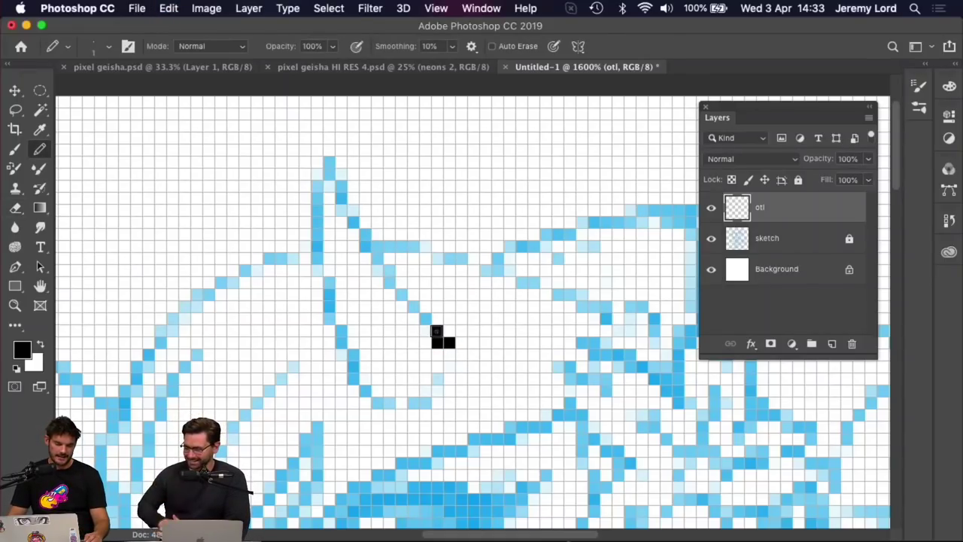
pyautogui.moveTo(437, 332)
pyautogui.mouseDown()
pyautogui.moveTo(367, 243)
pyautogui.moveTo(328, 164)
pyautogui.moveTo(306, 218)
pyautogui.moveTo(316, 286)
pyautogui.mouseUp()
pyautogui.press('super+z')
pyautogui.moveTo(317, 185)
pyautogui.mouseDown()
pyautogui.moveTo(320, 276)
pyautogui.moveTo(359, 376)
pyautogui.moveTo(391, 402)
pyautogui.moveTo(432, 402)
pyautogui.moveTo(438, 390)
pyautogui.mouseUp()
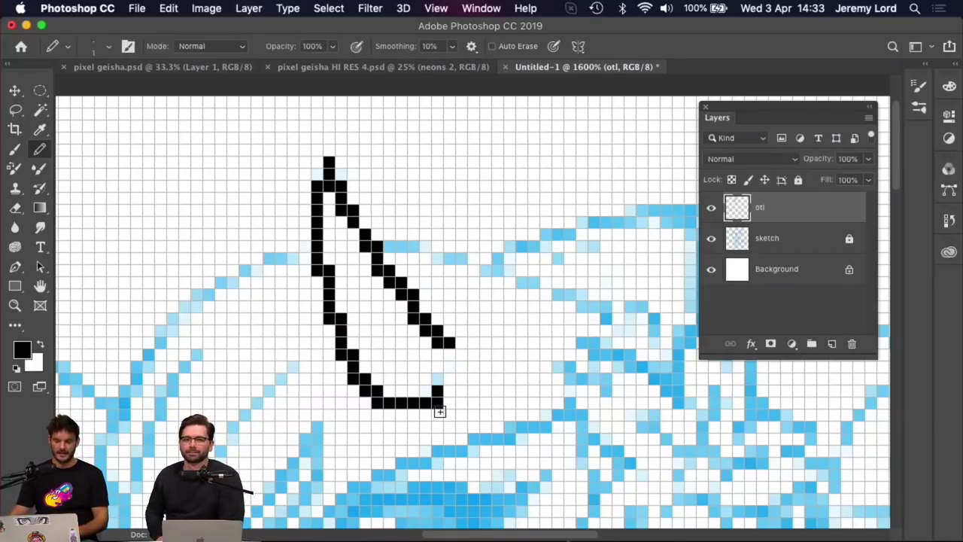
# Hide the grid over the canvas to view the horn outline on the whole figure
pyautogui.press('super+minus')
pyautogui.press('super+minus')
pyautogui.press('super+minus')
pyautogui.press('super+minus')
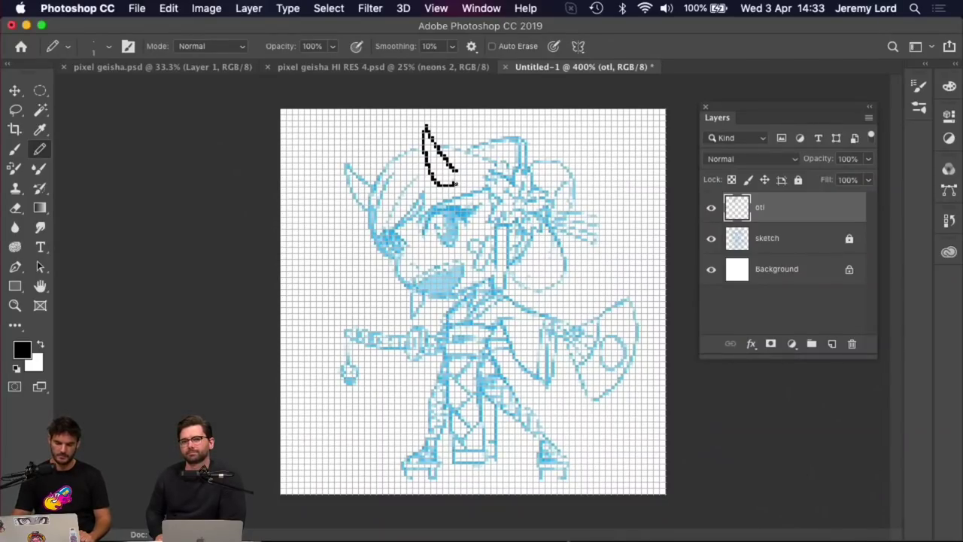
pyautogui.press('super+apostrophe')
pyautogui.scroll(5, 450, 173)
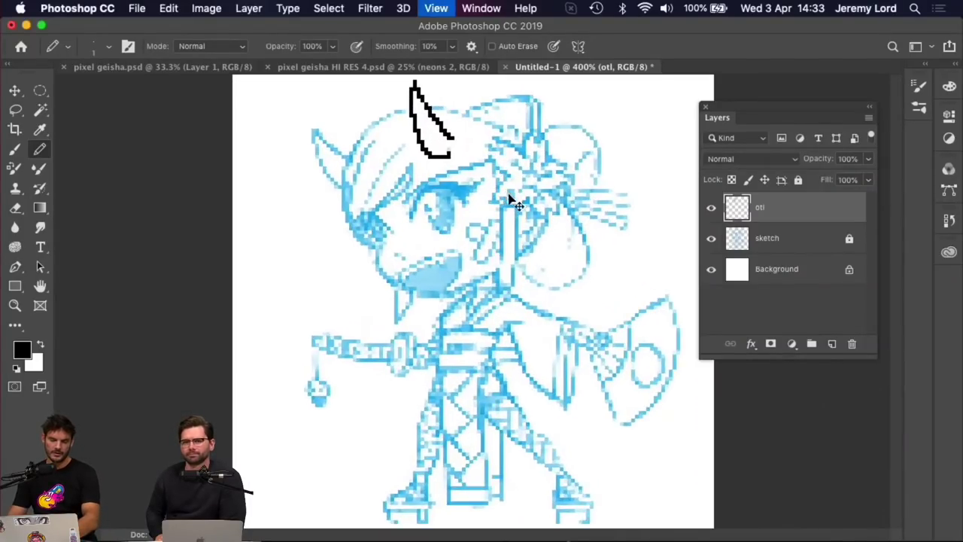
# Erase the corner pixel at the right end of the larger horn's base and check the outline on the whole figure
pyautogui.press('super+plus')
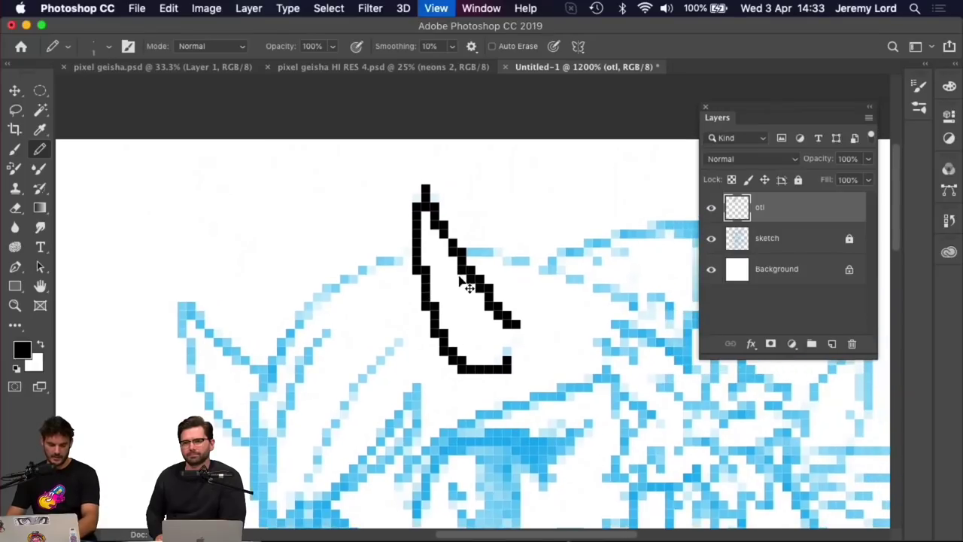
pyautogui.press('e')
pyautogui.click(519, 392)
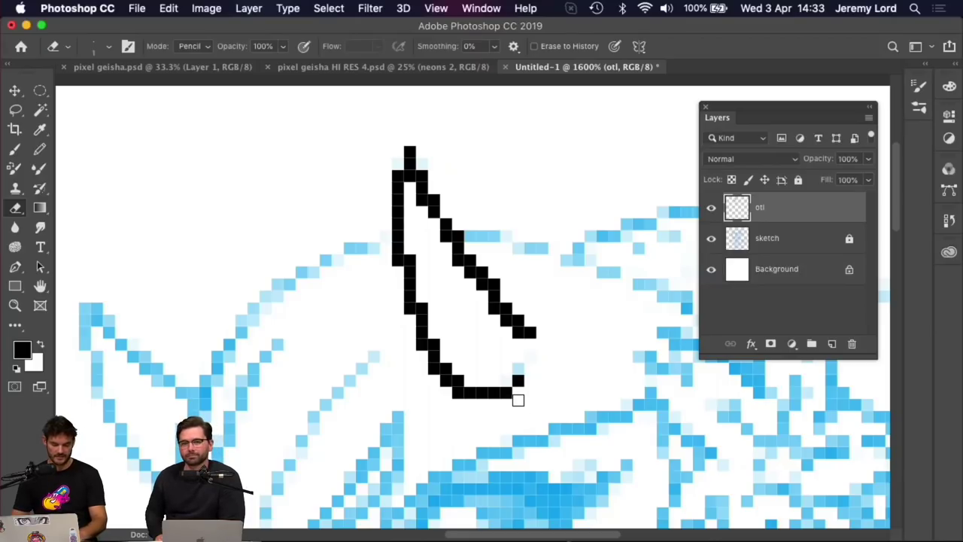
pyautogui.press('super+minus')
pyautogui.press('super+minus')
pyautogui.press('super+minus')
pyautogui.press('super+minus')
pyautogui.press('super+minus')
pyautogui.press('super+minus')
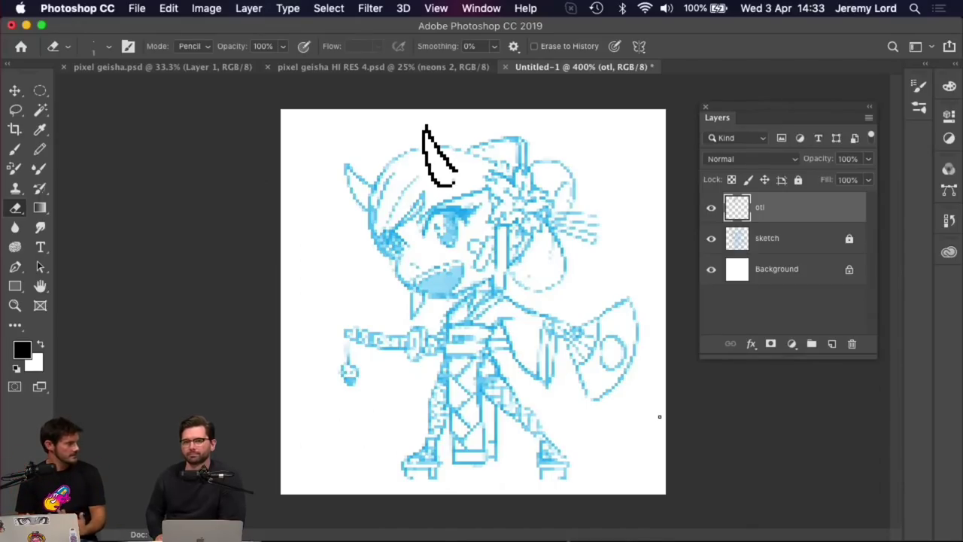
# Trace the head's top curve with the Pencil from the larger horn's left edge down past the base of the smaller horn
pyautogui.press('super+plus')
pyautogui.press('super+plus')
pyautogui.press('super+plus')
pyautogui.press('super+plus')
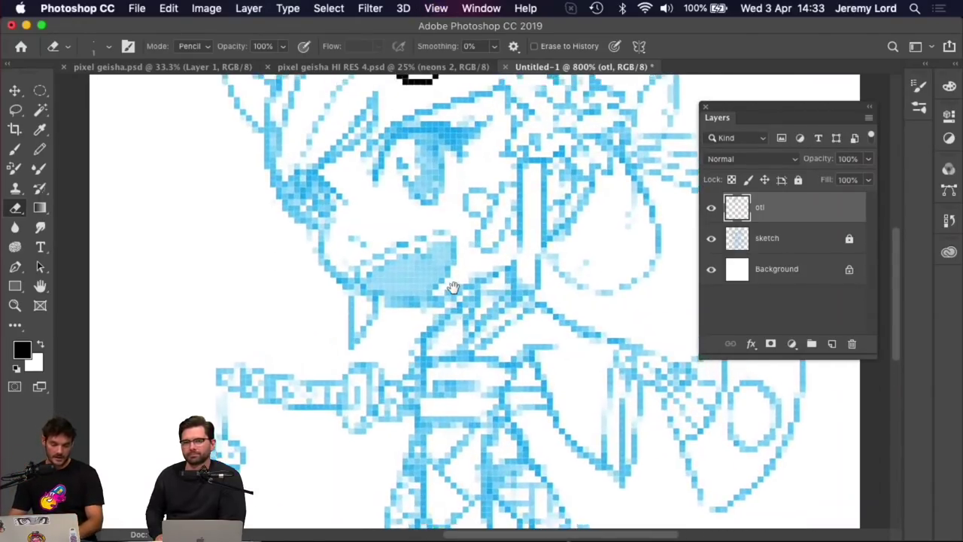
pyautogui.press('super+plus')
pyautogui.press('super+plus')
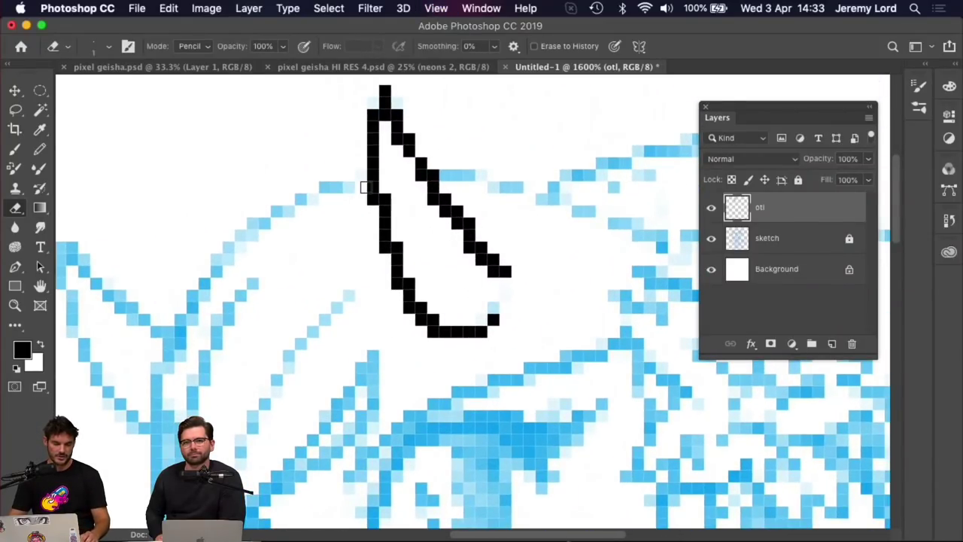
pyautogui.press('b')
pyautogui.moveTo(365, 187)
pyautogui.mouseDown()
pyautogui.moveTo(301, 200)
pyautogui.moveTo(299, 213)
pyautogui.moveTo(277, 213)
pyautogui.moveTo(217, 261)
pyautogui.mouseUp()
pyautogui.click(217, 261)
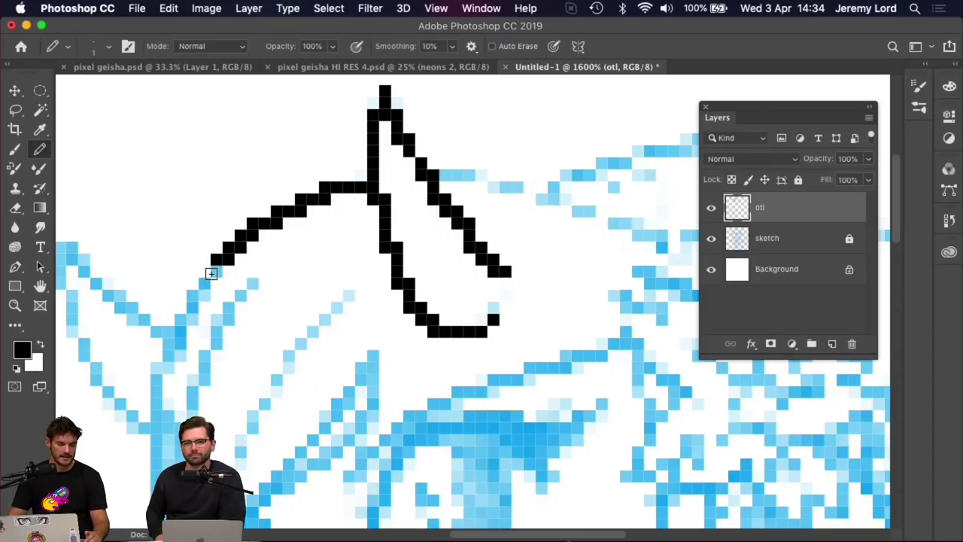
pyautogui.moveTo(203, 271)
pyautogui.mouseDown()
pyautogui.moveTo(166, 348)
pyautogui.moveTo(167, 379)
pyautogui.mouseUp()
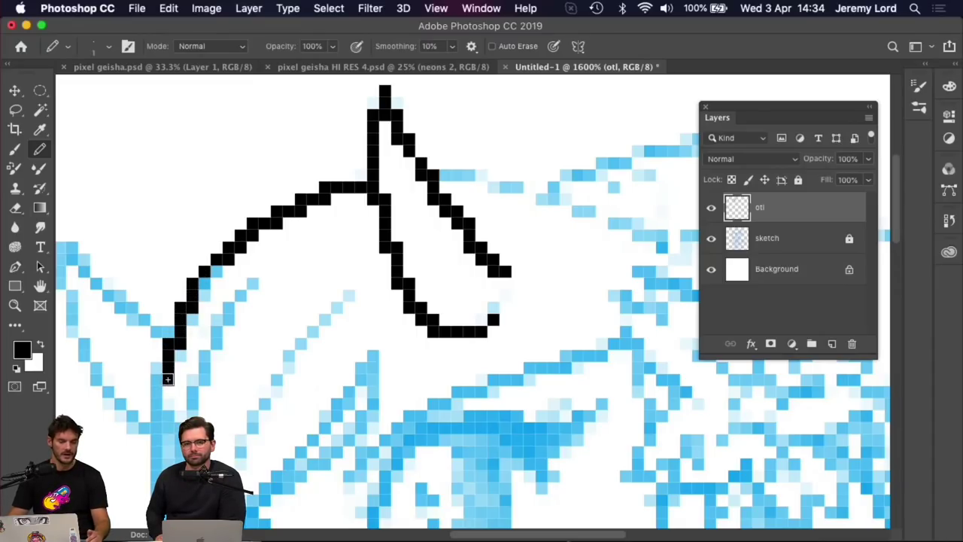
pyautogui.press('super+minus')
pyautogui.press('super+minus')
pyautogui.press('super+minus')
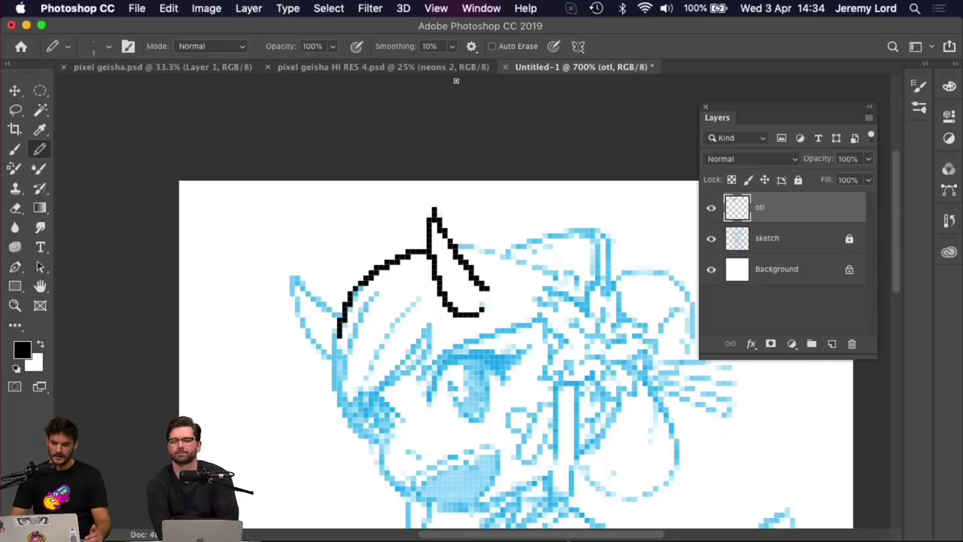
# Switch to the pixel geisha HI RES 4.psd document, collapse the fills group and hide it
pyautogui.click(189, 66)
pyautogui.click(354, 68)
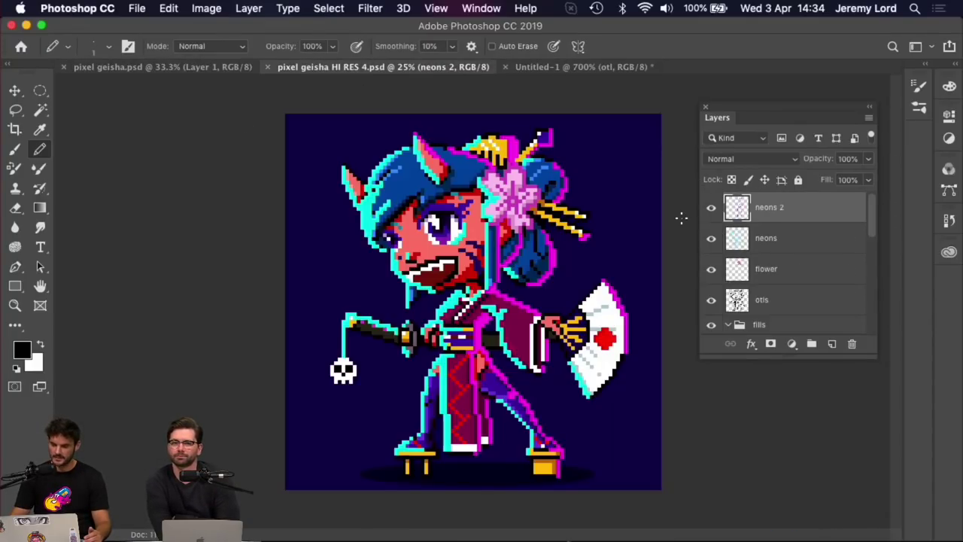
pyautogui.scroll(-1, 797, 282)
pyautogui.click(728, 299)
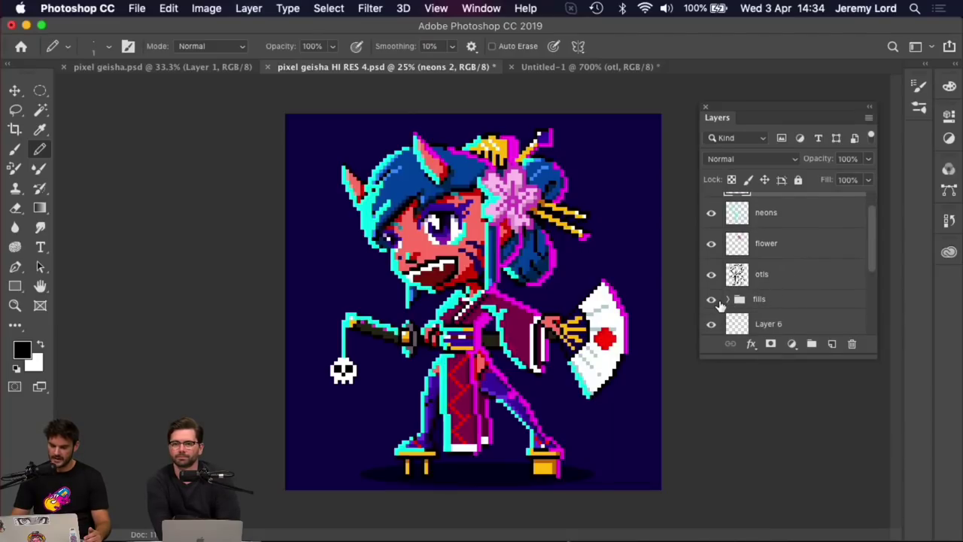
pyautogui.click(711, 299)
pyautogui.scroll(-4, 840, 286)
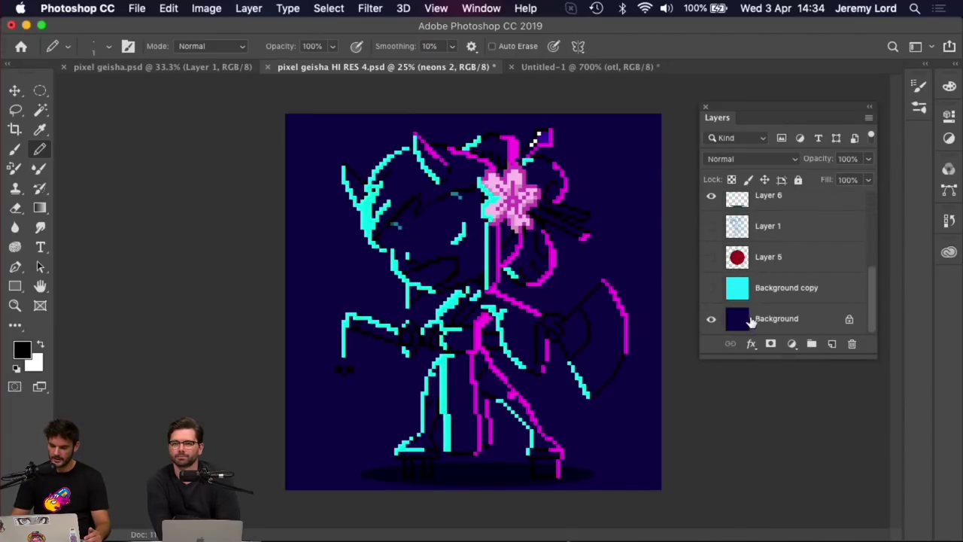
# Show the Background copy layer and fill it with white
pyautogui.click(775, 298)
pyautogui.click(710, 290)
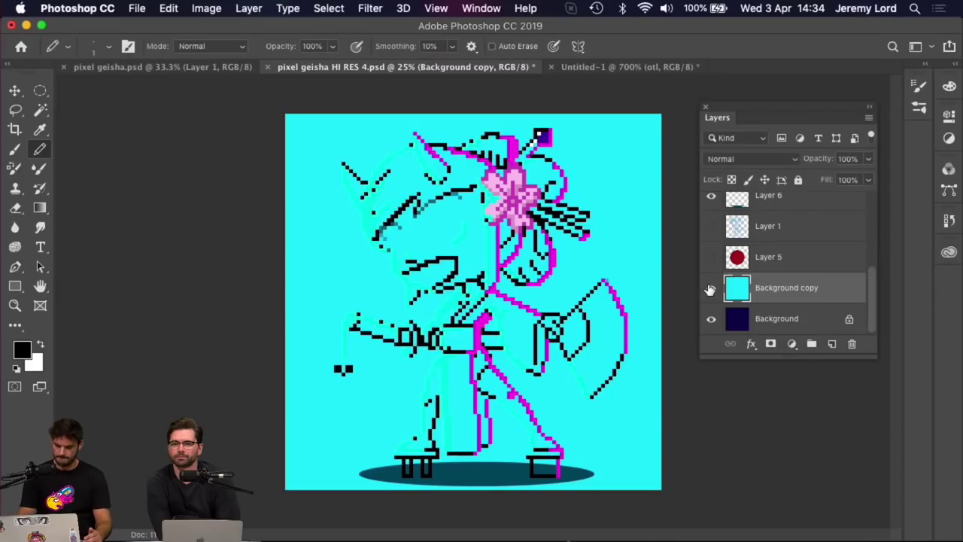
pyautogui.press('super+BackSpace')
# Hide the flower, neons and neons 2 layers to isolate the black outlines
pyautogui.scroll(4, 745, 238)
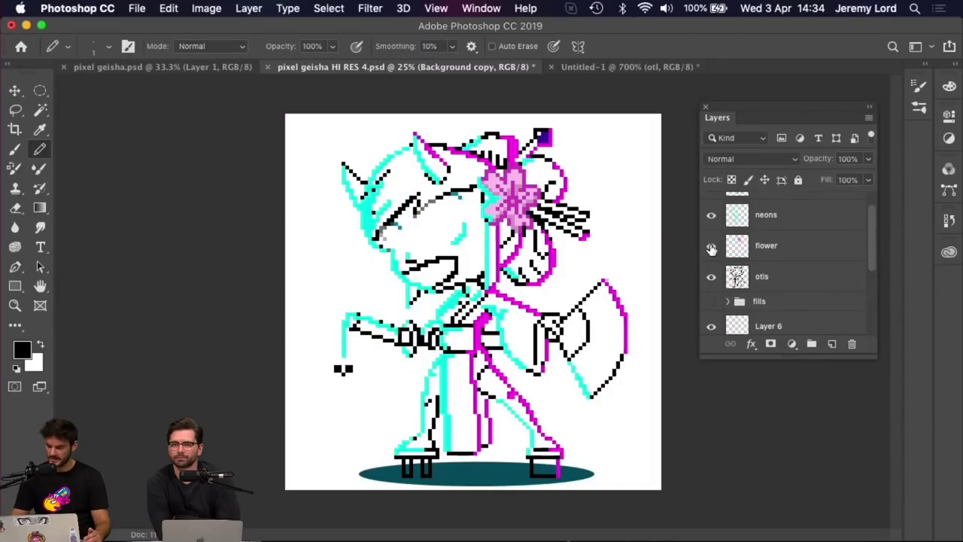
pyautogui.click(711, 246)
pyautogui.click(710, 214)
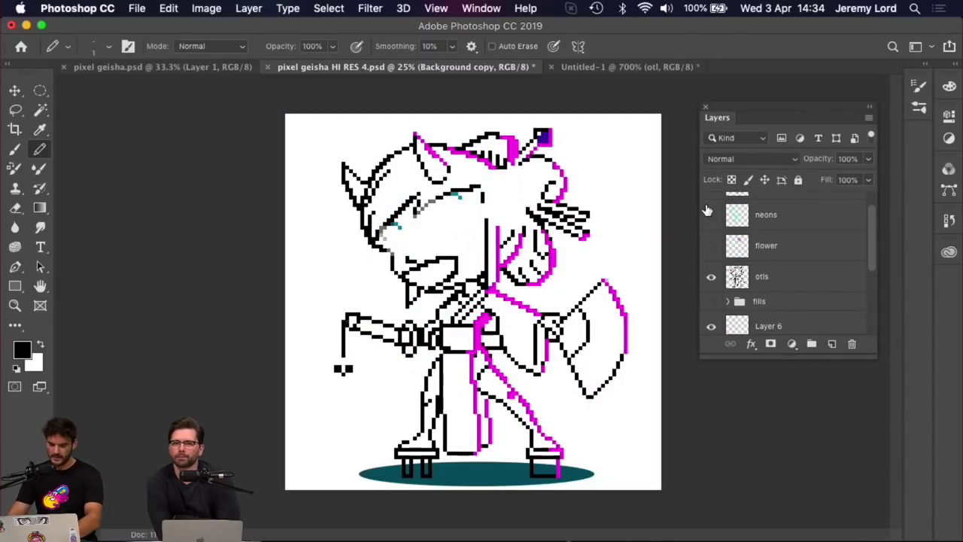
pyautogui.press('super+plus')
pyautogui.press('super+plus')
pyautogui.moveTo(421, 225); pyautogui.dragTo(514, 339)
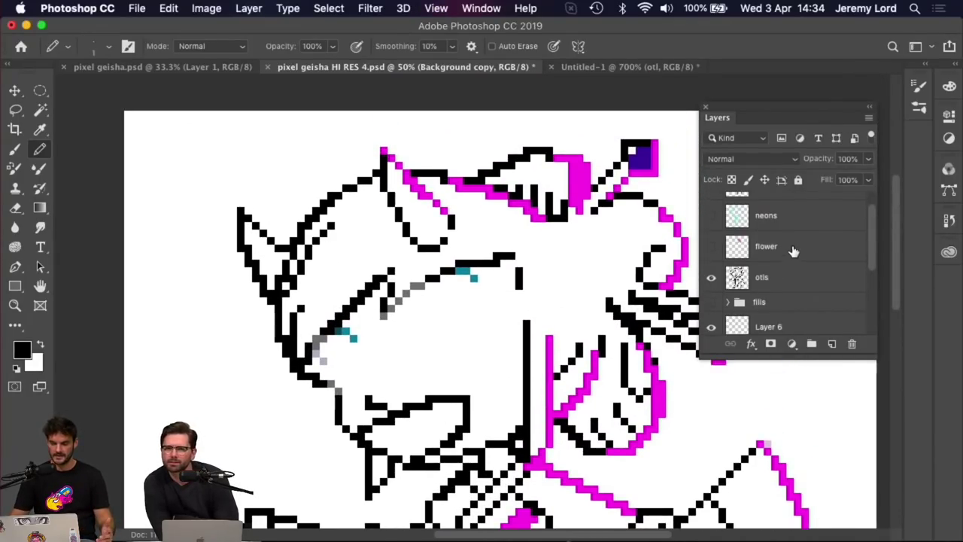
pyautogui.scroll(1, 793, 251)
pyautogui.click(712, 209)
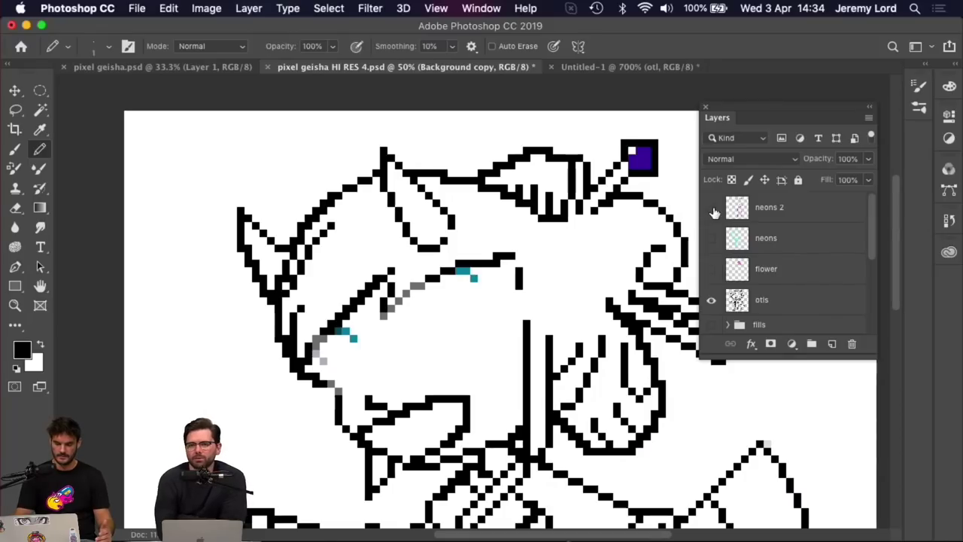
# Try a Pencil stroke beside the grey brow pixels on the otls layer at 200%, and undo it
pyautogui.press('super+minus')
pyautogui.press('super+plus')
pyautogui.press('super+plus')
pyautogui.press('super+plus')
pyautogui.press('super+plus')
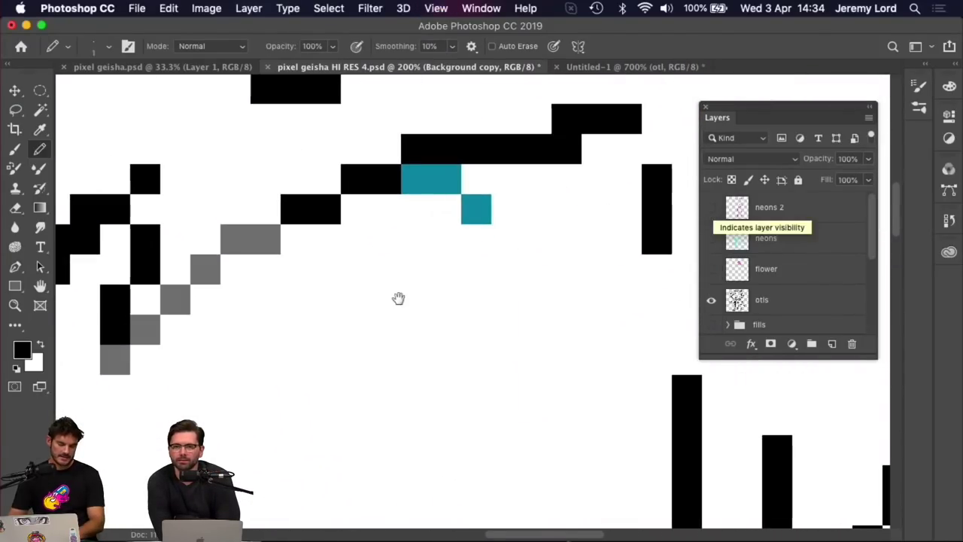
pyautogui.moveTo(398, 298); pyautogui.dragTo(520, 295)
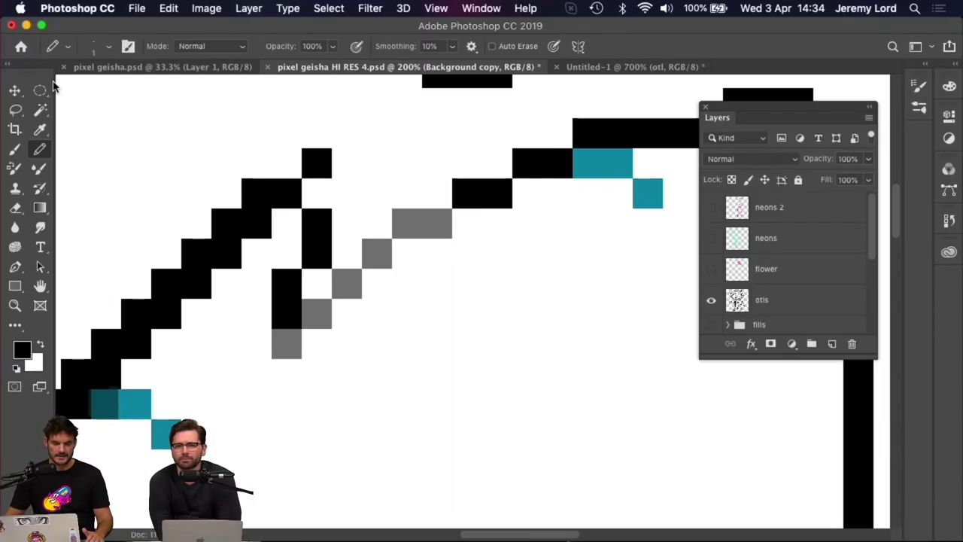
pyautogui.click(801, 309)
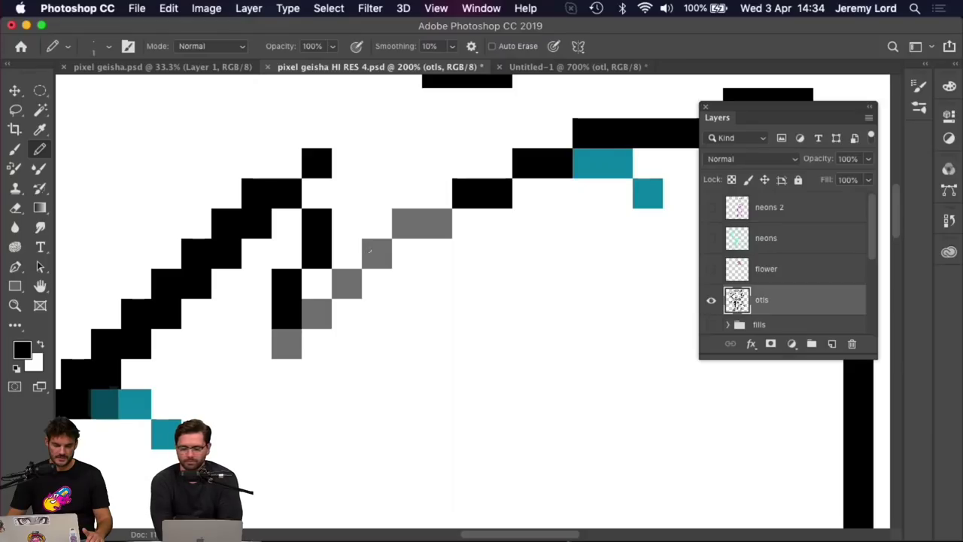
pyautogui.moveTo(383, 260); pyautogui.dragTo(454, 310)
pyautogui.press('super+z')
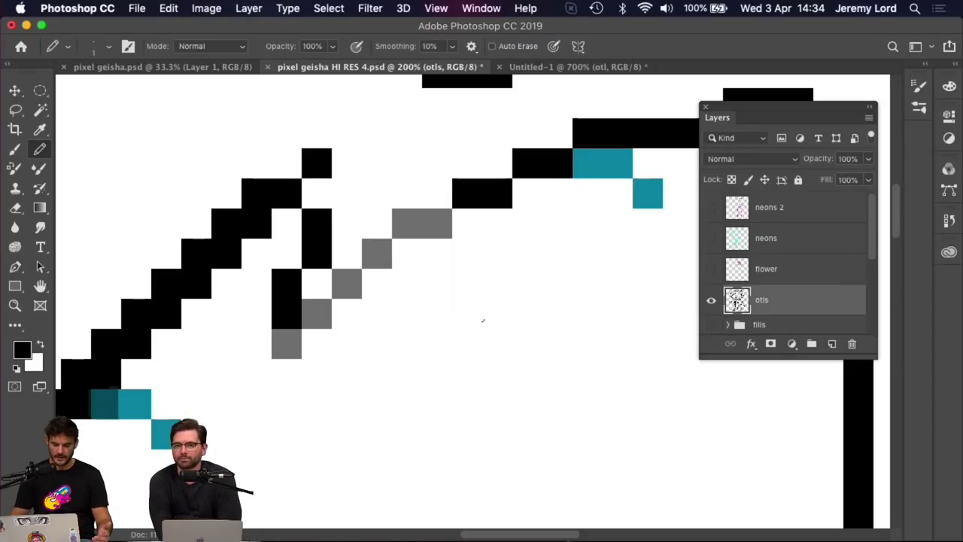
# Compare the brow's grey and teal outline pixels on the whole head and at 200%
pyautogui.press('super+minus')
pyautogui.press('super+minus')
pyautogui.press('super+minus')
pyautogui.press('super+minus')
pyautogui.press('super+equal')
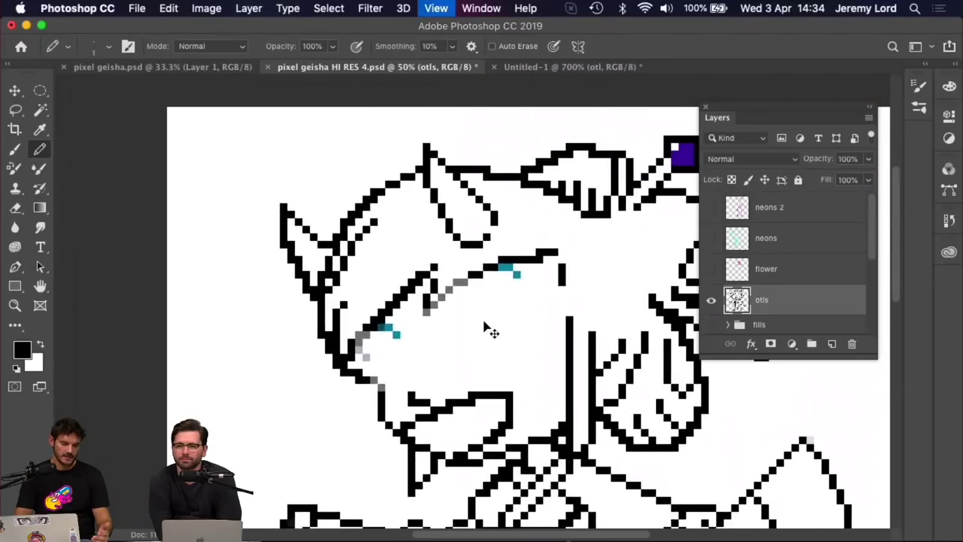
pyautogui.press('super+equal')
pyautogui.press('super+equal')
pyautogui.press('super+equal')
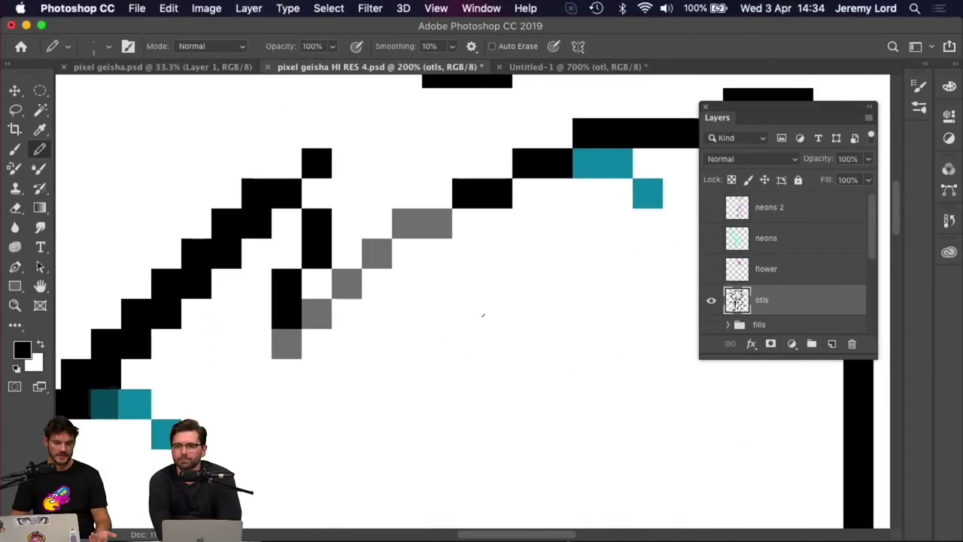
# Switch to Finder, preview pixel geisha 256.psd in the Livestream folder, and open it in Photoshop enlarged to 600%
pyautogui.click(25, 26)
pyautogui.click(474, 128)
pyautogui.press('space')
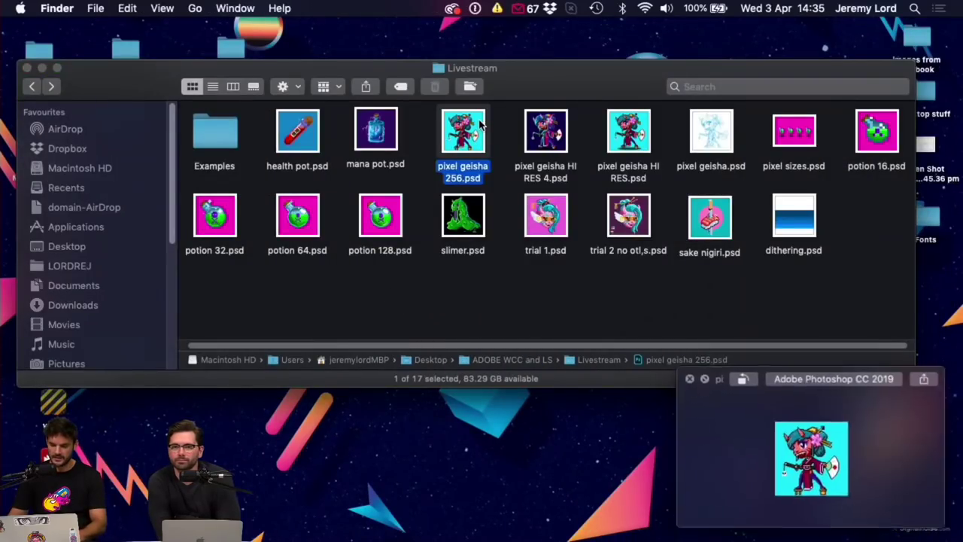
pyautogui.doubleClick(478, 125)
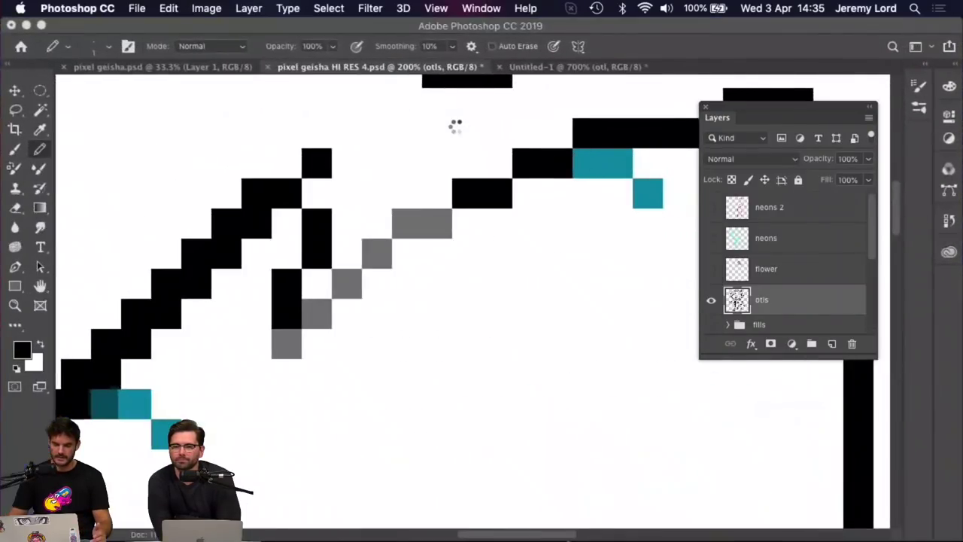
pyautogui.press('super+plus')
pyautogui.press('super+plus')
pyautogui.press('super+plus')
pyautogui.press('super+plus')
pyautogui.press('super+plus')
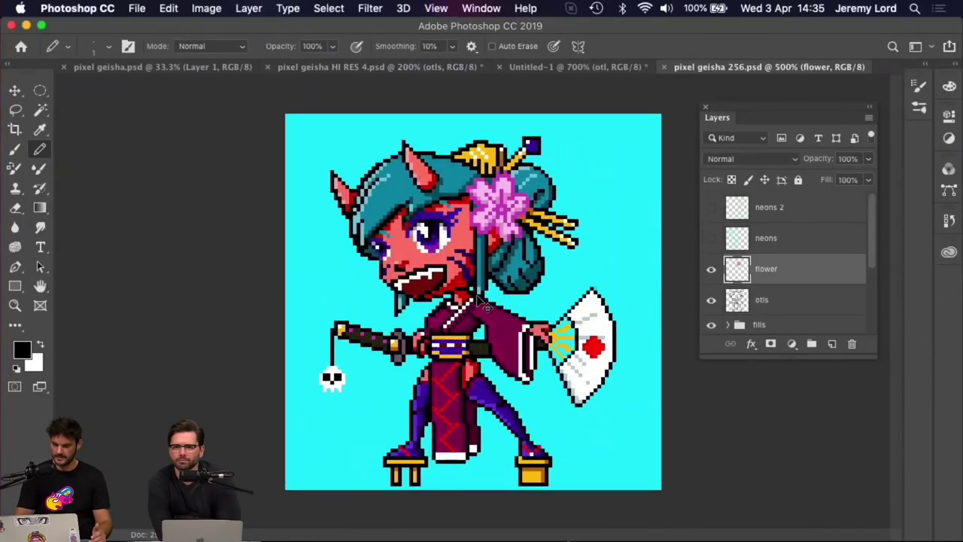
# Hide the fills group in pixel geisha 256.psd to reveal the character's outlines
pyautogui.scroll(-1, 768, 311)
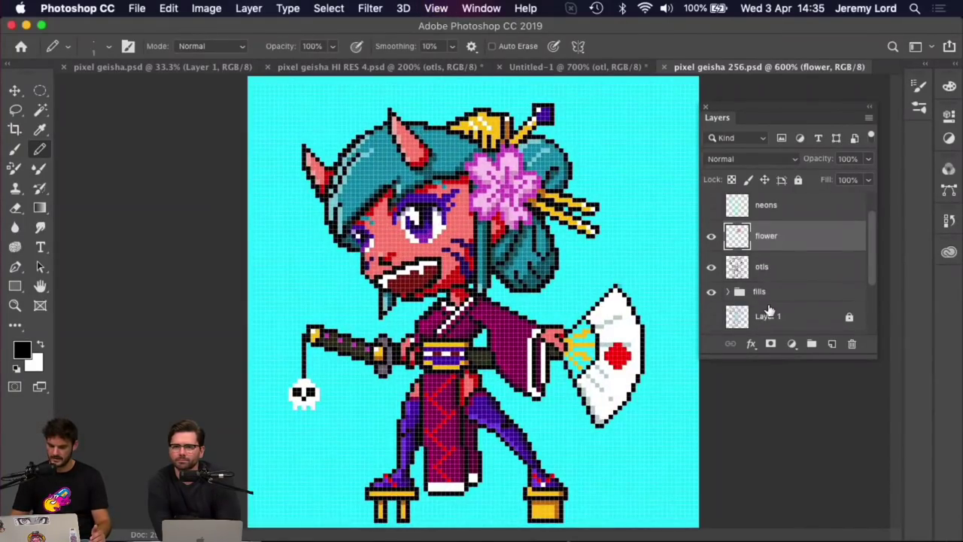
pyautogui.click(711, 292)
pyautogui.scroll(-2, 767, 295)
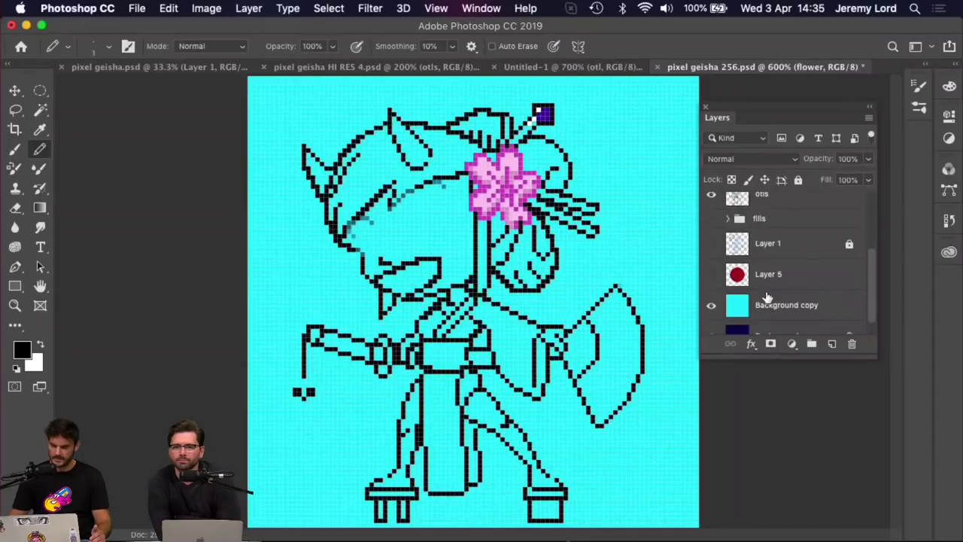
# Hide the flower layer to leave the character's hair and head outlines uncovered
pyautogui.scroll(2, 744, 235)
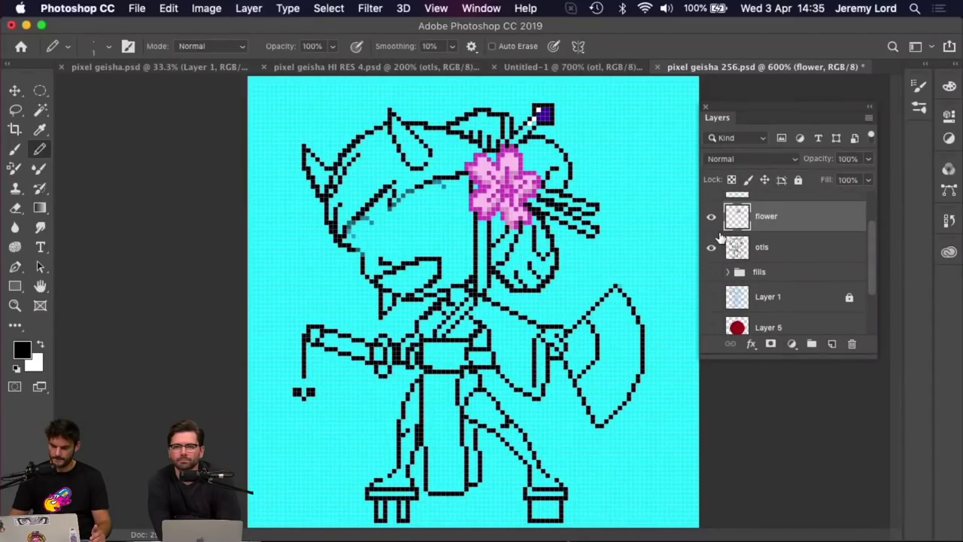
pyautogui.click(709, 217)
pyautogui.scroll(2, 736, 240)
pyautogui.scroll(-4, 741, 252)
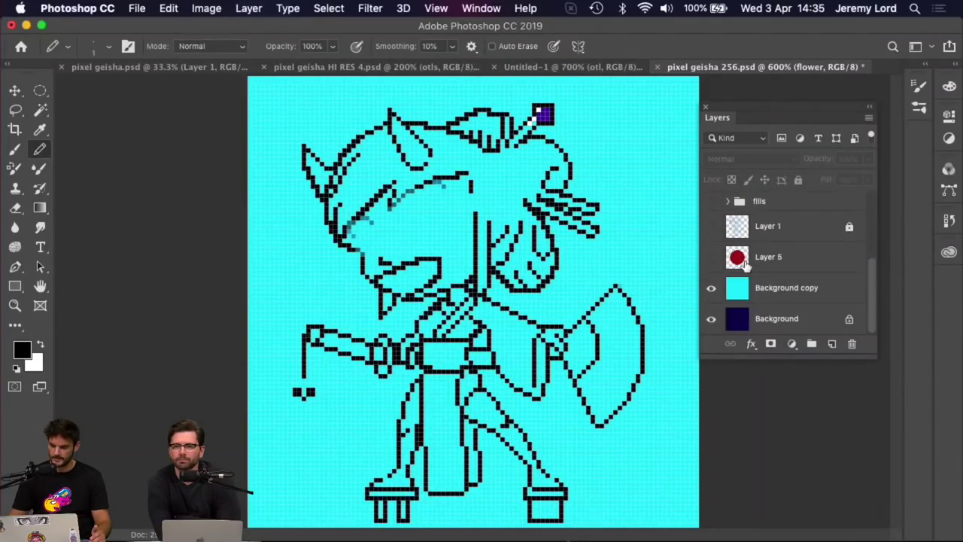
# On the otls layer, paint the brow line's semi-transparent grey pixels solid black with the Pencil at 3200%
pyautogui.scroll(6, 485, 289)
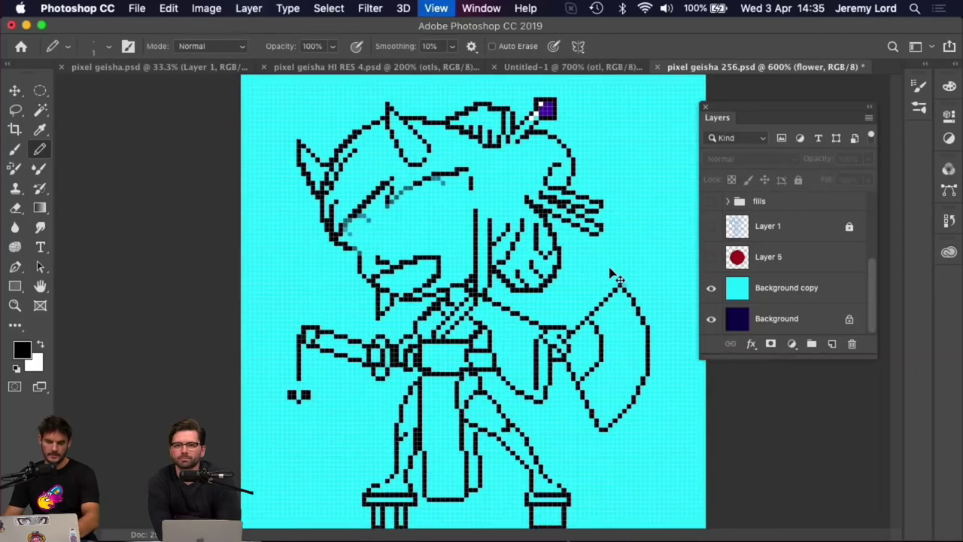
pyautogui.moveTo(485, 290); pyautogui.dragTo(504, 301)
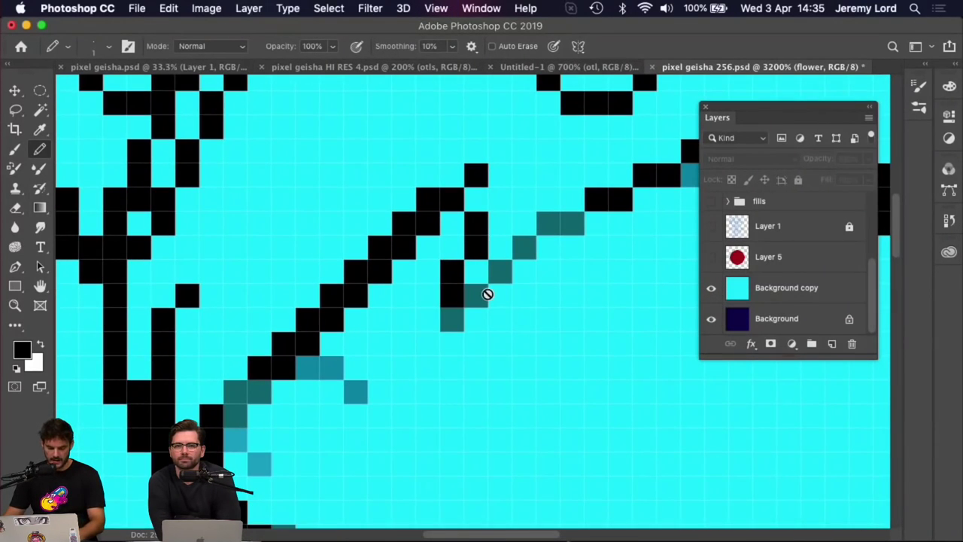
pyautogui.press('v')
pyautogui.press('b')
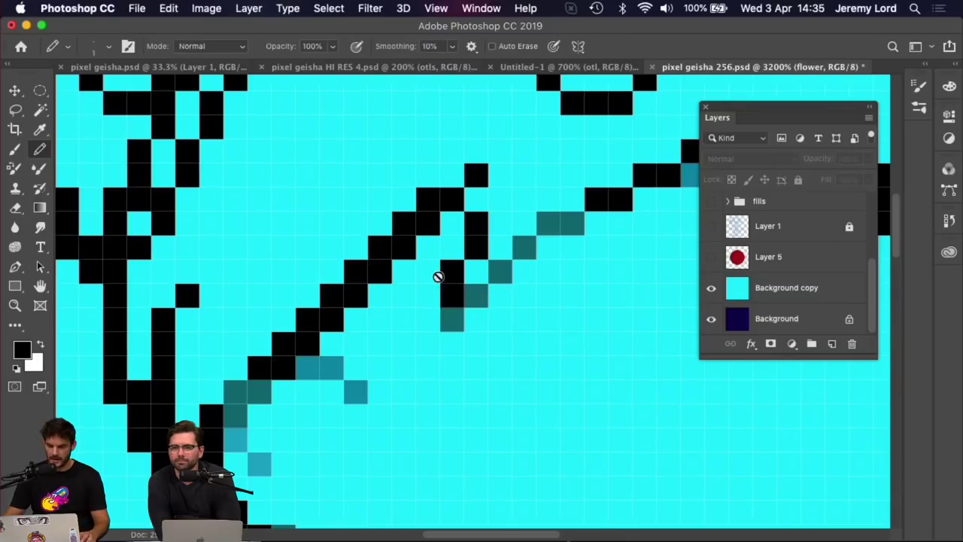
pyautogui.scroll(1, 797, 268)
pyautogui.click(778, 208)
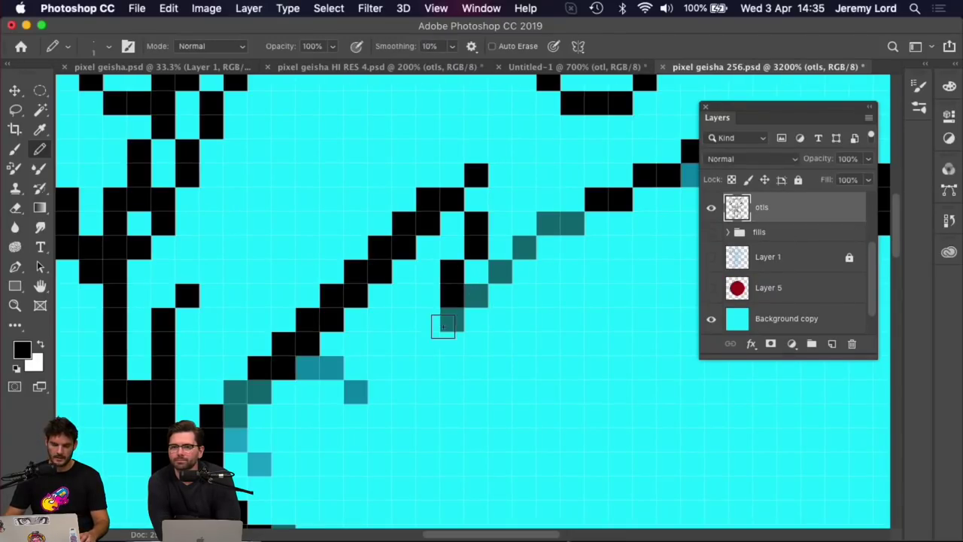
pyautogui.click(454, 317)
pyautogui.click(475, 296)
pyautogui.moveTo(500, 275)
pyautogui.mouseDown()
pyautogui.moveTo(548, 223)
pyautogui.moveTo(573, 223)
pyautogui.mouseUp()
pyautogui.press('super+minus')
pyautogui.press('super+minus')
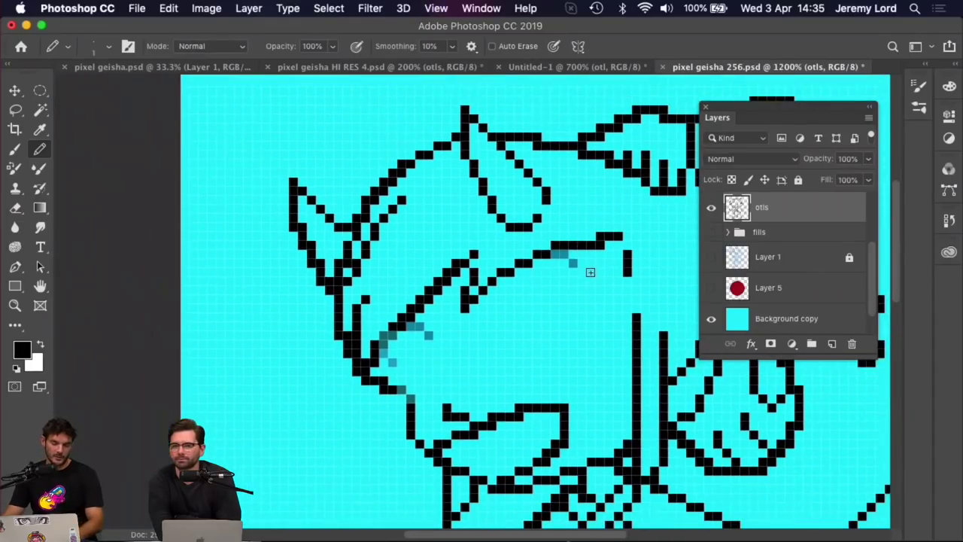
pyautogui.press('super+minus')
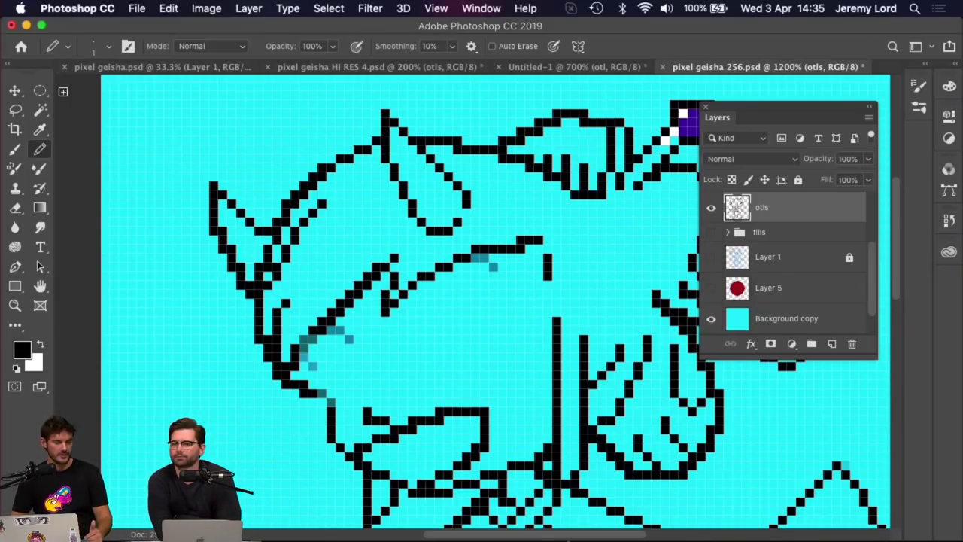
# Select the stepped head outline beside the horn using the Magic Wand at tolerance 15, inspect it at 6400%, and deselect it
pyautogui.click(40, 111)
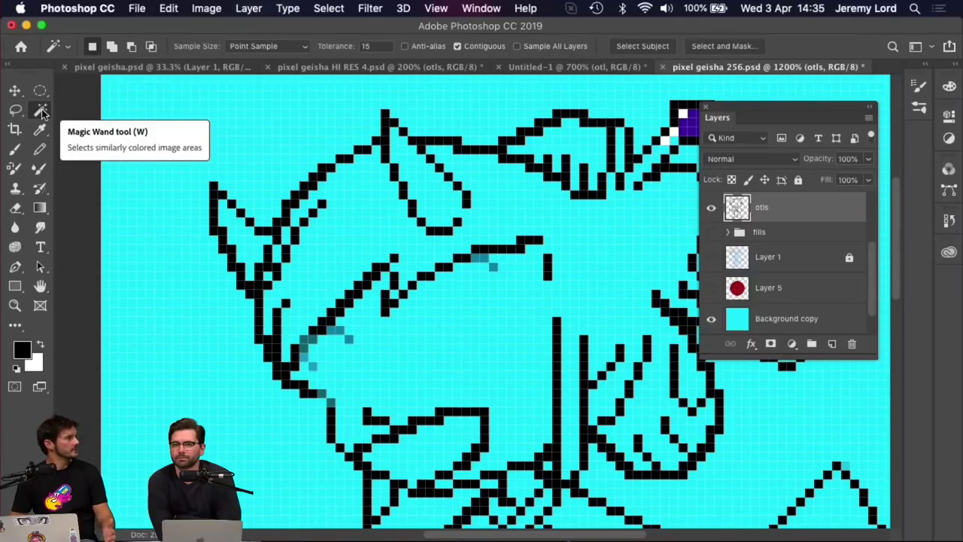
pyautogui.click(312, 185)
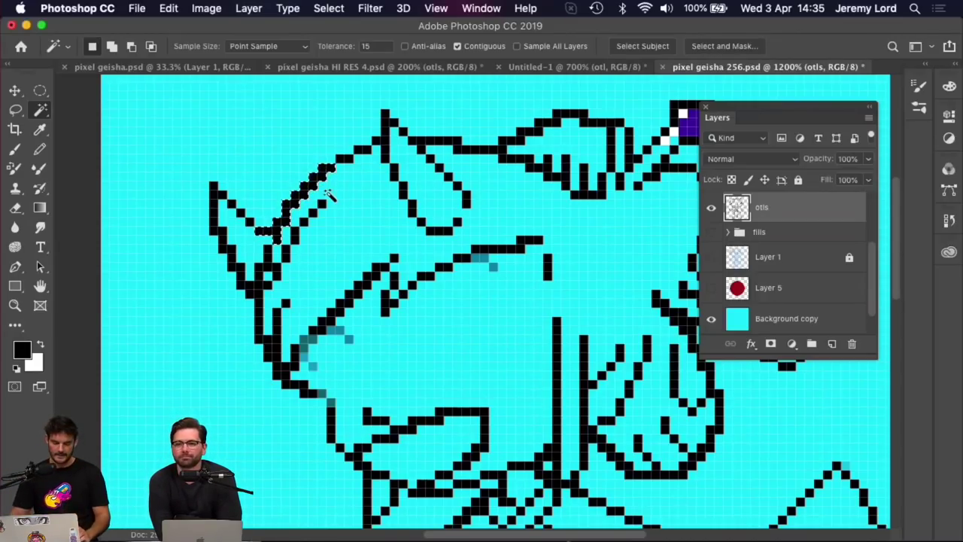
pyautogui.scroll(6, 329, 197)
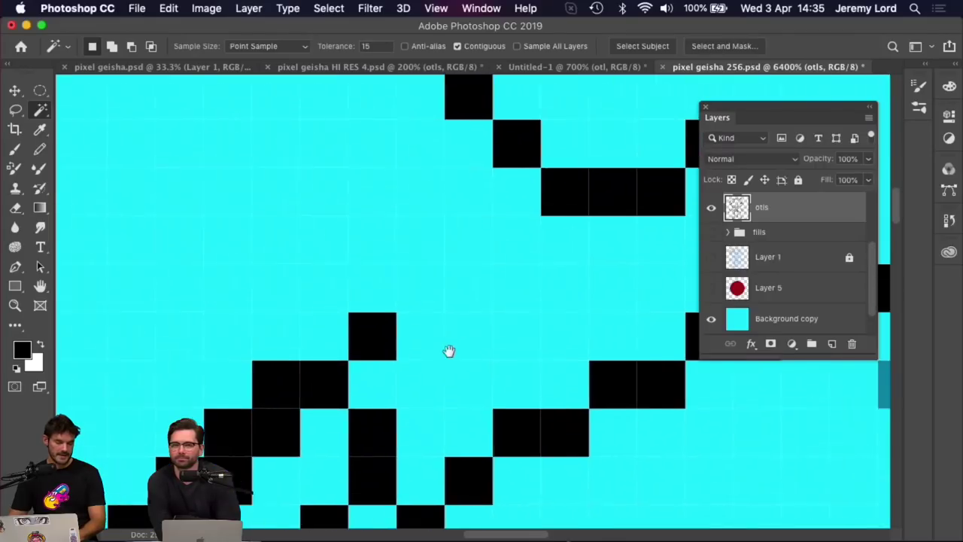
pyautogui.moveTo(449, 351); pyautogui.dragTo(365, 288)
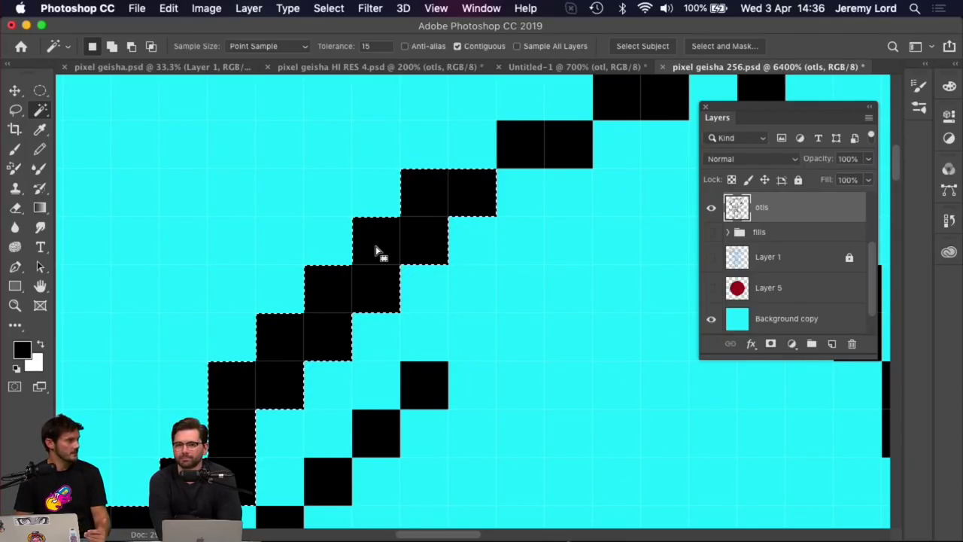
pyautogui.press('super+minus')
pyautogui.press('super+minus')
pyautogui.press('super+minus')
pyautogui.press('super+minus')
pyautogui.press('super+minus')
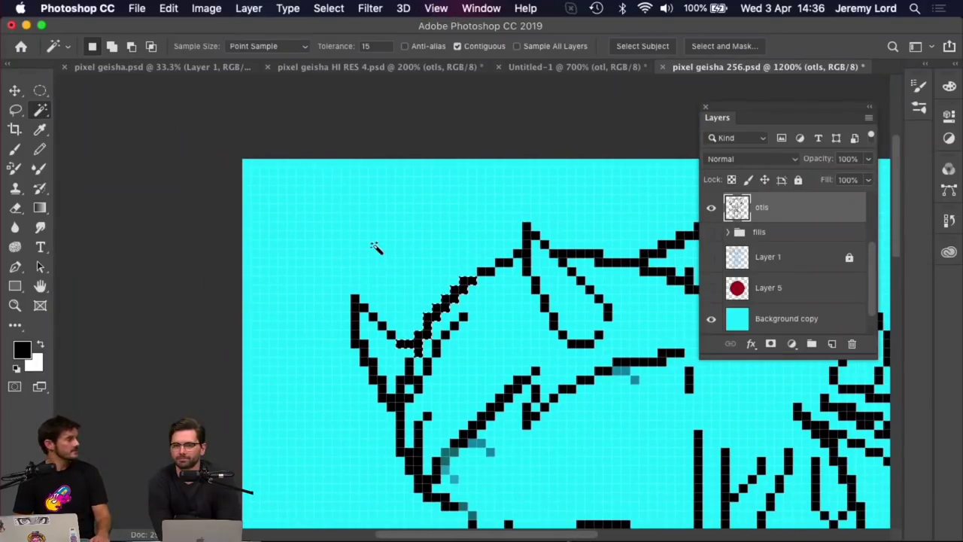
pyautogui.press('super+d')
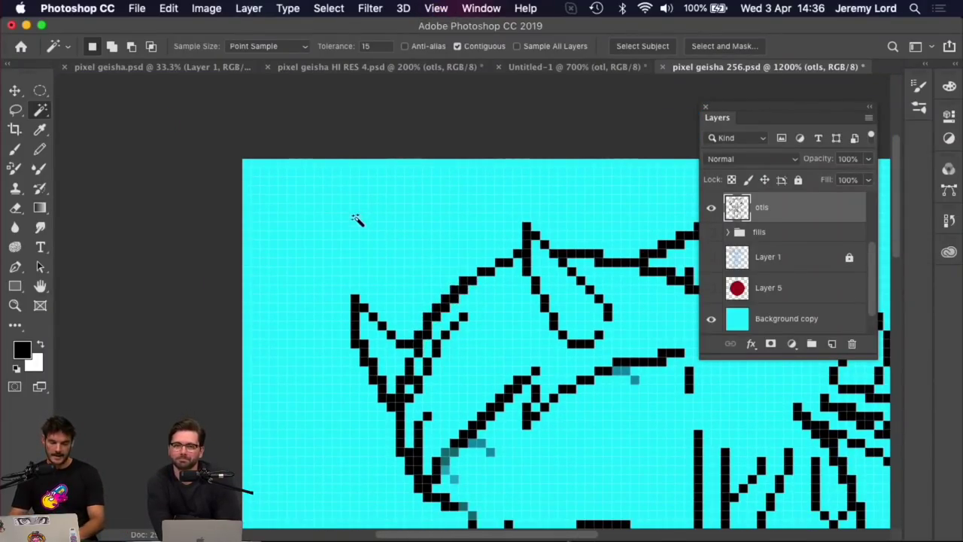
# Select the mouth's interior with the Magic Wand and fill it with a muted red on the otls layer
pyautogui.scroll(-3, 429, 256)
pyautogui.hscroll(3, 429, 256)
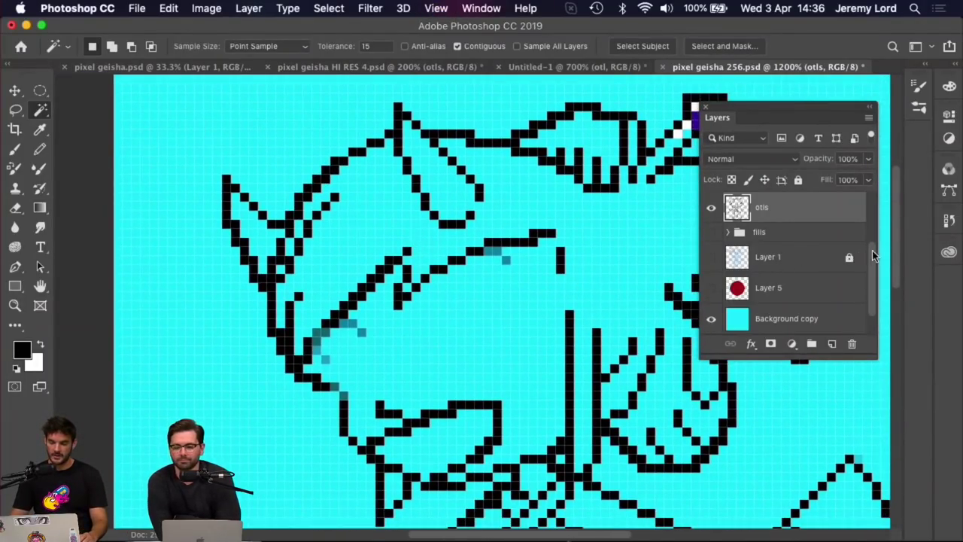
pyautogui.moveTo(872, 256); pyautogui.dragTo(869, 235)
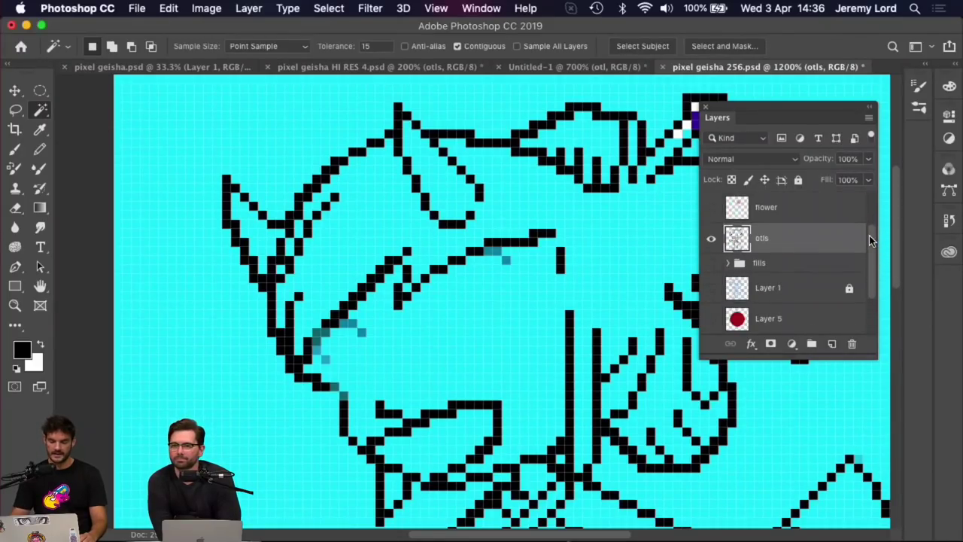
pyautogui.press('super+minus')
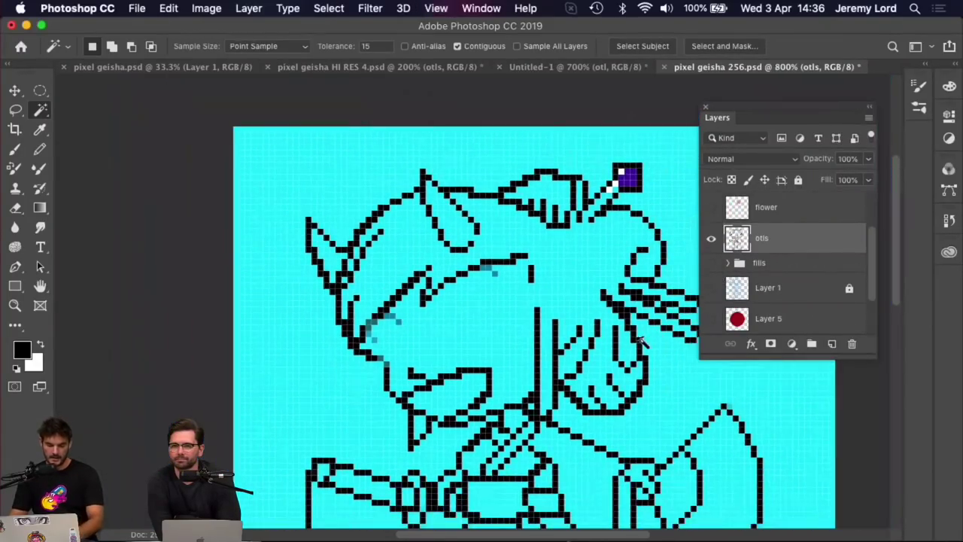
pyautogui.click(448, 399)
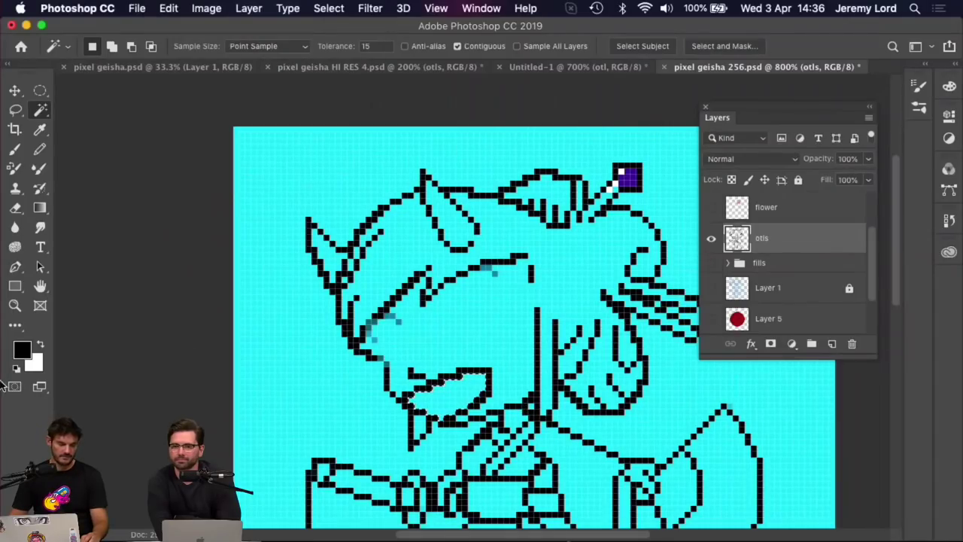
pyautogui.click(23, 350)
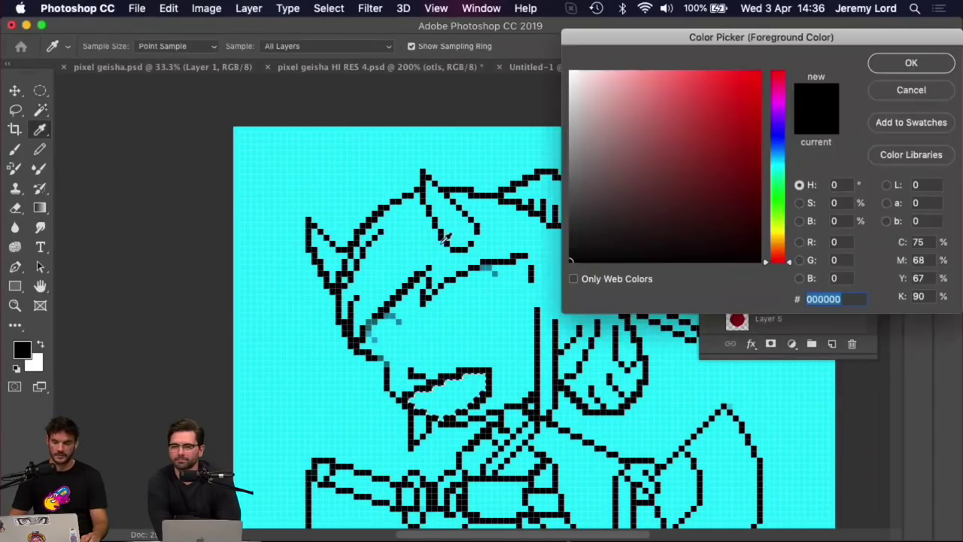
pyautogui.click(881, 66)
pyautogui.hotkey('alt', 'BackSpace')
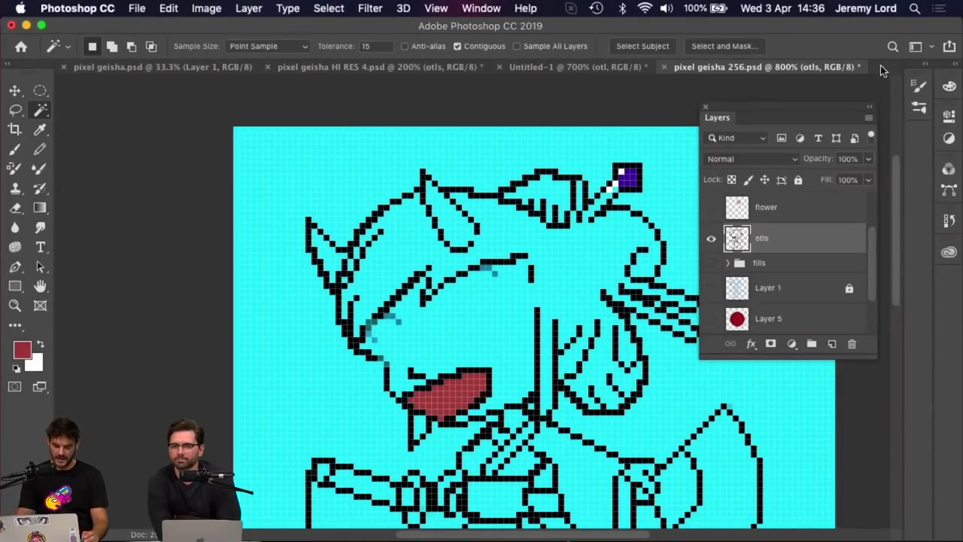
# Examine the mouth fill's edges against the black outline at 3200% and on the whole head at 700%
pyautogui.press('super+plus')
pyautogui.press('super+plus')
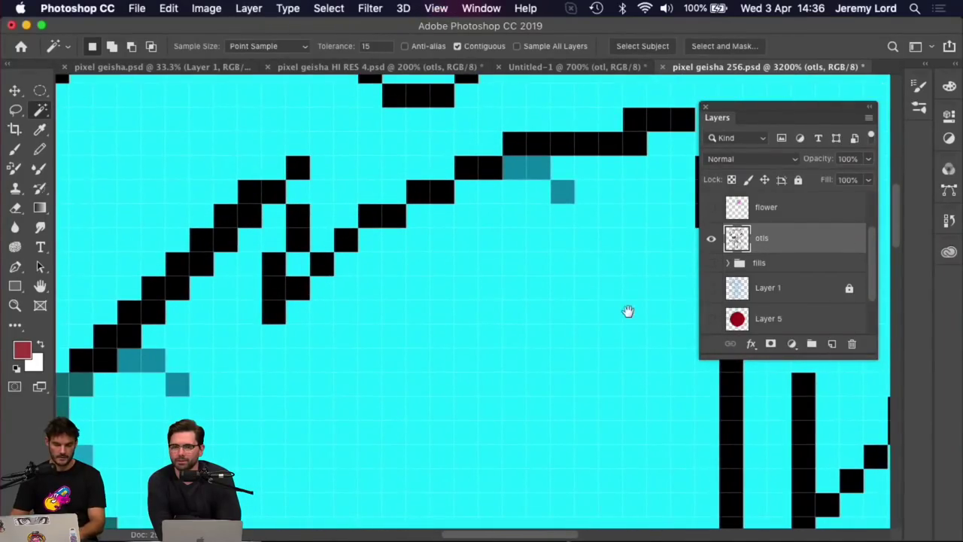
pyautogui.moveTo(628, 311); pyautogui.dragTo(531, 251)
pyautogui.hscroll(-2, 404, 259)
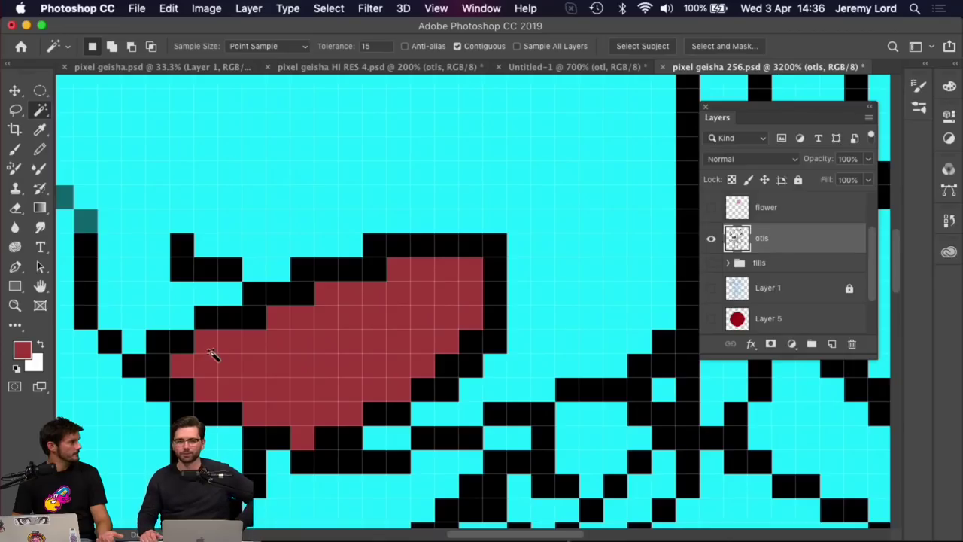
pyautogui.press('super+minus')
pyautogui.press('super+minus')
pyautogui.press('super+minus')
pyautogui.press('super+minus')
pyautogui.press('super+minus')
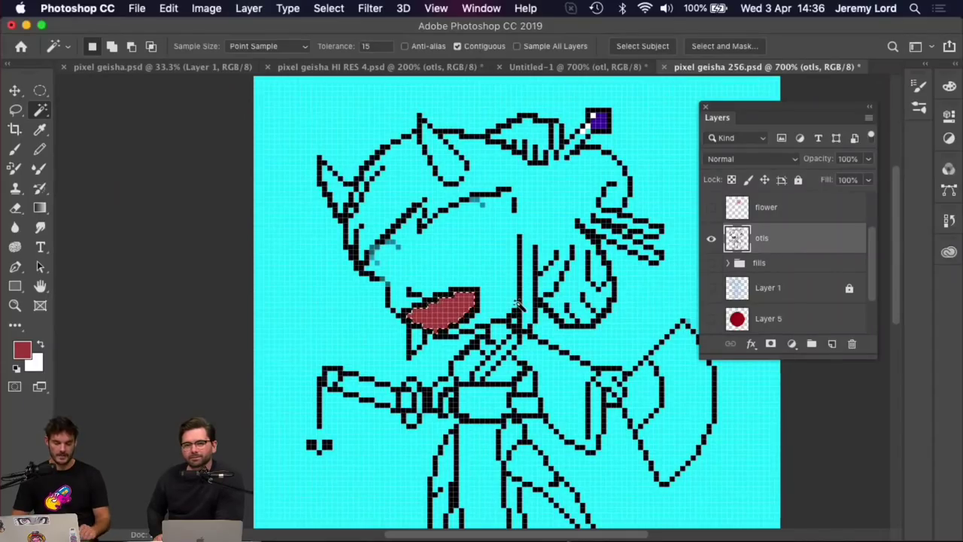
# Raise the red mouth fill's saturation by 40 with Replace Color, keeping fuzziness at 15
pyautogui.click(206, 8)
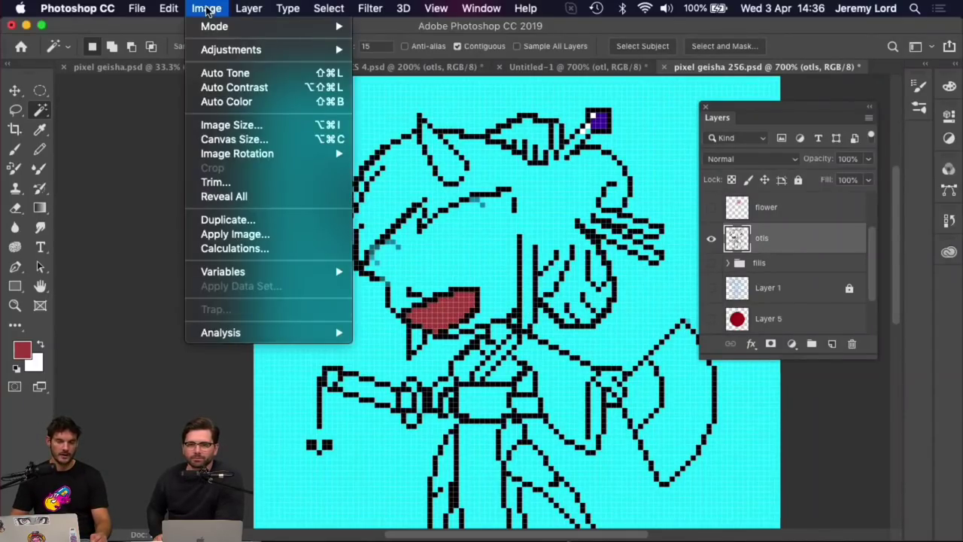
pyautogui.moveTo(218, 51)
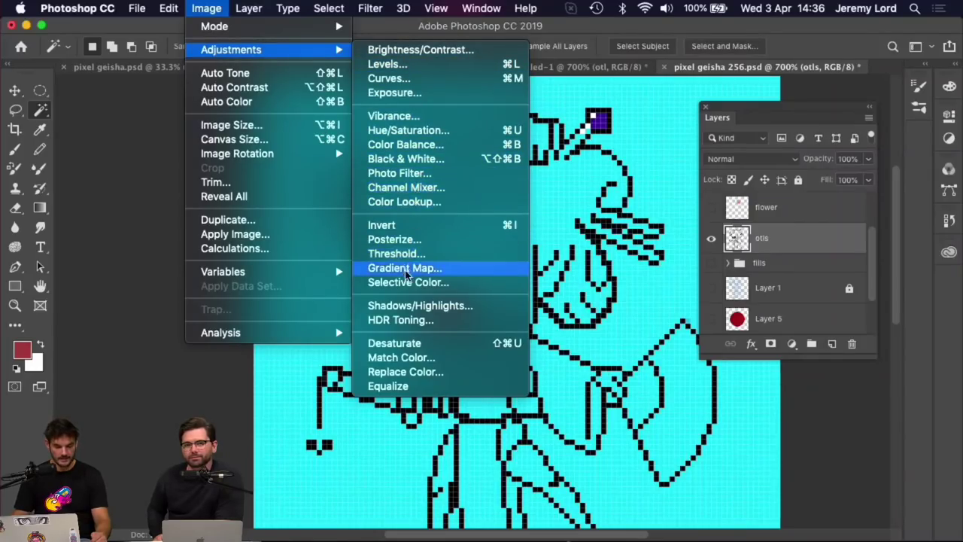
pyautogui.press('Escape')
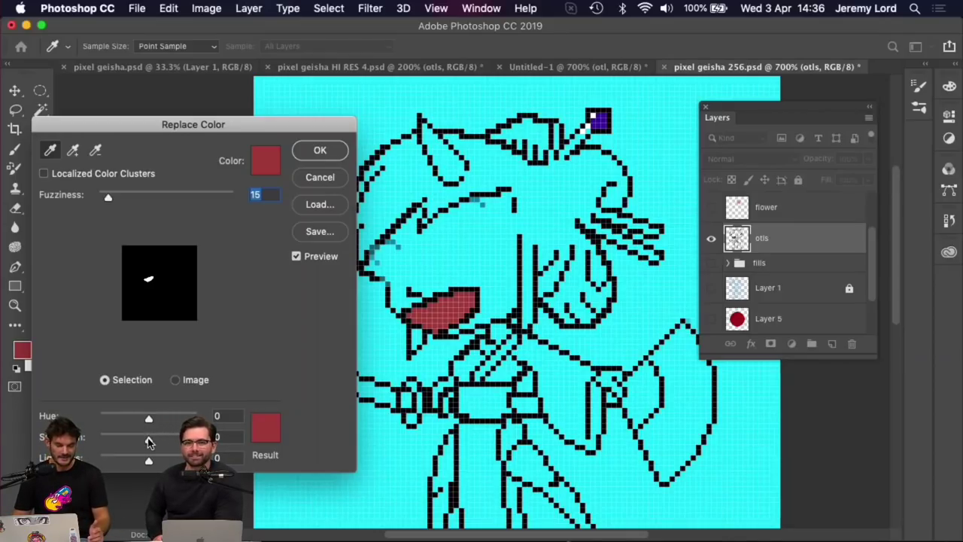
pyautogui.moveTo(148, 440); pyautogui.dragTo(166, 440)
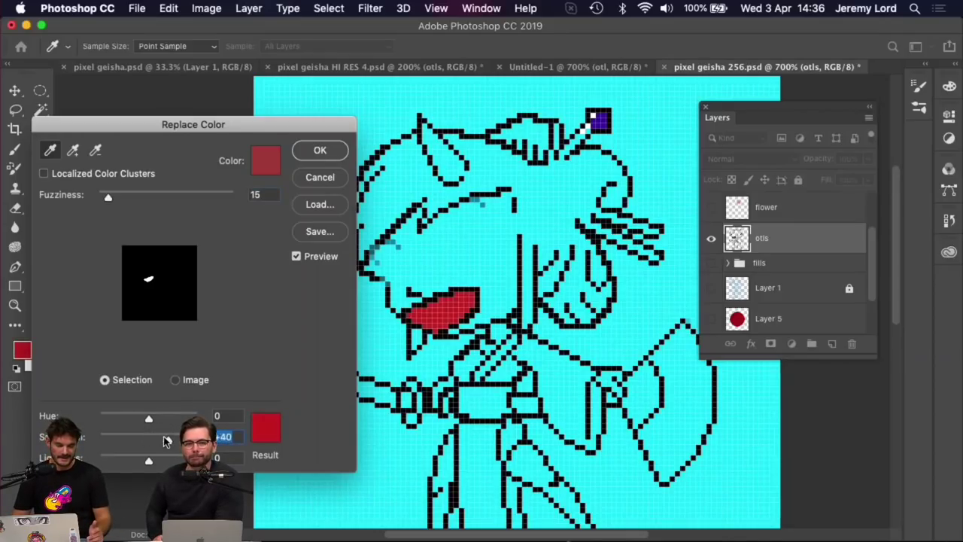
pyautogui.click(319, 150)
# Review the brighter mouth at 1200%, undo the Replace Color adjustment and the mouth fill, and clear the selection
pyautogui.press('super+equal')
pyautogui.press('super+equal')
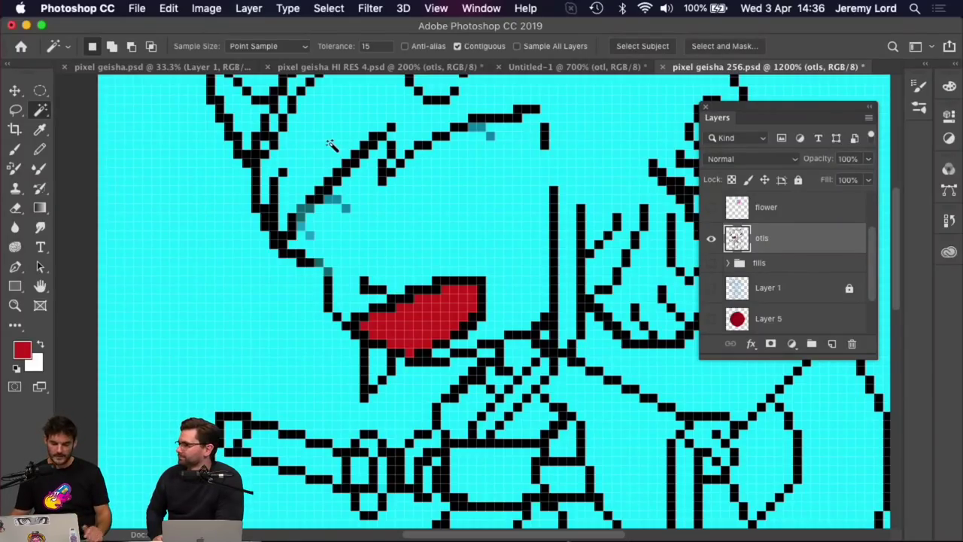
pyautogui.scroll(2, 459, 248)
pyautogui.hscroll(2, 459, 248)
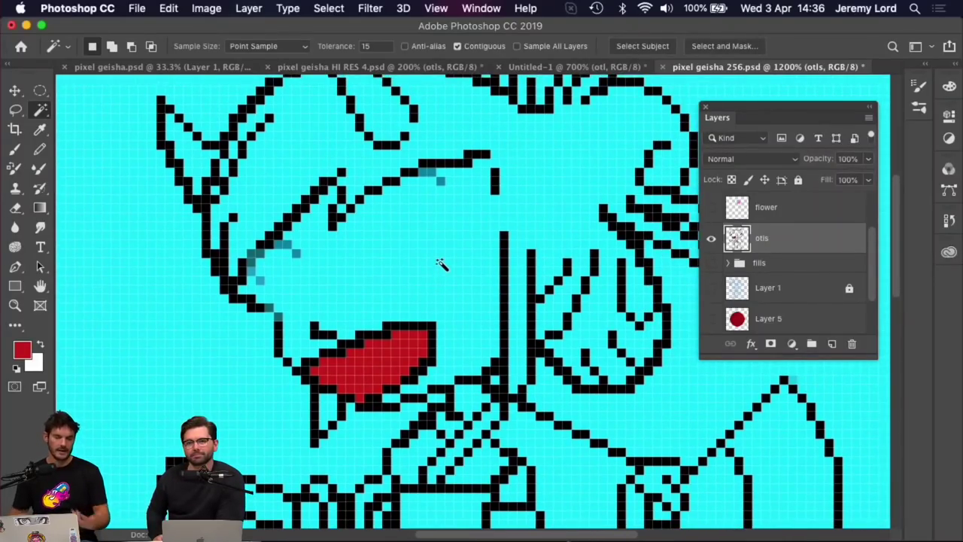
pyautogui.moveTo(480, 203); pyautogui.dragTo(484, 279)
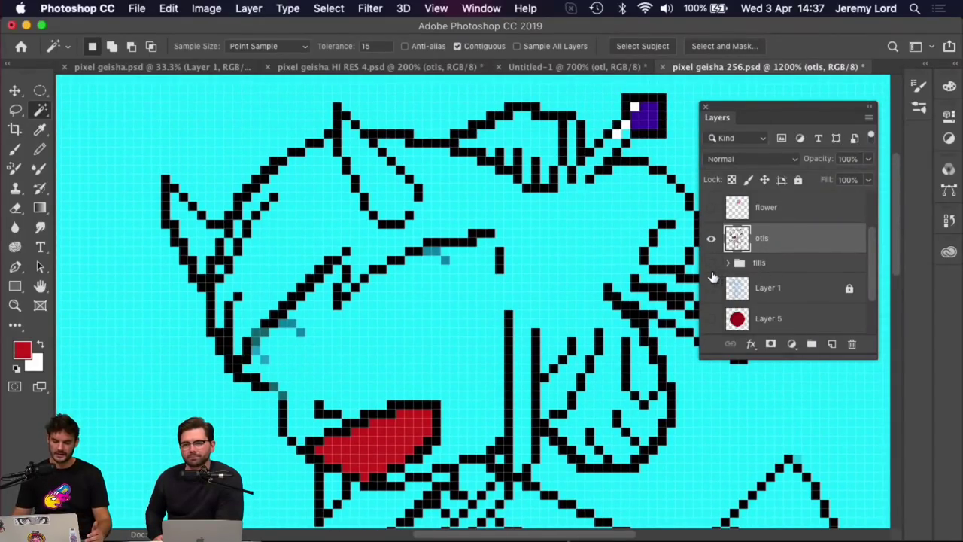
pyautogui.press('super+z')
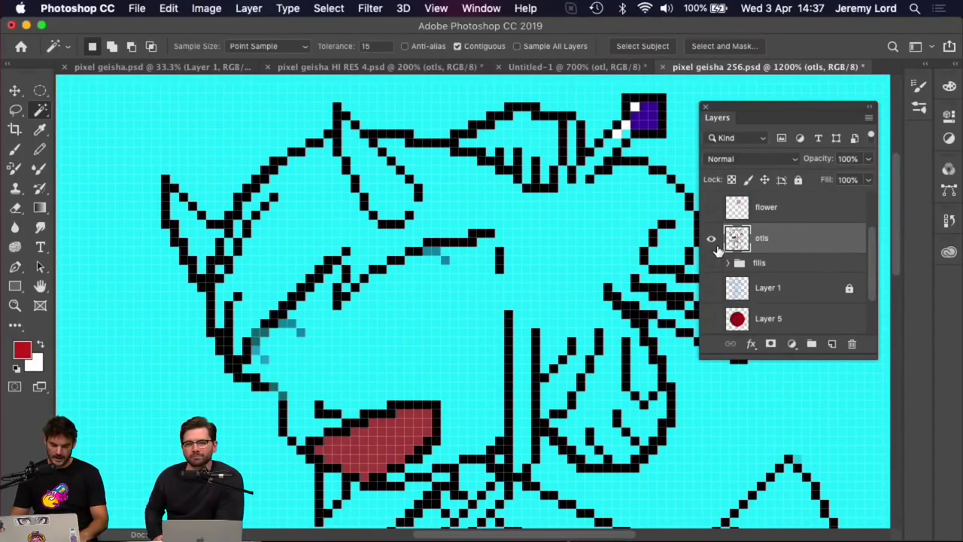
pyautogui.press('super+z')
pyautogui.press('super+d')
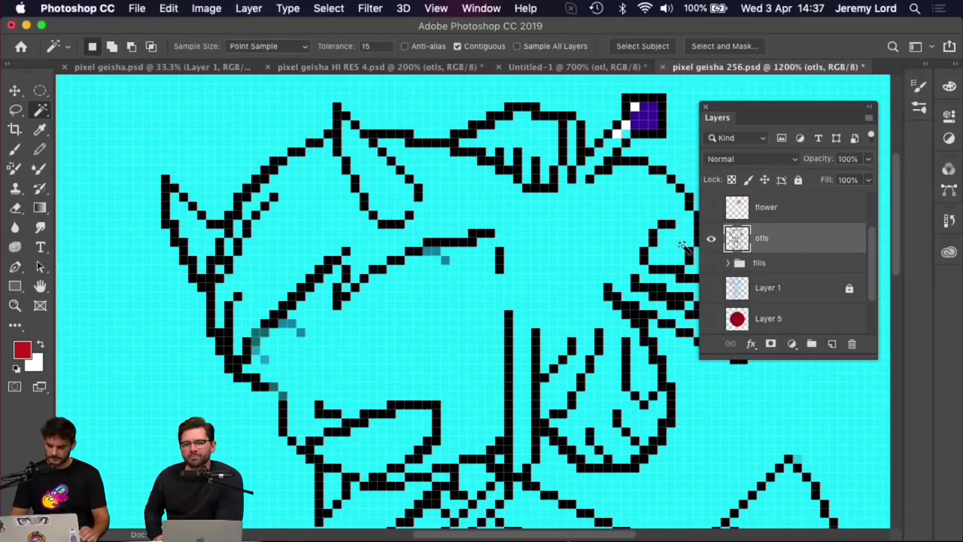
# Expand and show the fills group, hiding its eyes, hair, kimono and Layer 4 layers so only the skin fill shows at 500%
pyautogui.click(724, 263)
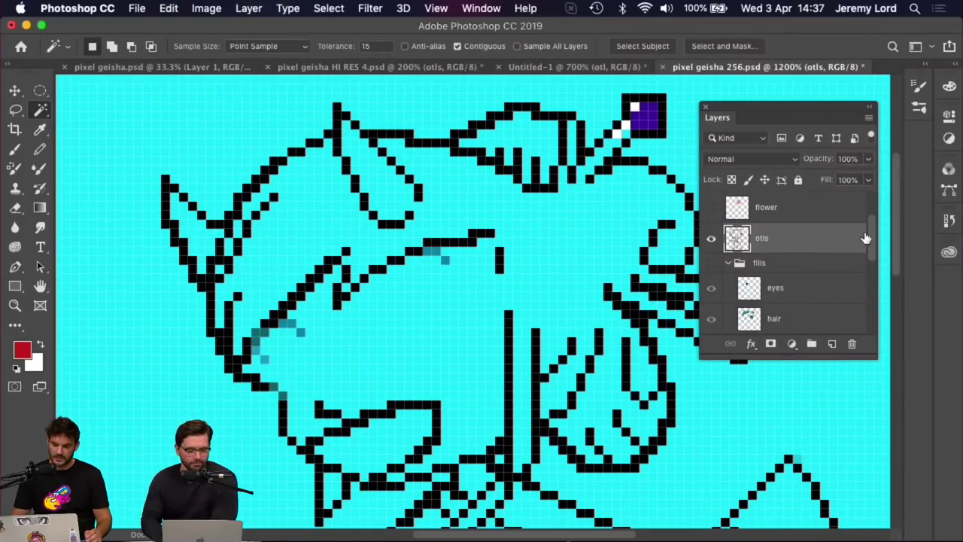
pyautogui.click(711, 262)
pyautogui.moveTo(871, 226); pyautogui.dragTo(862, 255)
pyautogui.moveTo(711, 226); pyautogui.dragTo(711, 197)
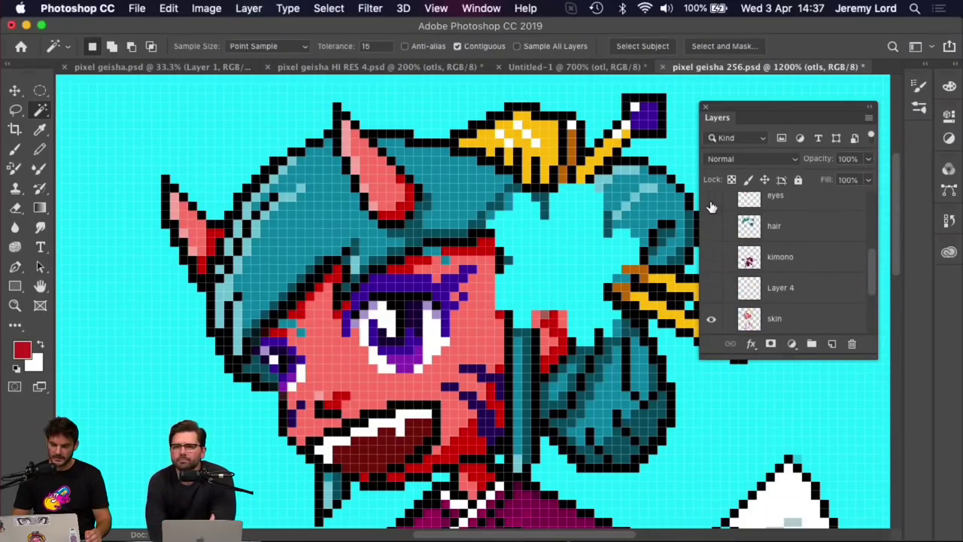
pyautogui.moveTo(871, 260)
pyautogui.mouseDown()
pyautogui.moveTo(865, 230)
pyautogui.moveTo(879, 273)
pyautogui.mouseUp()
pyautogui.press('super+minus')
pyautogui.press('super+minus')
pyautogui.press('super+minus')
pyautogui.press('super+minus')
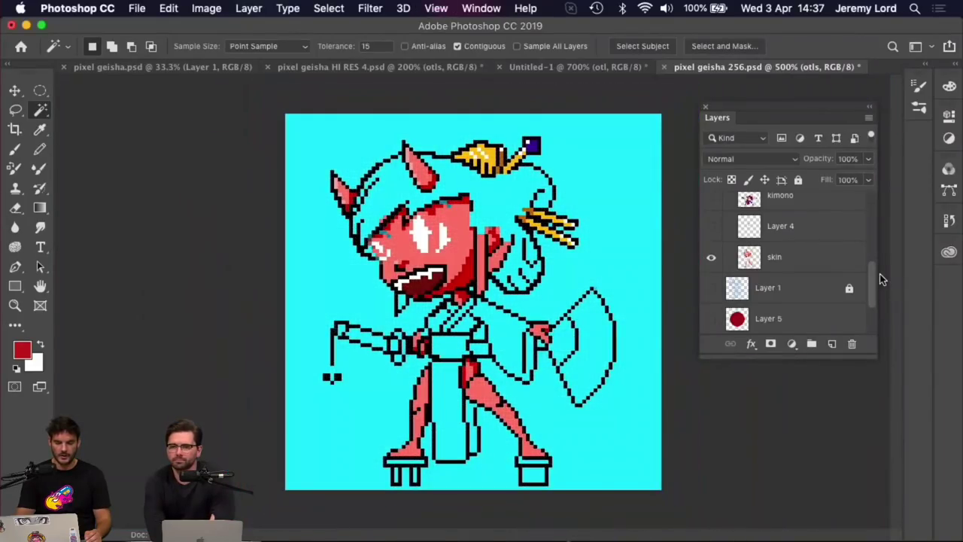
# Check the skin layer by hiding and reshowing it, select it, and examine the face's shading at 1600%
pyautogui.click(710, 259)
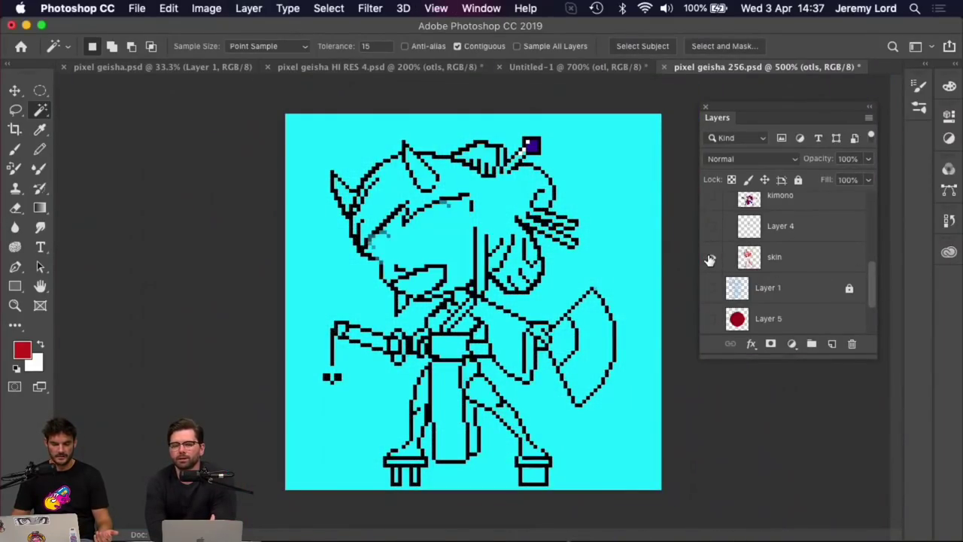
pyautogui.click(710, 259)
pyautogui.click(810, 258)
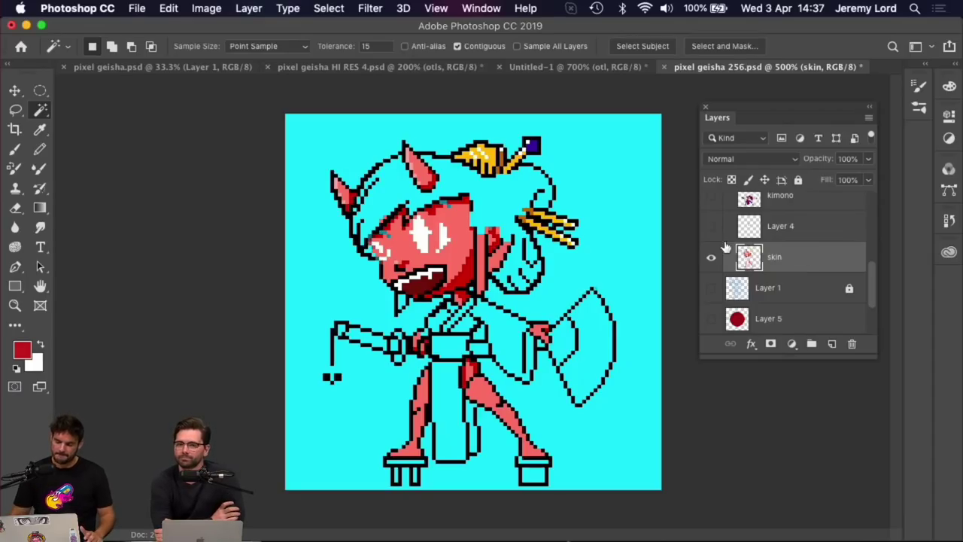
pyautogui.press('super+equal')
pyautogui.press('super+equal')
pyautogui.press('super+equal')
pyautogui.press('super+equal')
pyautogui.press('super+equal')
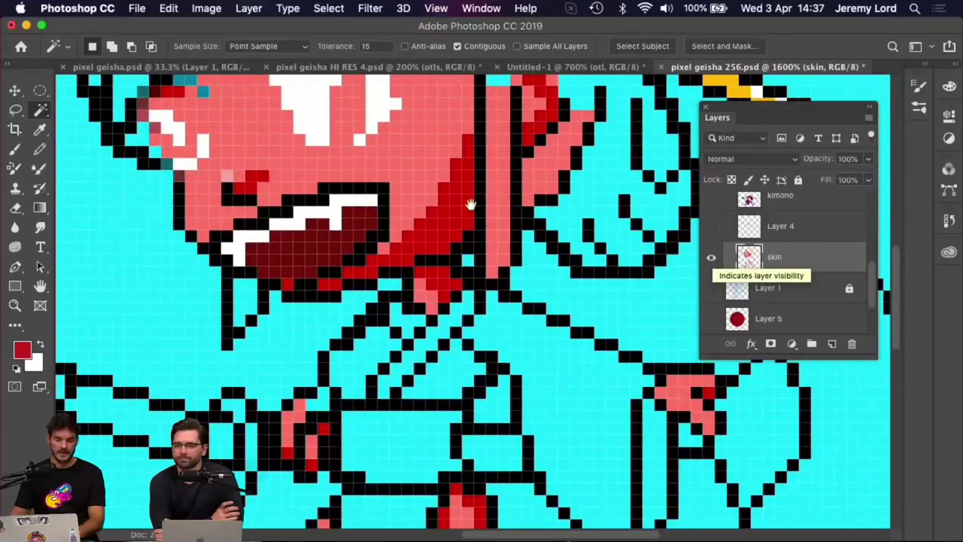
pyautogui.moveTo(471, 205); pyautogui.dragTo(522, 338)
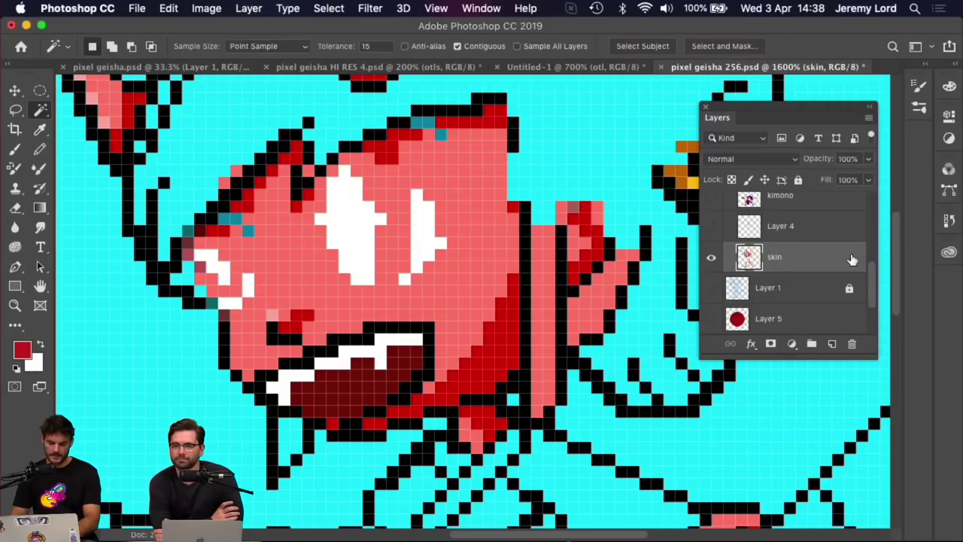
# Shift the skin layer's red tones to magenta with Hue/Saturation, raising the saturation and lowering the lightness
pyautogui.press('super+minus')
pyautogui.press('super+u')
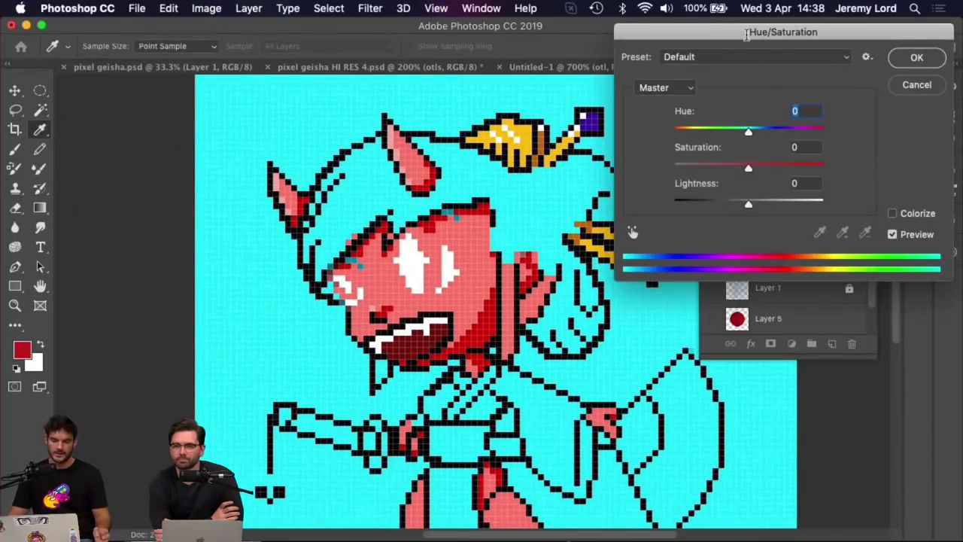
pyautogui.moveTo(723, 35); pyautogui.dragTo(675, 31)
pyautogui.moveTo(700, 127); pyautogui.dragTo(660, 129)
pyautogui.moveTo(700, 164); pyautogui.dragTo(721, 164)
pyautogui.moveTo(700, 200); pyautogui.dragTo(681, 203)
pyautogui.click(852, 58)
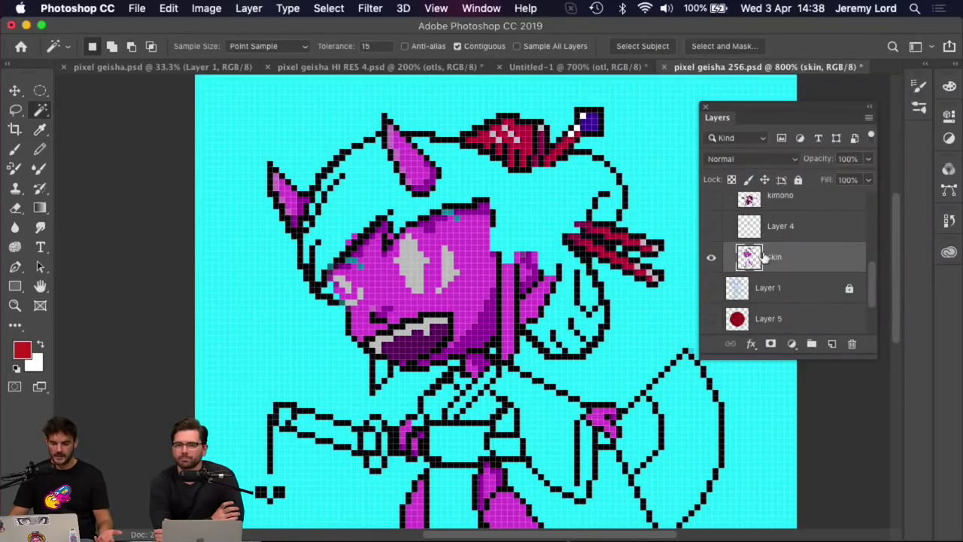
# Show the Layer 4 and kimono layers in the fills group again
pyautogui.click(712, 226)
pyautogui.click(711, 203)
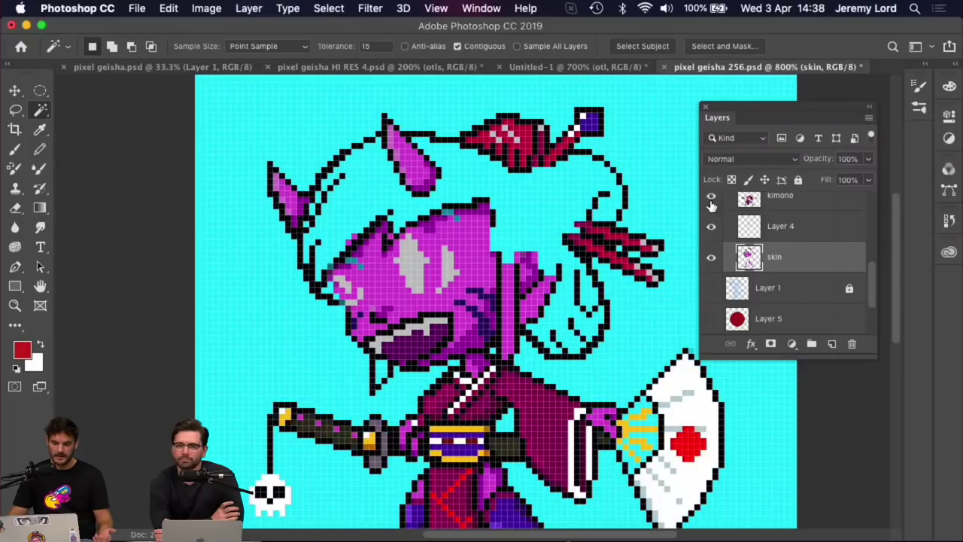
pyautogui.press('super+minus')
# Try a hue shift of -37 on the kimono layer with Hue/Saturation
pyautogui.click(780, 200)
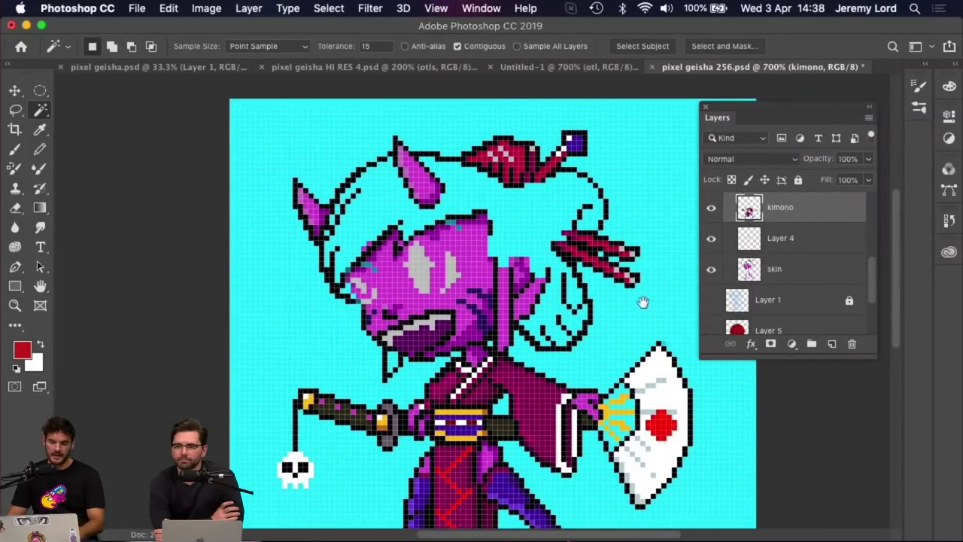
pyautogui.moveTo(640, 301); pyautogui.dragTo(627, 197)
pyautogui.press('super+u')
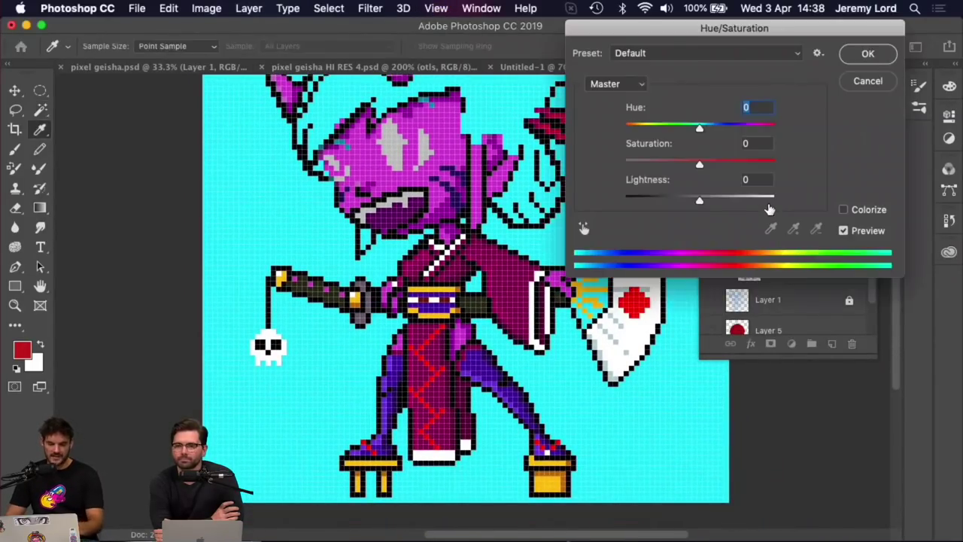
pyautogui.moveTo(700, 126); pyautogui.dragTo(671, 142)
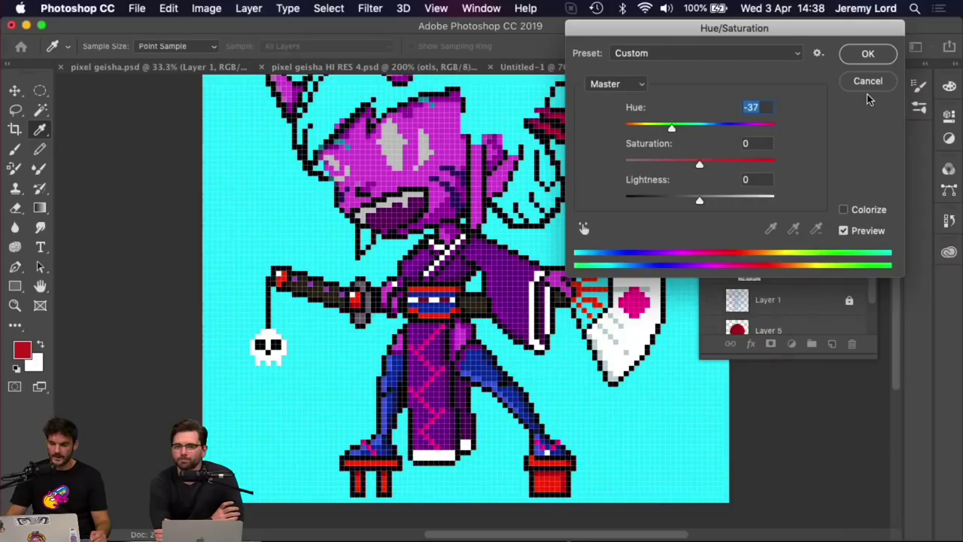
pyautogui.click(868, 82)
pyautogui.scroll(3, 737, 226)
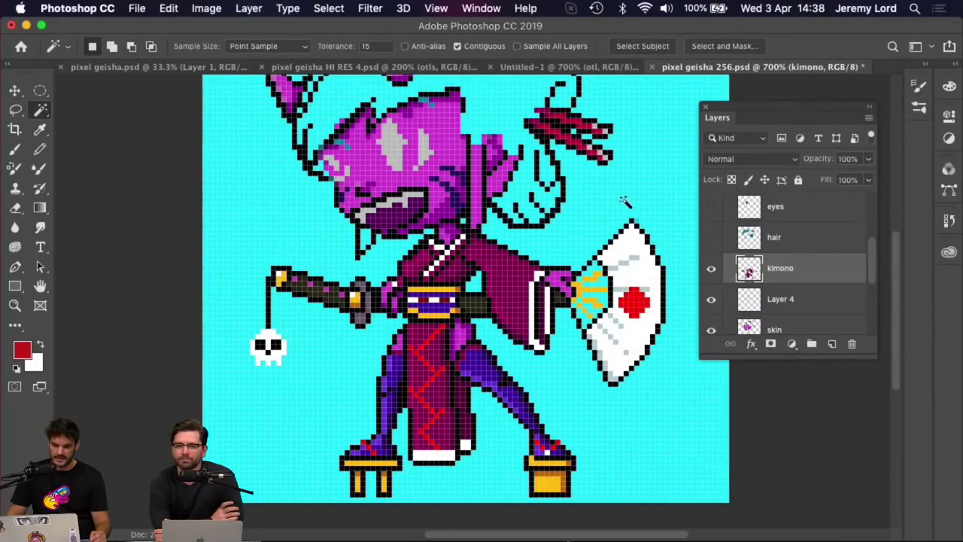
# Review the partly outlined sketch, the HI RES 4 outlines and the original geisha sketch, and return to the kimono in pixel geisha 256.psd
pyautogui.click(324, 67)
pyautogui.click(564, 67)
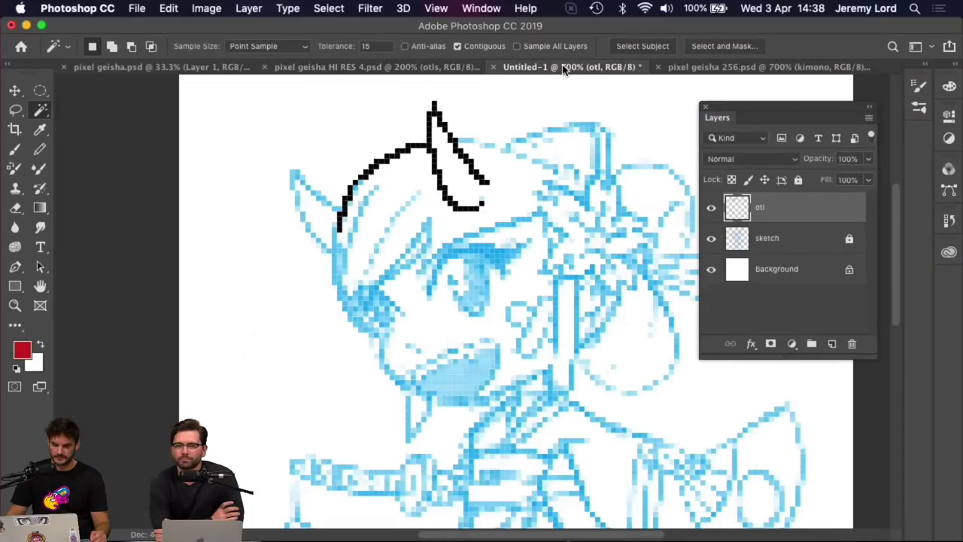
pyautogui.scroll(-10, 547, 222)
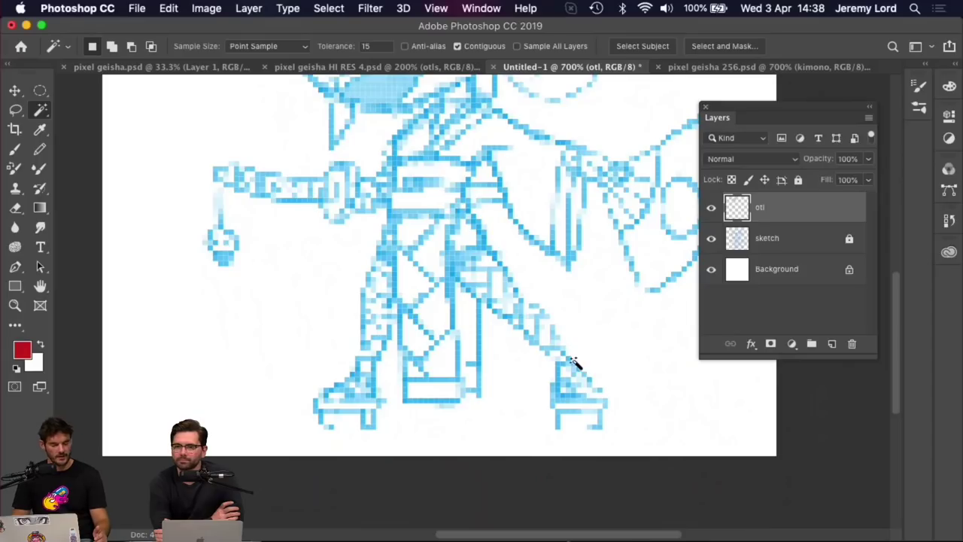
pyautogui.click(303, 69)
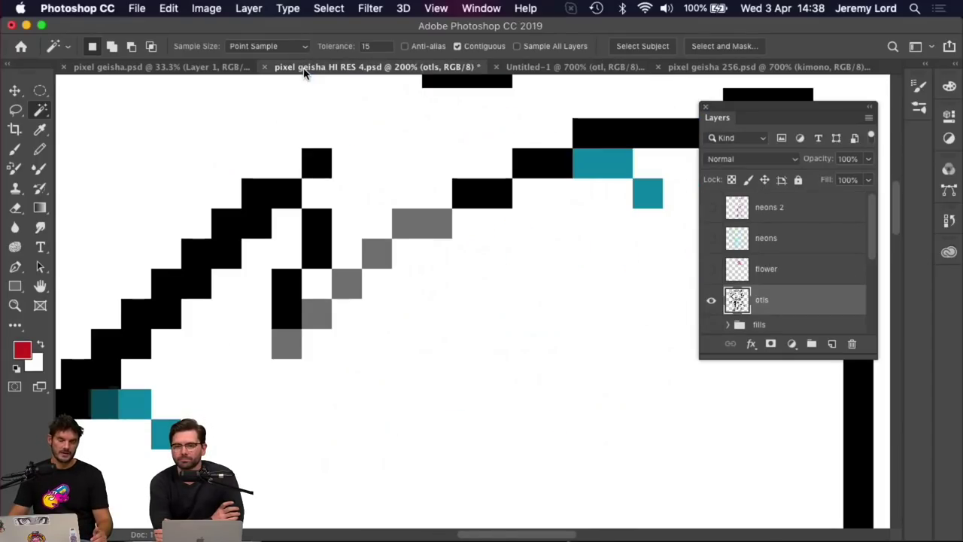
pyautogui.click(189, 68)
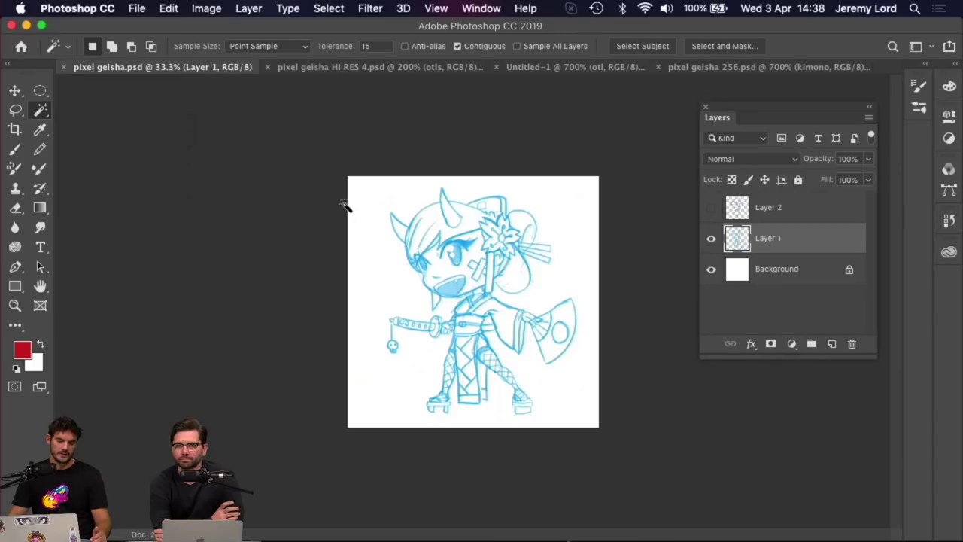
pyautogui.click(743, 68)
pyautogui.scroll(5, 477, 340)
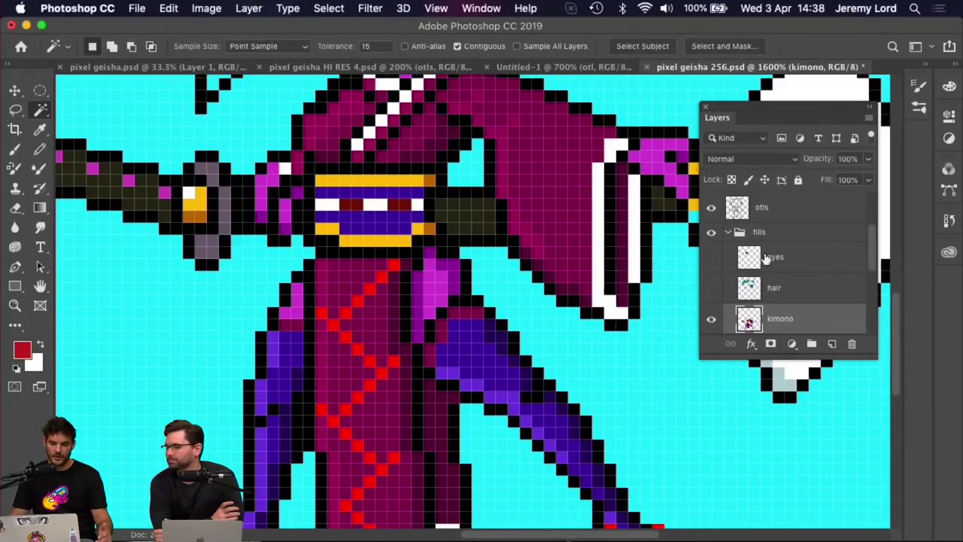
# Add an empty layer directly above the eyes layer in the fills group and switch to the Pencil tool
pyautogui.click(786, 264)
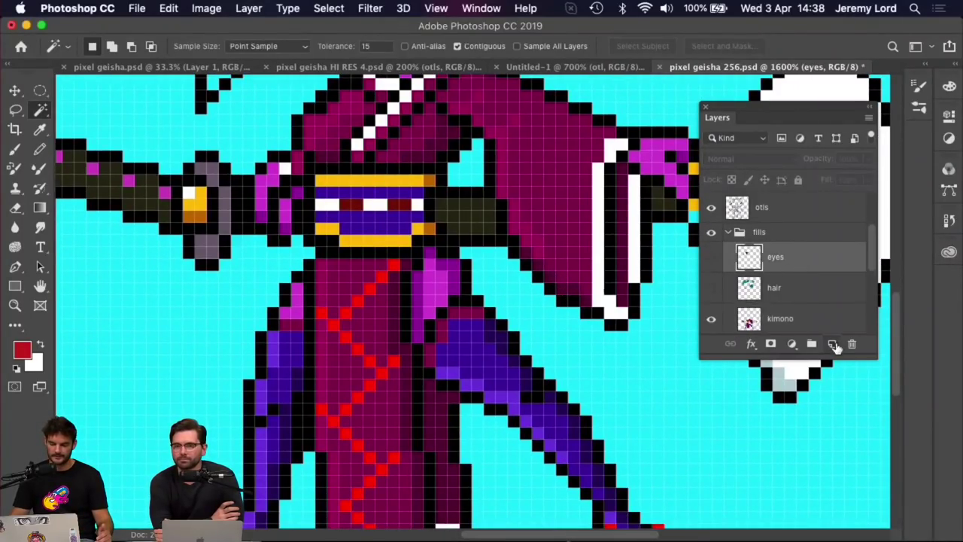
pyautogui.click(831, 343)
pyautogui.press('b')
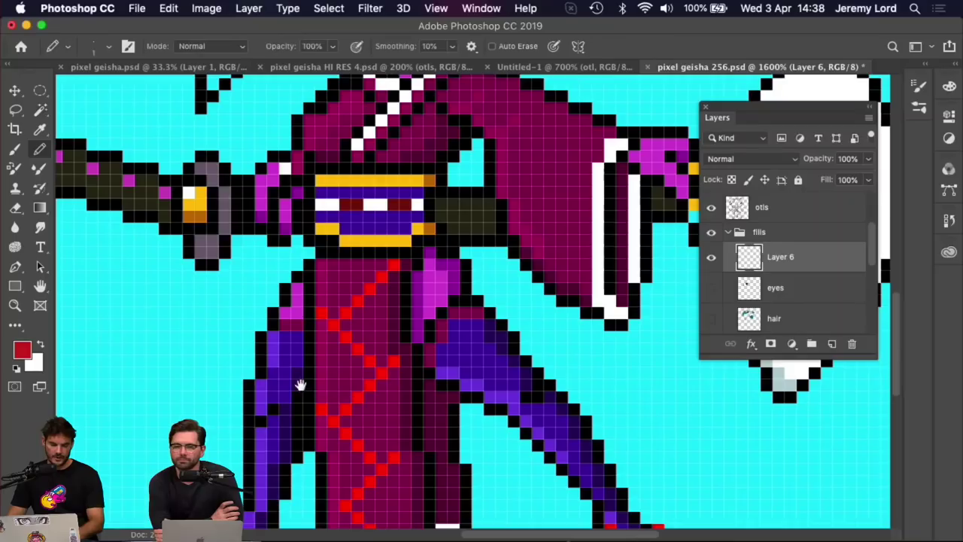
# Draw a five-pixel red plus on the empty cyan background between the skull charm and the leg
pyautogui.hscroll(-5, 554, 366)
pyautogui.scroll(2, 492, 379)
pyautogui.hscroll(-3, 346, 363)
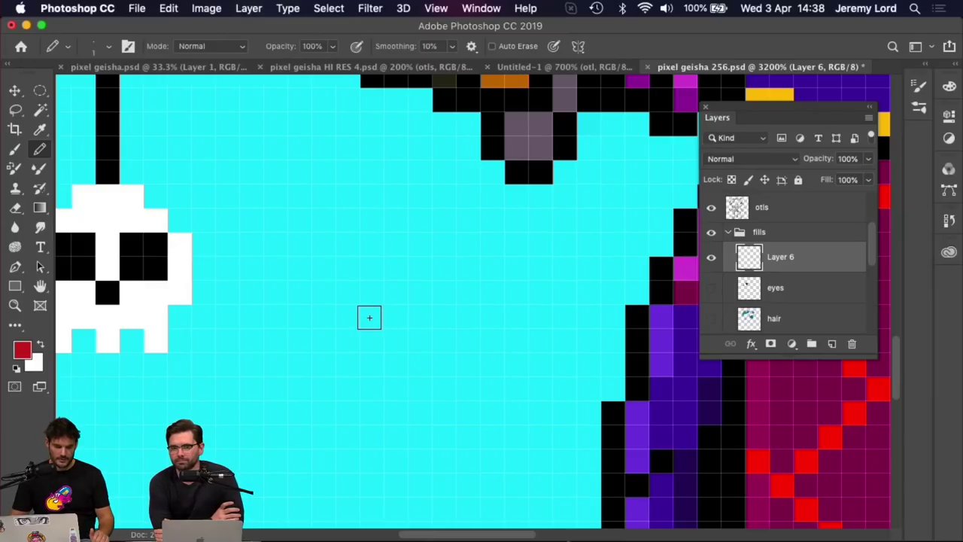
pyautogui.moveTo(346, 318); pyautogui.dragTo(373, 317)
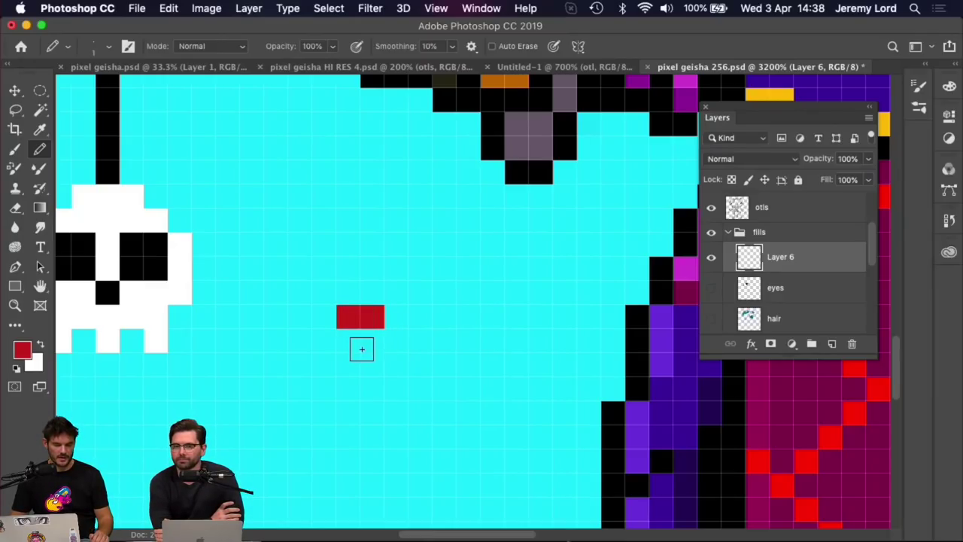
pyautogui.click(392, 321)
pyautogui.click(373, 293)
pyautogui.click(372, 346)
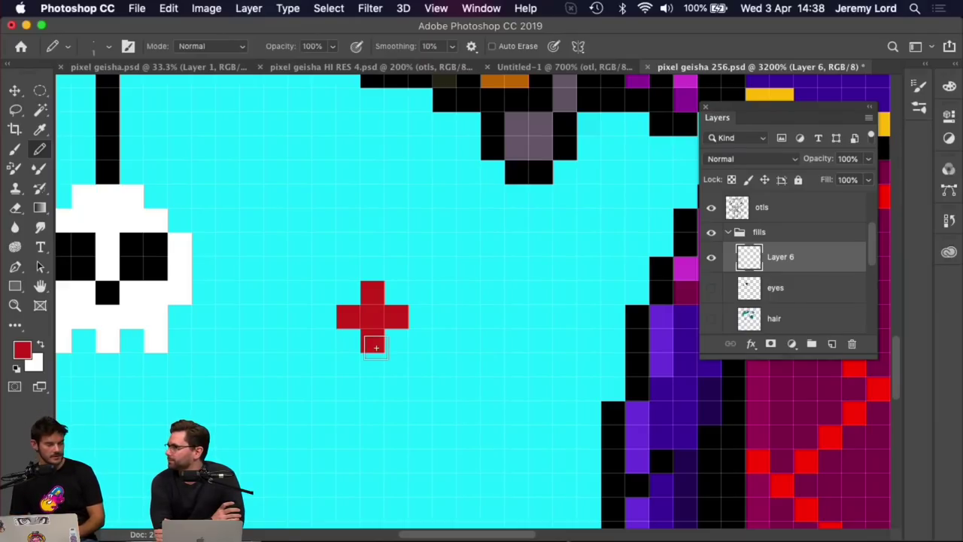
# Draw a solid red block two pixels wide and three pixels tall just right of the plus
pyautogui.moveTo(469, 317); pyautogui.dragTo(493, 316)
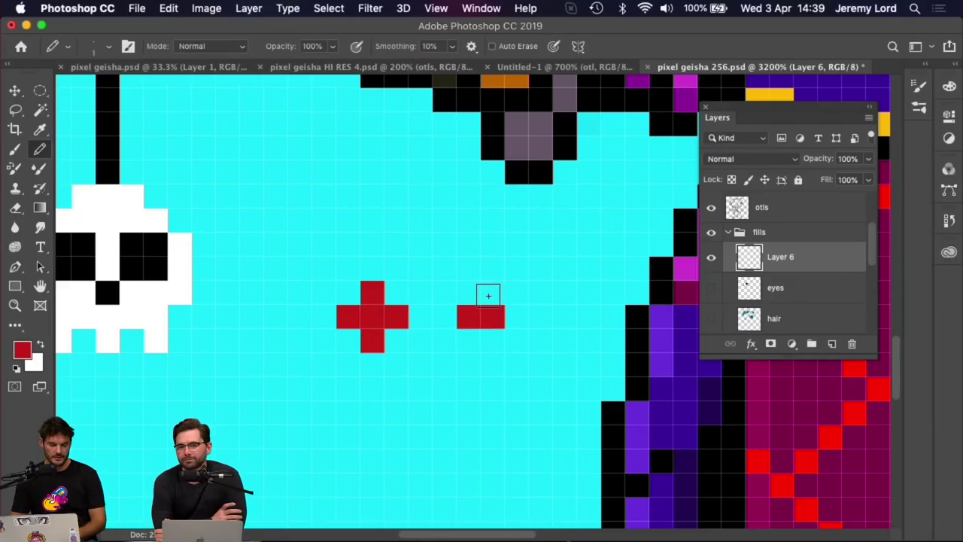
pyautogui.click(487, 296)
pyautogui.click(493, 341)
pyautogui.click(469, 297)
pyautogui.click(474, 337)
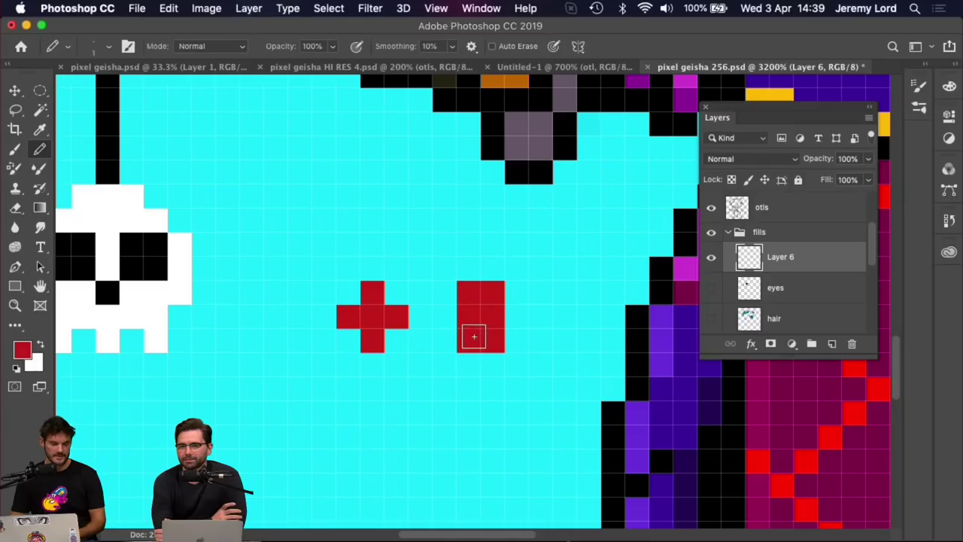
# Undo every red pixel of the block and the plus
pyautogui.press('super+z')
pyautogui.press('super+z')
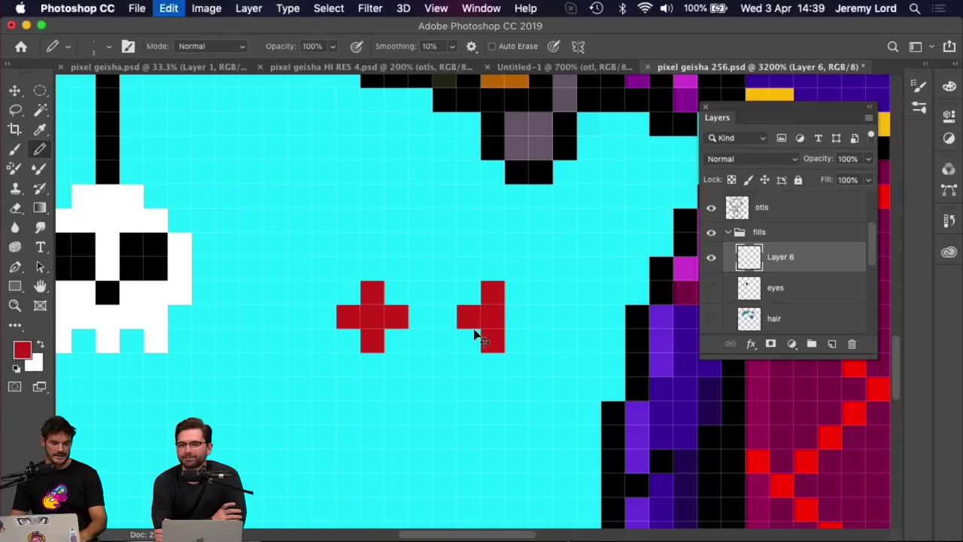
pyautogui.press('super+z')
pyautogui.press('super+z')
pyautogui.press('super+z')
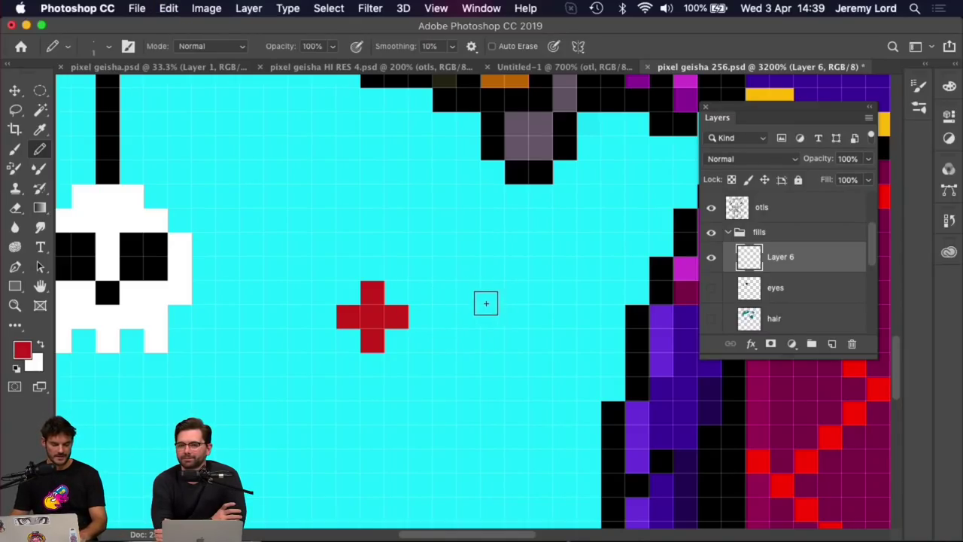
pyautogui.press('super+z')
pyautogui.press('super+z')
pyautogui.press('super+z')
pyautogui.press('super+z')
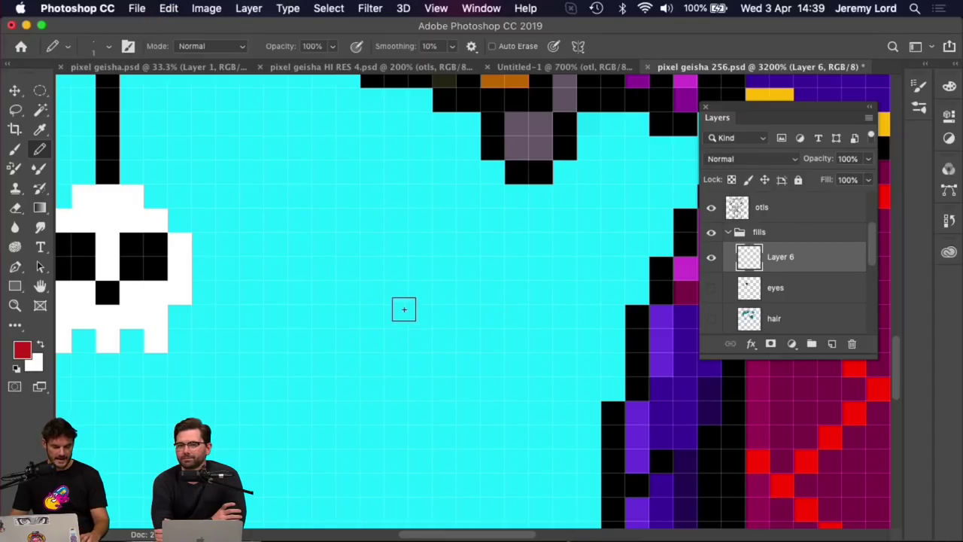
# Draw a five-pixel red X from diagonally touching pixels on the empty background beside the skull charm
pyautogui.click(348, 267)
pyautogui.click(373, 293)
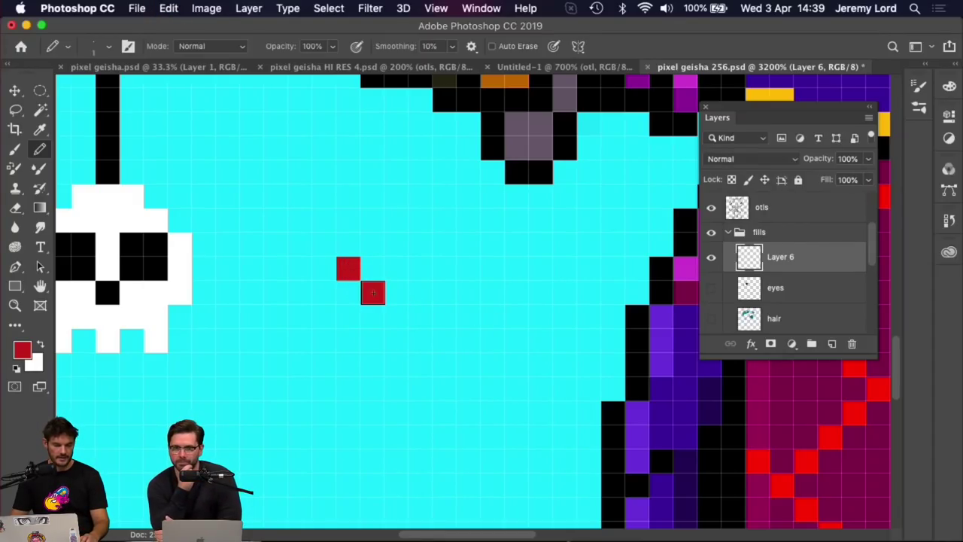
pyautogui.click(397, 317)
pyautogui.click(396, 268)
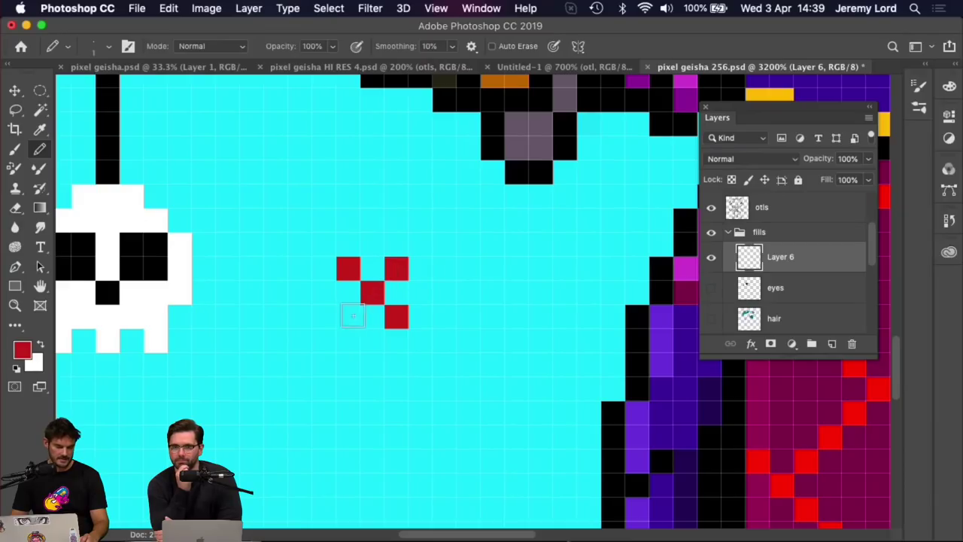
pyautogui.click(348, 317)
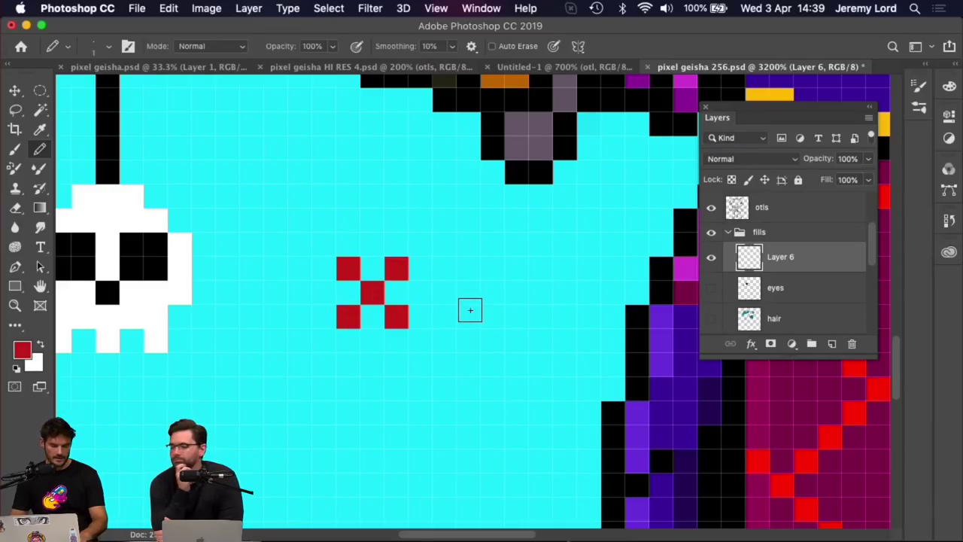
# Undo the last three pixels of the X and fill the remaining diagonal into a two-by-two red block
pyautogui.press('super+z')
pyautogui.press('super+z')
pyautogui.press('super+z')
pyautogui.click(372, 268)
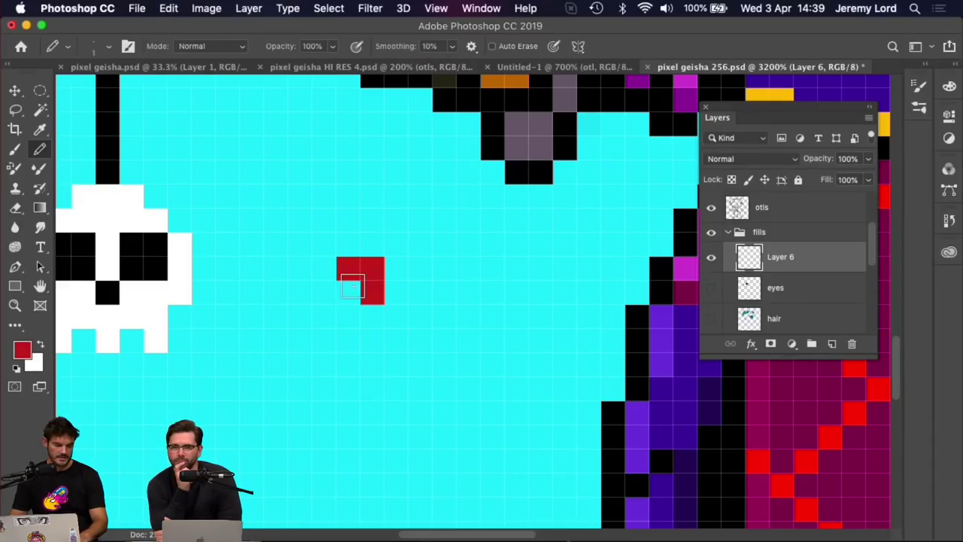
pyautogui.click(349, 289)
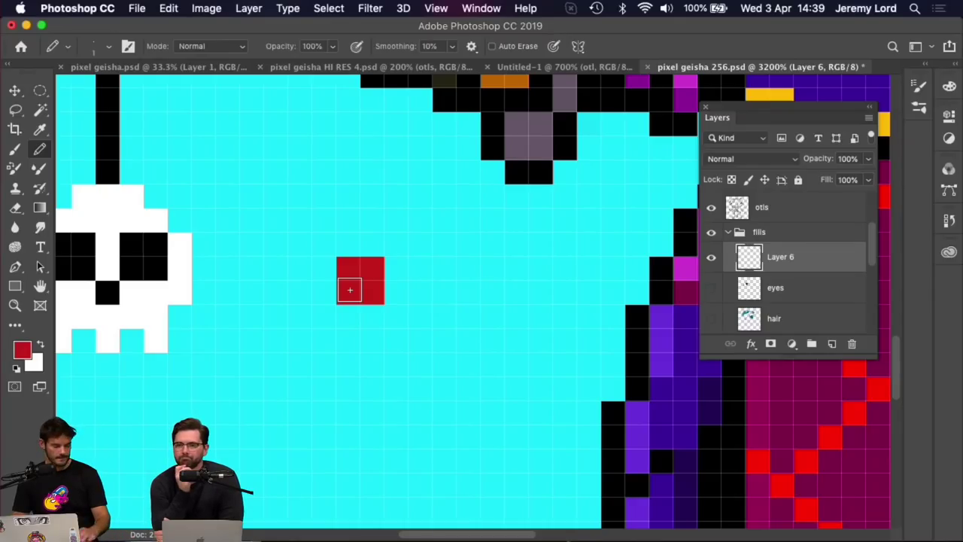
# Undo all pixels of the two-by-two red block
pyautogui.press('super+z')
pyautogui.press('super+z')
pyautogui.press('super+z')
pyautogui.press('super+z')
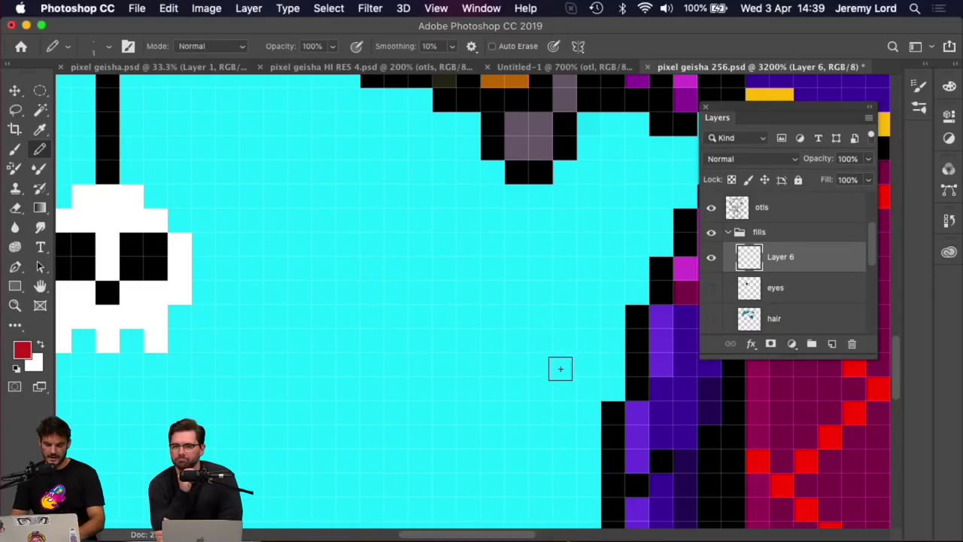
# Add another empty layer above Layer 6 in the fills group
pyautogui.hscroll(10, 560, 368)
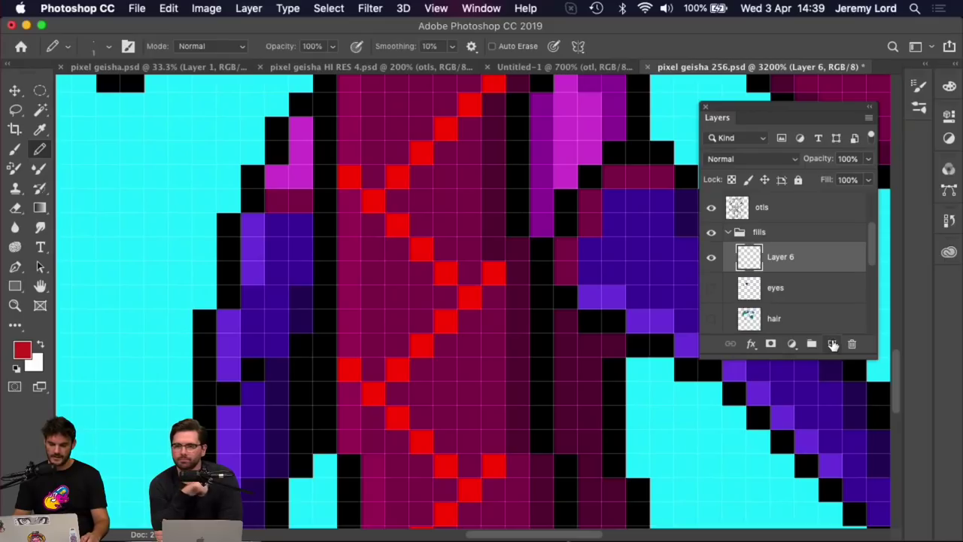
pyautogui.click(833, 344)
# Draw straight vertical and horizontal red lines crossing on the thigh of the right-hand purple stocking, with short extensions below
pyautogui.hscroll(6, 330, 391)
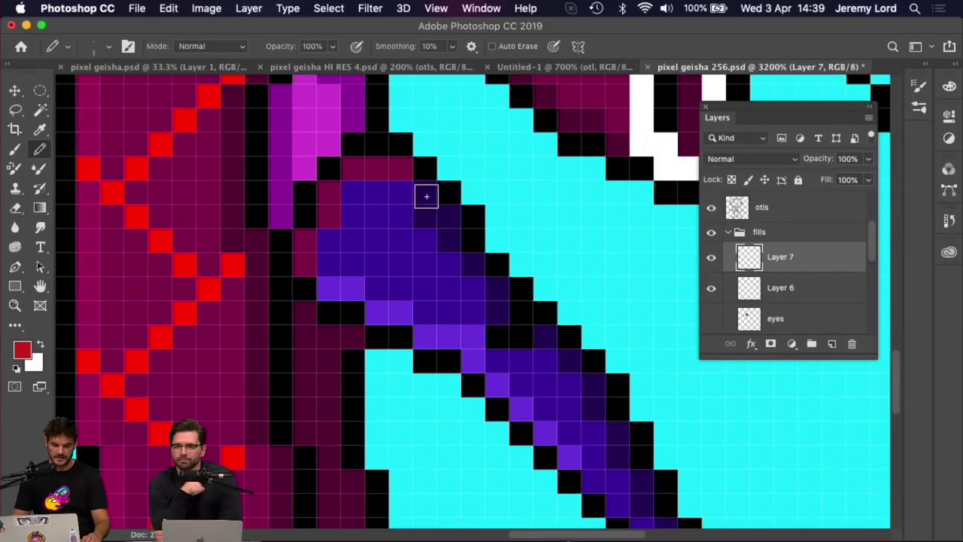
pyautogui.moveTo(425, 196); pyautogui.dragTo(426, 341)
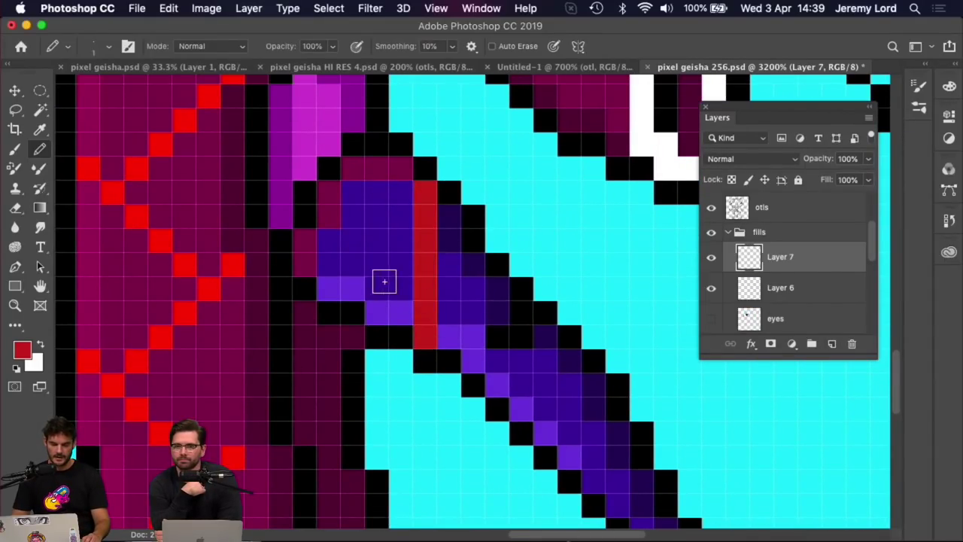
pyautogui.moveTo(305, 264)
pyautogui.mouseDown()
pyautogui.moveTo(482, 275)
pyautogui.moveTo(499, 390)
pyautogui.mouseUp()
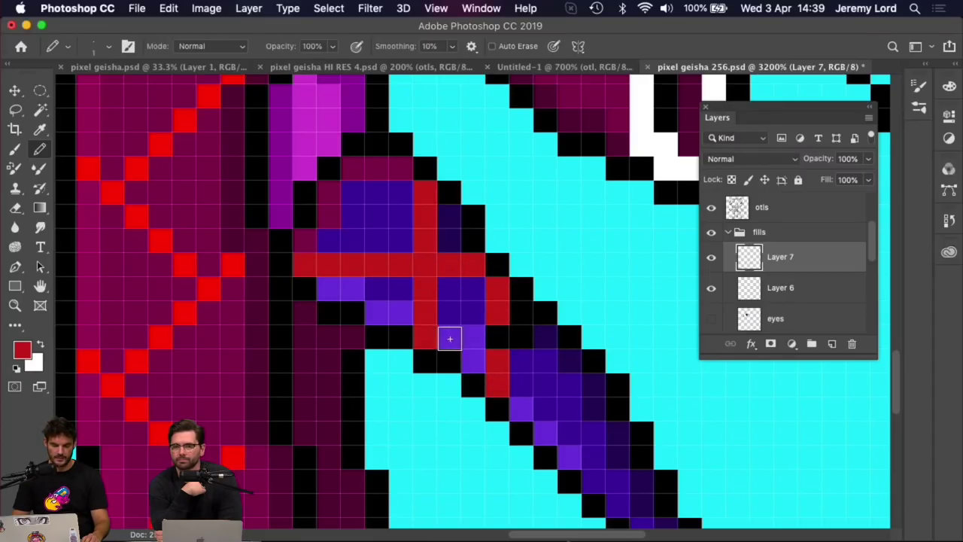
pyautogui.press('super+minus')
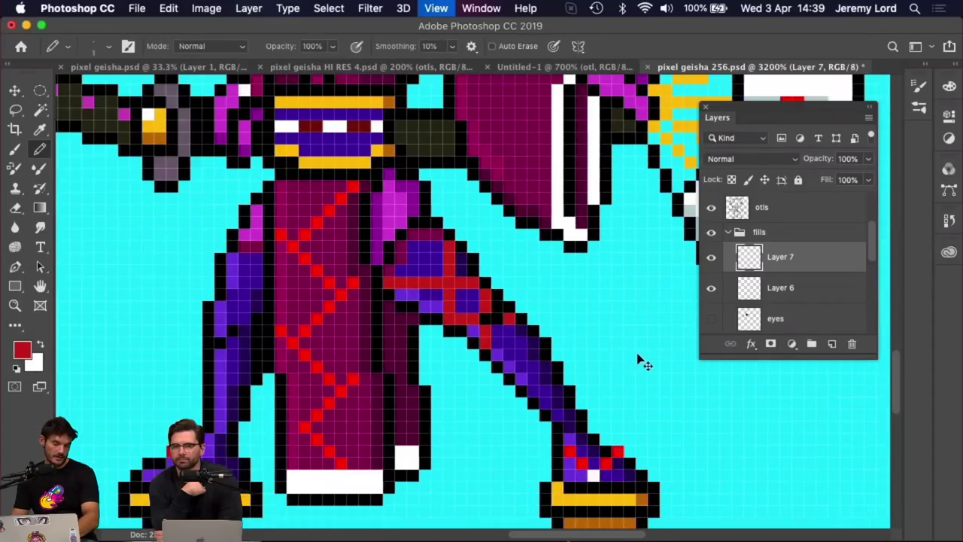
pyautogui.press('super+minus')
pyautogui.press('super+plus')
pyautogui.press('super+plus')
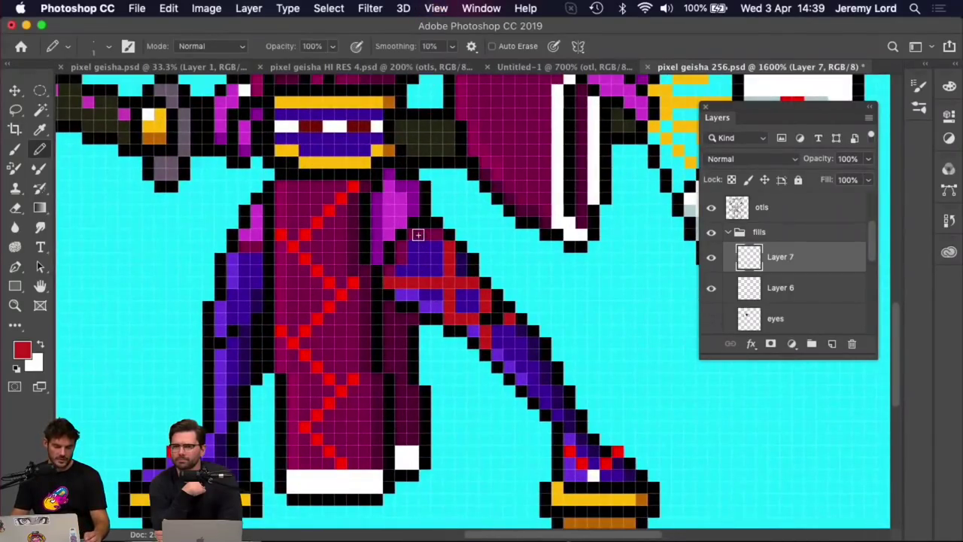
# Undo the straight red lines drawn on the stocking
pyautogui.press('super+z')
pyautogui.press('super+z')
pyautogui.press('super+z')
pyautogui.press('super+z')
pyautogui.press('super+z')
pyautogui.press('super+z')
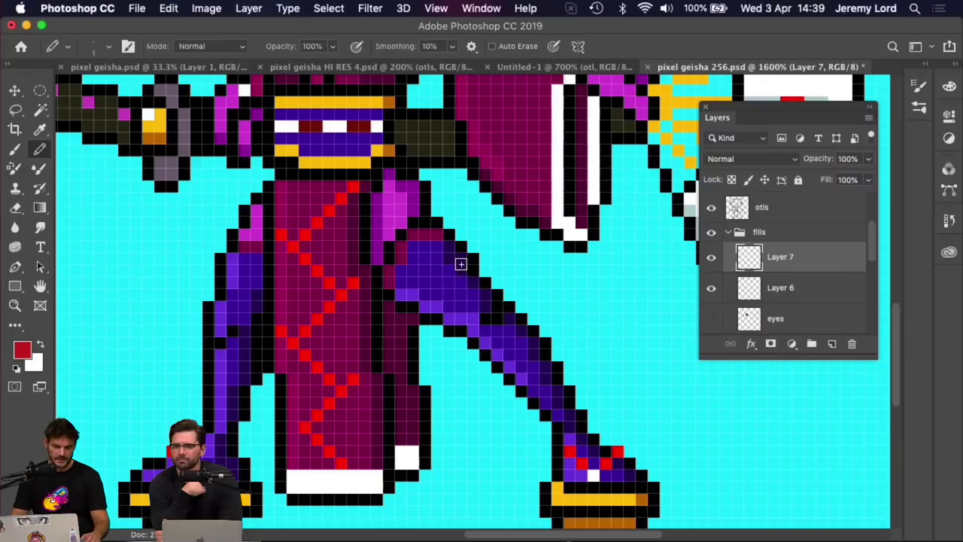
# Draw a red lattice of crossing one-pixel diagonals on the thigh of the right-hand stocking
pyautogui.click(461, 257)
pyautogui.click(449, 268)
pyautogui.click(436, 280)
pyautogui.click(425, 293)
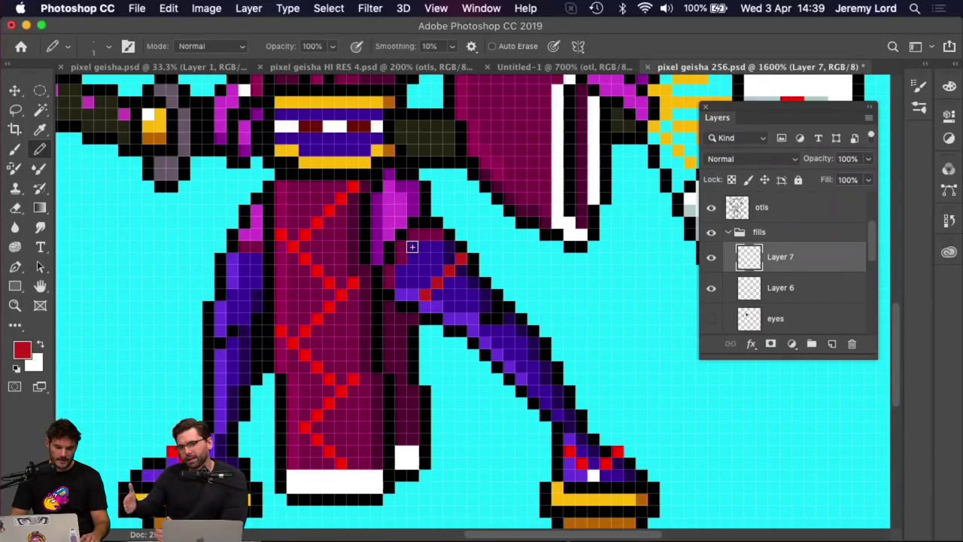
pyautogui.click(425, 269)
pyautogui.click(401, 245)
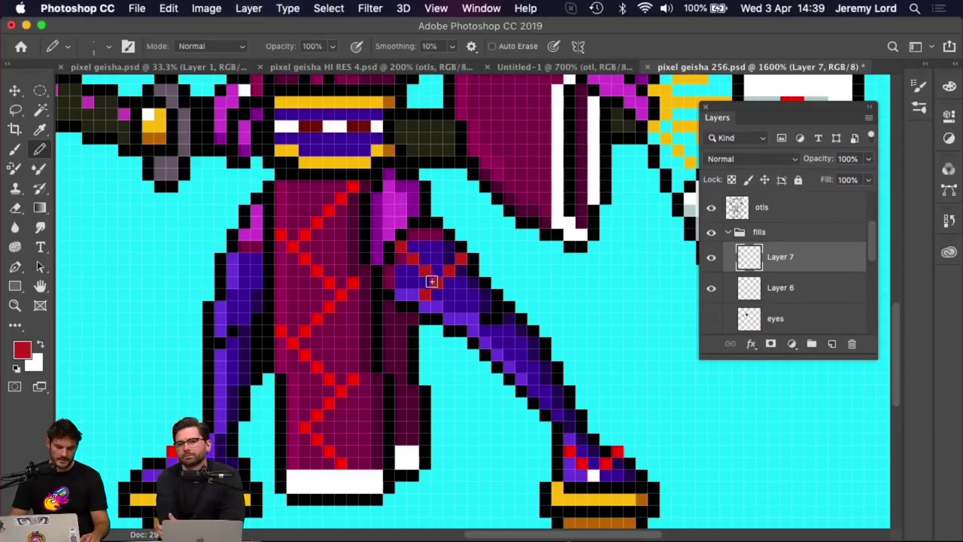
pyautogui.click(449, 293)
pyautogui.click(461, 306)
pyautogui.click(473, 318)
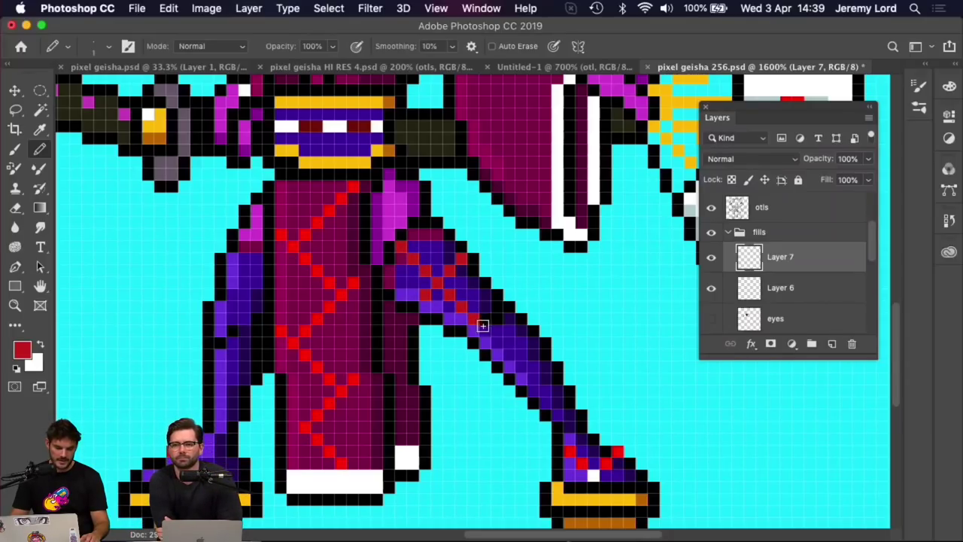
# Continue the red diagonal pixel by pixel from below the thigh down the right-hand stocking towards the ankle
pyautogui.click(485, 329)
pyautogui.click(497, 341)
pyautogui.click(509, 353)
pyautogui.click(522, 366)
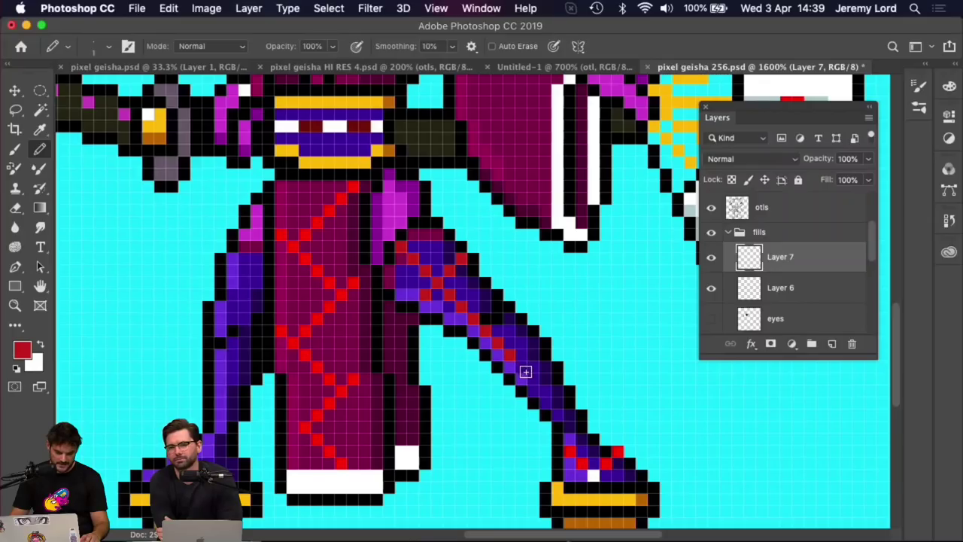
pyautogui.click(533, 378)
pyautogui.click(546, 390)
pyautogui.click(560, 405)
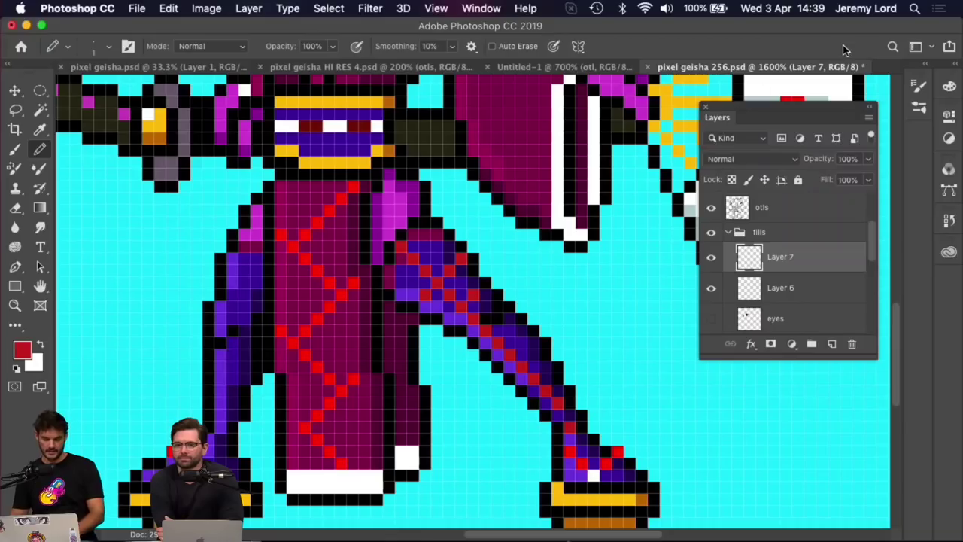
# Delete Layer 7 and Layer 6 and bring the whole character into view
pyautogui.press('BackSpace')
pyautogui.press('BackSpace')
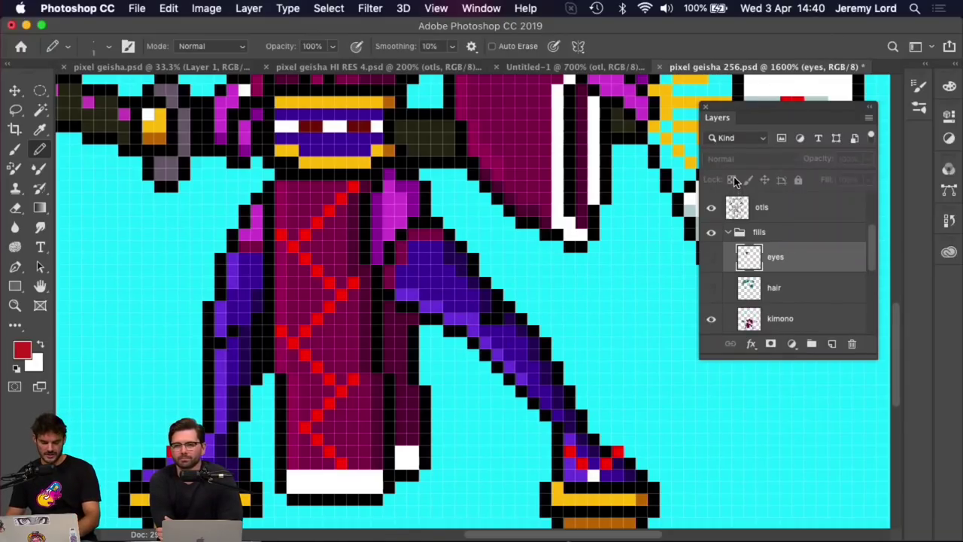
pyautogui.press('super+minus')
pyautogui.press('super+minus')
pyautogui.press('super+minus')
pyautogui.press('super+minus')
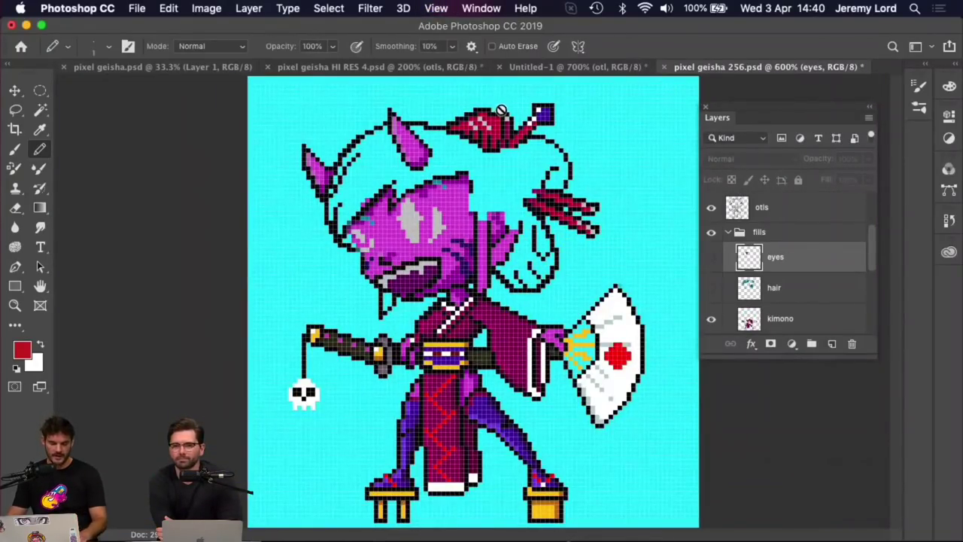
# Undo both layer deletions and the last red pixels drawn down the lower part of the stocking
pyautogui.press('super+z')
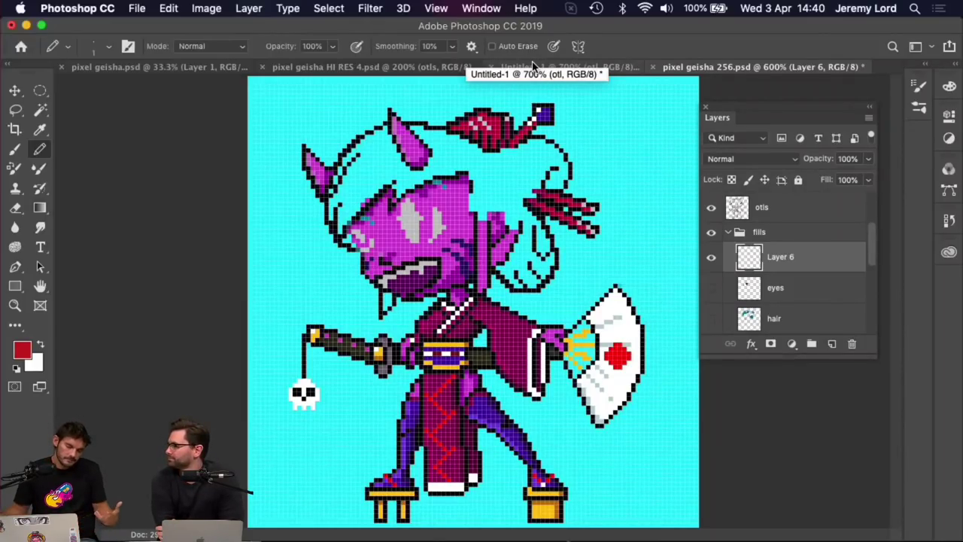
pyautogui.press('alt+shift+super+n')
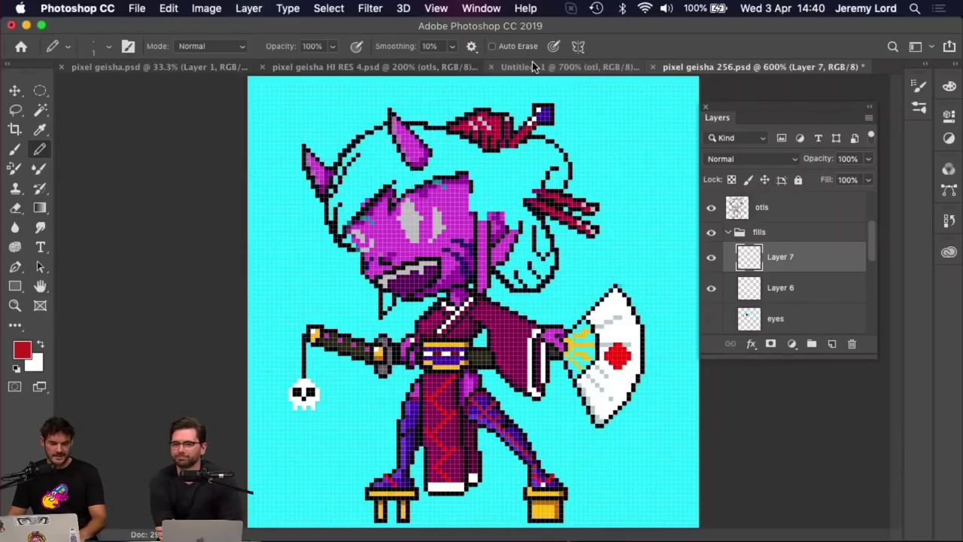
pyautogui.press('super+z')
pyautogui.press('super+z')
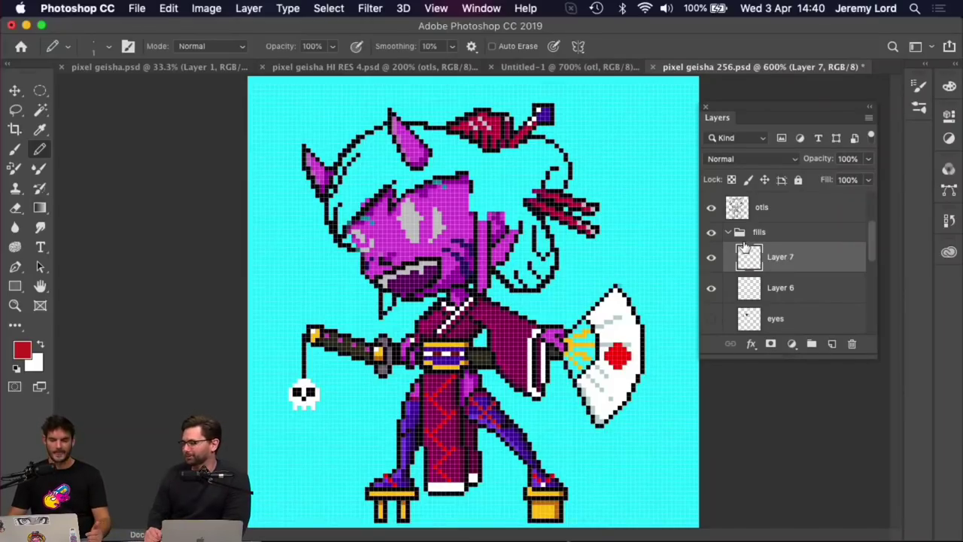
# Show the eyes layer and bring the character's face into close view
pyautogui.scroll(-1, 812, 279)
pyautogui.click(711, 315)
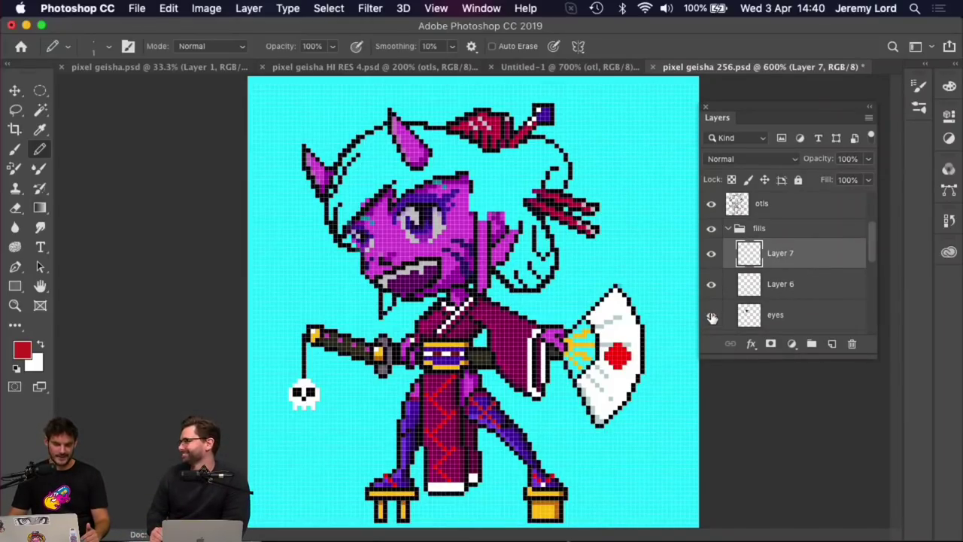
pyautogui.press('super+equal')
pyautogui.press('super+equal')
pyautogui.press('super+equal')
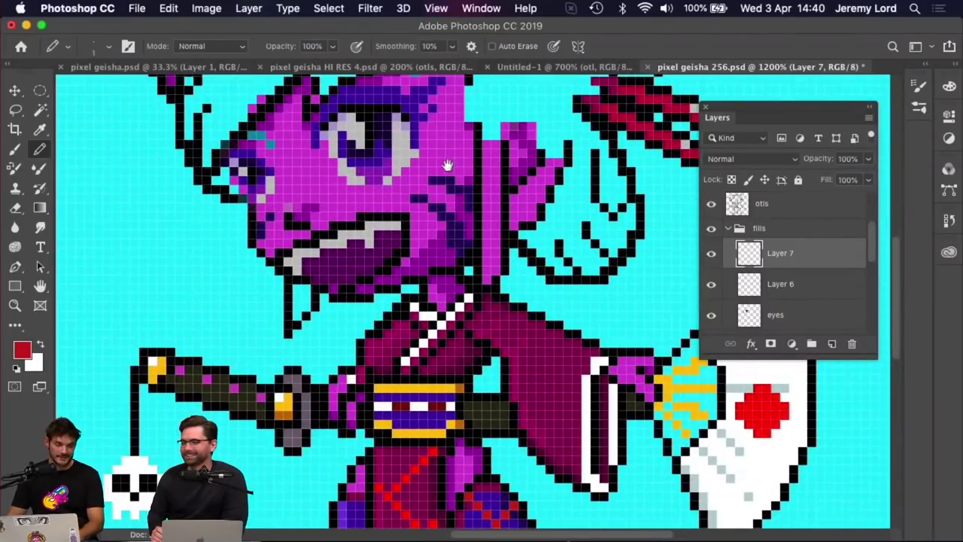
# Examine the character's face and horns up close and compare them with the whole figure
pyautogui.moveTo(447, 165); pyautogui.dragTo(556, 295)
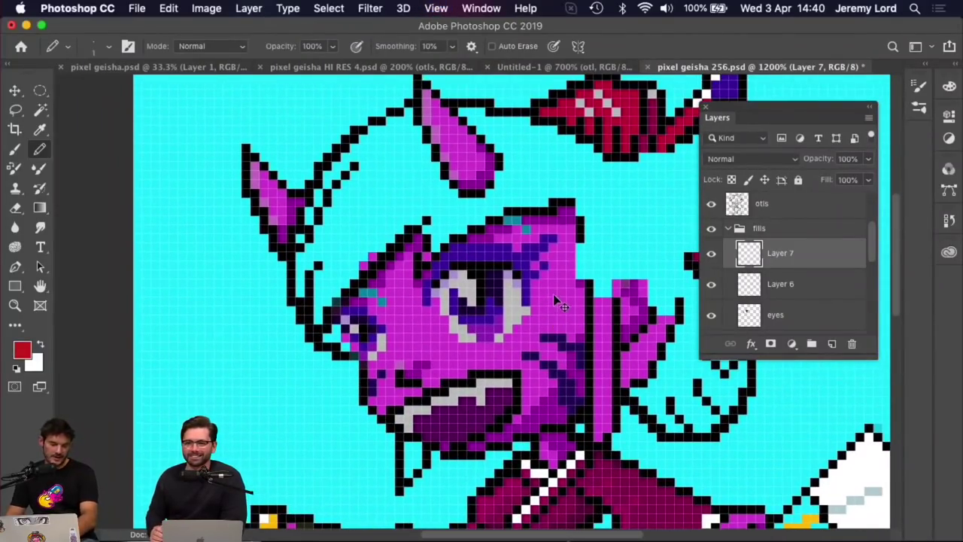
pyautogui.press('super+minus')
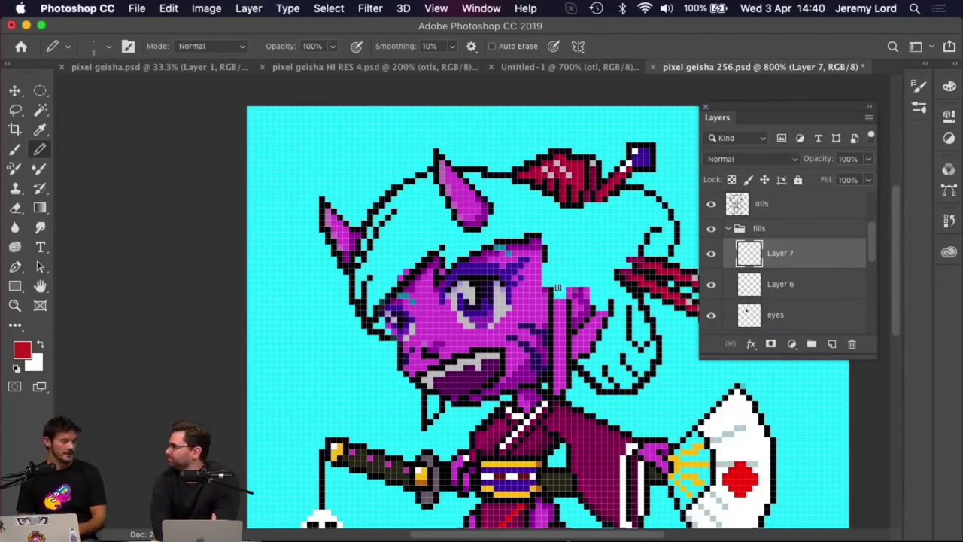
pyautogui.press('super+minus')
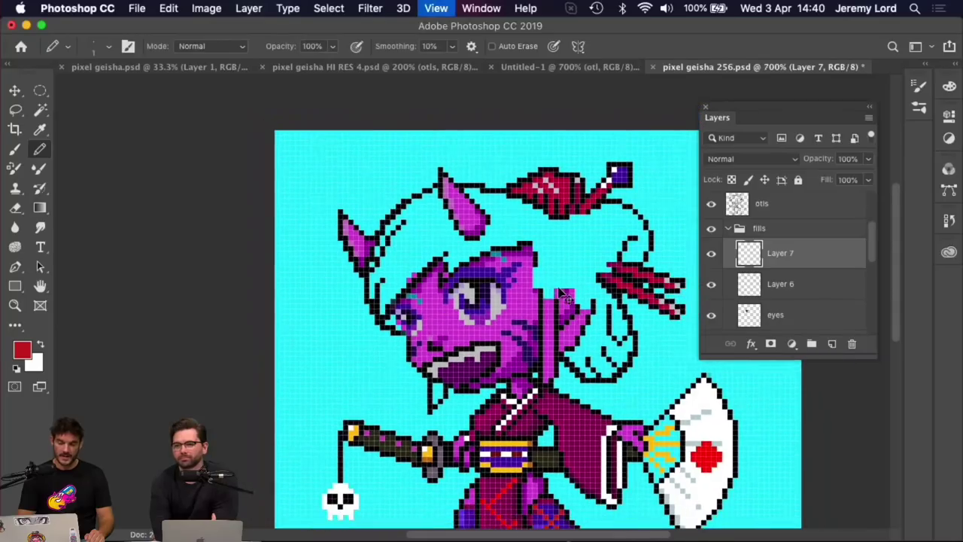
pyautogui.press('super+equal')
pyautogui.press('super+equal')
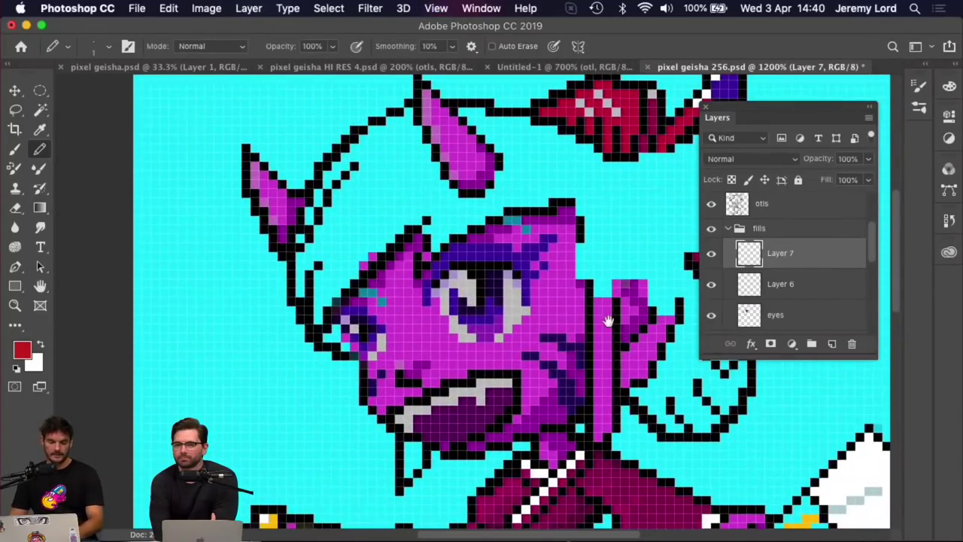
pyautogui.hscroll(5, 542, 271)
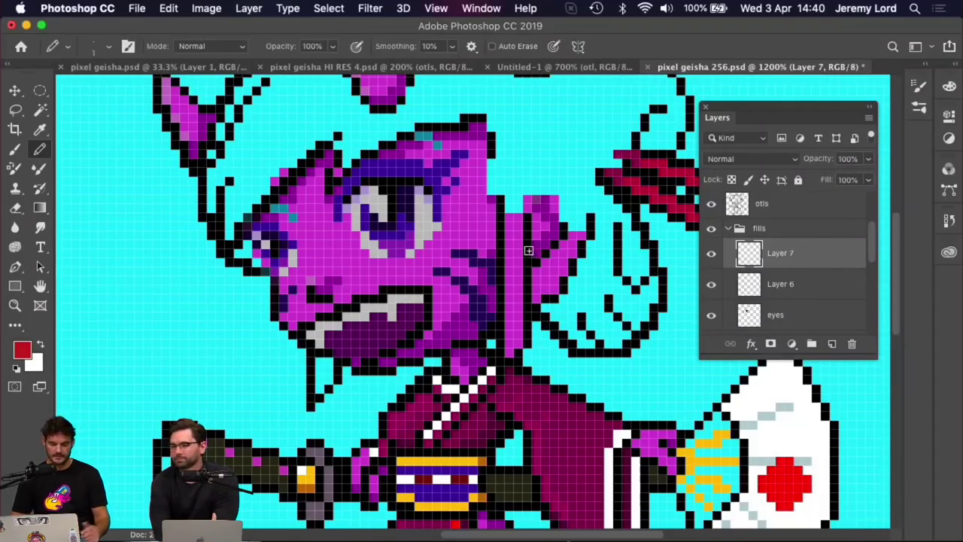
pyautogui.press('super+minus')
pyautogui.press('super+minus')
pyautogui.press('super+minus')
pyautogui.press('super+plus')
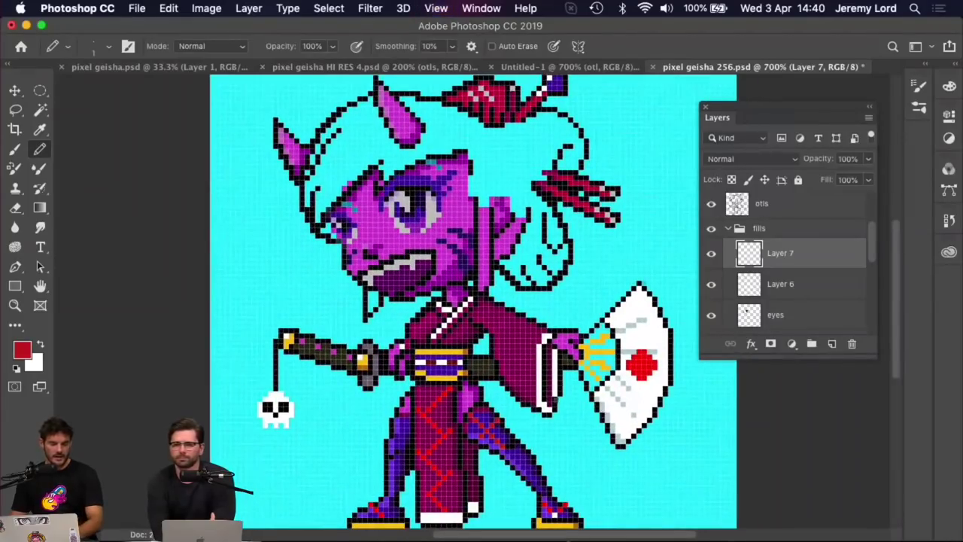
pyautogui.scroll(-2, 529, 350)
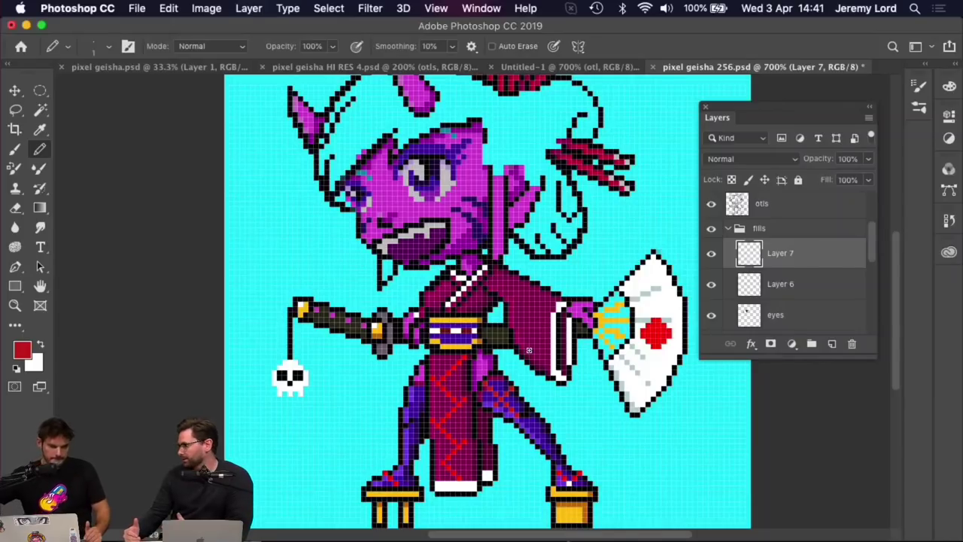
pyautogui.scroll(-1, 528, 350)
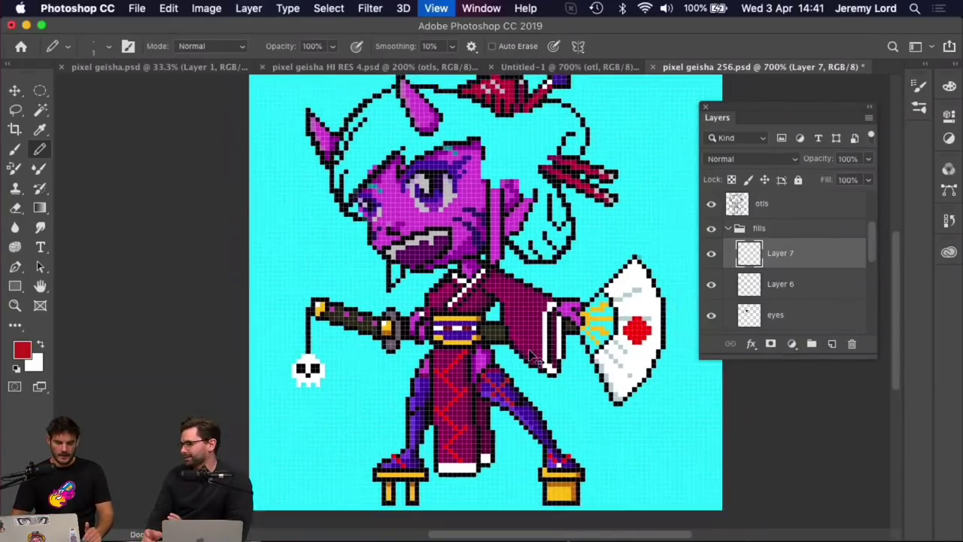
# Switch to Chrome, open the illustrator's portfolio work page in a new tab, and survey the gallery of artworks
pyautogui.click(26, 25)
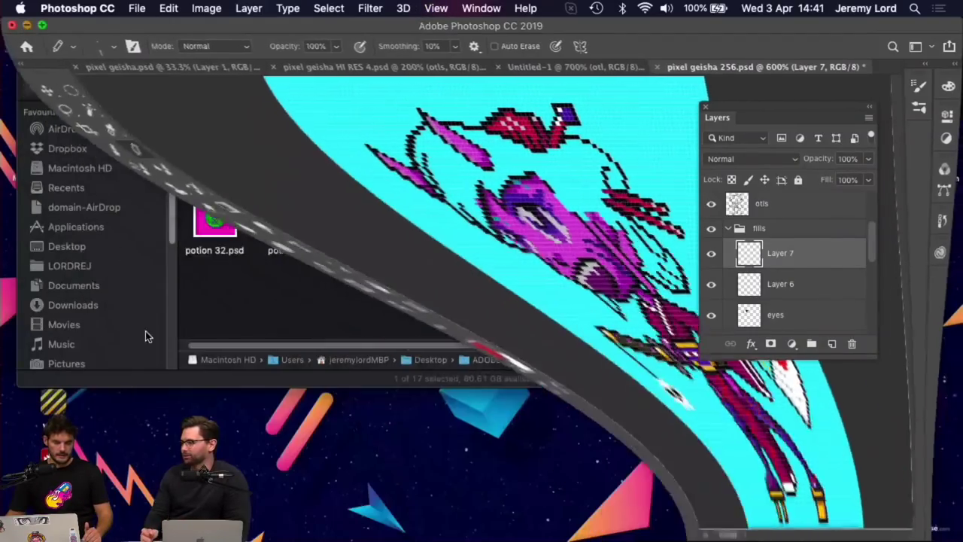
pyautogui.press('super+Tab')
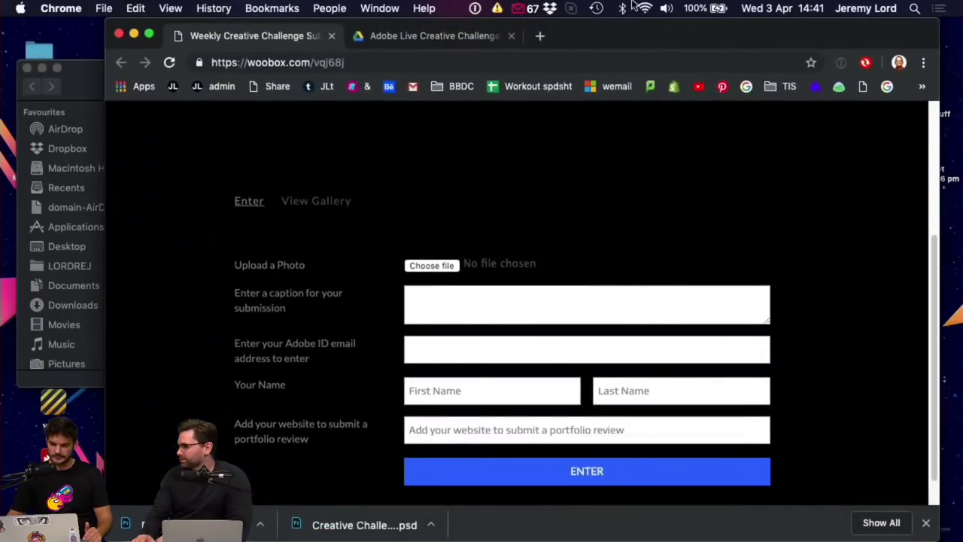
pyautogui.press('super+t')
pyautogui.click(172, 87)
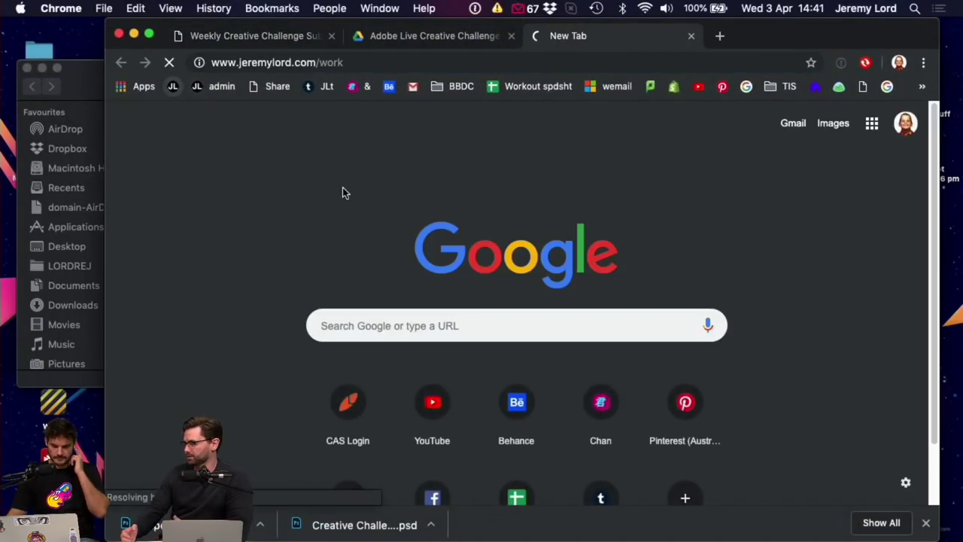
pyautogui.moveTo(780, 29); pyautogui.dragTo(737, 29)
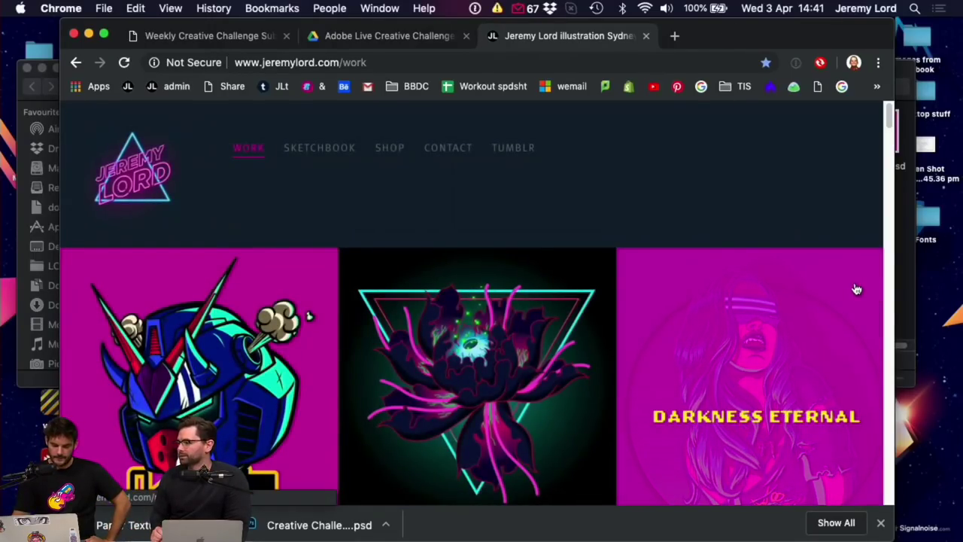
pyautogui.press('super+minus')
pyautogui.press('super+minus')
pyautogui.press('super+minus')
pyautogui.press('super+minus')
pyautogui.press('super+minus')
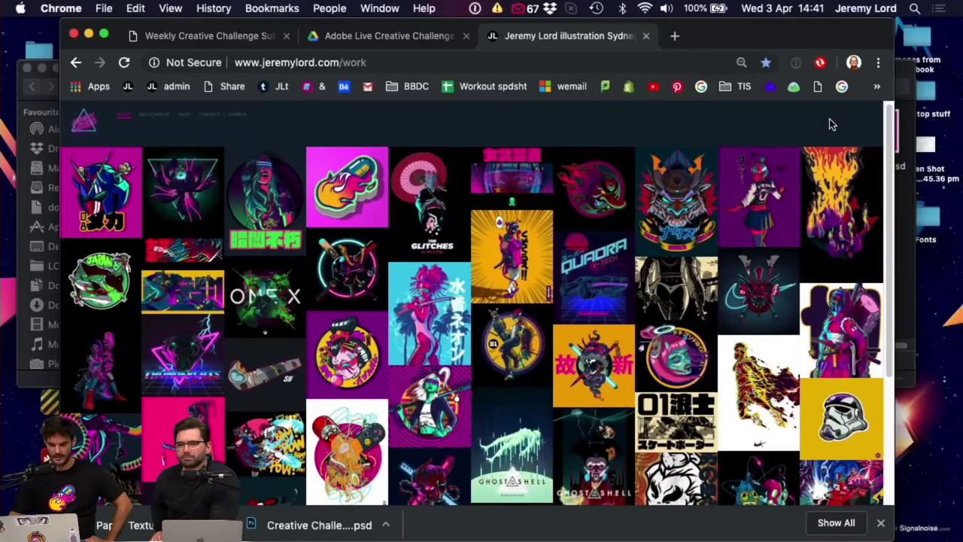
pyautogui.scroll(-1, 838, 118)
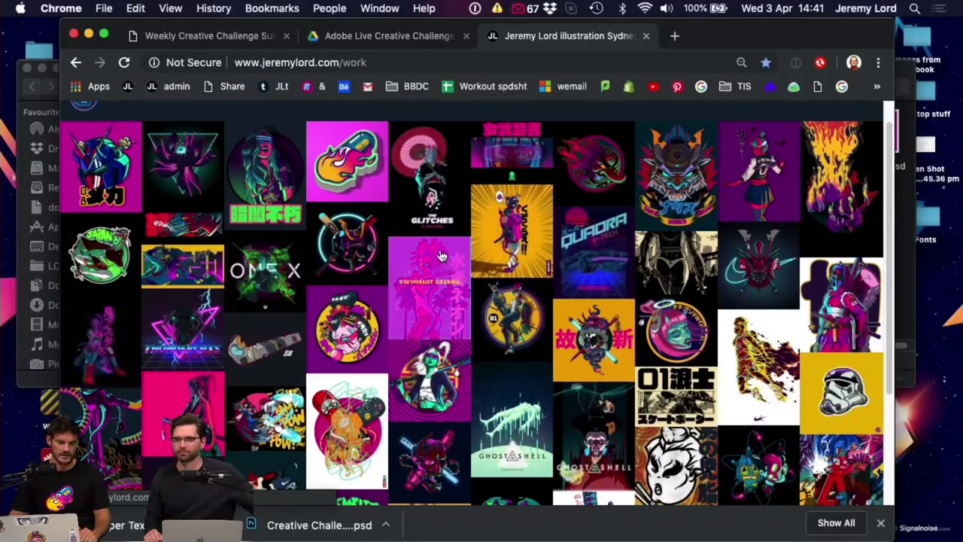
# Open the Oni Busta project from the gallery and examine its neon colour artwork enlarged
pyautogui.click(98, 322)
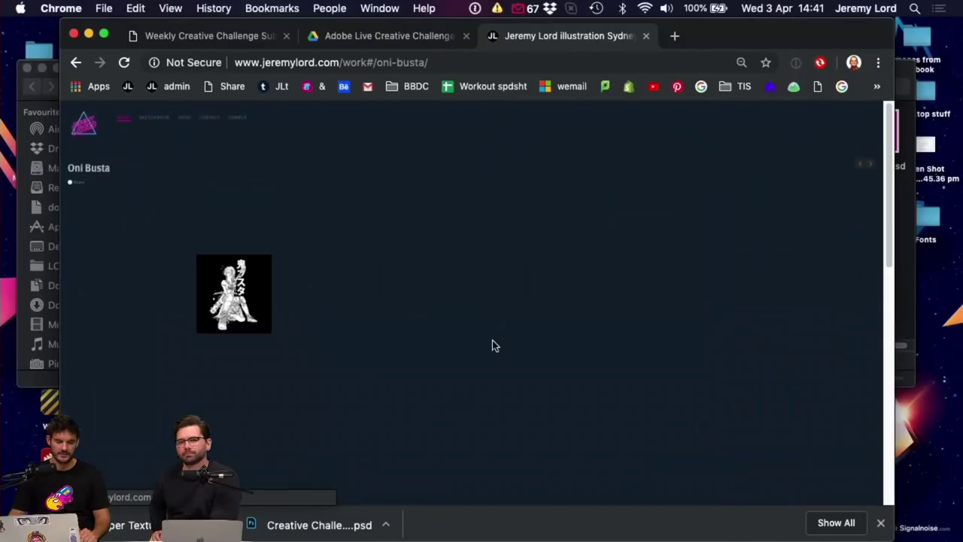
pyautogui.press('super+equal')
pyautogui.press('super+equal')
pyautogui.press('super+equal')
pyautogui.press('super+equal')
pyautogui.press('super+equal')
pyautogui.press('super+equal')
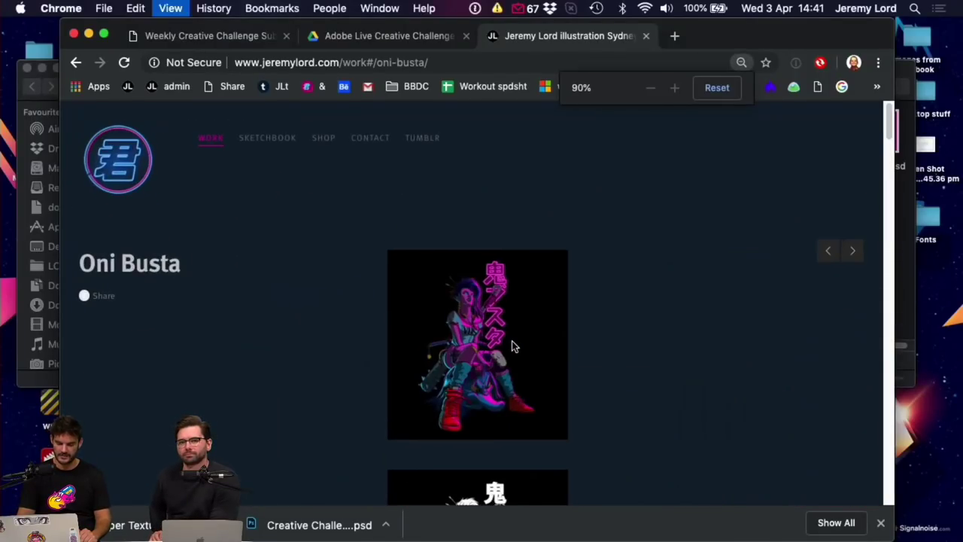
pyautogui.scroll(-5, 511, 346)
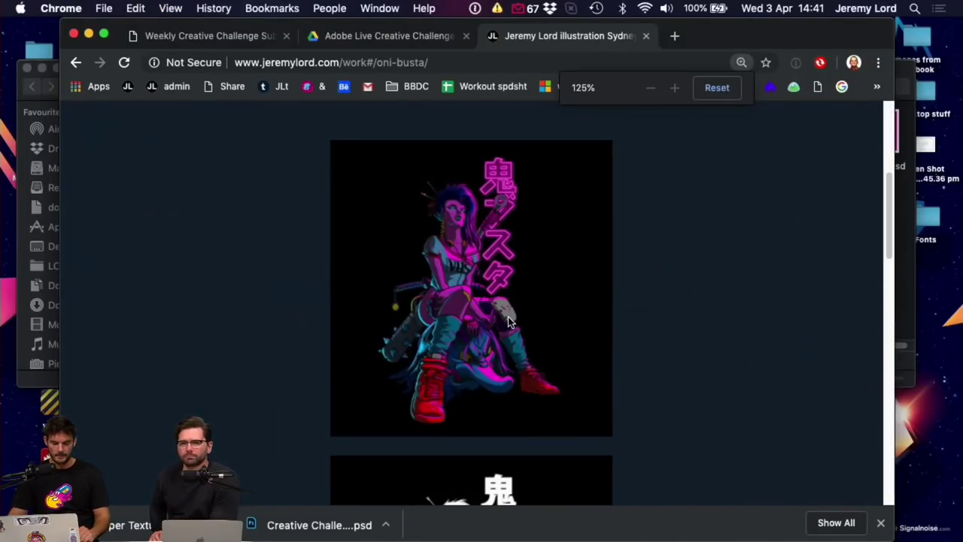
# Return to the portfolio's work gallery and look over the thumbnails at reduced size
pyautogui.press('super+minus')
pyautogui.press('super+minus')
pyautogui.press('super+minus')
pyautogui.press('super+minus')
pyautogui.press('super+minus')
pyautogui.press('super+minus')
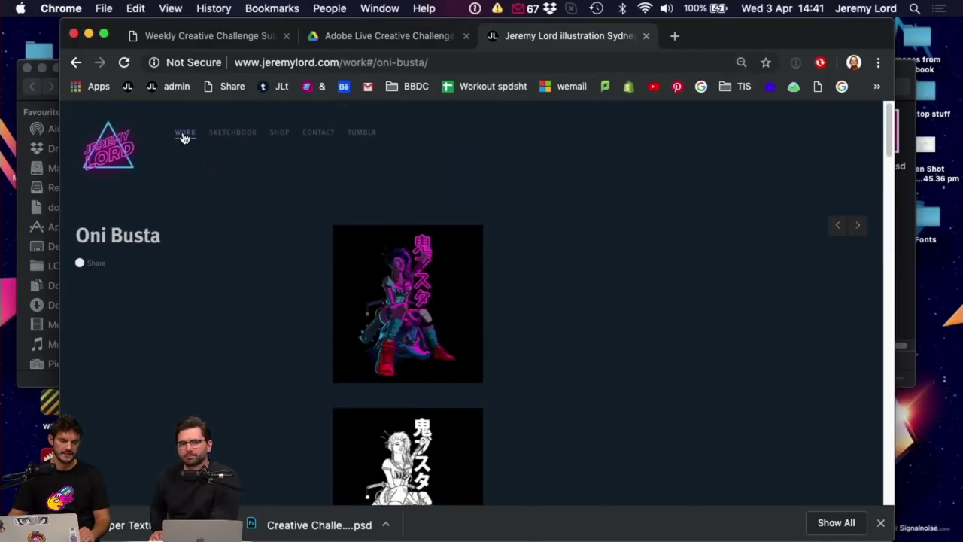
pyautogui.click(185, 132)
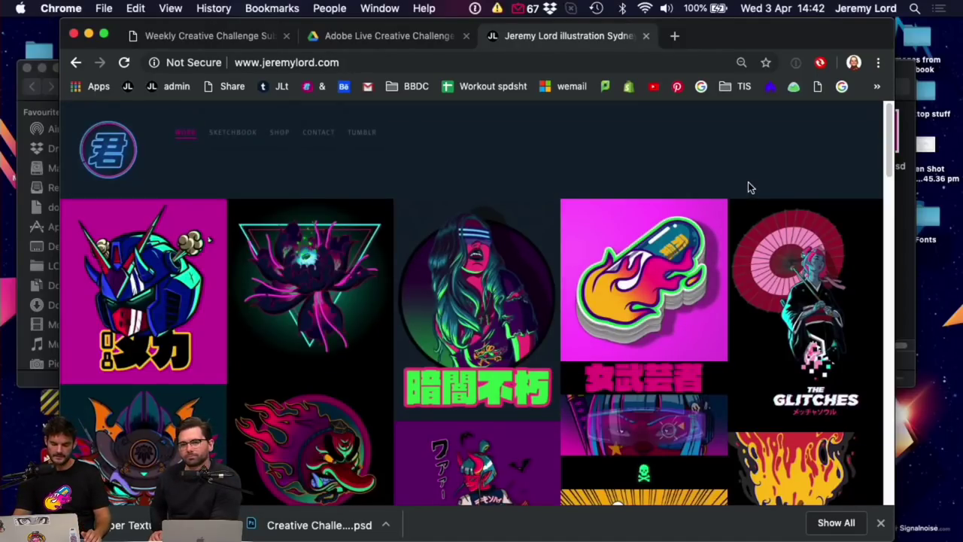
pyautogui.press('super+minus')
pyautogui.press('super+minus')
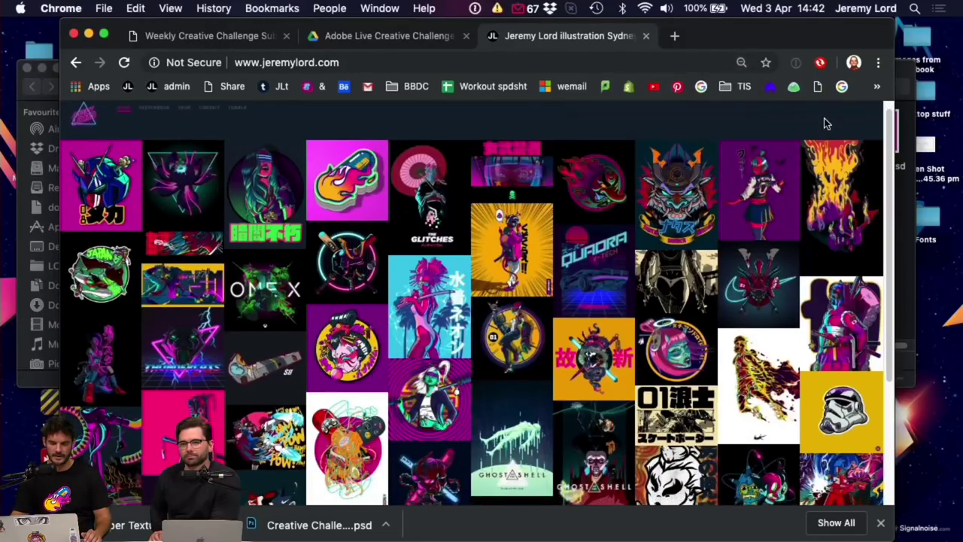
pyautogui.scroll(-1, 825, 117)
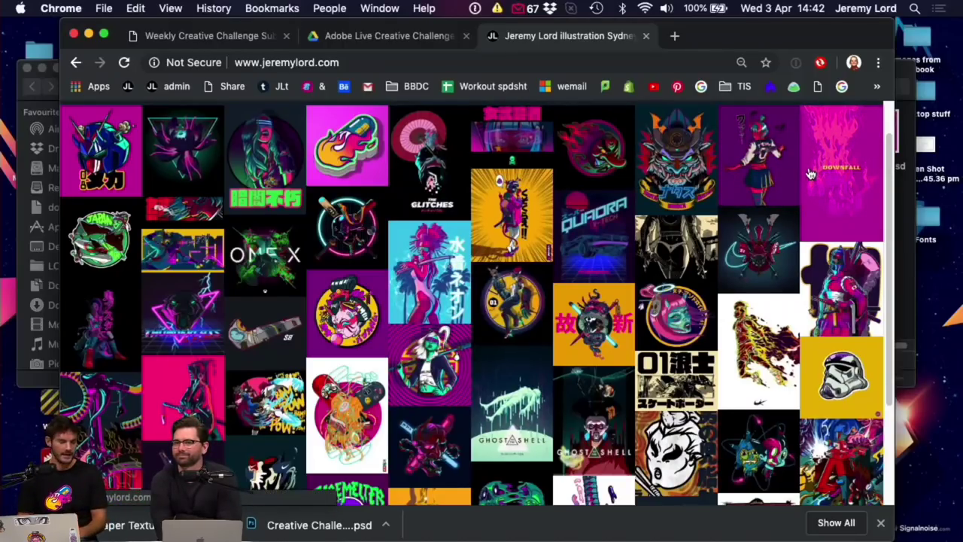
# Open the Nihon 01 project from the gallery and examine its illustrations at an enlarged size
pyautogui.click(200, 249)
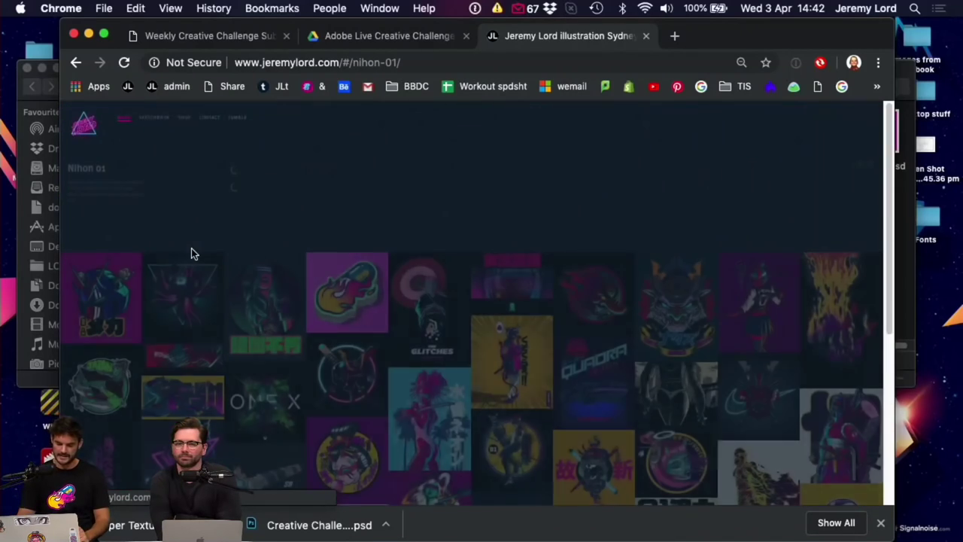
pyautogui.press('super+minus')
pyautogui.press('super+plus')
pyautogui.press('super+plus')
pyautogui.press('super+plus')
pyautogui.press('super+plus')
pyautogui.press('super+plus')
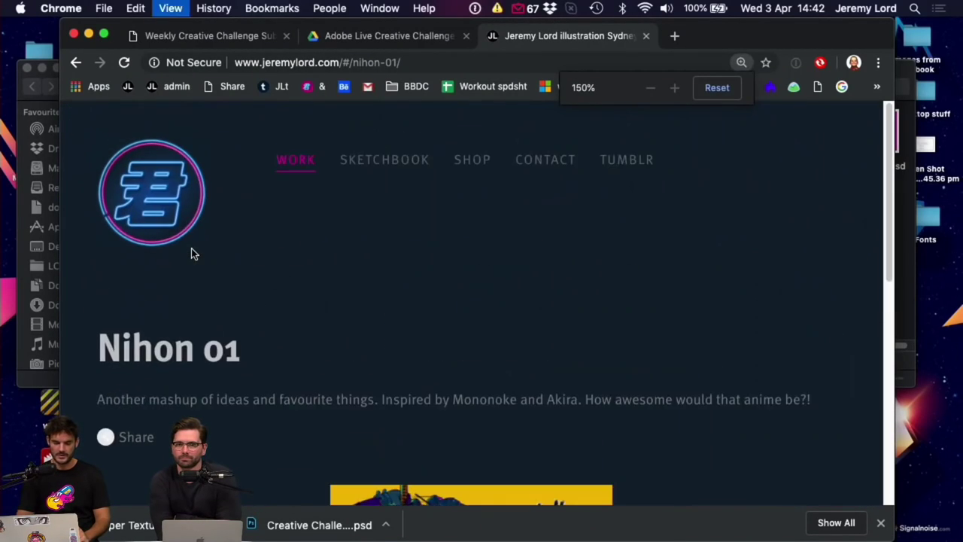
pyautogui.scroll(-15, 464, 322)
pyautogui.scroll(15, 474, 321)
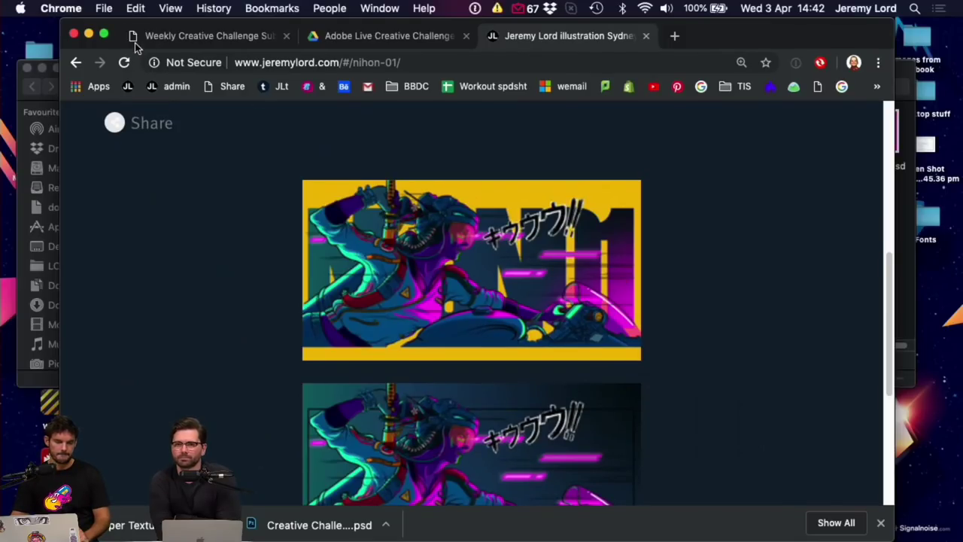
# Switch to the Livestream folder in Finder and preview potion 32.psd and potion 128.psd, enlarging the potion 128.psd preview
pyautogui.click(88, 33)
pyautogui.click(482, 294)
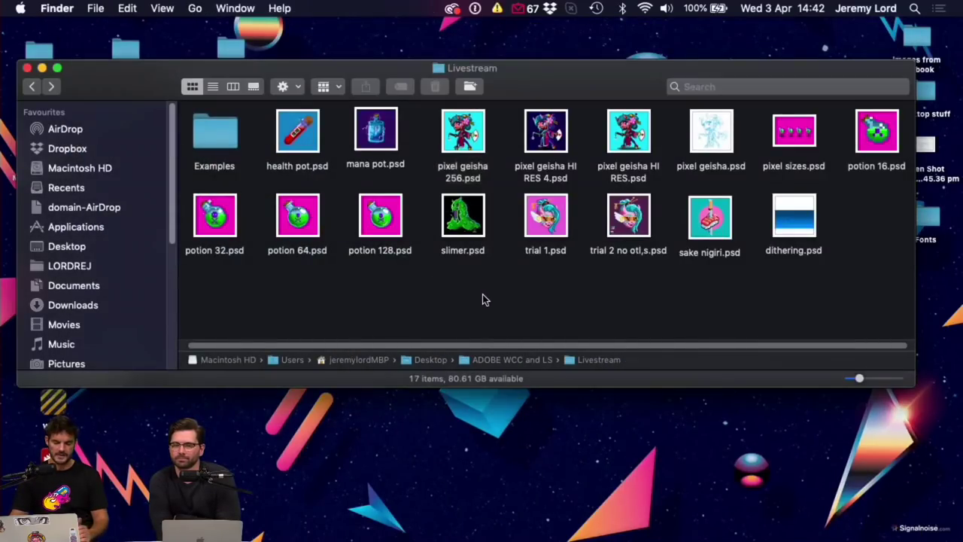
pyautogui.click(213, 216)
pyautogui.press('space')
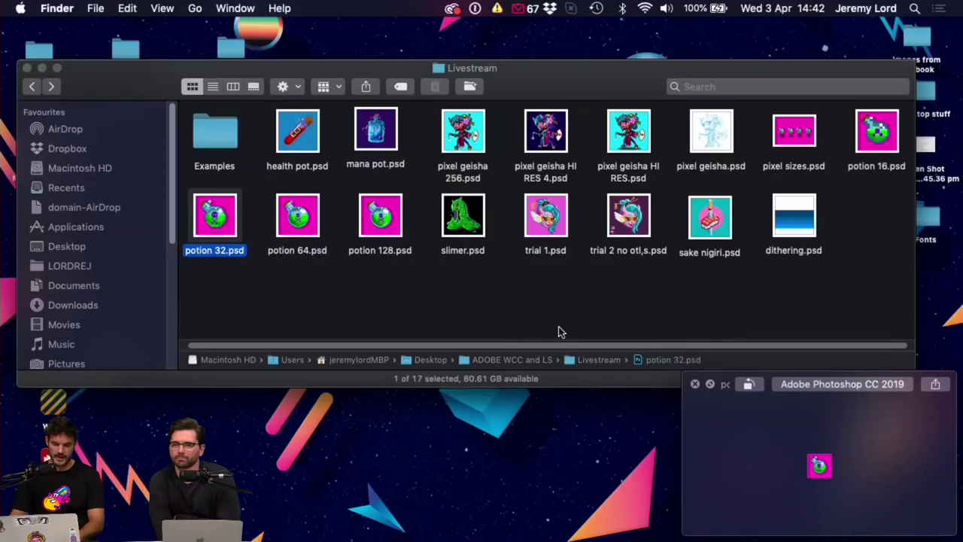
pyautogui.press('space')
pyautogui.click(381, 217)
pyautogui.press('space')
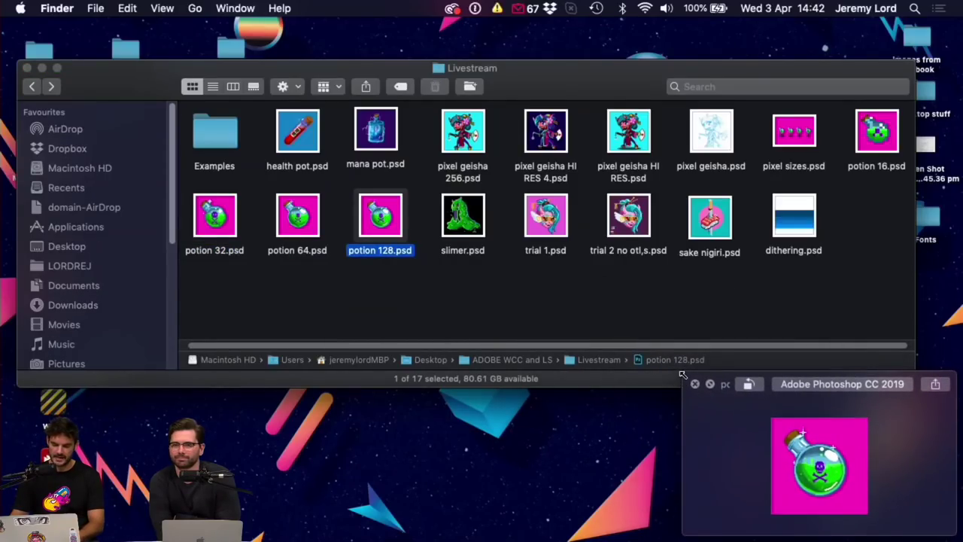
pyautogui.moveTo(684, 374); pyautogui.dragTo(195, 7)
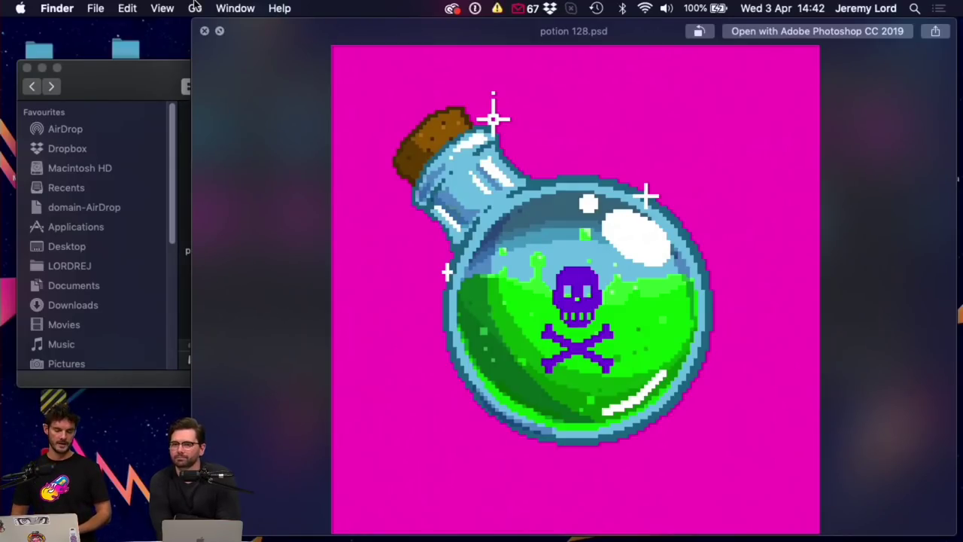
pyautogui.press('space')
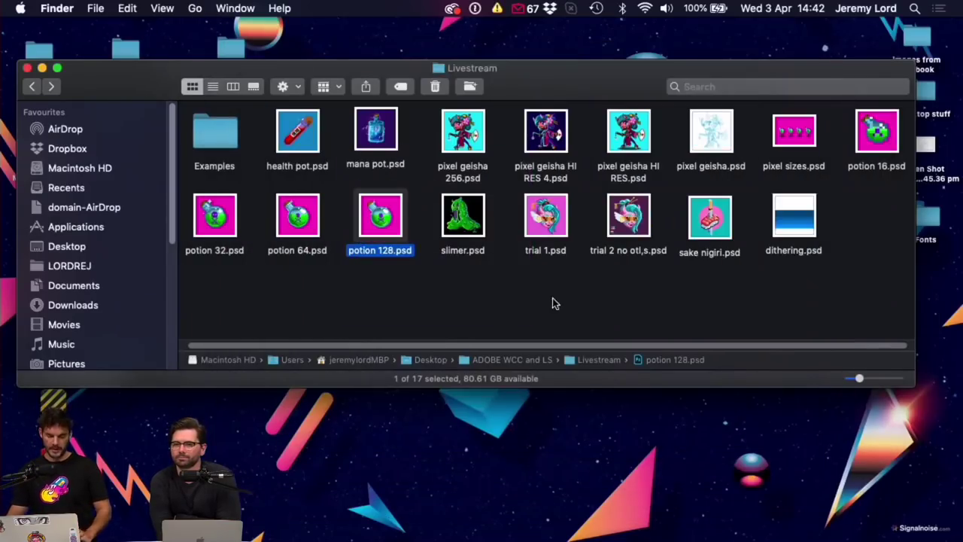
# Preview mana pot.psd at an enlarged size and close the preview
pyautogui.click(589, 298)
pyautogui.click(388, 136)
pyautogui.press('space')
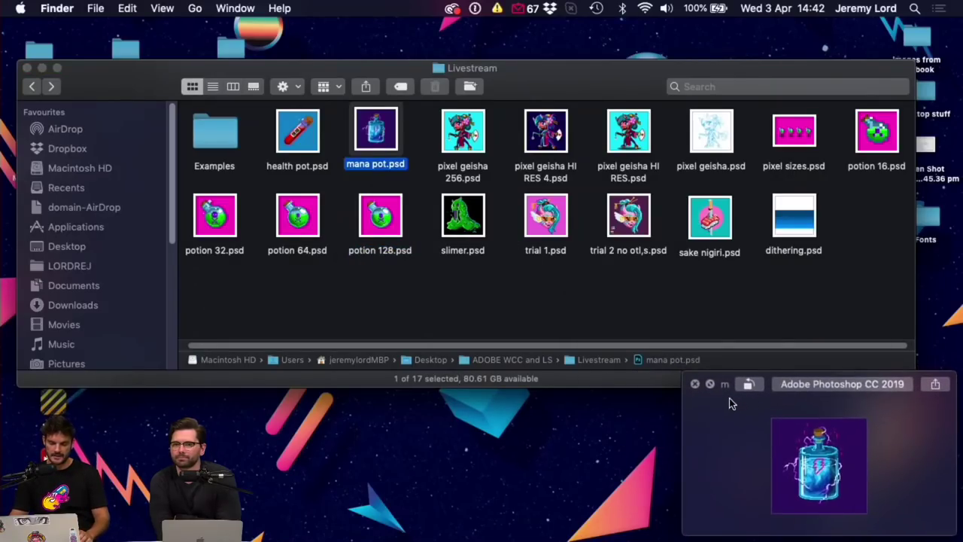
pyautogui.moveTo(684, 372); pyautogui.dragTo(207, 20)
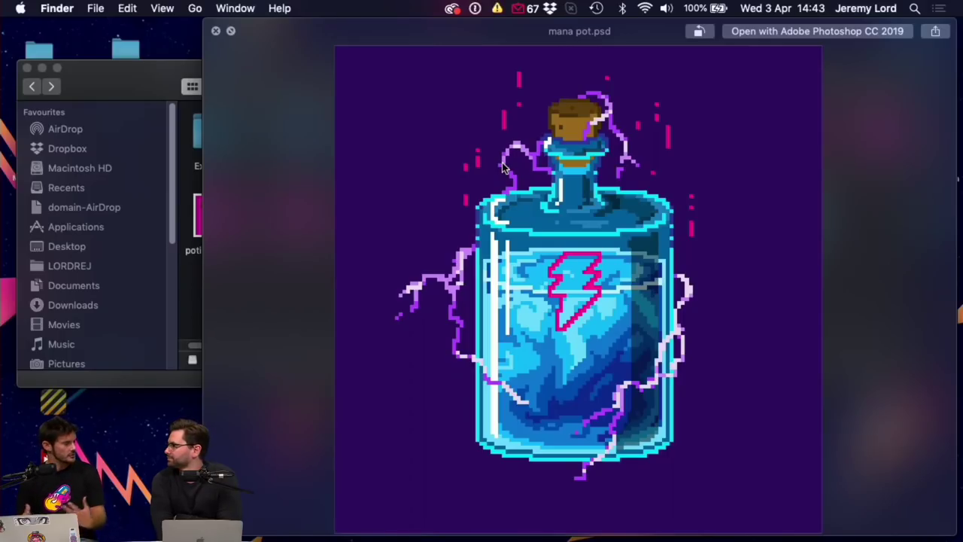
pyautogui.press('space')
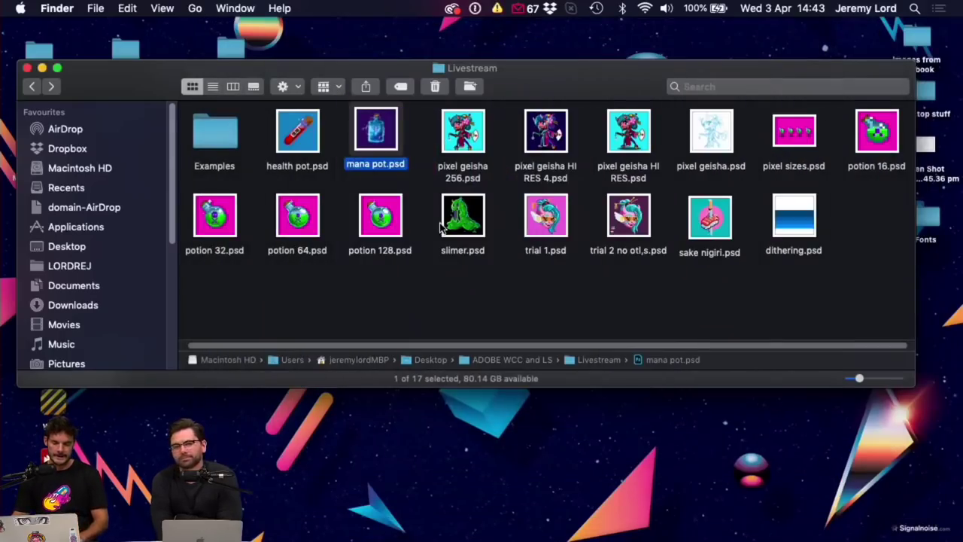
# Open pixel geisha 256.psd from the Livestream folder in Photoshop and show its hidden hair layer
pyautogui.click(468, 278)
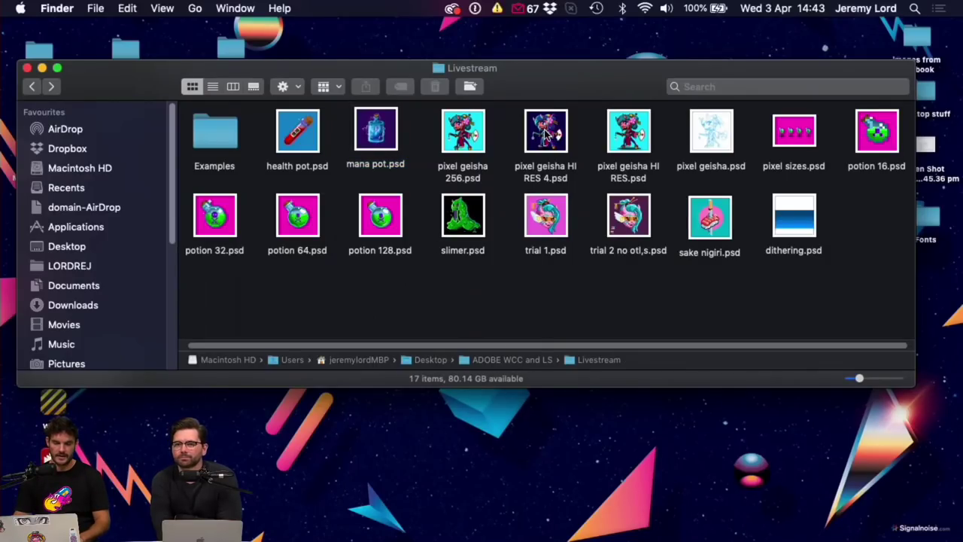
pyautogui.doubleClick(466, 132)
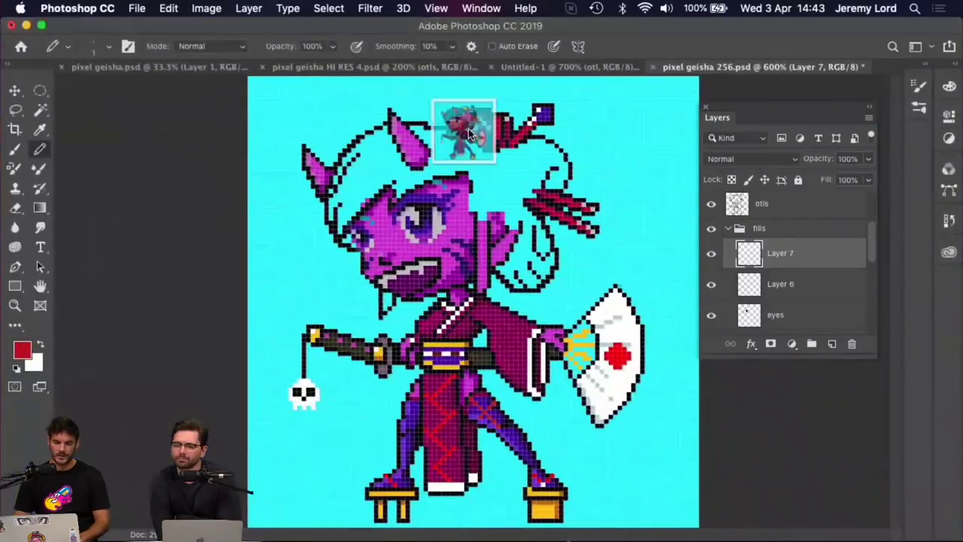
pyautogui.scroll(-3, 800, 305)
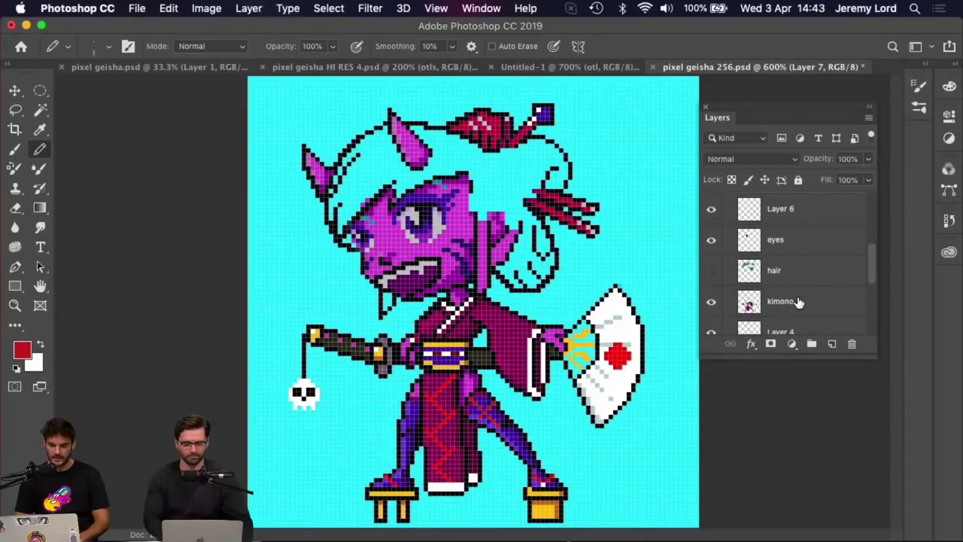
pyautogui.click(712, 271)
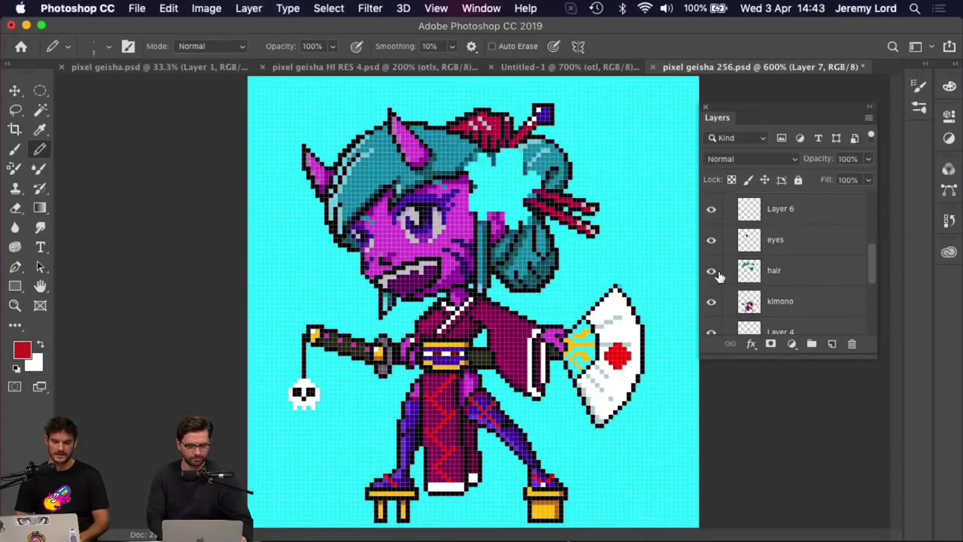
# Recolour the skin layer with Hue/Saturation, setting hue to +57, saturation to +24 and lightness to +24
pyautogui.scroll(-2, 800, 309)
pyautogui.click(784, 299)
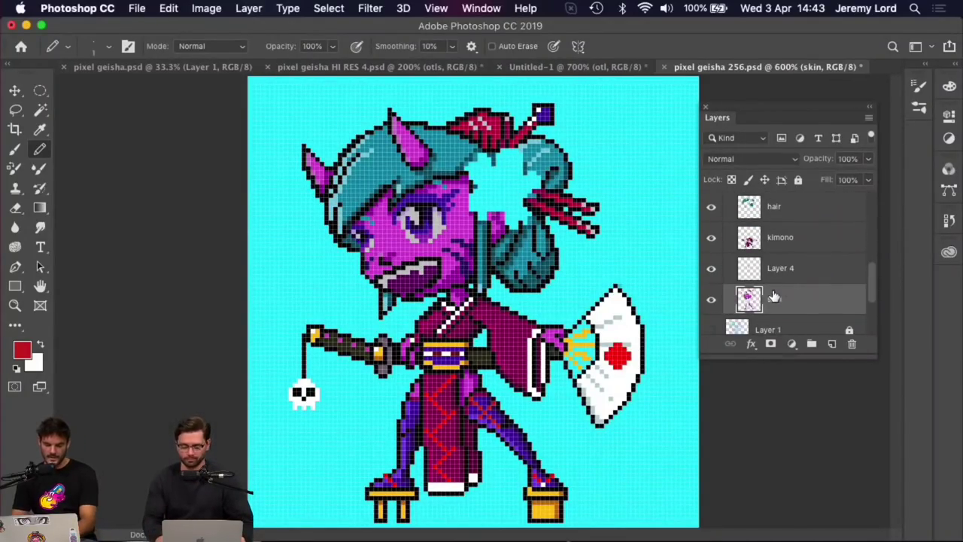
pyautogui.press('super+u')
pyautogui.moveTo(699, 132)
pyautogui.mouseDown()
pyautogui.moveTo(657, 127)
pyautogui.moveTo(727, 135)
pyautogui.moveTo(713, 129)
pyautogui.mouseUp()
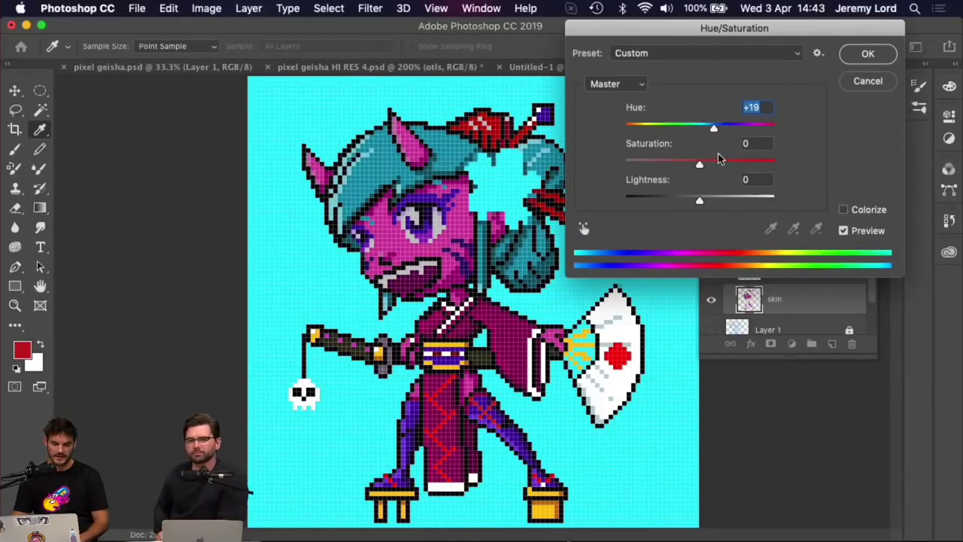
pyautogui.moveTo(699, 200); pyautogui.dragTo(717, 200)
pyautogui.moveTo(703, 165); pyautogui.dragTo(717, 164)
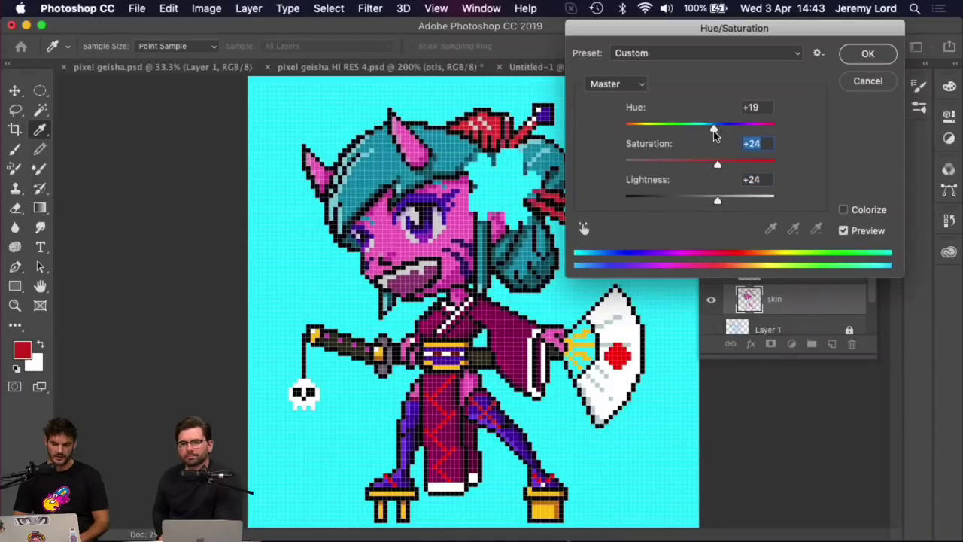
pyautogui.moveTo(714, 129)
pyautogui.mouseDown()
pyautogui.moveTo(743, 128)
pyautogui.moveTo(732, 131)
pyautogui.mouseUp()
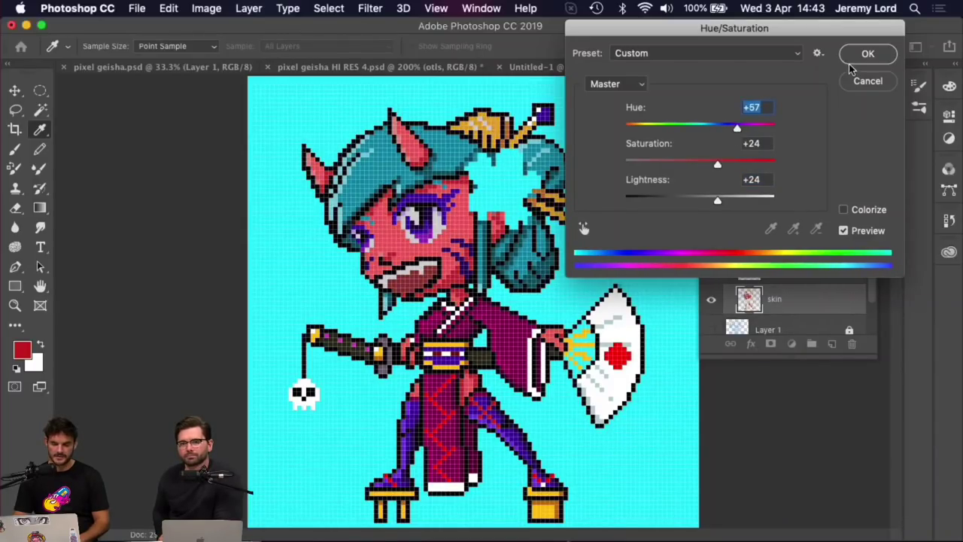
pyautogui.click(864, 56)
# Hide the cyan Background copy layer and show the flower layer on the character's hair
pyautogui.scroll(-2, 756, 310)
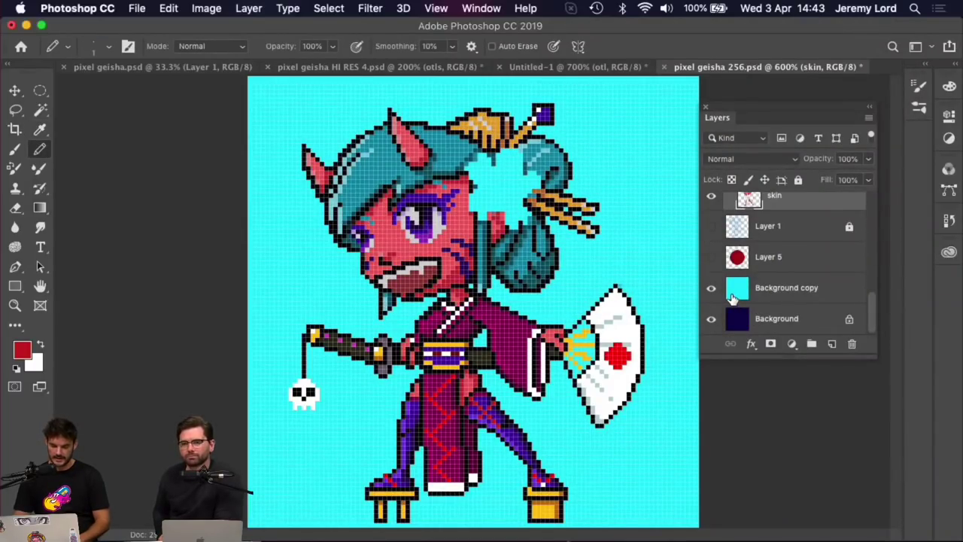
pyautogui.press('super+apostrophe')
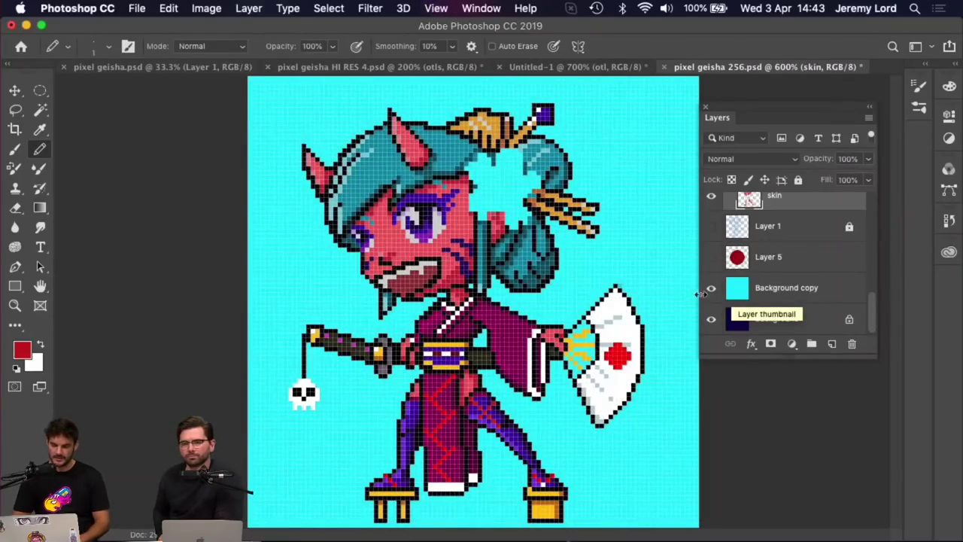
pyautogui.click(711, 287)
pyautogui.scroll(2, 749, 290)
pyautogui.scroll(5, 744, 282)
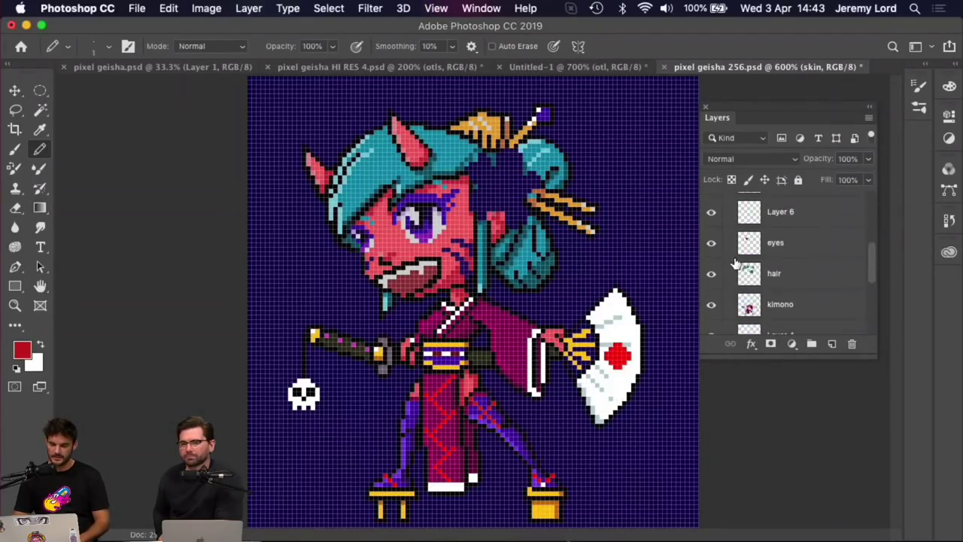
pyautogui.click(711, 270)
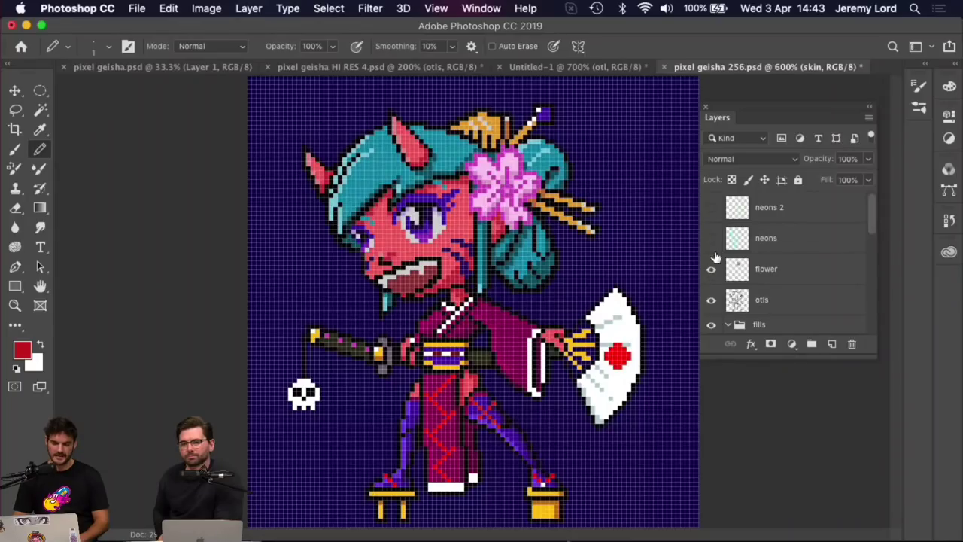
# Show the neons layer, toggling it off and on to compare the character with and without the cyan rim light
pyautogui.press('super+minus')
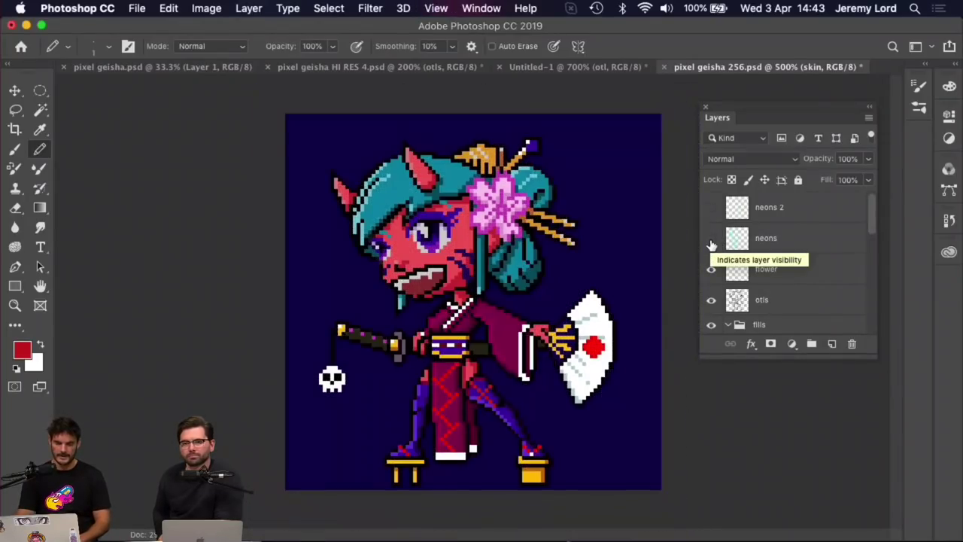
pyautogui.click(711, 239)
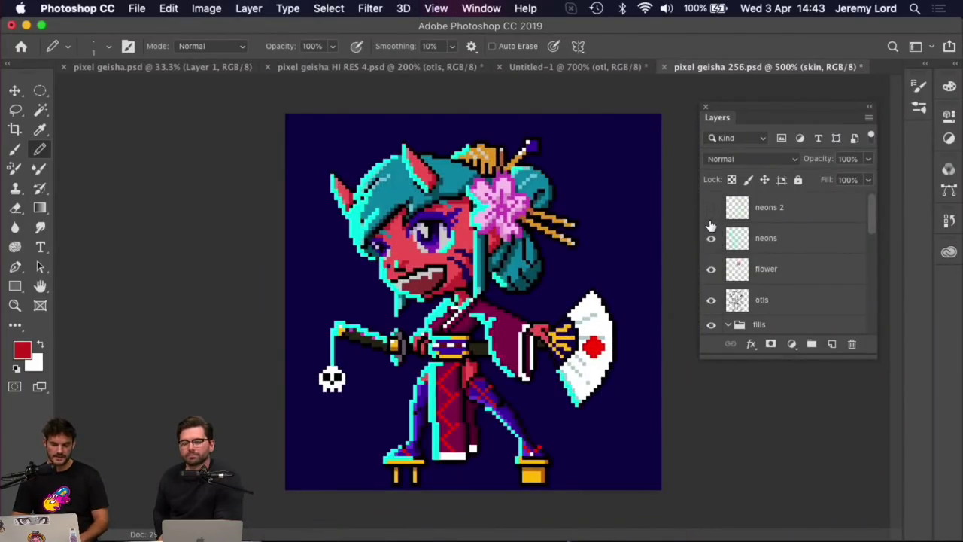
pyautogui.click(711, 240)
pyautogui.click(711, 239)
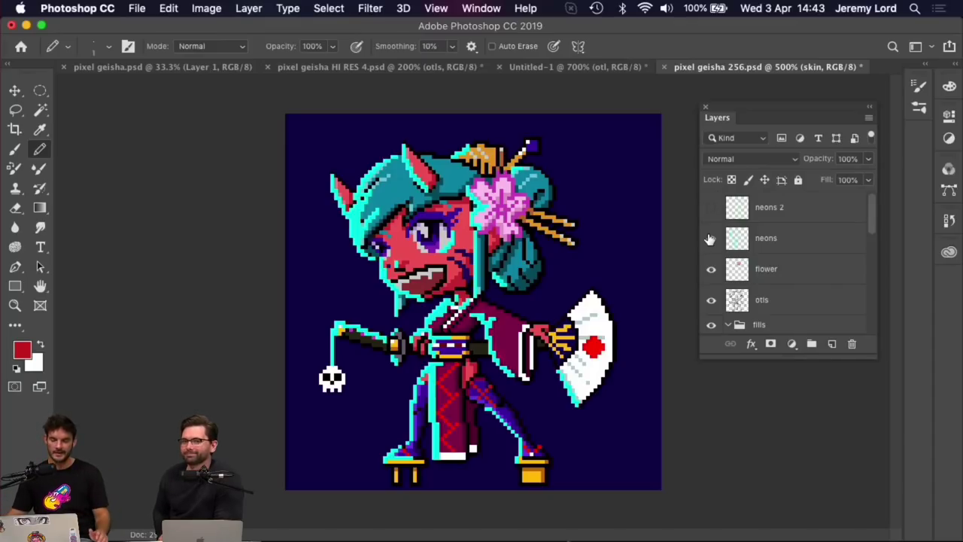
# Show the neons 2 layer with the green rim light, toggling both neon layers to compare their effects
pyautogui.click(711, 210)
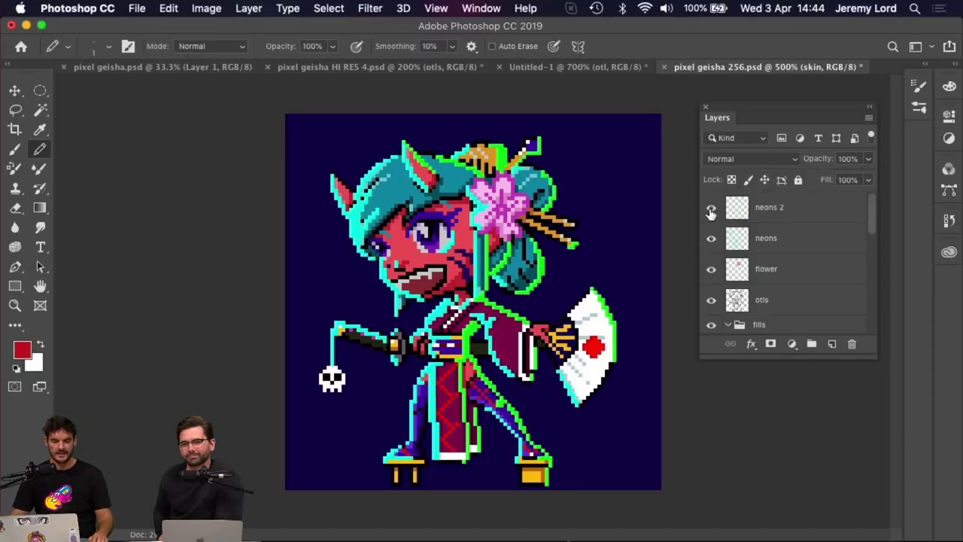
pyautogui.click(711, 238)
pyautogui.click(711, 238)
pyautogui.click(713, 210)
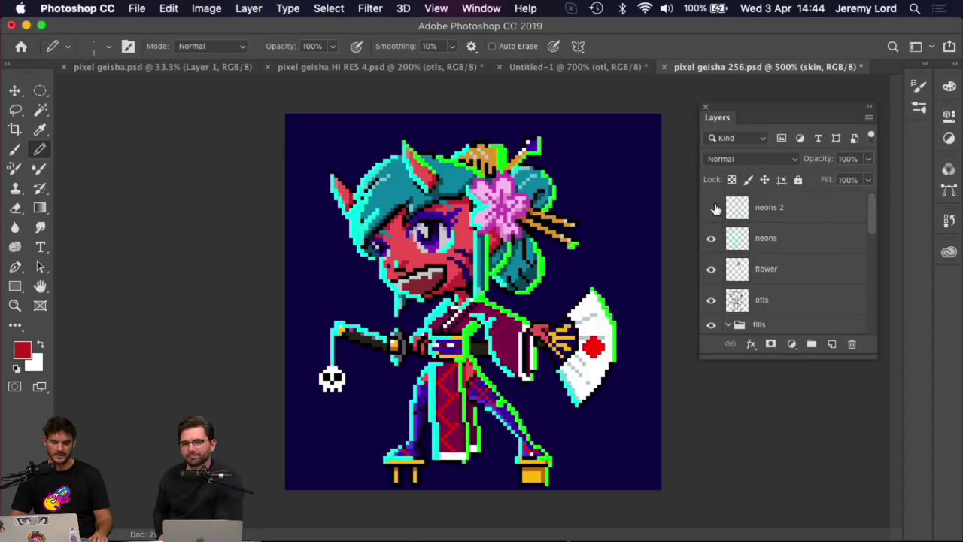
pyautogui.click(713, 210)
pyautogui.click(713, 211)
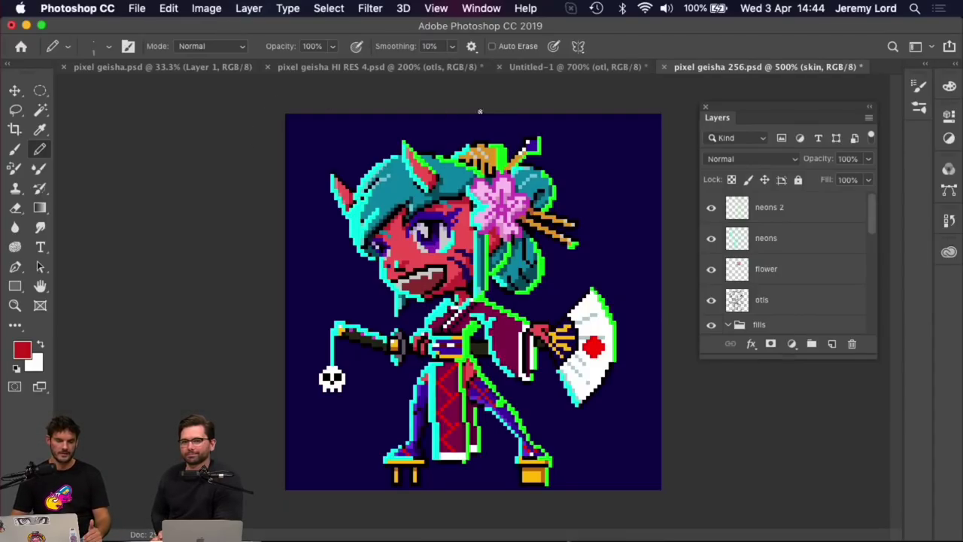
# In the Untitled-1 document, add a layer above otl and fill it with a red-to-white radial gradient from the canvas's upper edge to its lower edge
pyautogui.click(550, 68)
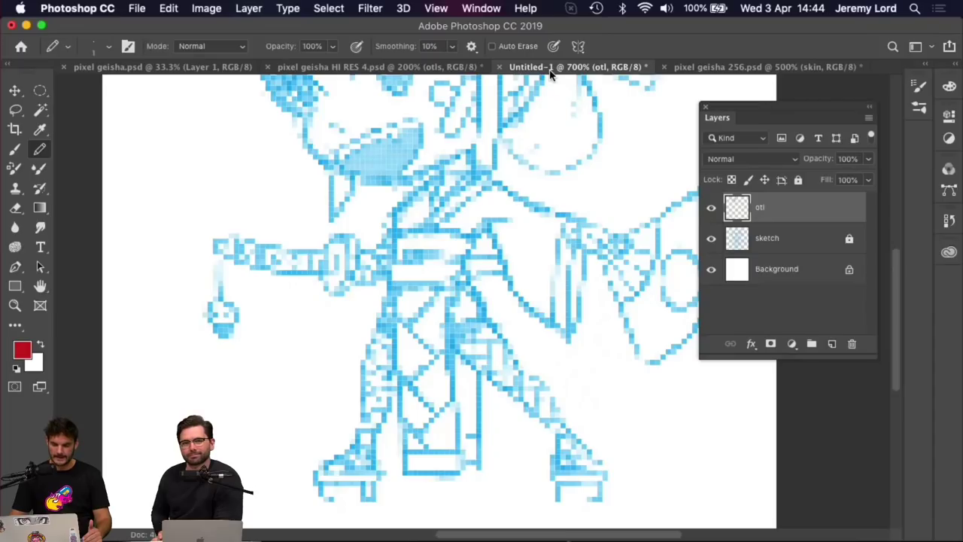
pyautogui.click(831, 344)
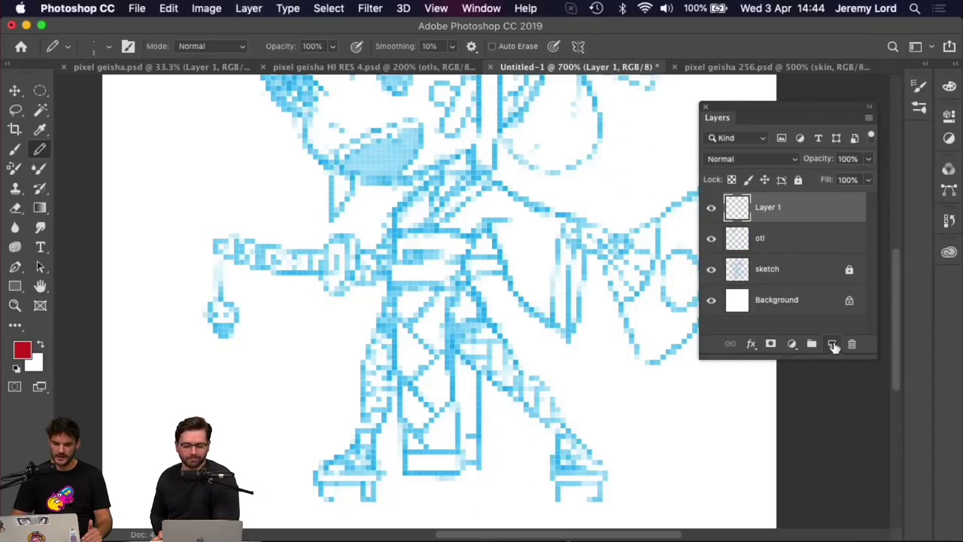
pyautogui.click(40, 207)
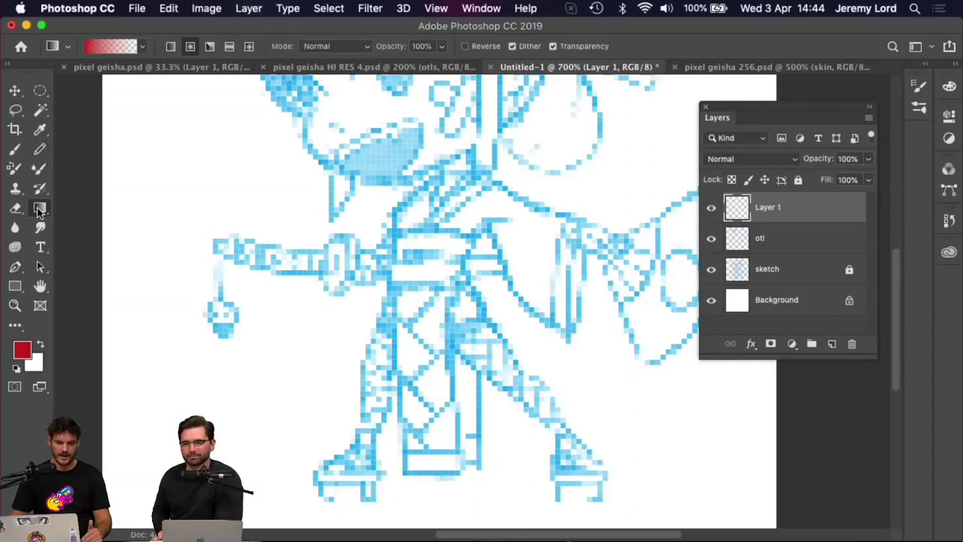
pyautogui.press('super+minus')
pyautogui.press('super+minus')
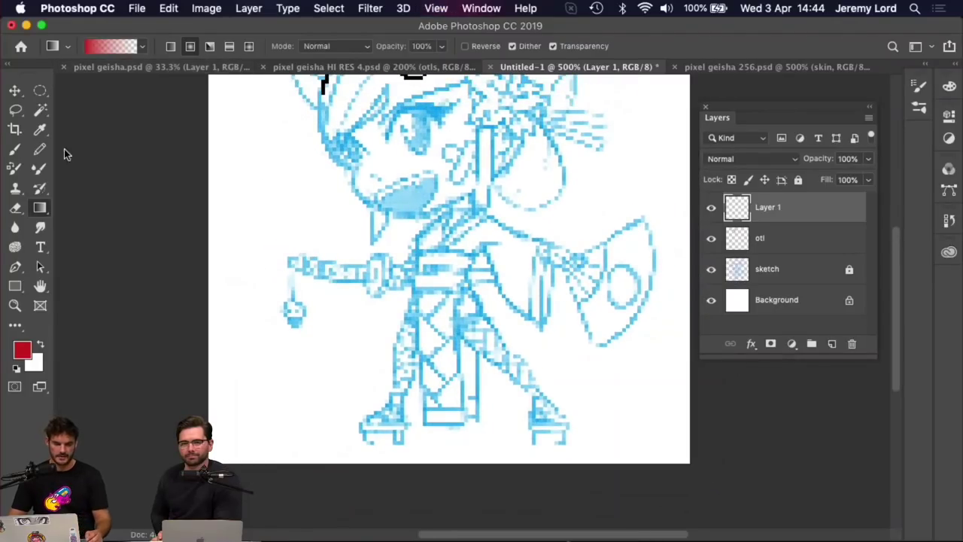
pyautogui.click(143, 47)
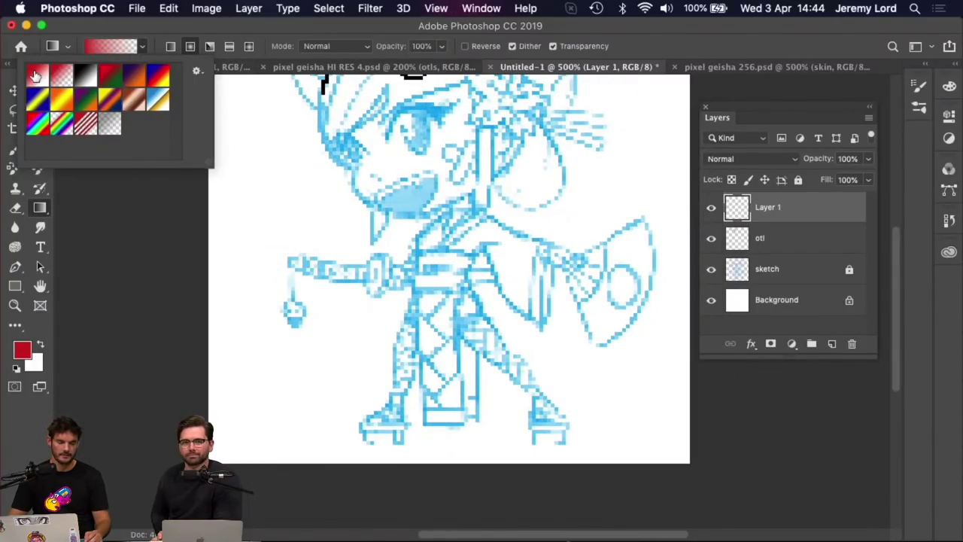
pyautogui.click(37, 75)
pyautogui.click(546, 253)
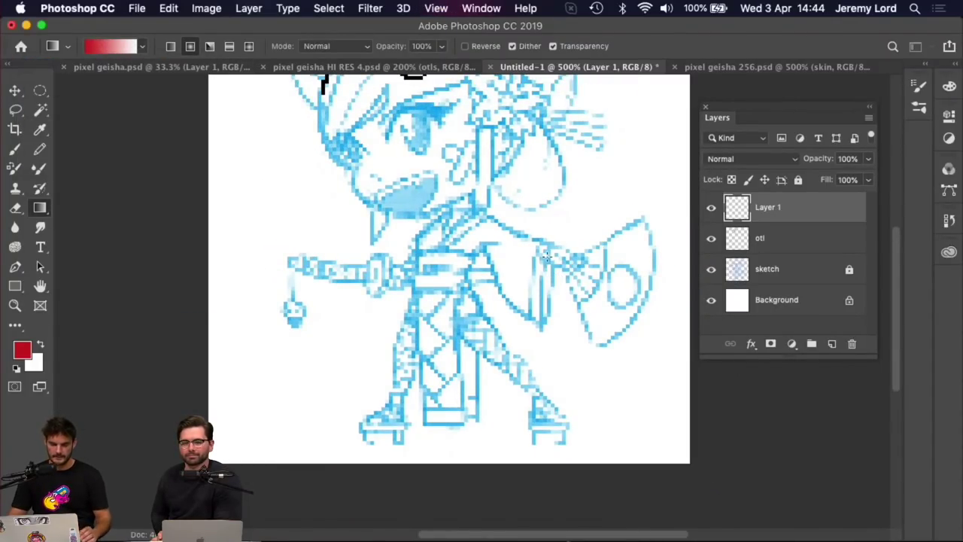
pyautogui.press('super+minus')
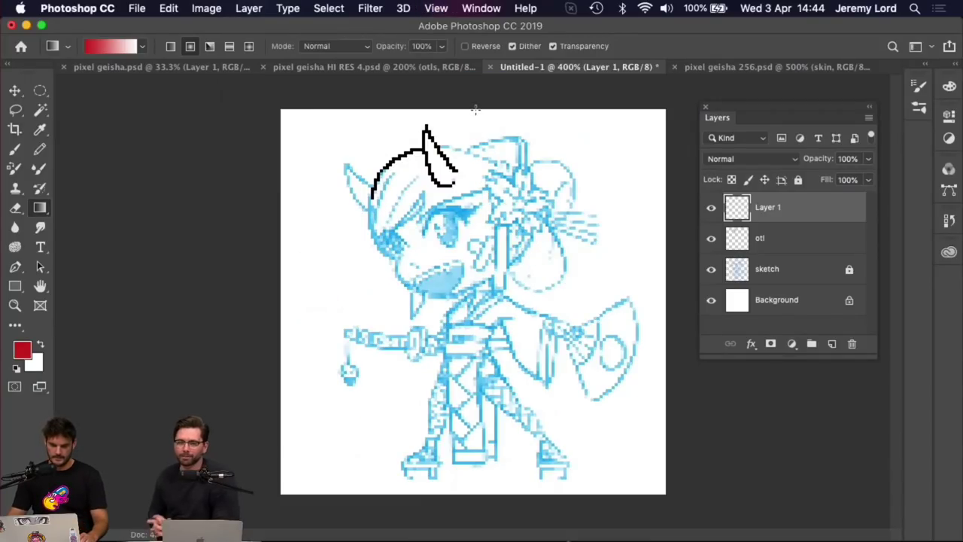
pyautogui.moveTo(476, 132); pyautogui.dragTo(482, 494)
# Examine the gradient's individual pixel colours at several magnifications up to 3200%
pyautogui.press('super+plus')
pyautogui.press('super+plus')
pyautogui.press('super+plus')
pyautogui.press('super+plus')
pyautogui.press('super+plus')
pyautogui.press('super+plus')
pyautogui.press('super+plus')
pyautogui.press('super+plus')
pyautogui.press('super+plus')
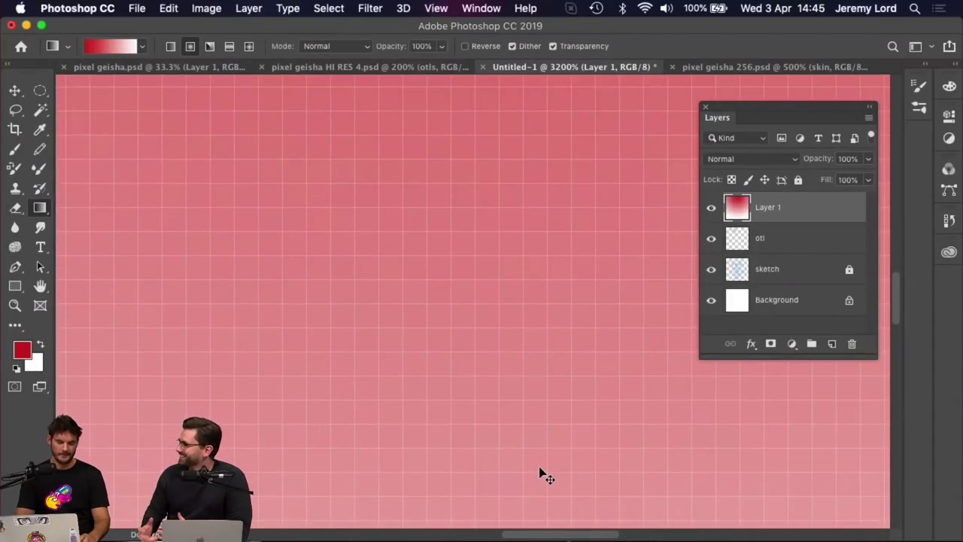
pyautogui.press('super+minus')
pyautogui.press('super+minus')
pyautogui.press('super+minus')
pyautogui.press('super+minus')
pyautogui.press('super+plus')
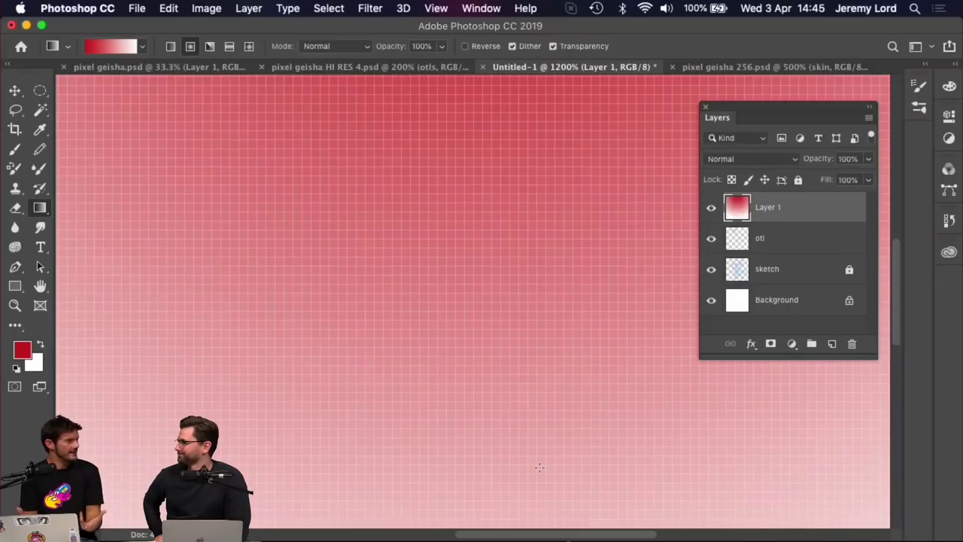
pyautogui.press('super+minus')
pyautogui.press('super+equal')
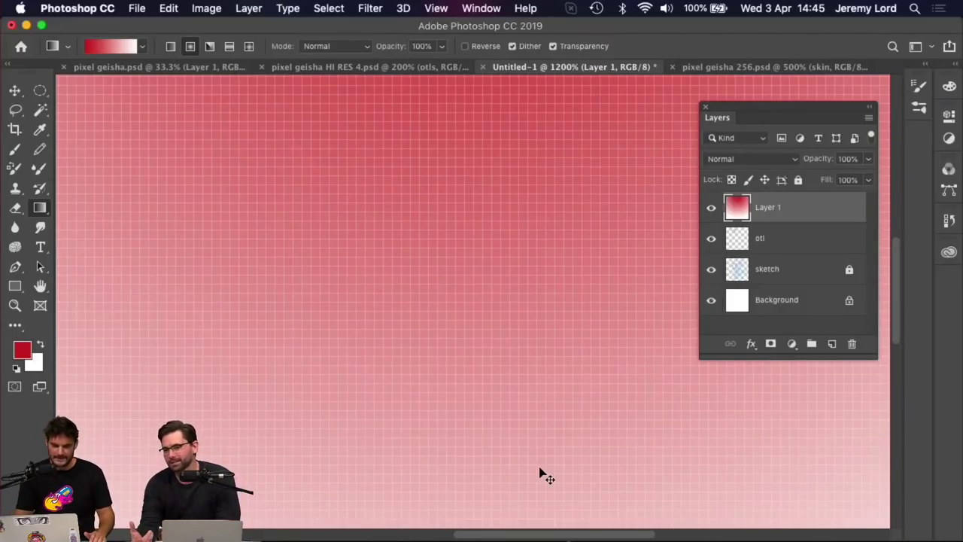
pyautogui.press('super+equal')
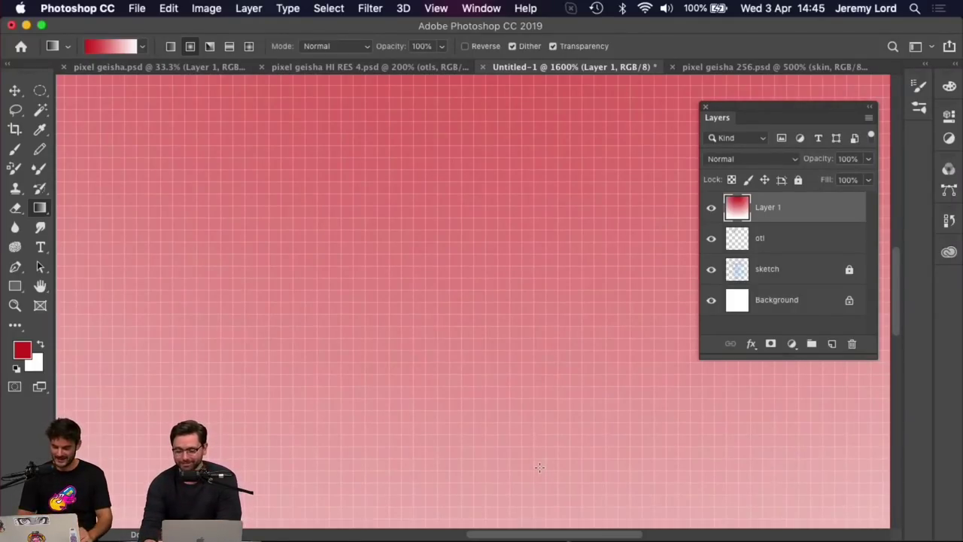
pyautogui.press('super+minus')
pyautogui.press('super+minus')
pyautogui.press('super+equal')
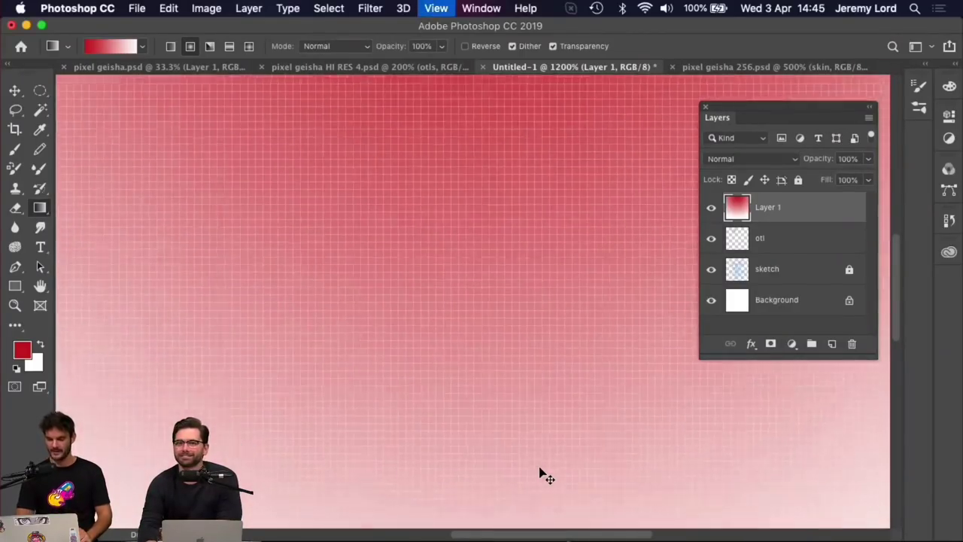
pyautogui.press('super+minus')
# Look over the gradient's pale lower area and compare its colour transitions at reduced and enlarged magnification
pyautogui.moveTo(544, 428); pyautogui.dragTo(541, 275)
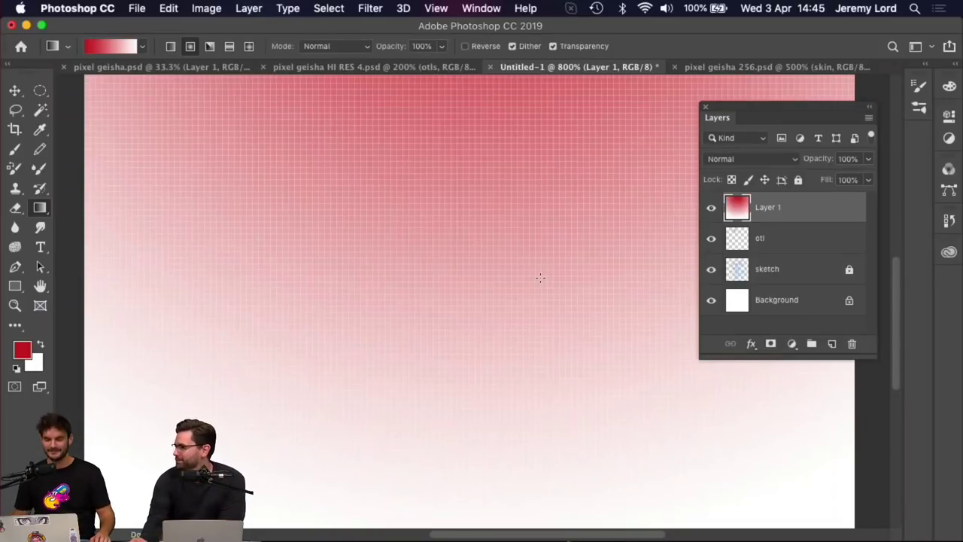
pyautogui.hscroll(1, 503, 277)
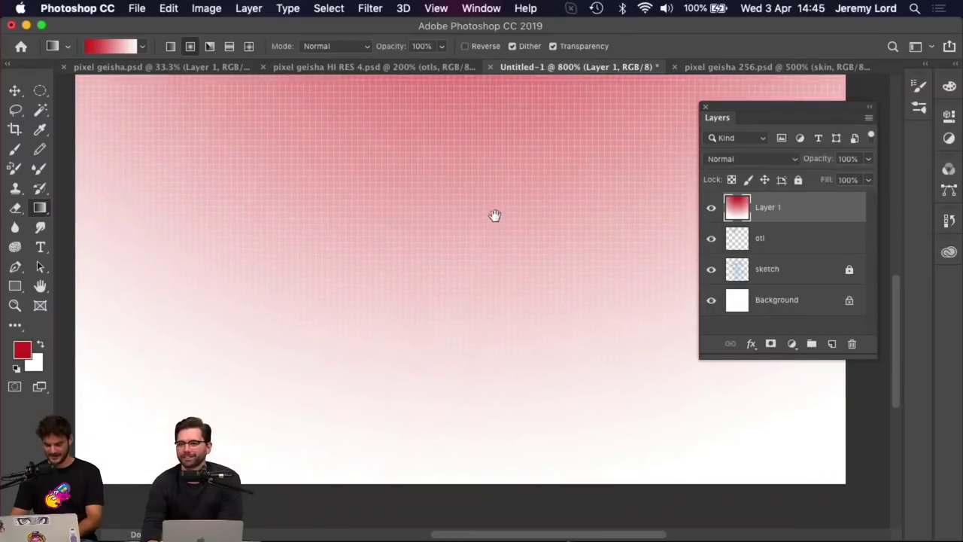
pyautogui.scroll(1, 494, 215)
pyautogui.press('super+minus')
pyautogui.press('super+minus')
pyautogui.press('super+minus')
pyautogui.press('super+plus')
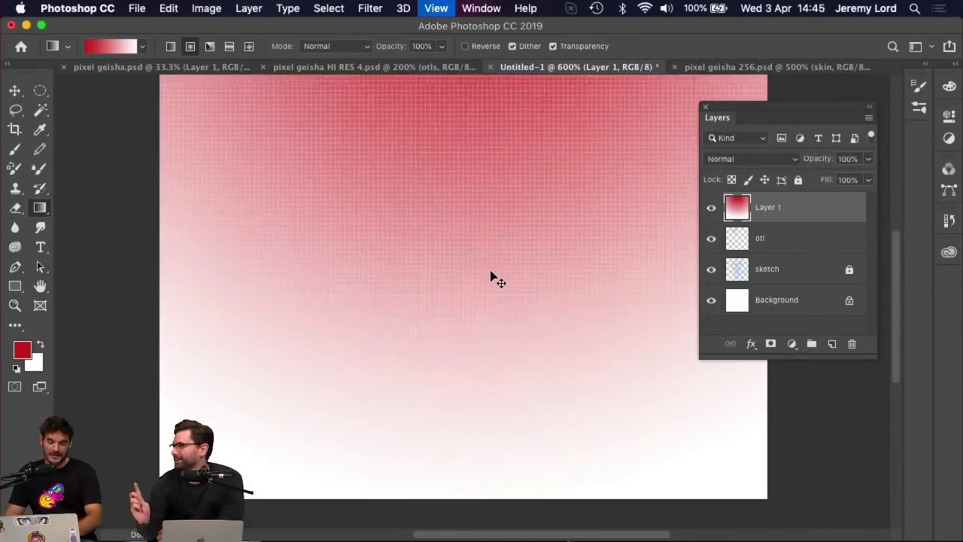
pyautogui.press('super+plus')
pyautogui.moveTo(452, 240); pyautogui.dragTo(452, 318)
pyautogui.press('super+plus')
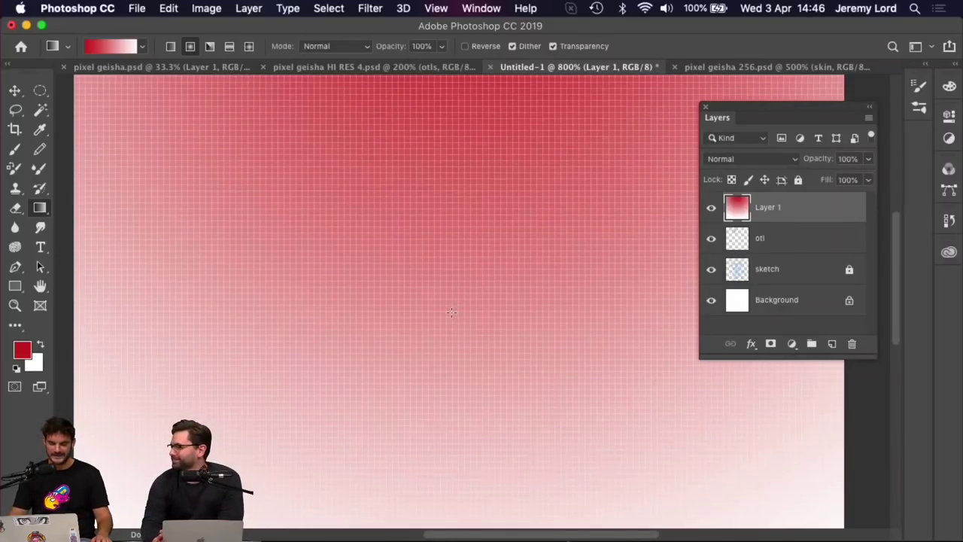
pyautogui.press('super+plus')
pyautogui.press('super+plus')
pyautogui.press('super+plus')
pyautogui.press('super+plus')
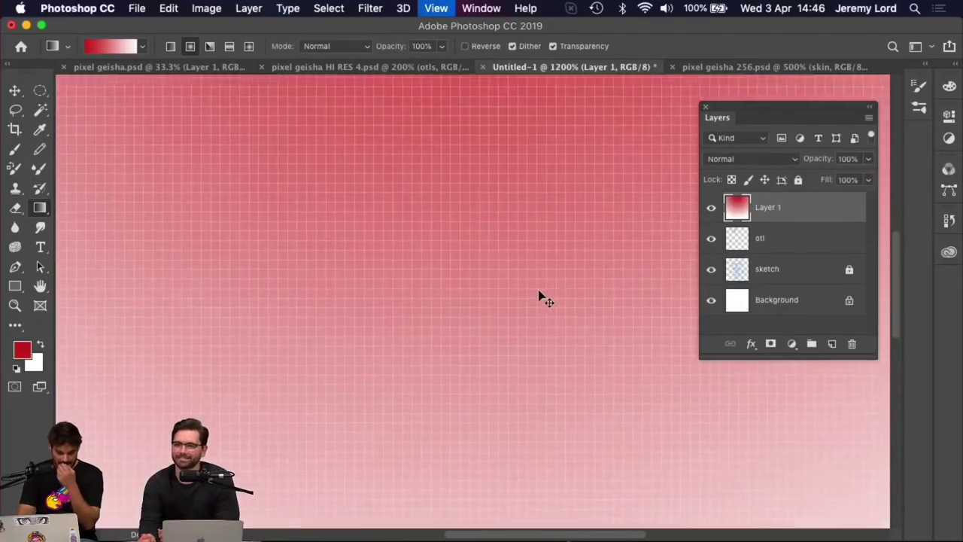
# Compare the red-to-white gradient's overall smoothness at 400% with its individual pixels at 3200%
pyautogui.press('super+minus')
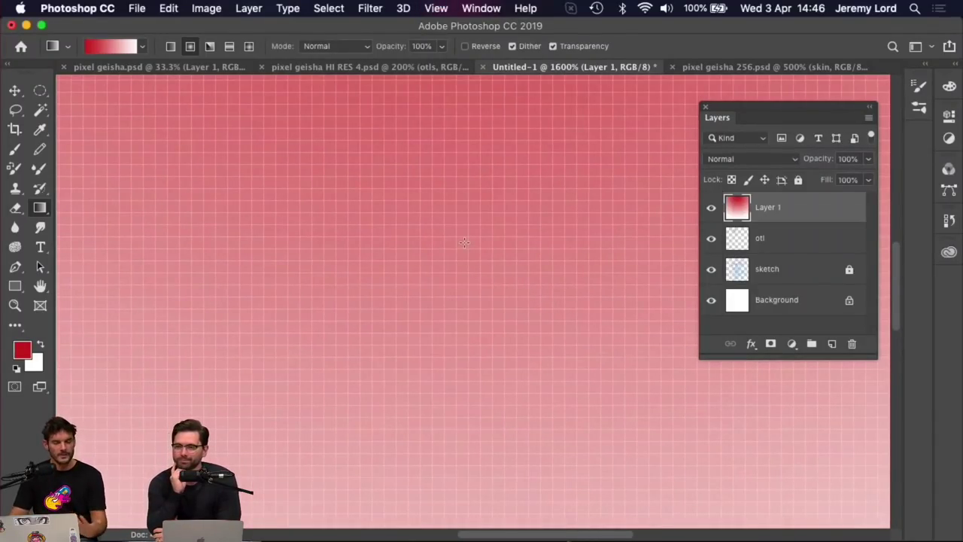
pyautogui.press('super+minus')
pyautogui.press('super+minus')
pyautogui.press('super+minus')
pyautogui.press('super+minus')
pyautogui.press('super+minus')
pyautogui.press('super+minus')
pyautogui.press('super+minus')
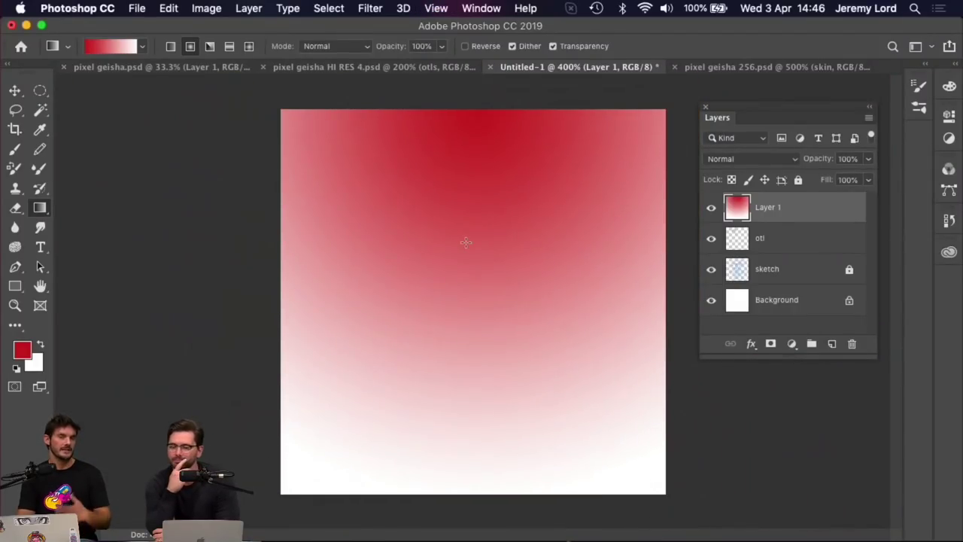
pyautogui.press('super+plus')
pyautogui.press('super+plus')
pyautogui.press('super+plus')
pyautogui.press('super+plus')
pyautogui.press('super+plus')
pyautogui.press('super+plus')
pyautogui.press('super+plus')
pyautogui.press('super+plus')
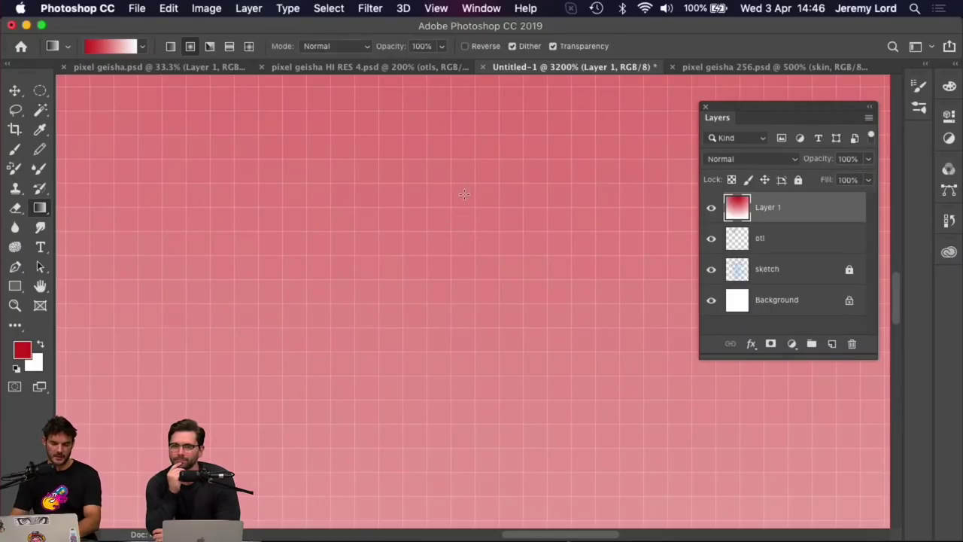
# Sample several pixels down the gradient with the Eyedropper to compare their slightly different pinks
pyautogui.press('i')
pyautogui.click(466, 192)
pyautogui.click(467, 215)
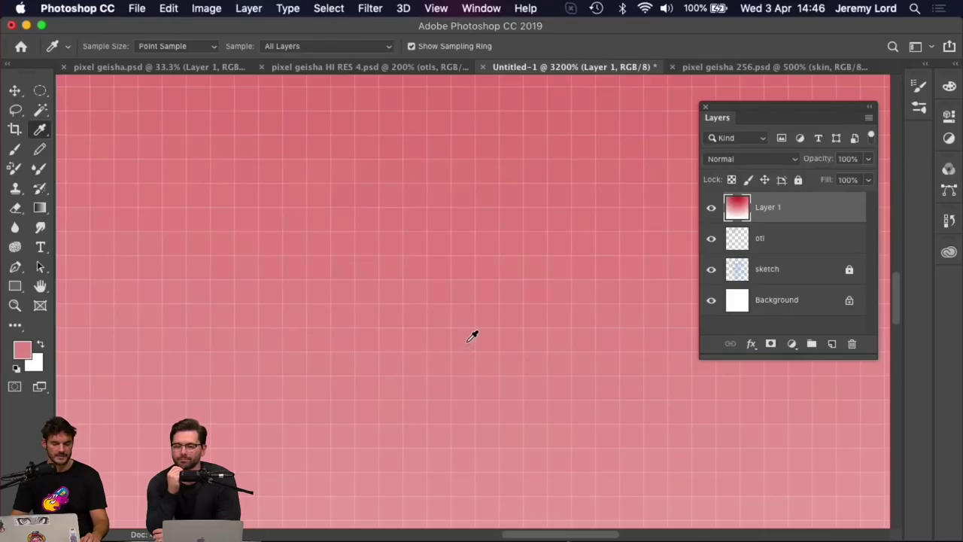
pyautogui.click(471, 312)
pyautogui.moveTo(466, 349); pyautogui.dragTo(453, 449)
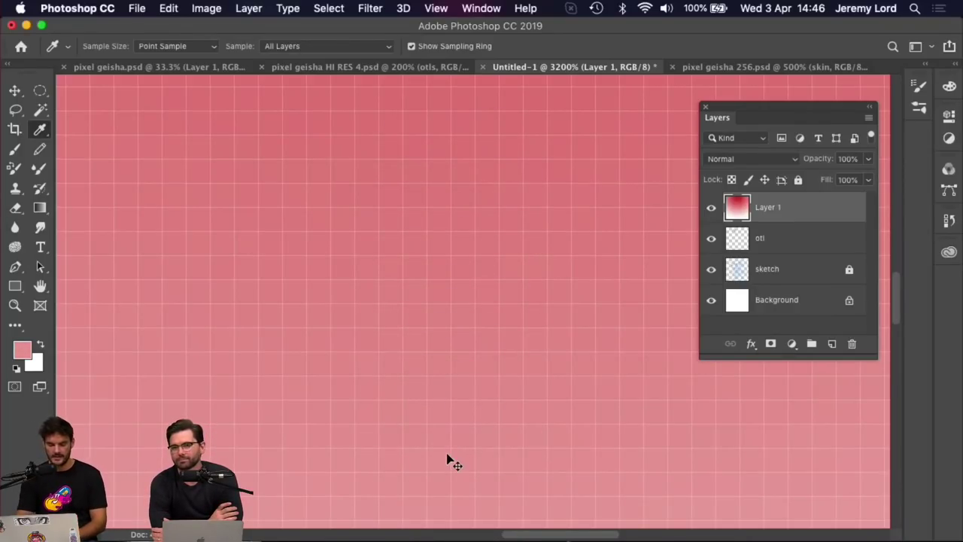
# View the whole gradient at 500% and check the document's image size without changing it
pyautogui.press('super+minus')
pyautogui.press('super+minus')
pyautogui.press('super+minus')
pyautogui.press('super+minus')
pyautogui.press('super+minus')
pyautogui.press('super+minus')
pyautogui.press('super+minus')
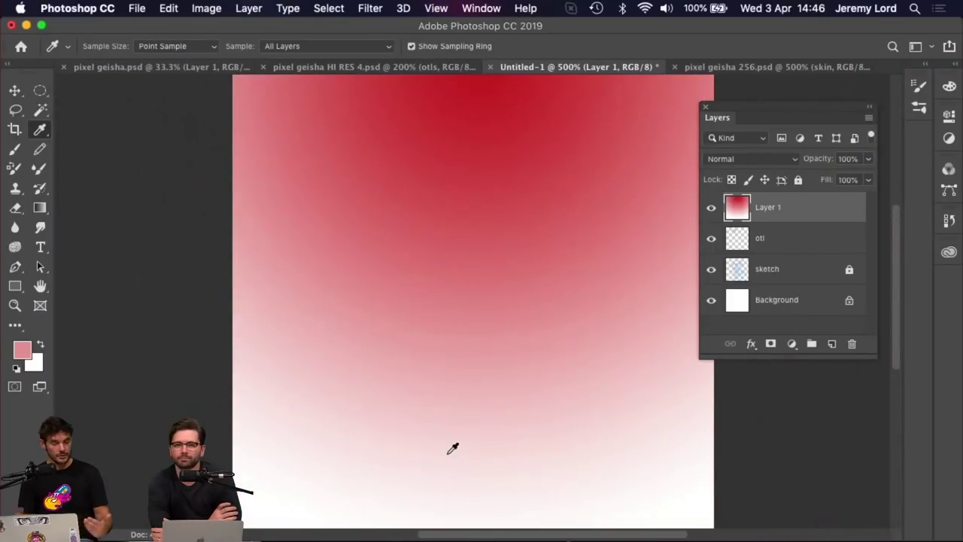
pyautogui.press('super+alt+i')
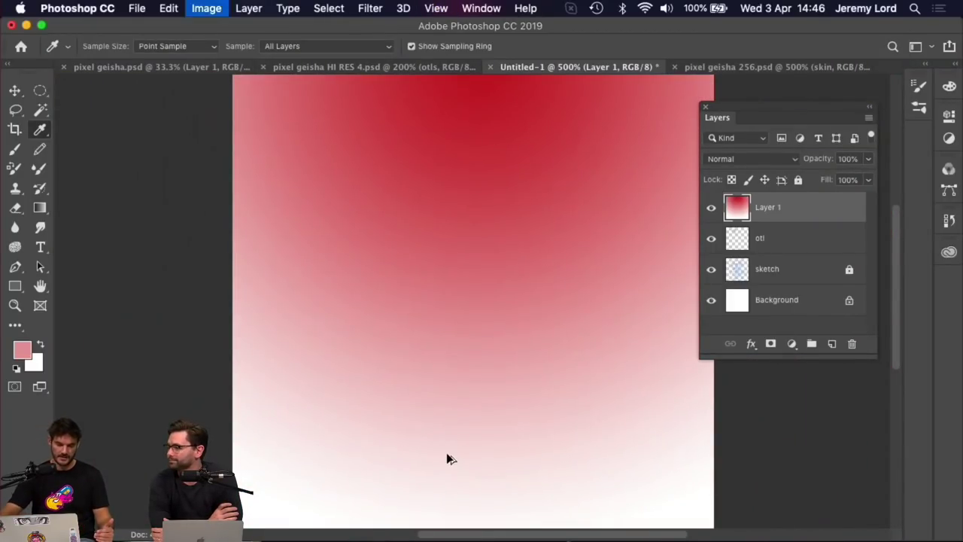
pyautogui.click(690, 343)
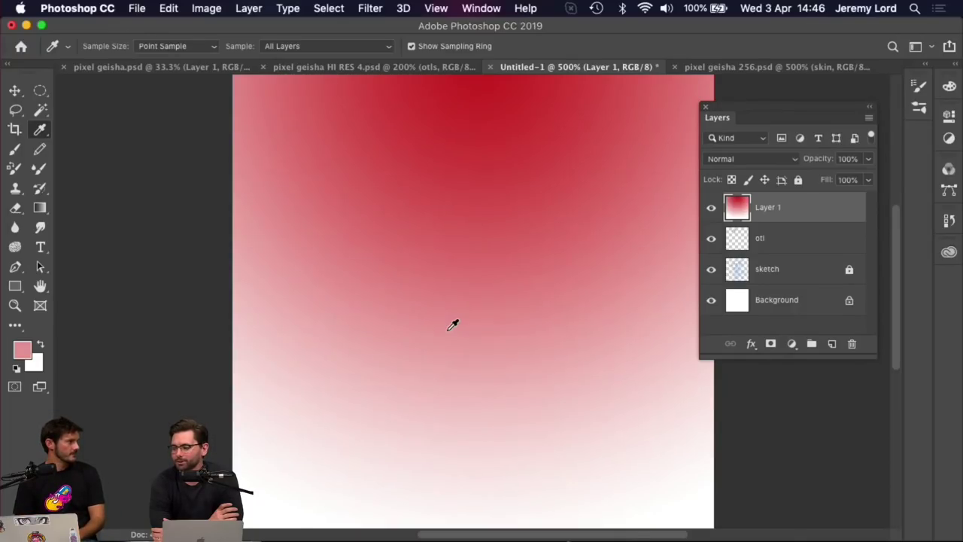
# Switch to Finder and open dithering.psd from the Livestream folder, showing its blue bands enlarged to 600%
pyautogui.click(26, 25)
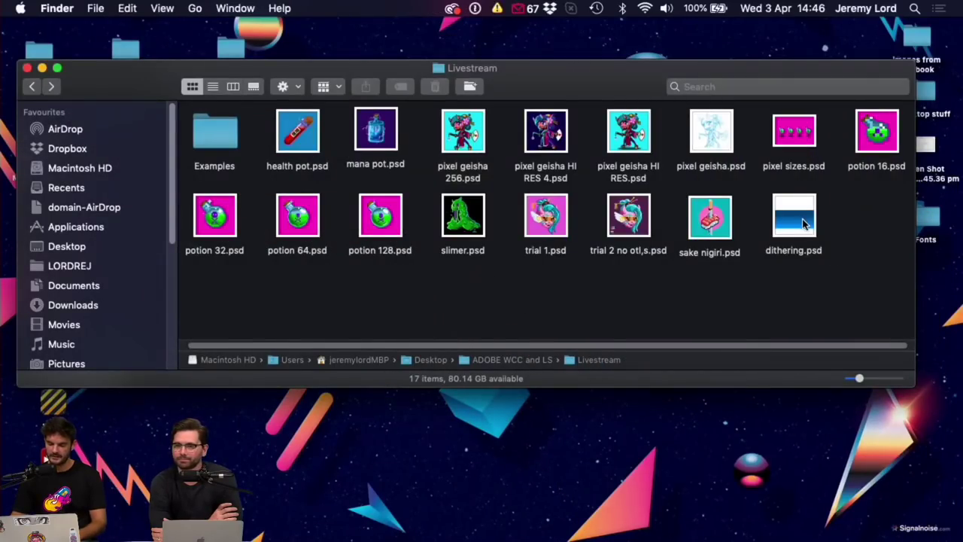
pyautogui.doubleClick(796, 218)
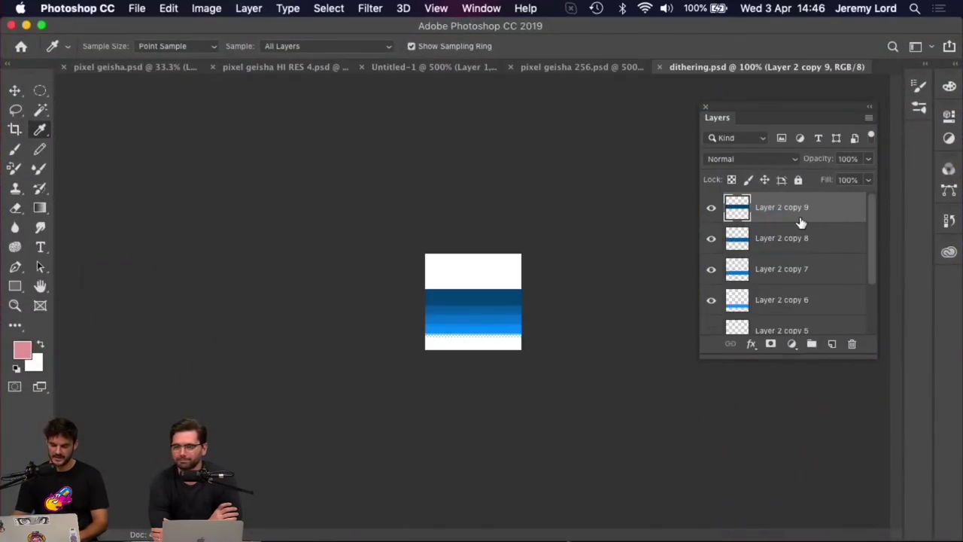
pyautogui.press('super+equal')
pyautogui.press('super+equal')
pyautogui.press('super+equal')
pyautogui.press('super+equal')
pyautogui.press('super+equal')
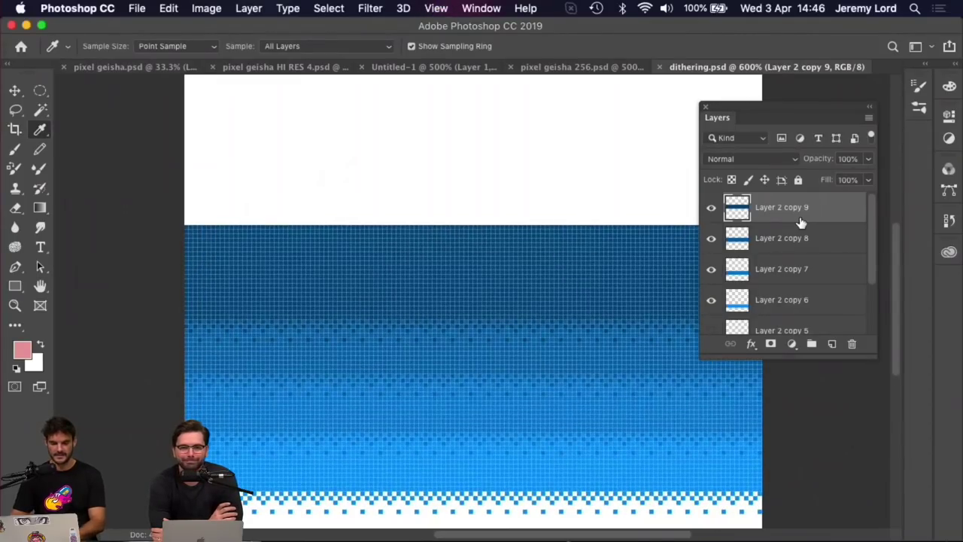
# Examine the dithered pixel patterns between the blue bands at close magnification
pyautogui.scroll(-3, 541, 289)
pyautogui.press('super+minus')
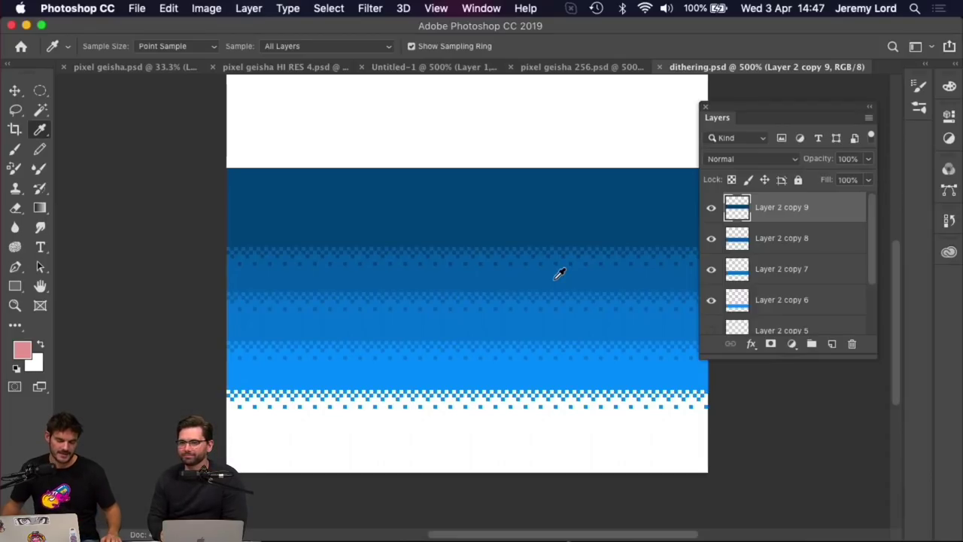
pyautogui.press('super+equal')
pyautogui.press('super+equal')
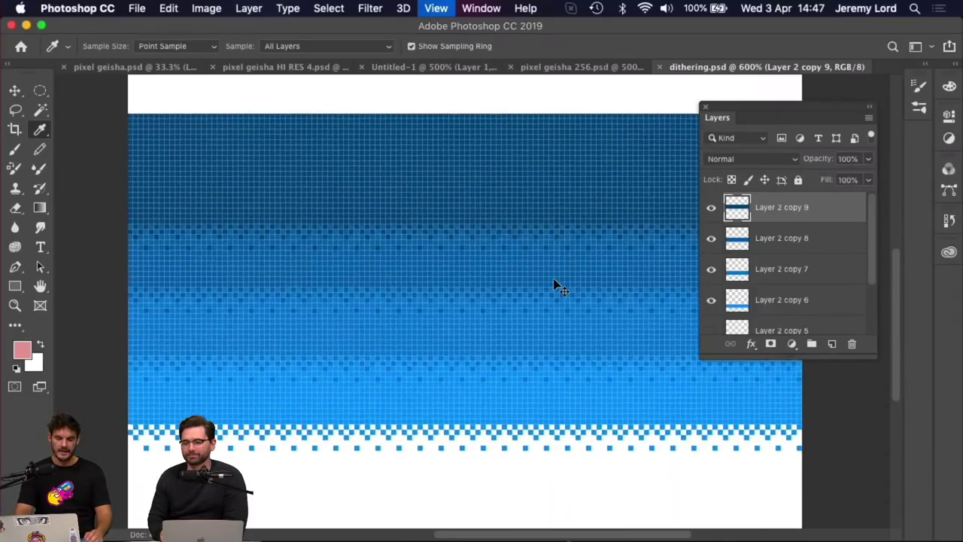
pyautogui.press('super+minus')
pyautogui.press('super+minus')
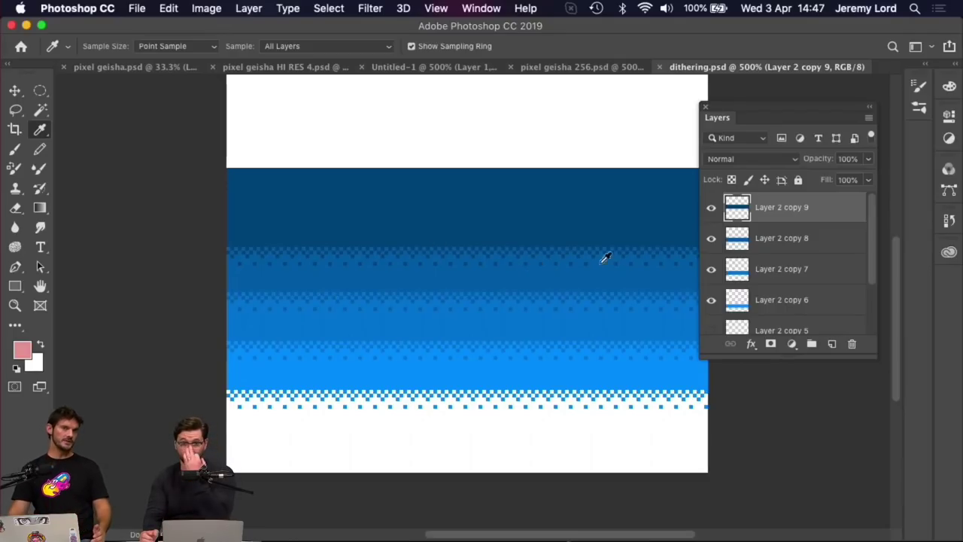
# Compare how the dithered blue bands blend at 66.7% with their pixel patterns at 500% and above
pyautogui.press('super+minus')
pyautogui.press('super+minus')
pyautogui.press('super+minus')
pyautogui.press('super+minus')
pyautogui.press('super+minus')
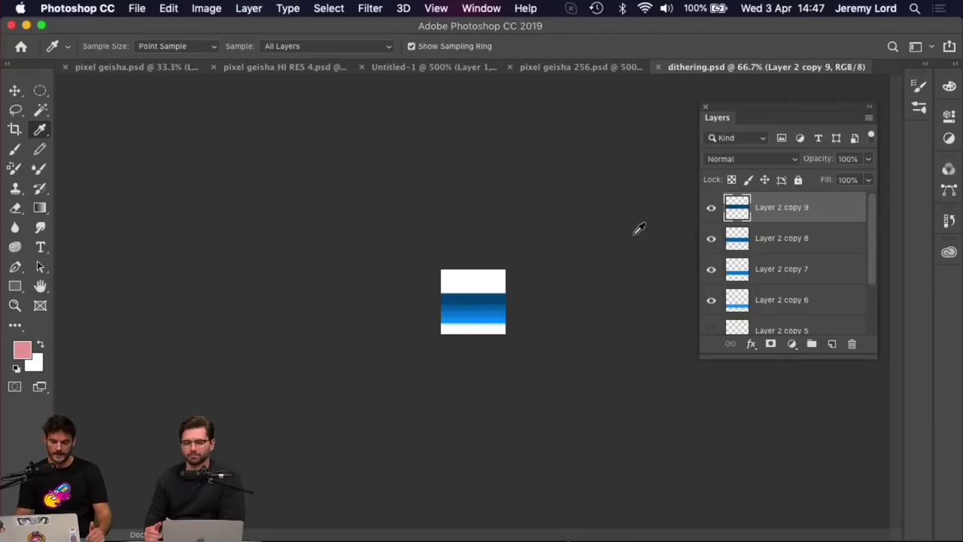
pyautogui.press('super+plus')
pyautogui.press('super+plus')
pyautogui.press('super+plus')
pyautogui.press('super+plus')
pyautogui.press('super+plus')
pyautogui.press('super+plus')
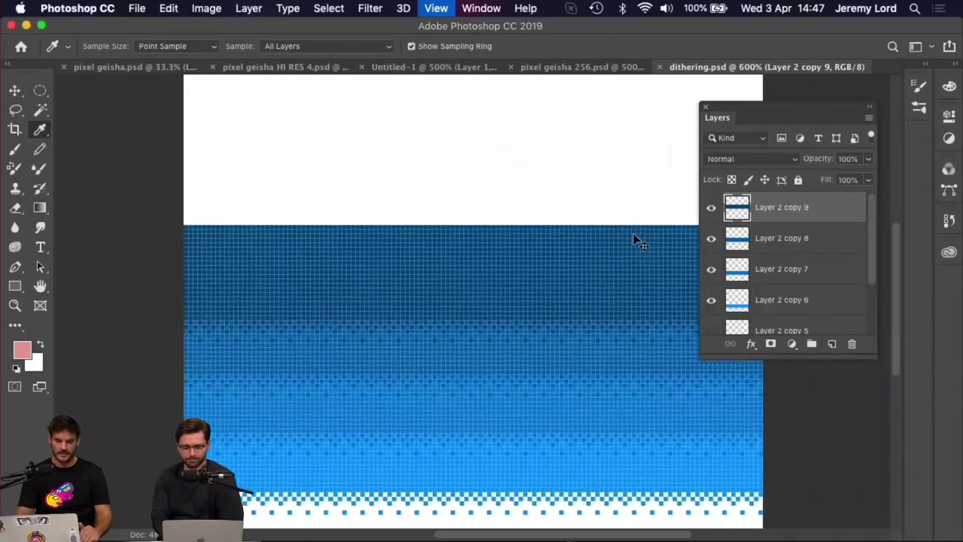
pyautogui.press('super+plus')
pyautogui.press('super+minus')
pyautogui.press('super+minus')
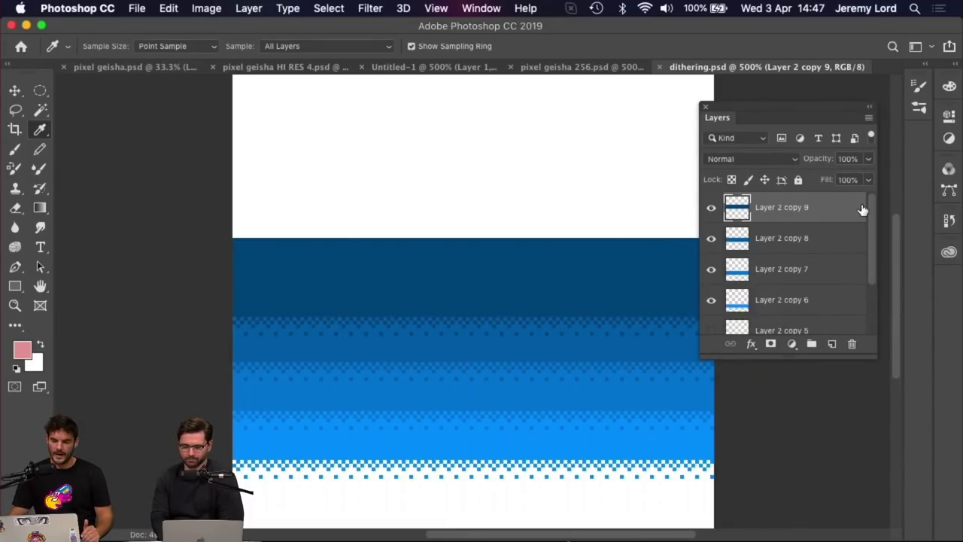
# Hide Layer 2 copy 6 through Layer 2 copy 9 and show Layer 1 with the plain blue band
pyautogui.moveTo(870, 211); pyautogui.dragTo(802, 243)
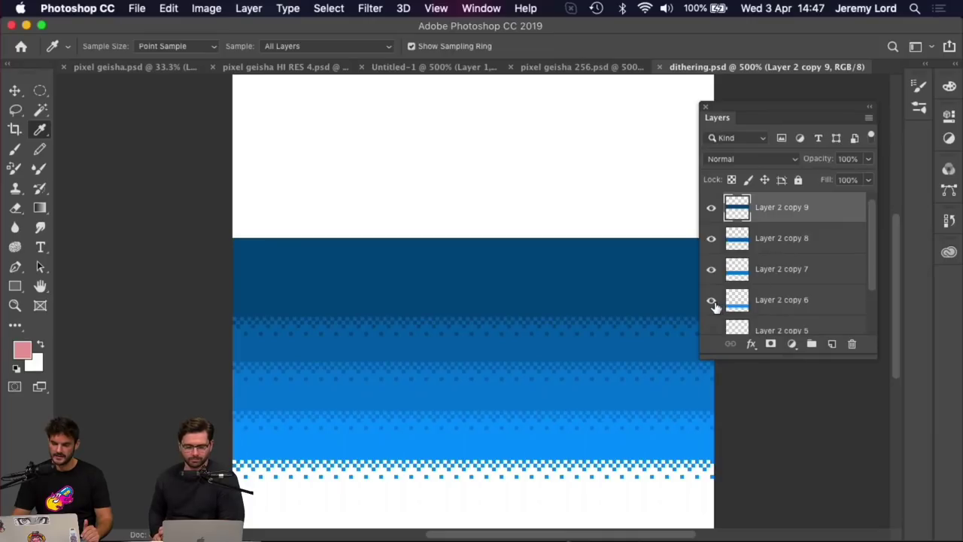
pyautogui.moveTo(713, 301); pyautogui.dragTo(708, 208)
pyautogui.click(710, 208)
pyautogui.moveTo(871, 236); pyautogui.dragTo(800, 273)
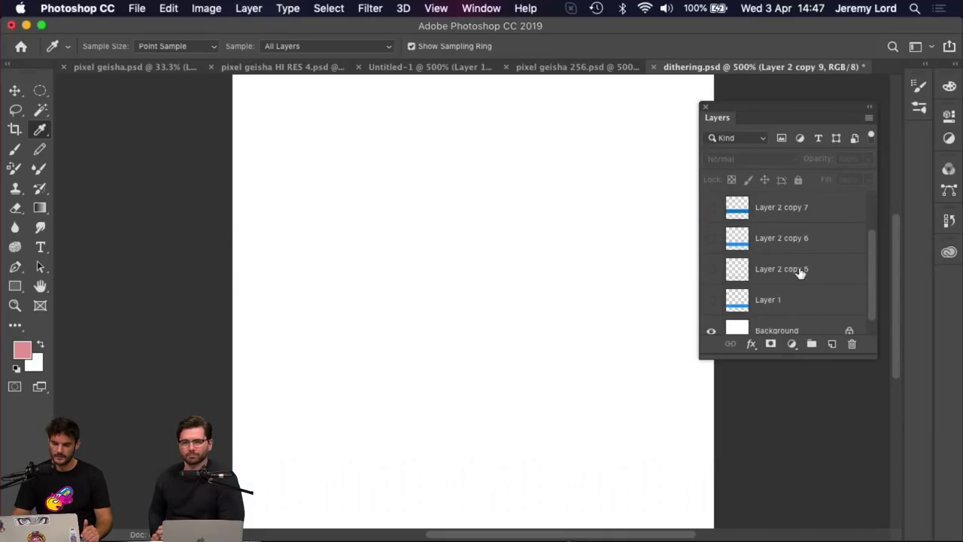
pyautogui.click(710, 301)
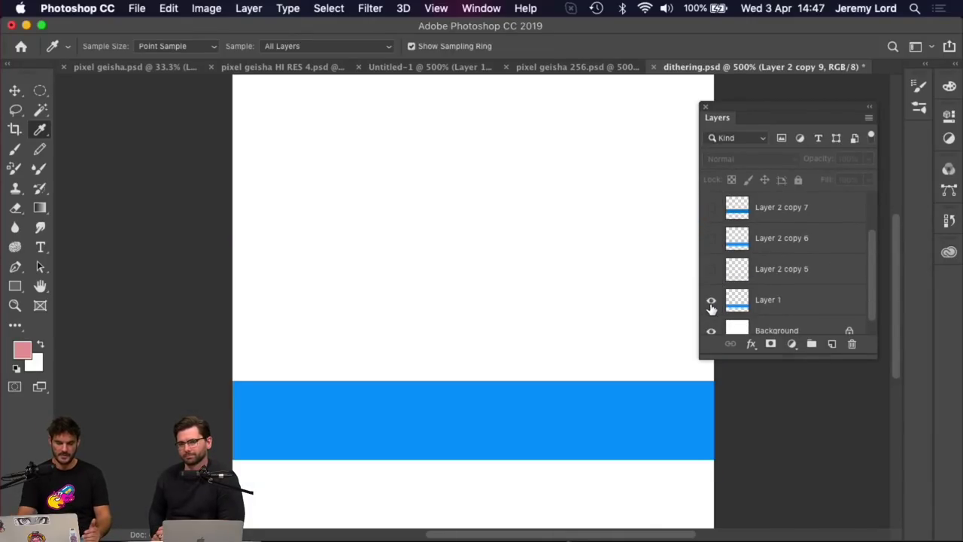
# Sample the blue of the Layer 1 band as the foreground colour
pyautogui.press('super+equal')
pyautogui.scroll(-2, 496, 354)
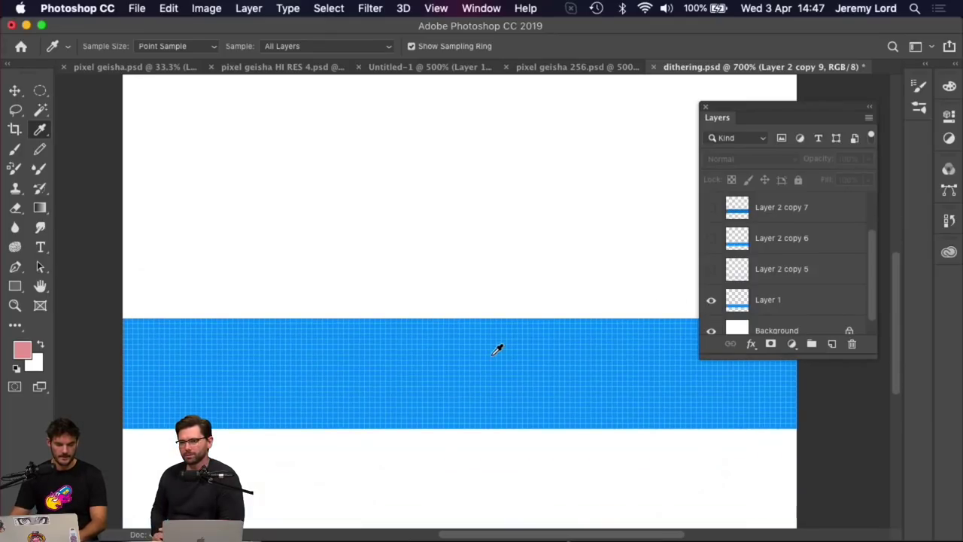
pyautogui.click(500, 346)
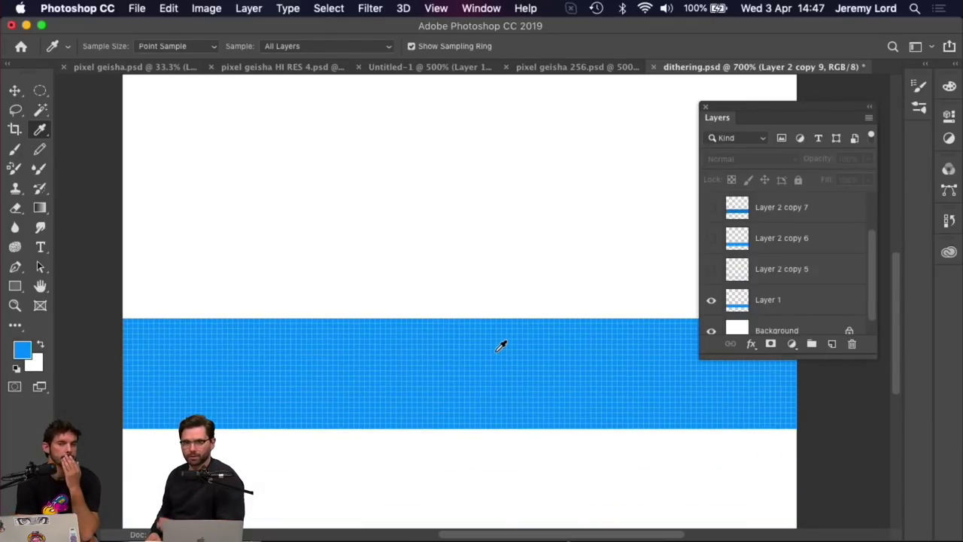
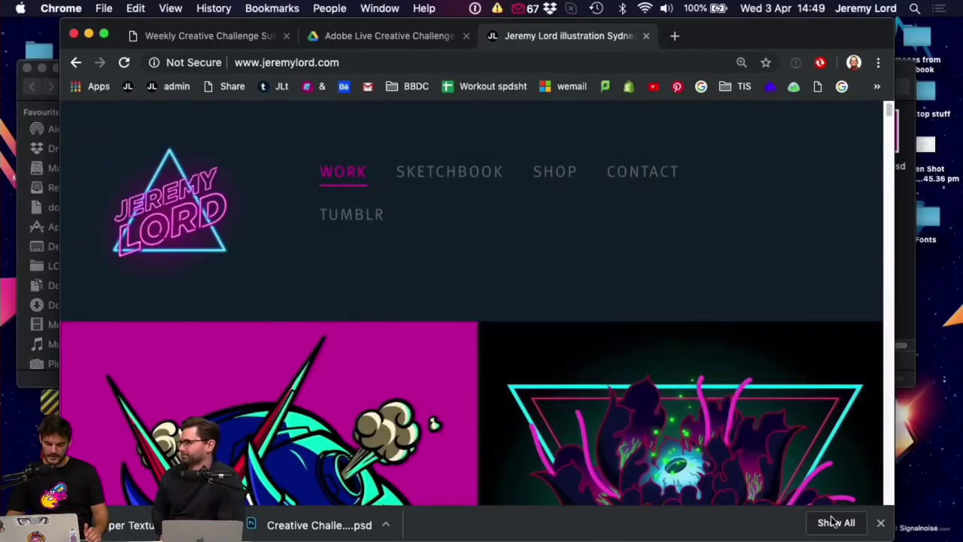
# In Chrome, shrink the artist's portfolio page to an overview of many artworks and open the Tako Slicer project
pyautogui.press('super+minus')
pyautogui.press('super+minus')
pyautogui.press('super+minus')
pyautogui.press('super+minus')
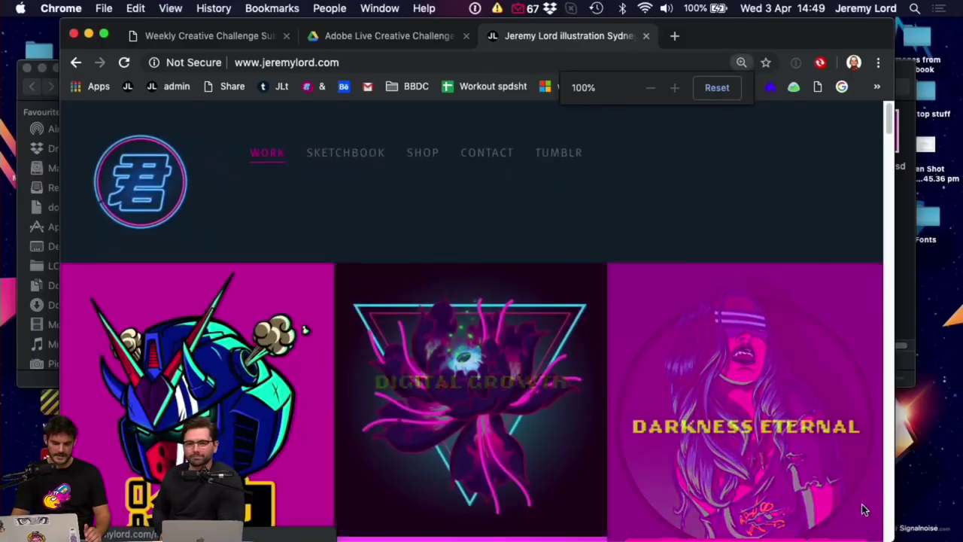
pyautogui.press('super+minus')
pyautogui.press('super+minus')
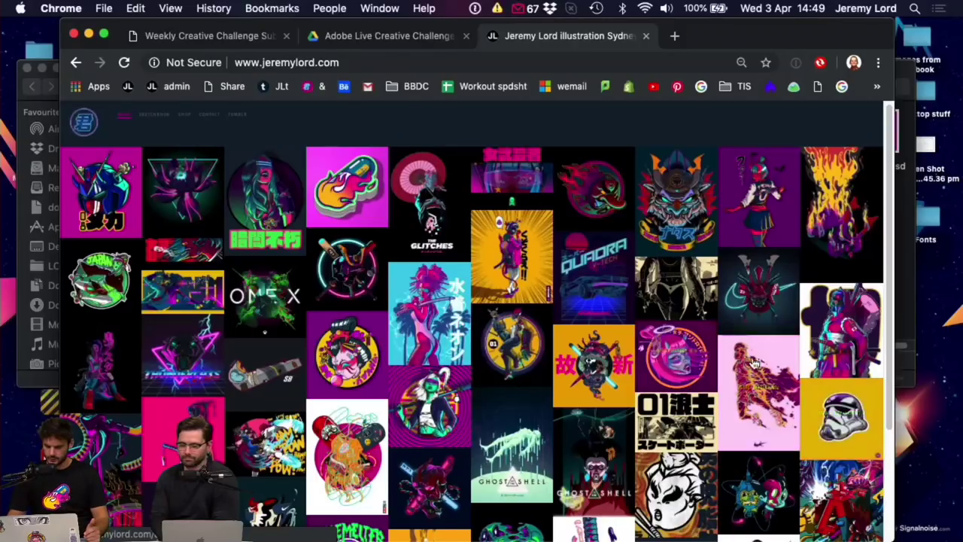
pyautogui.click(837, 327)
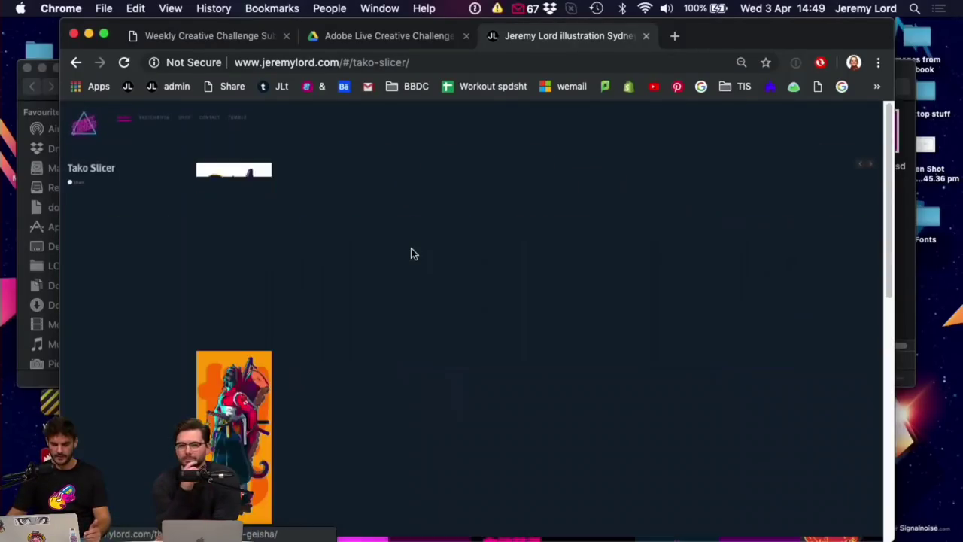
# Examine the enlarged Tako Slicer illustrations, comparing the colouring of the magenta version with the orange version
pyautogui.press('super+equal')
pyautogui.press('super+equal')
pyautogui.press('super+equal')
pyautogui.press('super+equal')
pyautogui.press('super+equal')
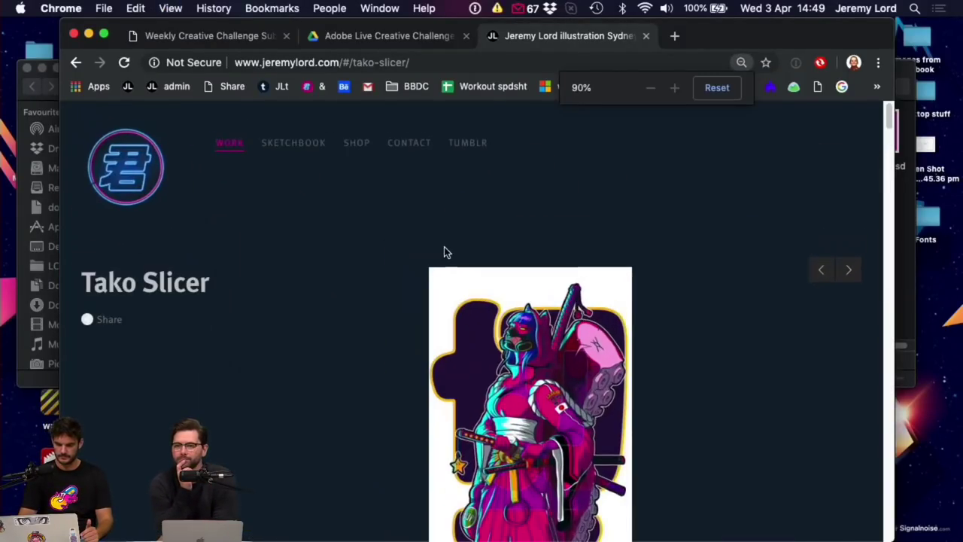
pyautogui.scroll(-10, 451, 255)
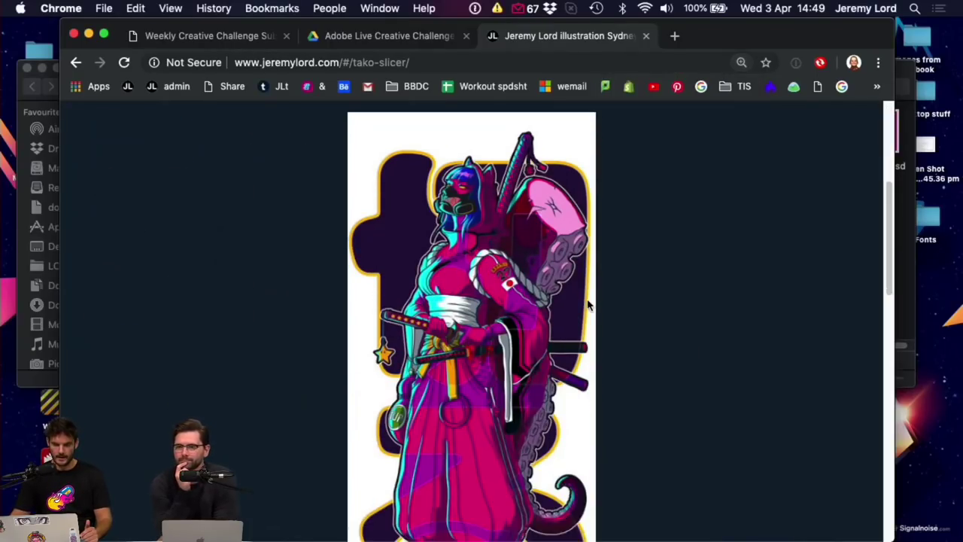
pyautogui.scroll(6, 589, 303)
pyautogui.scroll(-1, 589, 304)
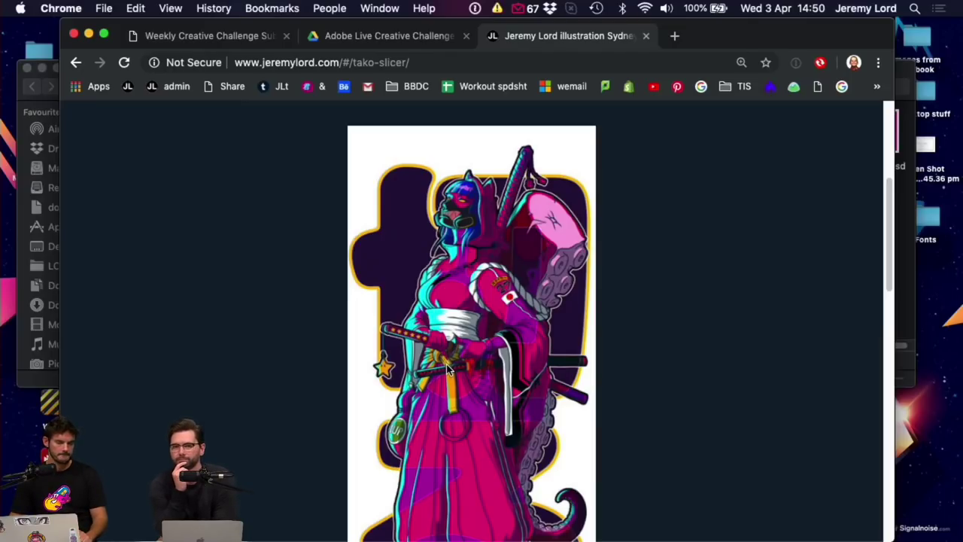
pyautogui.scroll(-10, 447, 367)
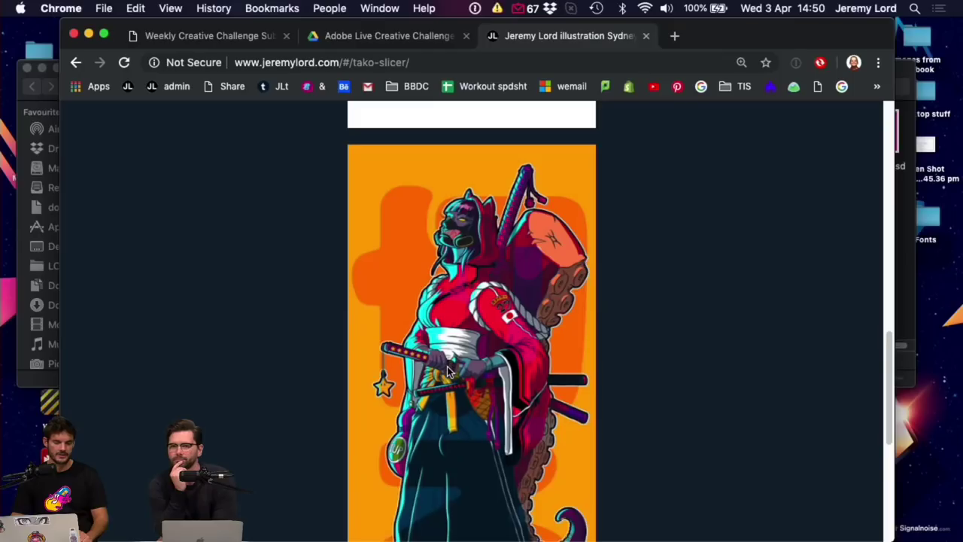
pyautogui.scroll(-3, 446, 366)
pyautogui.scroll(1, 447, 368)
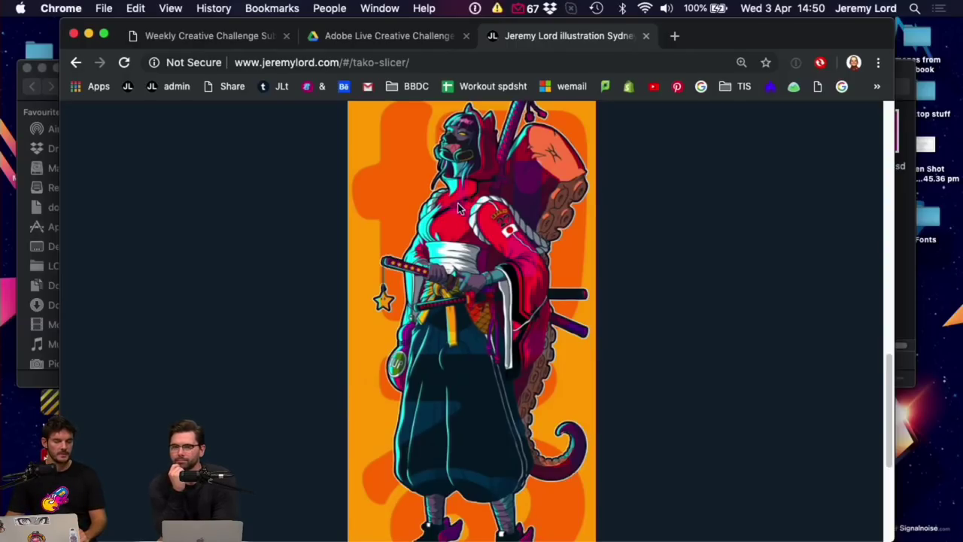
pyautogui.scroll(10, 465, 296)
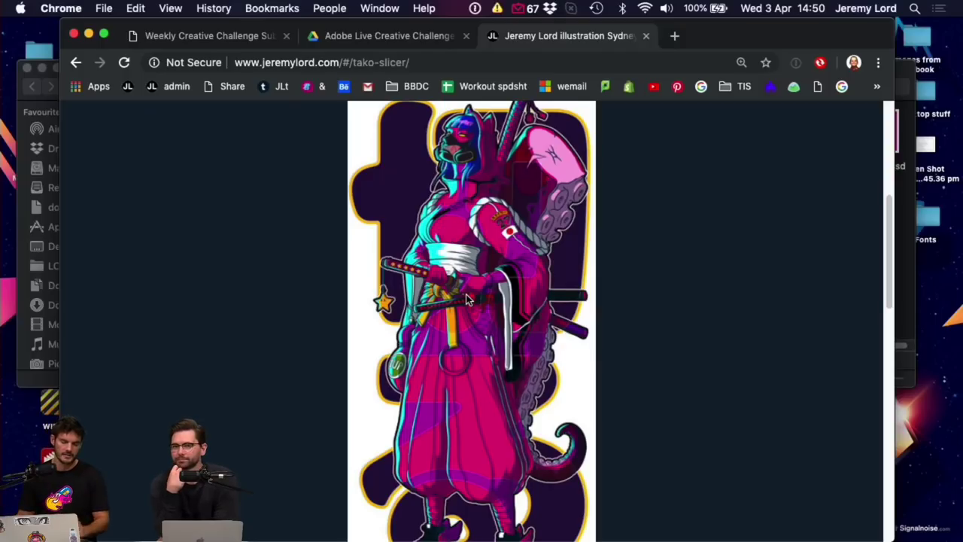
pyautogui.scroll(4, 516, 305)
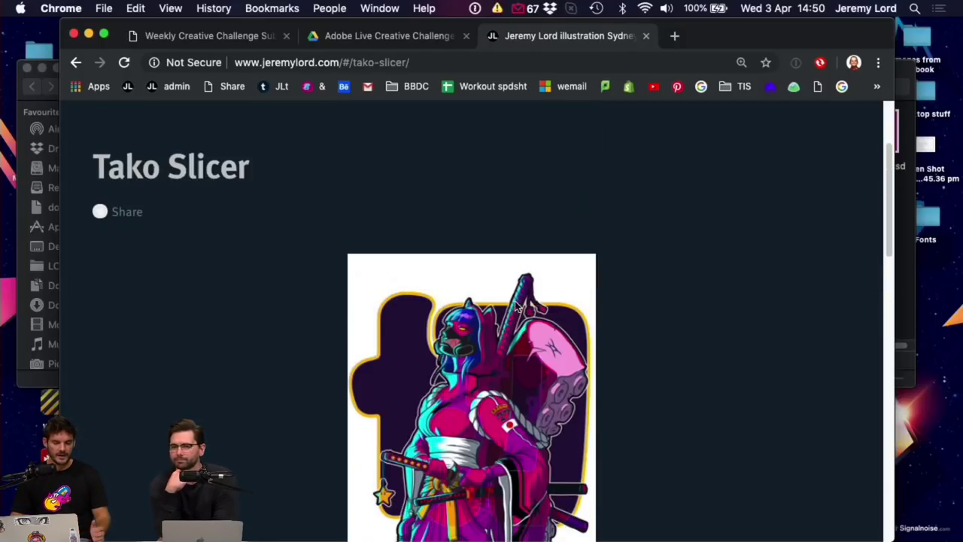
# Return to the portfolio's Work gallery and view its first row of artworks
pyautogui.scroll(4, 226, 154)
pyautogui.click(271, 154)
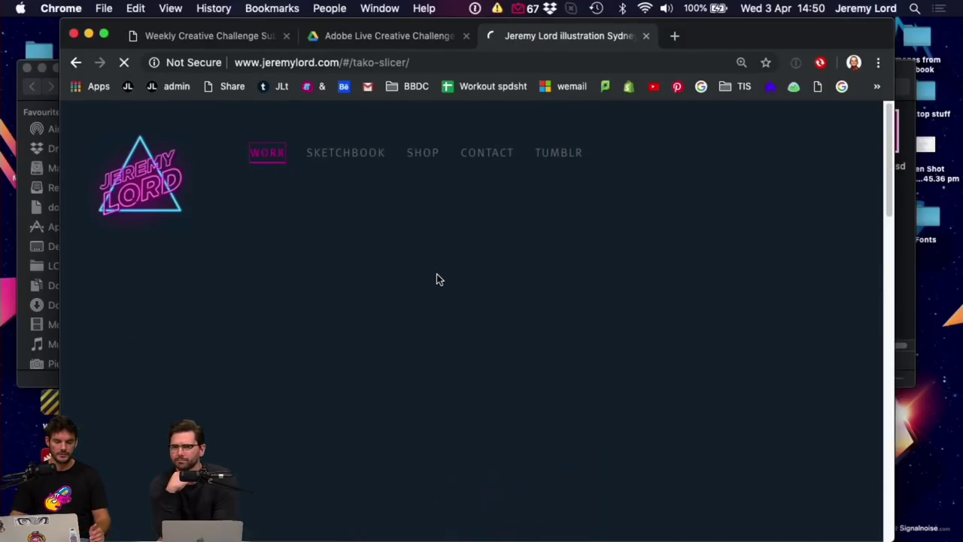
pyautogui.scroll(-3, 326, 301)
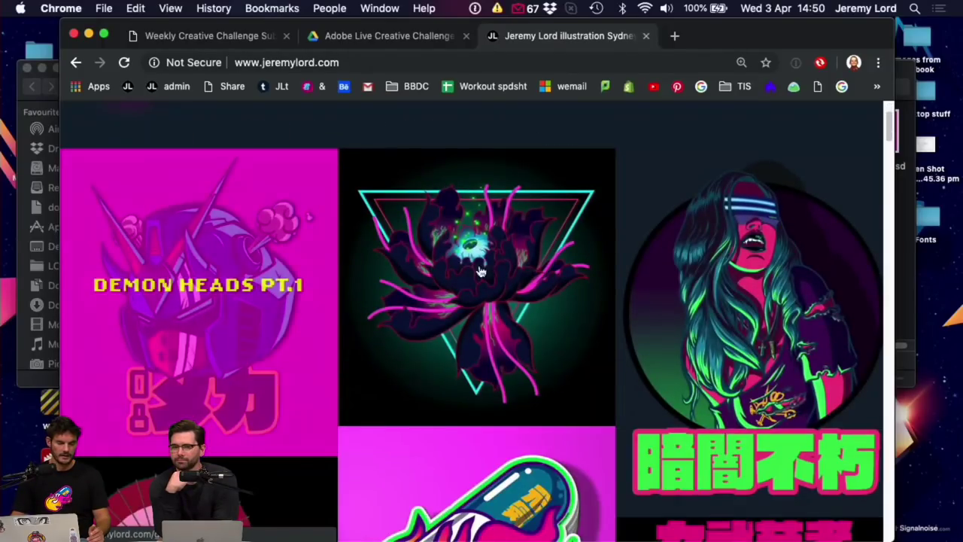
# Open the Demon Heads pt.1 project, view its opening robot-head illustration and restore the page to its default zoom
pyautogui.click(224, 222)
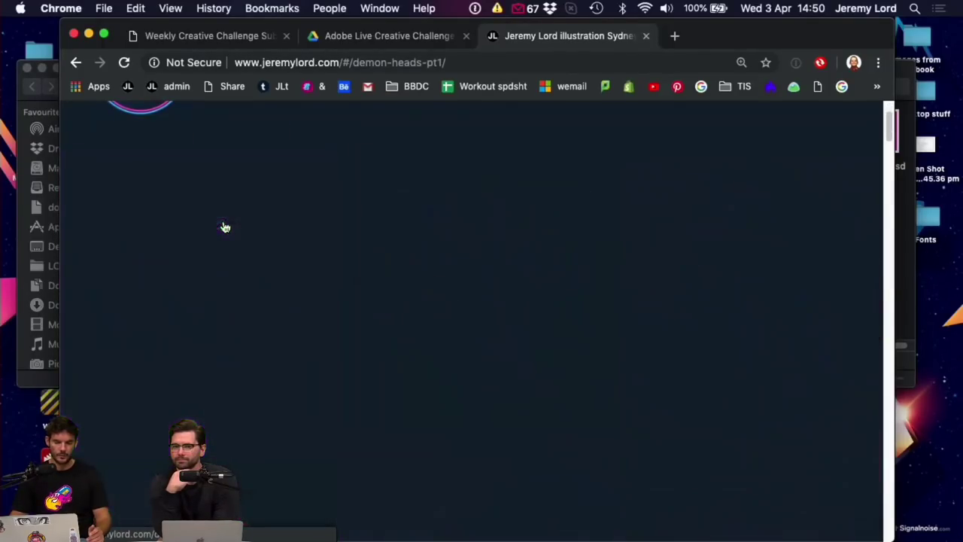
pyautogui.scroll(-5, 505, 318)
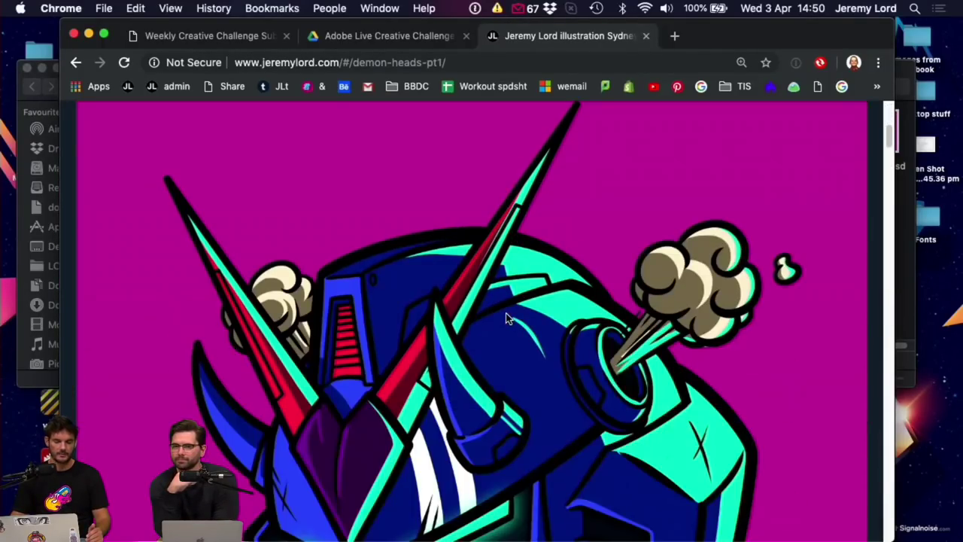
pyautogui.scroll(-2, 505, 318)
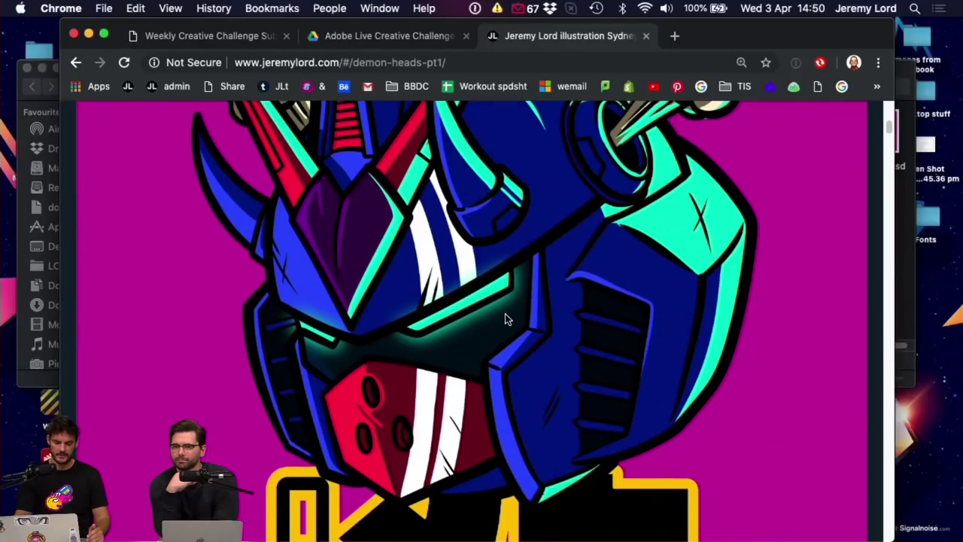
pyautogui.press('super+0')
pyautogui.scroll(-8, 434, 322)
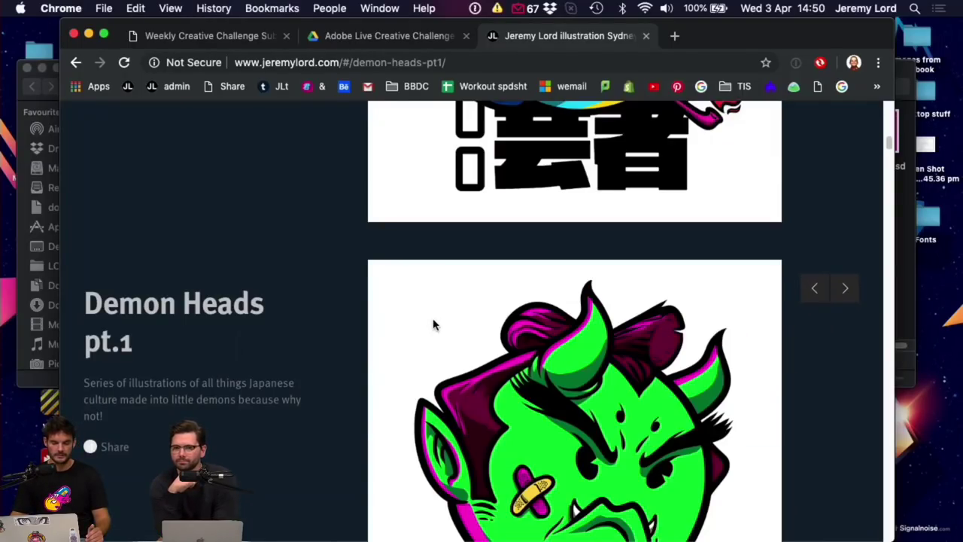
# Examine the numbered Demon Heads illustrations one after another, comparing their base colours, shadows and coloured edge lighting
pyautogui.scroll(-10, 433, 324)
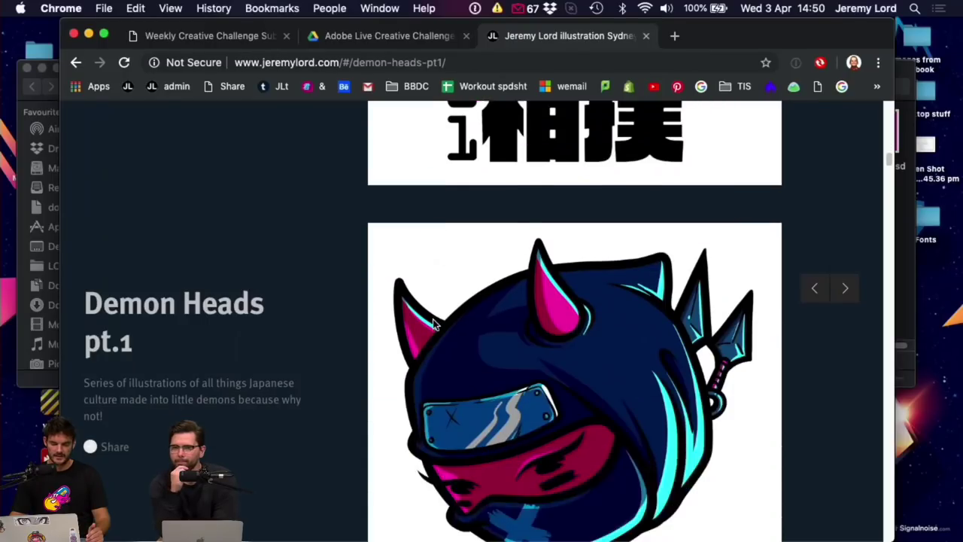
pyautogui.scroll(-4, 433, 324)
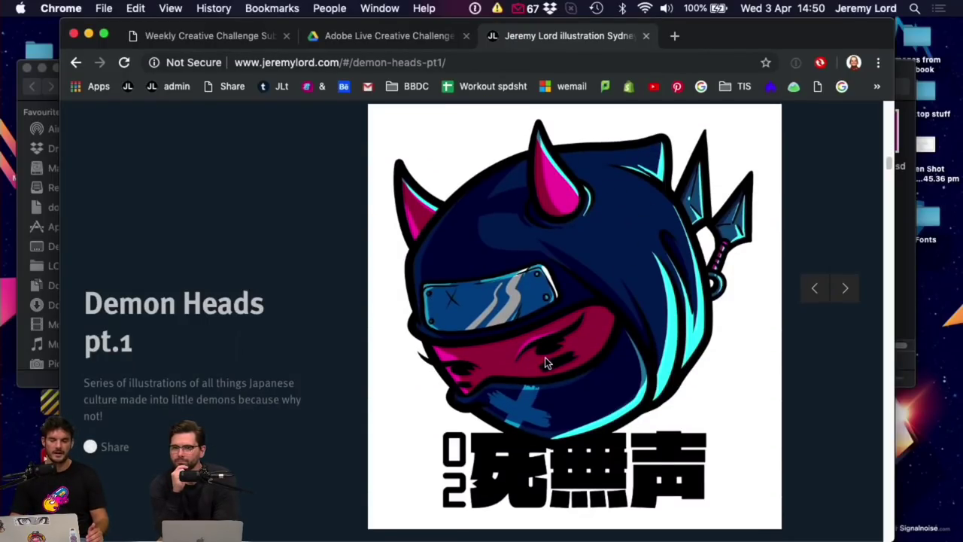
pyautogui.scroll(-6, 543, 361)
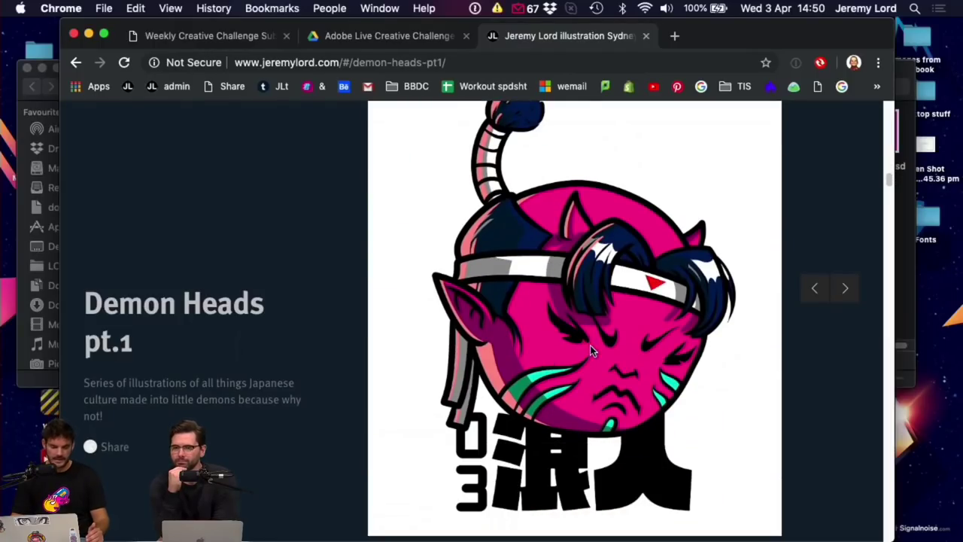
pyautogui.scroll(-6, 590, 350)
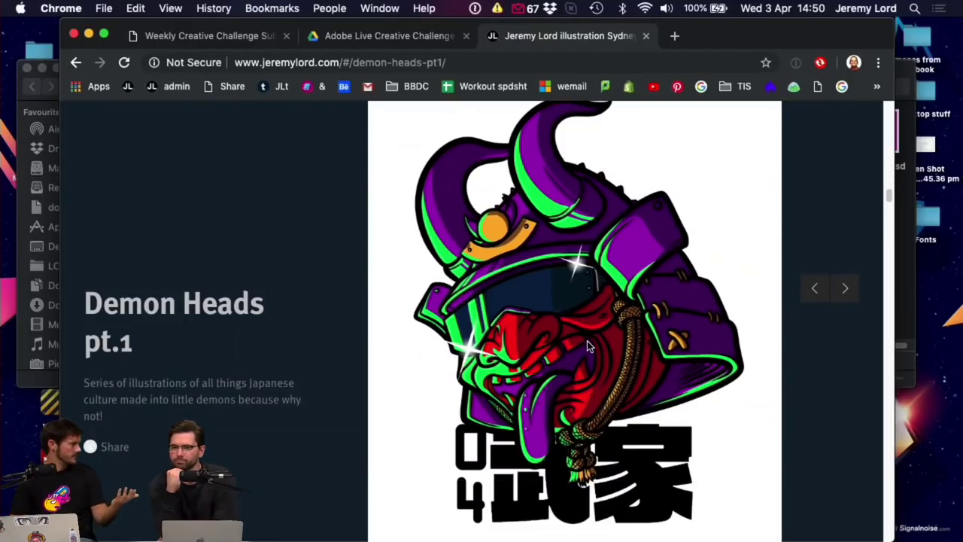
pyautogui.scroll(-10, 587, 343)
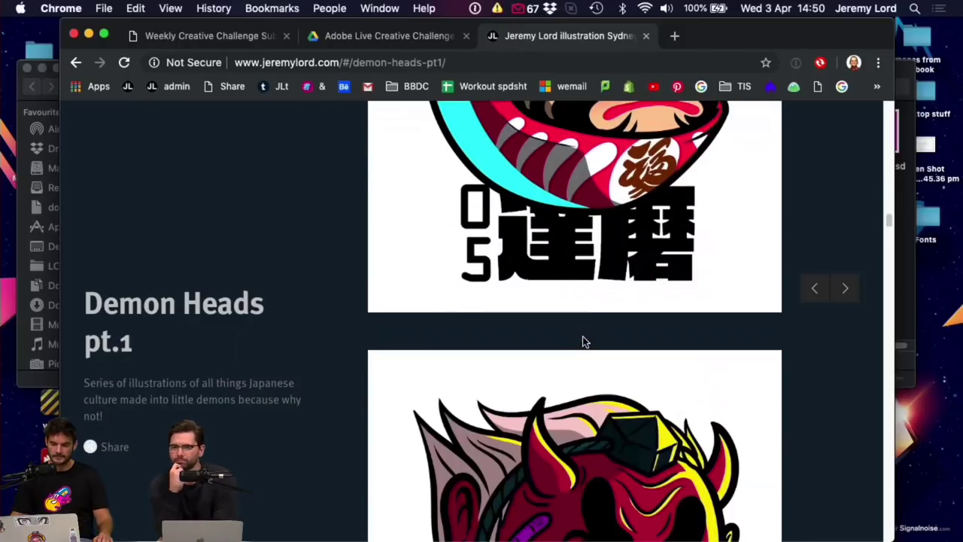
pyautogui.scroll(-12, 583, 343)
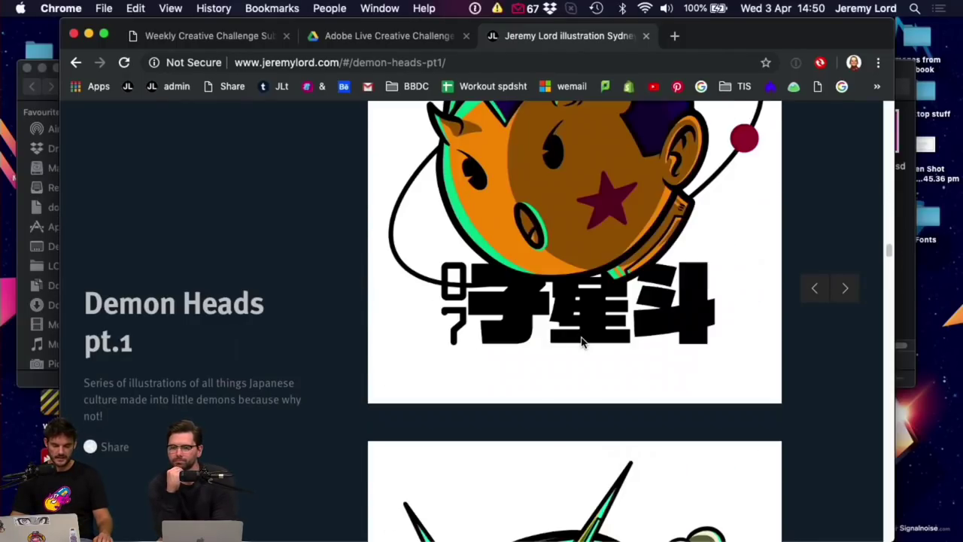
pyautogui.scroll(-4, 581, 342)
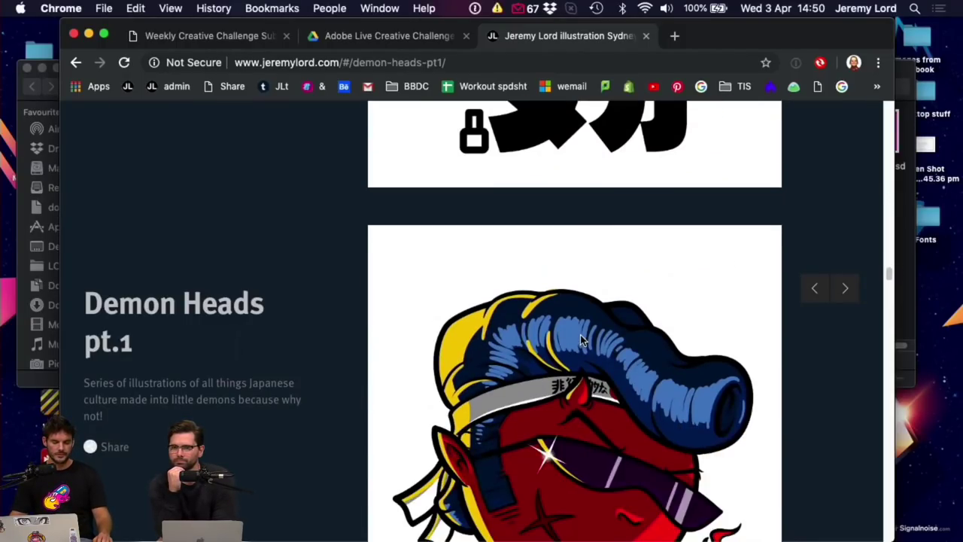
# Minimise the browser, switch to Photoshop and bring the character's head and upper body into view in pixel geisha HI RES 4.psd
pyautogui.click(89, 34)
pyautogui.click(278, 527)
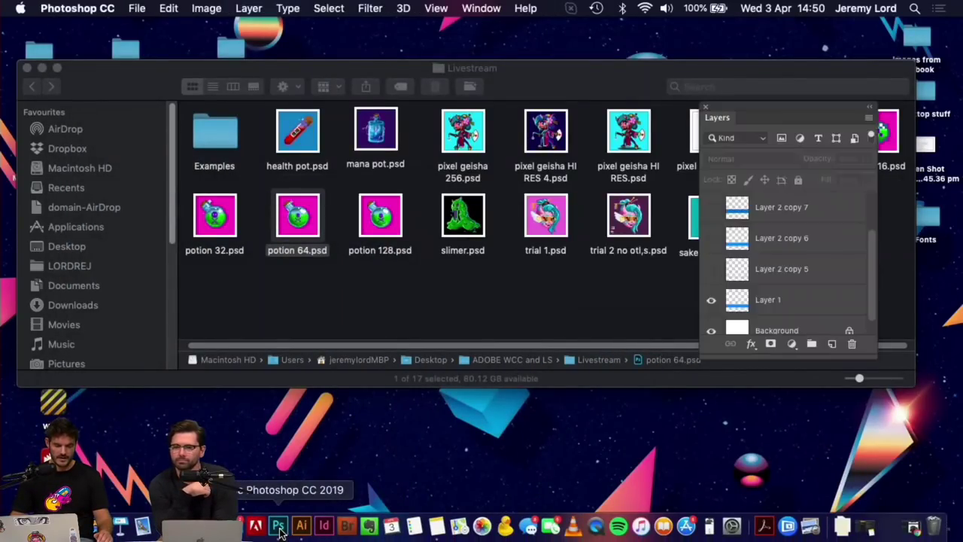
pyautogui.click(435, 68)
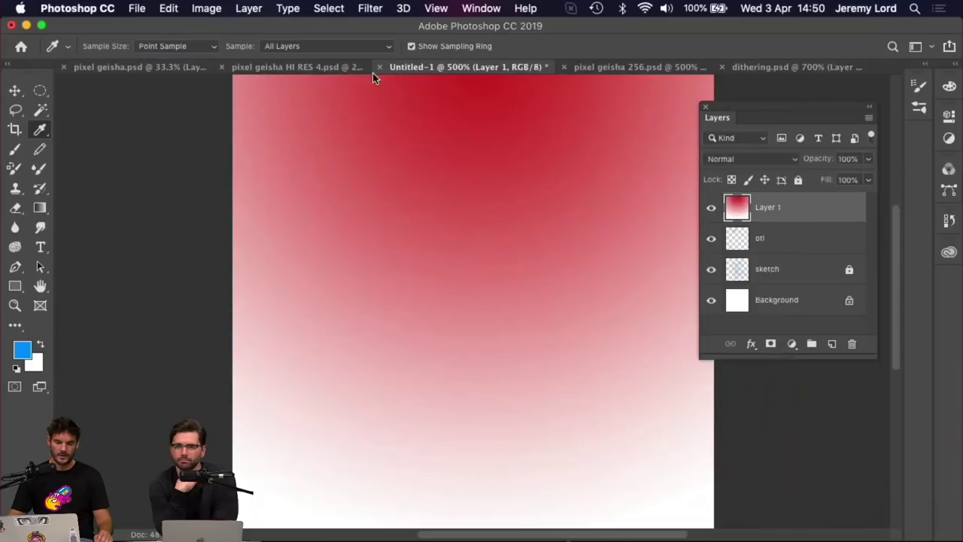
pyautogui.click(291, 68)
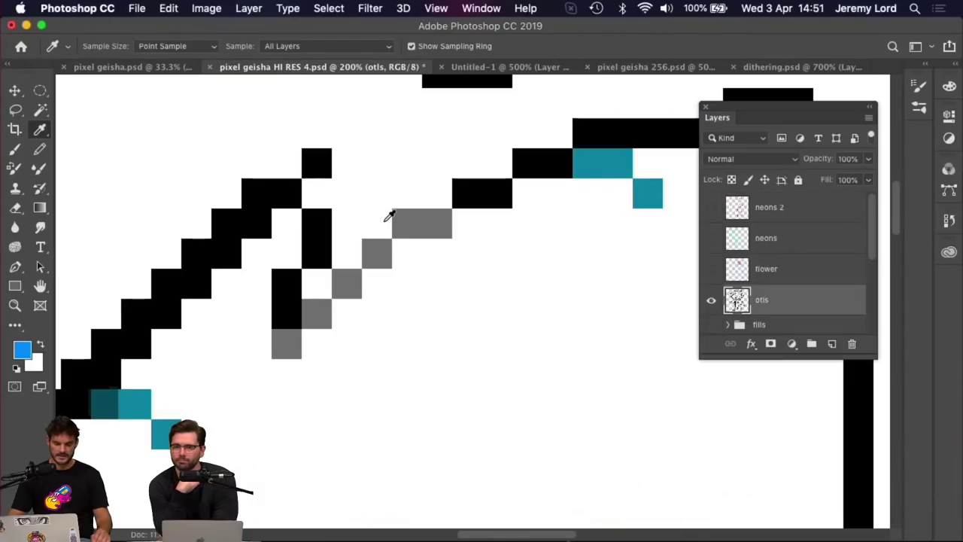
pyautogui.click(156, 70)
pyautogui.click(311, 70)
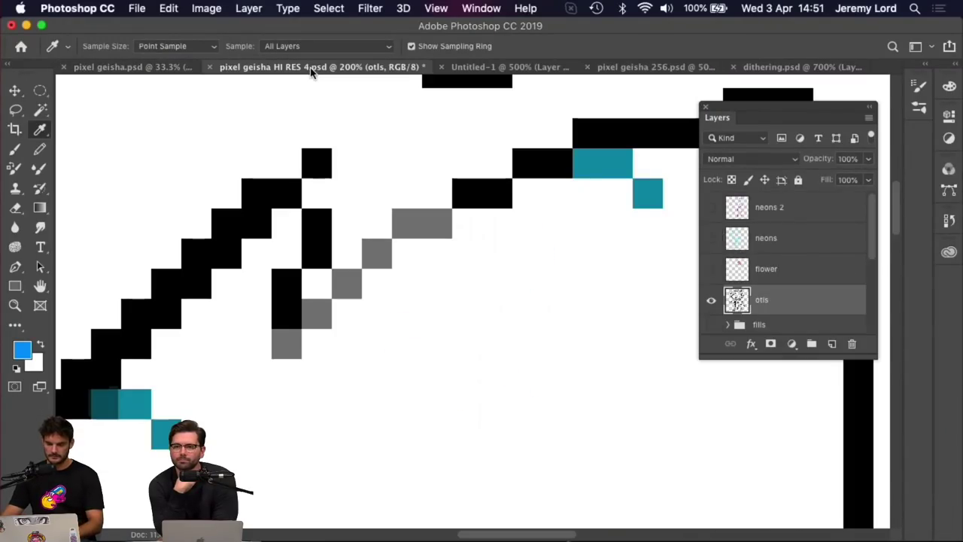
pyautogui.press('super+minus')
pyautogui.press('super+minus')
pyautogui.press('super+minus')
pyautogui.press('super+minus')
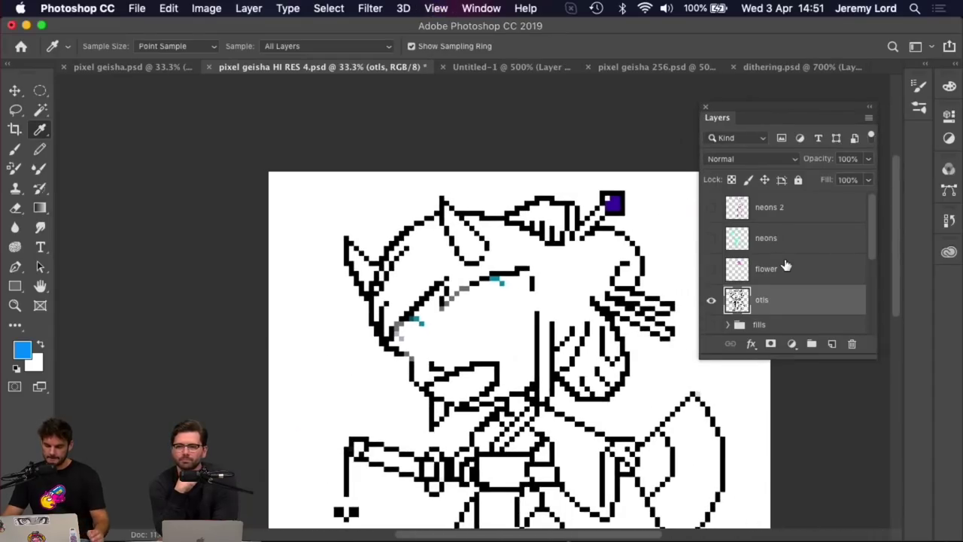
# Make the neons 2, neons and flower layers and the fills group visible to show the fully coloured geisha
pyautogui.click(708, 213)
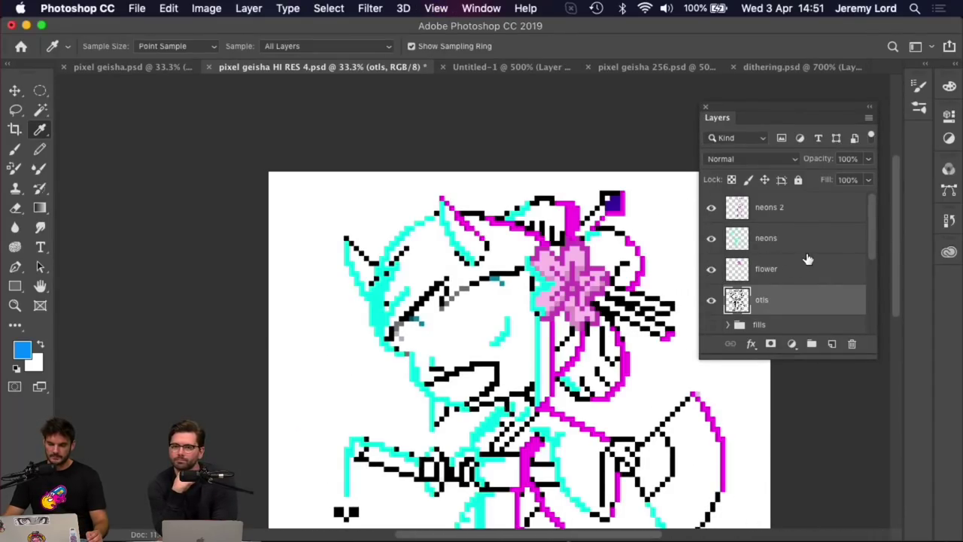
pyautogui.click(783, 212)
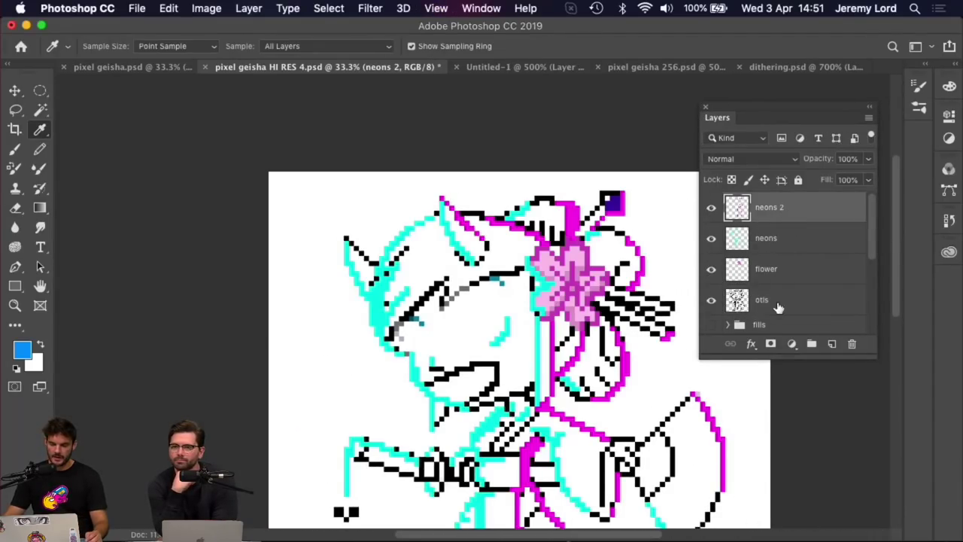
pyautogui.scroll(-2, 779, 307)
pyautogui.click(711, 297)
pyautogui.press('super+minus')
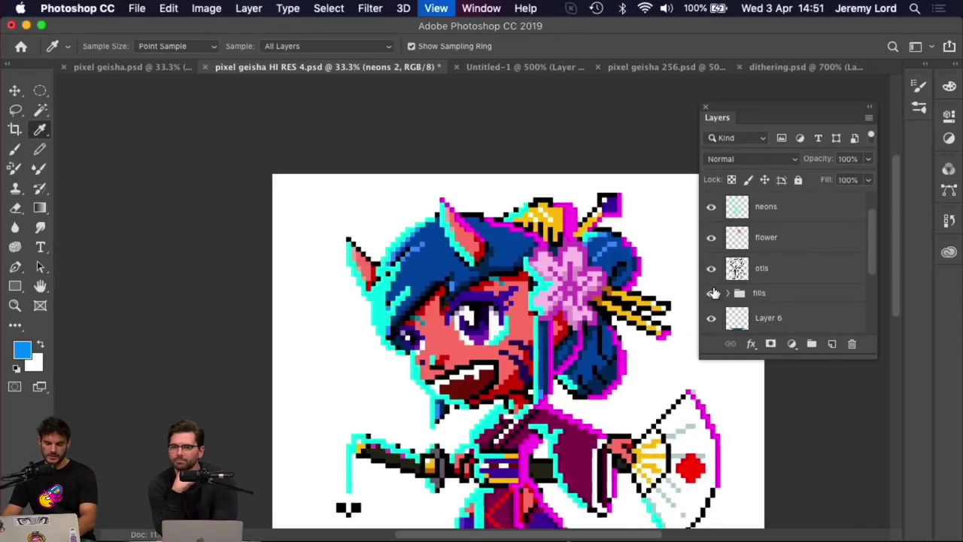
# Try a Hue/Saturation shift of +87 on the hair layer in the fills group and check the character at small size
pyautogui.click(728, 293)
pyautogui.scroll(-2, 793, 315)
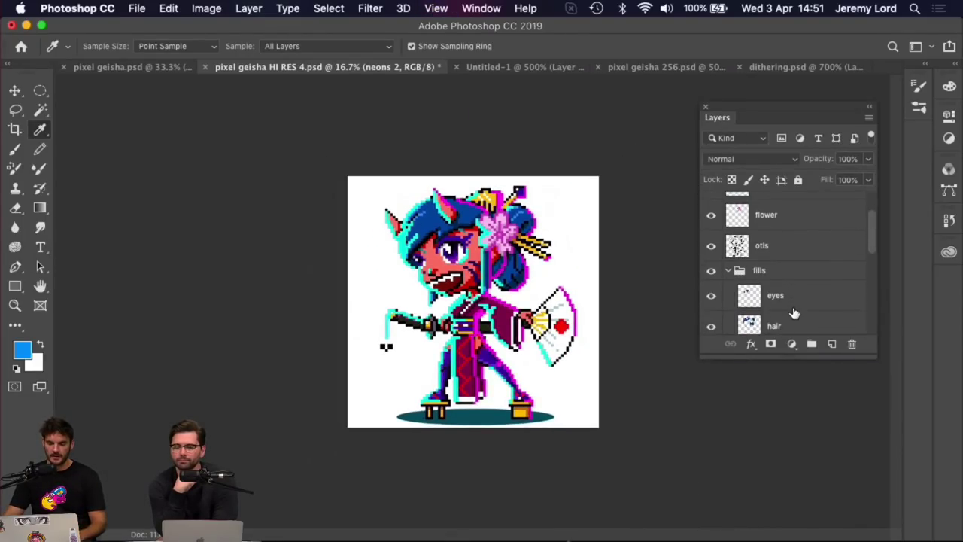
pyautogui.click(794, 316)
pyautogui.press('super+u')
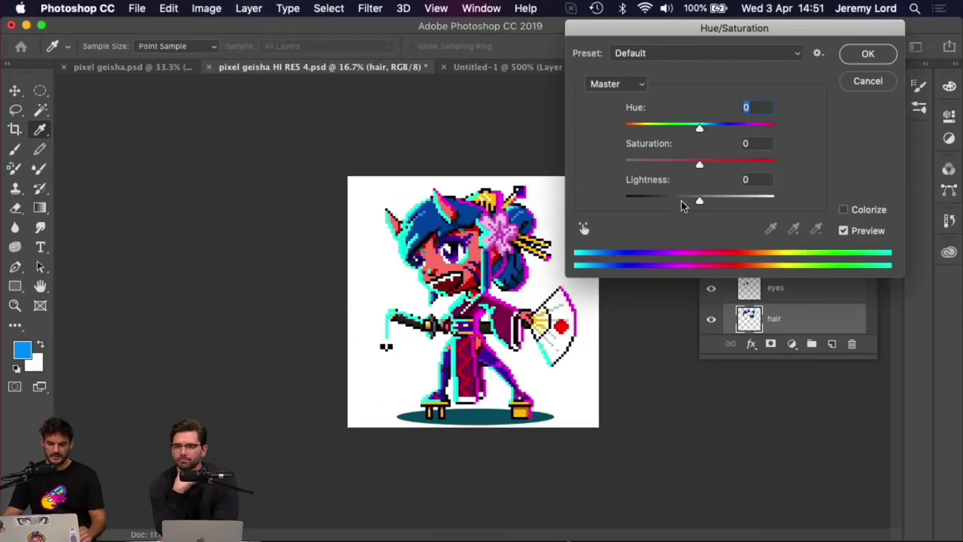
pyautogui.moveTo(700, 126); pyautogui.dragTo(745, 137)
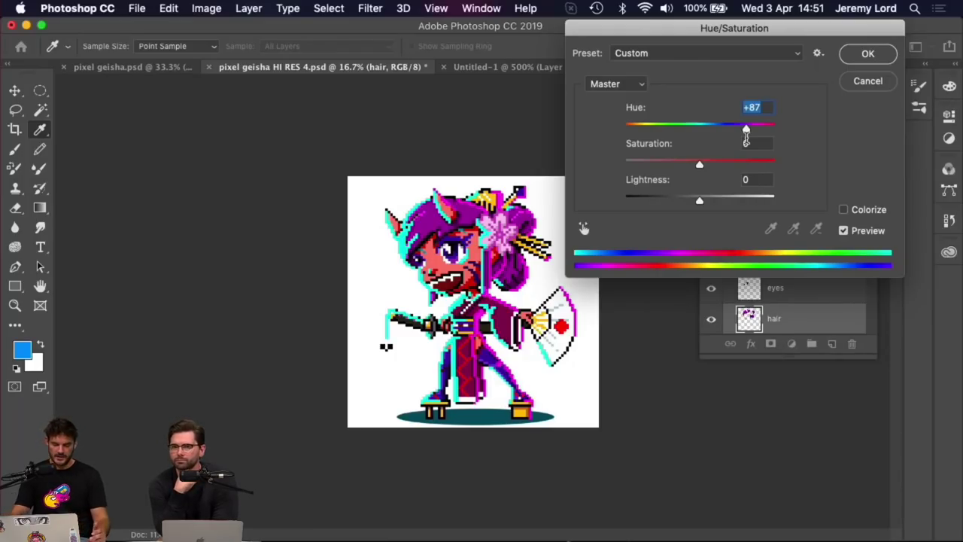
pyautogui.press('super+minus')
pyautogui.press('super+minus')
pyautogui.press('super+minus')
pyautogui.press('super+minus')
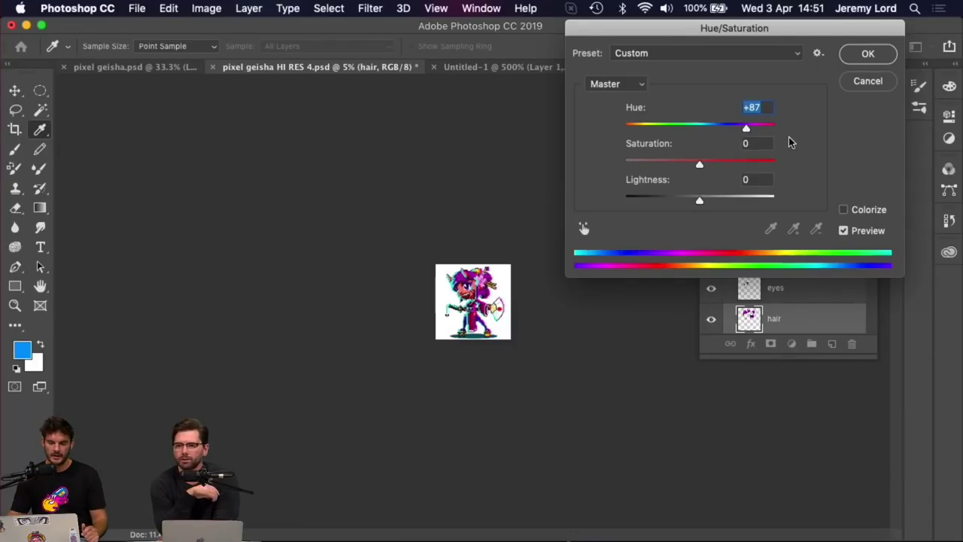
# Try hue shifts of +19 and -37 on the hair, checking the character at different sizes, and close the adjustment
pyautogui.moveTo(747, 129); pyautogui.dragTo(714, 131)
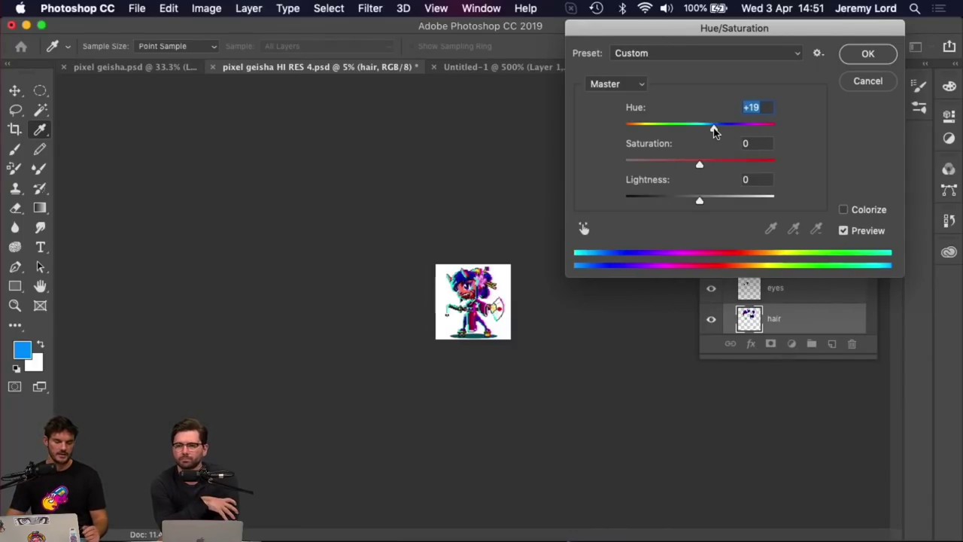
pyautogui.press('super+plus')
pyautogui.press('super+plus')
pyautogui.press('super+plus')
pyautogui.press('super+plus')
pyautogui.press('super+plus')
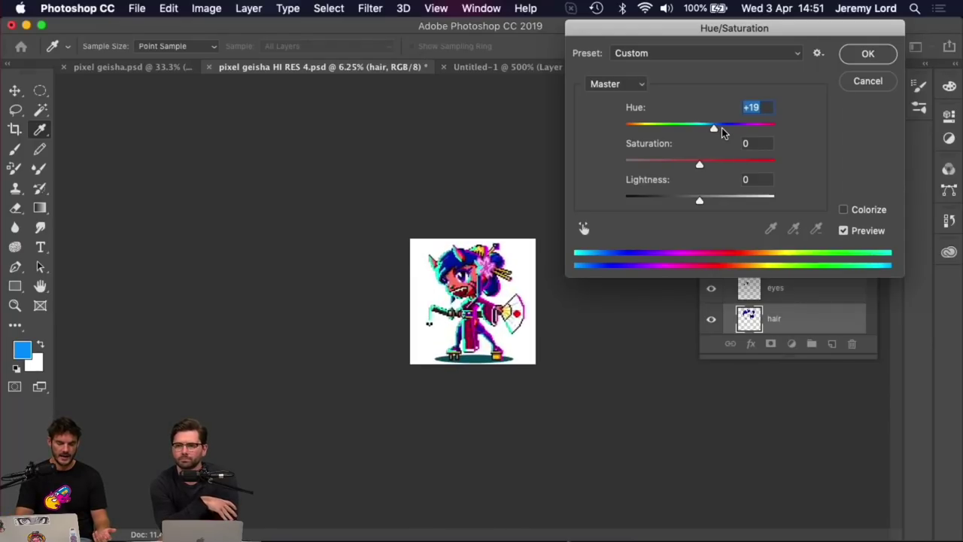
pyautogui.press('super+minus')
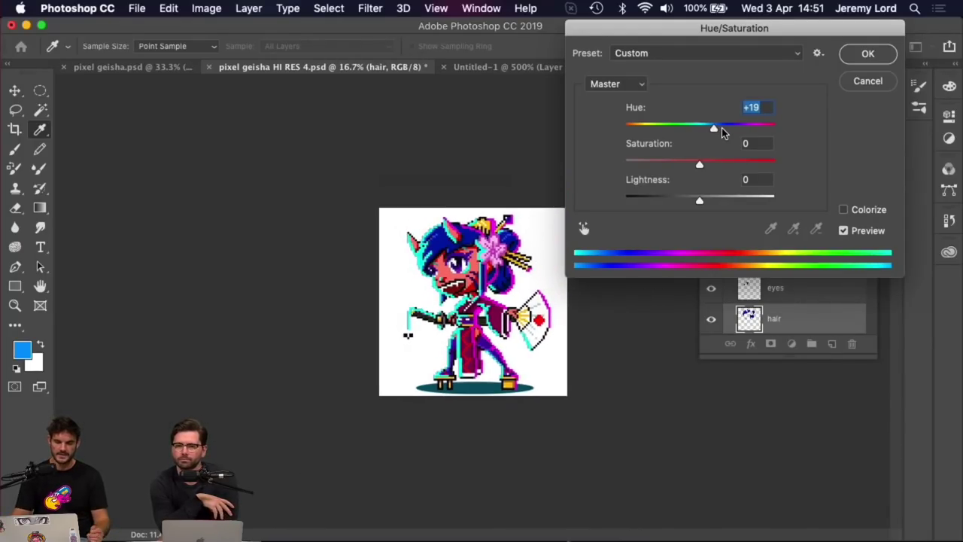
pyautogui.moveTo(710, 128); pyautogui.dragTo(672, 129)
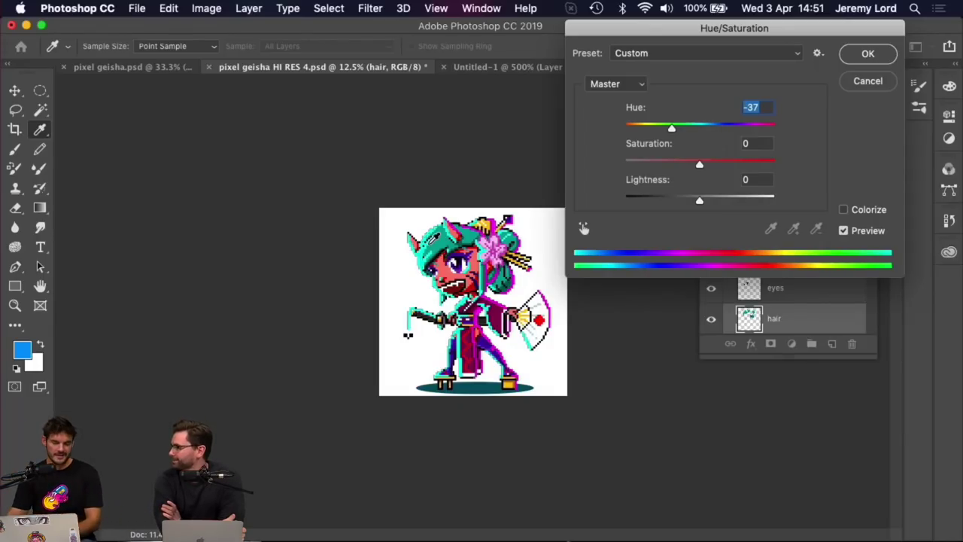
pyautogui.moveTo(685, 30); pyautogui.dragTo(399, 150)
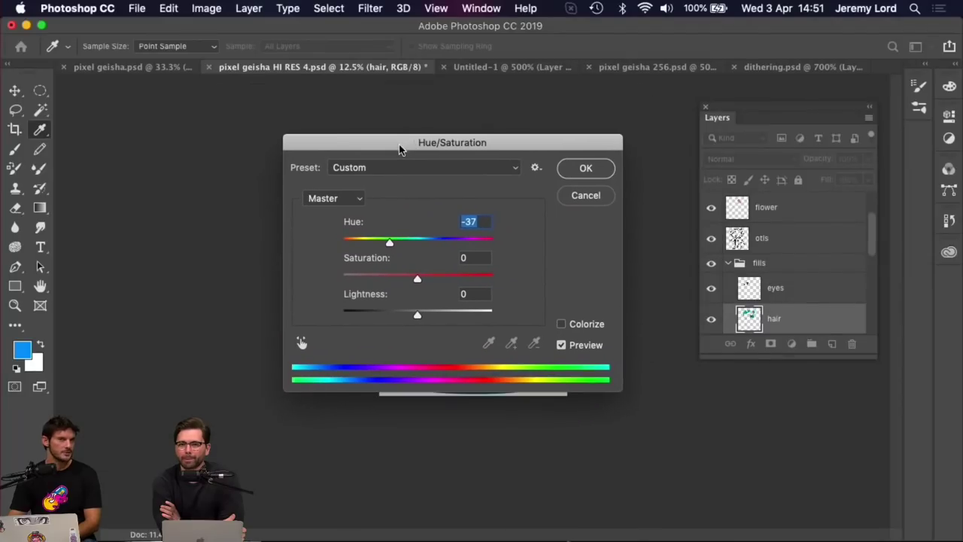
pyautogui.click(580, 169)
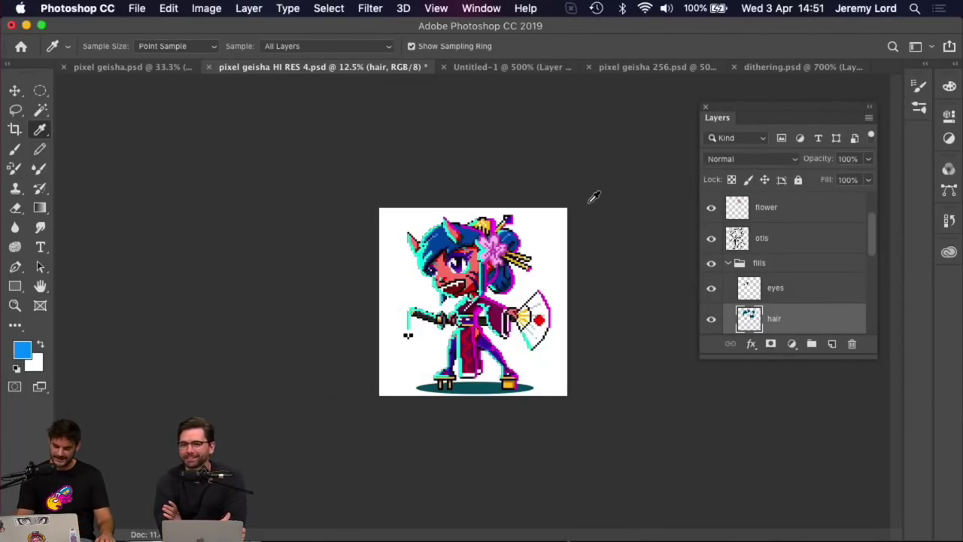
# Enlarge the whole geisha, look at the dithering.psd document and return to pixel geisha HI RES 4.psd
pyautogui.press('super+equal')
pyautogui.press('super+equal')
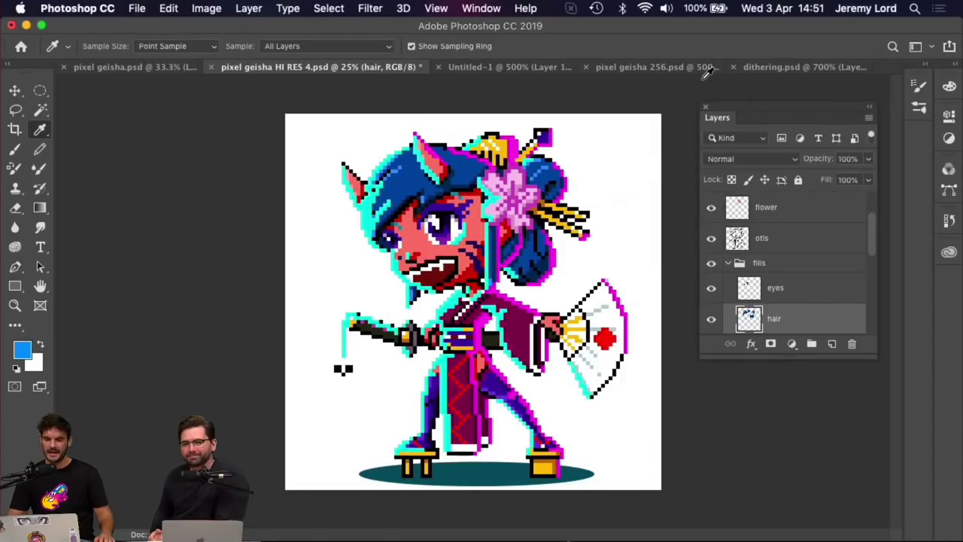
pyautogui.click(775, 65)
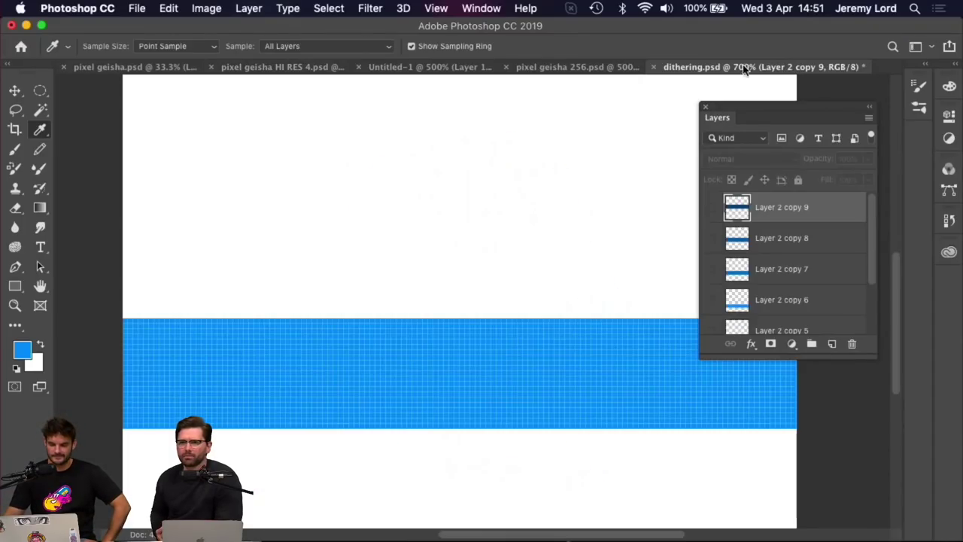
pyautogui.click(279, 64)
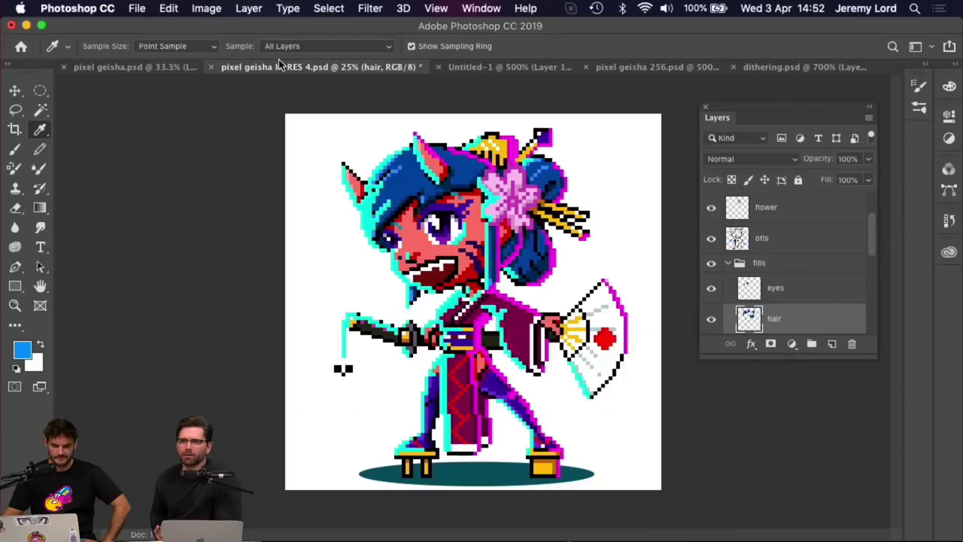
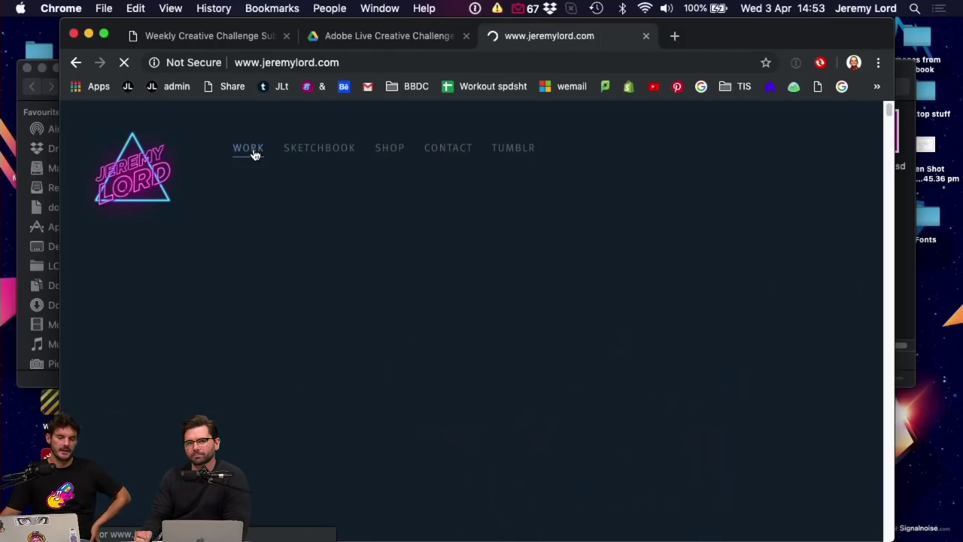
# In Chrome, browse further down the portfolio's Work gallery for more examples of colour and lighting
pyautogui.scroll(-5, 468, 243)
pyautogui.scroll(-8, 470, 245)
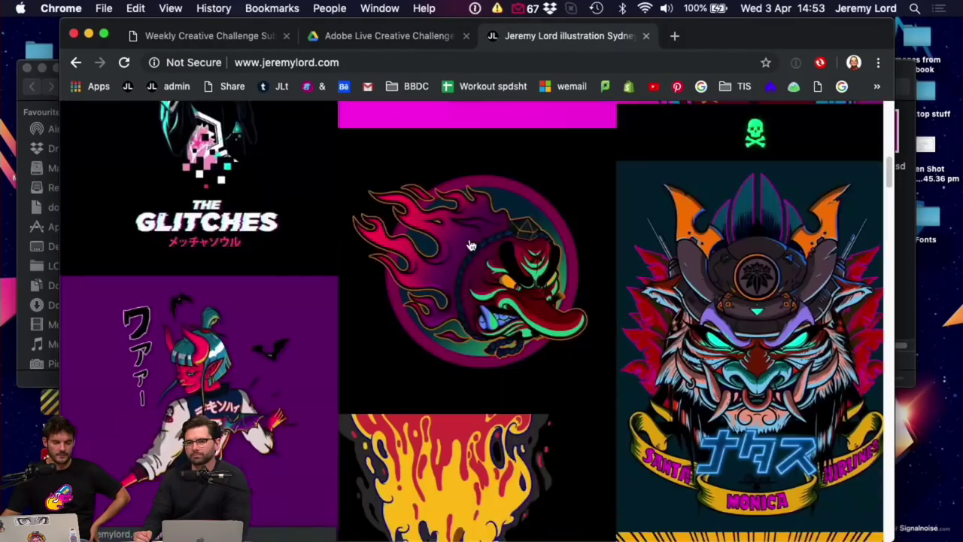
pyautogui.scroll(4, 470, 245)
pyautogui.scroll(-10, 471, 245)
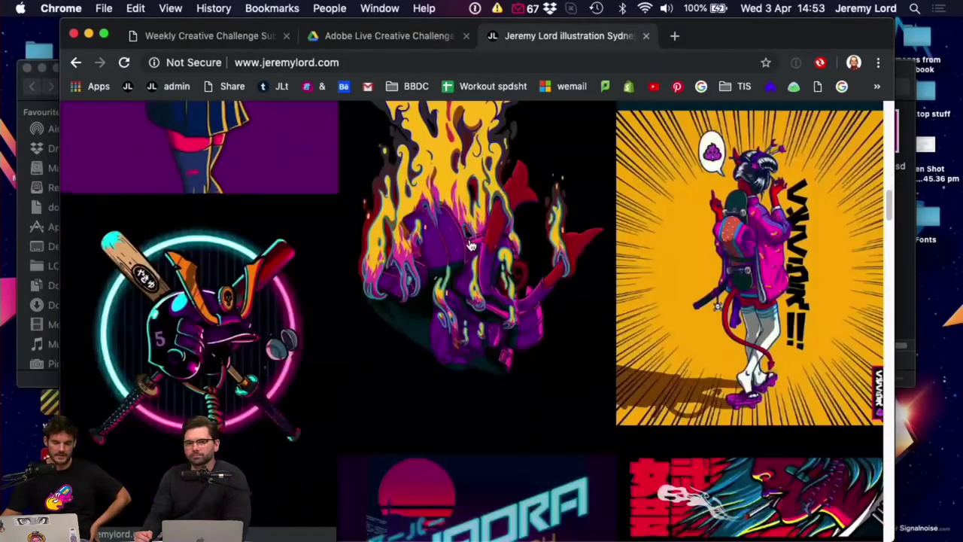
# Browse further down the portfolio gallery, look at the Nihon 01 illustration page, and hide Chrome
pyautogui.scroll(-3, 470, 246)
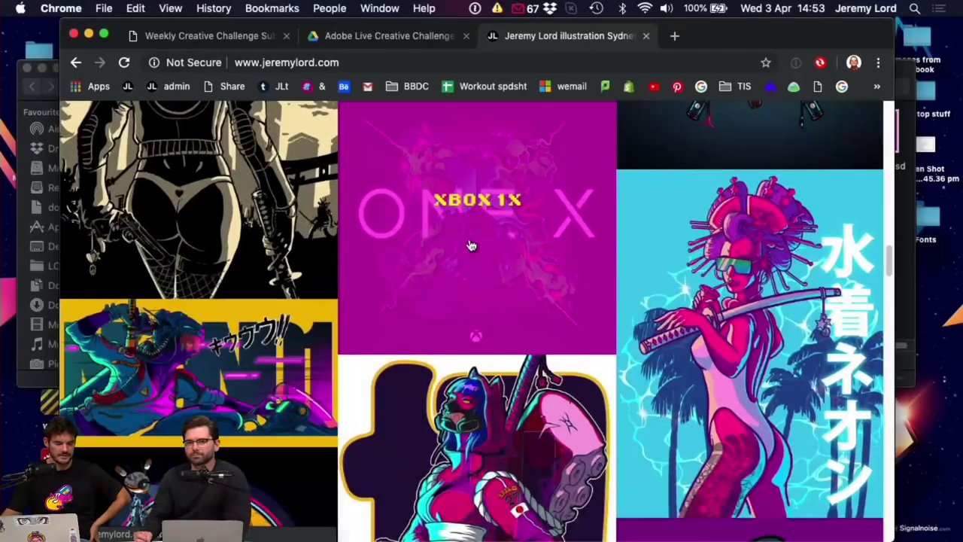
pyautogui.click(282, 363)
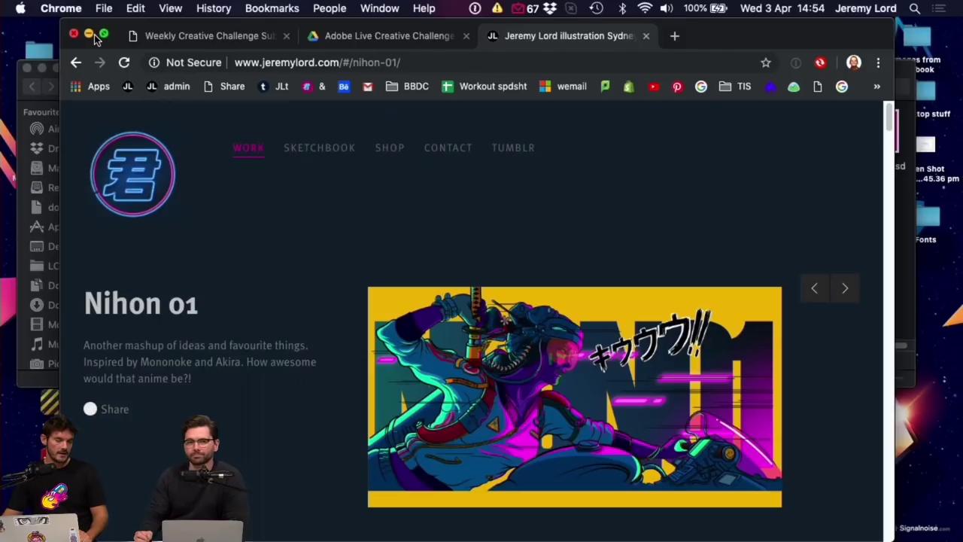
pyautogui.press('super+h')
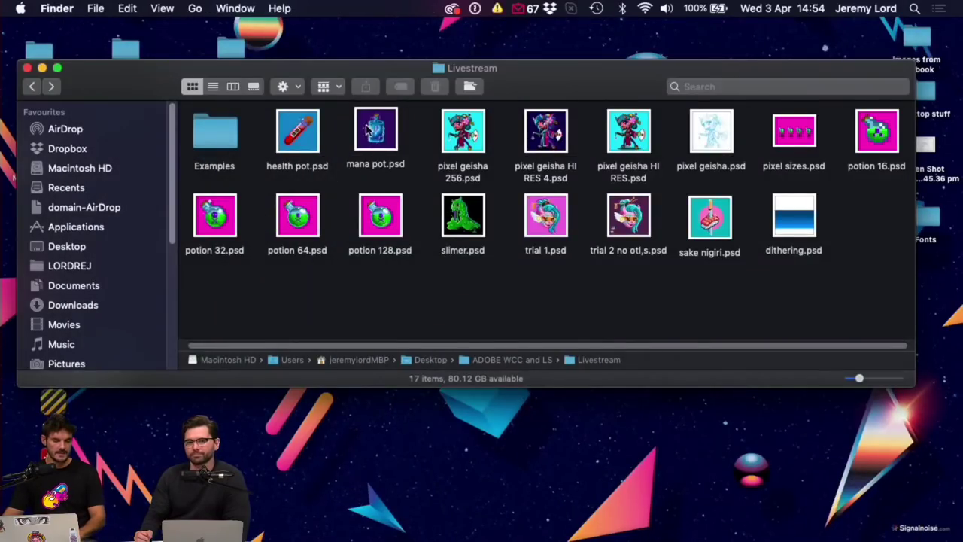
# Preview health pot.psd from the Livestream folder at an enlarged size to examine its pixel shading
pyautogui.click(305, 122)
pyautogui.press('space')
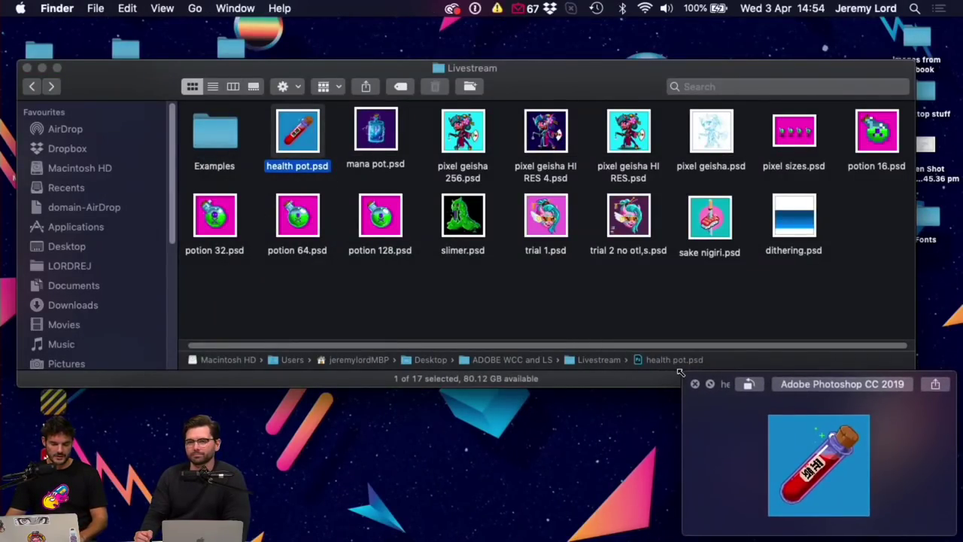
pyautogui.moveTo(684, 378); pyautogui.dragTo(232, 45)
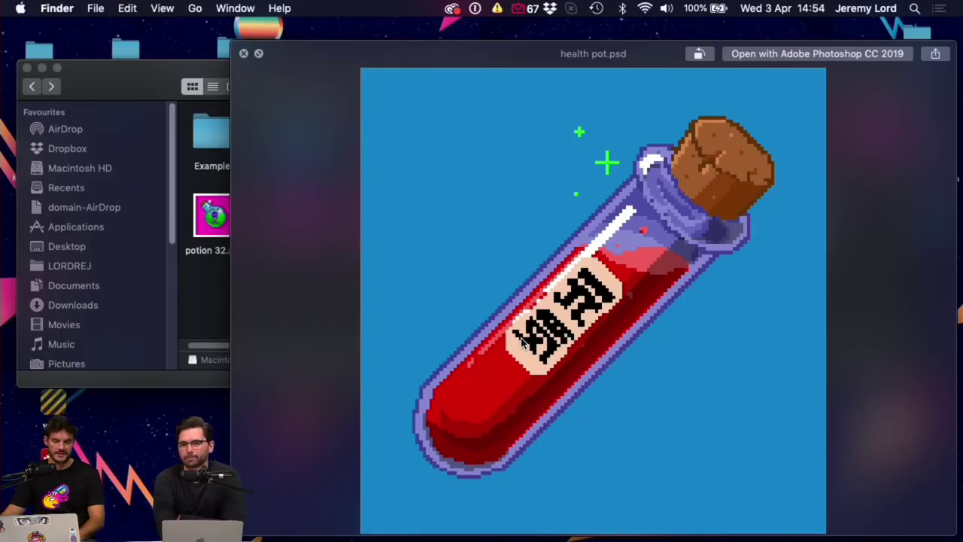
pyautogui.press('space')
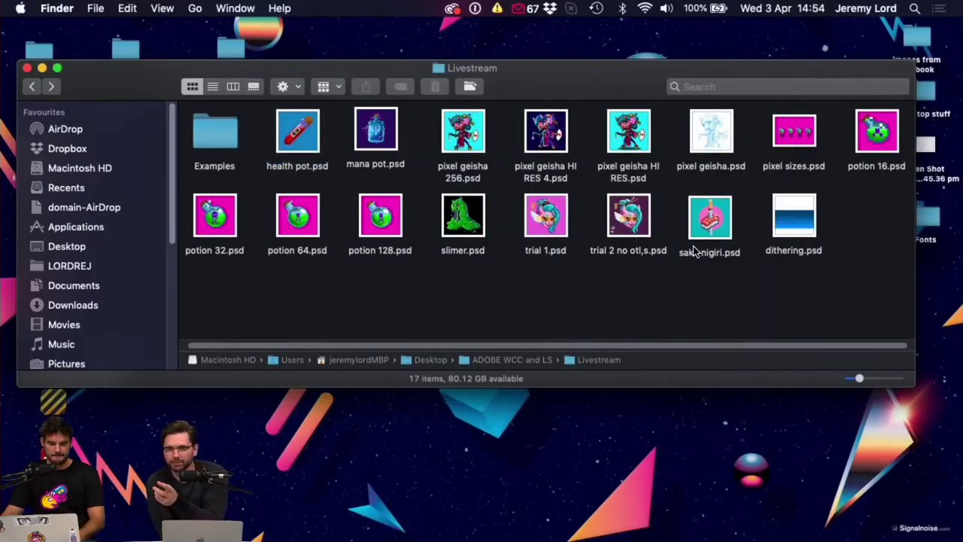
pyautogui.click(308, 135)
pyautogui.press('space')
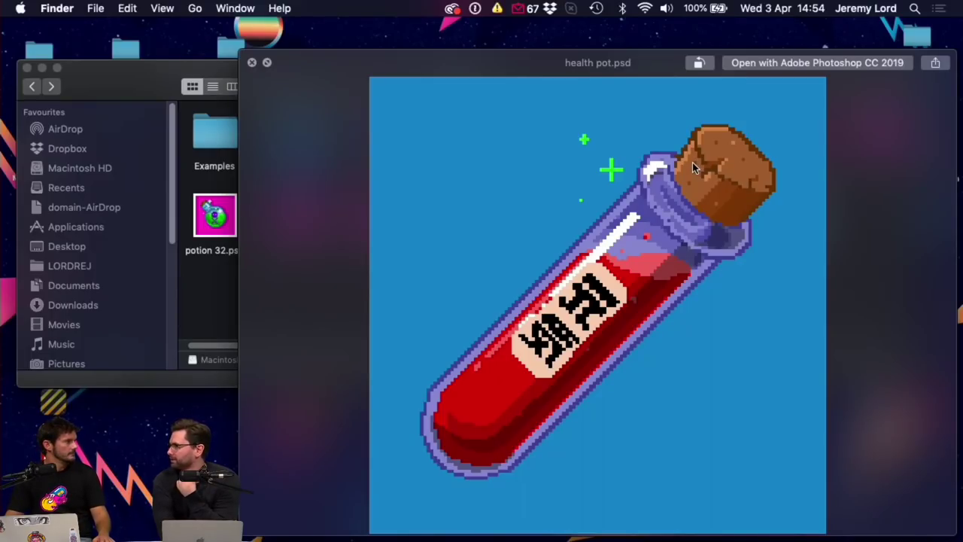
# Close the health potion preview and preview pixel sizes.psd to compare the potion at 128, 64, 32 and 16 pixels
pyautogui.press('space')
pyautogui.press('Right')
pyautogui.press('Right')
pyautogui.press('Right')
pyautogui.press('Right')
pyautogui.press('Right')
pyautogui.press('space')
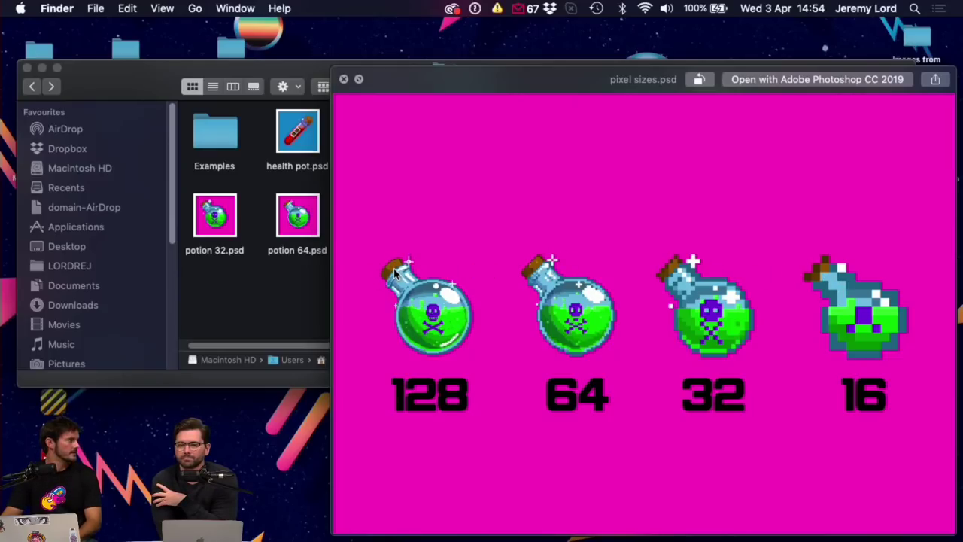
pyautogui.press('space')
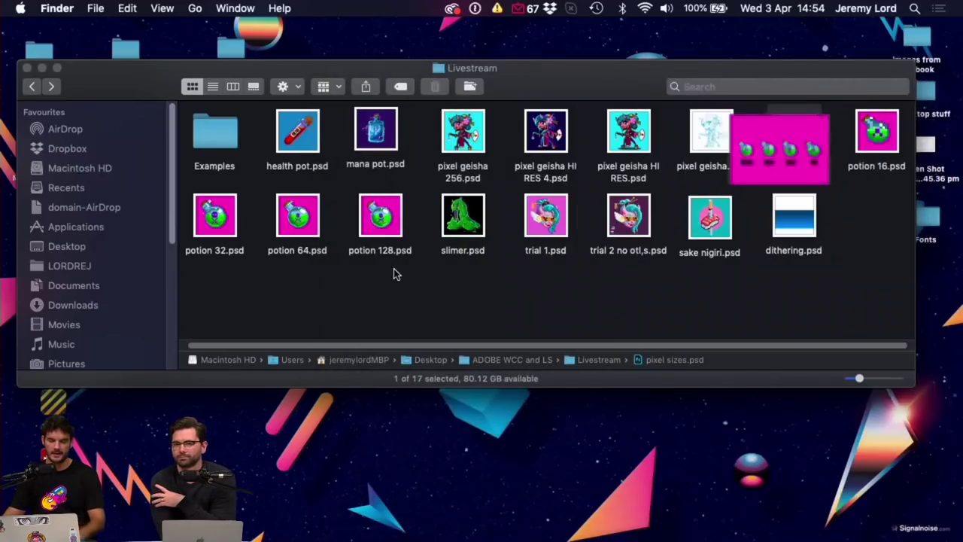
# Preview sake nigiri.psd at an enlarged size, close the preview and clear the file selection
pyautogui.click(612, 297)
pyautogui.click(710, 227)
pyautogui.press('space')
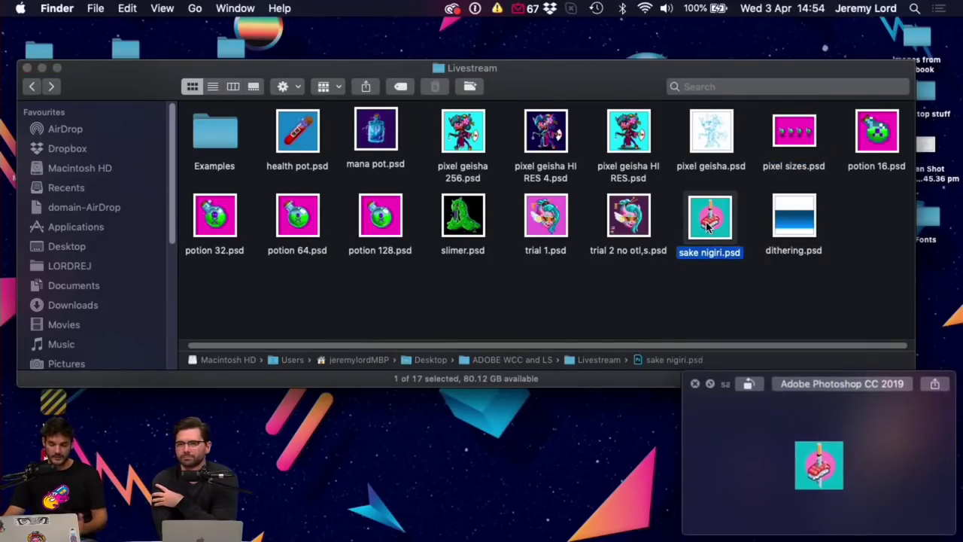
pyautogui.moveTo(680, 374); pyautogui.dragTo(291, 58)
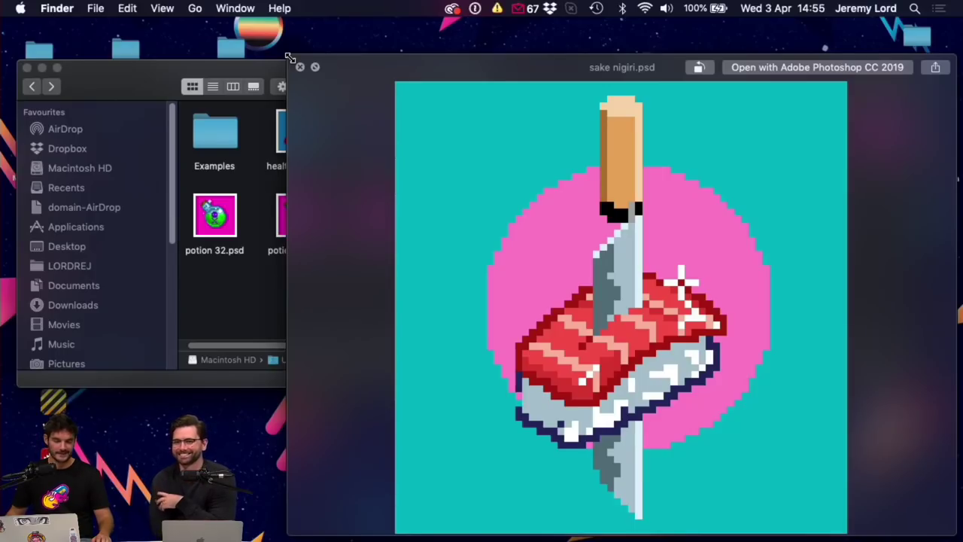
pyautogui.click(299, 67)
pyautogui.click(634, 301)
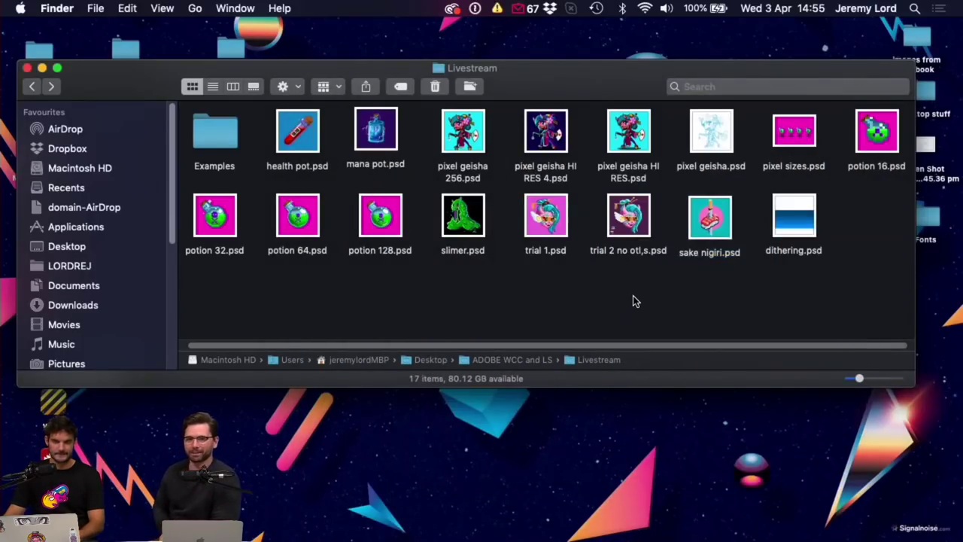
pyautogui.click(927, 295)
pyautogui.click(839, 281)
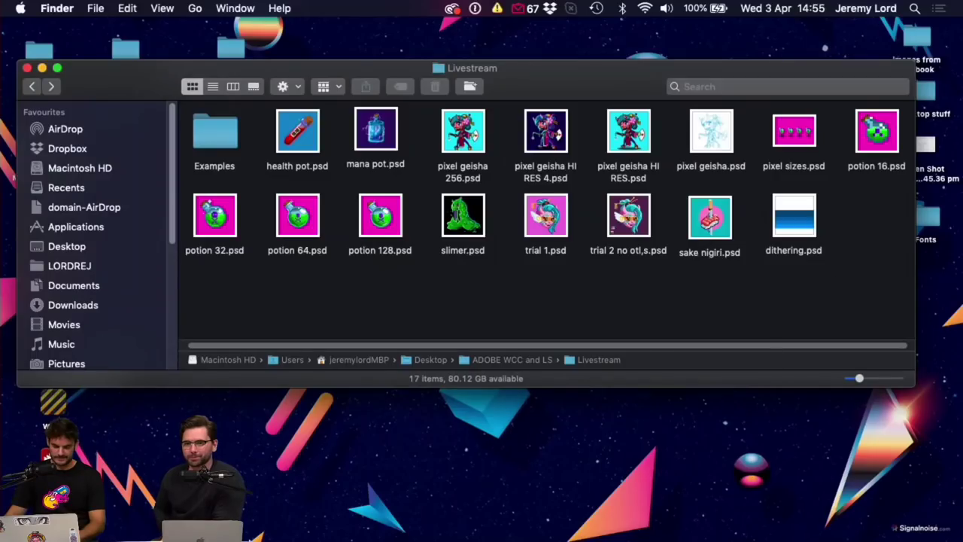
# Switch to Photoshop, bring up dithering.psd and show it in full-screen mode with the whole blue band enlarged
pyautogui.click(293, 528)
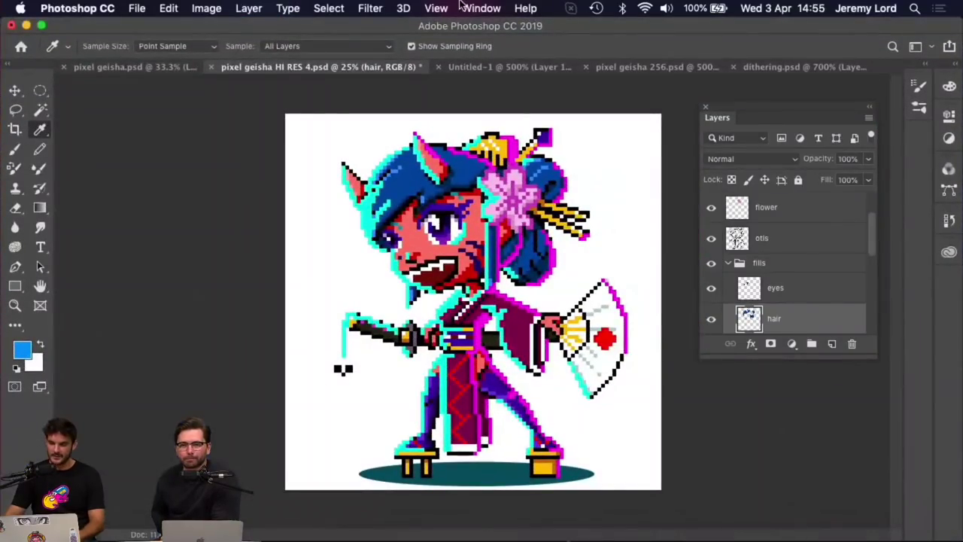
pyautogui.click(763, 65)
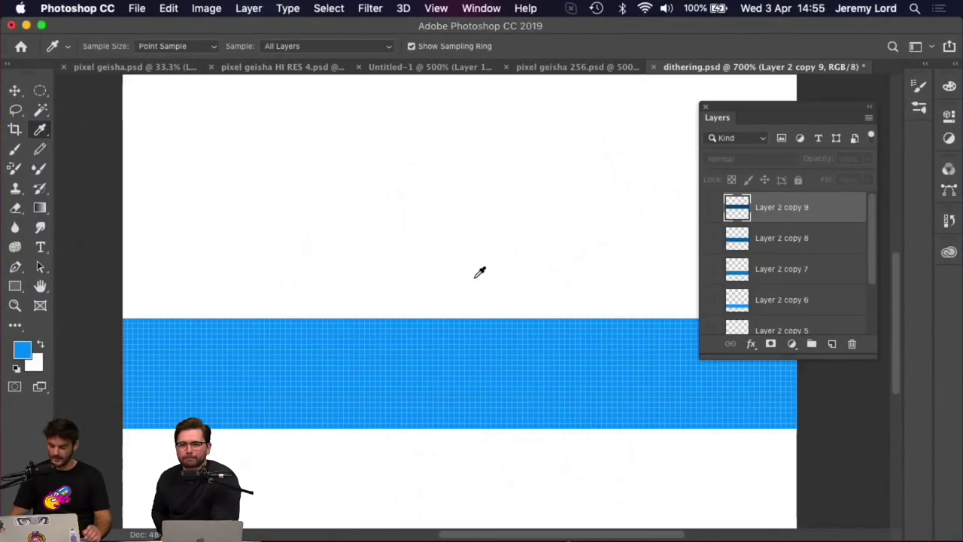
pyautogui.press('super+minus')
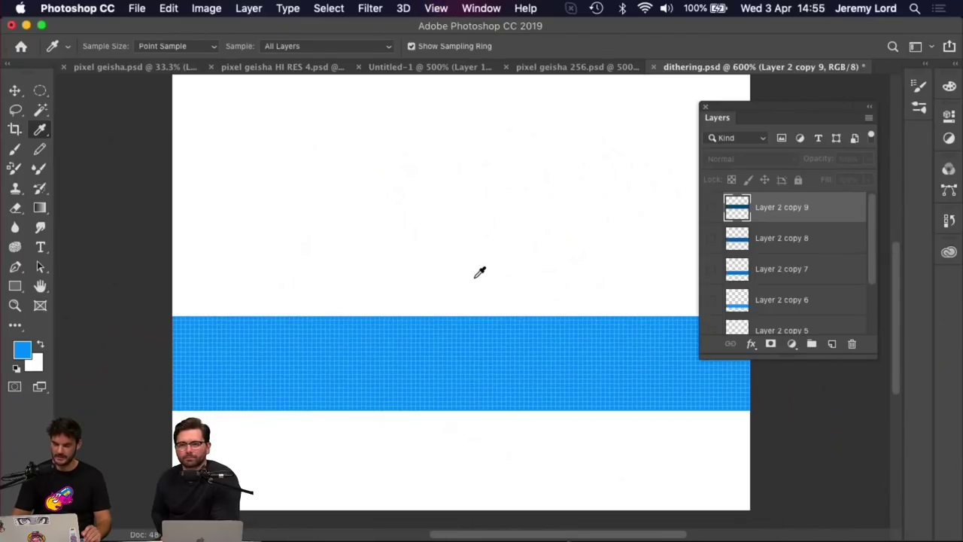
pyautogui.press('super+plus')
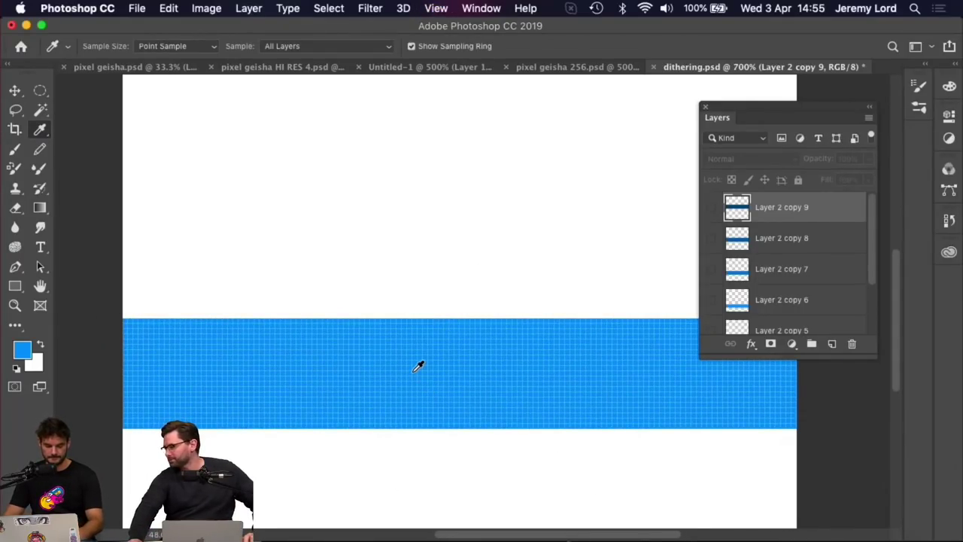
pyautogui.press('f')
pyautogui.hscroll(3, 508, 312)
pyautogui.scroll(1, 507, 311)
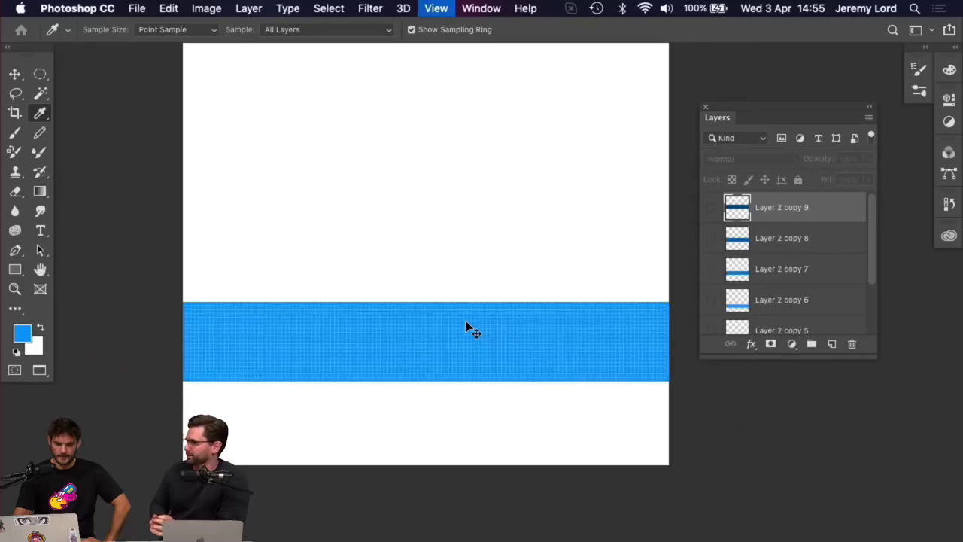
pyautogui.press('super+equal')
pyautogui.press('super+minus')
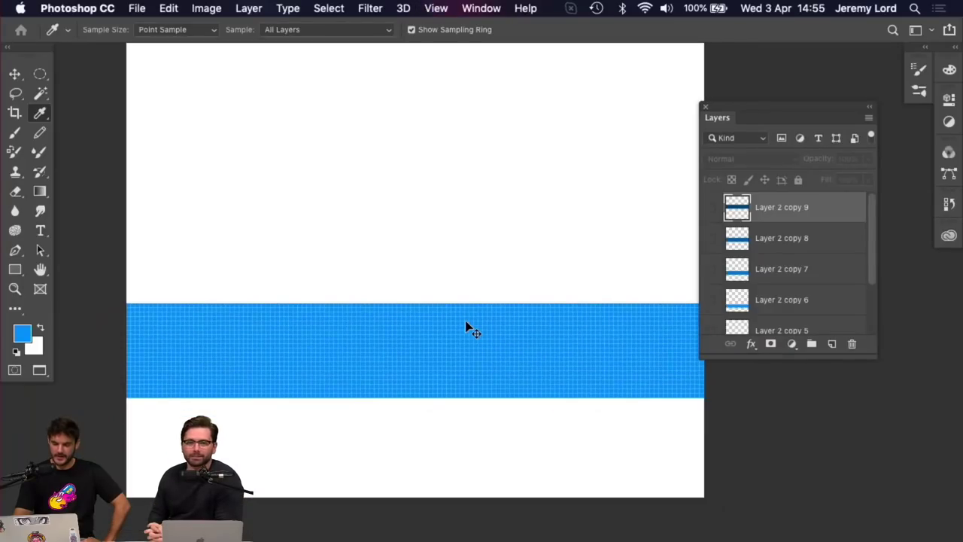
pyautogui.press('super+equal')
# Compare the solid band on Layer 1 with the dithered band on Layer 2 copy 6 by toggling their visibility
pyautogui.scroll(-3, 774, 305)
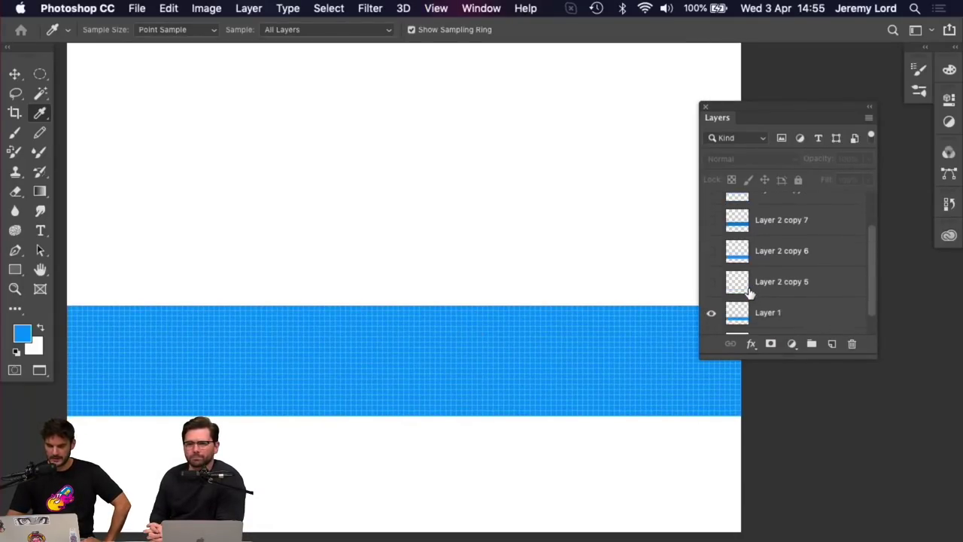
pyautogui.scroll(1, 737, 284)
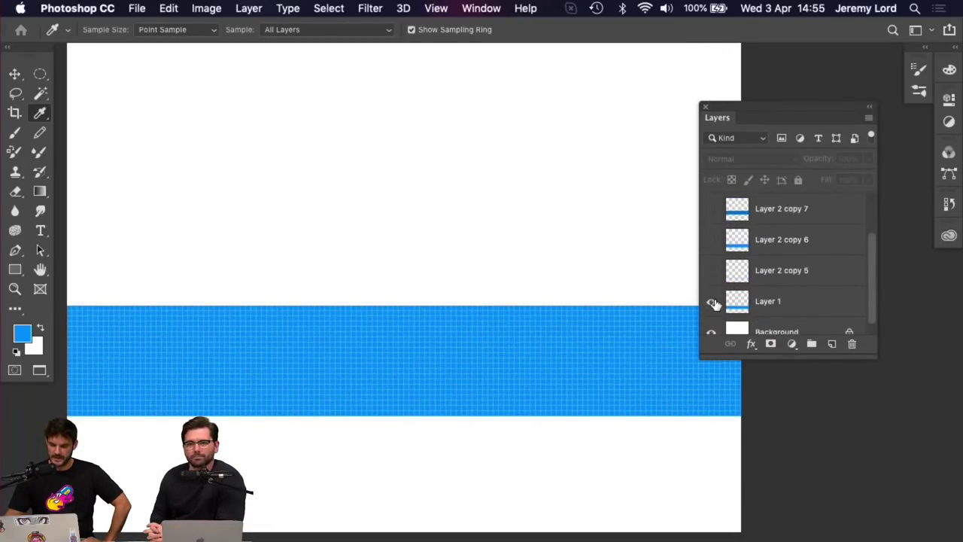
pyautogui.click(711, 302)
pyautogui.click(711, 241)
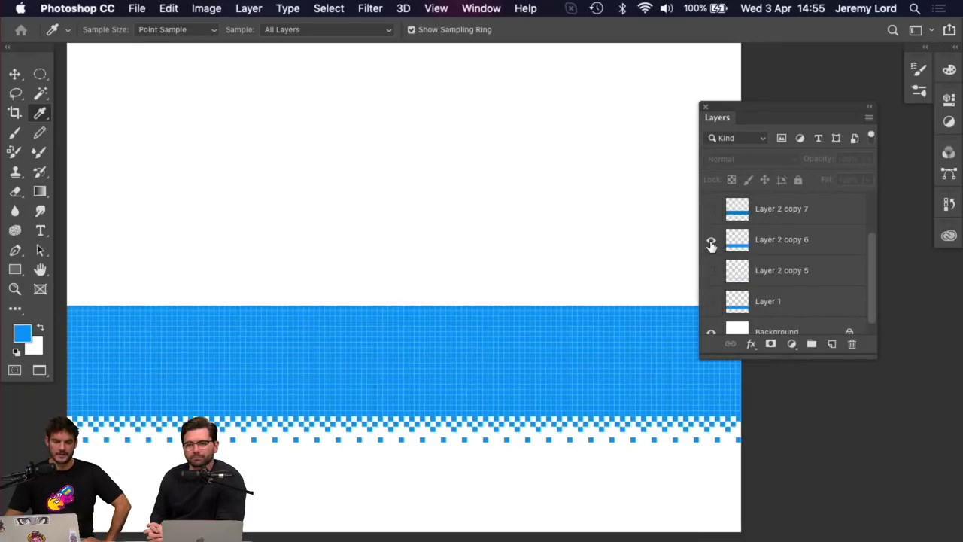
pyautogui.click(711, 242)
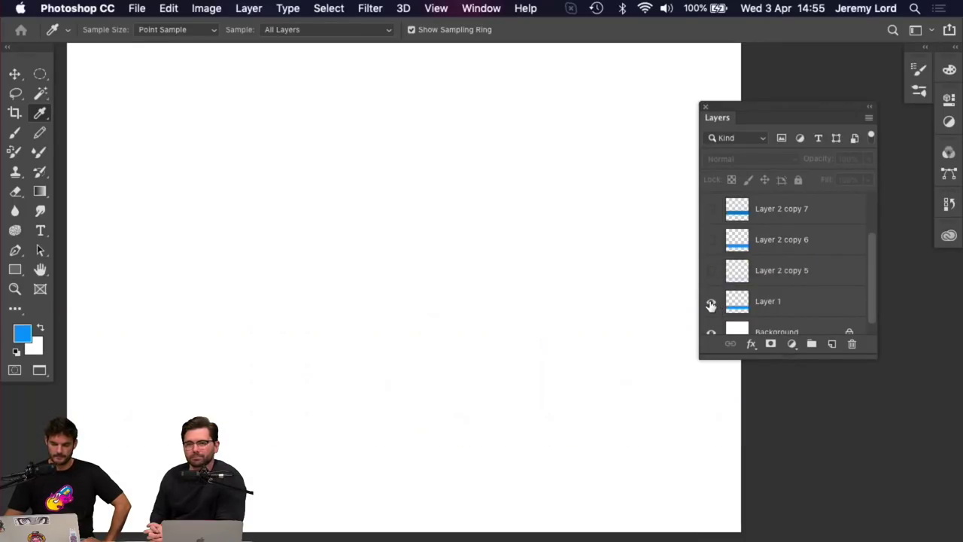
pyautogui.click(710, 301)
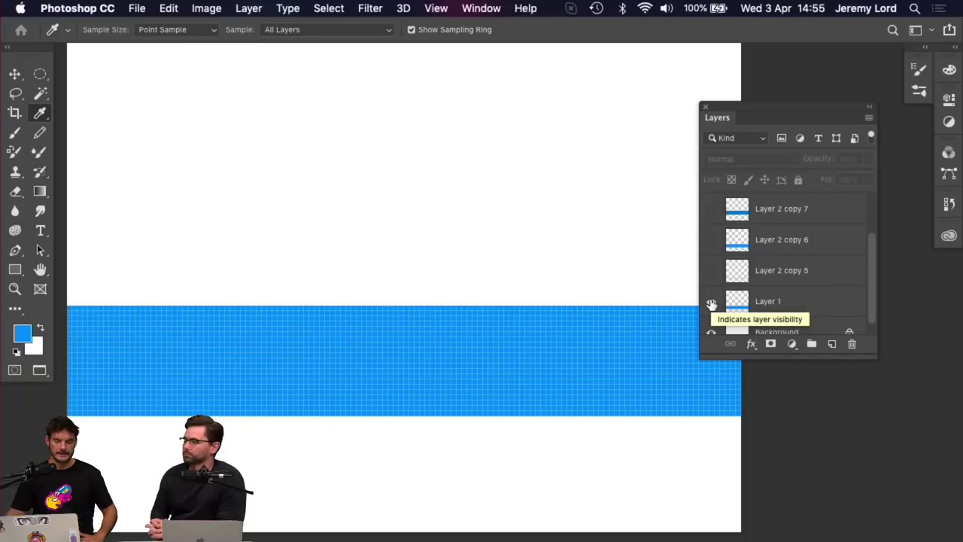
# Hide Layer 1 and show Layer 2 copies 6, 7, 8 and 9 to examine the stacked dithered gradient
pyautogui.click(711, 302)
pyautogui.click(711, 239)
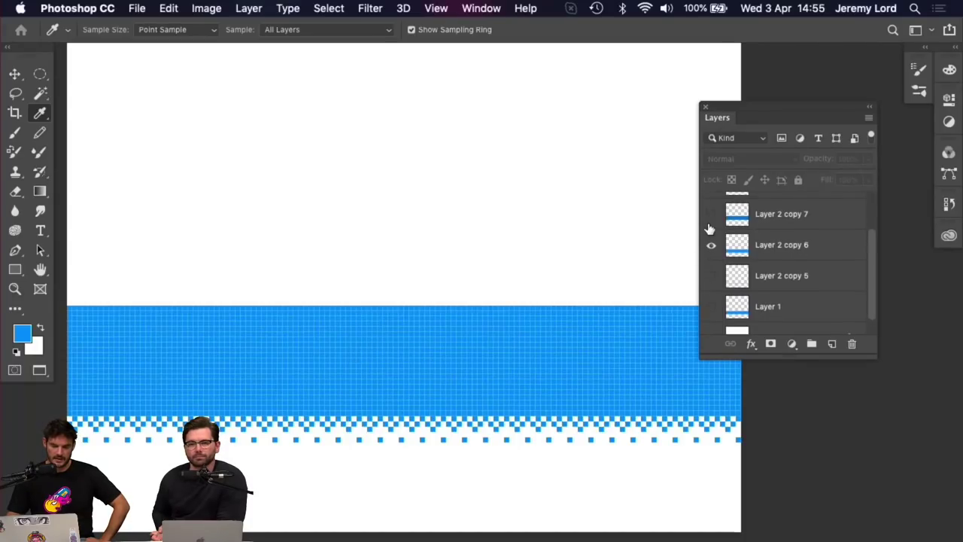
pyautogui.click(710, 208)
pyautogui.scroll(2, 709, 218)
pyautogui.click(711, 198)
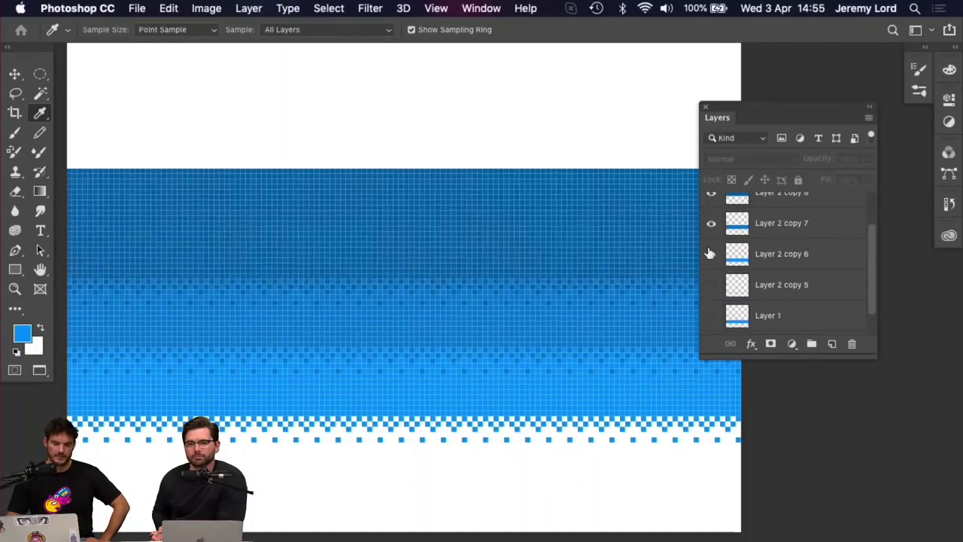
pyautogui.scroll(1, 711, 241)
pyautogui.click(712, 213)
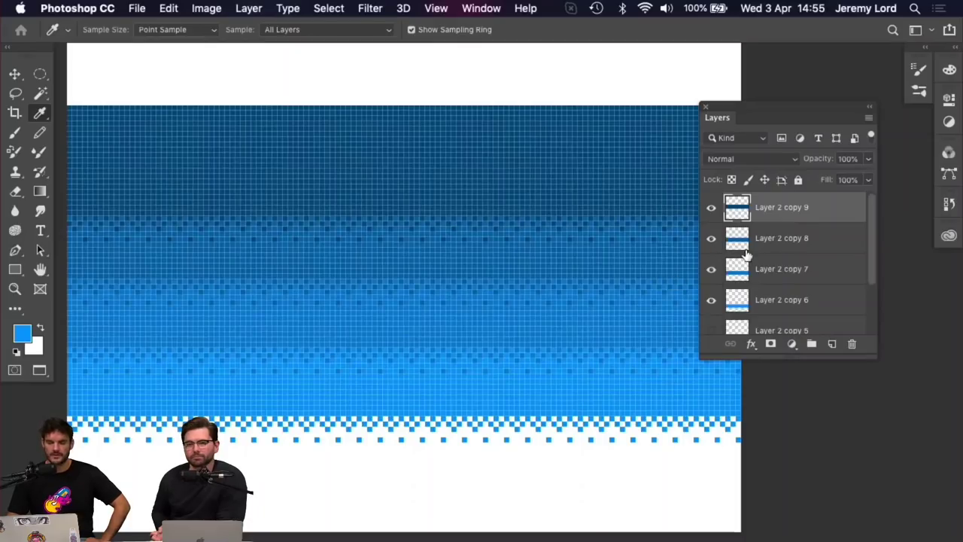
# Hide Layer 2 copies 6 through 9, show the solid band on Layer 1 and make that layer active
pyautogui.click(713, 210)
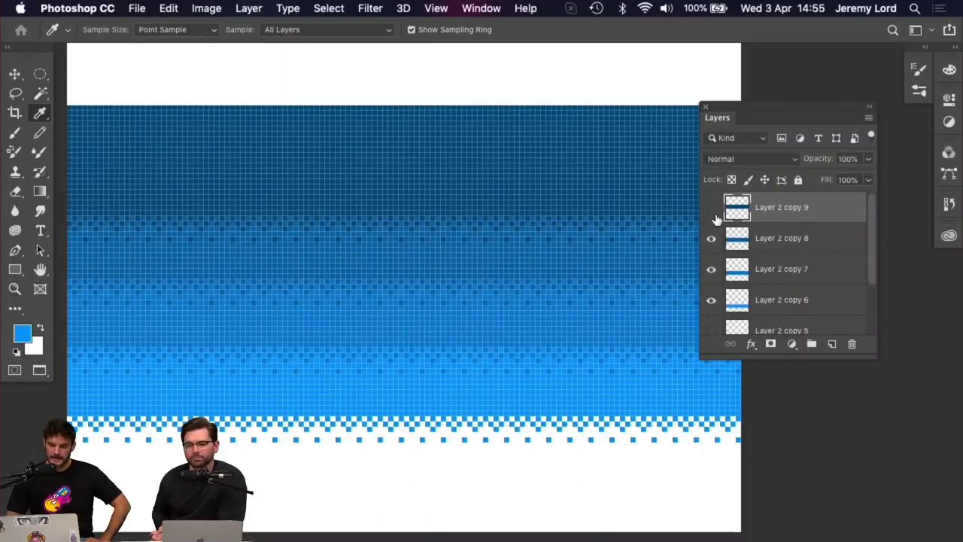
pyautogui.keyDown('alt'); pyautogui.click(712, 298); pyautogui.keyUp('alt')
pyautogui.scroll(-3, 711, 300)
pyautogui.click(711, 293)
pyautogui.click(799, 296)
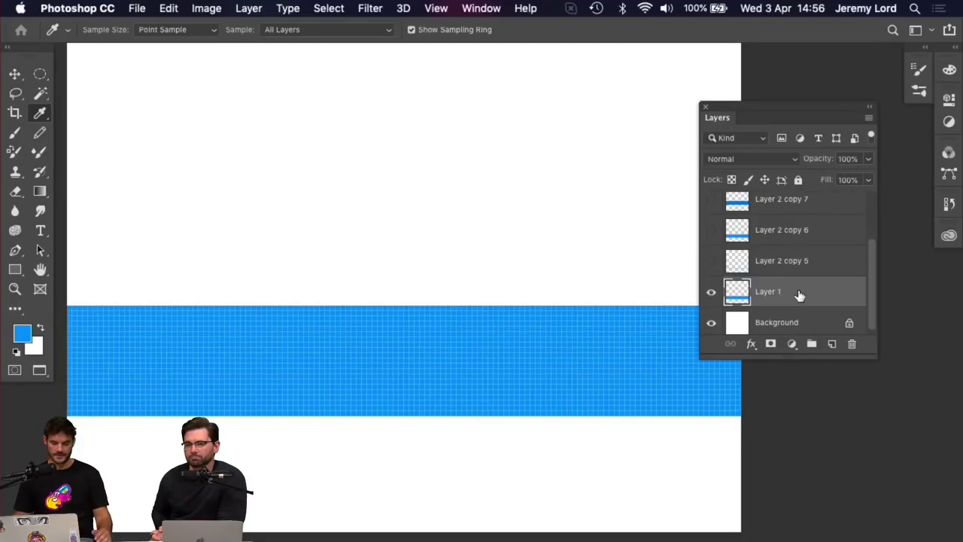
# Draw a rectangular marquee selection in the white area above the blue band and set the background colour to dark red
pyautogui.press('m')
pyautogui.hotkey('shift', 'm')
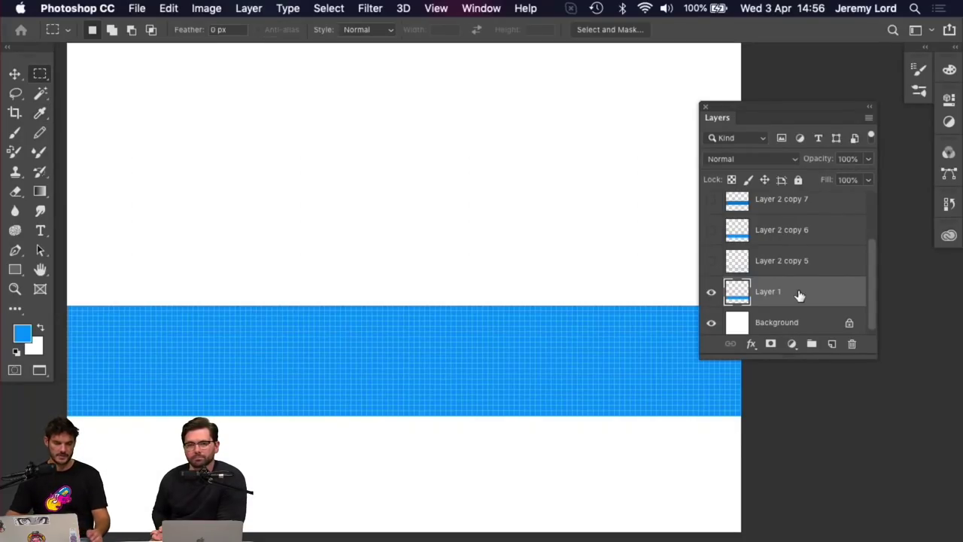
pyautogui.moveTo(224, 142); pyautogui.dragTo(519, 257)
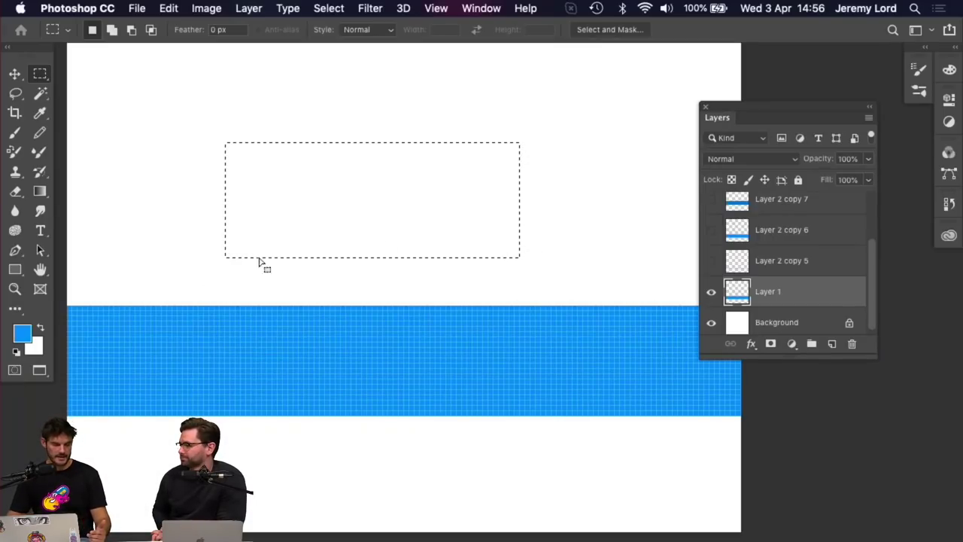
pyautogui.click(36, 348)
pyautogui.click(684, 130)
pyautogui.click(898, 71)
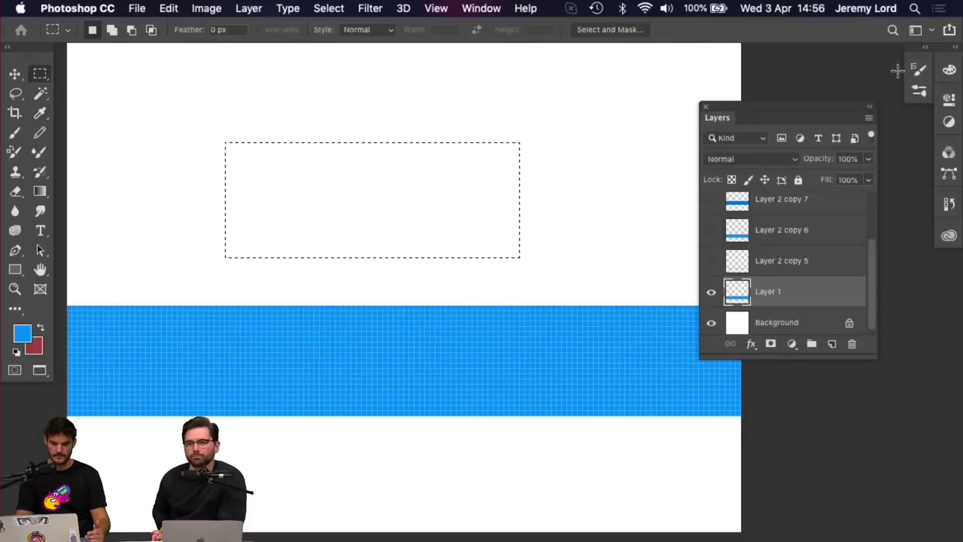
# Clear the rectangular selection and zoom in on the blue band
pyautogui.press('super+z')
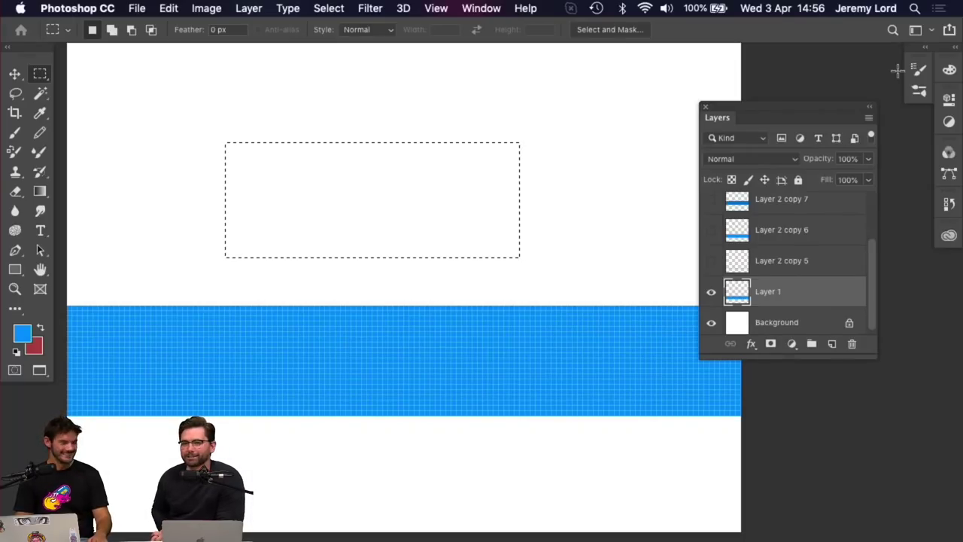
pyautogui.press('super+d')
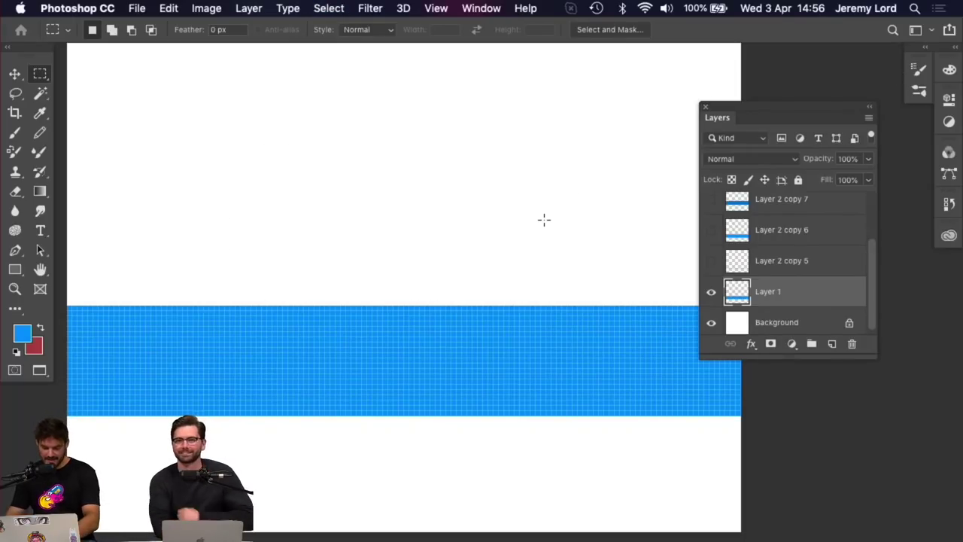
pyautogui.press('super+equal')
pyautogui.press('super+equal')
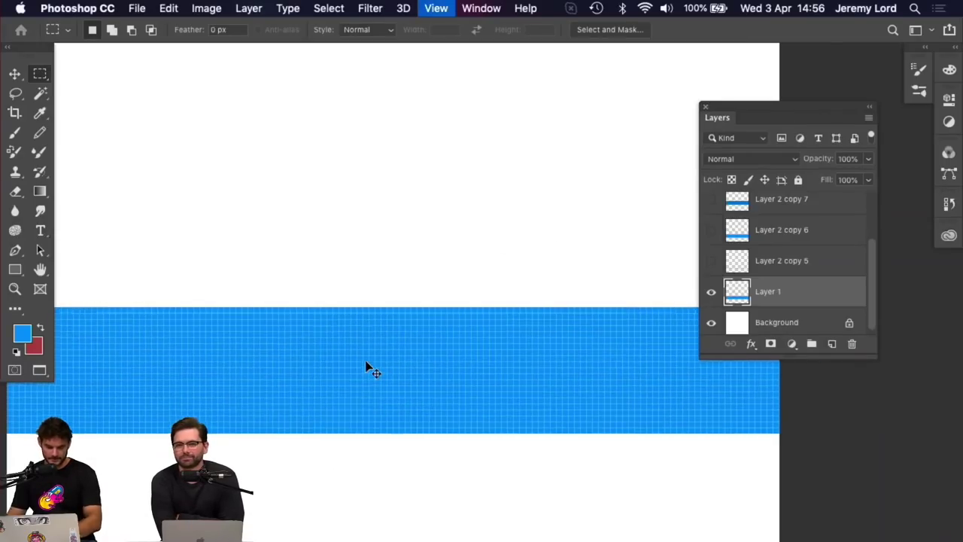
# Create a new layer above Layer 1 and pencil three blue pixels along the band's upper edge, leaving one-pixel gaps between them
pyautogui.moveTo(252, 357)
pyautogui.mouseDown()
pyautogui.moveTo(496, 392)
pyautogui.moveTo(316, 293)
pyautogui.mouseUp()
pyautogui.press('b')
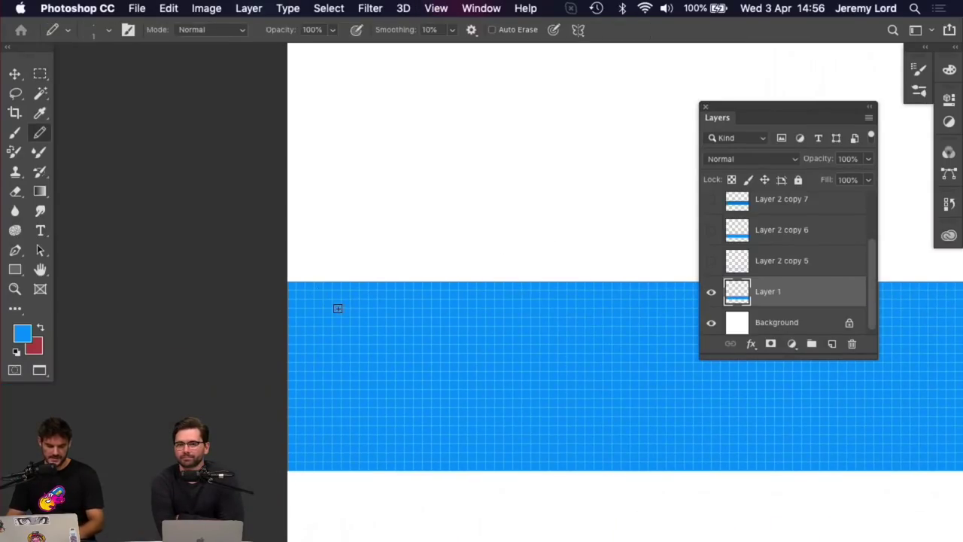
pyautogui.press('super+equal')
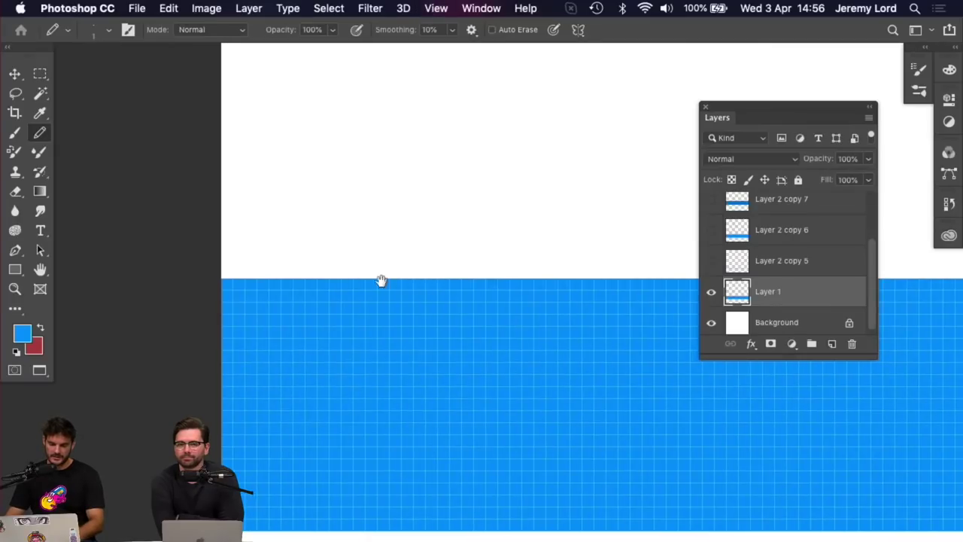
pyautogui.click(832, 343)
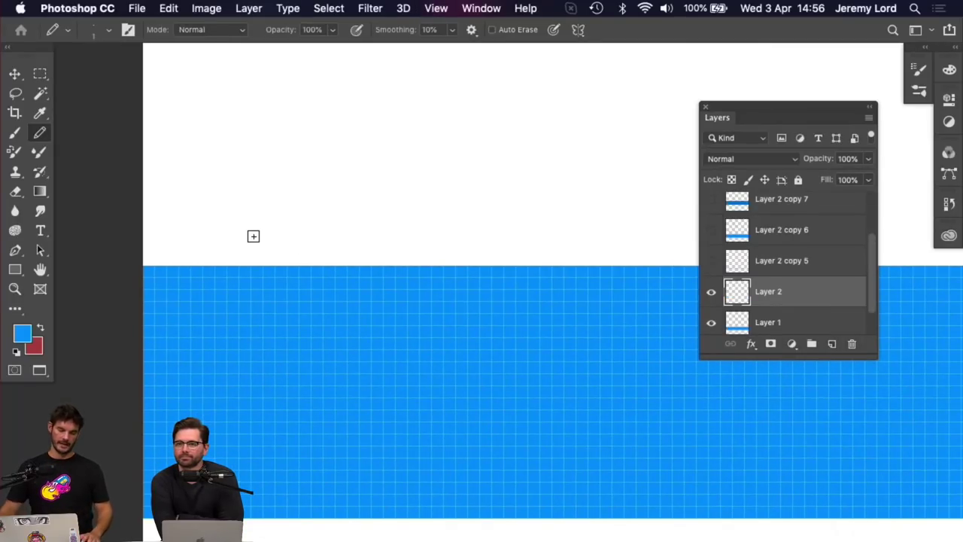
pyautogui.click(173, 260)
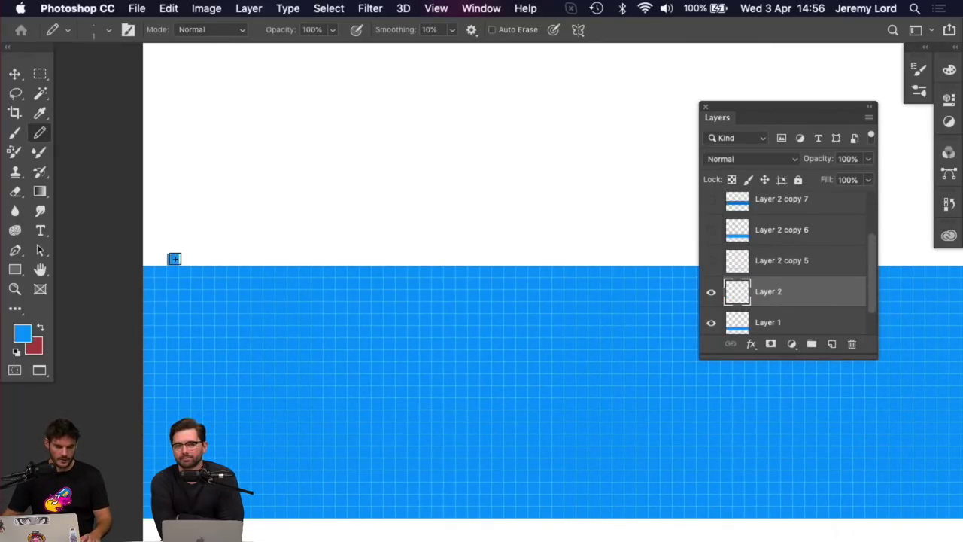
pyautogui.click(196, 260)
pyautogui.click(220, 259)
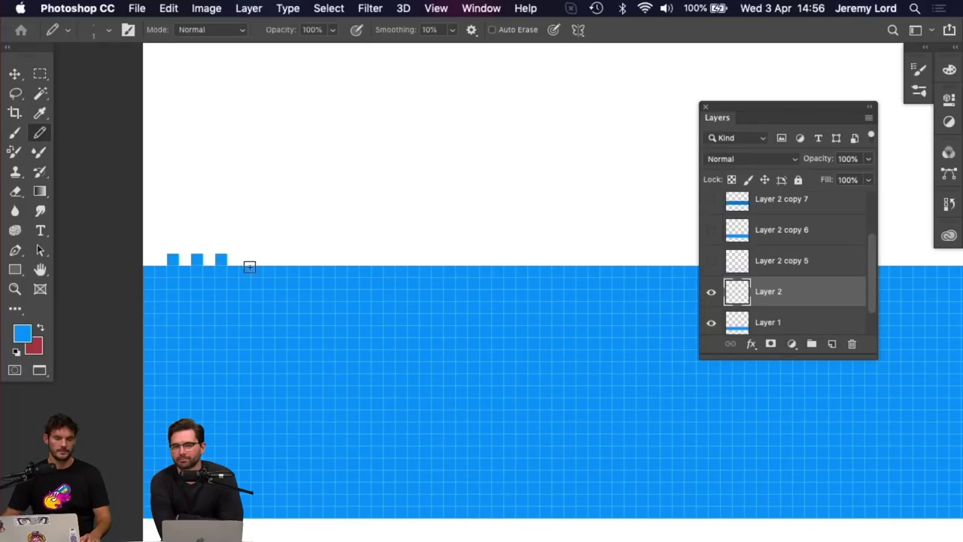
# Duplicate the three-pixel layer, place the copy beside it to continue the one-pixel spacing, and merge both layers
pyautogui.press('v')
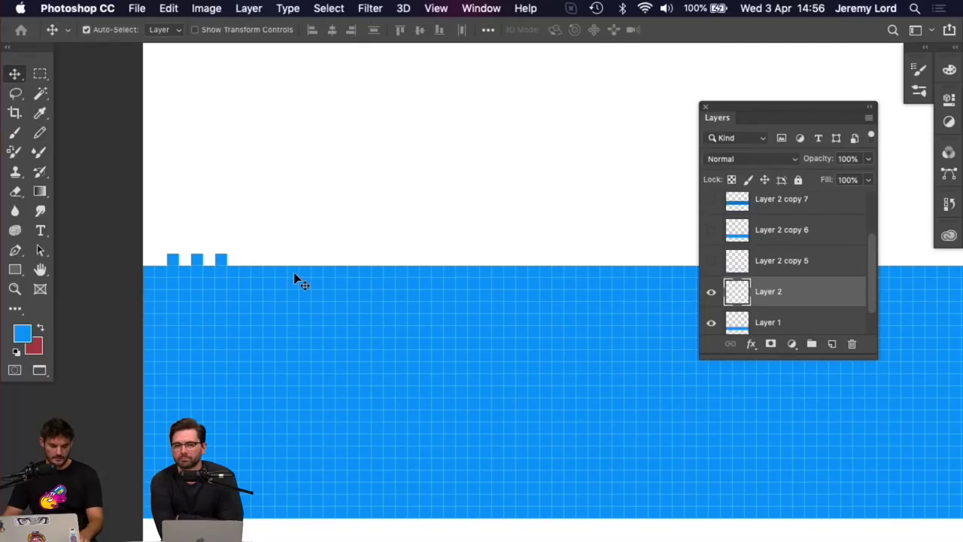
pyautogui.moveTo(220, 258); pyautogui.dragTo(291, 265)
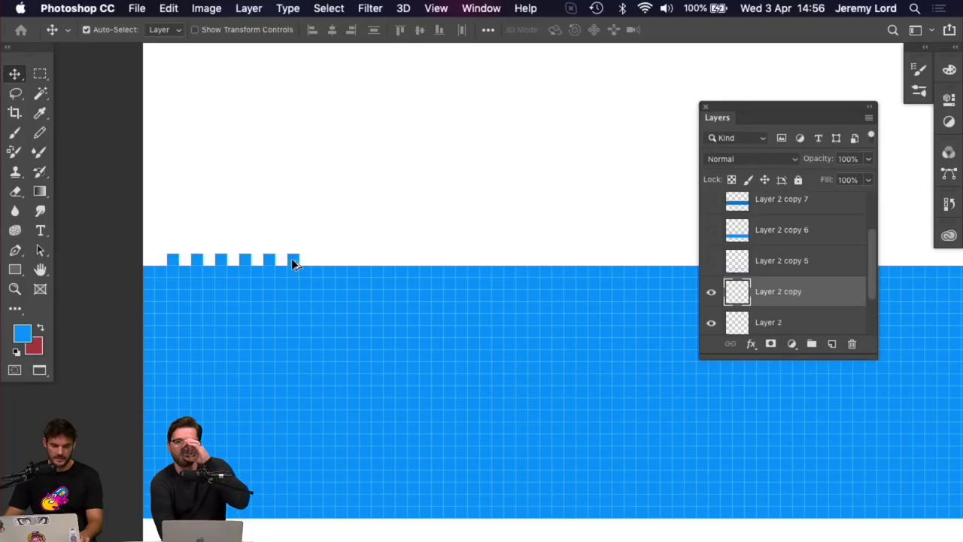
pyautogui.scroll(-2, 780, 301)
pyautogui.click(711, 299)
pyautogui.click(711, 300)
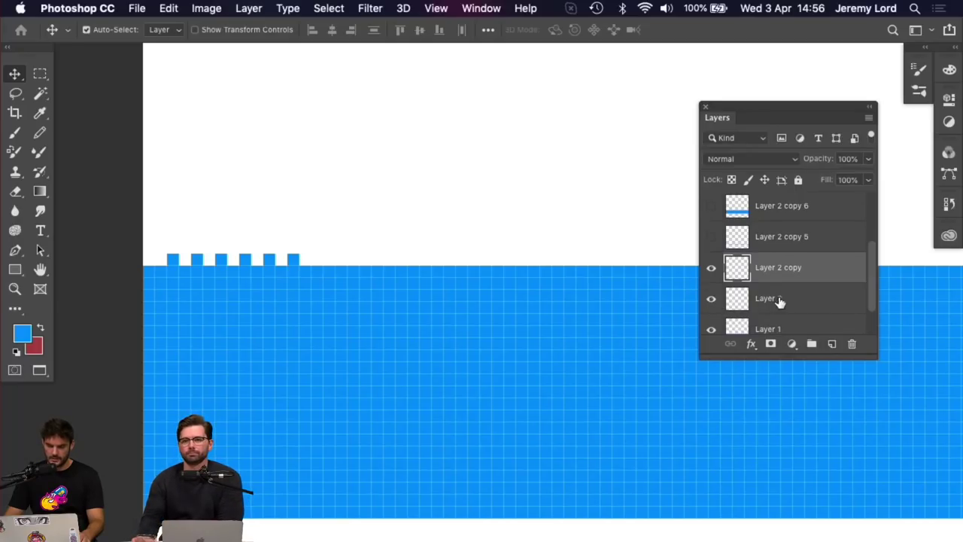
pyautogui.keyDown('shift'); pyautogui.click(780, 301); pyautogui.keyUp('shift')
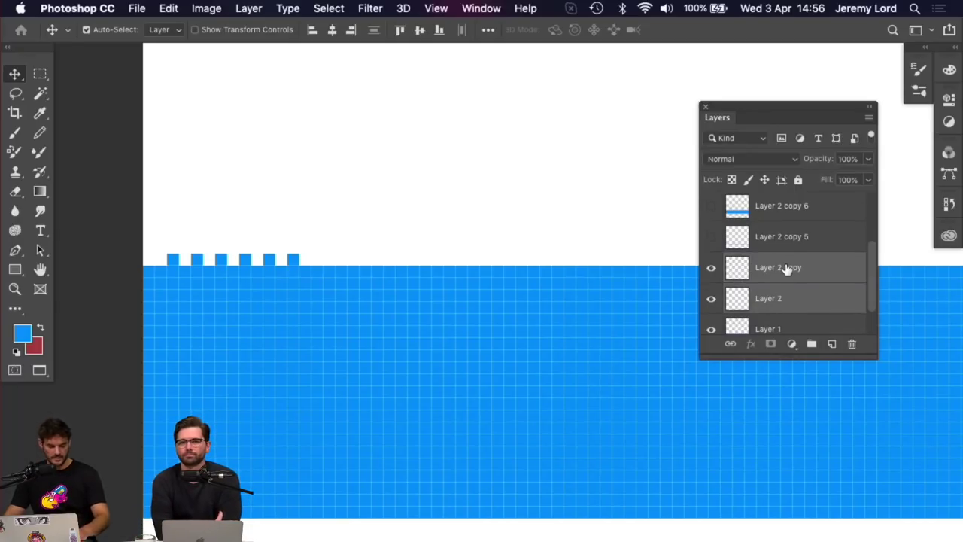
pyautogui.press('super+e')
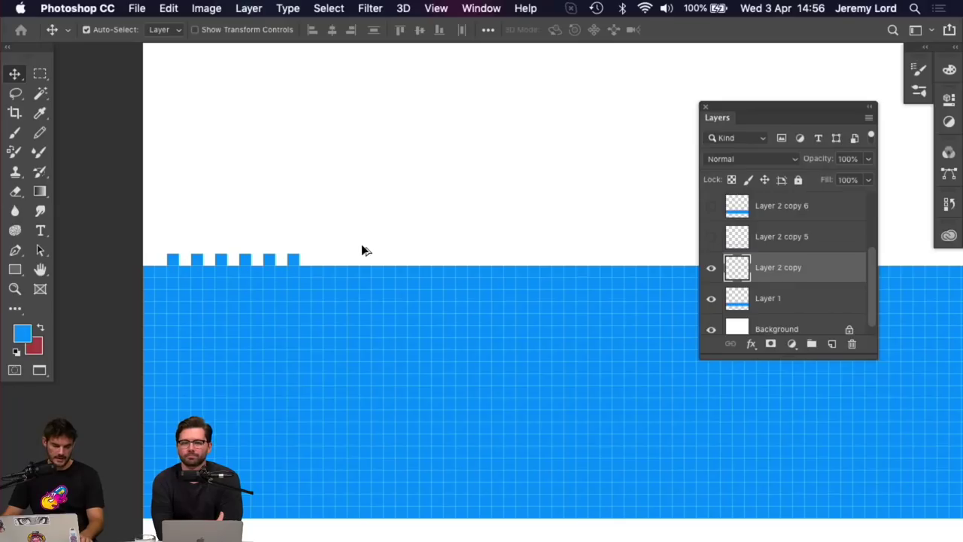
# Extend the row to twelve pixels by duplicating the six-pixel layer alongside itself and merging the copy with the original
pyautogui.moveTo(295, 261); pyautogui.dragTo(440, 262)
pyautogui.keyDown('super'); pyautogui.click(784, 302); pyautogui.keyUp('super')
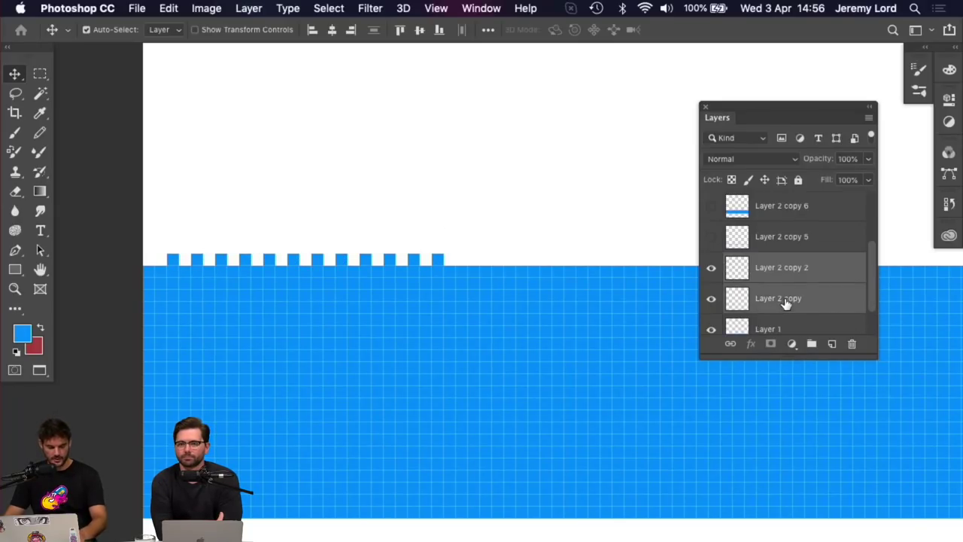
pyautogui.press('super+e')
# Duplicate the twelve-pixel row and position the copy directly after it, keeping the alternating one-pixel gaps
pyautogui.moveTo(446, 270); pyautogui.dragTo(677, 272)
pyautogui.press('super+j')
pyautogui.hscroll(5, 607, 281)
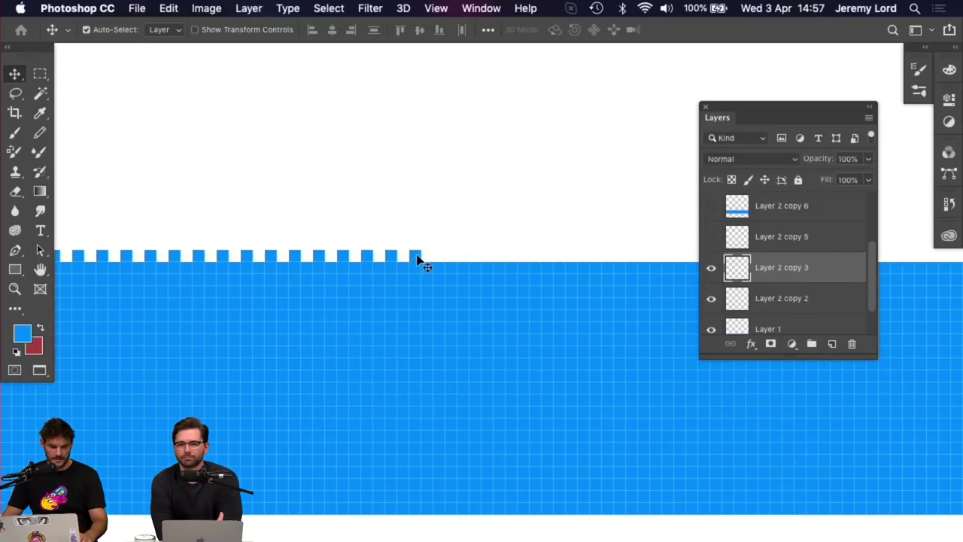
pyautogui.moveTo(417, 260); pyautogui.dragTo(462, 257)
pyautogui.press('super+minus')
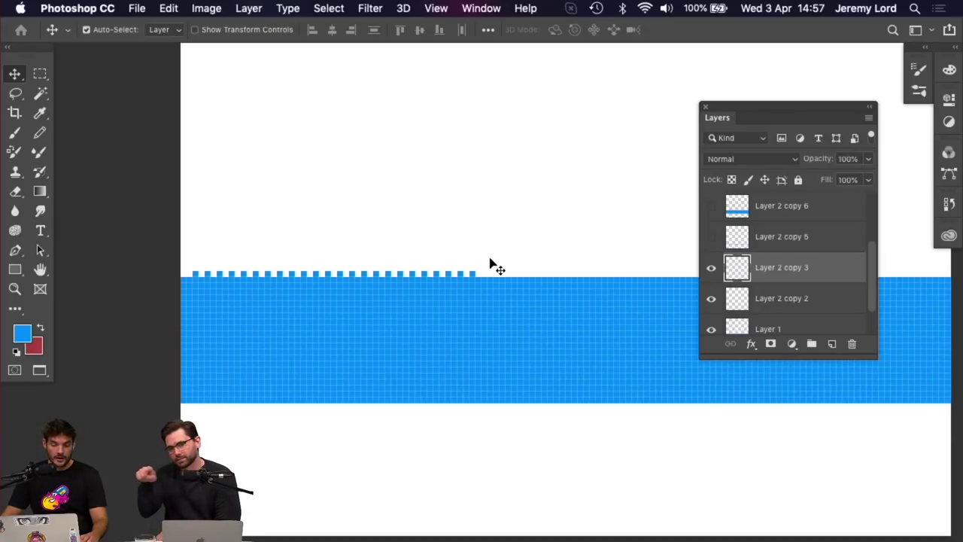
# Examine the alternating pixel pattern along the band's upper edge up close and from further out
pyautogui.press('super+plus')
pyautogui.press('super+plus')
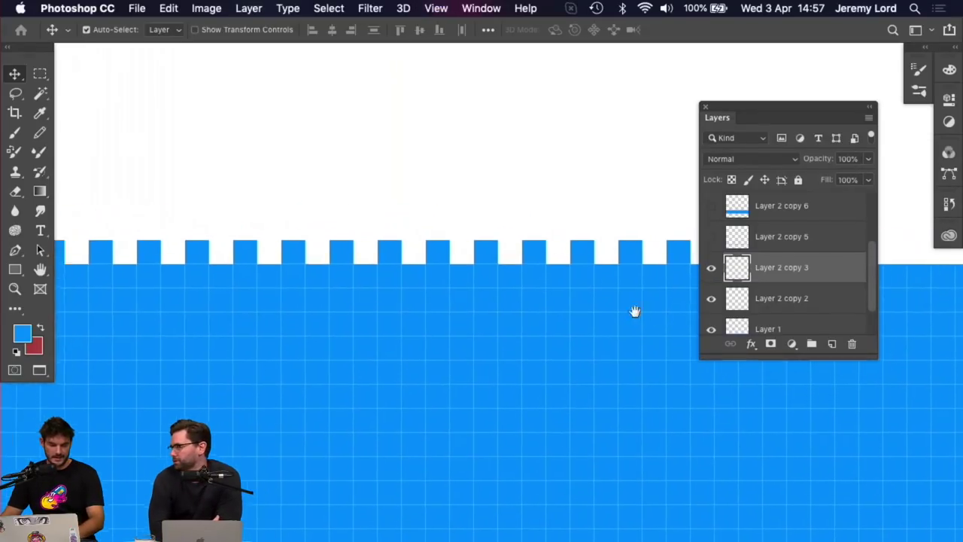
pyautogui.moveTo(471, 290)
pyautogui.mouseDown()
pyautogui.moveTo(444, 273)
pyautogui.moveTo(288, 276)
pyautogui.moveTo(479, 279)
pyautogui.moveTo(456, 279)
pyautogui.mouseUp()
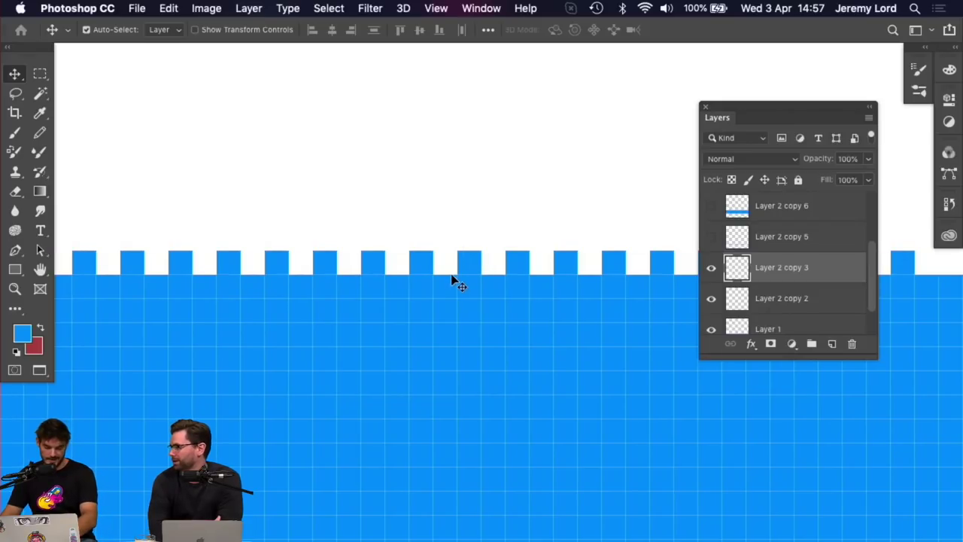
pyautogui.press('super+minus')
pyautogui.press('super+minus')
pyautogui.press('super+minus')
pyautogui.press('super+equal')
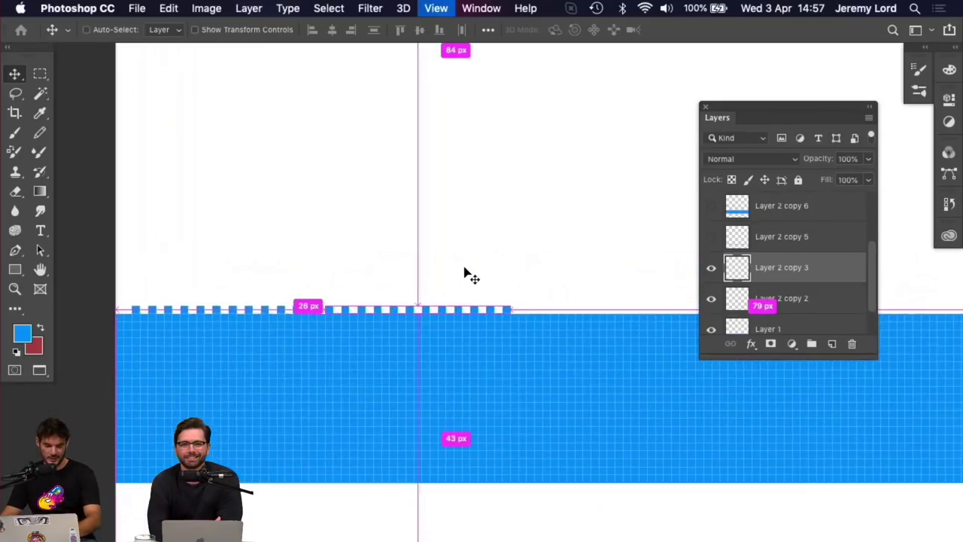
pyautogui.moveTo(444, 272); pyautogui.dragTo(477, 251)
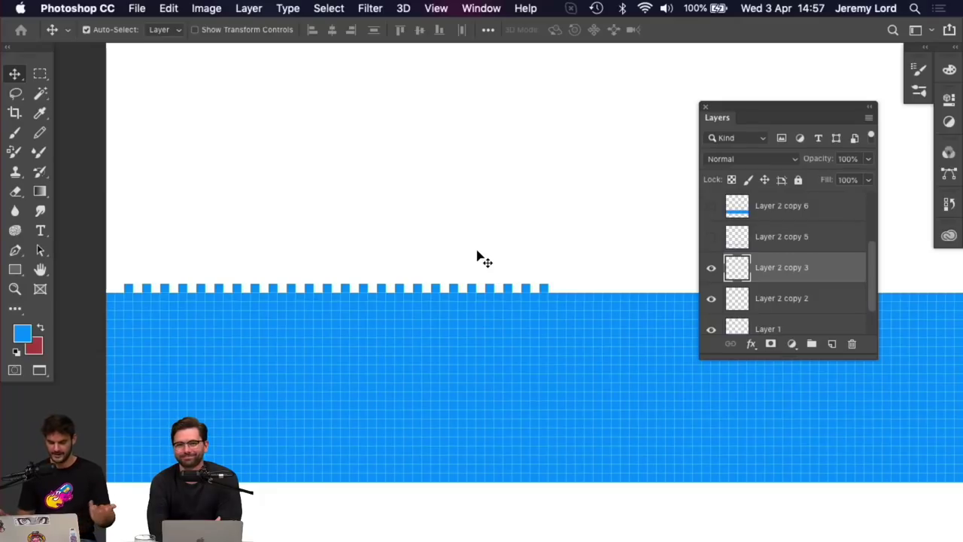
# Place another copy of the twelve-pixel section at the row's end and merge the three row layers into one
pyautogui.press('super+equal')
pyautogui.moveTo(476, 259); pyautogui.dragTo(437, 252)
pyautogui.moveTo(439, 295); pyautogui.dragTo(676, 291)
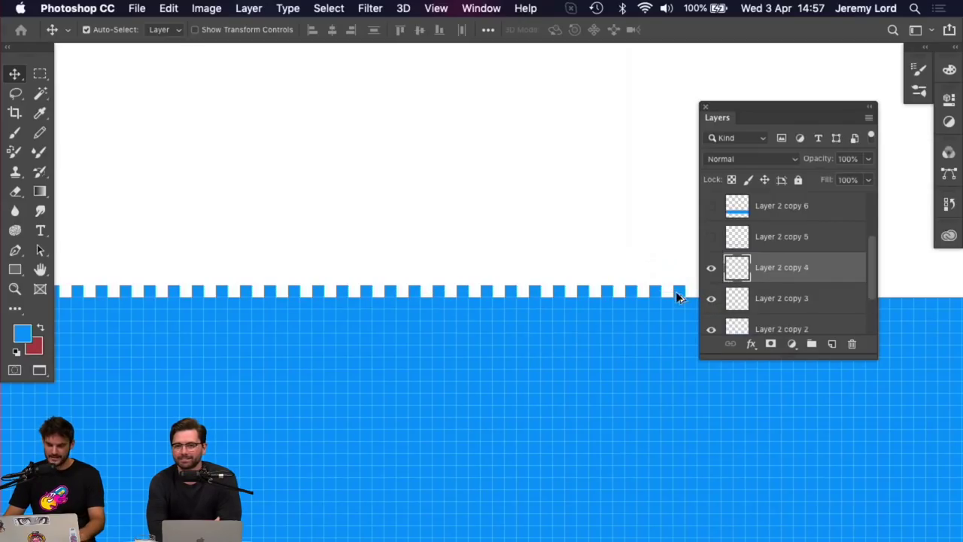
pyautogui.press('super+0')
pyautogui.press('super+1')
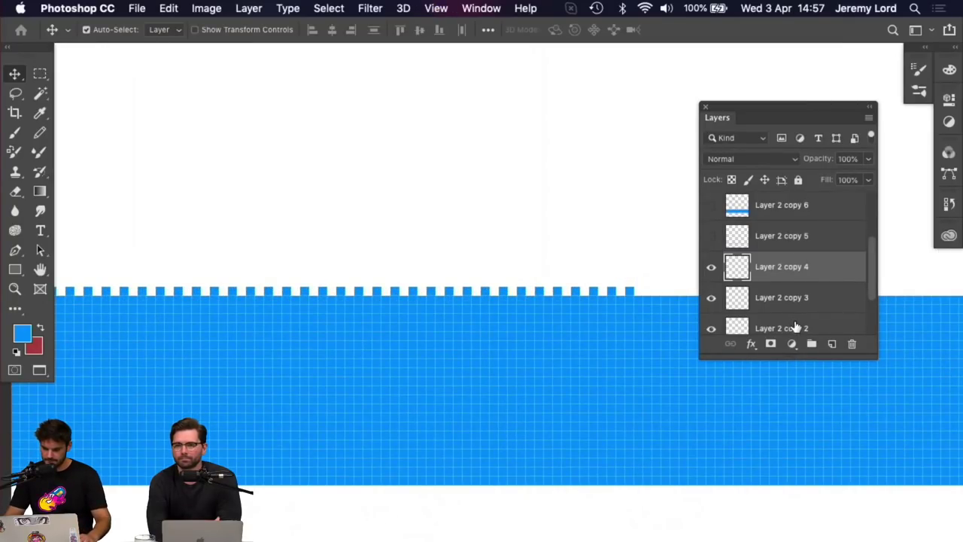
pyautogui.keyDown('shift'); pyautogui.click(791, 325); pyautogui.keyUp('shift')
pyautogui.press('super+e')
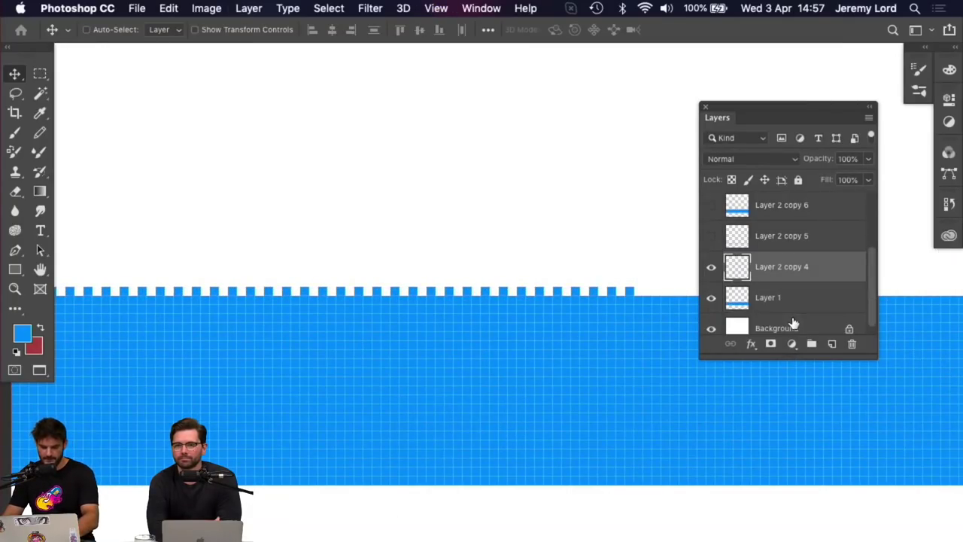
# Duplicate the merged pixel row, shift the copy over until the pattern reaches the band's right edge, and merge both layers
pyautogui.press('super+0')
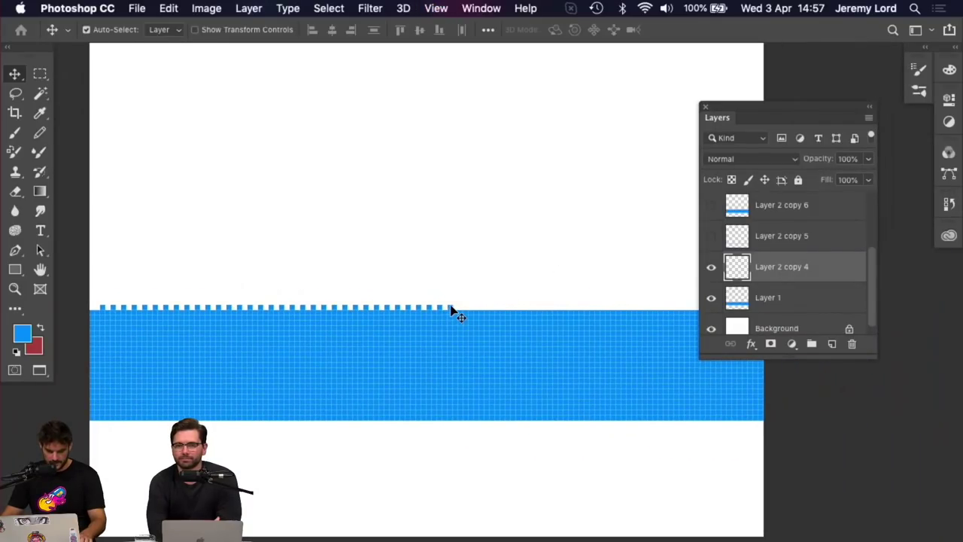
pyautogui.moveTo(454, 311); pyautogui.dragTo(647, 322)
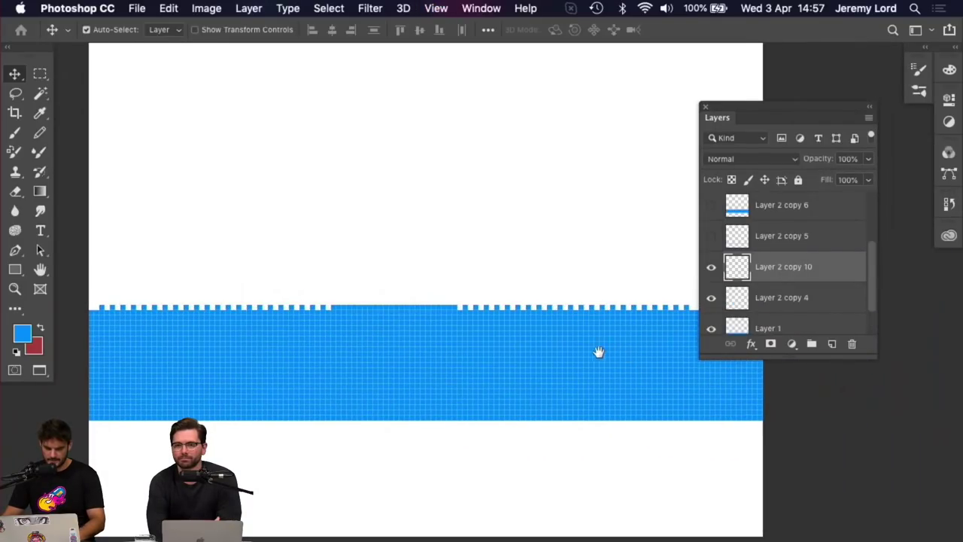
pyautogui.moveTo(598, 352); pyautogui.dragTo(459, 344)
pyautogui.hotkey('shift', 'Right')
pyautogui.hotkey('shift', 'Right')
pyautogui.hotkey('shift', 'Right')
pyautogui.hotkey('shift', 'Right')
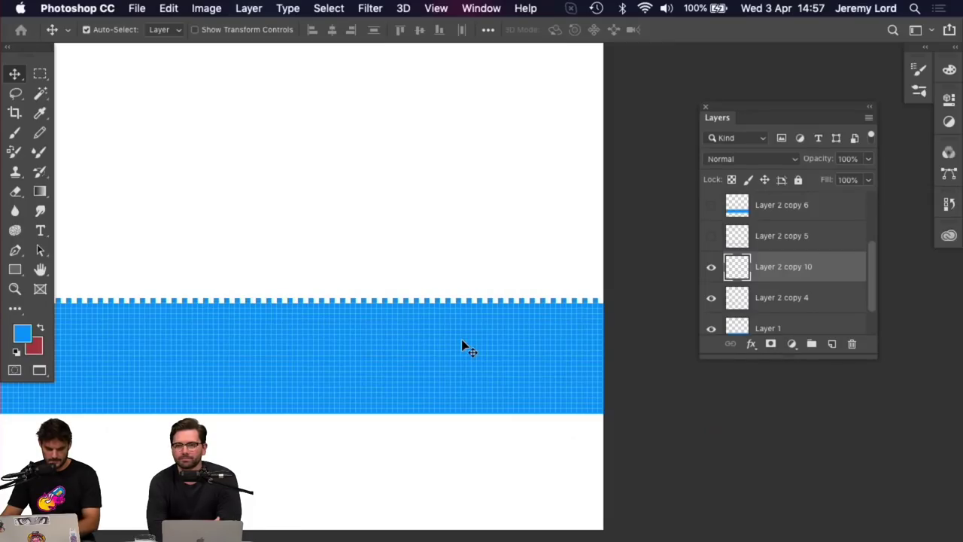
pyautogui.moveTo(468, 348); pyautogui.dragTo(629, 303)
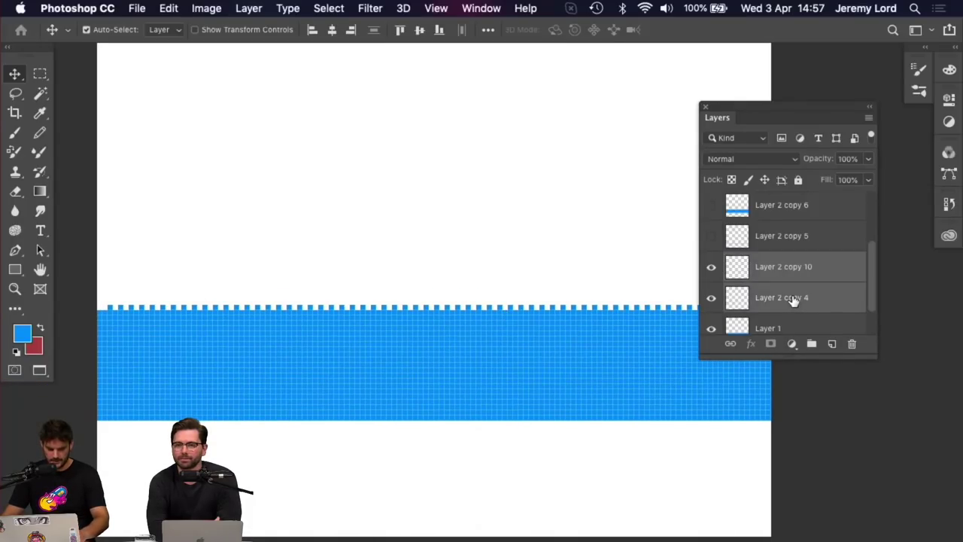
pyautogui.press('super+e')
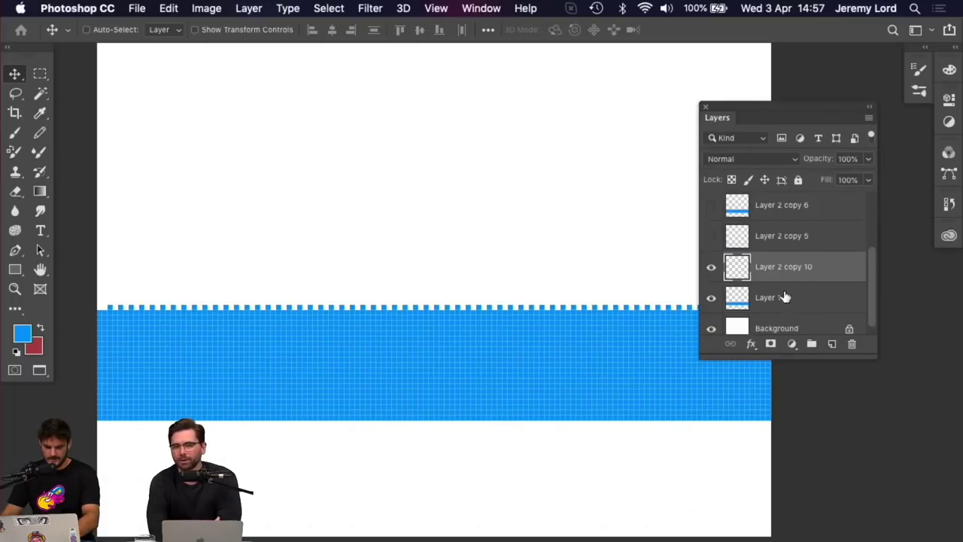
# Inspect the completed full-width row of alternating pixels at several magnifications
pyautogui.press('super+0')
pyautogui.press('super+equal')
pyautogui.press('super+equal')
pyautogui.press('super+equal')
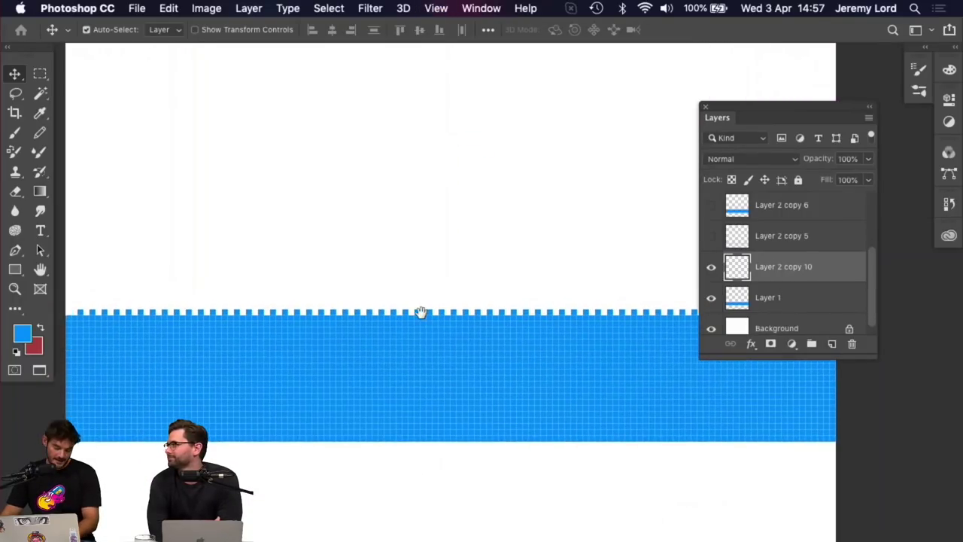
pyautogui.scroll(-2, 446, 319)
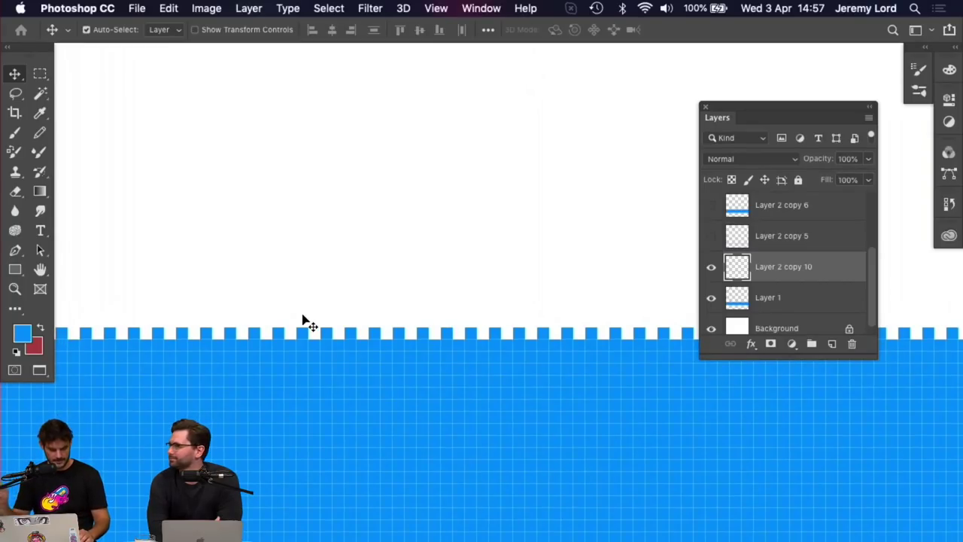
pyautogui.press('super+minus')
pyautogui.press('super+minus')
pyautogui.press('super+equal')
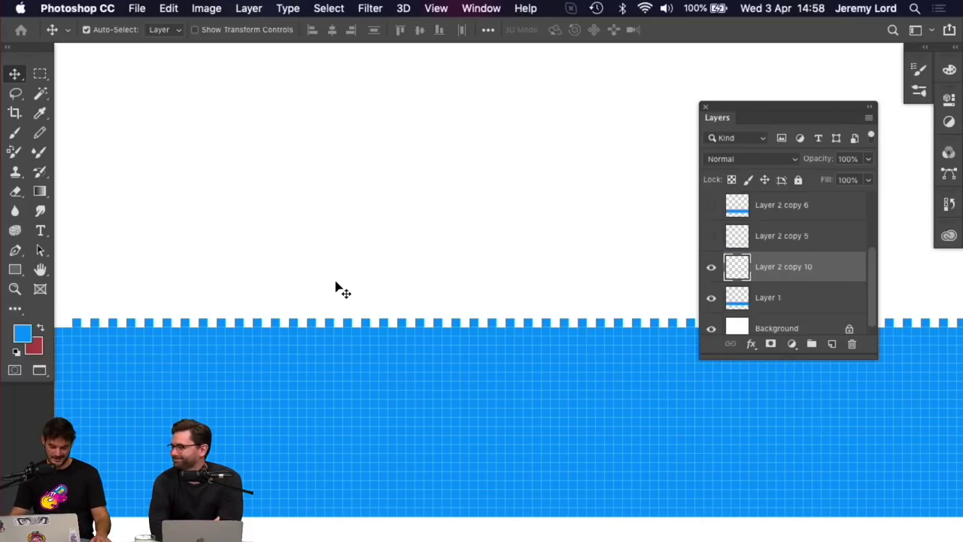
pyautogui.press('super+equal')
pyautogui.press('super+equal')
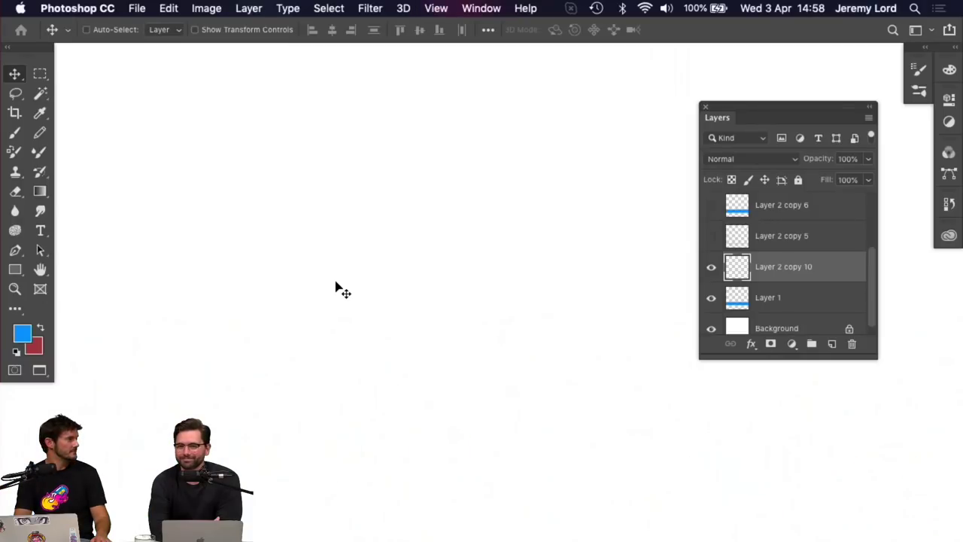
pyautogui.press('super+minus')
pyautogui.press('super+minus')
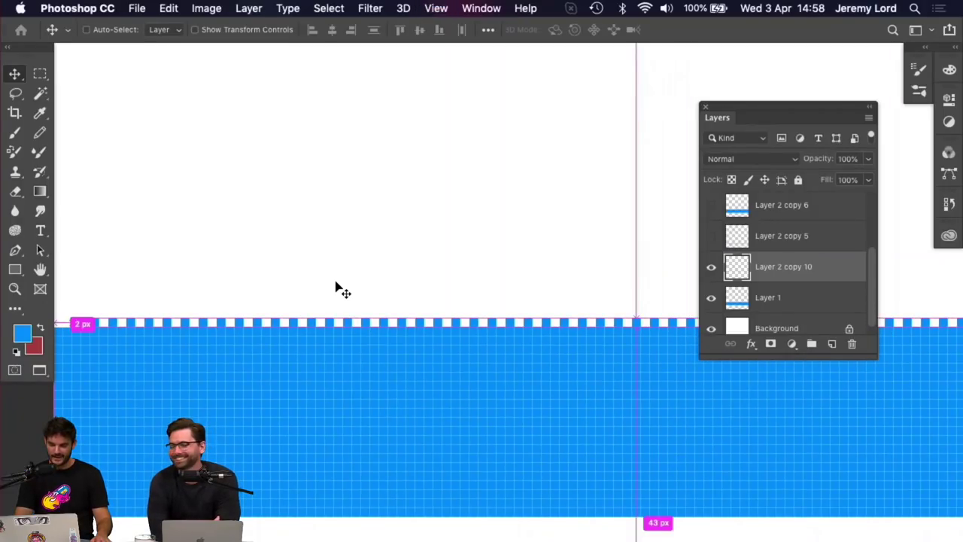
pyautogui.press('super+equal')
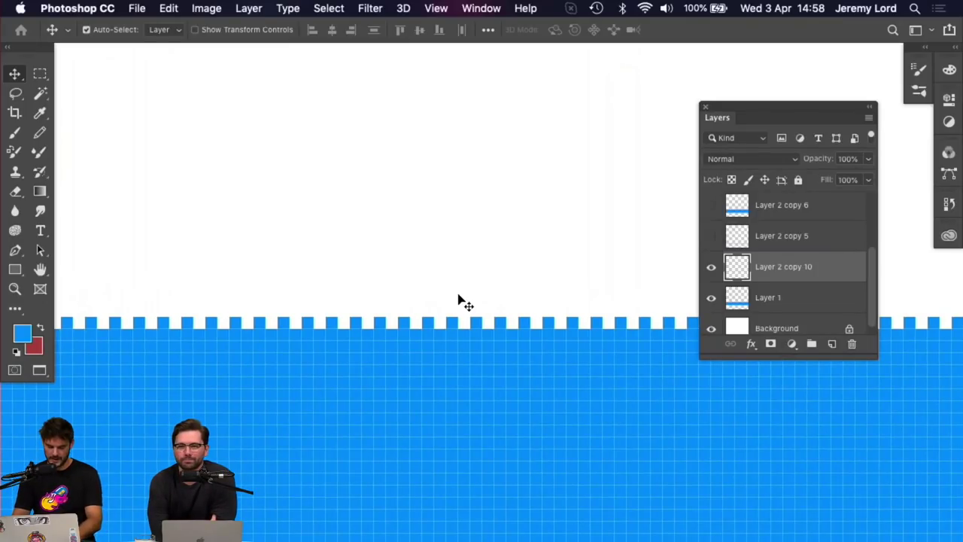
# Duplicate the full-width pixel row and offset the copy one pixel up and one pixel right to form a checkerboard
pyautogui.press('super+j')
pyautogui.hotkey('shift', 'Up')
pyautogui.hotkey('shift', 'Left')
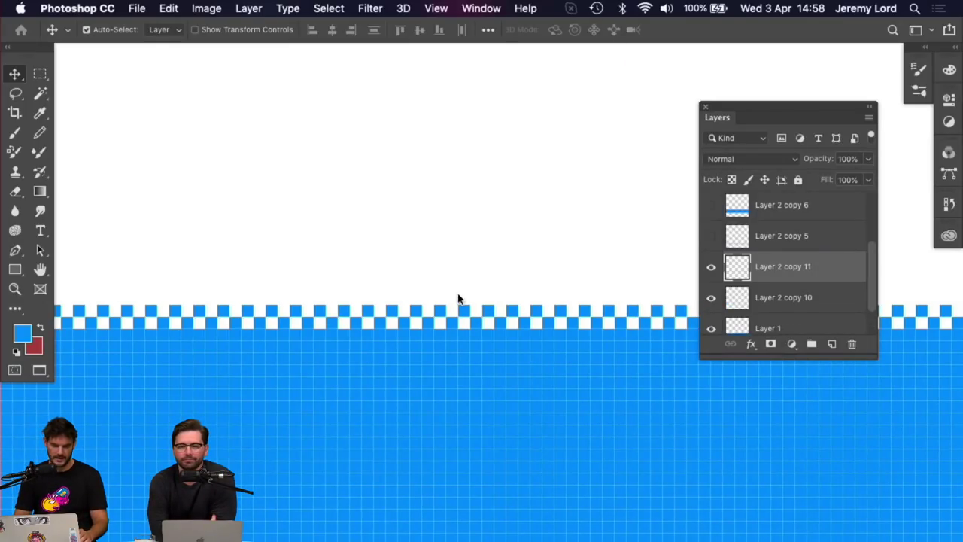
# Merge the two offset rows of alternating pixels above the blue band into one checkerboard layer
pyautogui.press('super+minus')
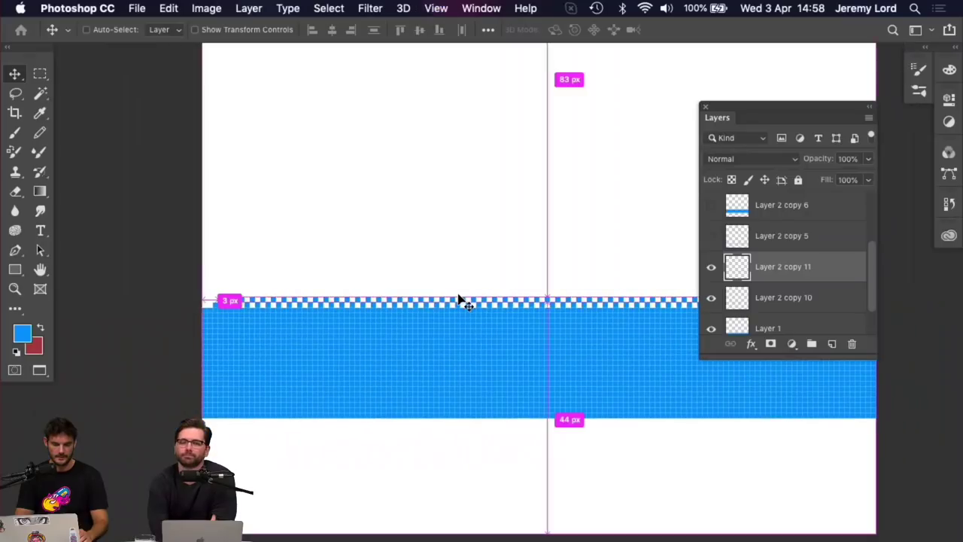
pyautogui.press('super+plus')
pyautogui.press('super+plus')
pyautogui.press('super+plus')
pyautogui.press('super+plus')
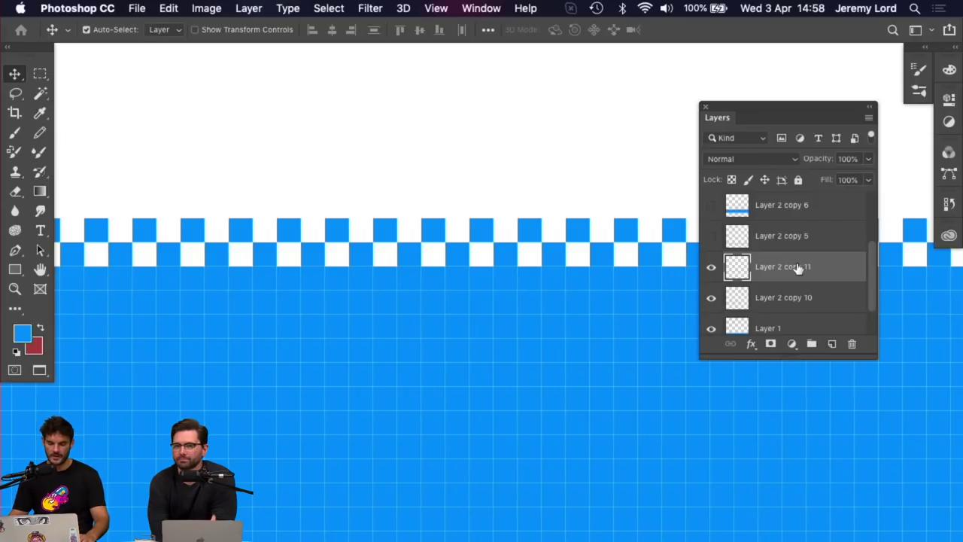
pyautogui.keyDown('shift'); pyautogui.click(782, 300); pyautogui.keyUp('shift')
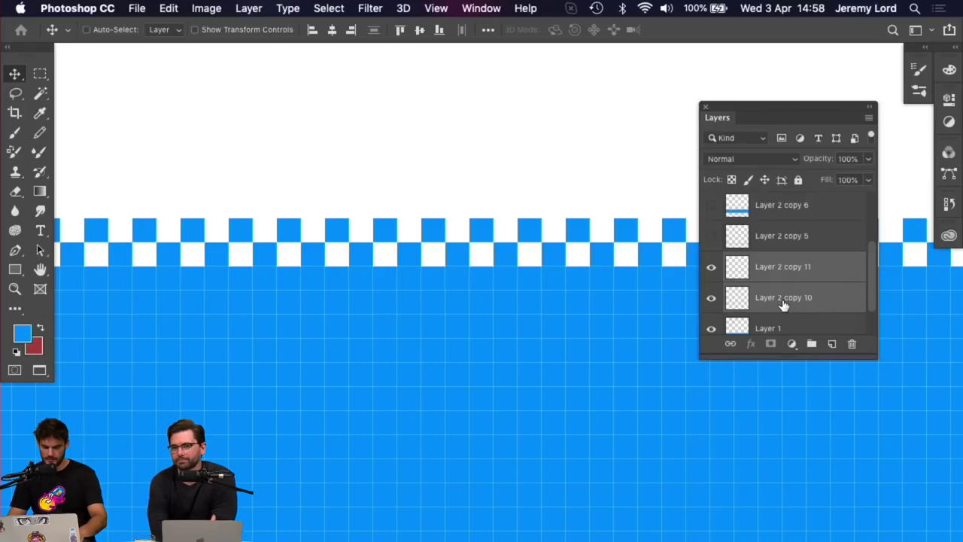
pyautogui.press('super+e')
pyautogui.press('super+minus')
pyautogui.press('super+minus')
pyautogui.press('super+equal')
pyautogui.press('super+equal')
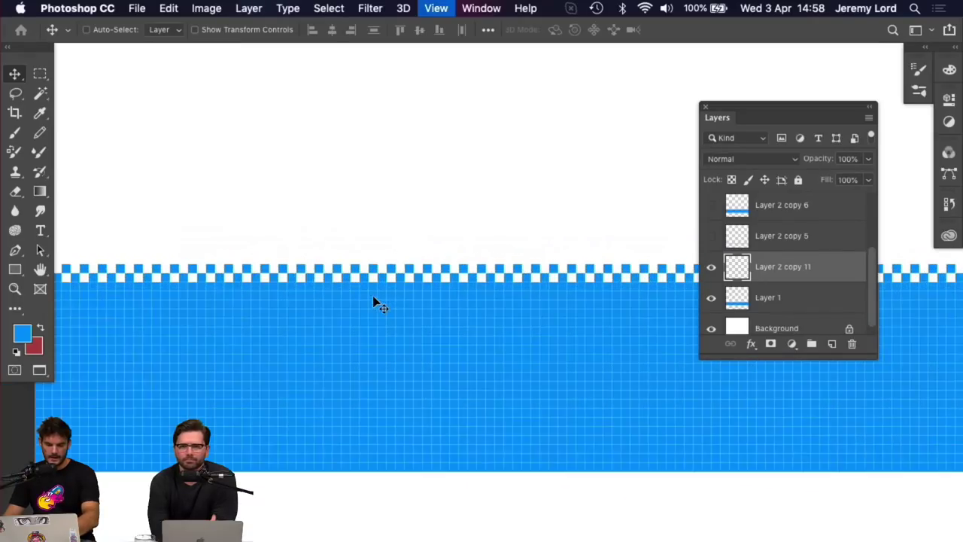
# Pencil a sparser third row of single blue pixels, one every four columns, directly above the checkerboard
pyautogui.press('b')
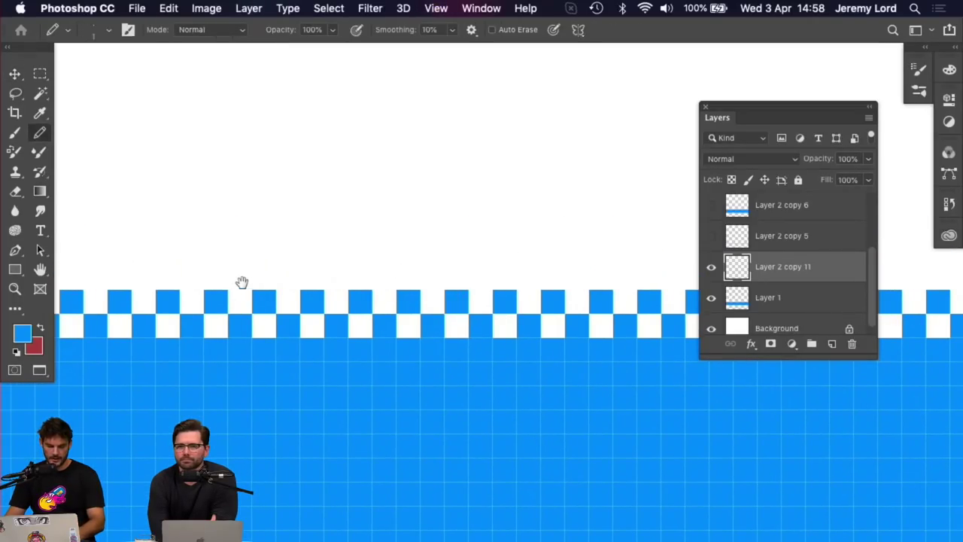
pyautogui.moveTo(243, 282); pyautogui.dragTo(473, 286)
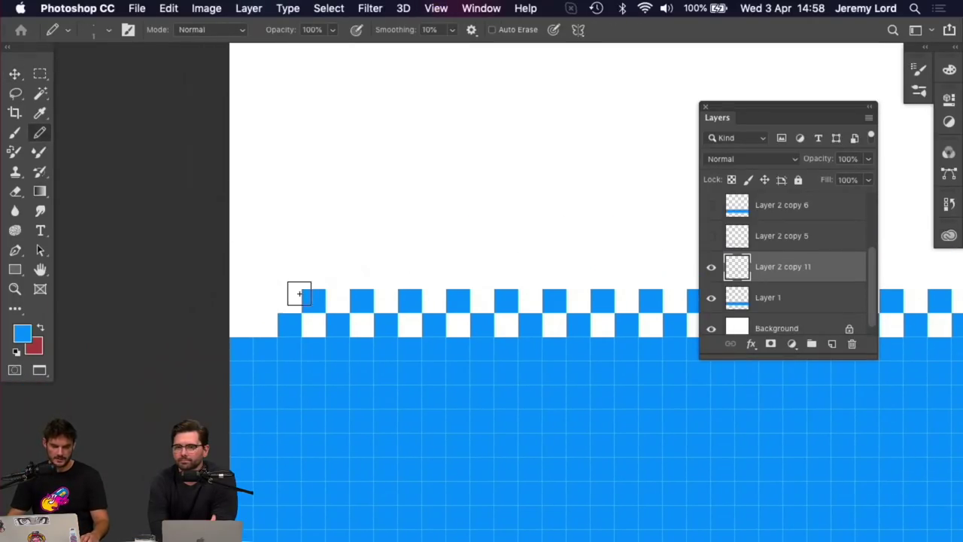
pyautogui.click(336, 276)
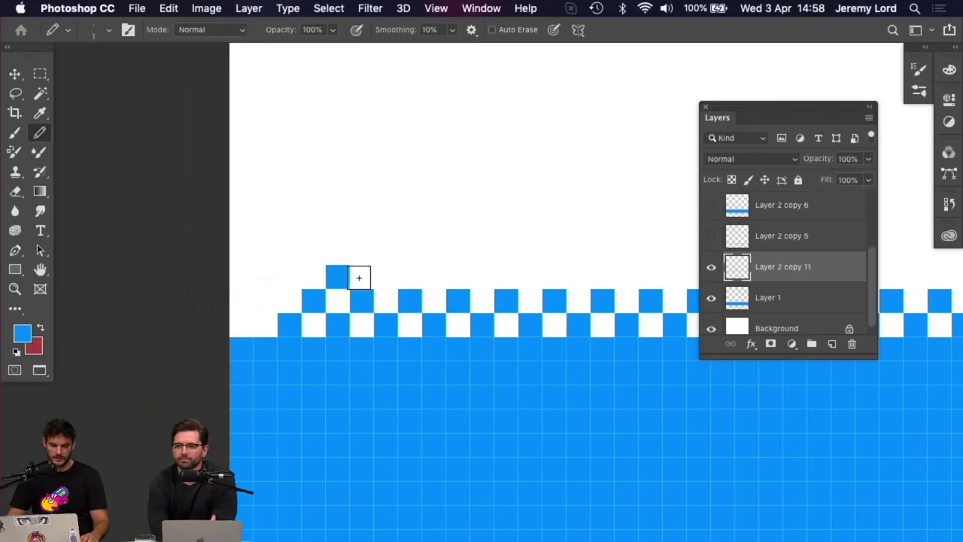
pyautogui.click(435, 276)
pyautogui.click(522, 278)
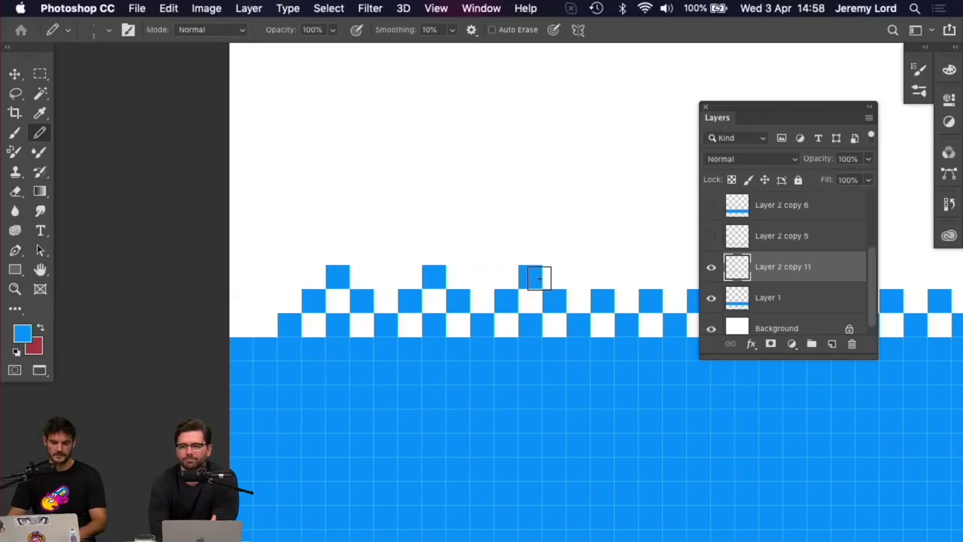
pyautogui.moveTo(577, 272); pyautogui.dragTo(400, 258)
pyautogui.click(439, 259)
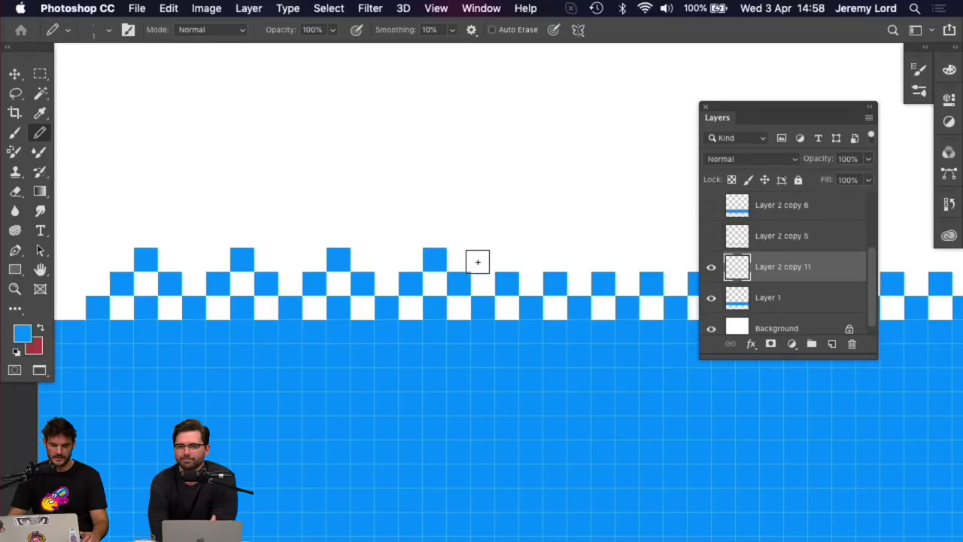
pyautogui.click(531, 261)
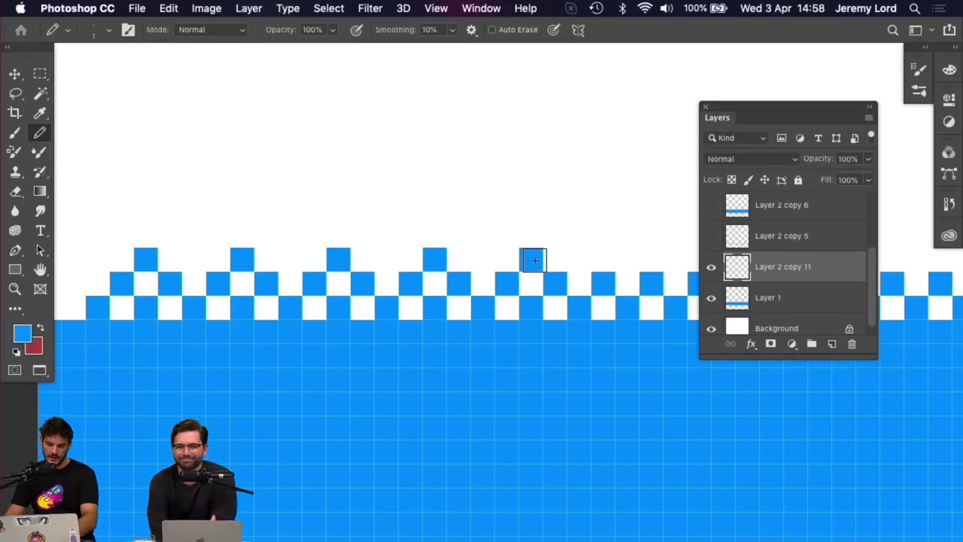
# Show the grid and pencil a fourth row of blue pixels every four columns, centred between the third-row pixels
pyautogui.press('super+minus')
pyautogui.press('super+minus')
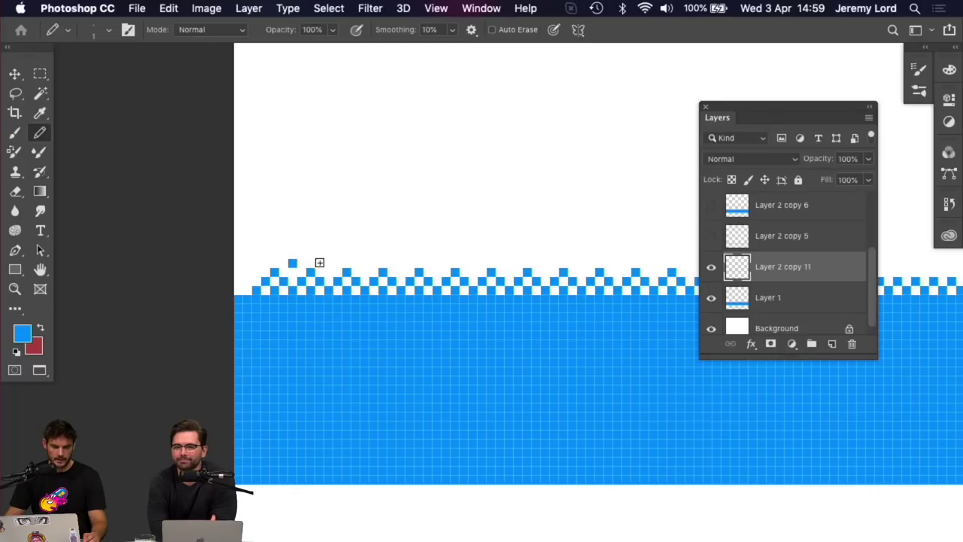
pyautogui.click(364, 263)
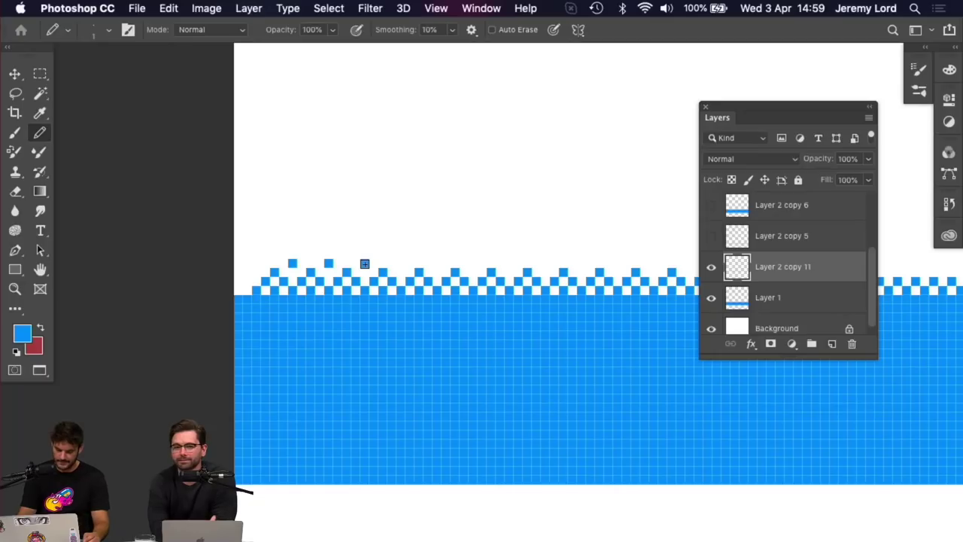
pyautogui.press('super+apostrophe')
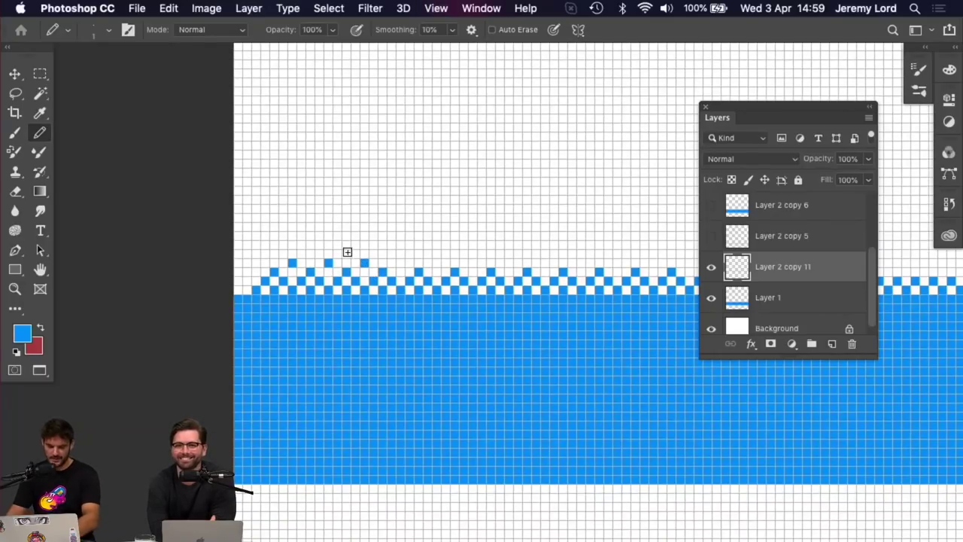
pyautogui.press('super+equal')
pyautogui.press('super+equal')
pyautogui.press('super+equal')
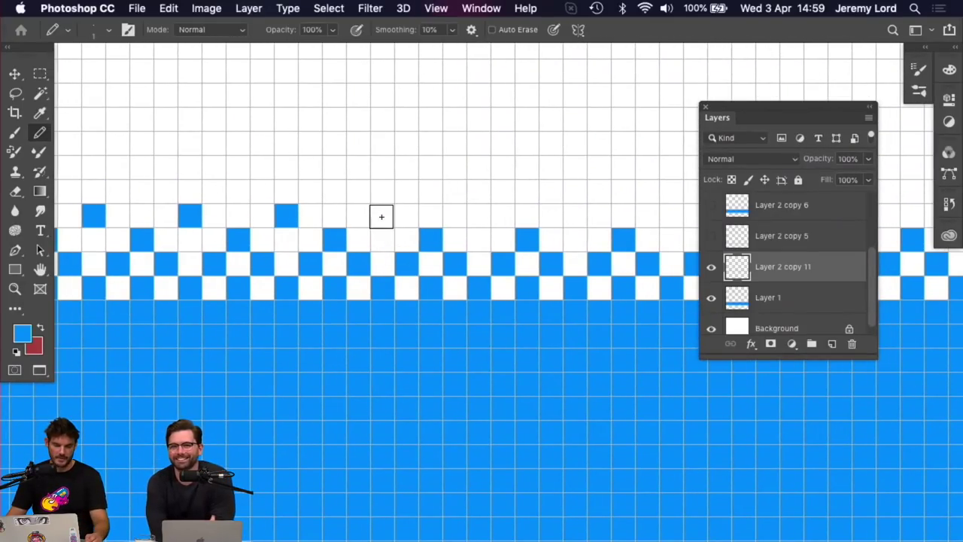
pyautogui.click(383, 216)
pyautogui.click(479, 215)
pyautogui.click(574, 216)
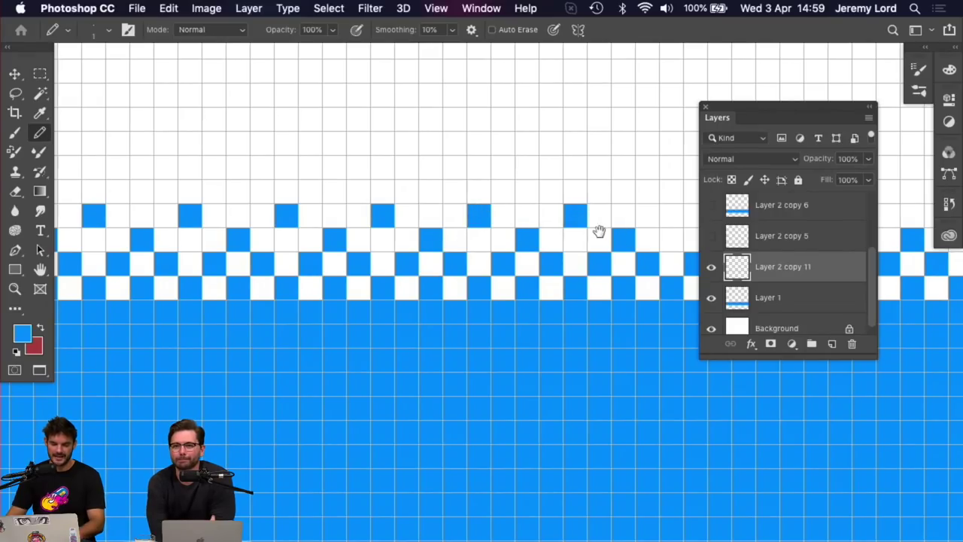
pyautogui.moveTo(599, 231); pyautogui.dragTo(583, 242)
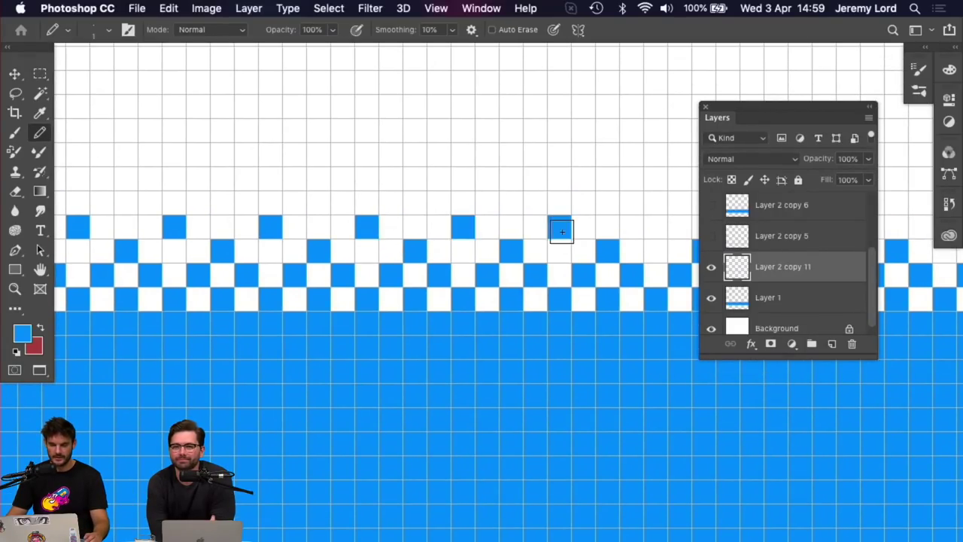
pyautogui.click(651, 228)
# Merge the dithered pixel rows with the blue band's layer and hide the grid
pyautogui.press('super+minus')
pyautogui.press('super+minus')
pyautogui.press('super+minus')
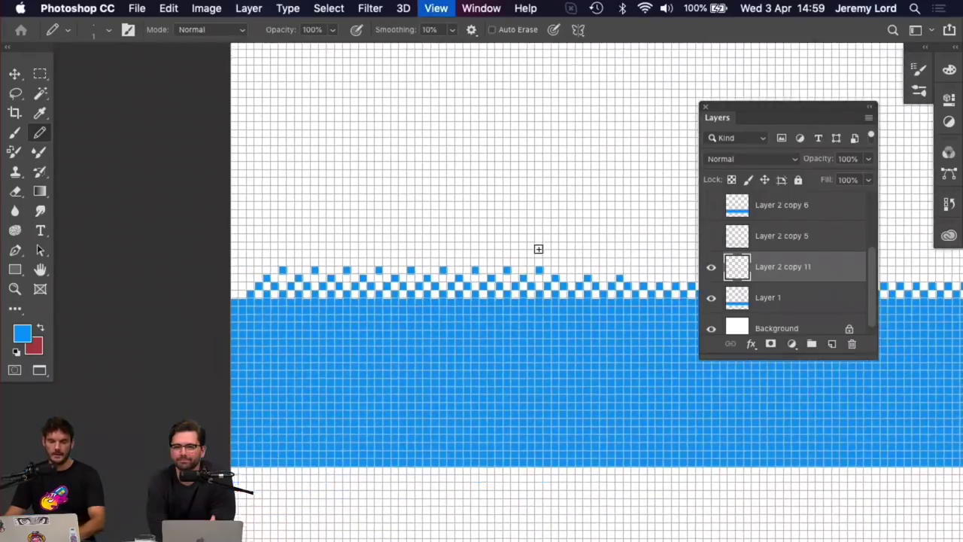
pyautogui.press('super+minus')
pyautogui.press('super+plus')
pyautogui.press('super+plus')
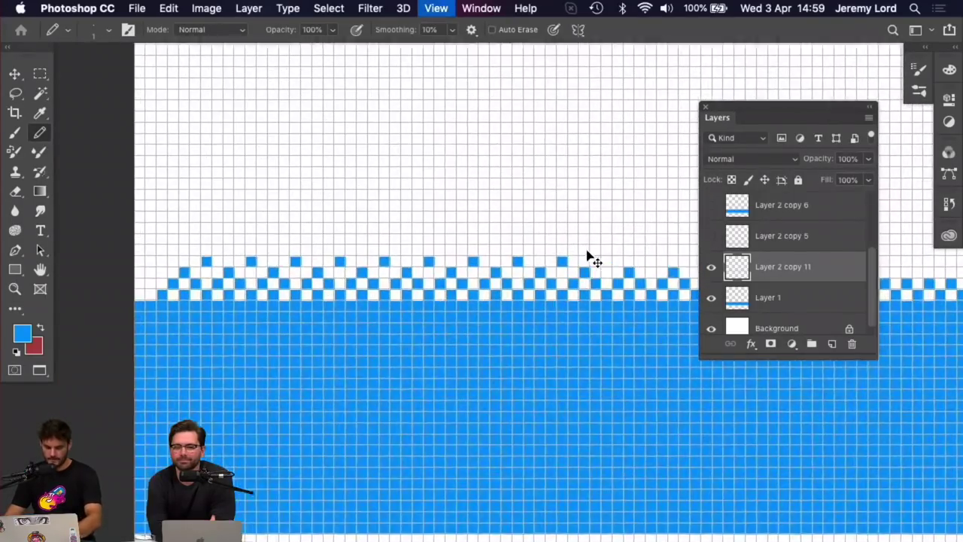
pyautogui.press('super+minus')
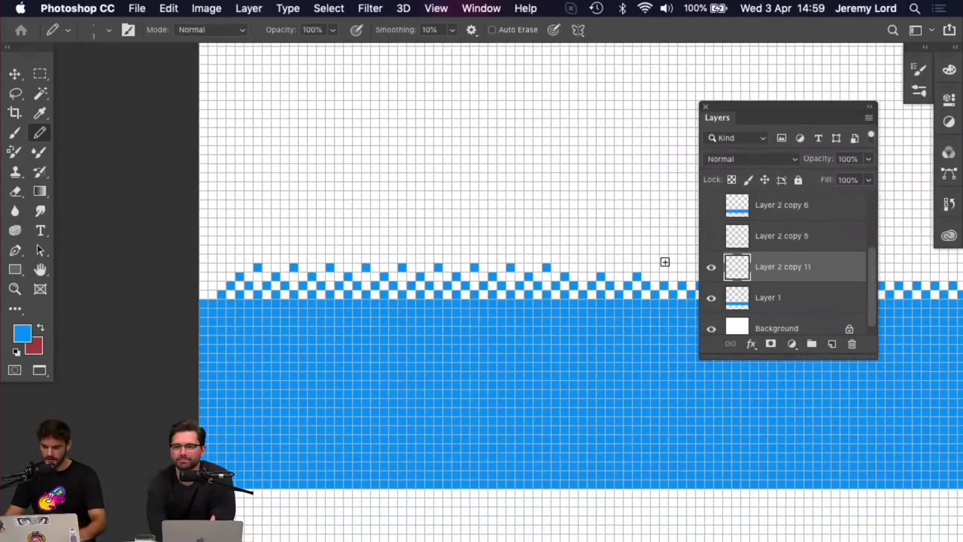
pyautogui.keyDown('shift'); pyautogui.click(781, 298); pyautogui.keyUp('shift')
pyautogui.press('super+e')
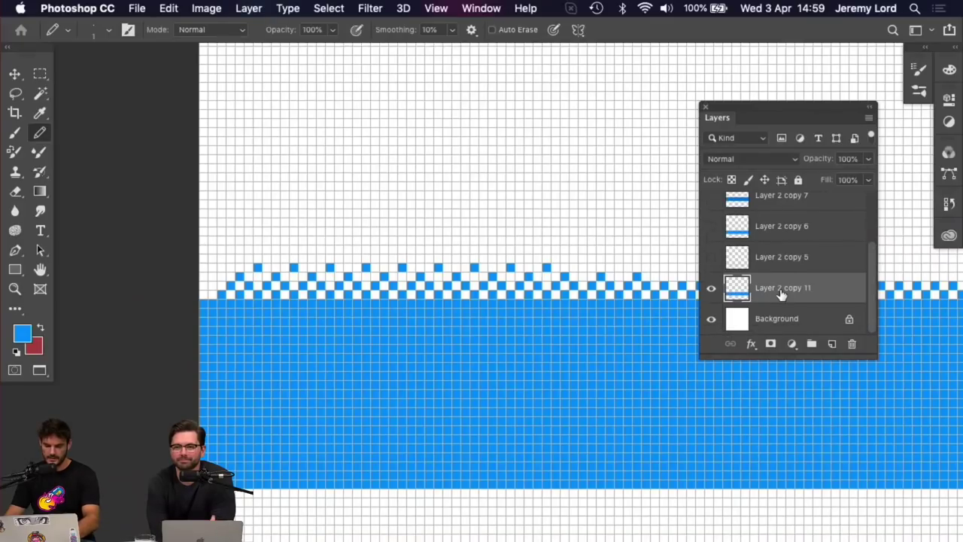
pyautogui.press('super+minus')
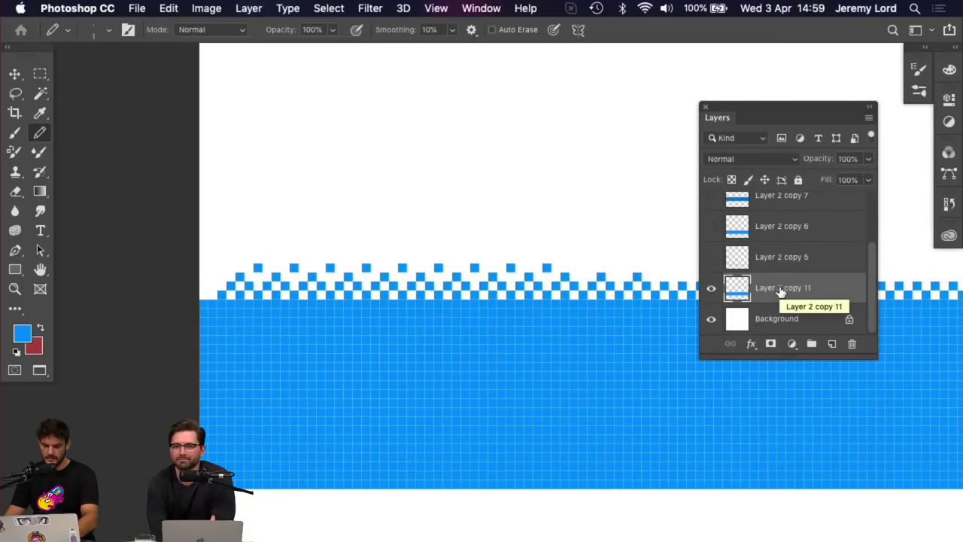
# Copy a rectangular section of the band with its finished dither rows to a new layer and hide the full-width layer
pyautogui.press('super+minus')
pyautogui.press('m')
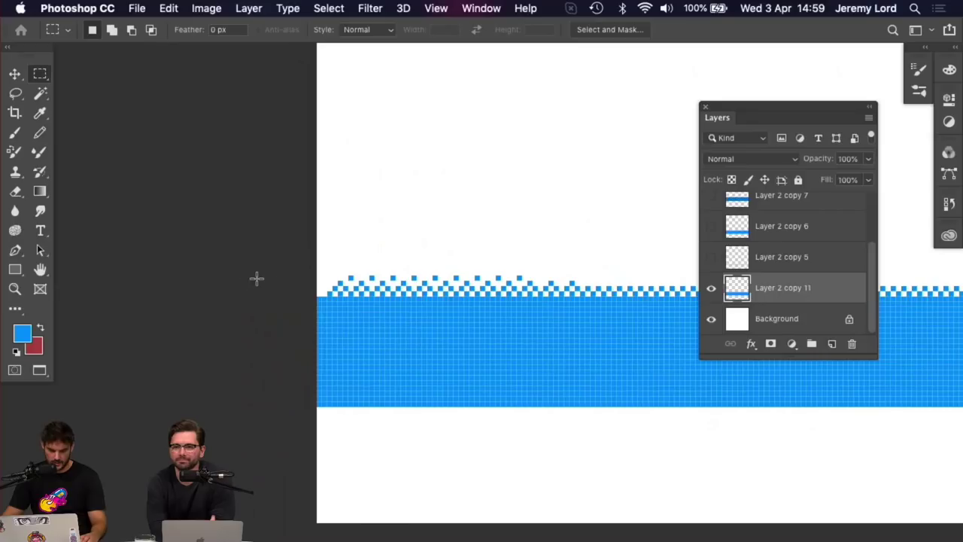
pyautogui.moveTo(338, 272); pyautogui.dragTo(519, 407)
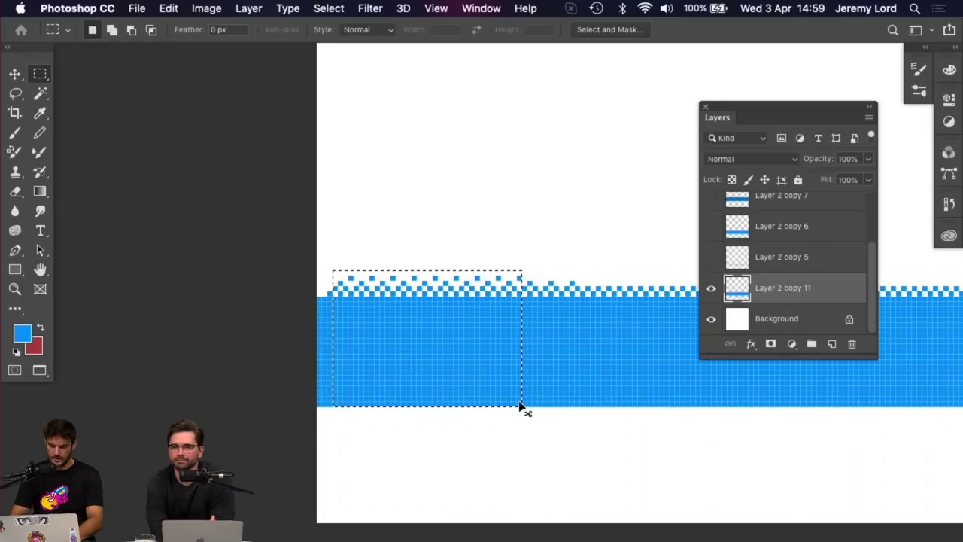
pyautogui.press('super+j')
pyautogui.click(709, 324)
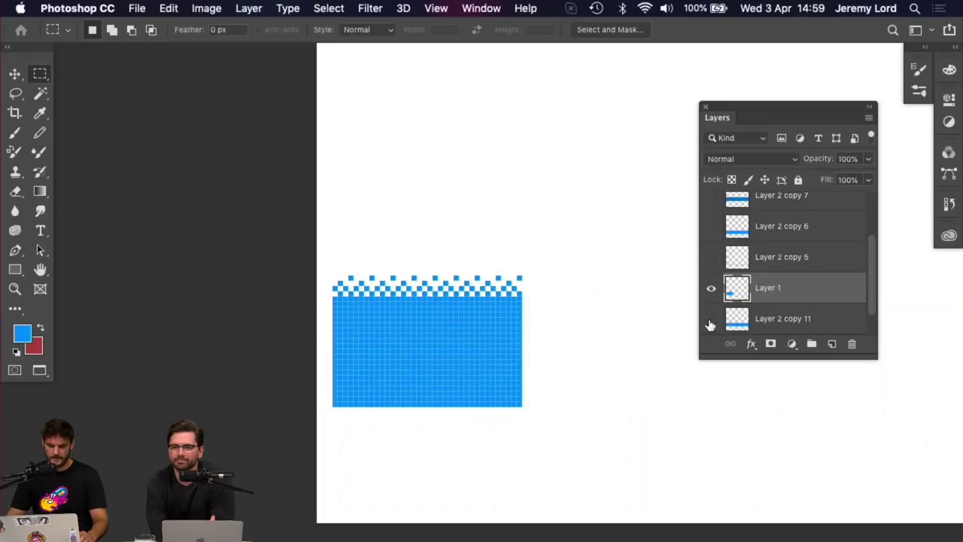
# Rotate the dithered block 180 degrees so its pixels face down, and move it slightly up and right
pyautogui.press('v')
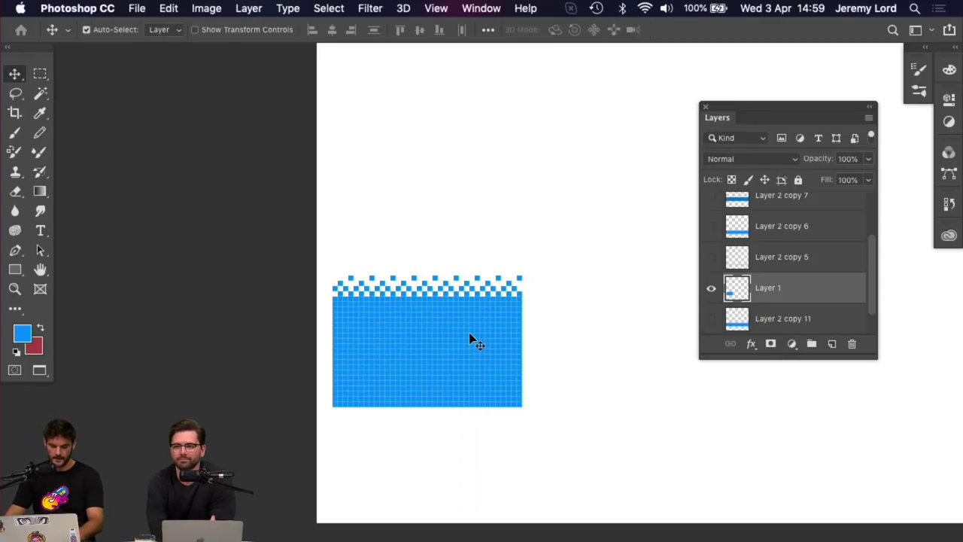
pyautogui.hotkey('ctrl', 't')
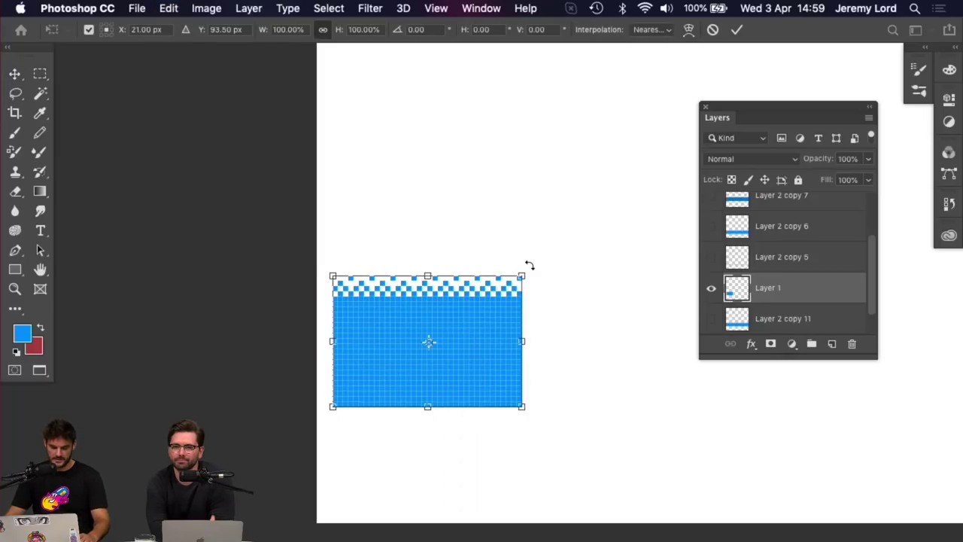
pyautogui.moveTo(530, 265); pyautogui.dragTo(389, 380)
pyautogui.press('Return')
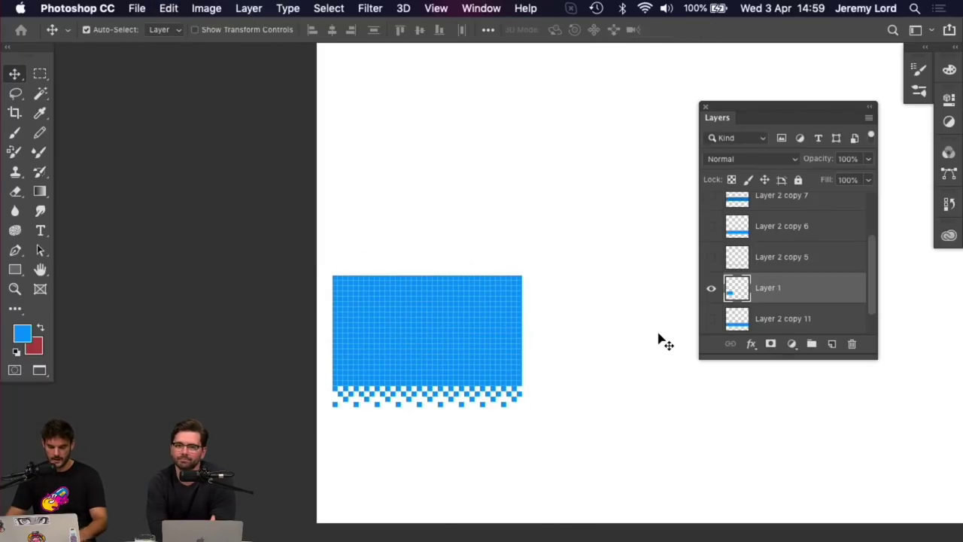
pyautogui.moveTo(438, 333); pyautogui.dragTo(486, 315)
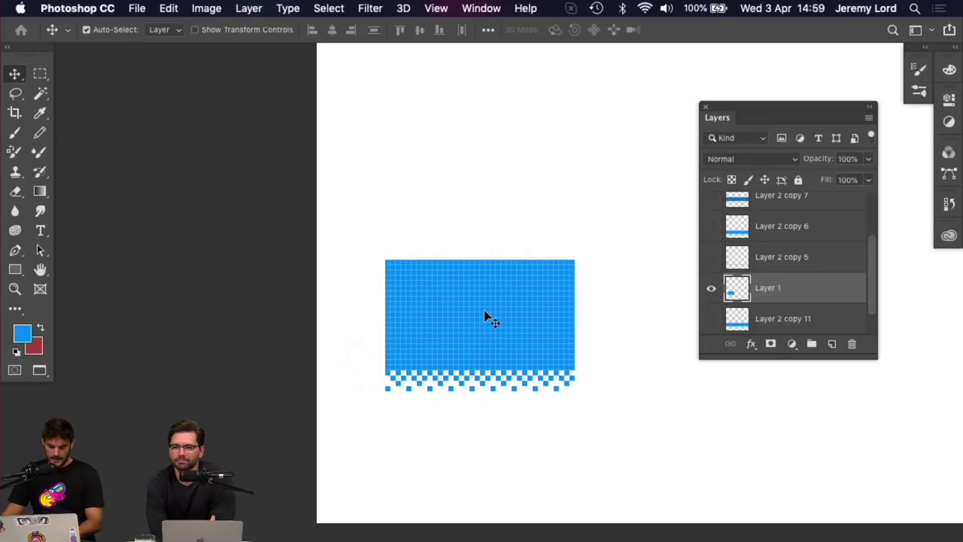
# Duplicate the dithered block, darken the copy by lowering its Lightness in Hue/Saturation, and shift it up to expose the lighter band
pyautogui.press('super+j')
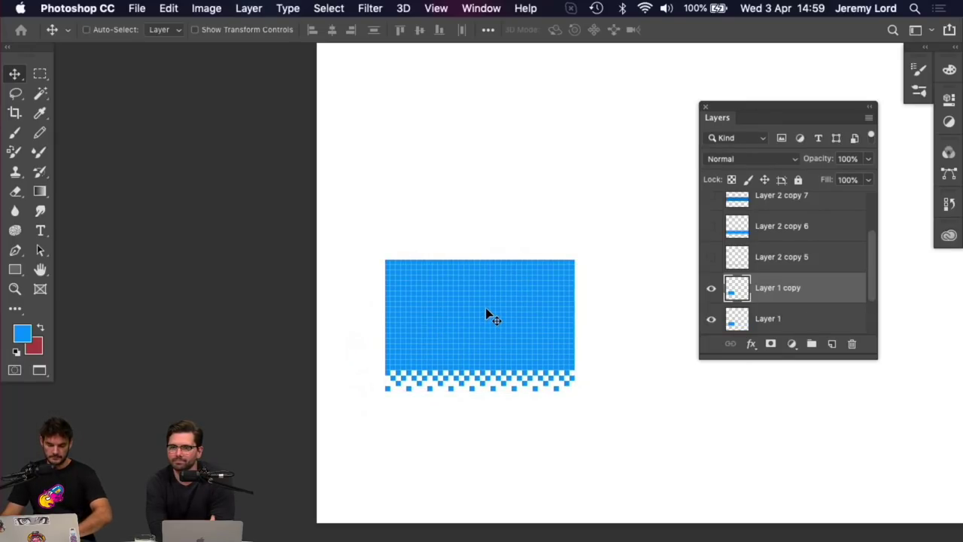
pyautogui.press('super+u')
pyautogui.moveTo(491, 148); pyautogui.dragTo(709, 45)
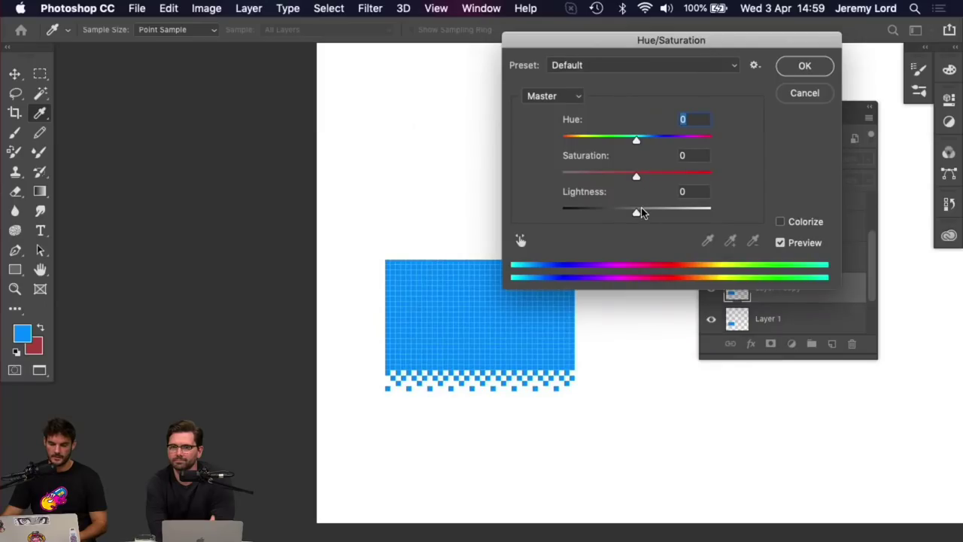
pyautogui.moveTo(639, 213); pyautogui.dragTo(615, 216)
pyautogui.click(793, 70)
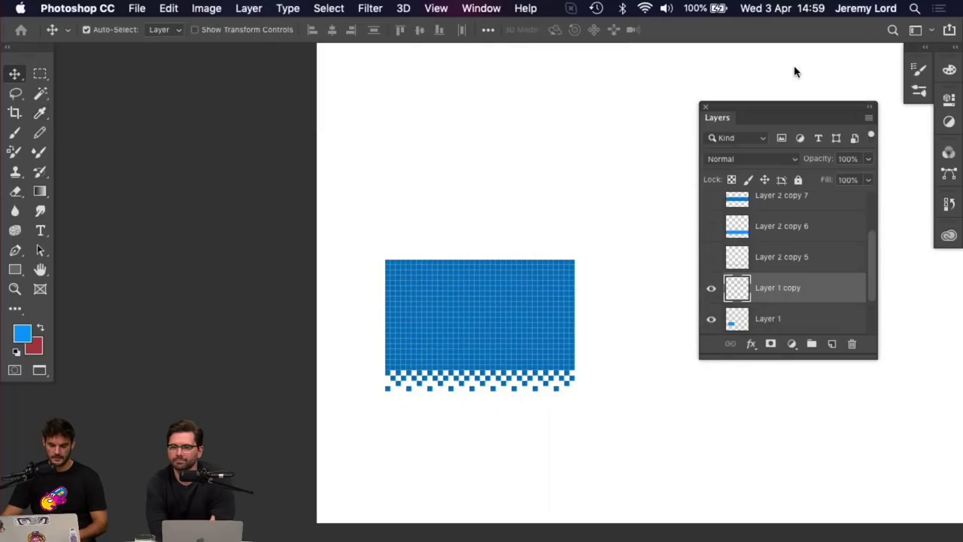
pyautogui.moveTo(508, 305); pyautogui.dragTo(512, 233)
# Duplicate the darker block above the previous one and set the copy's Lightness to -21 with Hue/Saturation
pyautogui.press('super+j')
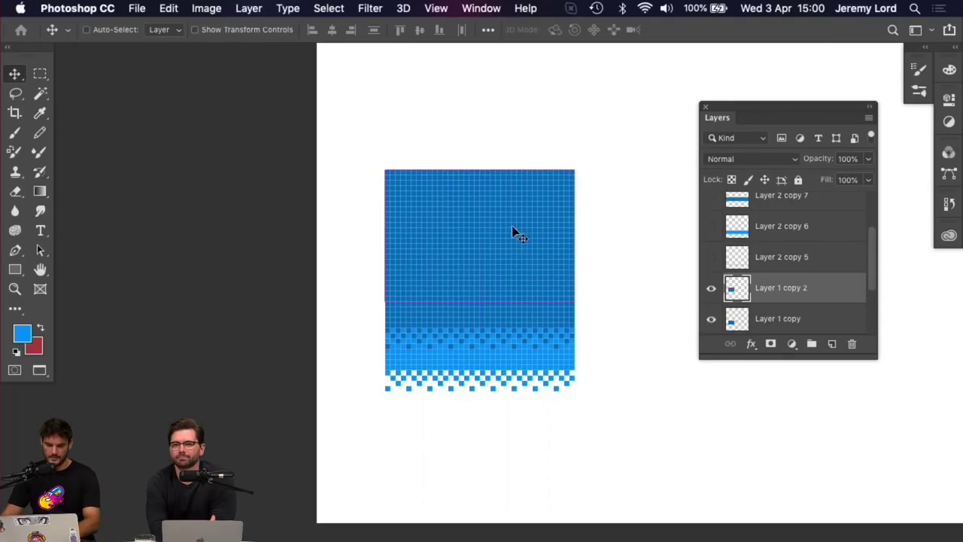
pyautogui.press('super+u')
pyautogui.moveTo(636, 212); pyautogui.dragTo(621, 216)
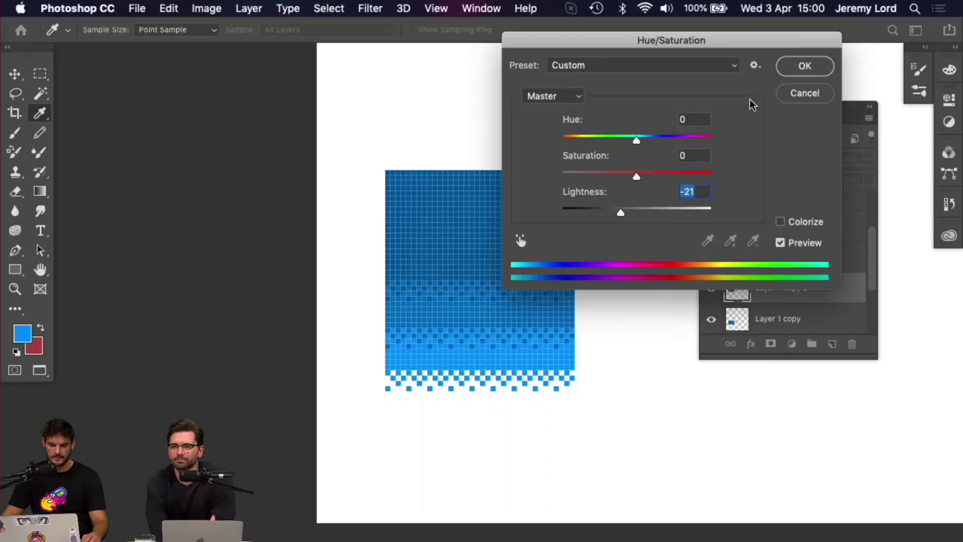
pyautogui.click(786, 71)
# Duplicate the darkest block and move the copy straight up to extend the stacked gradient
pyautogui.press('super+j')
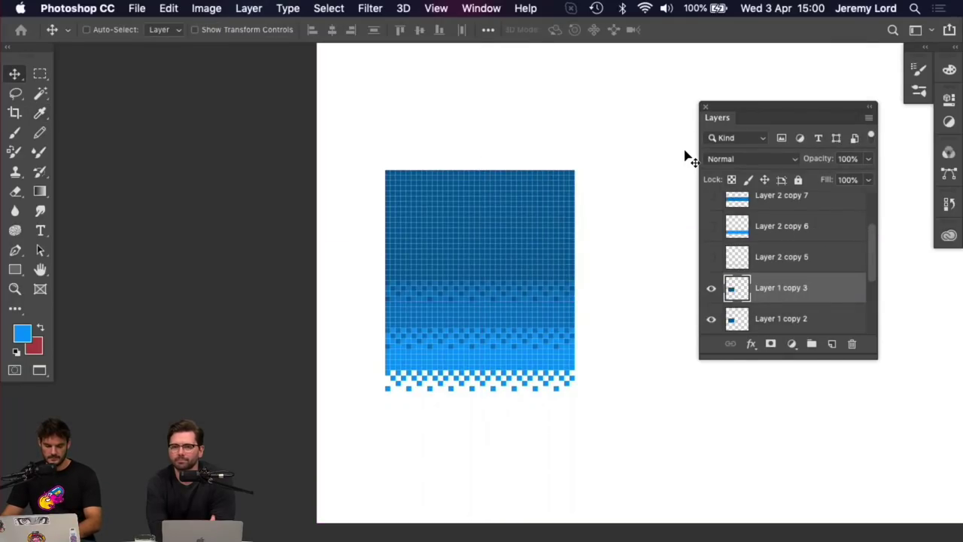
pyautogui.press('super+t')
pyautogui.moveTo(548, 207); pyautogui.dragTo(547, 168)
pyautogui.press('Return')
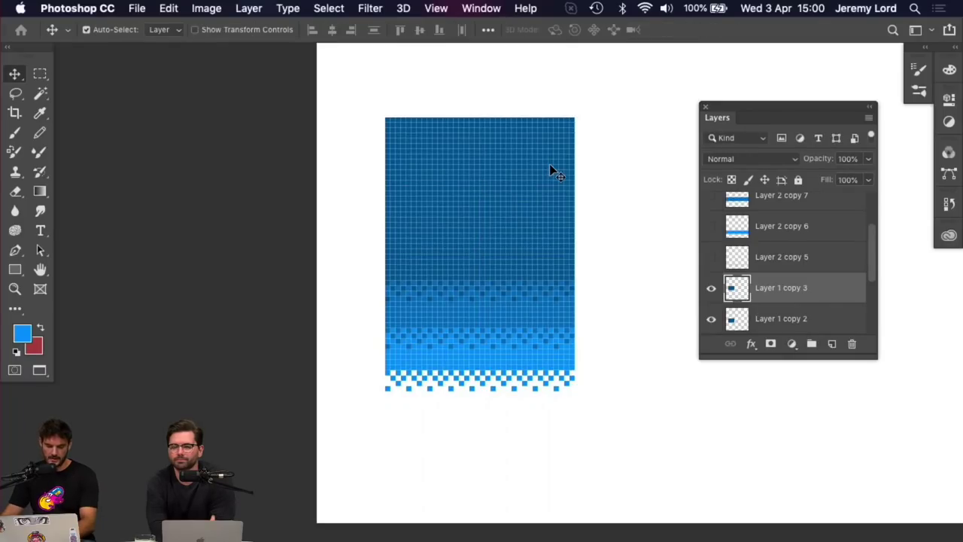
# Darken the topmost block of the gradient by setting its Lightness to -28 with Hue/Saturation
pyautogui.press('super+u')
pyautogui.moveTo(635, 212); pyautogui.dragTo(615, 213)
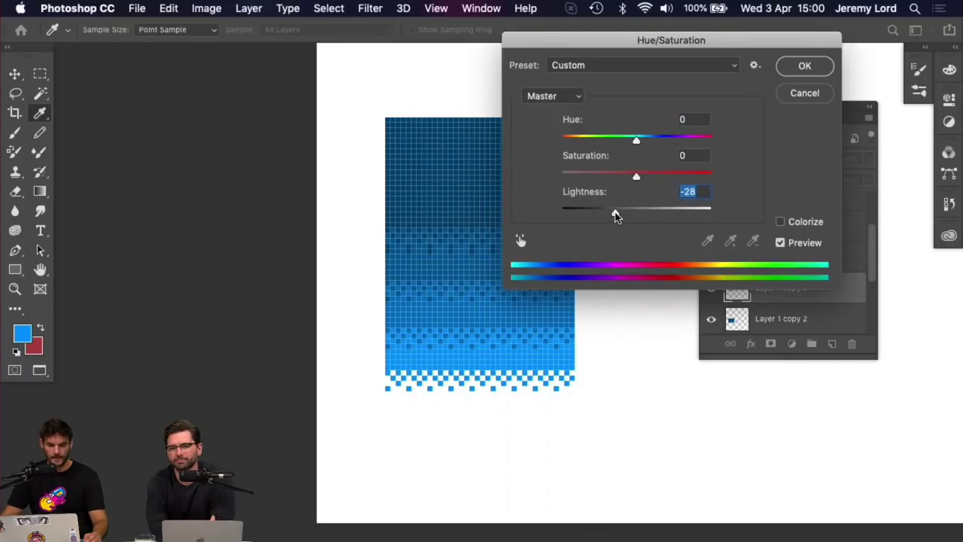
pyautogui.click(792, 72)
# Examine how the four-tone dithered blue gradient blends when seen from far away and close up
pyautogui.press('super+minus')
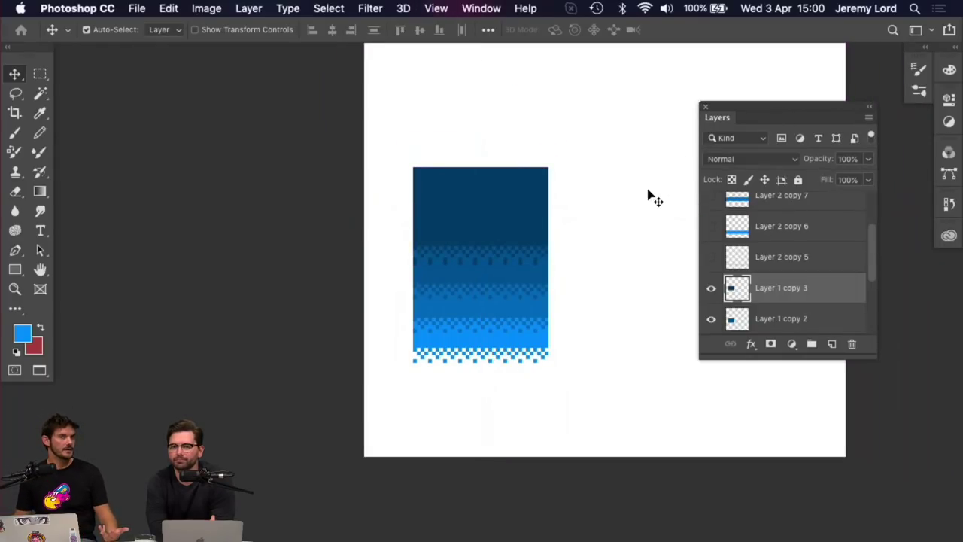
pyautogui.press('super+minus')
pyautogui.press('super+minus')
pyautogui.press('super+minus')
pyautogui.press('super+minus')
pyautogui.press('super+minus')
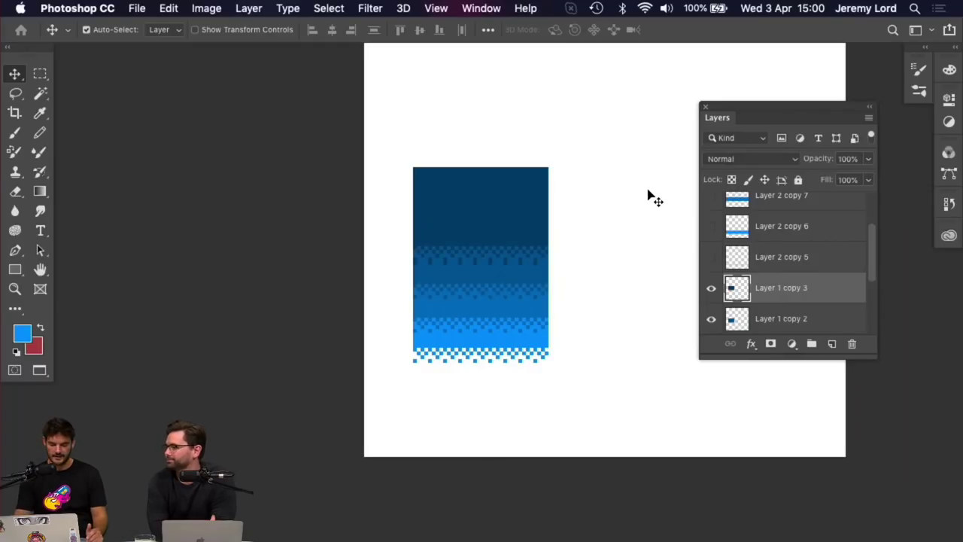
pyautogui.press('super+plus')
pyautogui.press('super+plus')
pyautogui.press('super+plus')
pyautogui.press('super+plus')
pyautogui.press('super+plus')
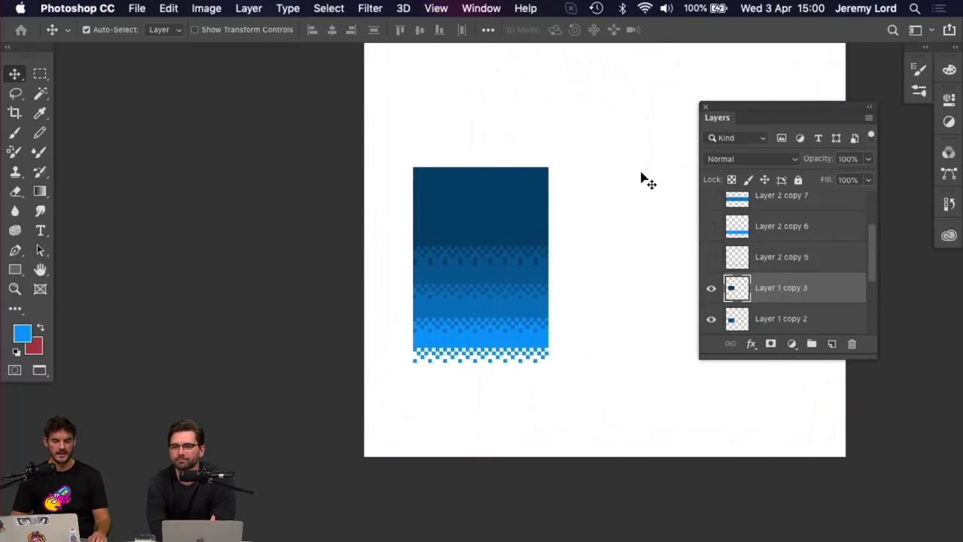
pyautogui.press('super+plus')
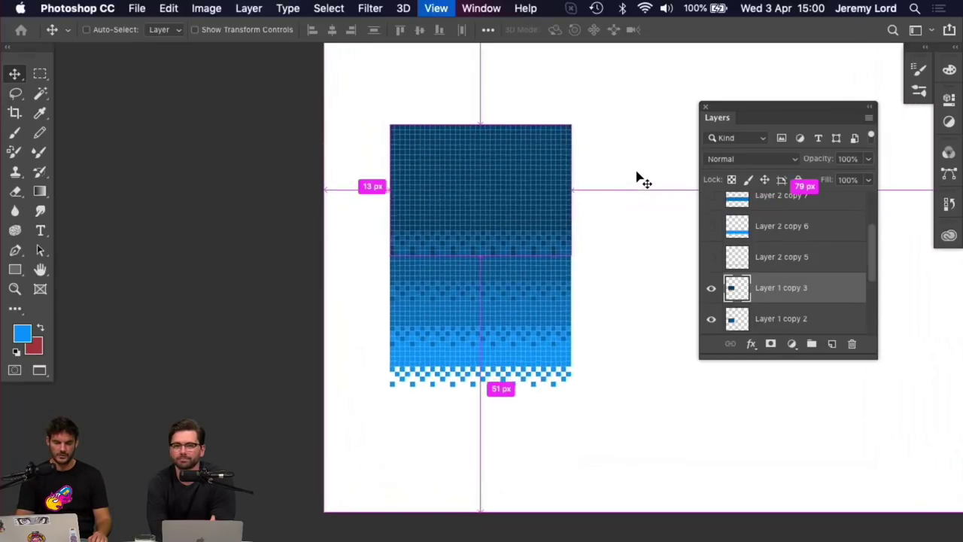
pyautogui.press('super+minus')
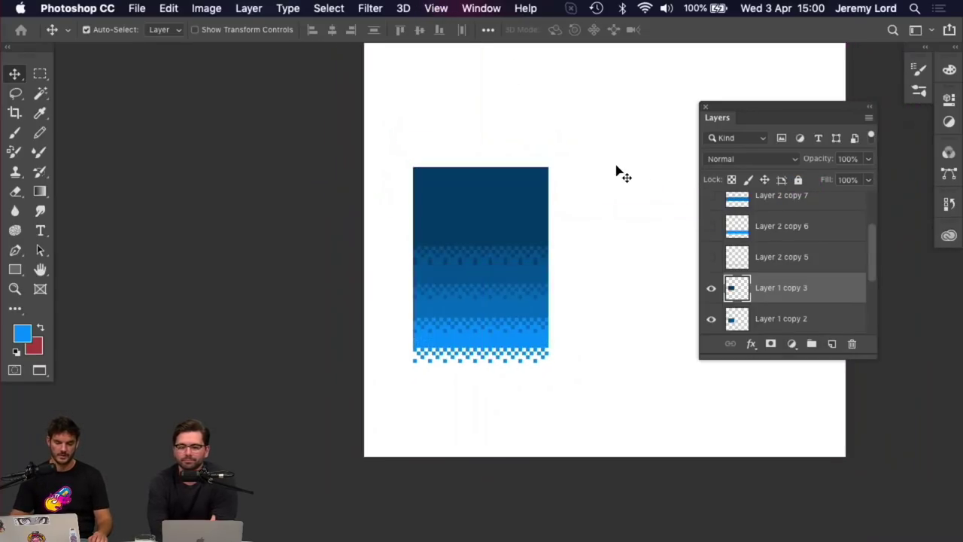
# Try erasing a row of evenly spaced single pixels from the lightest blue block on Layer 1
pyautogui.press('super')
pyautogui.press('super+plus')
pyautogui.press('super+plus')
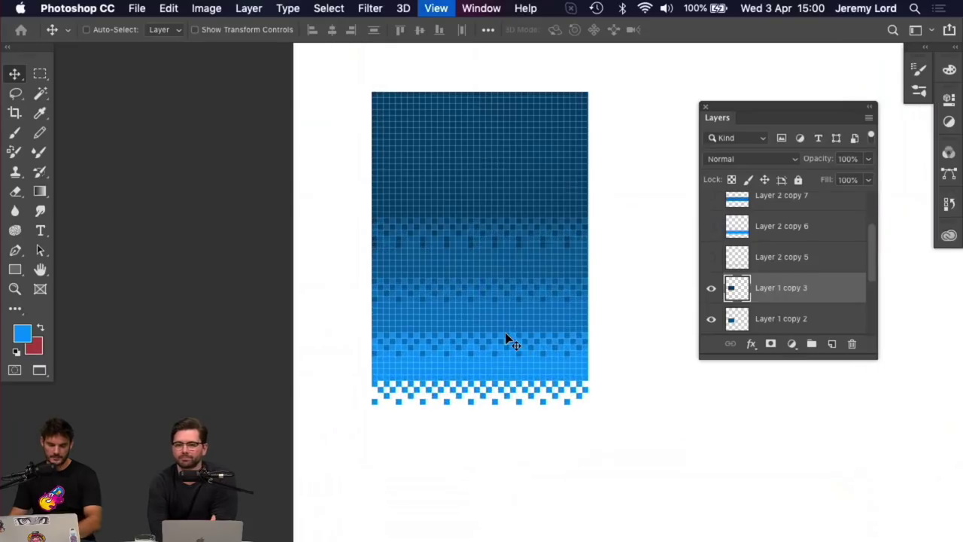
pyautogui.keyDown('super'); pyautogui.click(483, 369); pyautogui.keyUp('super')
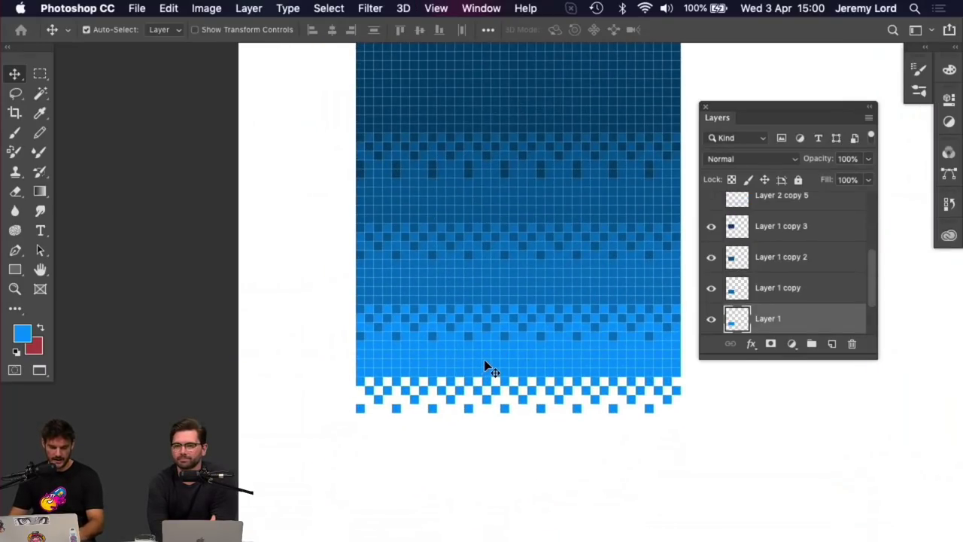
pyautogui.press('e')
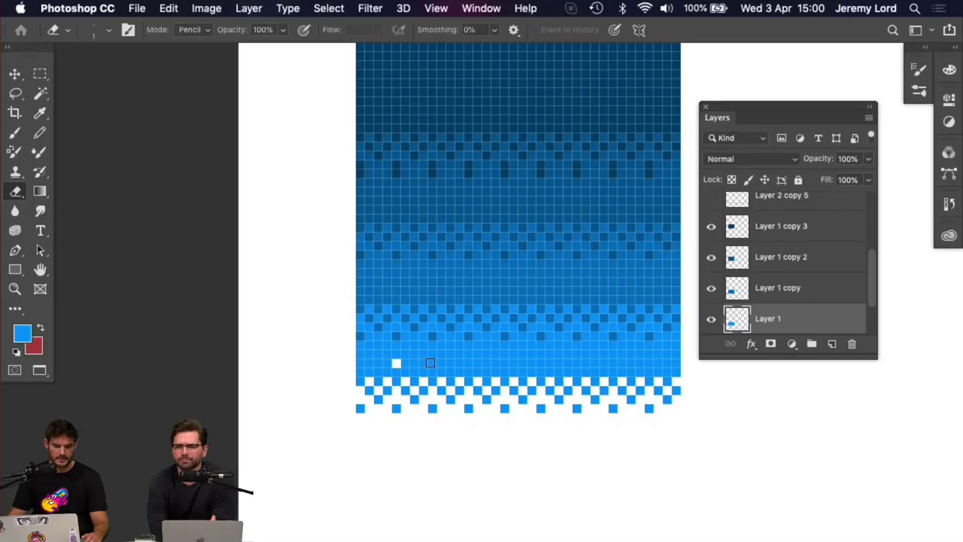
pyautogui.click(423, 363)
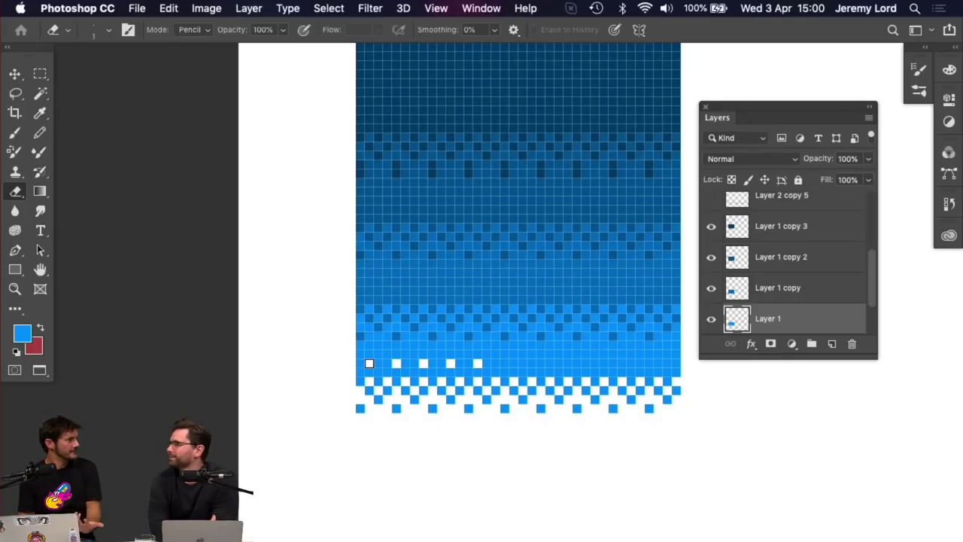
pyautogui.press('super+minus')
pyautogui.press('super+minus')
pyautogui.press('super+minus')
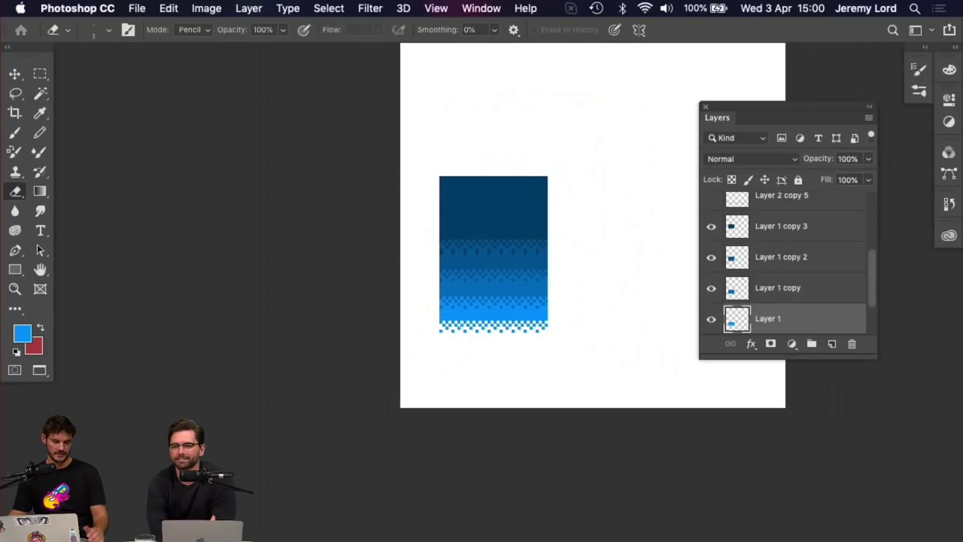
# Duplicate the darkest block, rotate the copy 180 degrees and move it up so its dithered edge faces upward
pyautogui.press('v')
pyautogui.click(474, 212)
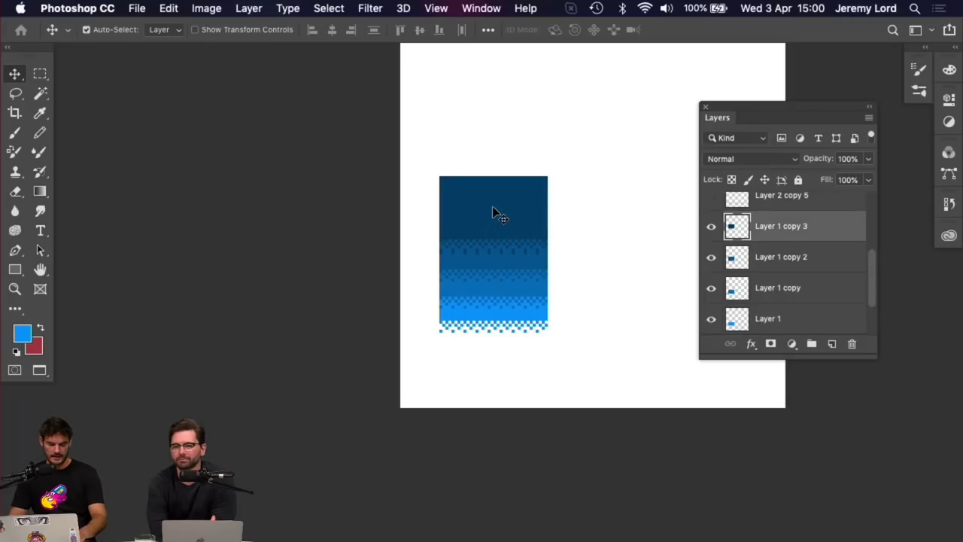
pyautogui.press('super+j')
pyautogui.press('super+t')
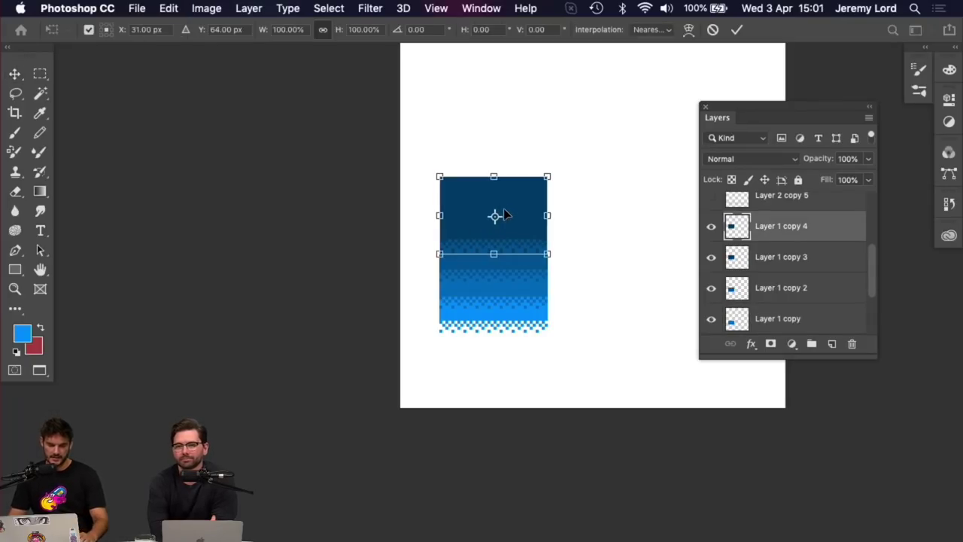
pyautogui.moveTo(563, 164); pyautogui.dragTo(474, 203)
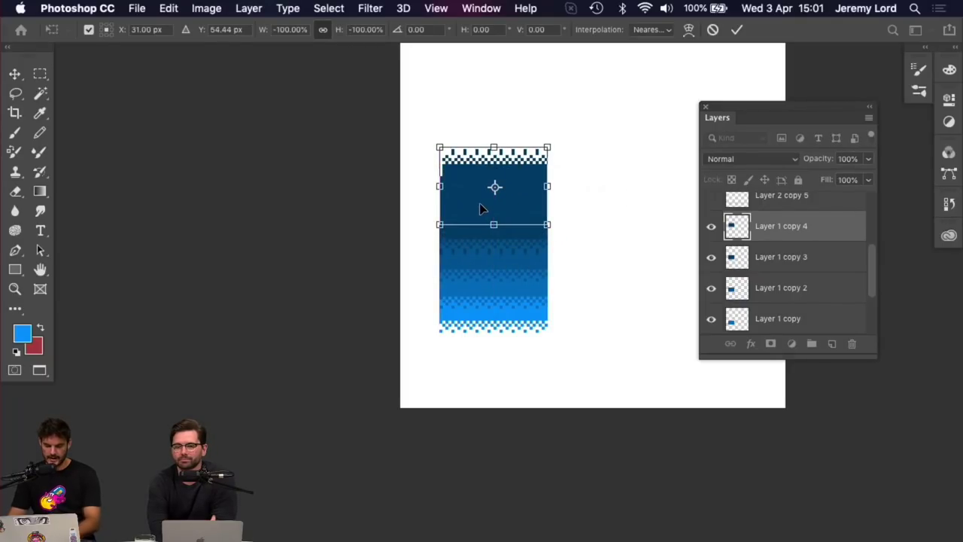
pyautogui.press('Return')
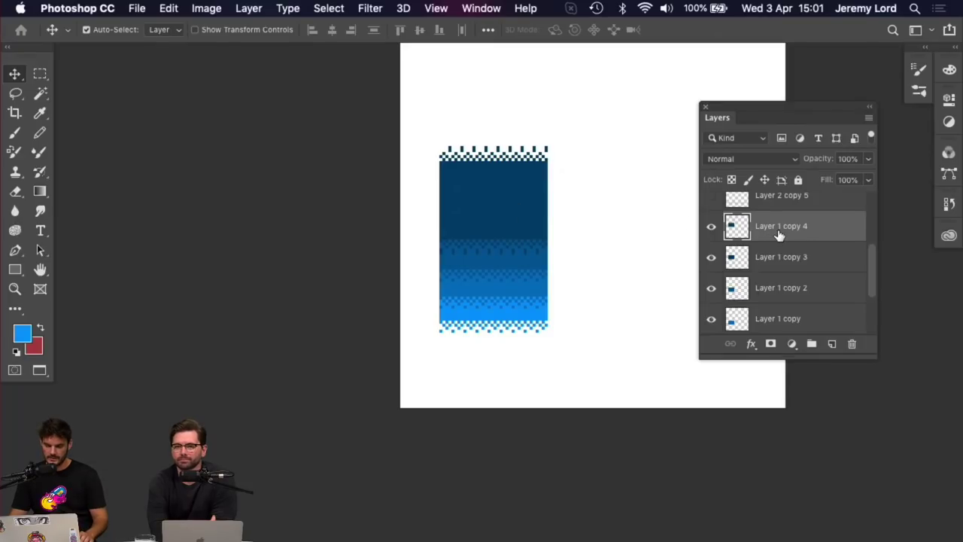
# Duplicate the rotated dark block, place the copy beneath it in the layer order and move it straight up
pyautogui.press('super+j')
pyautogui.moveTo(777, 227); pyautogui.dragTo(747, 260)
pyautogui.press('super+t')
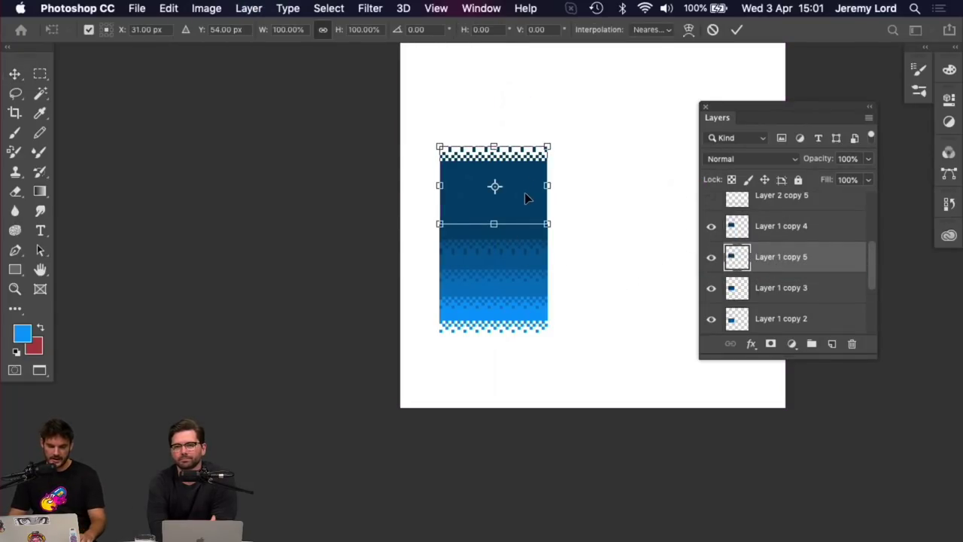
pyautogui.moveTo(527, 198); pyautogui.dragTo(523, 160)
pyautogui.press('Return')
# Turn the new top block green by setting its Hue to -22 with Hue/Saturation
pyautogui.press('super+u')
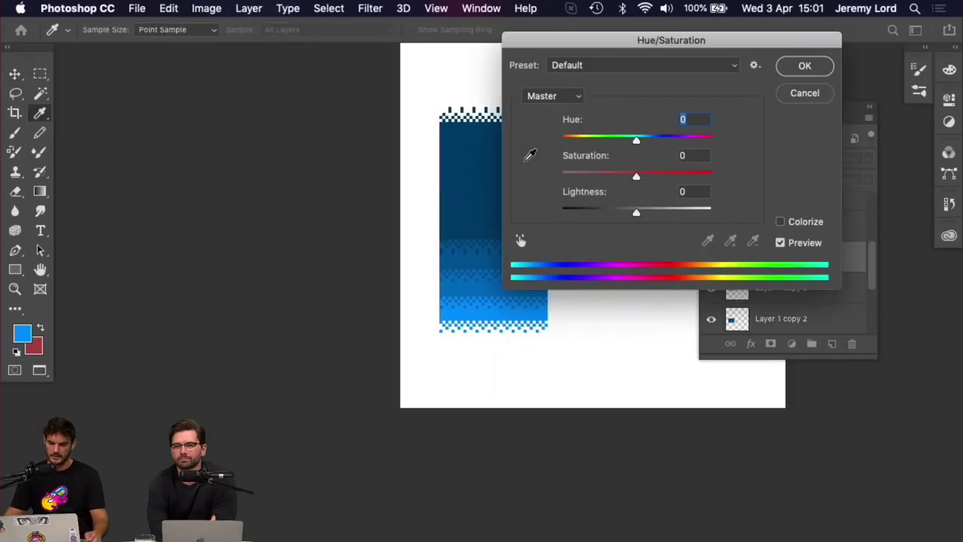
pyautogui.moveTo(636, 141)
pyautogui.mouseDown()
pyautogui.moveTo(654, 146)
pyautogui.moveTo(620, 148)
pyautogui.mouseUp()
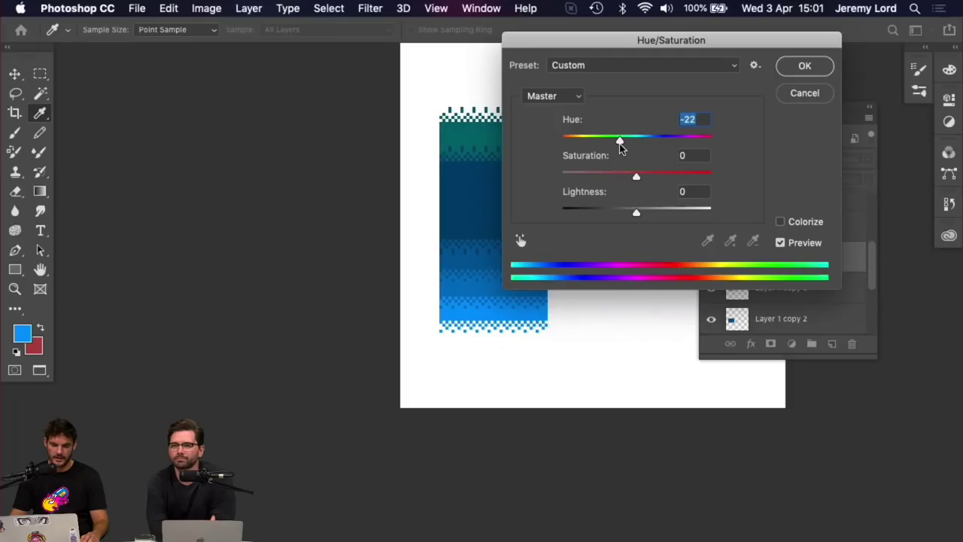
pyautogui.click(790, 70)
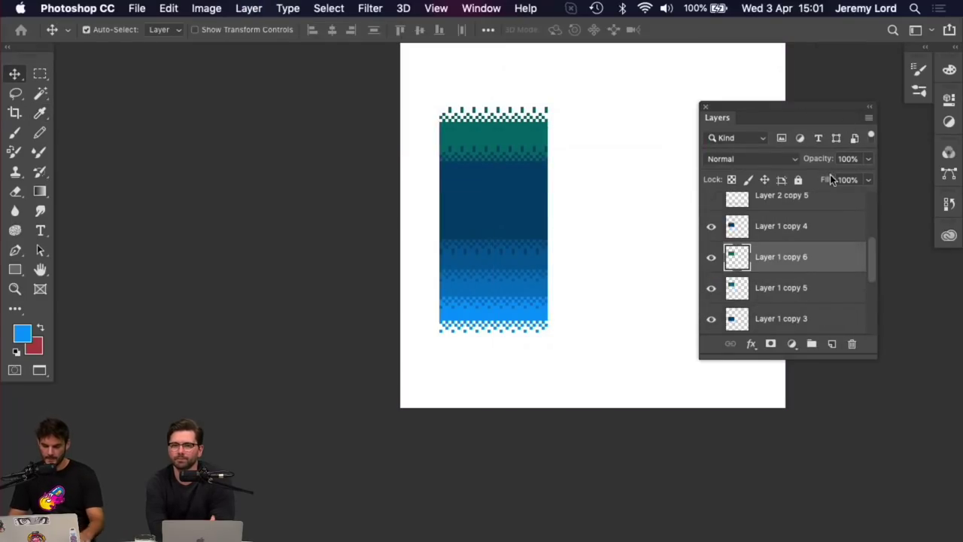
# Duplicate the green block, place the copy beneath it in the layer order and move it straight up
pyautogui.moveTo(786, 254); pyautogui.dragTo(789, 292)
pyautogui.press('super+t')
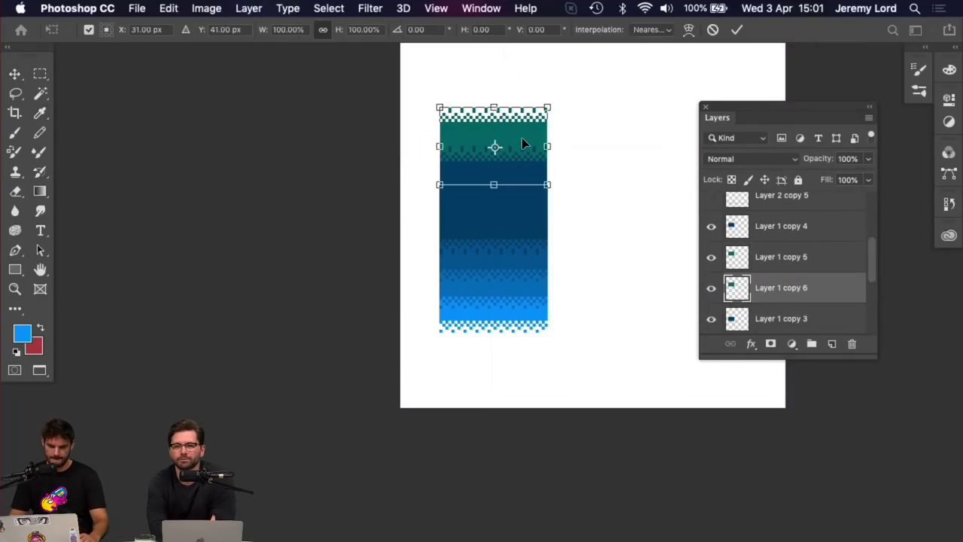
pyautogui.moveTo(522, 137); pyautogui.dragTo(517, 110)
pyautogui.press('Return')
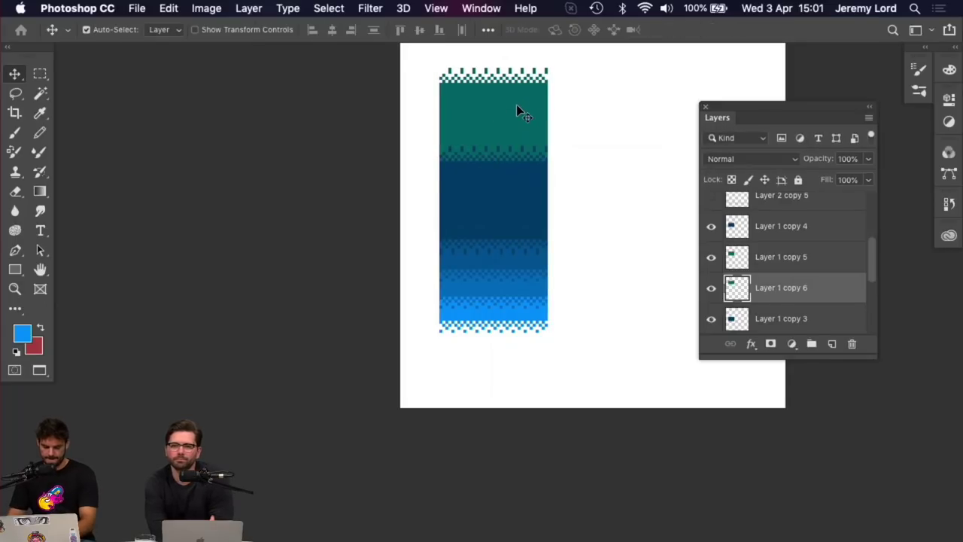
# Lighten the uppermost green block by setting its Lightness to +15 with Hue/Saturation
pyautogui.press('super+u')
pyautogui.moveTo(637, 214); pyautogui.dragTo(649, 216)
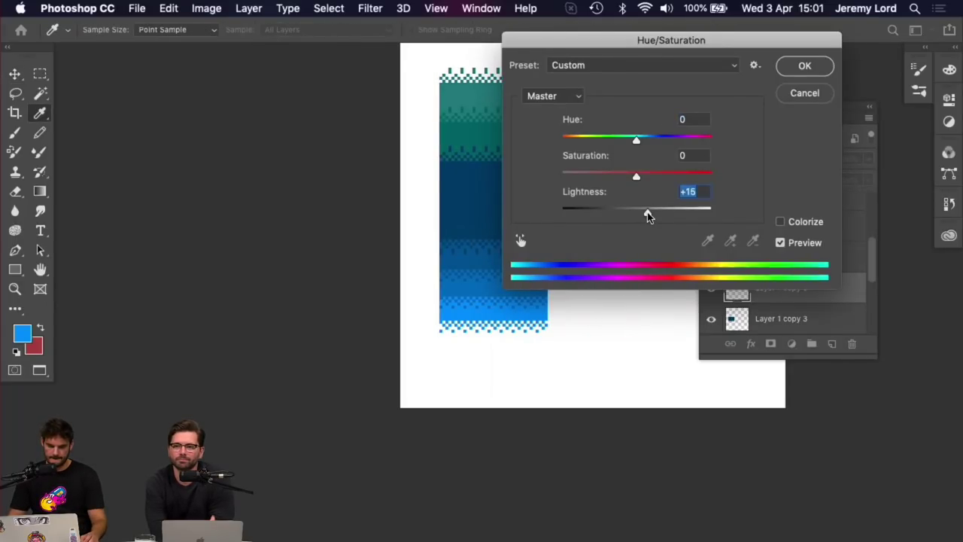
pyautogui.click(802, 67)
# Examine the complete blue-to-green dithered gradient at reduced and enlarged sizes
pyautogui.press('super+minus')
pyautogui.press('super+minus')
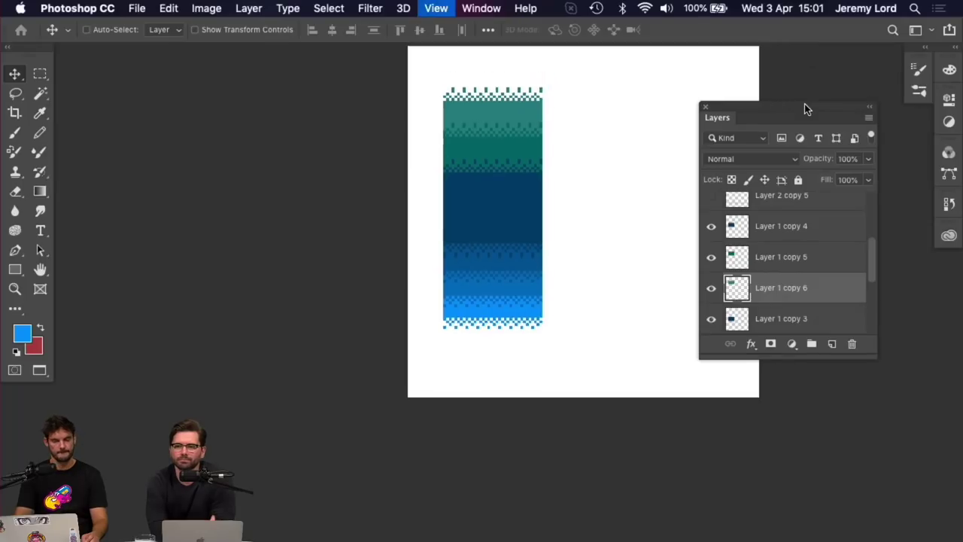
pyautogui.press('super+minus')
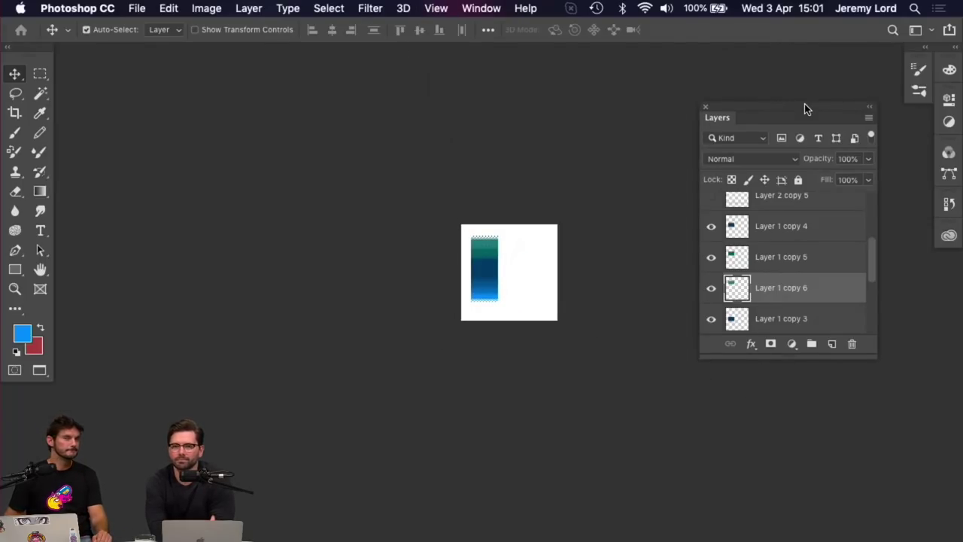
pyautogui.press('super+plus')
pyautogui.press('super+plus')
pyautogui.press('super+plus')
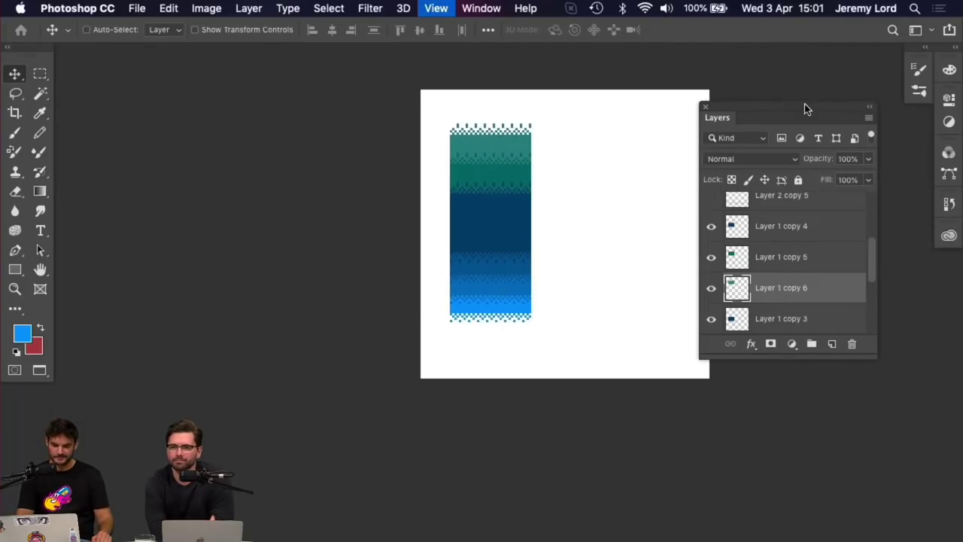
pyautogui.moveTo(656, 108); pyautogui.dragTo(570, 197)
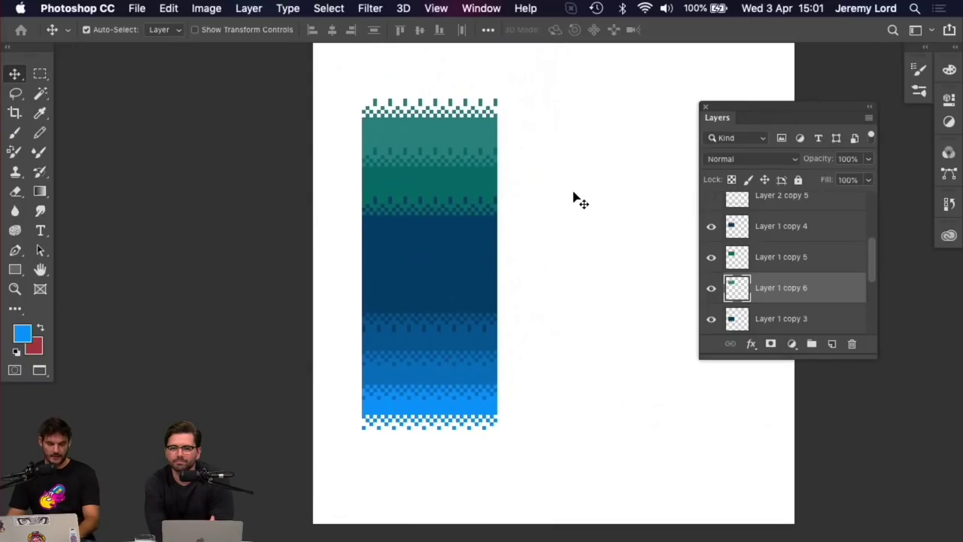
# Restore the standard screen mode and examine the Image Interpolation options in the General preferences
pyautogui.hotkey('shift', 'f')
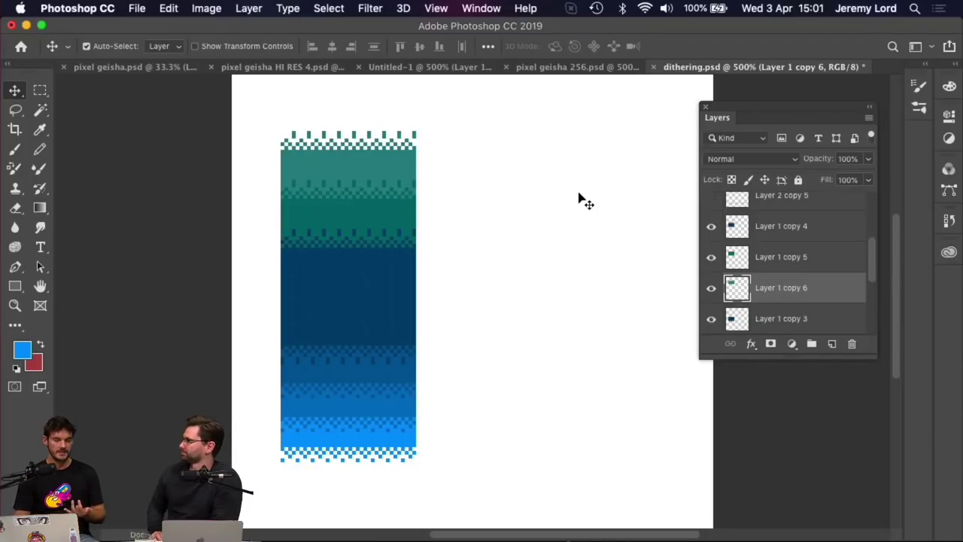
pyautogui.press('super+k')
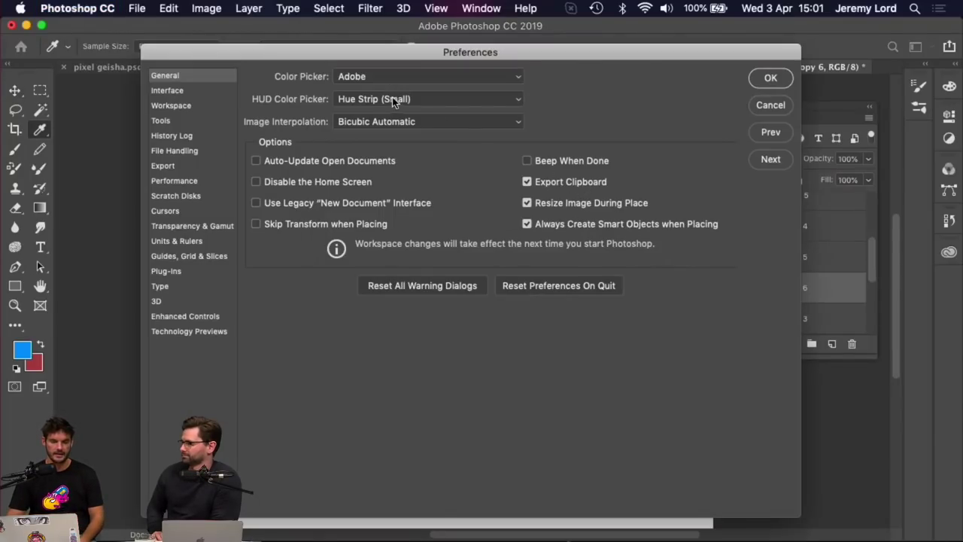
pyautogui.click(425, 121)
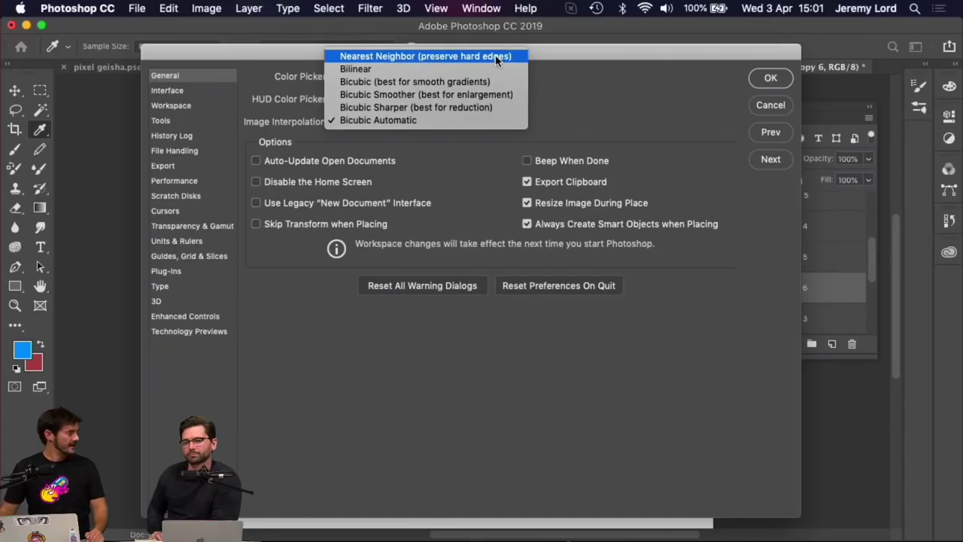
pyautogui.click(754, 106)
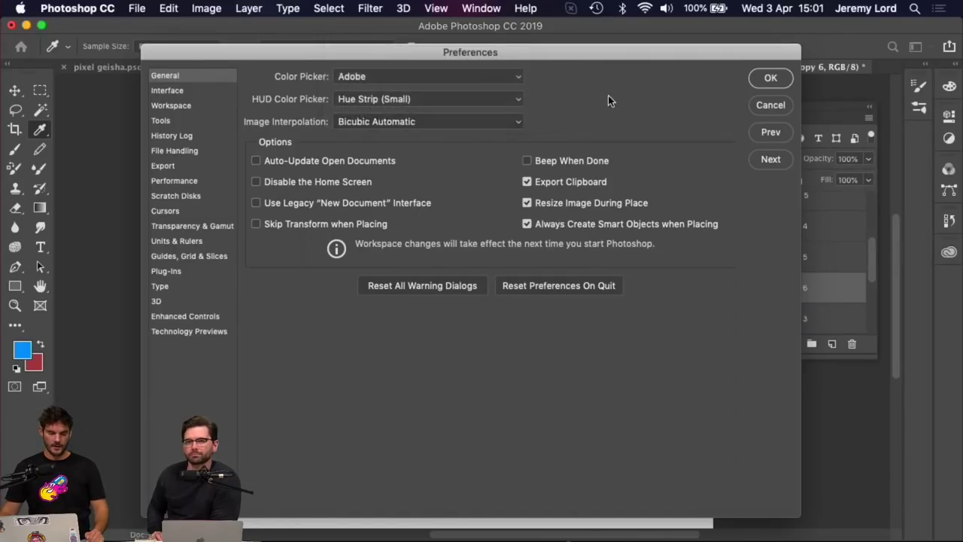
pyautogui.click(783, 112)
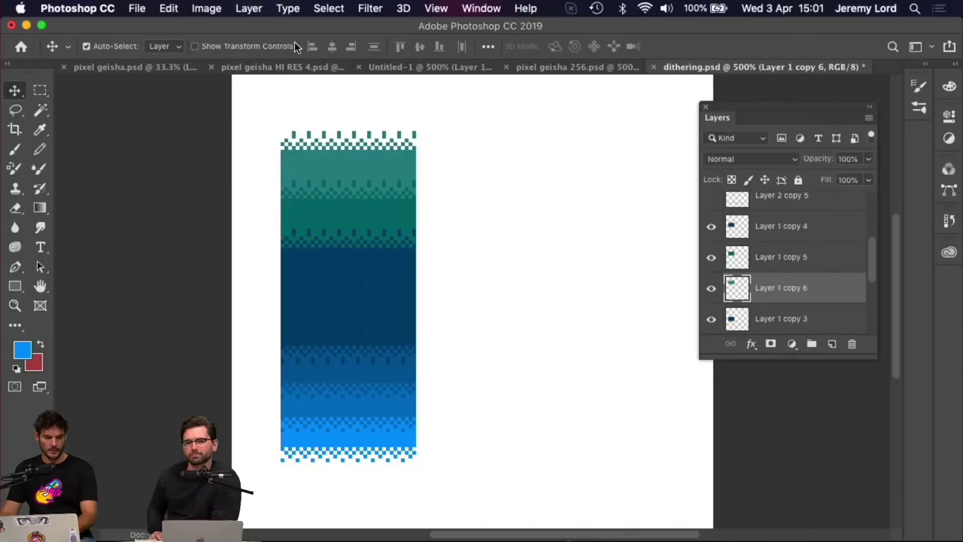
pyautogui.press('m')
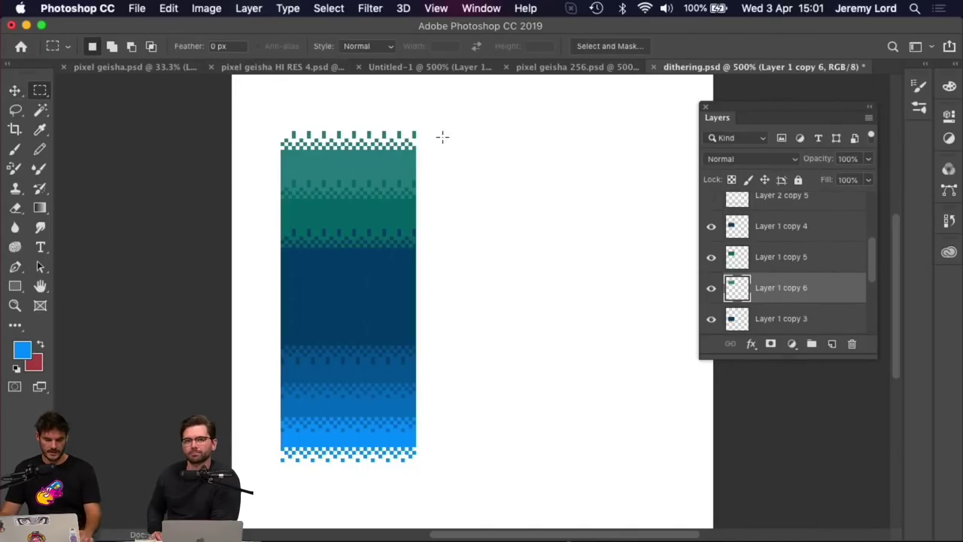
pyautogui.moveTo(470, 147); pyautogui.dragTo(596, 243)
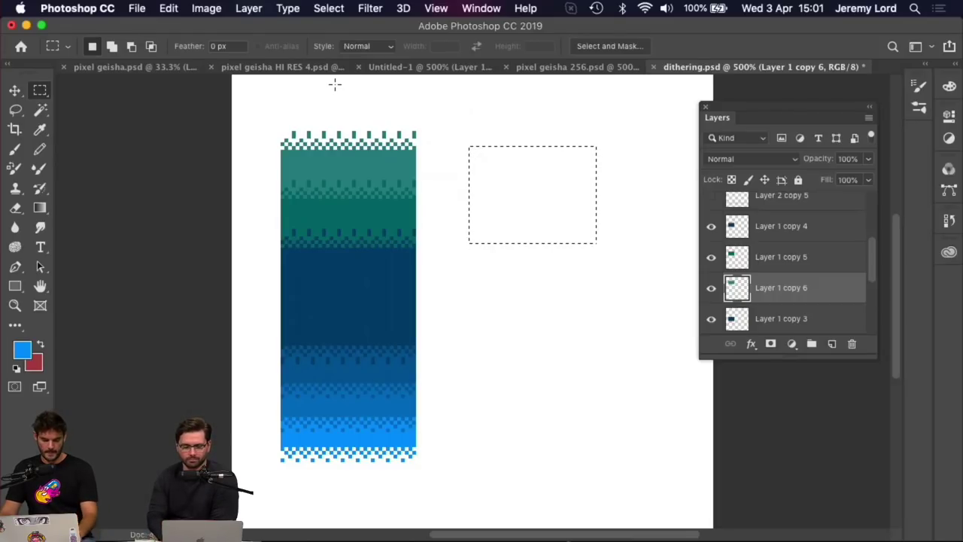
pyautogui.press('super+d')
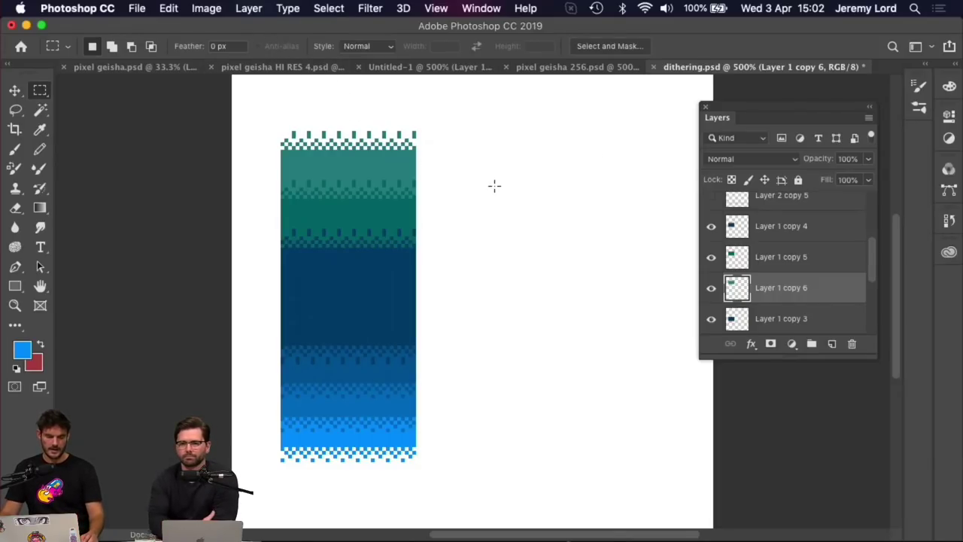
# Examine the Pencil tool's options and the Eraser tool's Mode set to Pencil
pyautogui.click(39, 149)
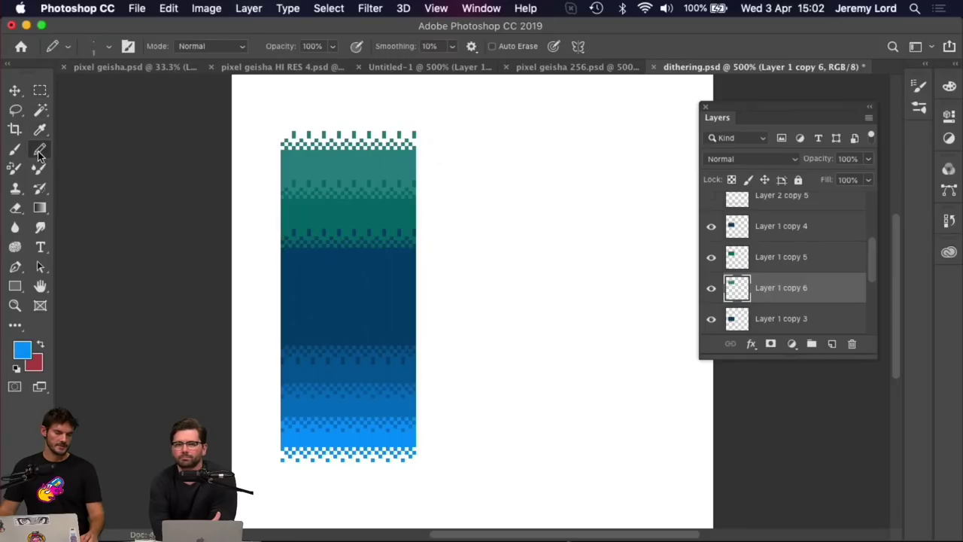
pyautogui.click(15, 208)
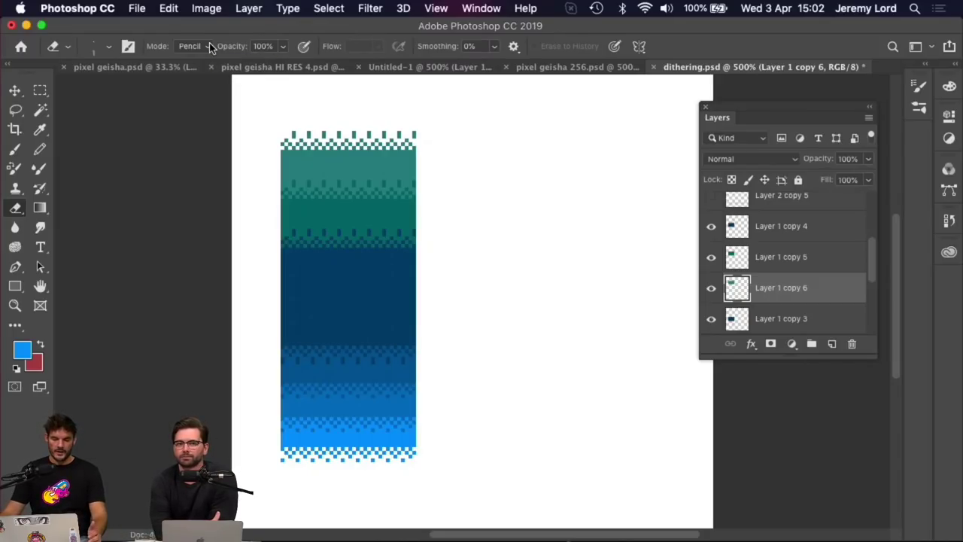
# Merge the gradient block layers from Layer 1 copy 4 down to Layer 1 copy into a single layer, leaving Layer 1 separate
pyautogui.click(783, 319)
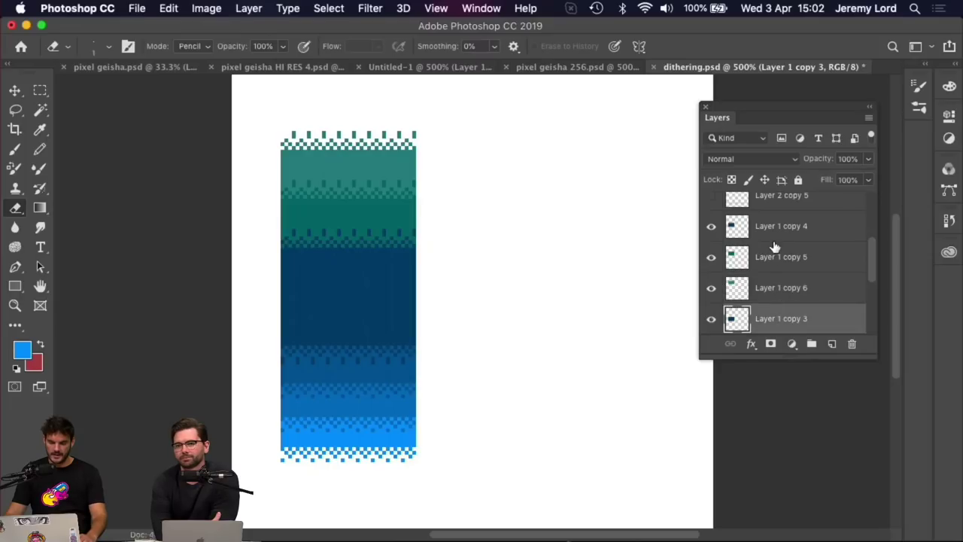
pyautogui.click(783, 236)
pyautogui.scroll(-4, 786, 275)
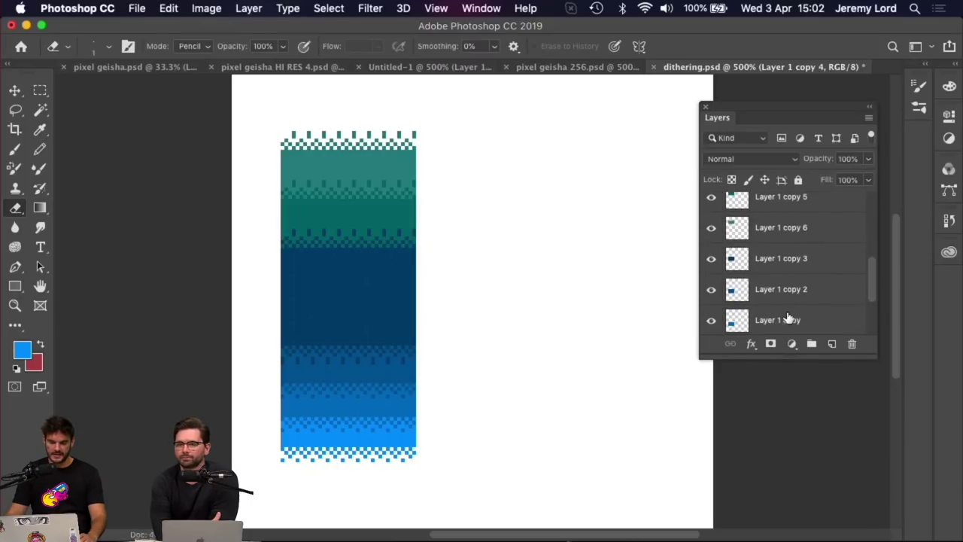
pyautogui.scroll(-5, 786, 319)
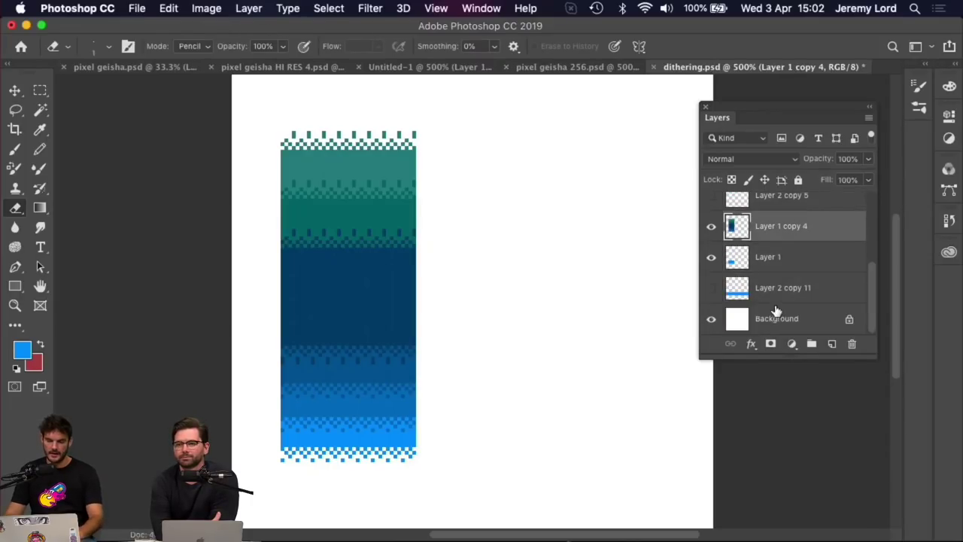
# Try scaling the merged gradient to about 61% with Nearest Neighbor interpolation and moving it aside, inspect its pixels and undo the transform
pyautogui.press('v')
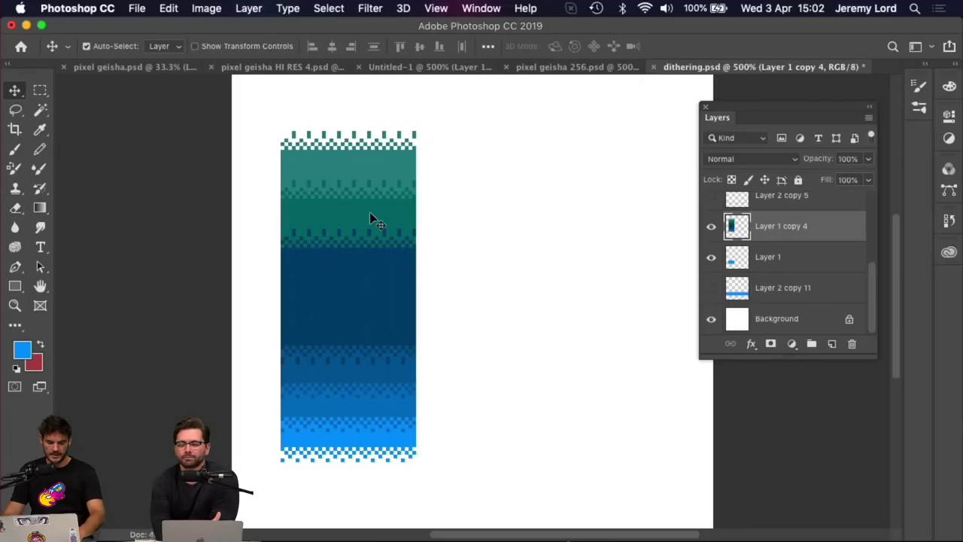
pyautogui.press('super+t')
pyautogui.moveTo(278, 130); pyautogui.dragTo(369, 230)
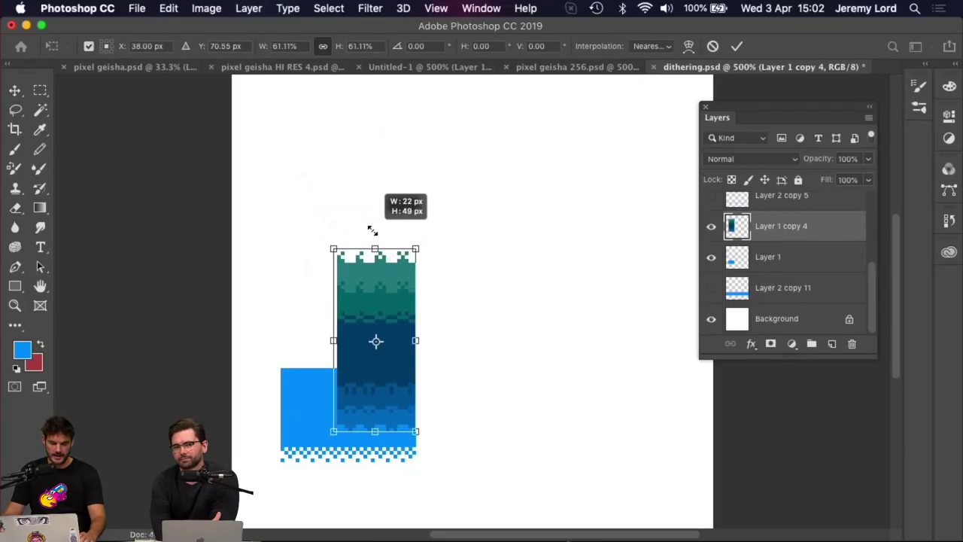
pyautogui.moveTo(421, 293); pyautogui.dragTo(501, 282)
pyautogui.press('Return')
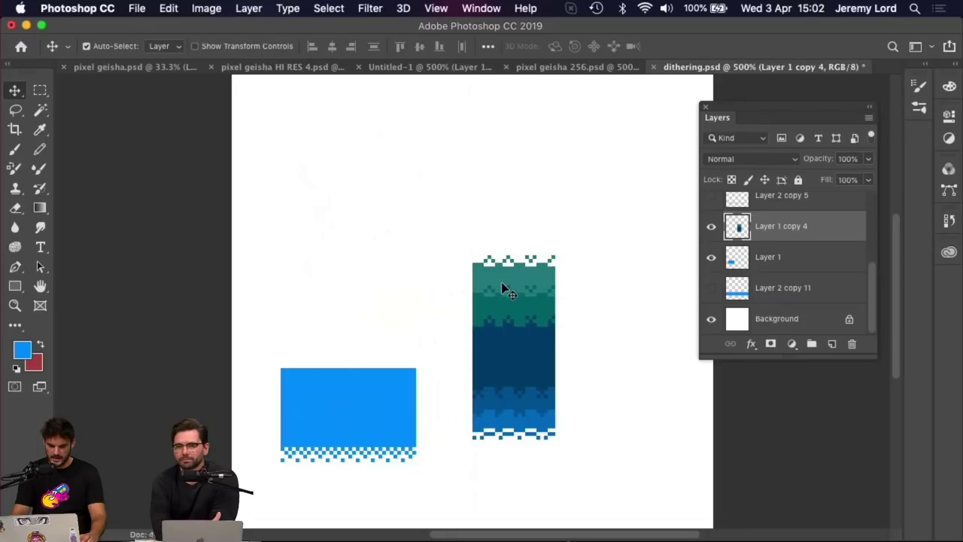
pyautogui.press('super+equal')
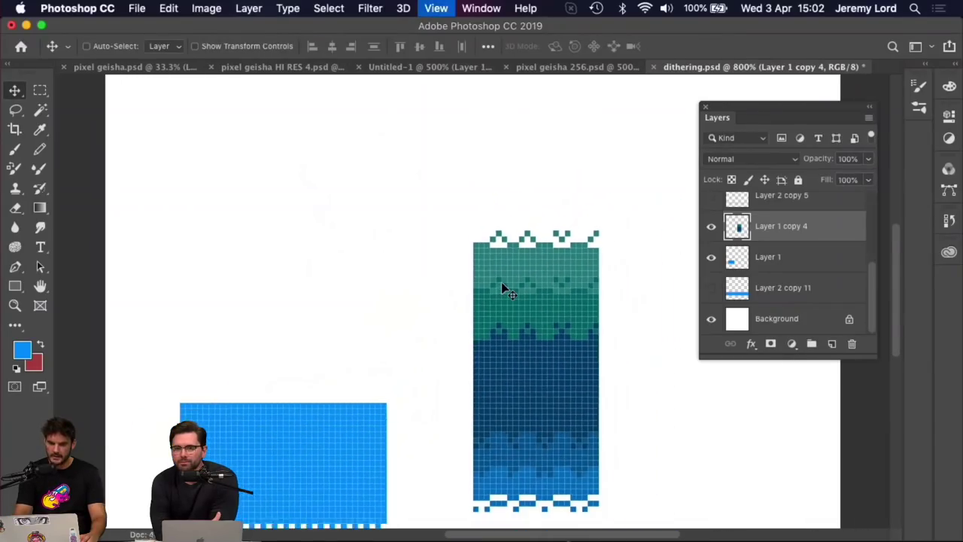
pyautogui.press('super+z')
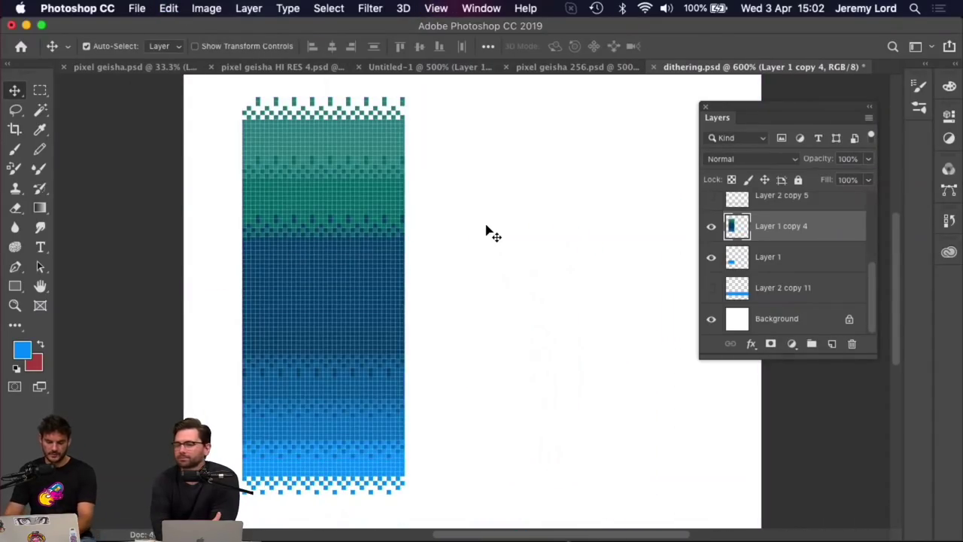
# Try scaling the merged gradient to about 50% with Bicubic Automatic interpolation, inspect its pixels up close and undo the transform
pyautogui.press('super+t')
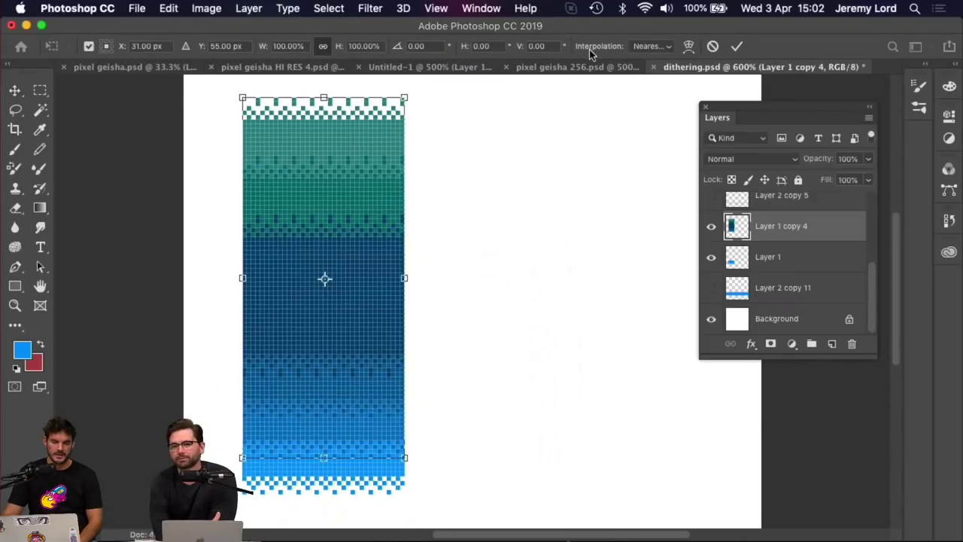
pyautogui.click(651, 47)
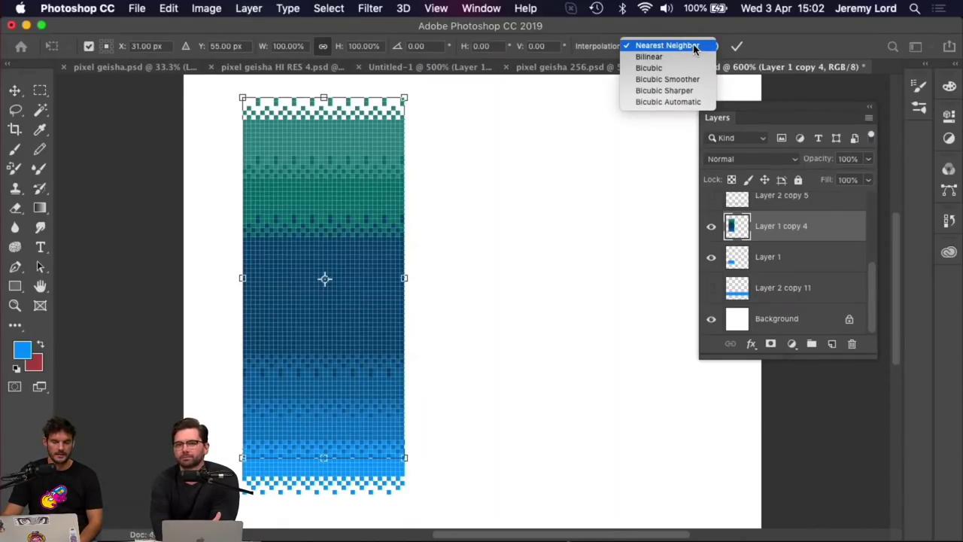
pyautogui.click(668, 102)
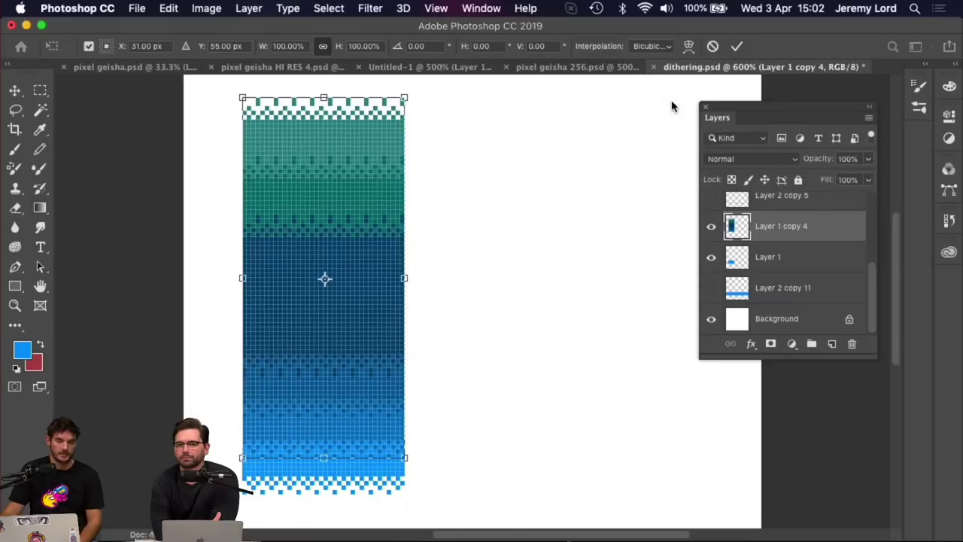
pyautogui.moveTo(240, 96); pyautogui.dragTo(323, 275)
pyautogui.moveTo(387, 301); pyautogui.dragTo(534, 291)
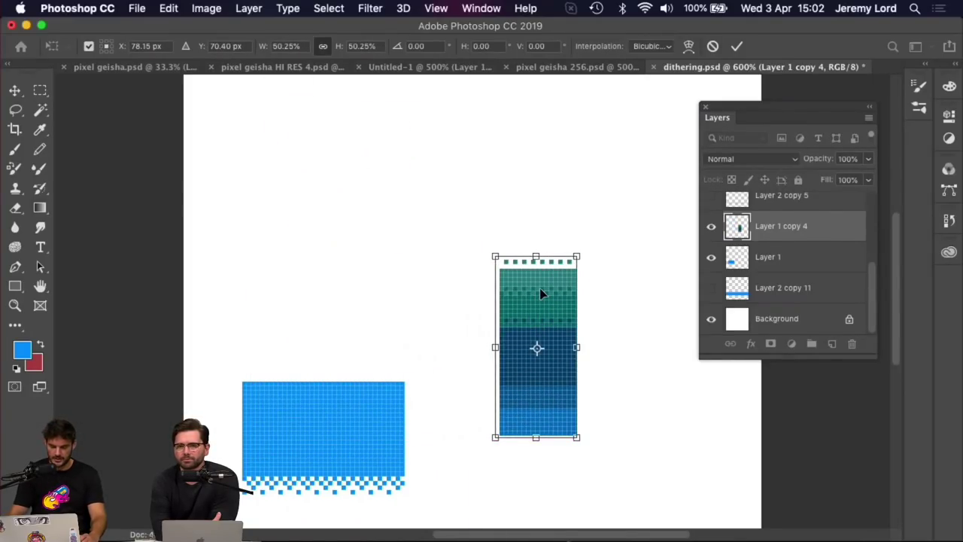
pyautogui.press('Return')
pyautogui.press('super+equal')
pyautogui.press('super+equal')
pyautogui.press('super+equal')
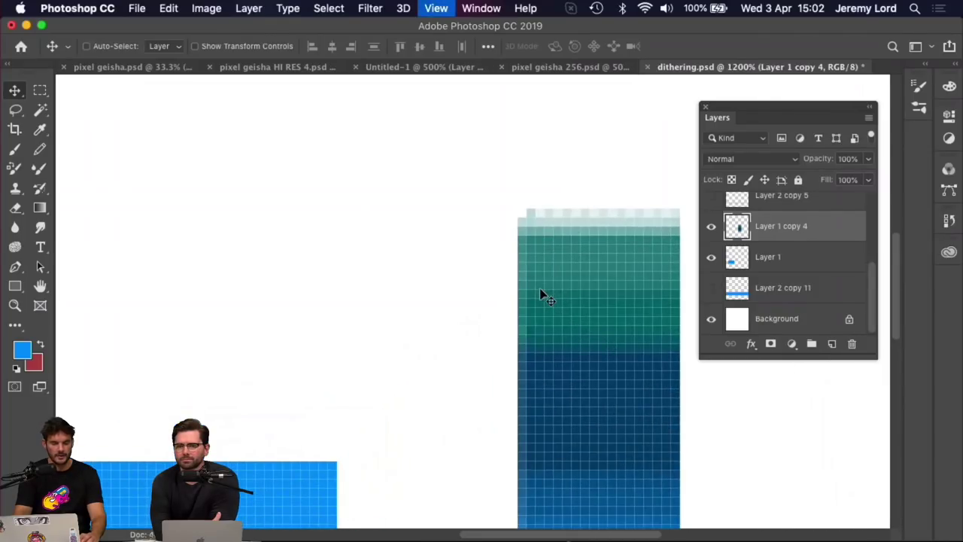
pyautogui.press('super+minus')
pyautogui.press('super+z')
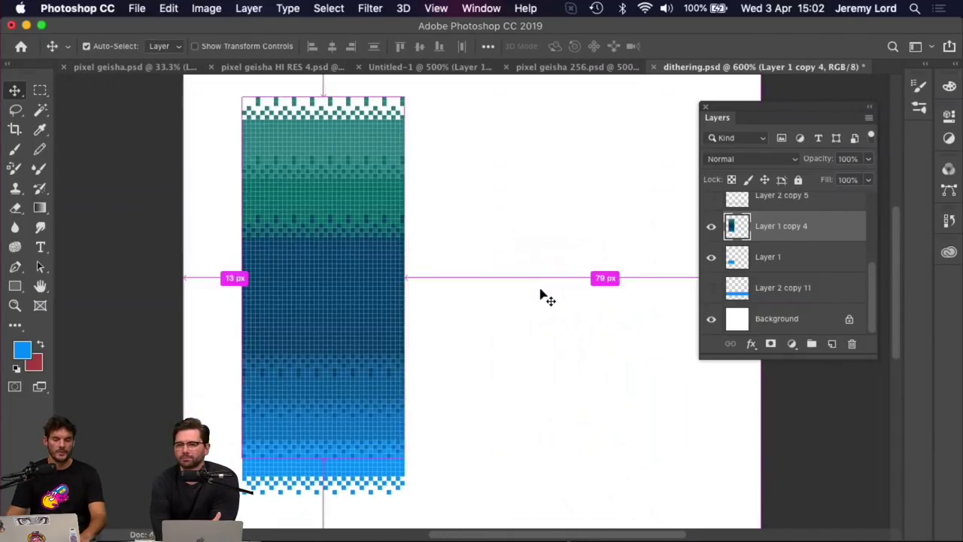
# Set the transform interpolation back to Nearest Neighbor and try scaling the gradient to about 61%, placing it right beside the light blue block
pyautogui.press('super+t')
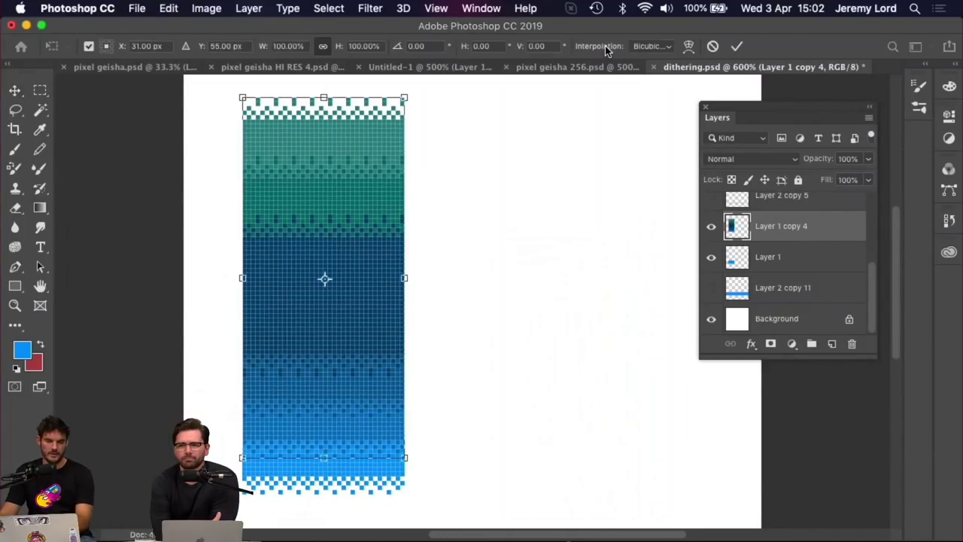
pyautogui.click(650, 46)
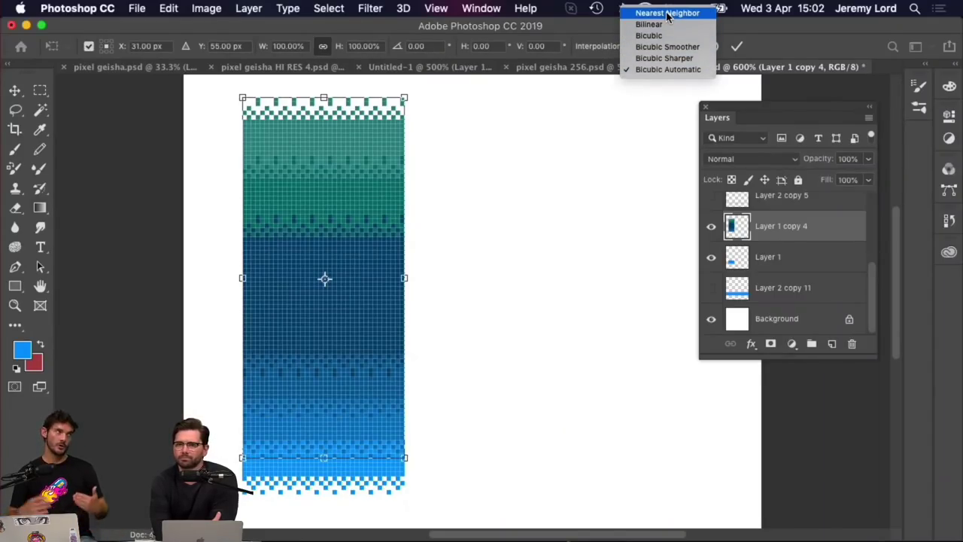
pyautogui.click(667, 14)
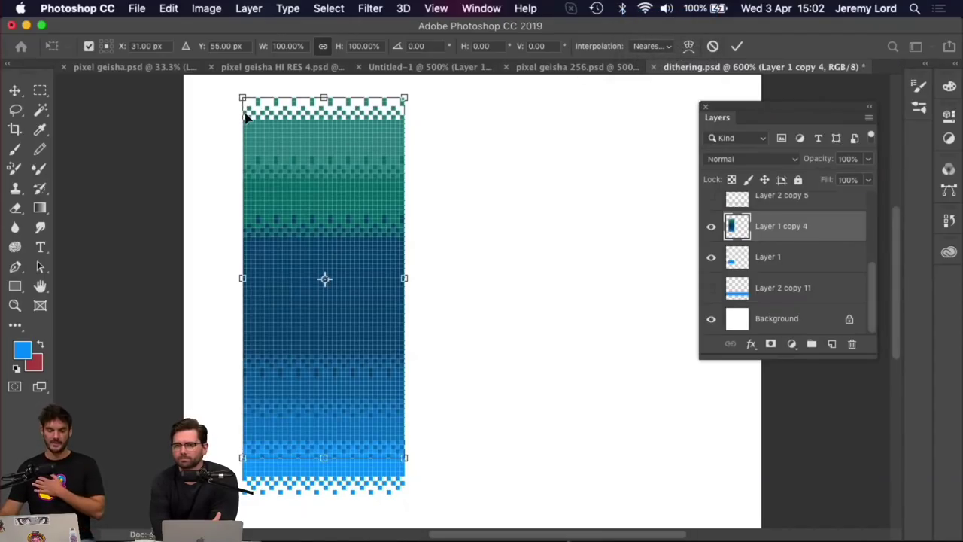
pyautogui.moveTo(241, 96); pyautogui.dragTo(307, 236)
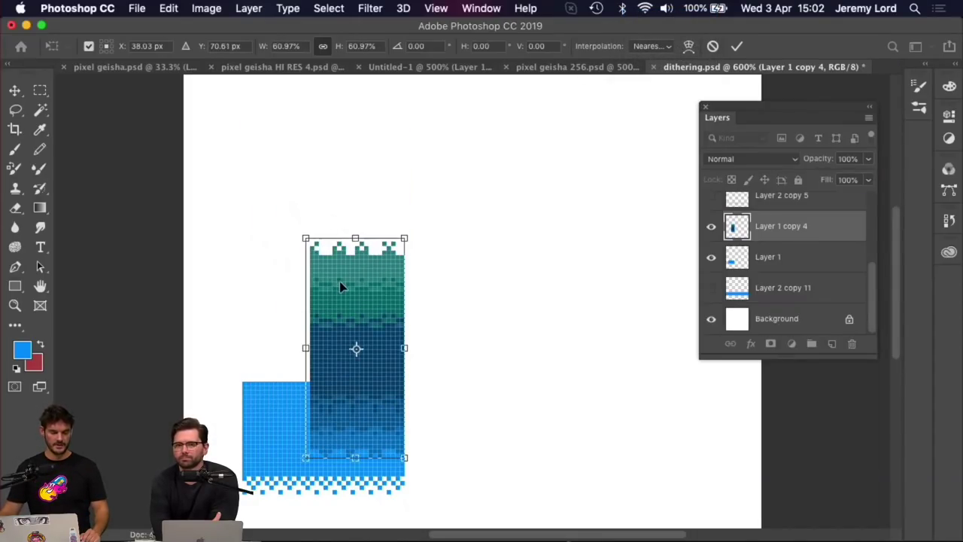
pyautogui.moveTo(339, 281); pyautogui.dragTo(435, 271)
pyautogui.press('Return')
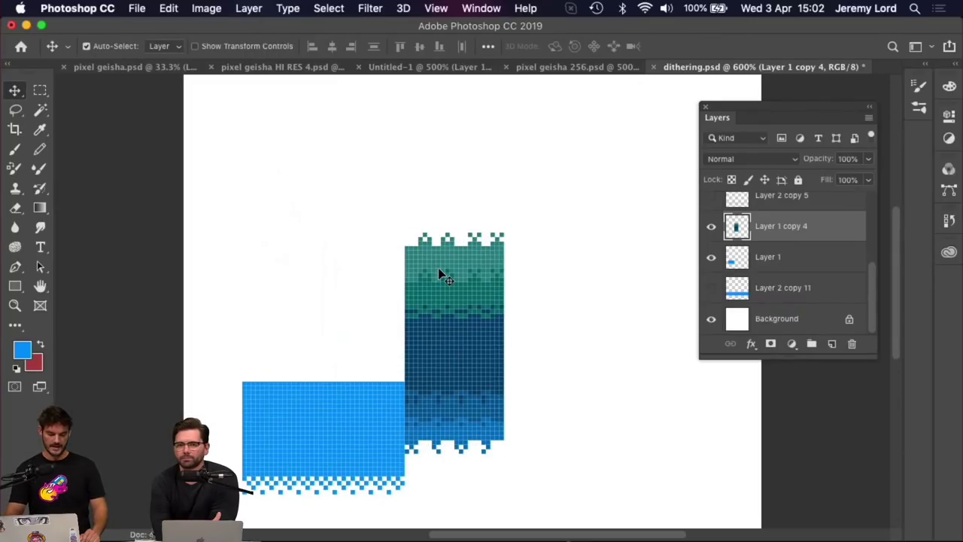
# Check the Image Interpolation setting in the General preferences without changing it, and undo the last scaling and move of the gradient
pyautogui.press('i')
pyautogui.press('super+k')
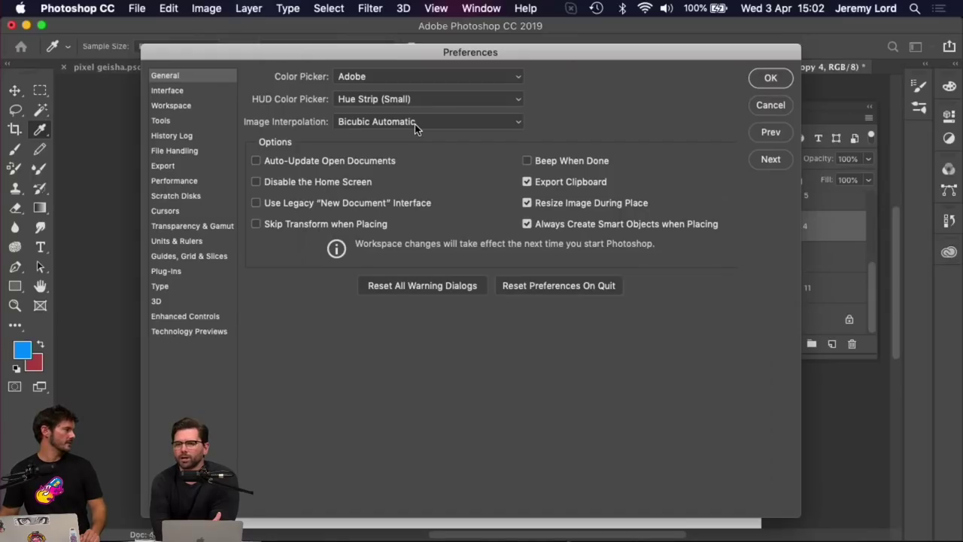
pyautogui.click(782, 105)
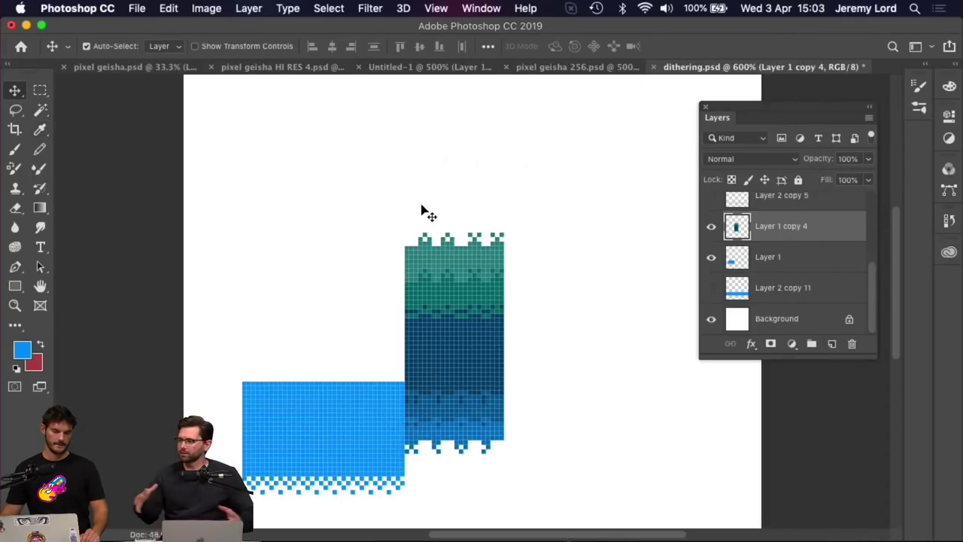
pyautogui.press('super+z')
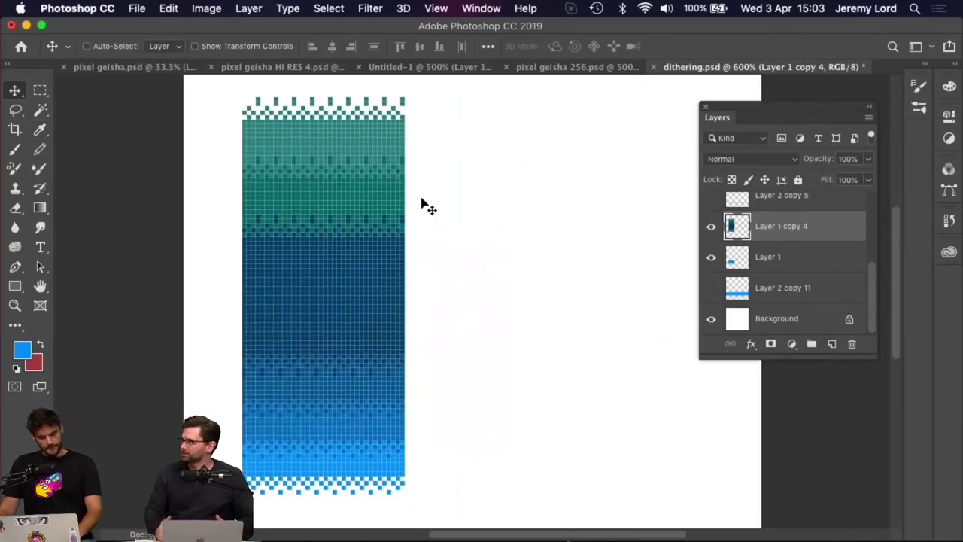
# Add a new layer above the merged gradient and activate the Pencil tool over the empty canvas beside it
pyautogui.press('super+minus')
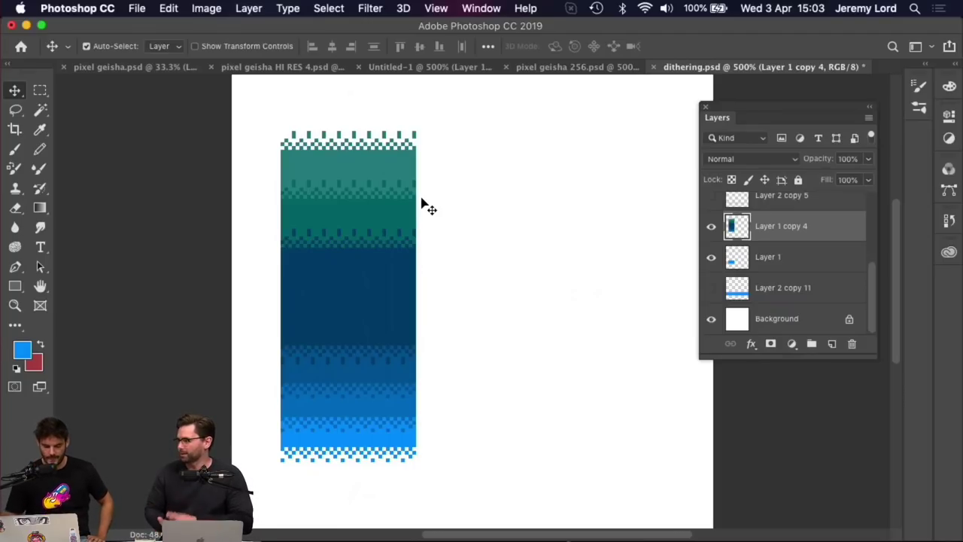
pyautogui.press('super+equal')
pyautogui.press('super+equal')
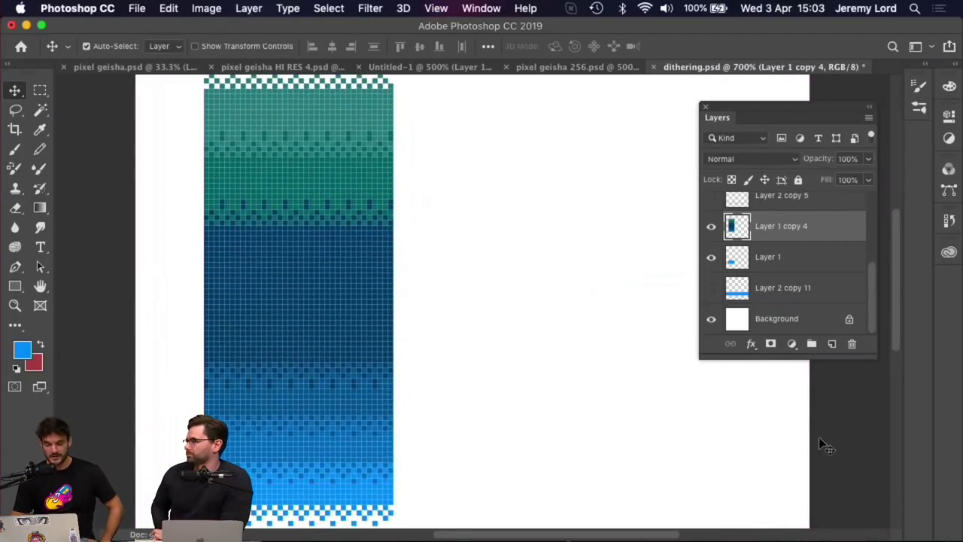
pyautogui.click(831, 343)
pyautogui.hscroll(10, 408, 346)
pyautogui.scroll(4, 459, 393)
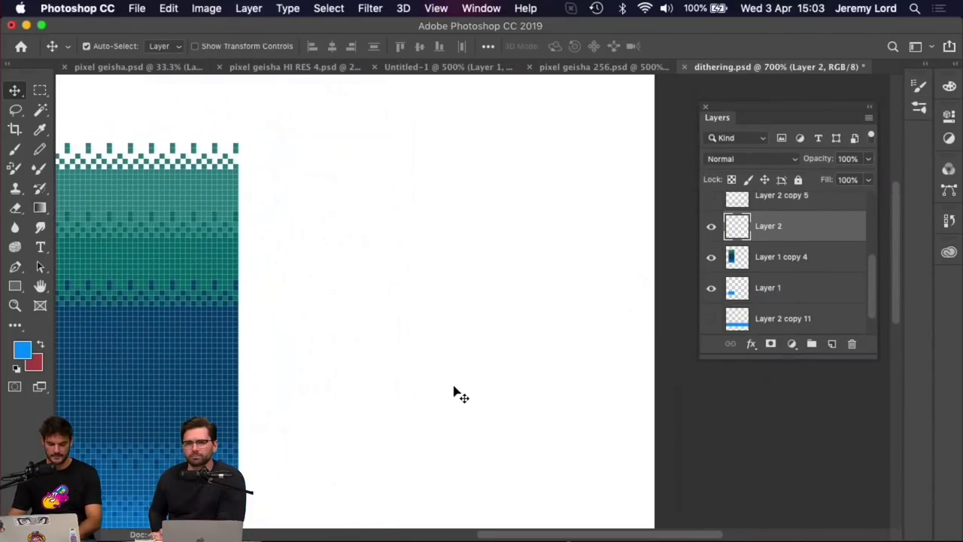
pyautogui.press('b')
pyautogui.press('super+equal')
pyautogui.press('super+equal')
pyautogui.moveTo(462, 213); pyautogui.dragTo(464, 292)
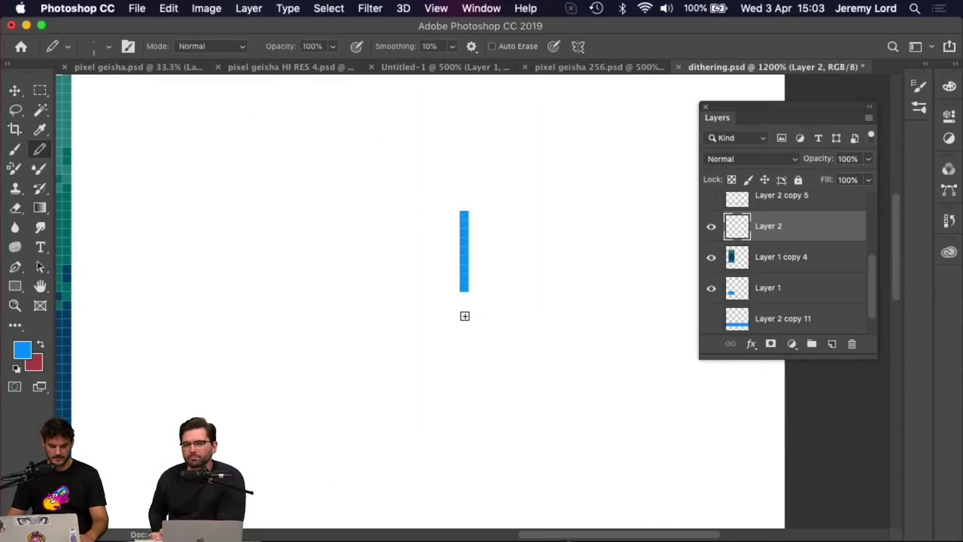
pyautogui.click(464, 295)
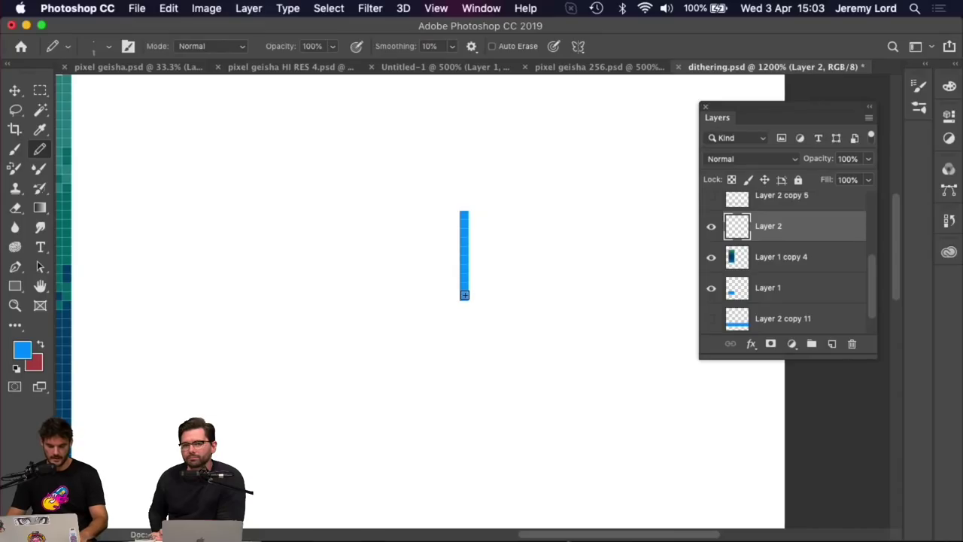
pyautogui.press('super+z')
pyautogui.press('super+z')
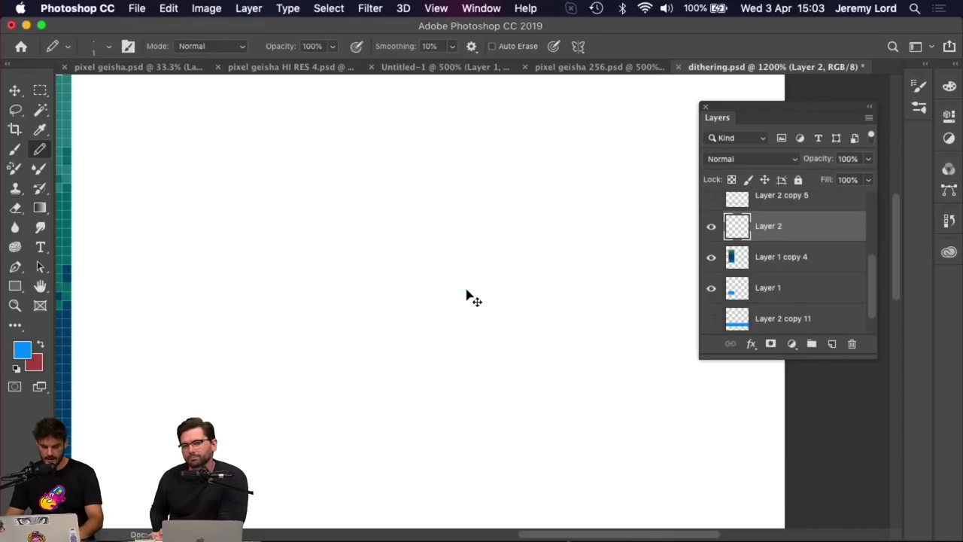
# Show the document grid and draw a blue X 5 pixels wide and high on the new layer with the Pencil
pyautogui.press('super+plus')
pyautogui.press('super+apostrophe')
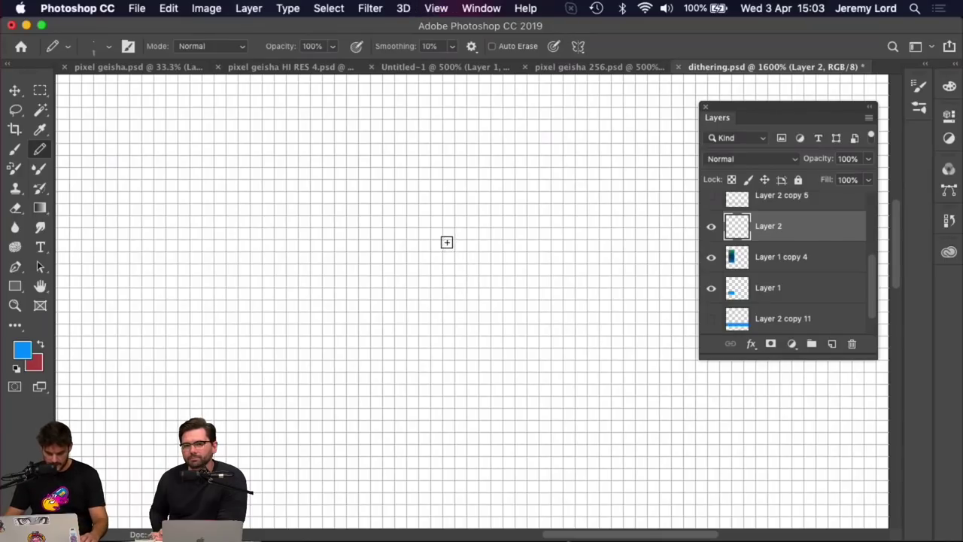
pyautogui.moveTo(413, 222)
pyautogui.mouseDown()
pyautogui.moveTo(460, 269)
pyautogui.moveTo(448, 233)
pyautogui.moveTo(490, 200)
pyautogui.moveTo(522, 273)
pyautogui.mouseUp()
# Try rotating the blue X about its centre through 45° and other angles with Nearest Neighbor interpolation, and undo the rotation
pyautogui.press('super+t')
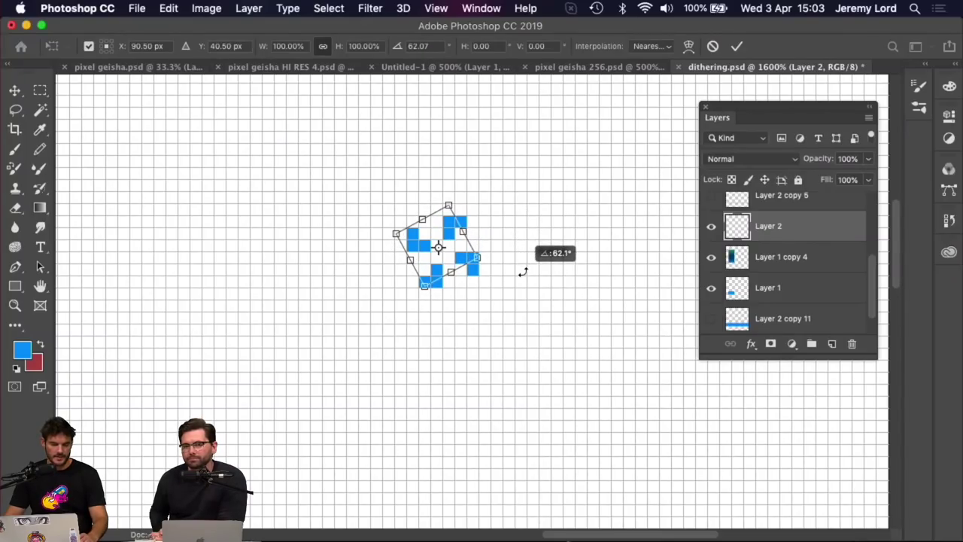
pyautogui.moveTo(523, 272); pyautogui.dragTo(520, 244)
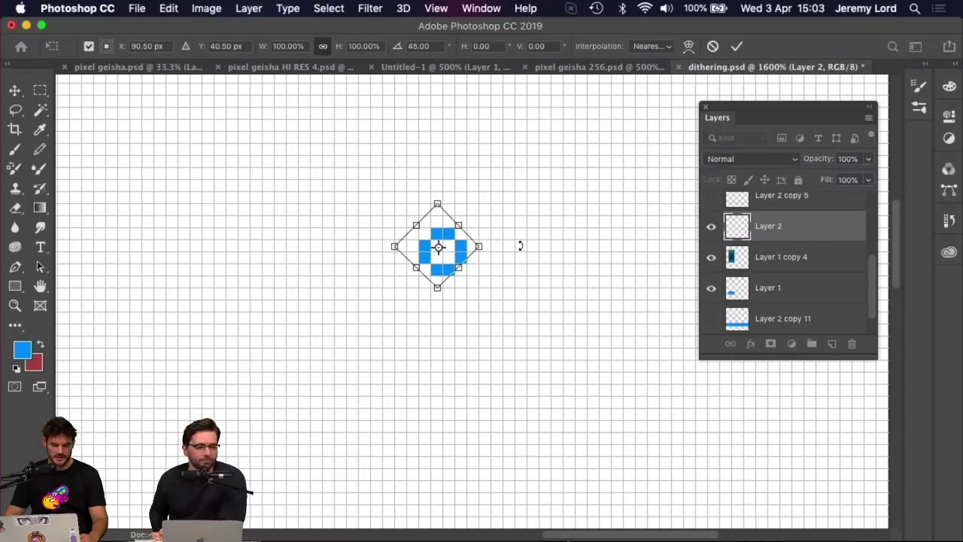
pyautogui.press('Return')
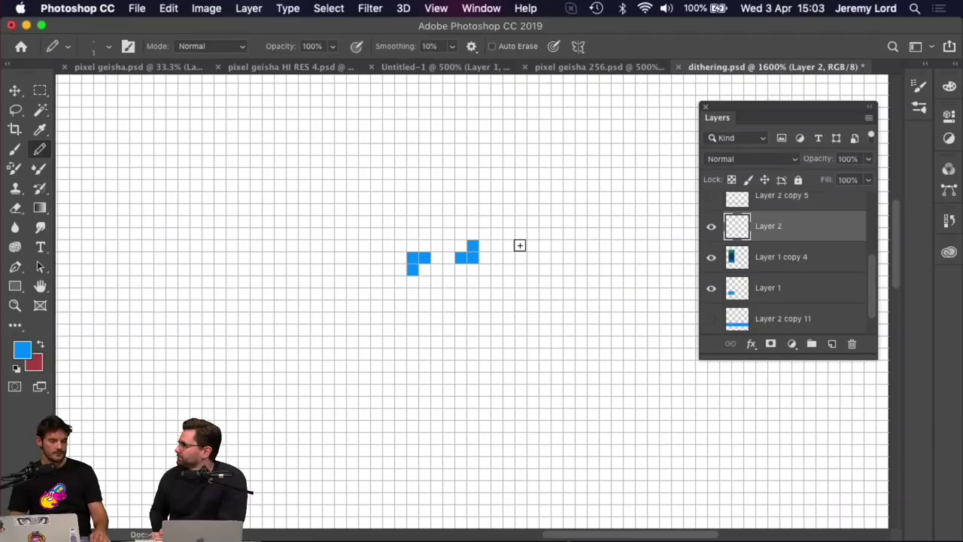
pyautogui.press('super+z')
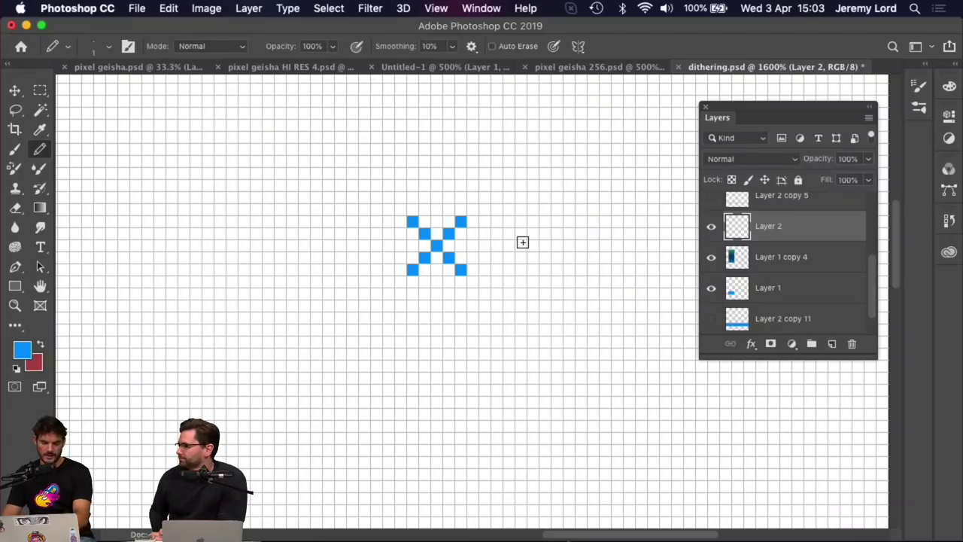
# Undo the drawing of the blue X and the layer added for it
pyautogui.press('super+z')
pyautogui.press('super+minus')
pyautogui.press('super+minus')
pyautogui.press('super+minus')
pyautogui.press('super+minus')
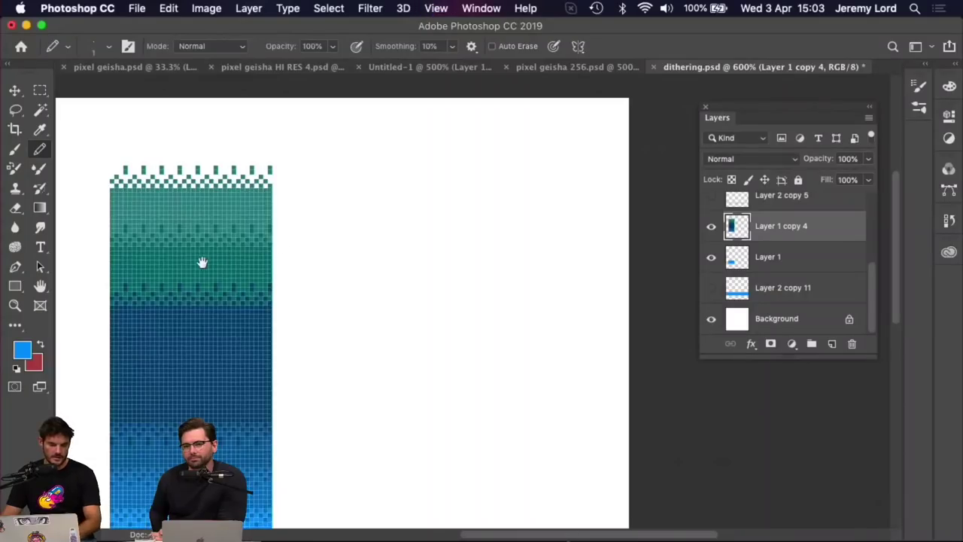
# Try scaling the dithered gradient down proportionally with Nearest Neighbor interpolation and moving it towards the middle of the canvas
pyautogui.scroll(-3, 436, 281)
pyautogui.hscroll(-4, 436, 281)
pyautogui.press('super+t')
pyautogui.scroll(2, 314, 230)
pyautogui.hscroll(2, 314, 230)
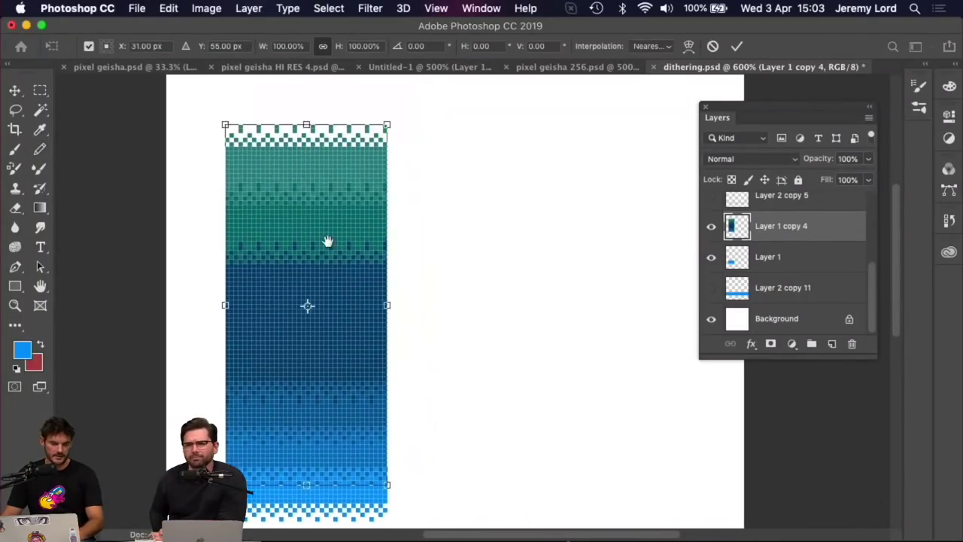
pyautogui.moveTo(213, 161); pyautogui.dragTo(340, 303)
pyautogui.moveTo(333, 372); pyautogui.dragTo(468, 300)
pyautogui.press('Return')
pyautogui.press('b')
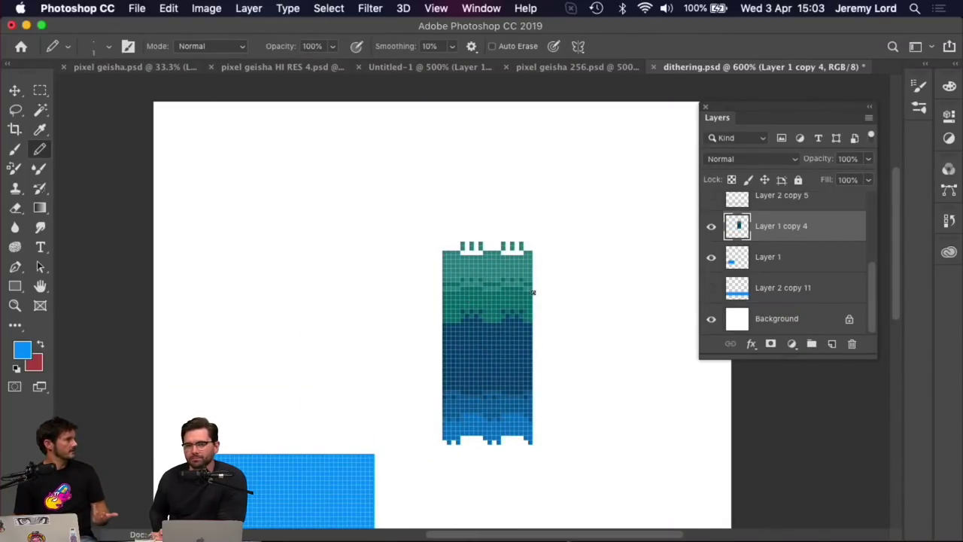
# Undo the reduction and move of the gradient and examine the dither pattern along its top edge up close
pyautogui.press('super+equal')
pyautogui.press('super+equal')
pyautogui.press('super+equal')
pyautogui.press('super+equal')
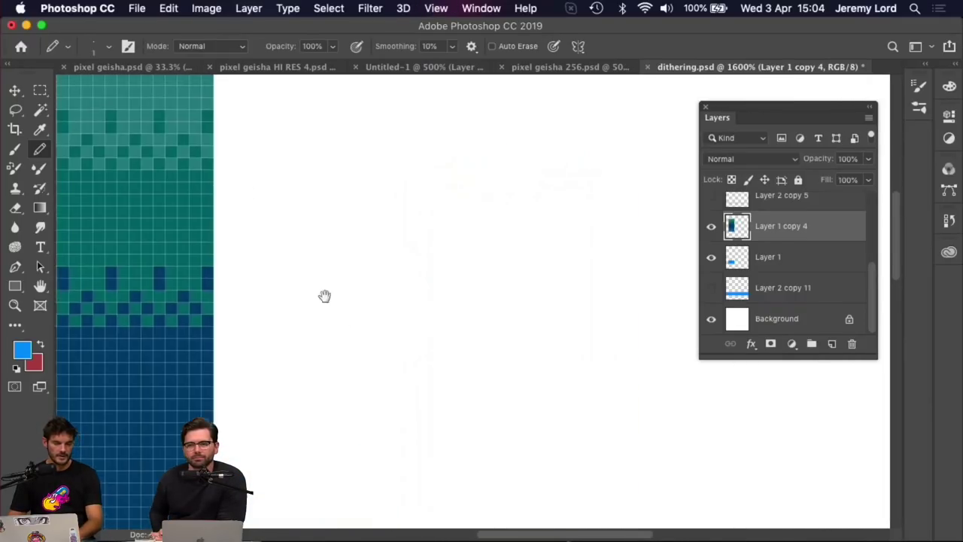
pyautogui.scroll(5, 324, 294)
pyautogui.hscroll(-5, 324, 294)
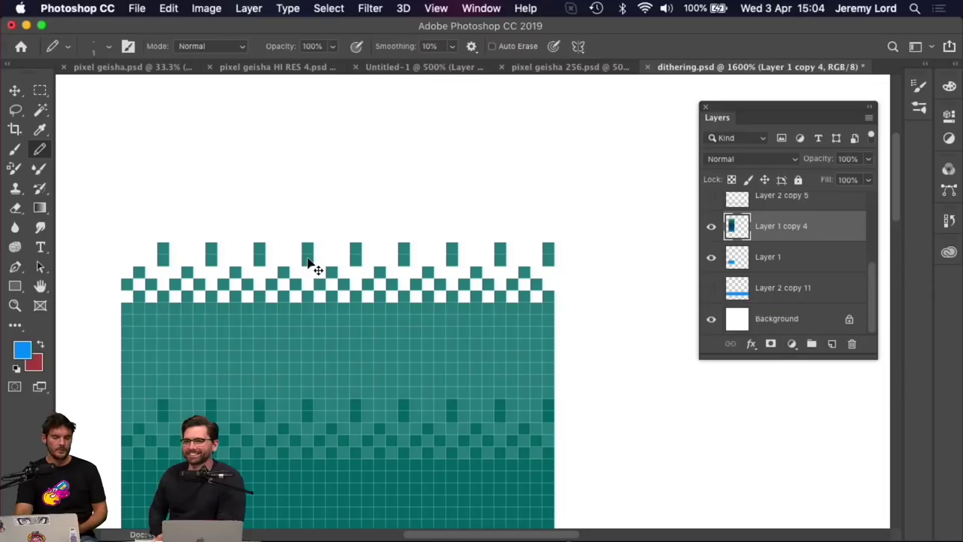
# Try enlarging the gradient proportionally from its upper-right corner with Nearest Neighbor interpolation, and undo the enlargement
pyautogui.press('super+minus')
pyautogui.press('super+minus')
pyautogui.press('super+minus')
pyautogui.press('super+t')
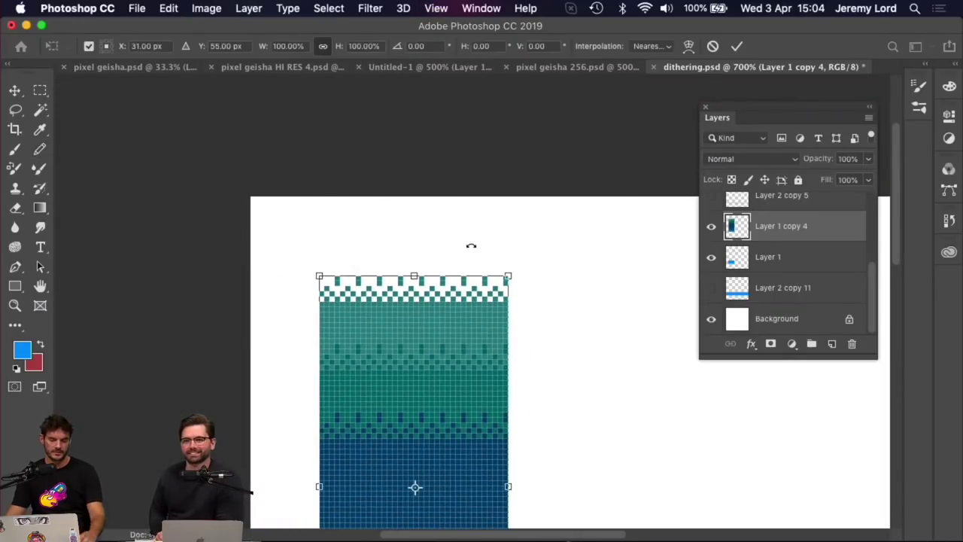
pyautogui.moveTo(509, 277); pyautogui.dragTo(633, 163)
pyautogui.press('Return')
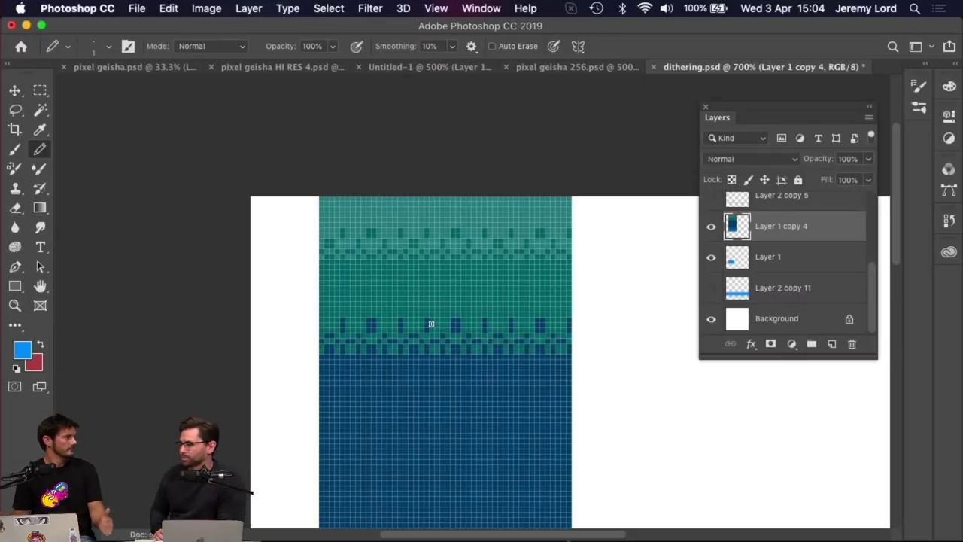
pyautogui.press('super+z')
pyautogui.press('super+minus')
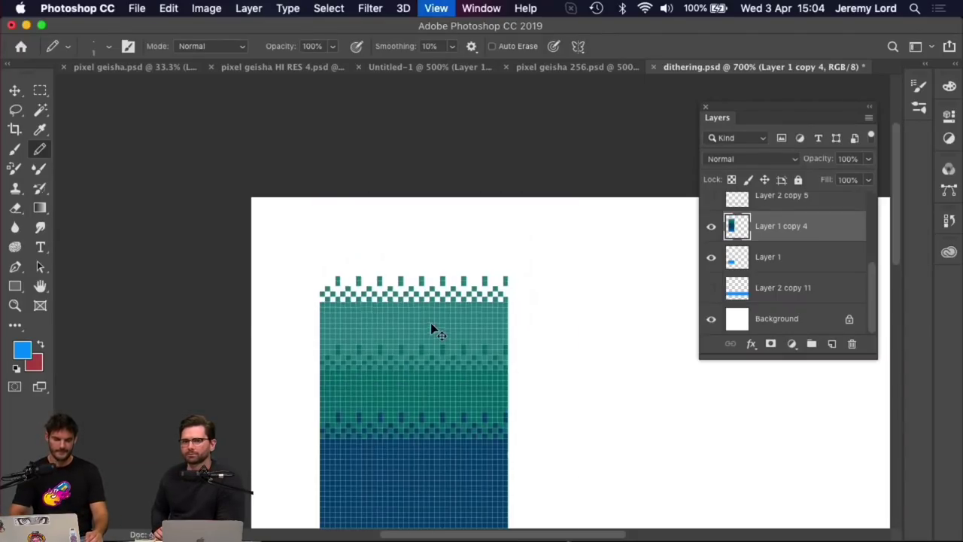
pyautogui.scroll(-5, 430, 322)
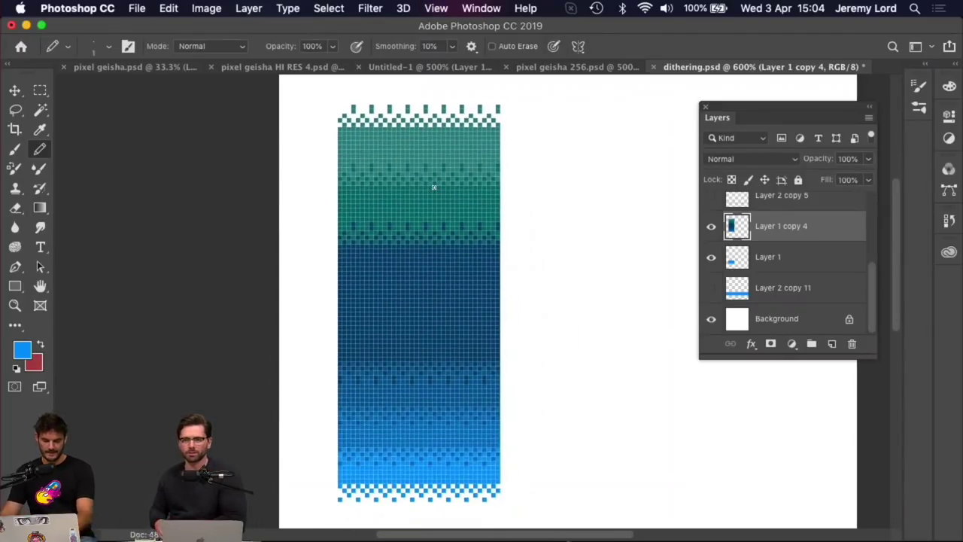
pyautogui.press('super+minus')
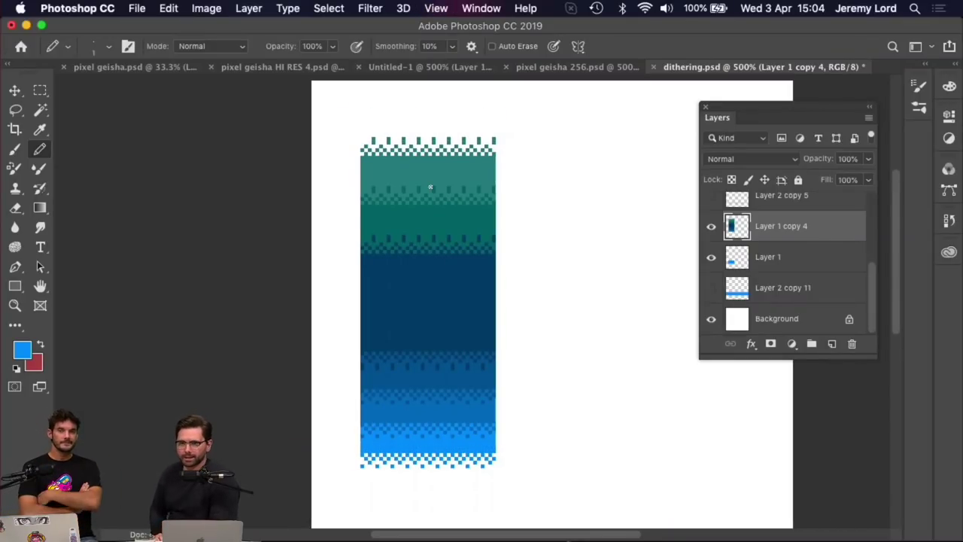